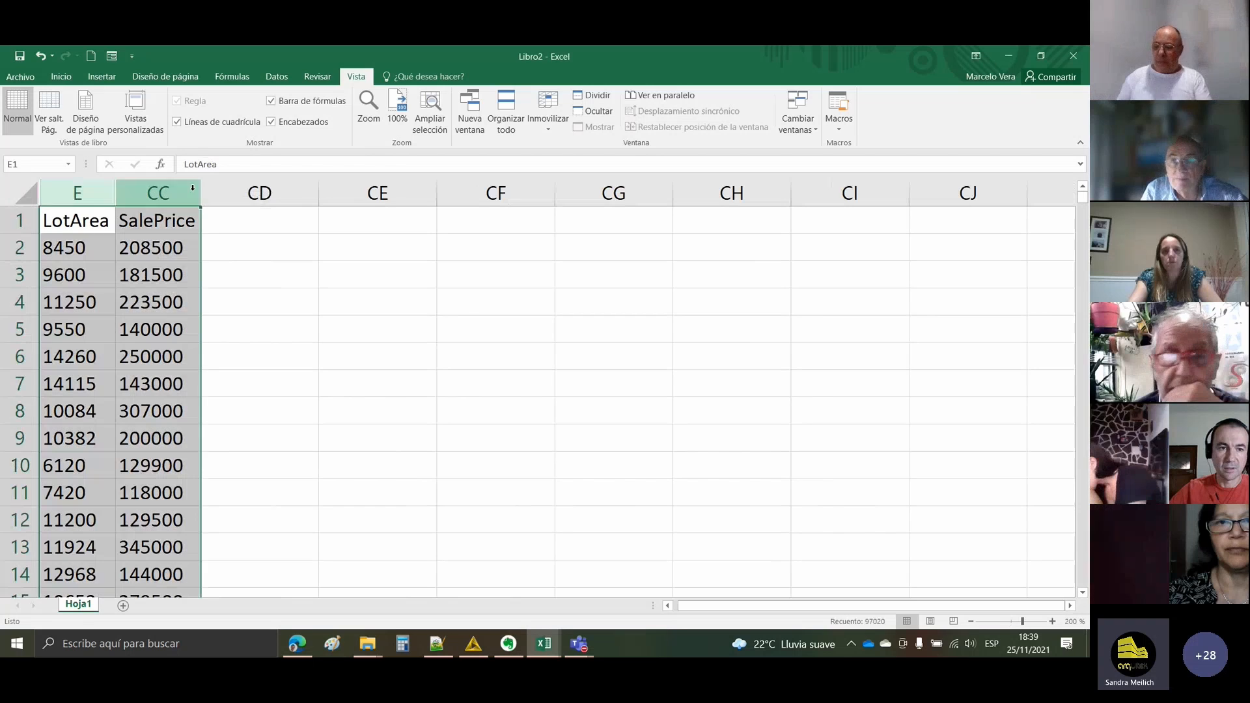
- Widen the LotArea and SalePrice columns slightly to leave some room beside their values
{"action": "double_click", "coordinate": [201, 193]}
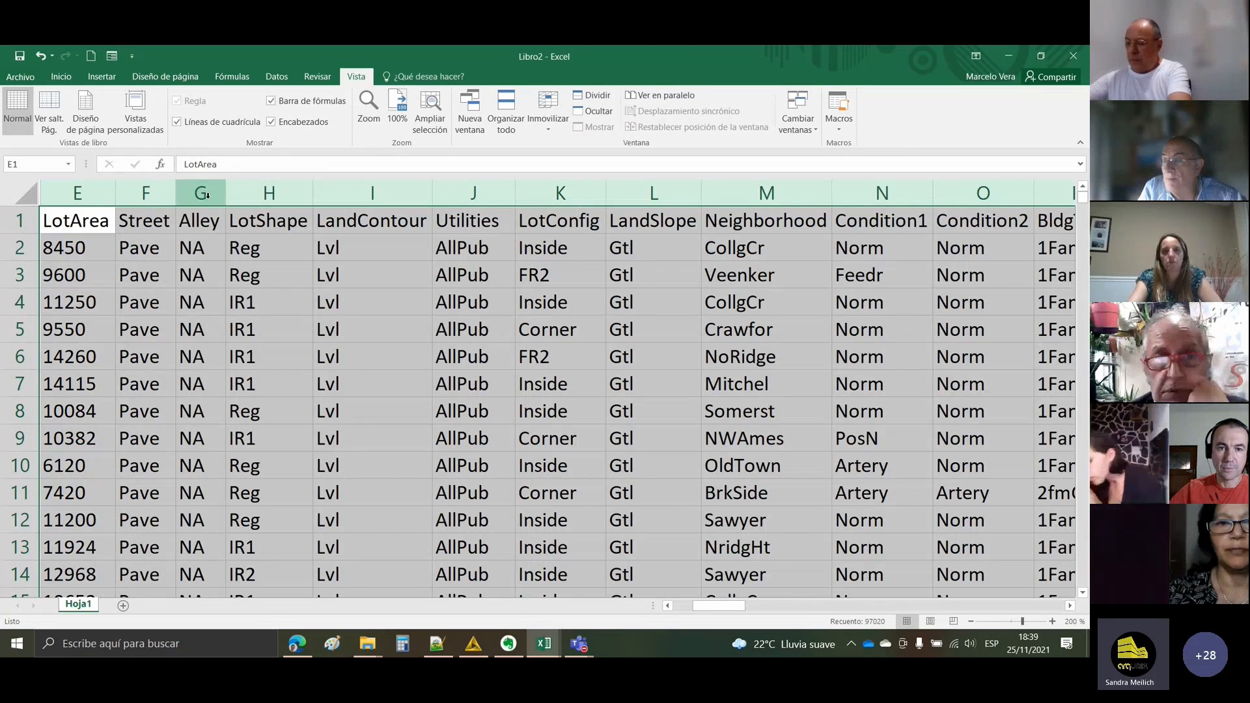
{"action": "key", "text": "ctrl+z"}
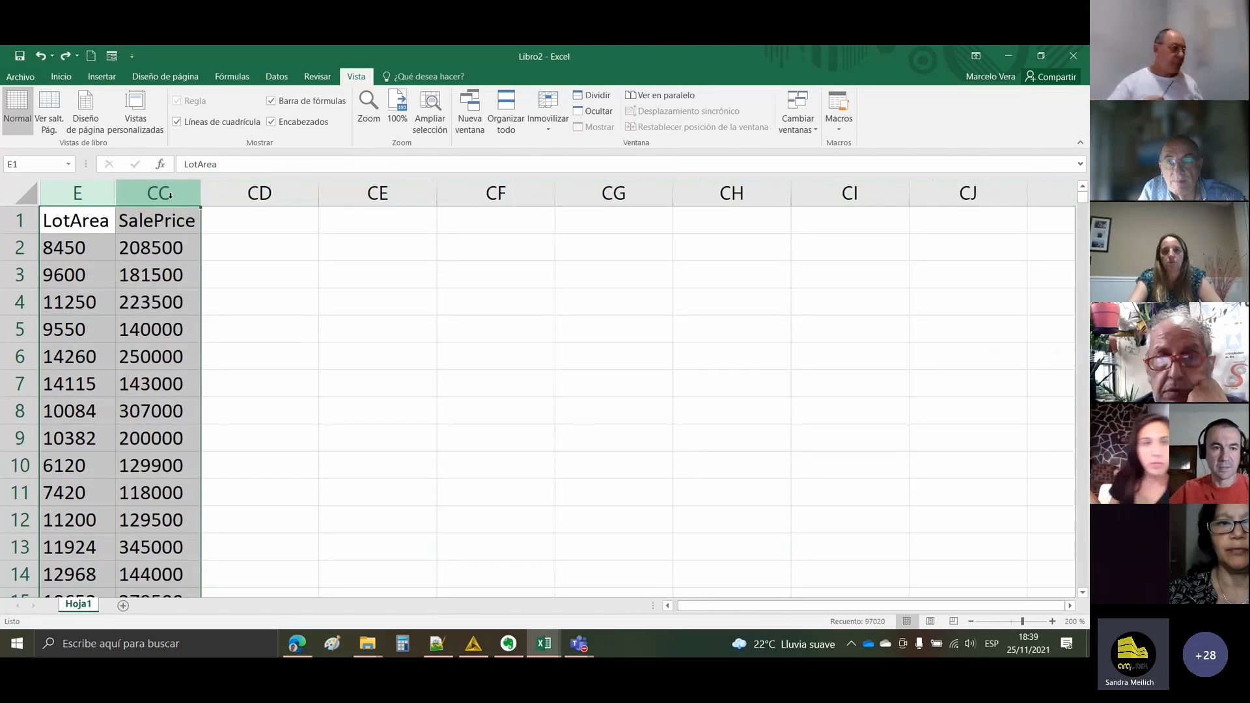
{"action": "left_click_drag", "start_coordinate": [115, 189], "coordinate": [140, 190]}
{"action": "left_click_drag", "start_coordinate": [226, 190], "coordinate": [245, 187]}
{"action": "left_click", "coordinate": [189, 272]}
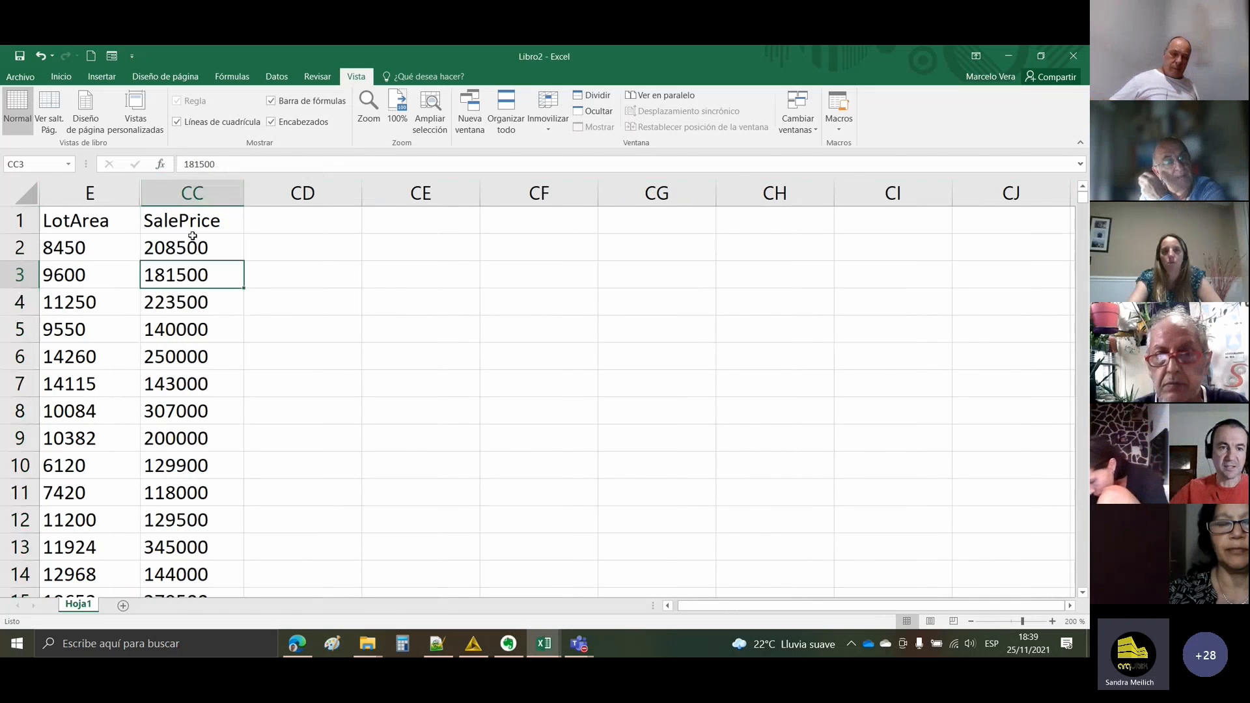
- Examine the LotArea and SalePrice headers and the values in their first rows to compare lot size with price
{"action": "left_click", "coordinate": [187, 220]}
{"action": "left_click", "coordinate": [110, 216]}
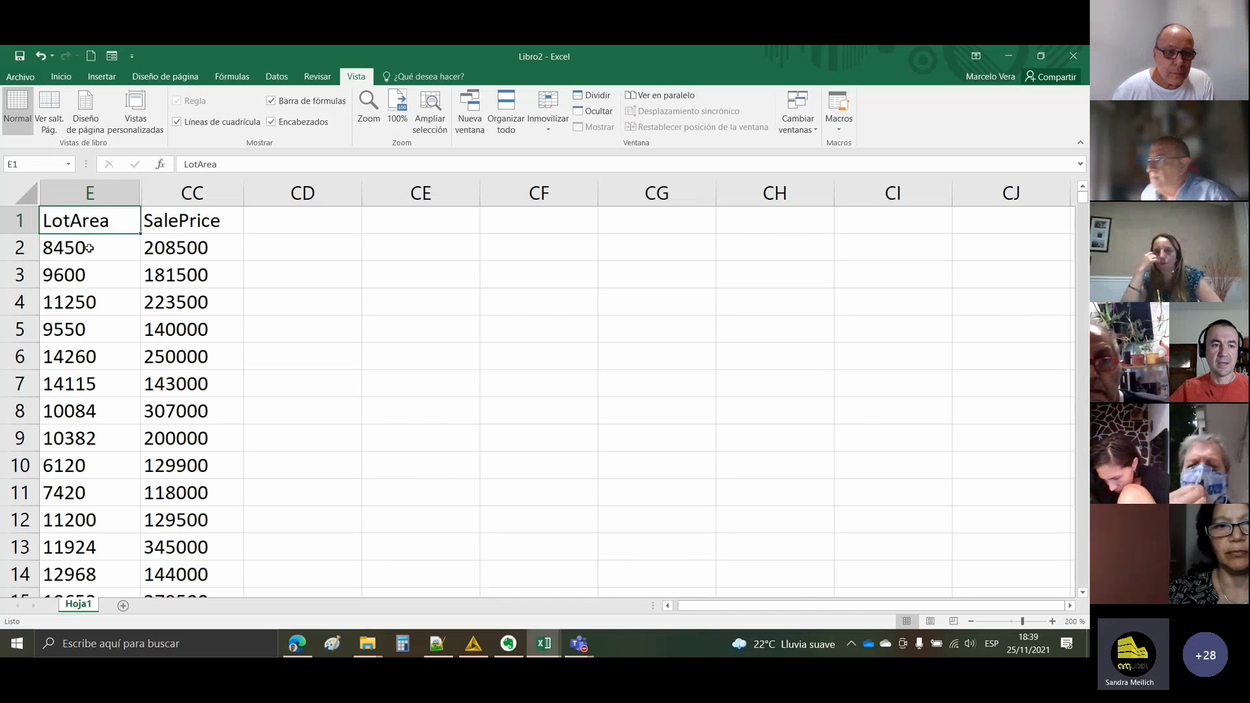
{"action": "left_click_drag", "start_coordinate": [184, 247], "coordinate": [194, 453]}
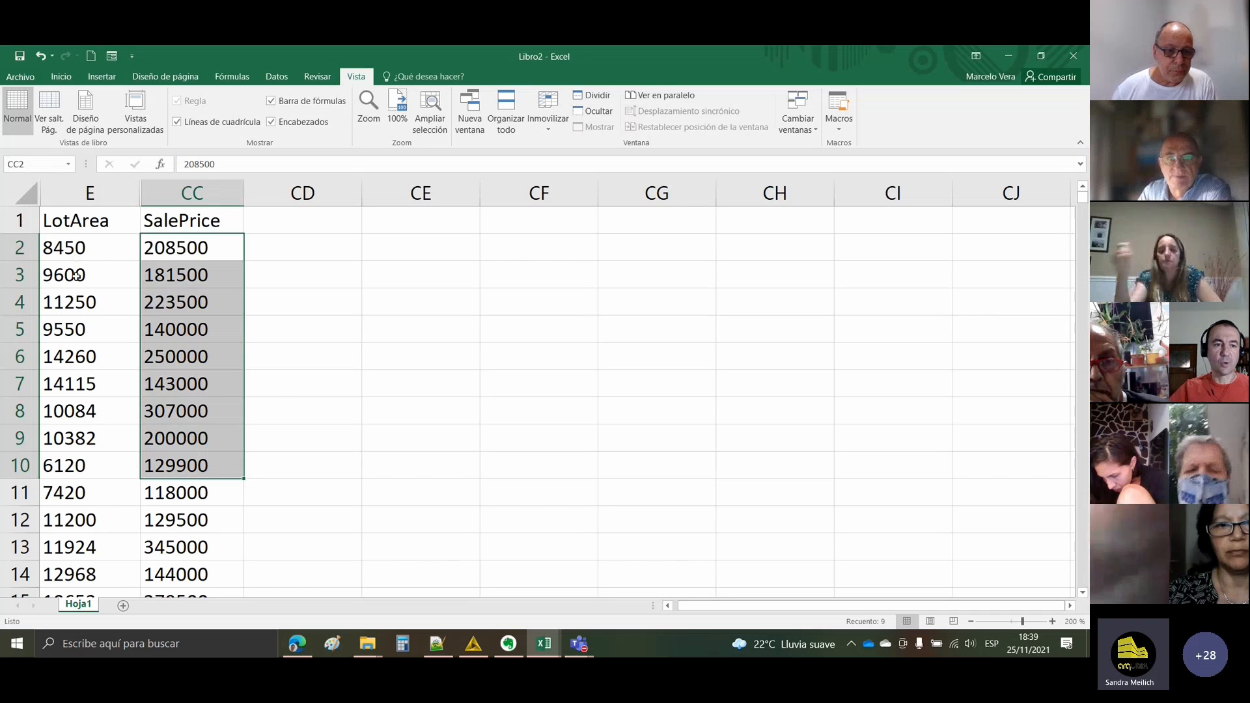
{"action": "left_click_drag", "start_coordinate": [87, 248], "coordinate": [84, 443]}
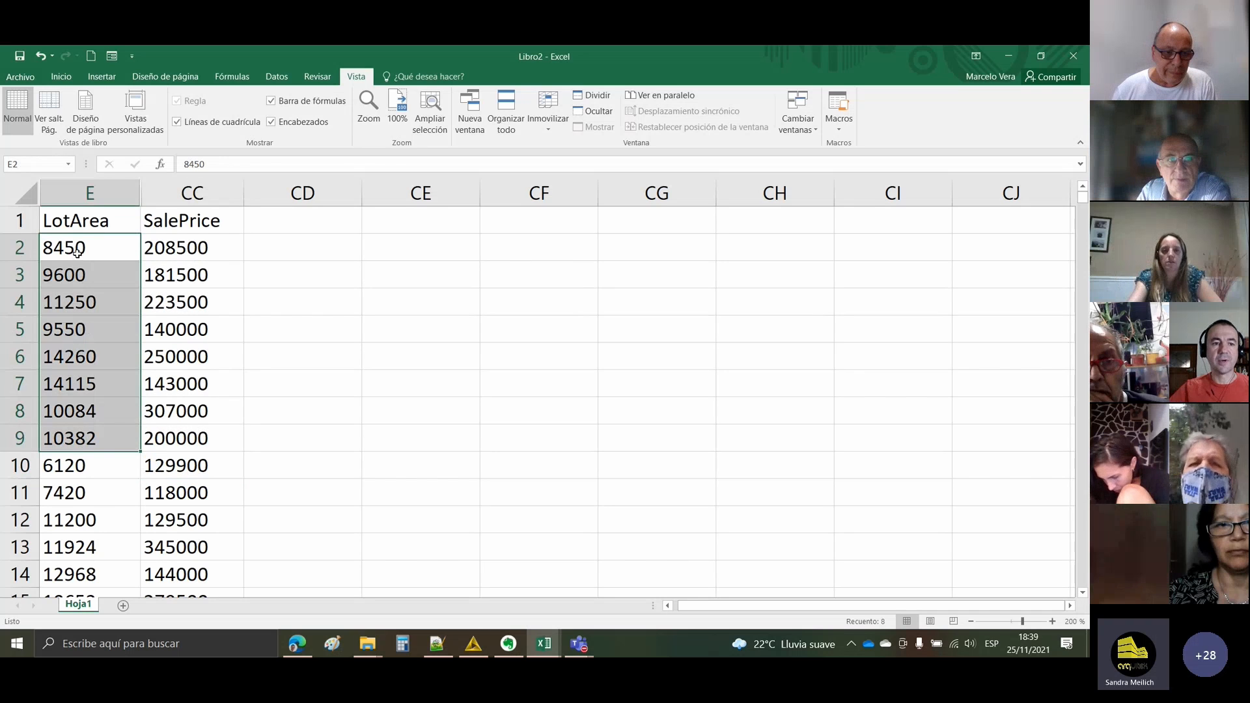
{"action": "left_click_drag", "start_coordinate": [76, 248], "coordinate": [77, 463]}
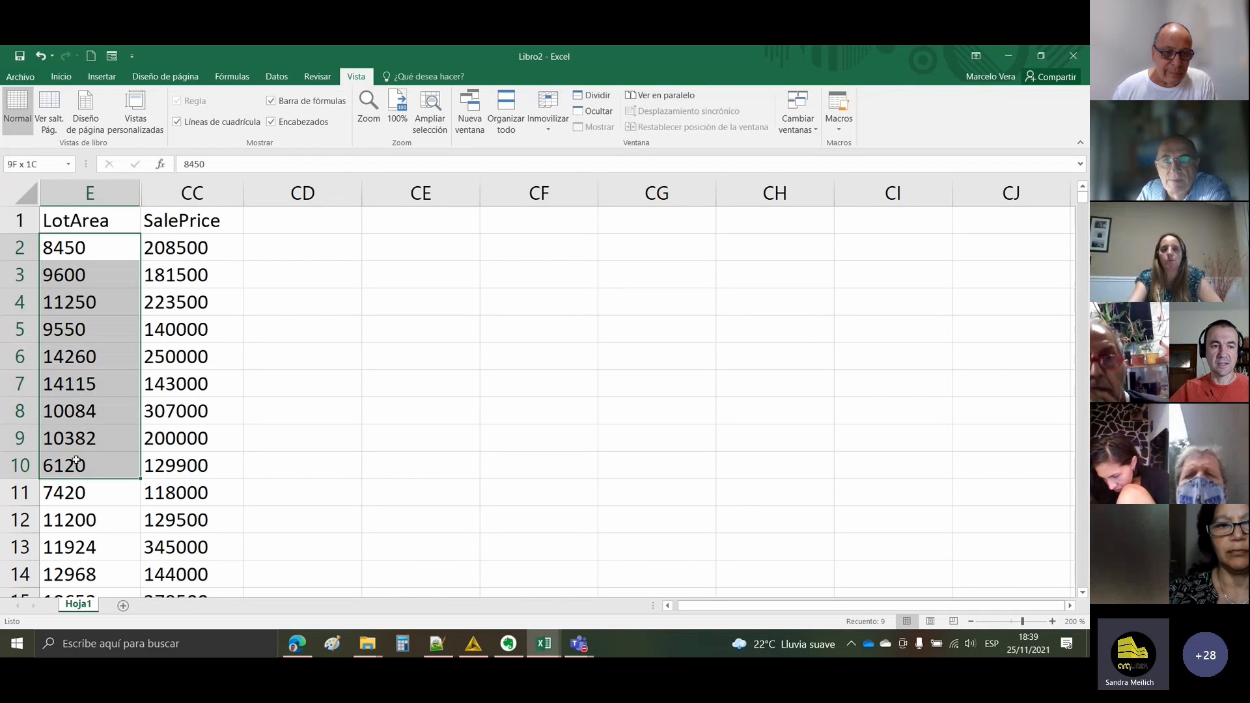
{"action": "left_click", "coordinate": [68, 248]}
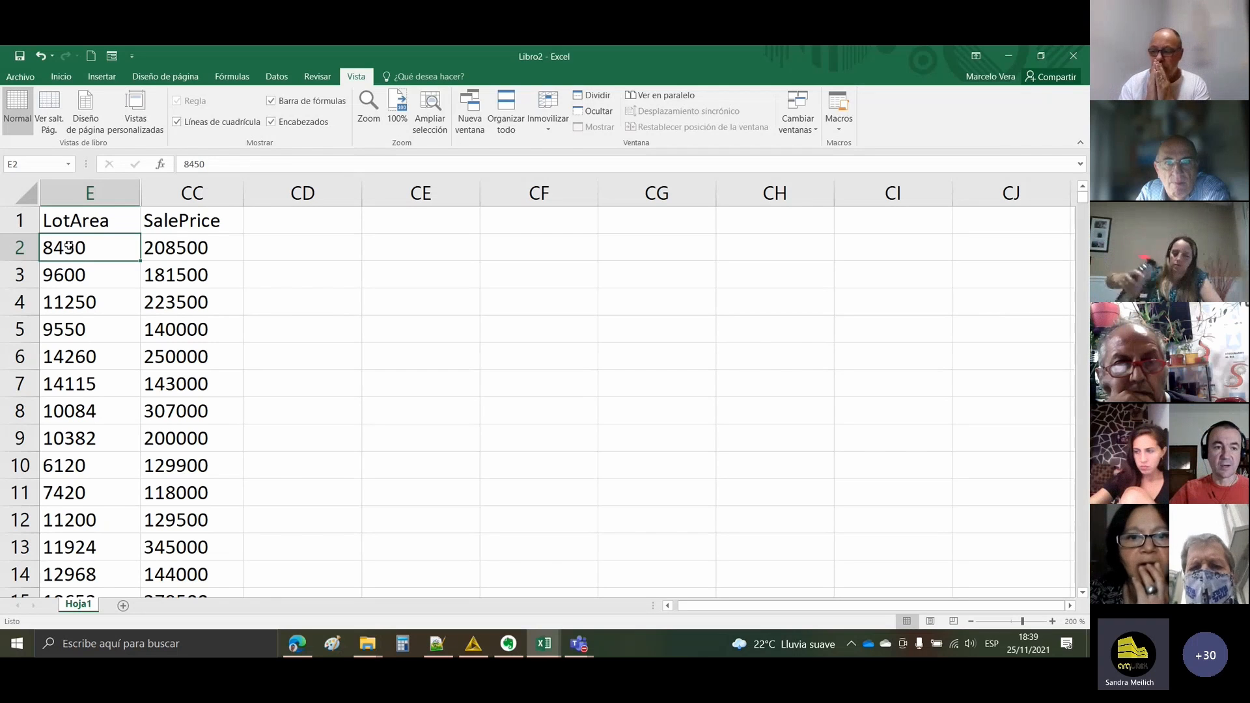
{"action": "left_click_drag", "start_coordinate": [68, 246], "coordinate": [78, 382]}
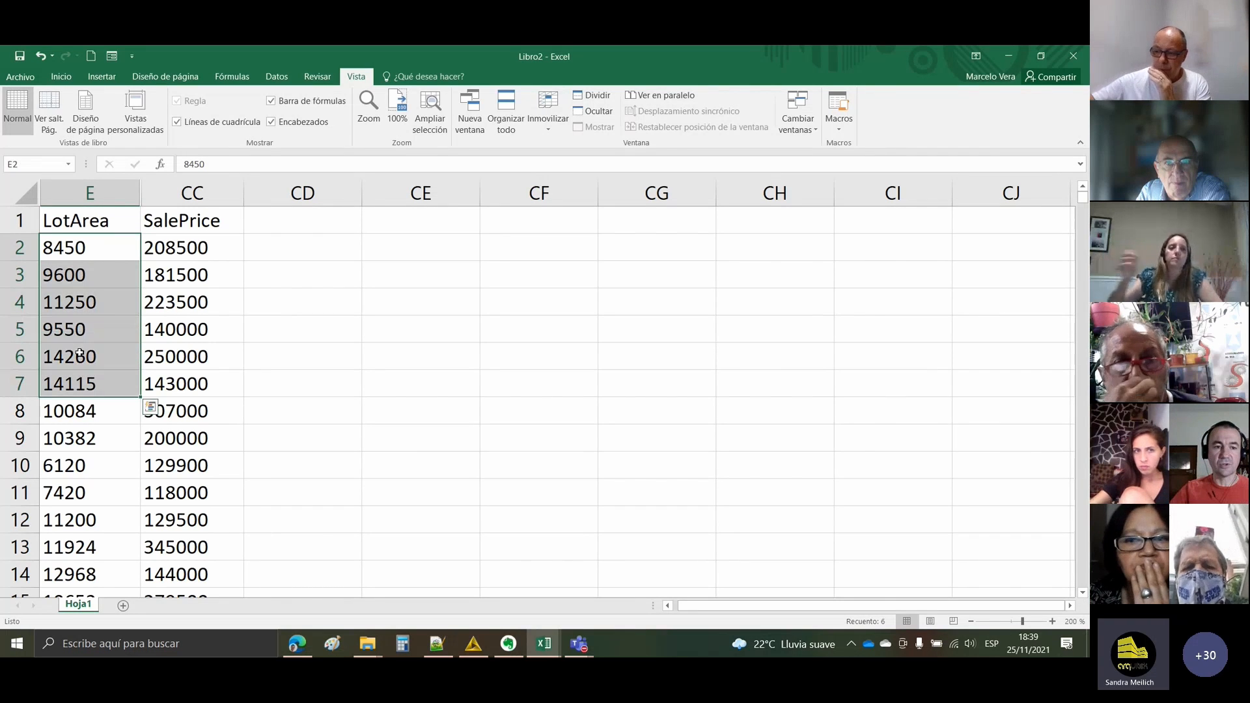
{"action": "left_click", "coordinate": [79, 353]}
{"action": "left_click", "coordinate": [71, 251]}
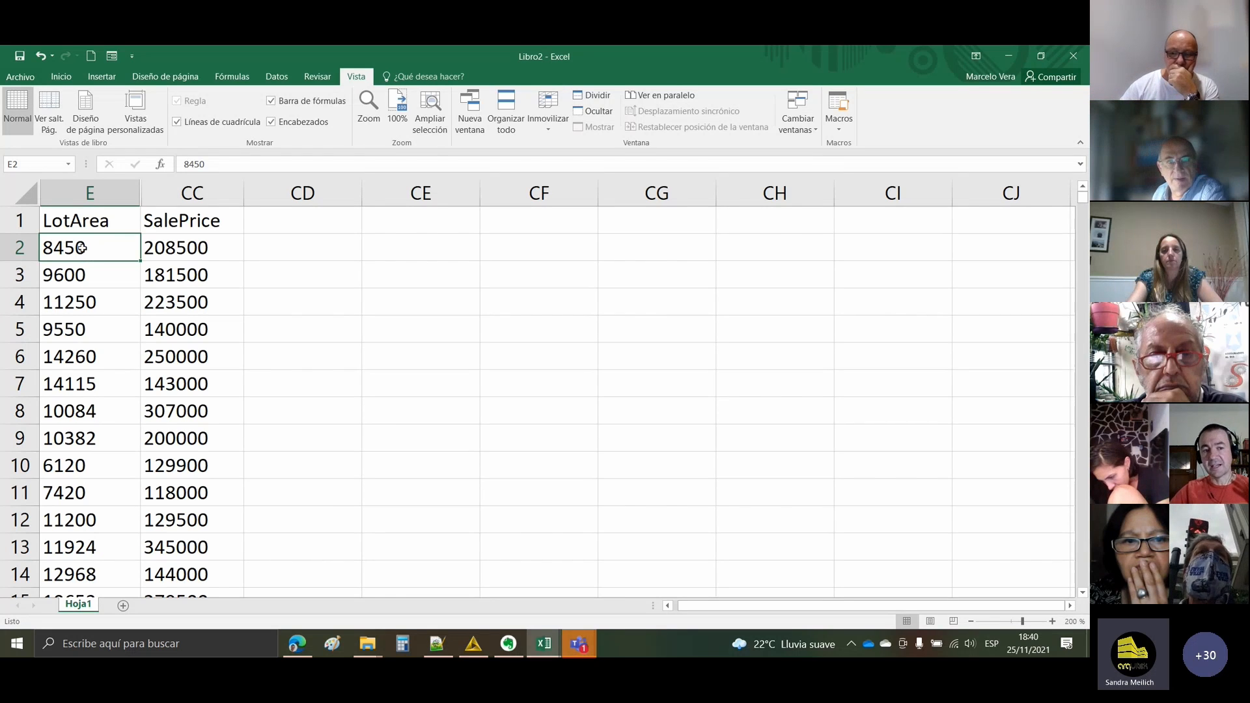
{"action": "left_click_drag", "start_coordinate": [81, 248], "coordinate": [90, 480]}
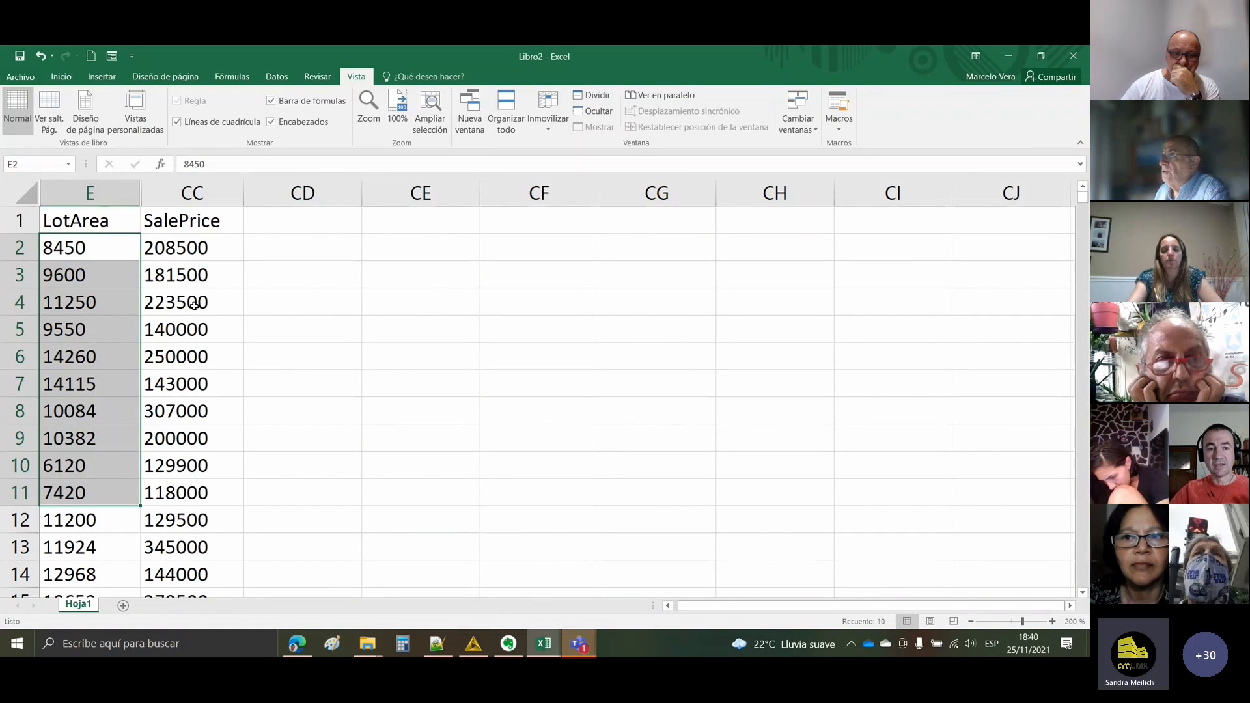
{"action": "left_click_drag", "start_coordinate": [194, 305], "coordinate": [211, 418]}
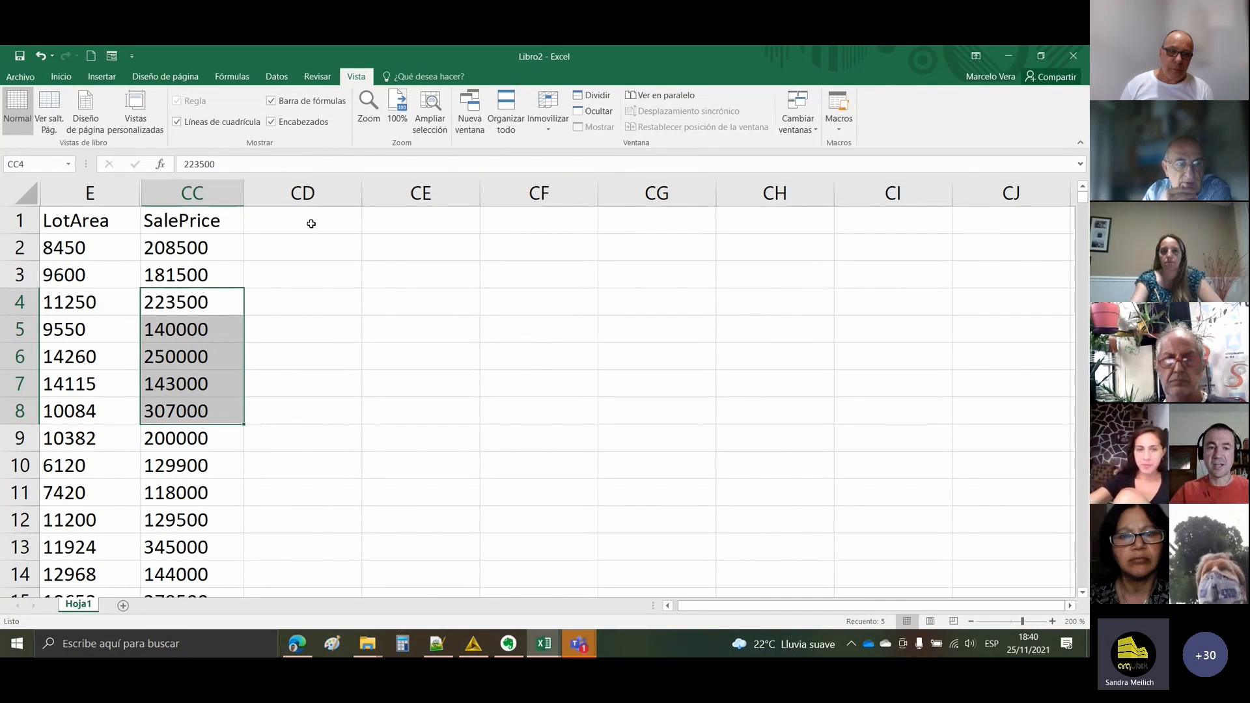
- Enter the header m2 in cell CE1, one blank column away from SalePrice
{"action": "left_click", "coordinate": [316, 251]}
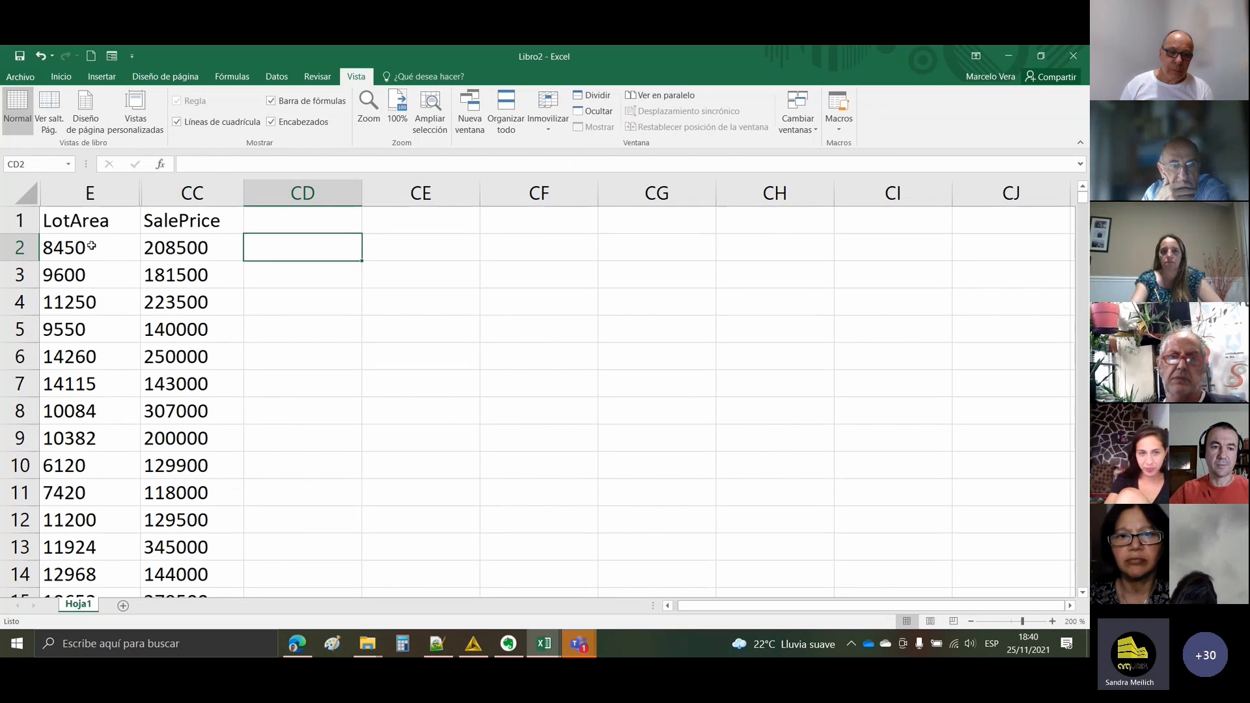
{"action": "left_click", "coordinate": [439, 248]}
{"action": "left_click", "coordinate": [418, 222]}
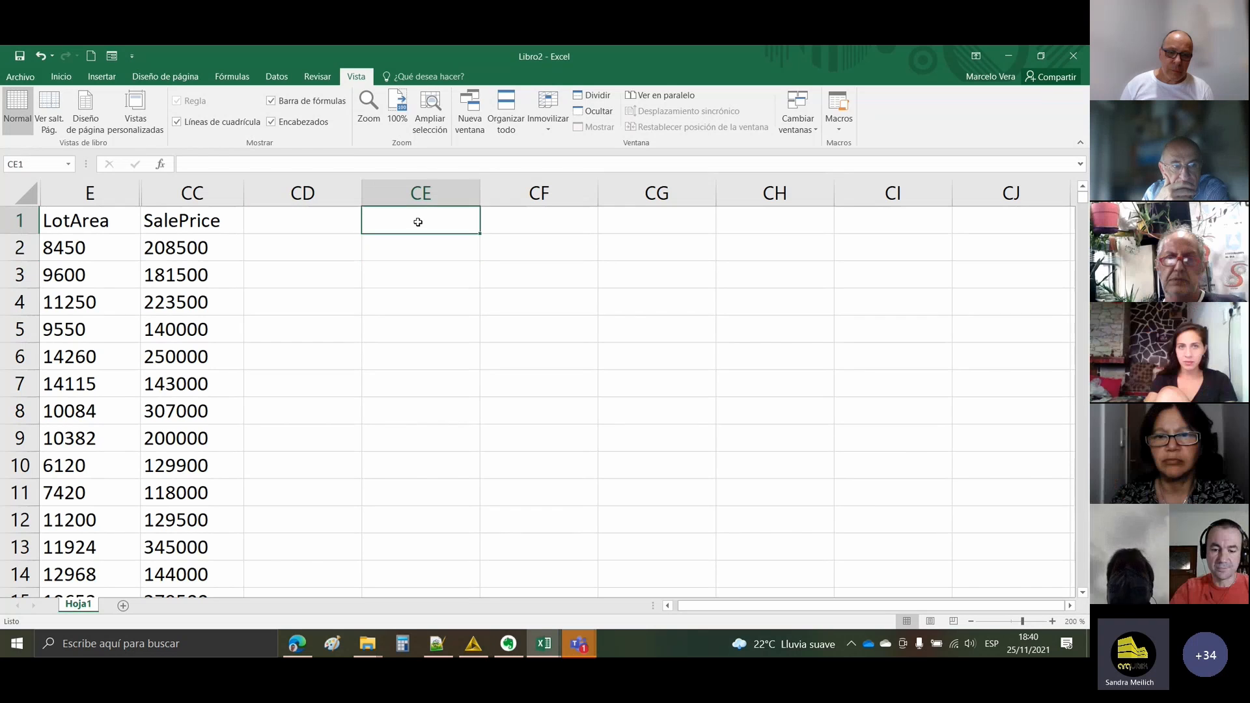
{"action": "type", "text": "m2"}
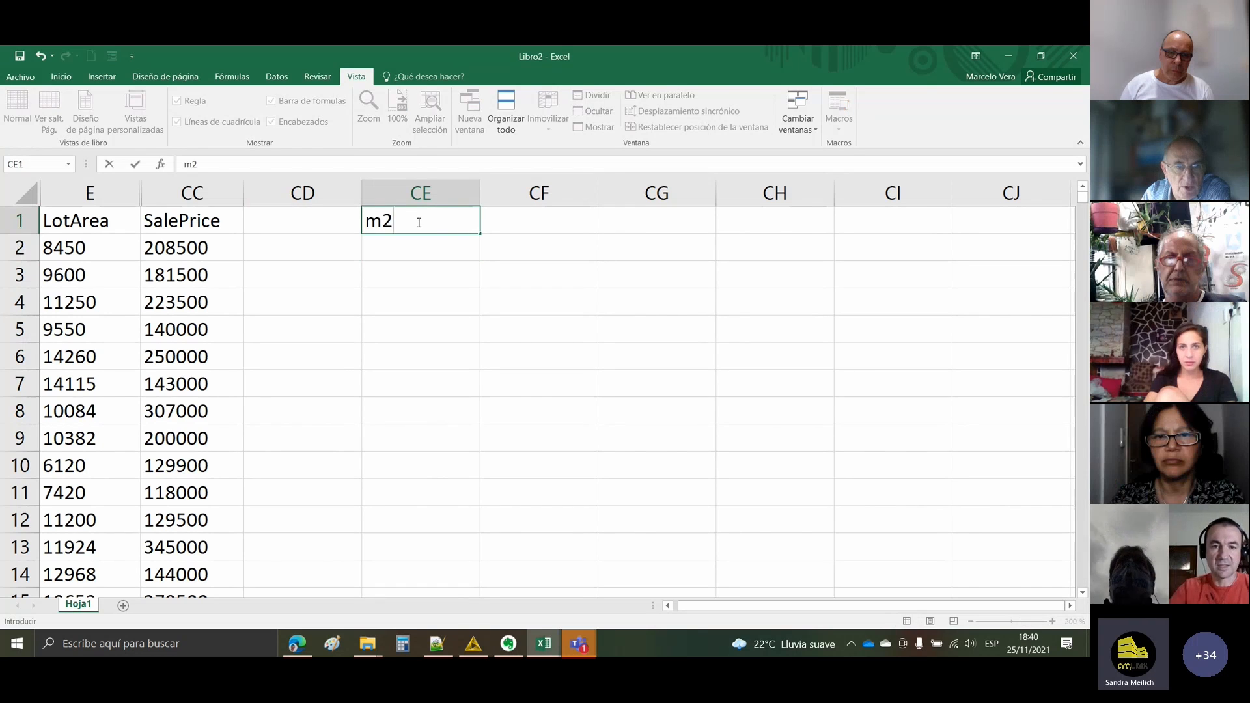
- Enter the example areas 50, 70 and 40 in cells CE2 to CE4 under the m2 header
{"action": "left_click", "coordinate": [431, 261]}
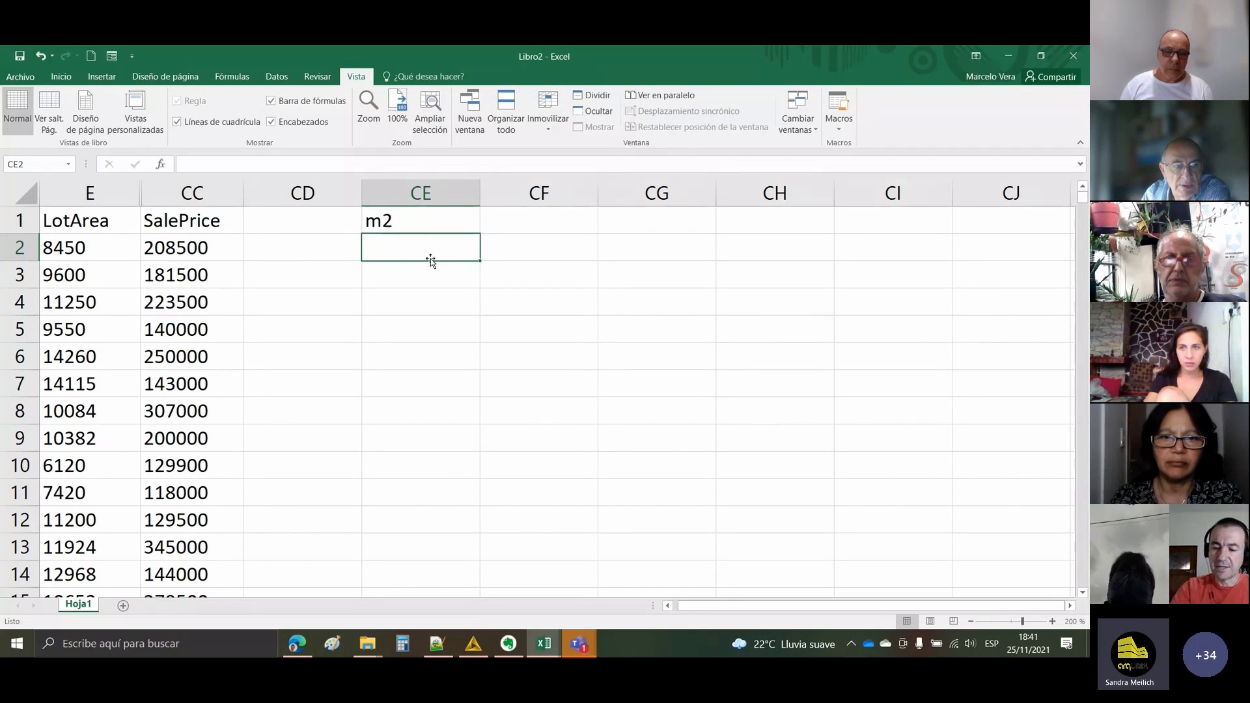
{"action": "type", "text": "5"}
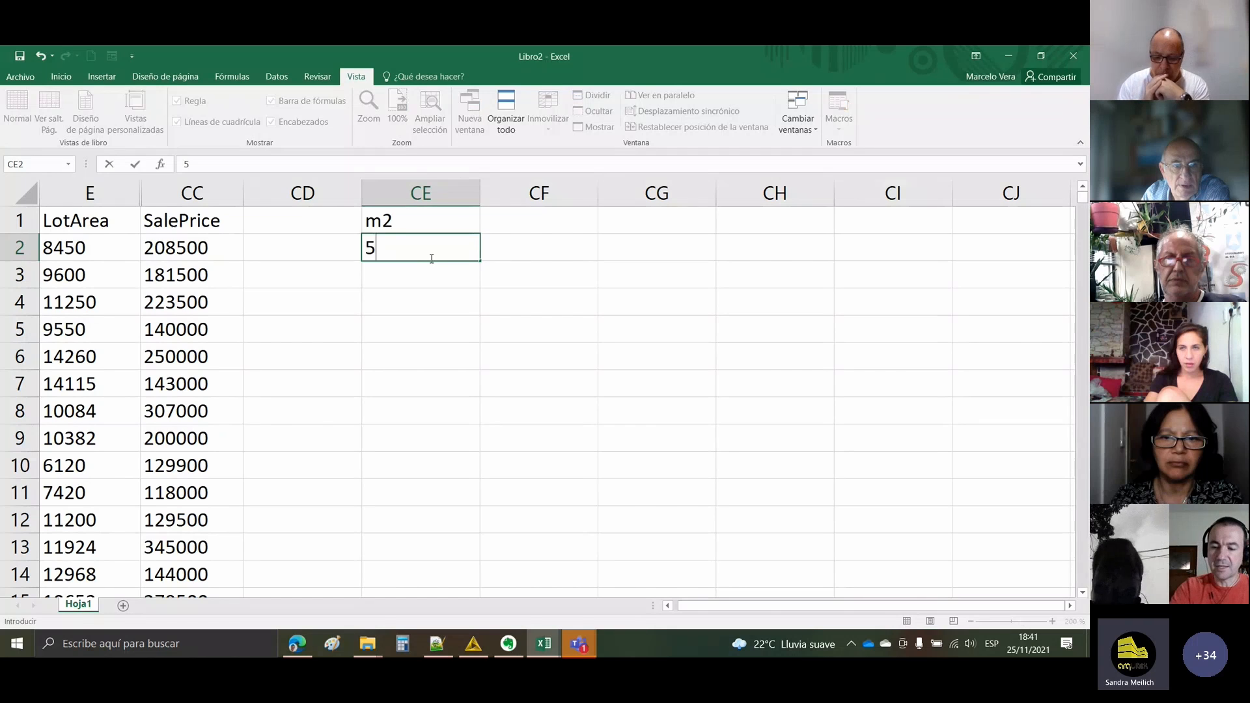
{"action": "type", "text": "0"}
{"action": "key", "text": "Return"}
{"action": "type", "text": "70"}
{"action": "key", "text": "Return"}
{"action": "type", "text": "4"}
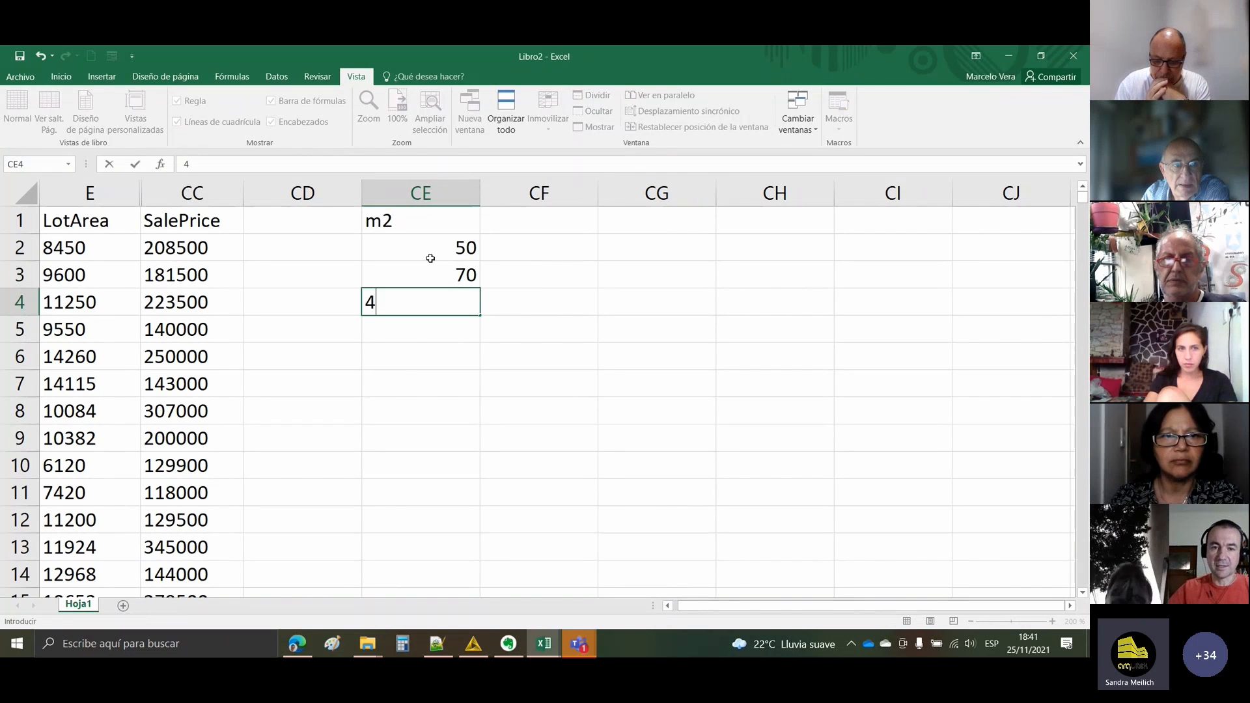
{"action": "type", "text": "0"}
{"action": "key", "text": "Up"}
{"action": "left_click", "coordinate": [442, 306]}
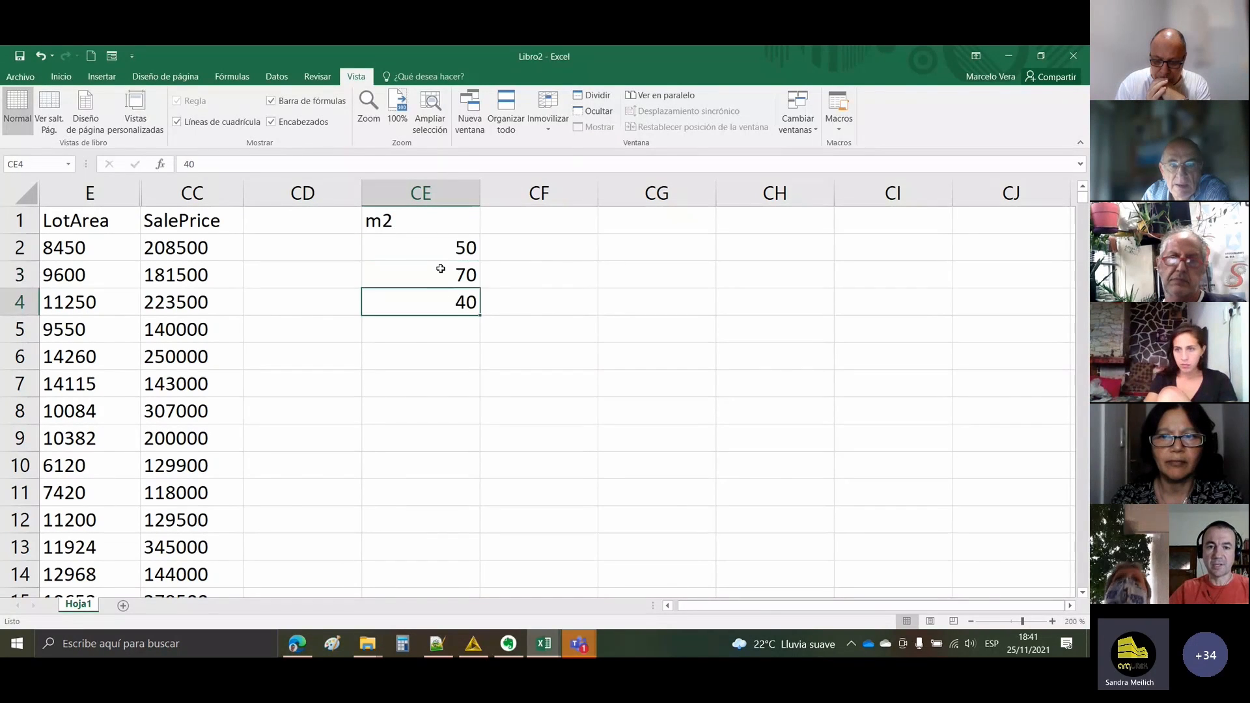
{"action": "left_click", "coordinate": [439, 271]}
{"action": "left_click", "coordinate": [439, 246]}
- Add a fourth example area of 150 in cell CE5
{"action": "left_click", "coordinate": [437, 331]}
{"action": "type", "text": "150"}
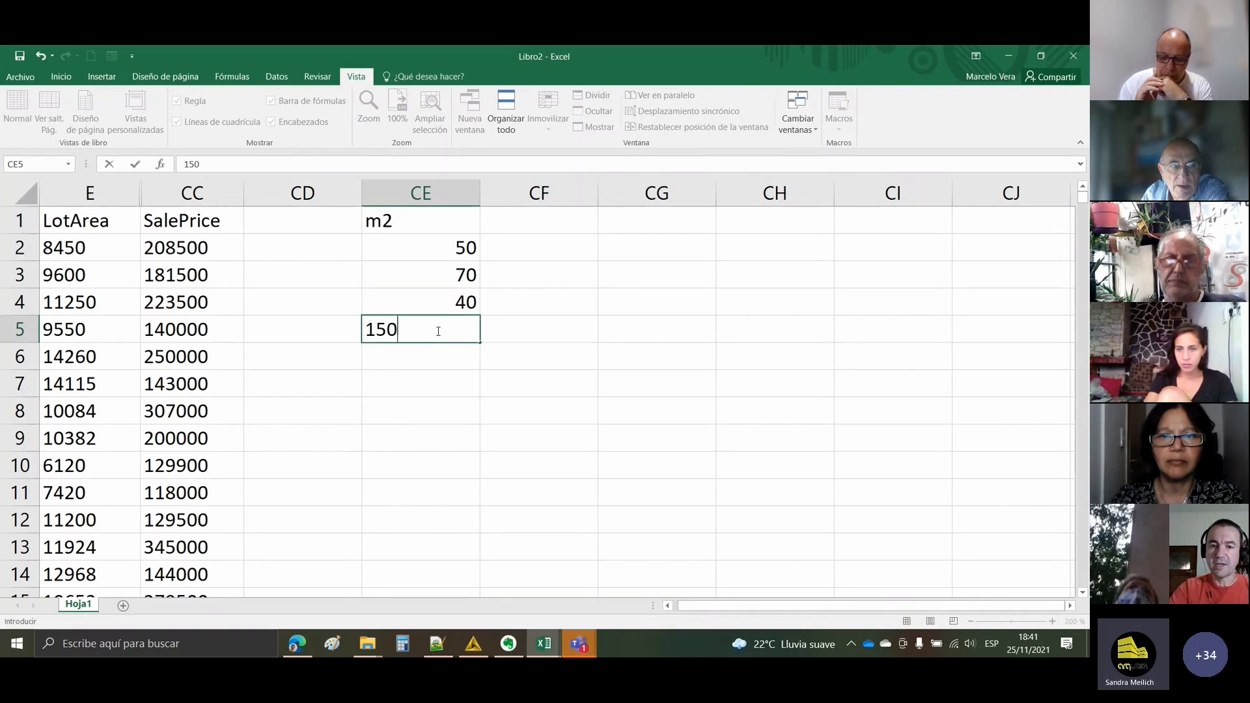
{"action": "key", "text": "Return"}
{"action": "left_click", "coordinate": [437, 331]}
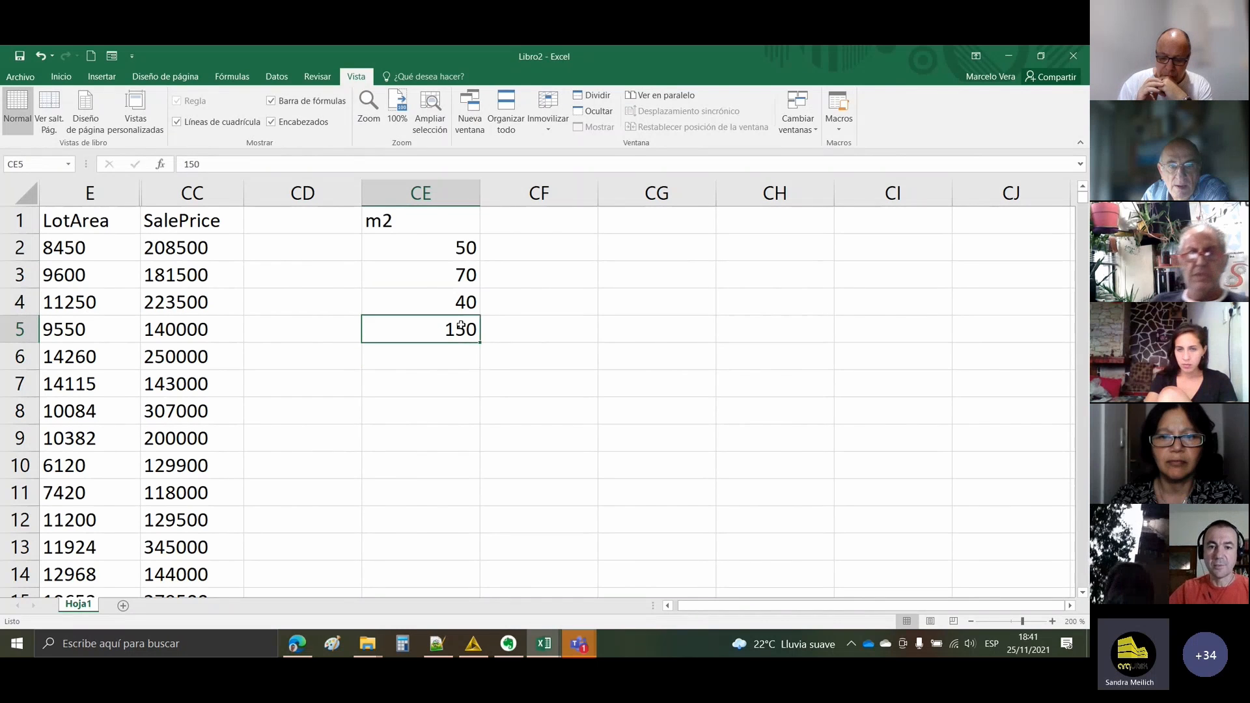
- Enter the header precio in cell CF1, next to the m2 header
{"action": "left_click", "coordinate": [519, 251]}
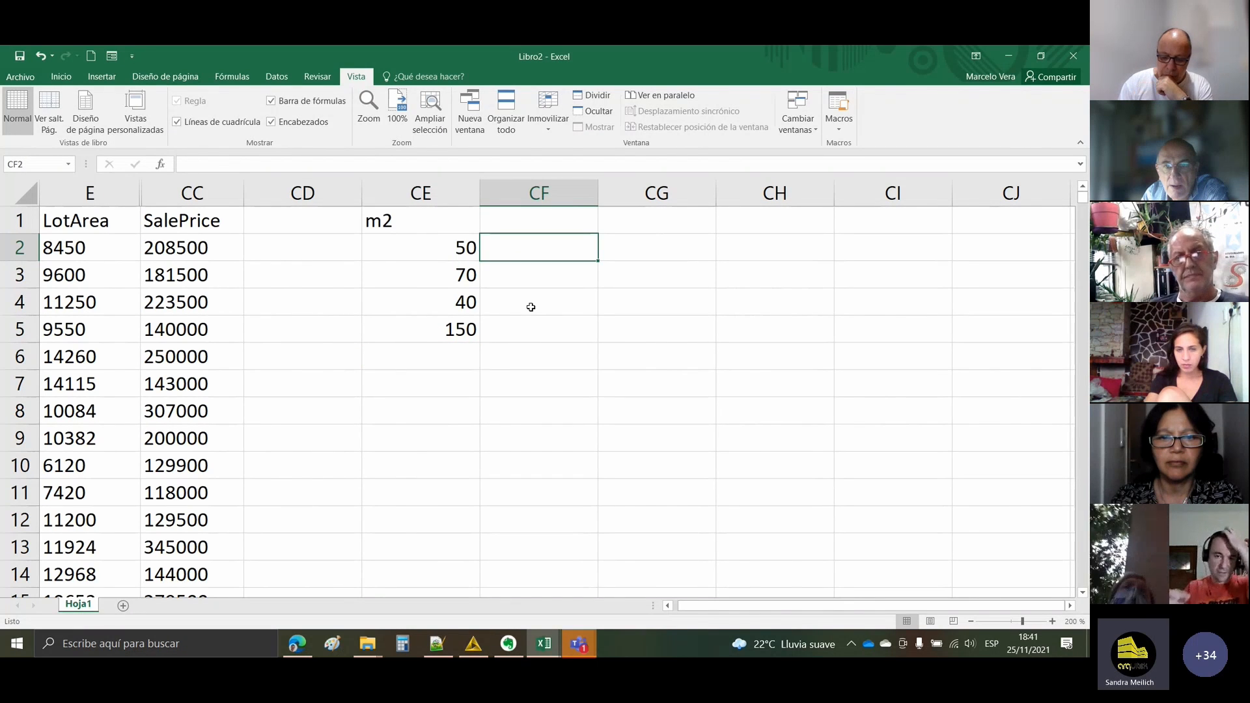
{"action": "left_click", "coordinate": [521, 222]}
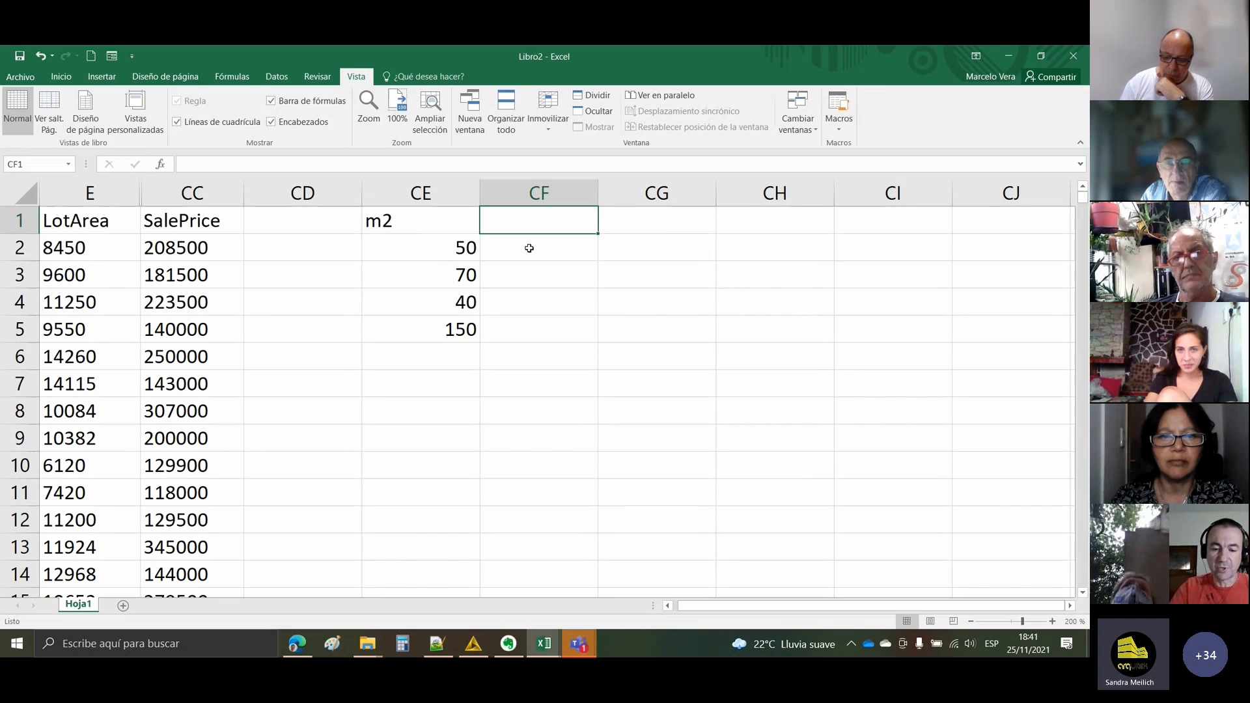
{"action": "type", "text": "precio"}
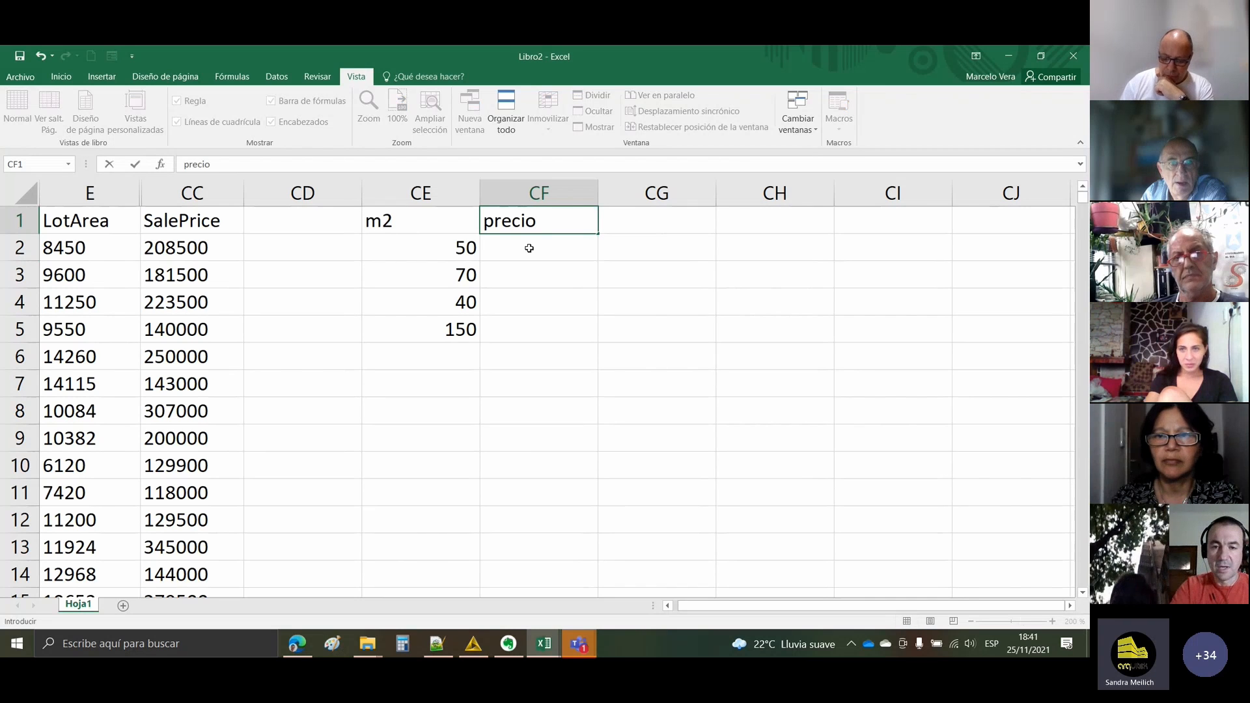
{"action": "key", "text": "Return"}
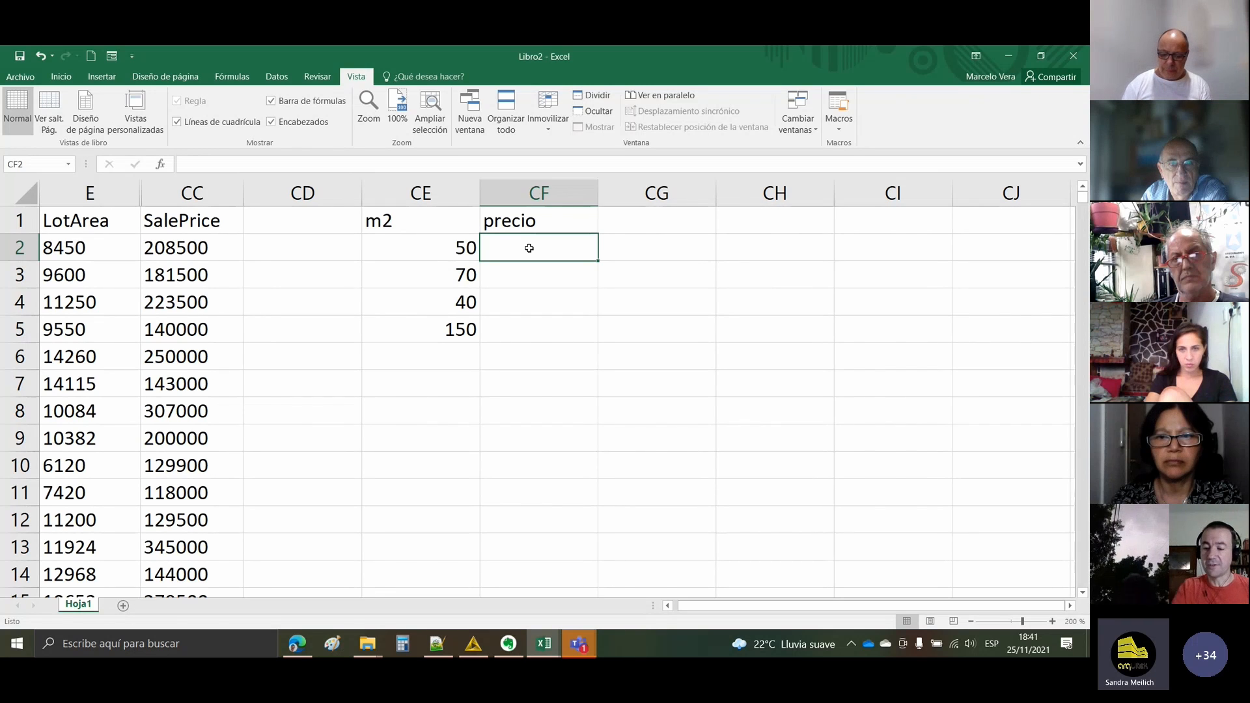
- Calculate the first price in cell CF2 with the formula +CE2*600
{"action": "type", "text": "+"}
{"action": "key", "text": "Left"}
{"action": "type", "text": "*"}
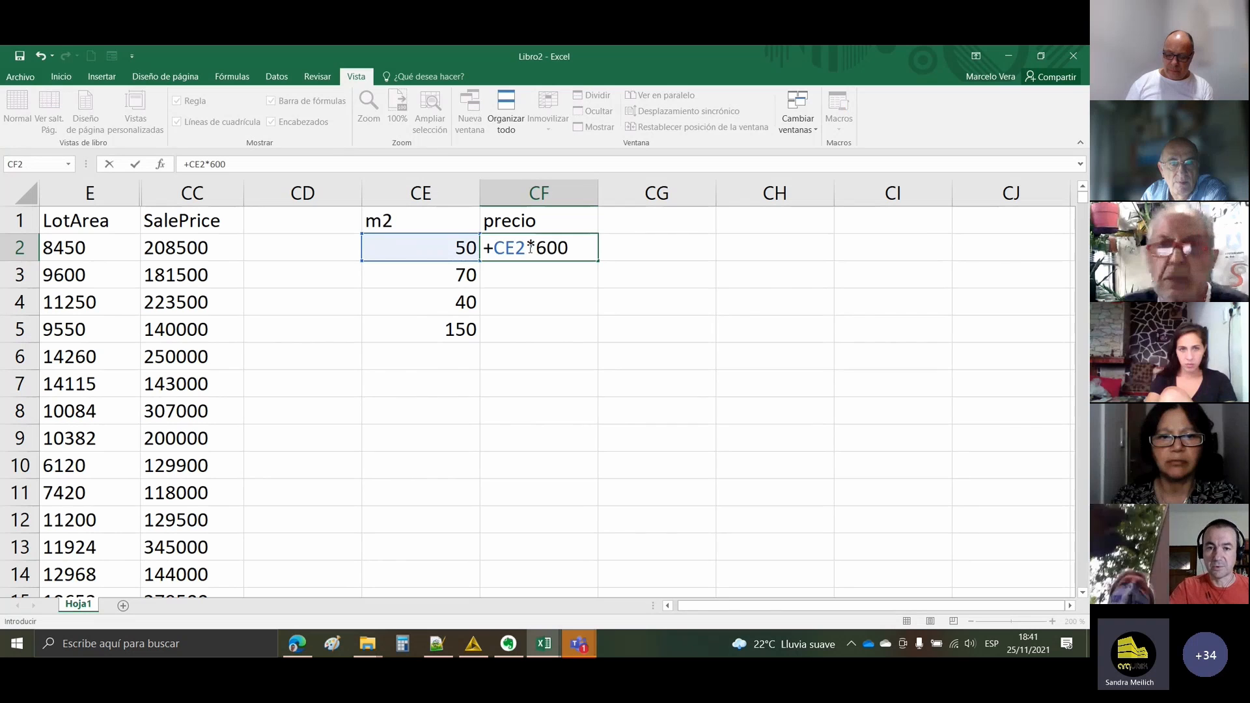
{"action": "type", "text": "600"}
{"action": "key", "text": "Return"}
{"action": "left_click", "coordinate": [531, 249]}
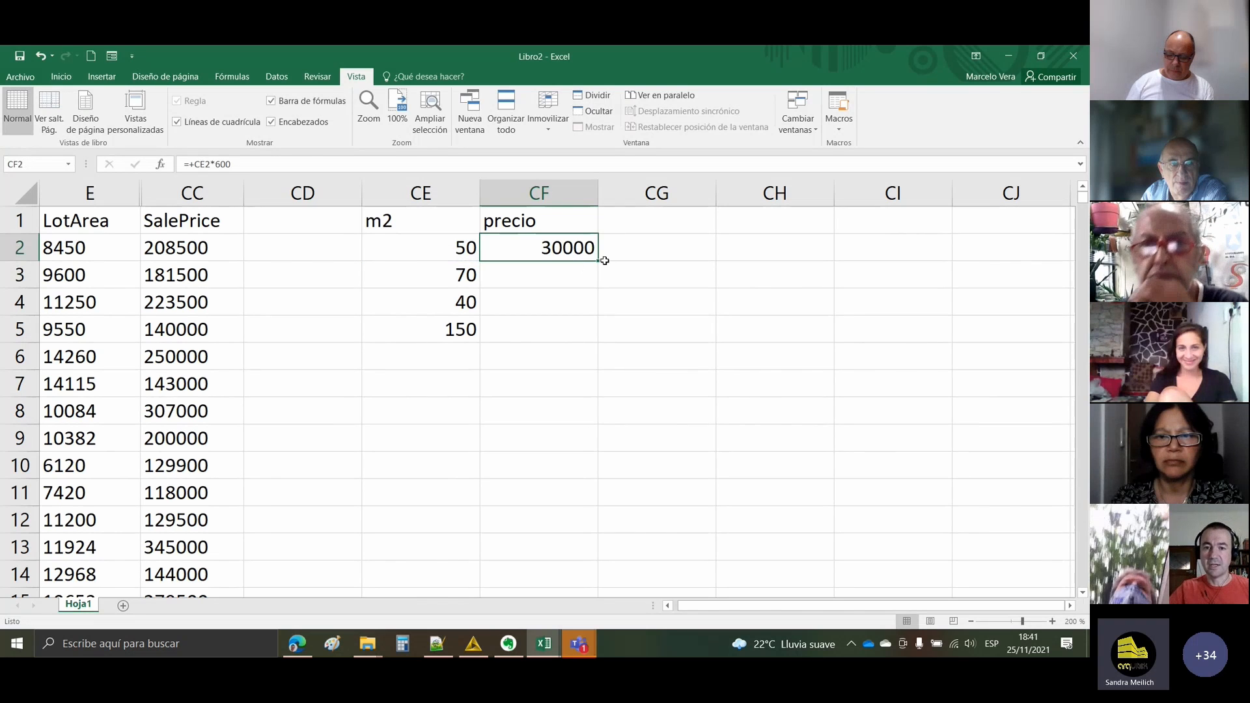
- Fill the price formula from CF2 down to CF5 and check the resulting rows against their areas
{"action": "left_click_drag", "start_coordinate": [605, 260], "coordinate": [593, 340]}
{"action": "left_click", "coordinate": [541, 281]}
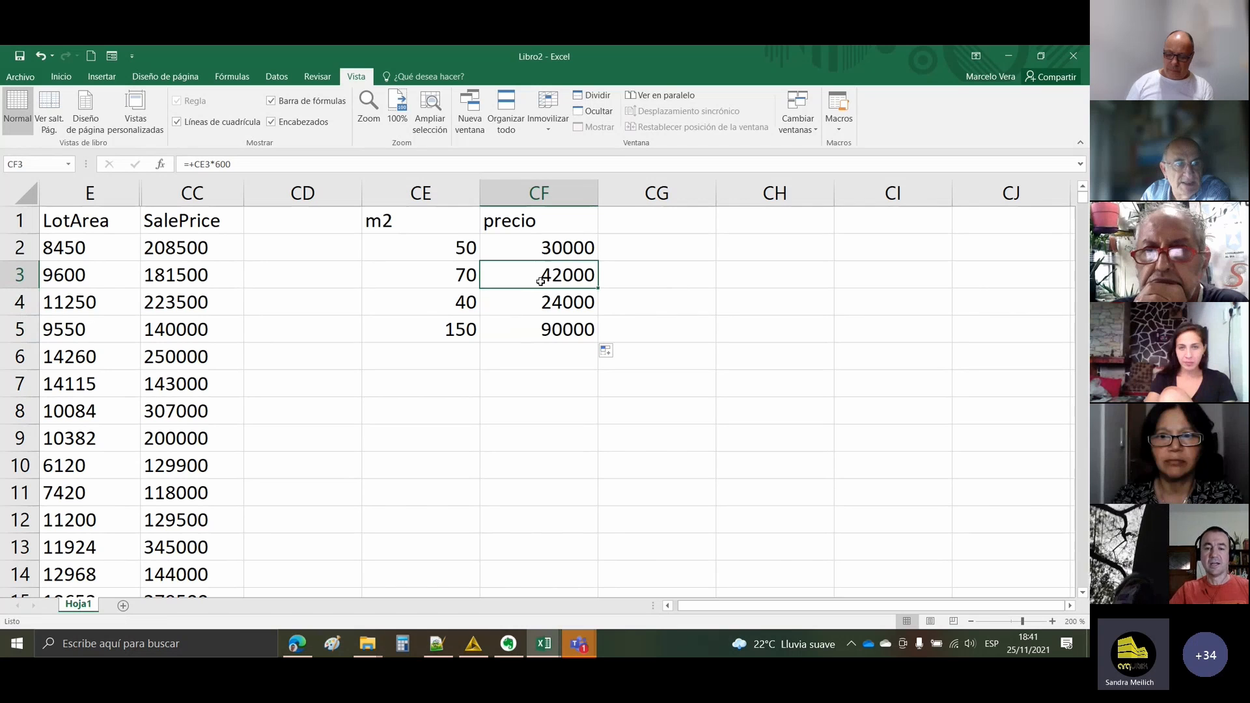
{"action": "left_click", "coordinate": [539, 306]}
{"action": "left_click", "coordinate": [452, 309]}
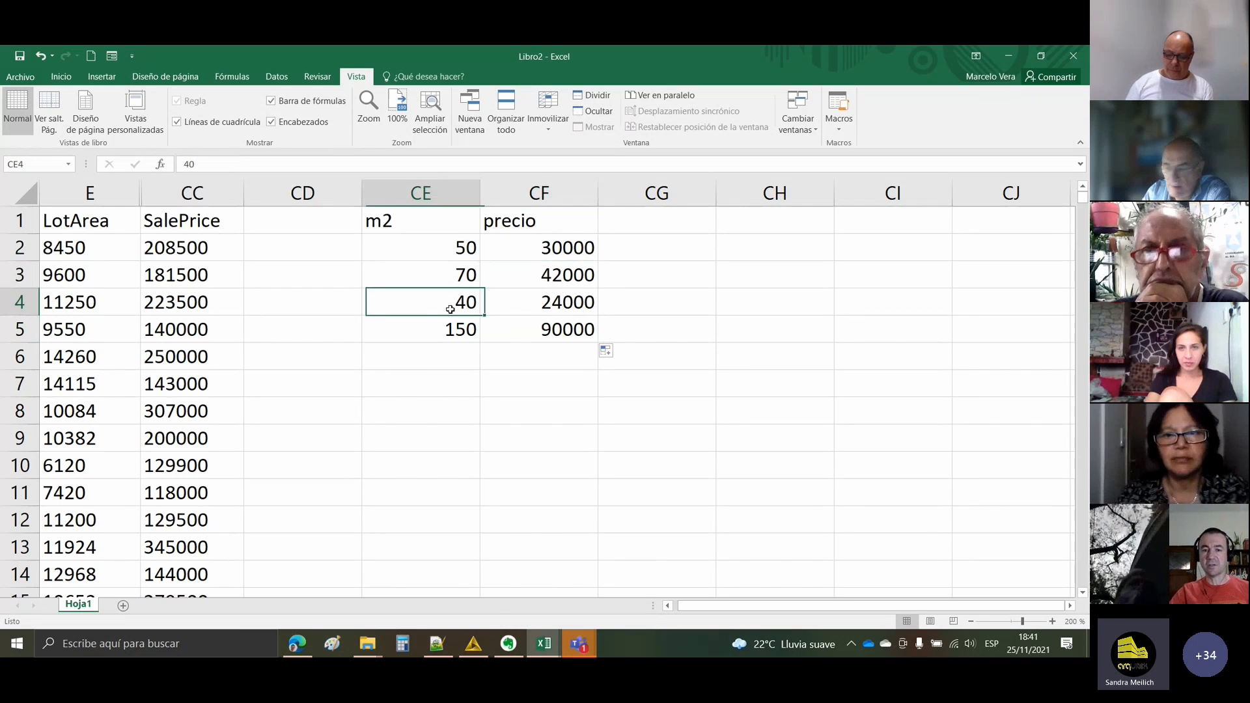
{"action": "left_click", "coordinate": [569, 271]}
{"action": "left_click", "coordinate": [550, 309]}
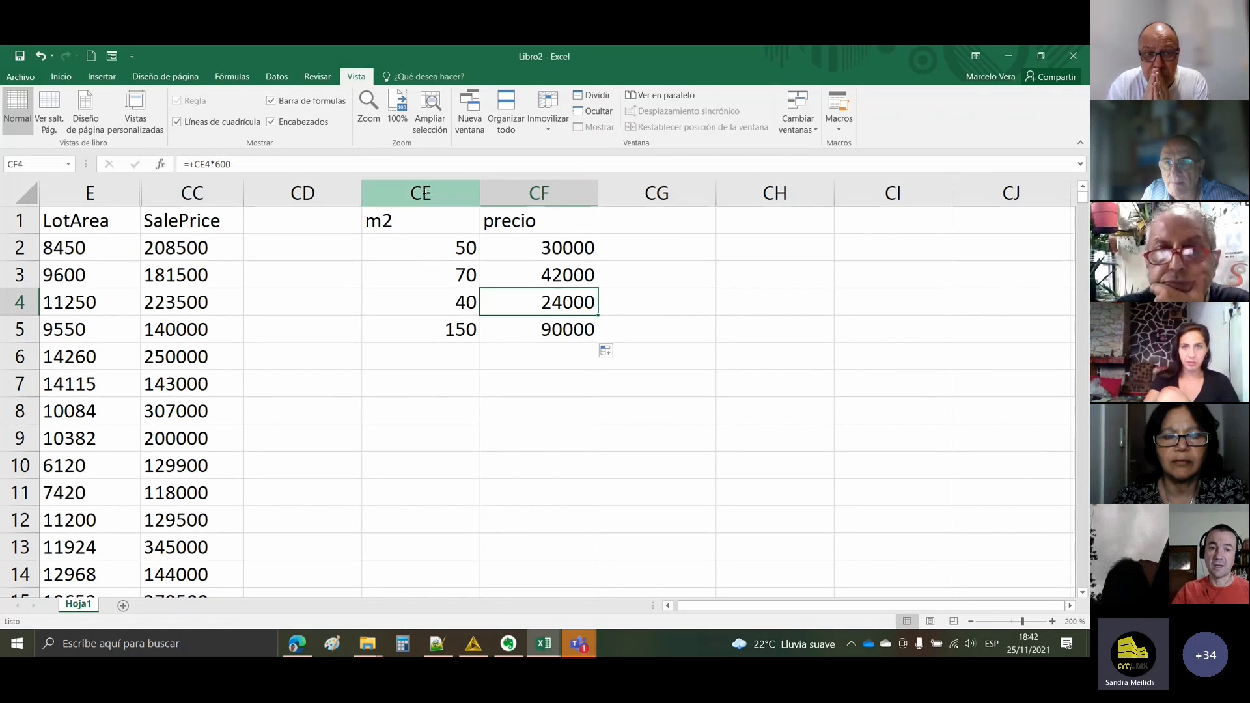
- Clear the contents of the example columns CE and CF
{"action": "left_click_drag", "start_coordinate": [424, 192], "coordinate": [486, 271]}
{"action": "right_click", "coordinate": [486, 264]}
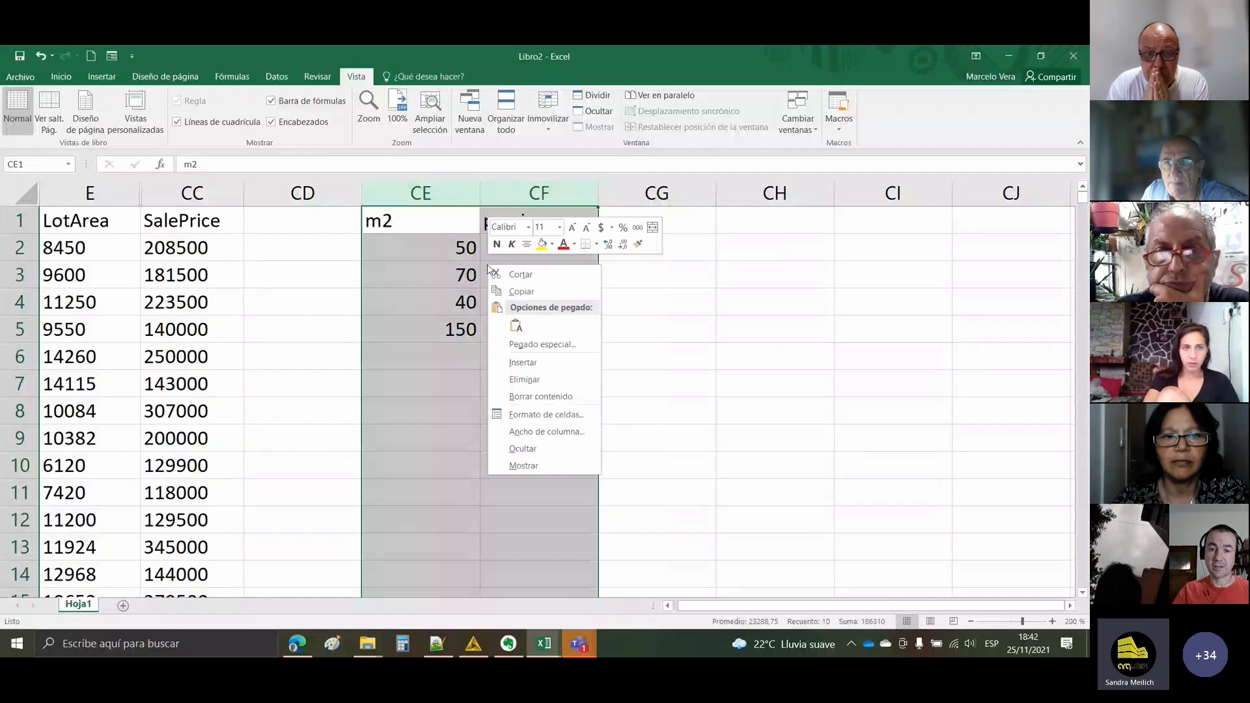
{"action": "left_click", "coordinate": [519, 395]}
{"action": "left_click", "coordinate": [343, 363]}
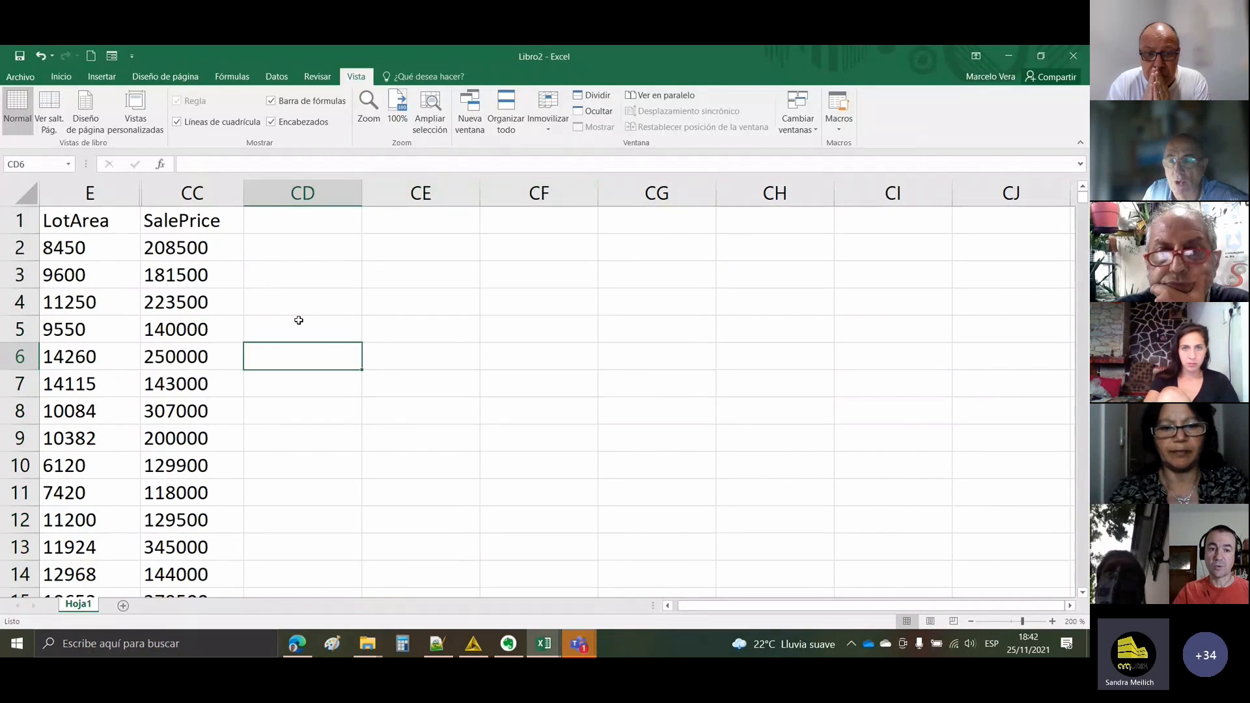
- Unhide all the hidden columns between LotArea in column E and SalePrice in column CC
{"action": "left_click", "coordinate": [299, 321]}
{"action": "left_click", "coordinate": [194, 276]}
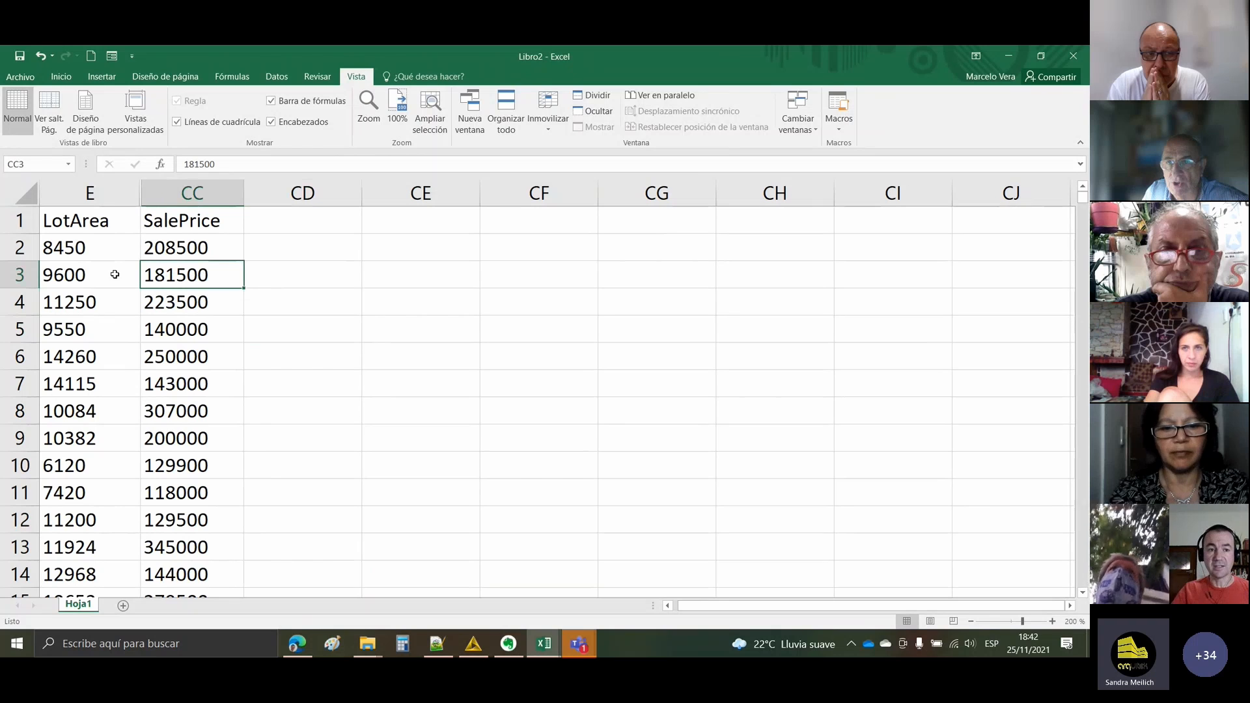
{"action": "left_click_drag", "start_coordinate": [189, 192], "coordinate": [66, 193]}
{"action": "right_click", "coordinate": [75, 235]}
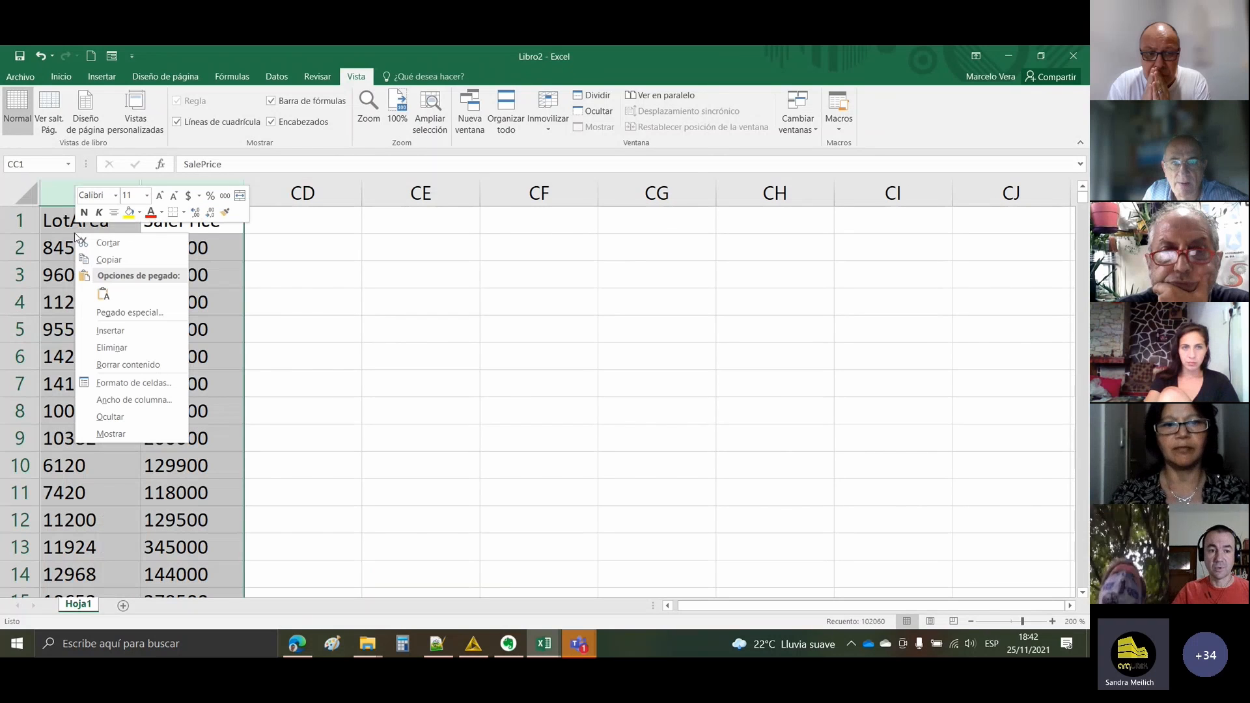
{"action": "left_click", "coordinate": [120, 434]}
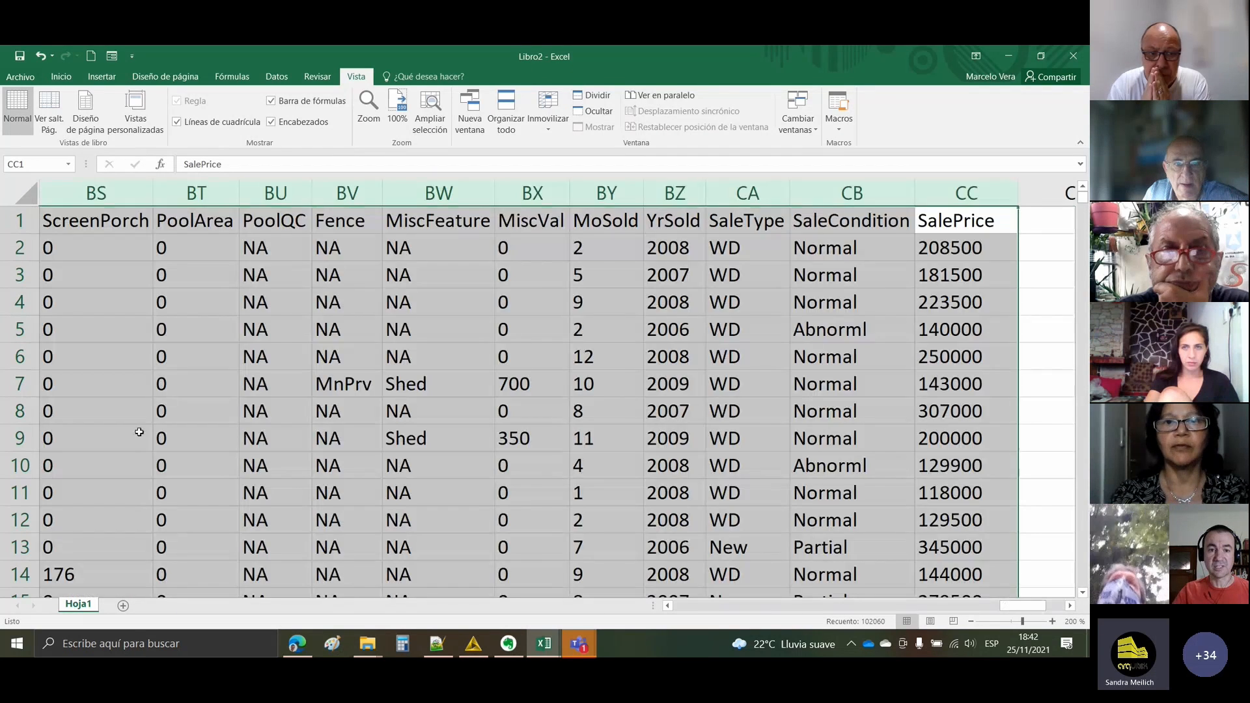
- Return to the start of the housing sheet and examine the variables from MSSubClass to LandContour along row 3
{"action": "left_click", "coordinate": [195, 384]}
{"action": "left_click", "coordinate": [688, 606]}
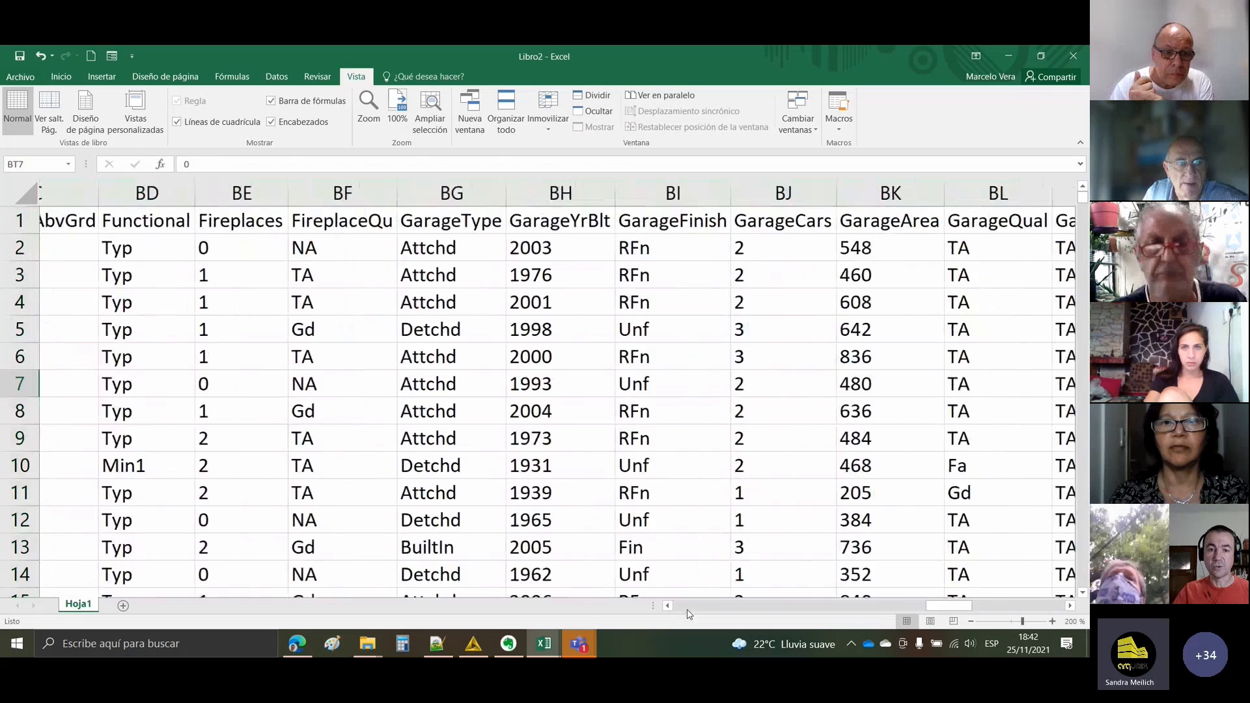
{"action": "left_click", "coordinate": [688, 609]}
{"action": "left_click", "coordinate": [687, 610]}
{"action": "left_click", "coordinate": [688, 609]}
{"action": "left_click_drag", "start_coordinate": [688, 609], "coordinate": [674, 610]}
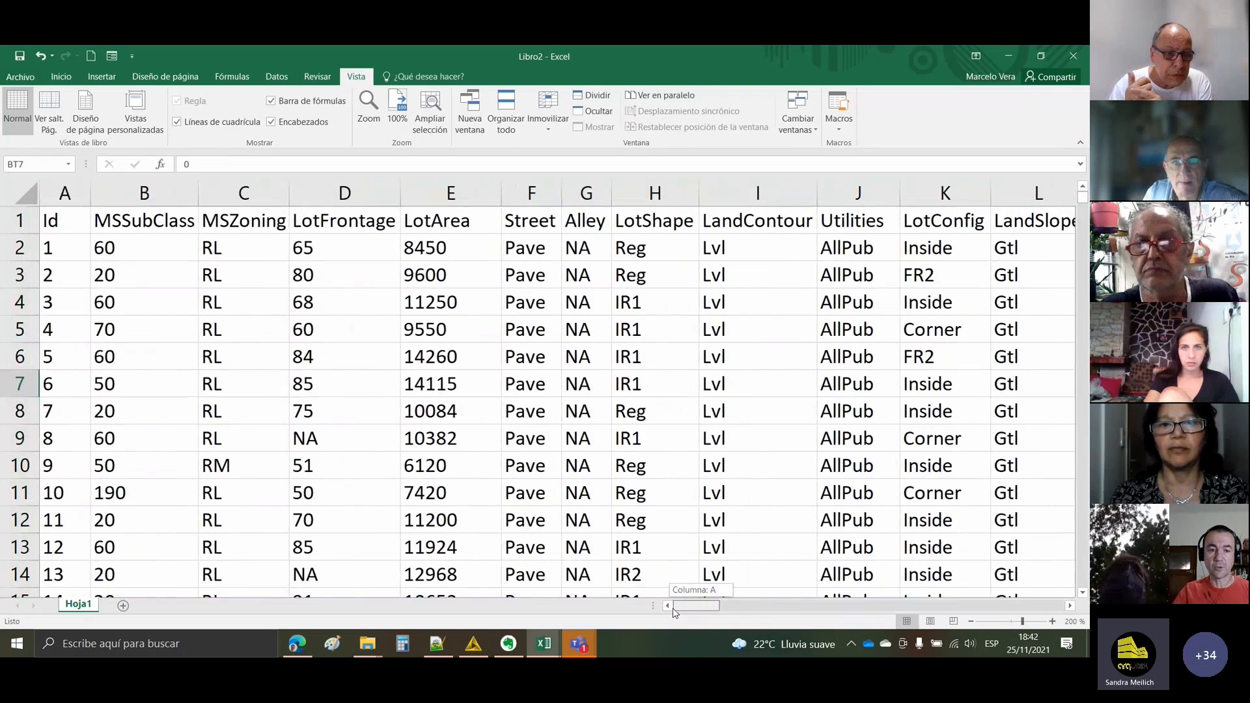
{"action": "left_click", "coordinate": [143, 248]}
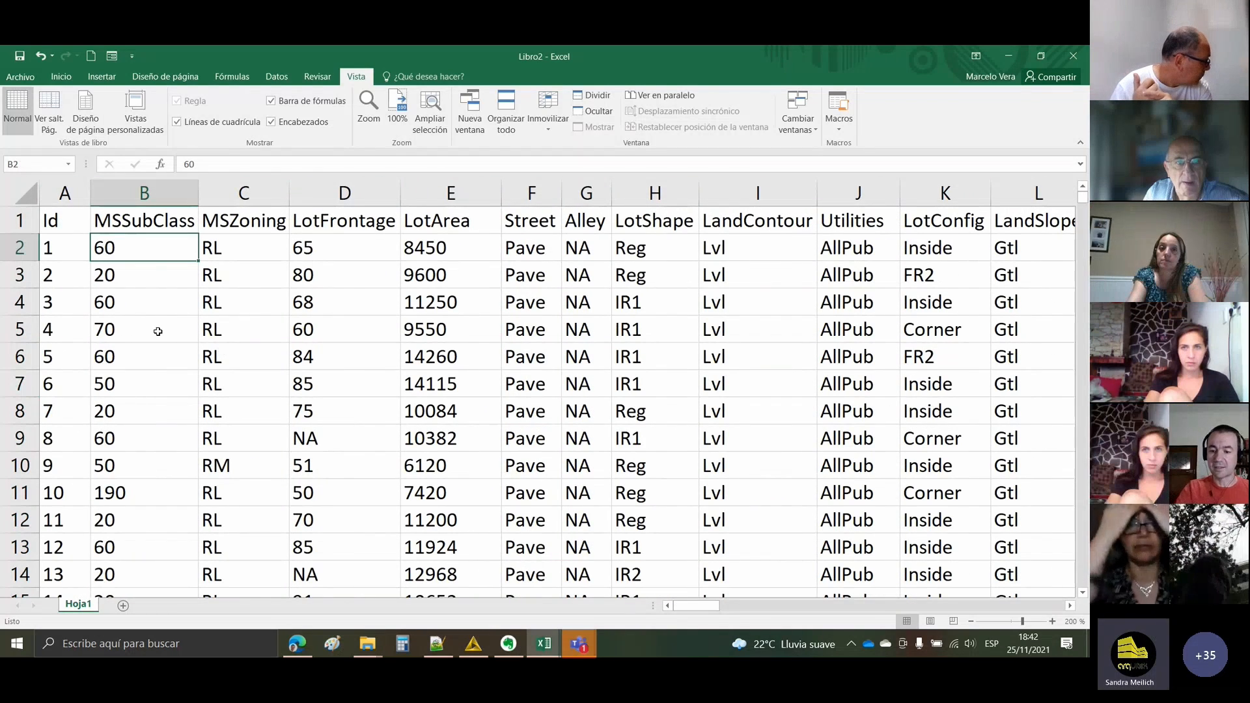
{"action": "key", "text": "Down"}
{"action": "key", "text": "Right"}
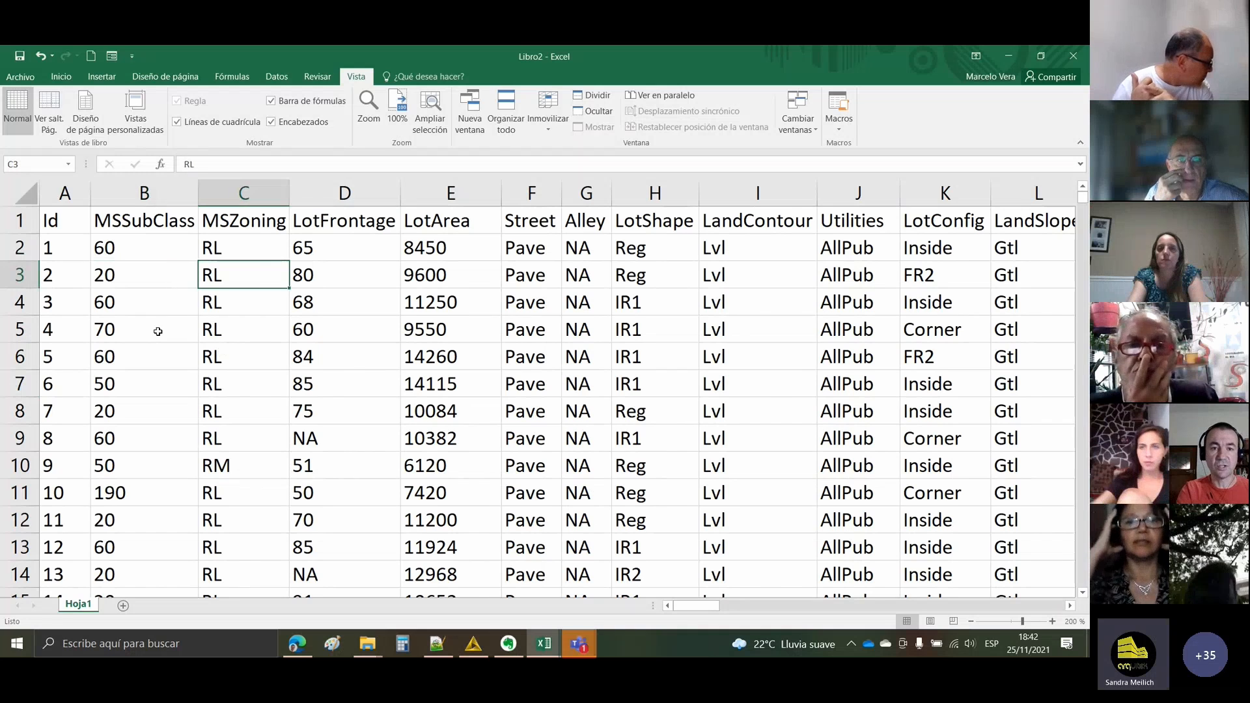
{"action": "key", "text": "Right"}
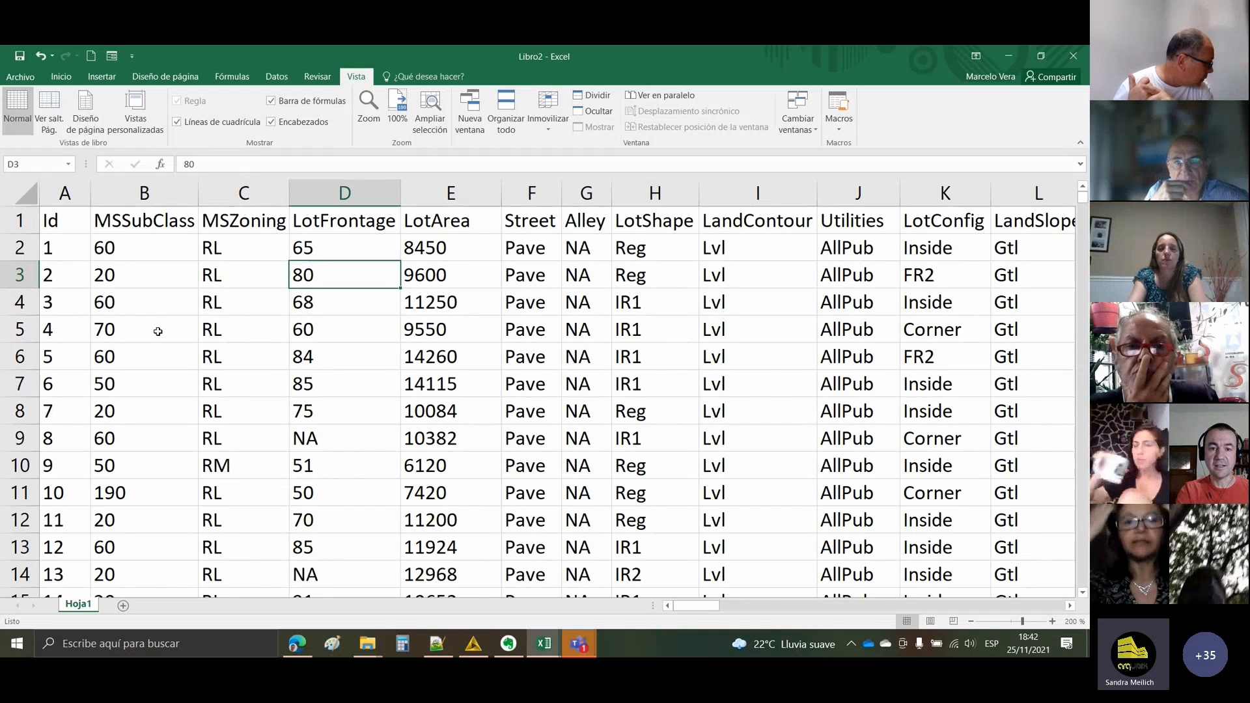
{"action": "key", "text": "Right"}
{"action": "key", "text": "Right"}
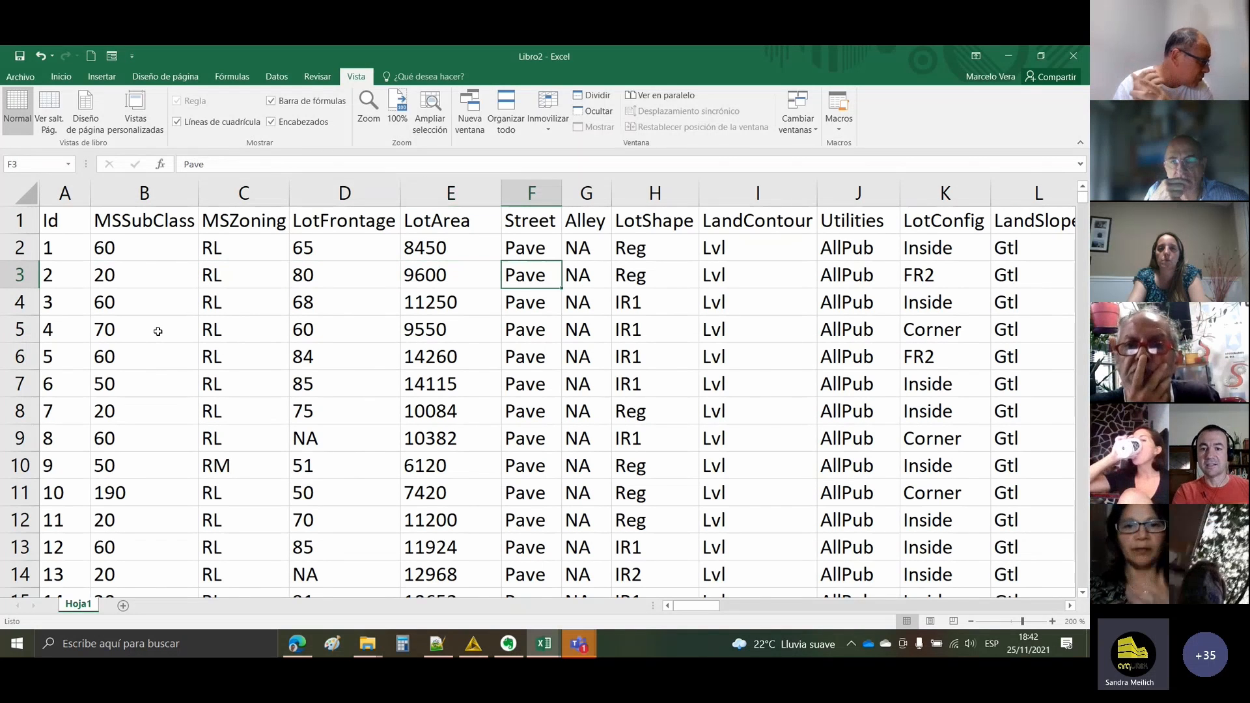
{"action": "key", "text": "Right"}
{"action": "key", "text": "Right"}
{"action": "key", "text": "Right"}
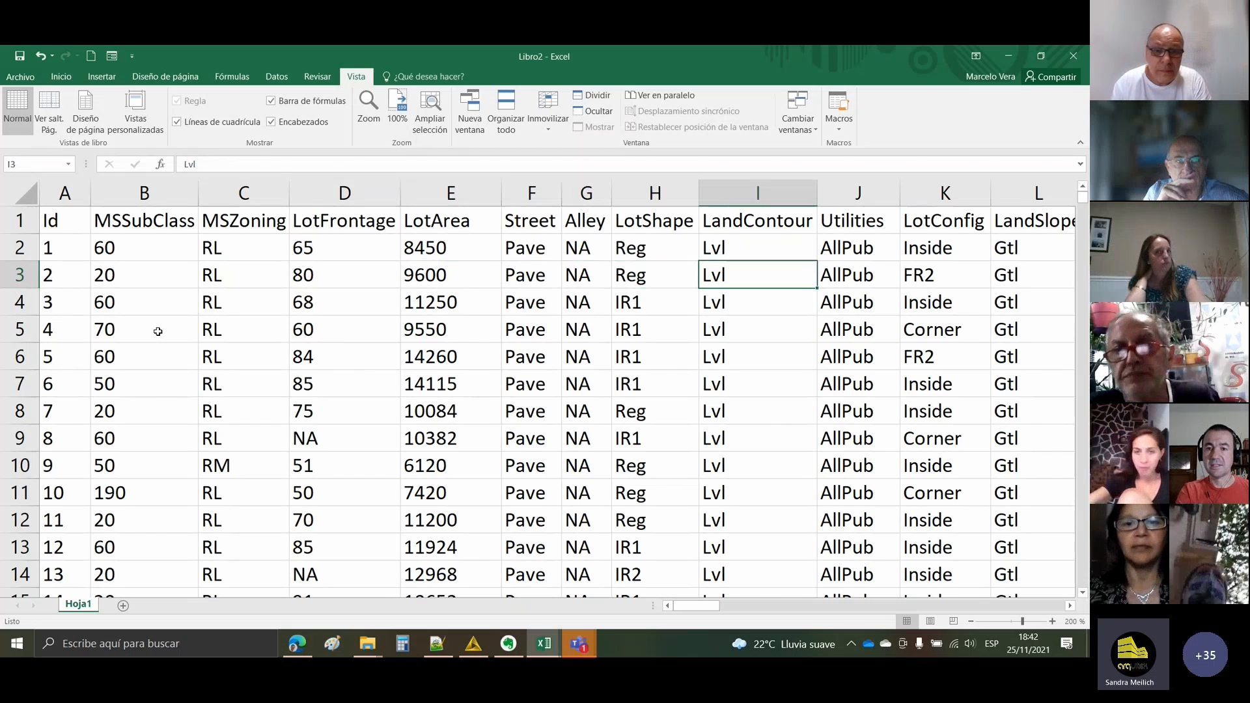
- Examine the LotShape, Utilities, LotConfig and LandSlope values for the house in row 3
{"action": "key", "text": "Right"}
{"action": "key", "text": "Left"}
{"action": "key", "text": "Left"}
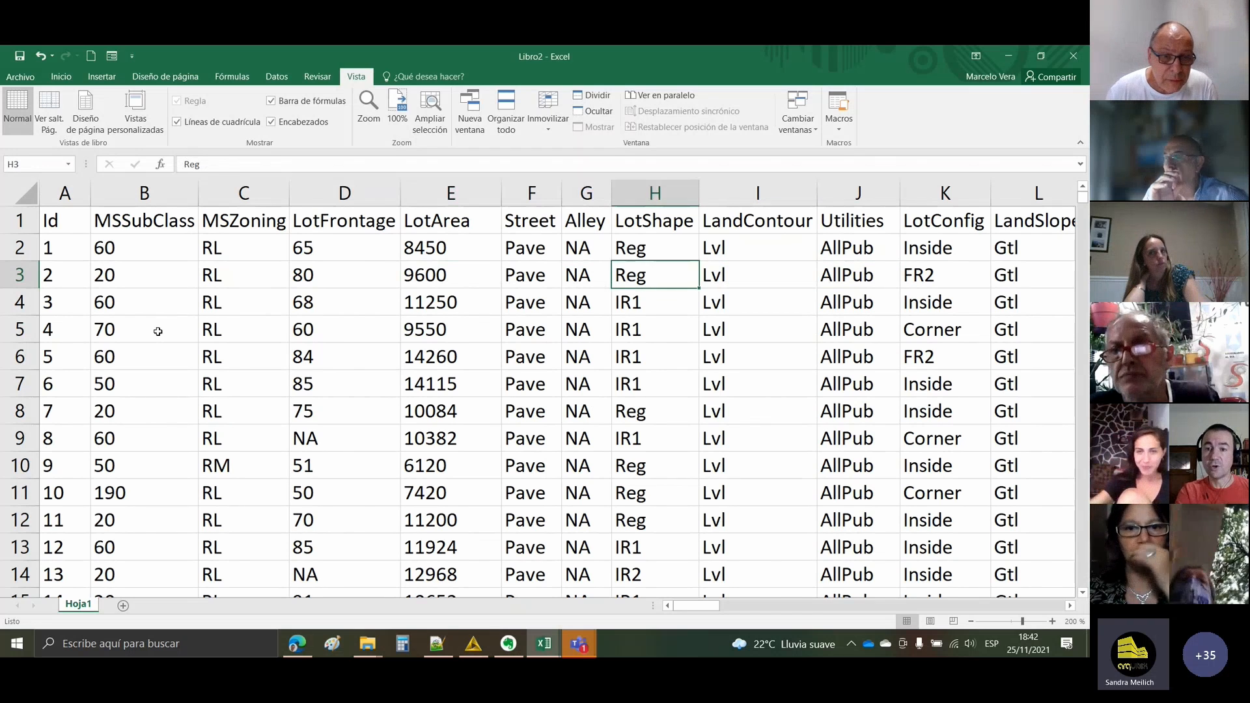
{"action": "key", "text": "Right"}
{"action": "key", "text": "Right"}
{"action": "key", "text": "Right"}
{"action": "key", "text": "Right"}
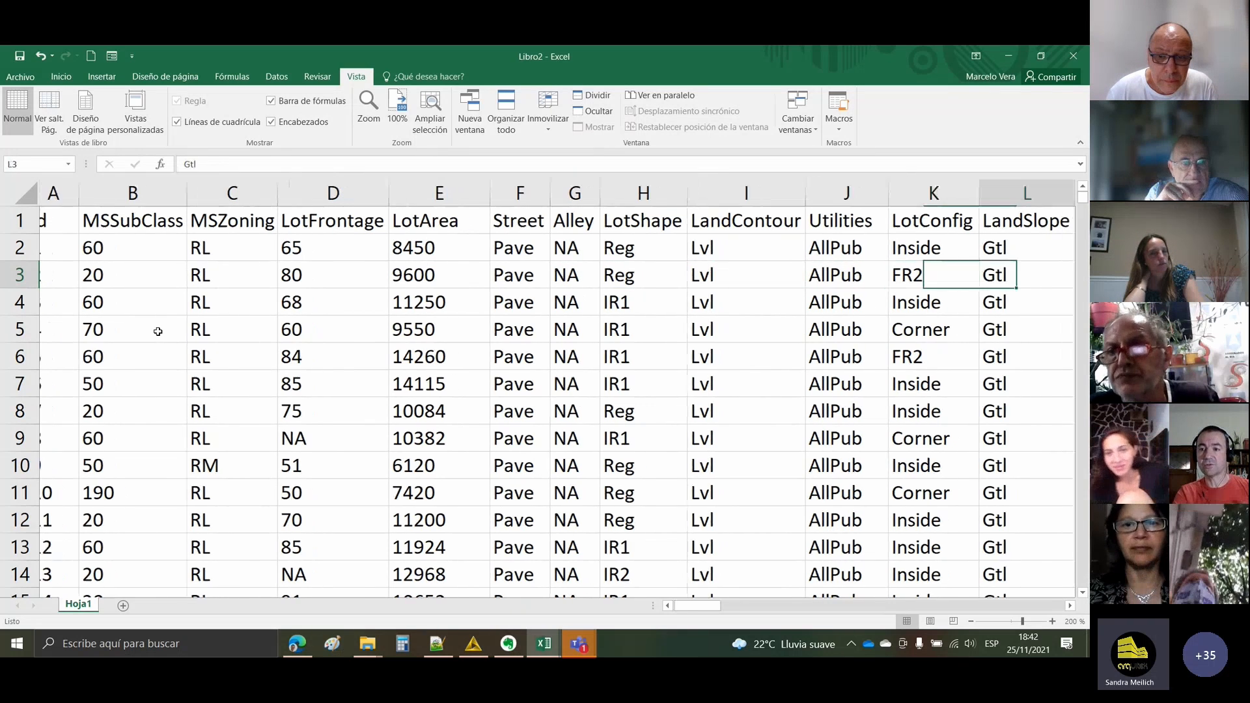
{"action": "key", "text": "Left"}
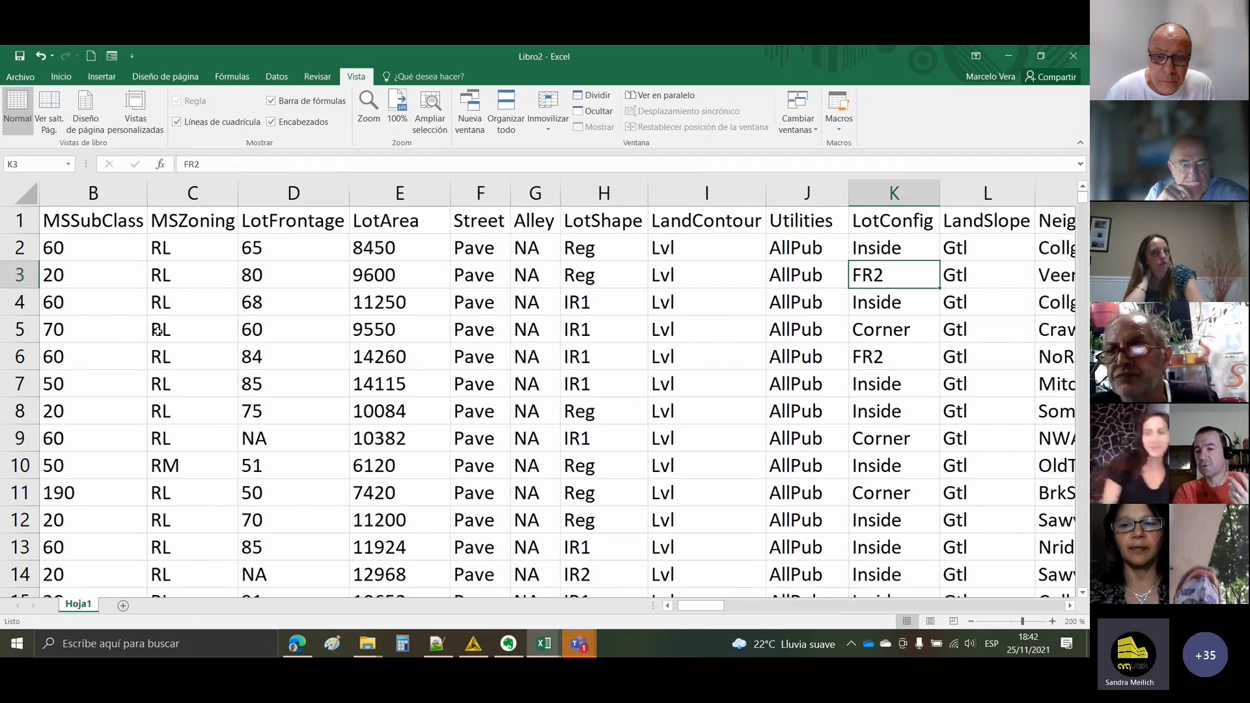
{"action": "key", "text": "Left"}
{"action": "key", "text": "Right"}
{"action": "key", "text": "Right"}
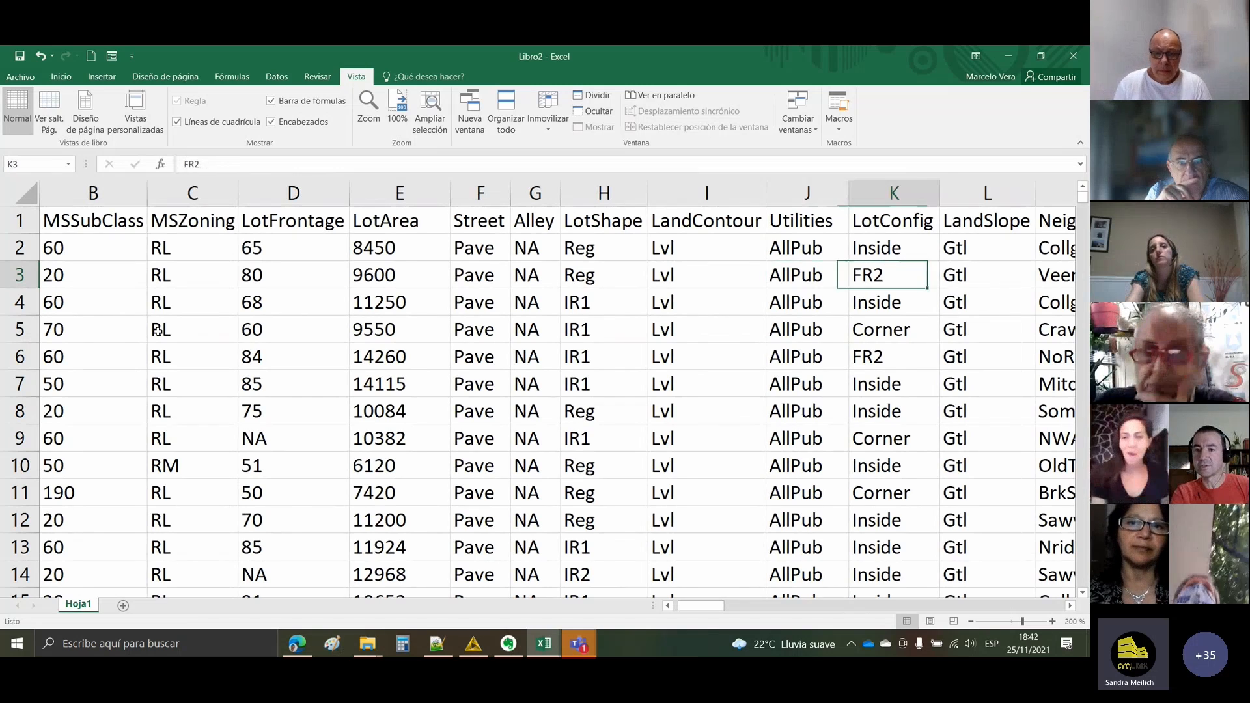
- Examine the Neighborhood, Condition, BldgType and HouseStyle variables for the house in row 3
{"action": "key", "text": "Right"}
{"action": "key", "text": "Right"}
{"action": "key", "text": "Right"}
{"action": "key", "text": "Right"}
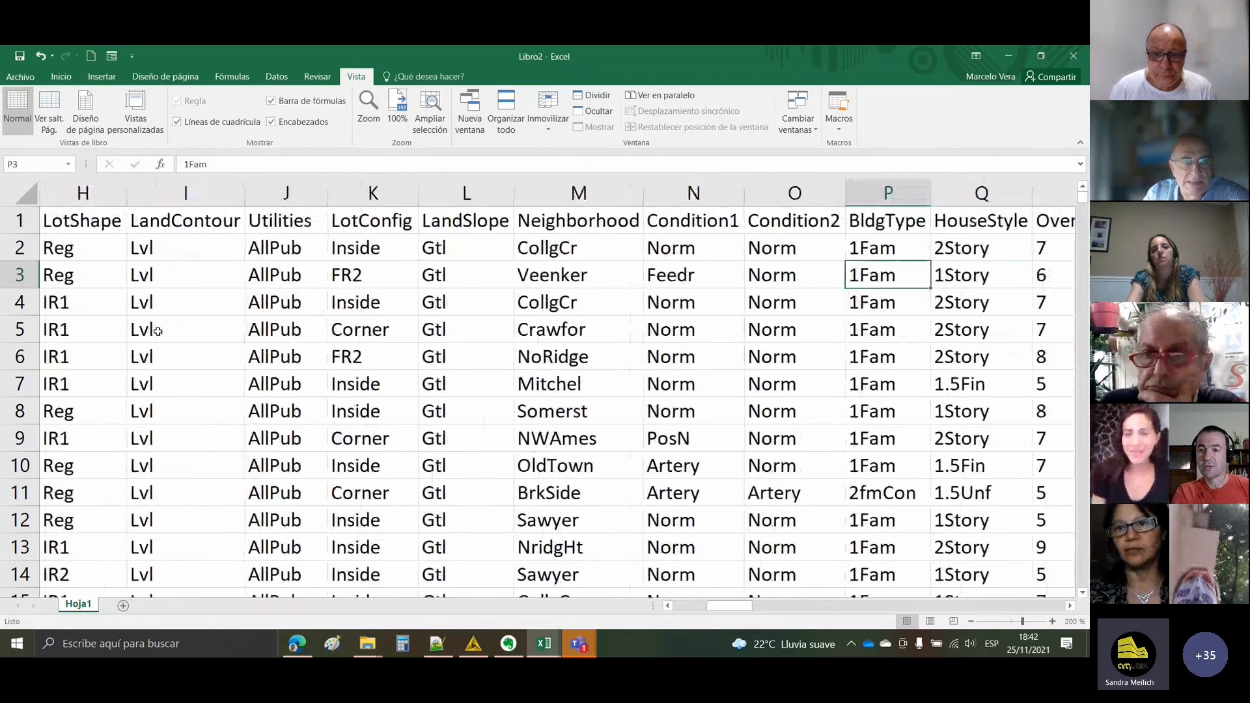
{"action": "key", "text": "Left"}
{"action": "key", "text": "Left"}
{"action": "key", "text": "Left"}
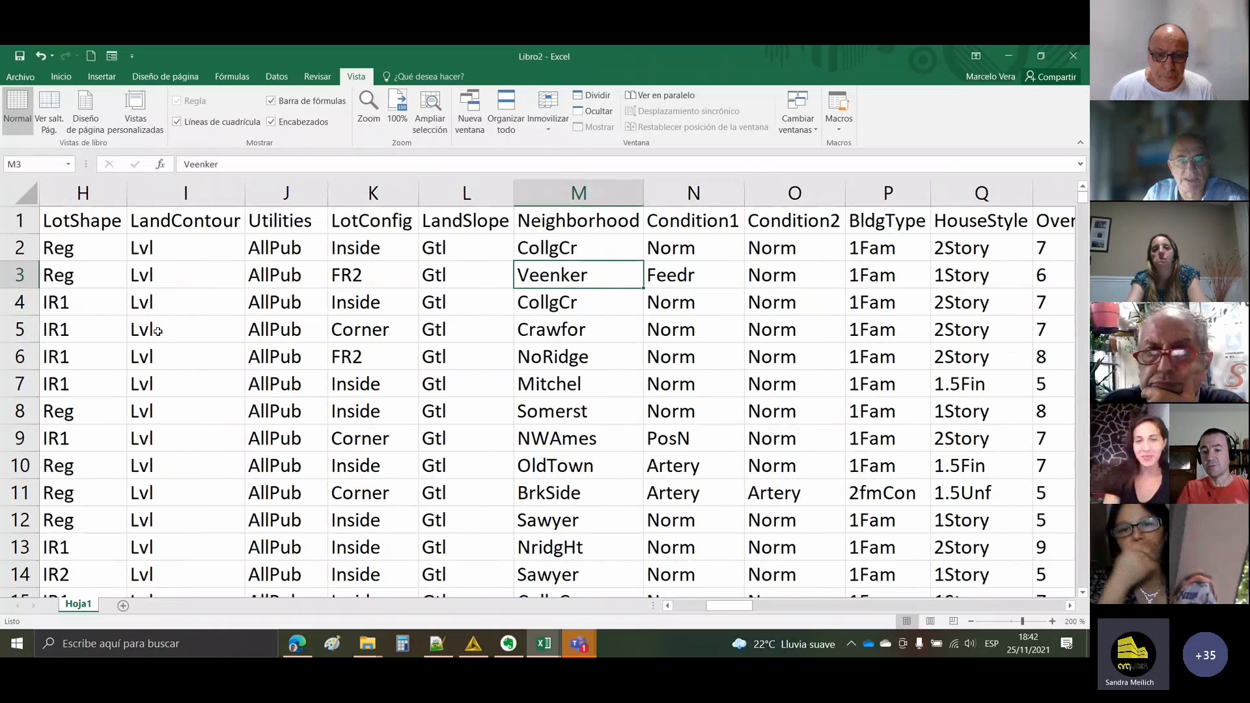
{"action": "key", "text": "Right"}
{"action": "key", "text": "Right"}
{"action": "key", "text": "Right"}
{"action": "key", "text": "Right"}
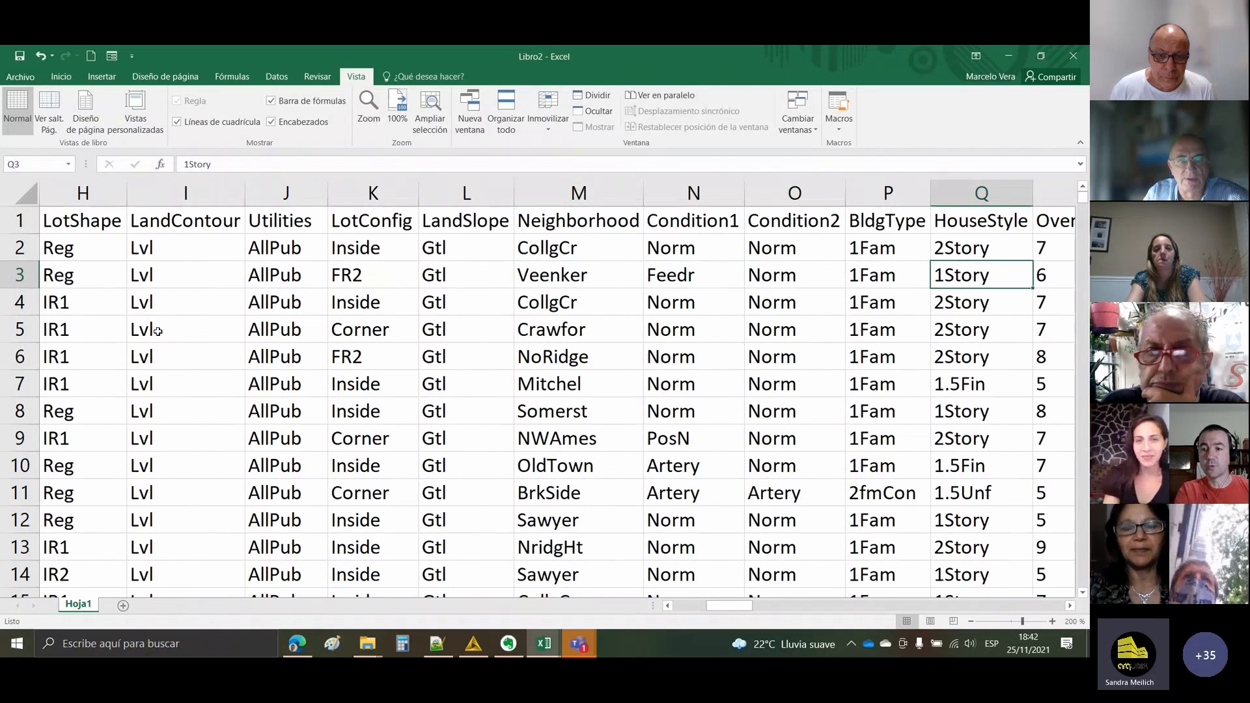
- Examine the OverallQual, OverallCond and YearBuilt variables in row 3
{"action": "key", "text": "Right"}
{"action": "key", "text": "Right"}
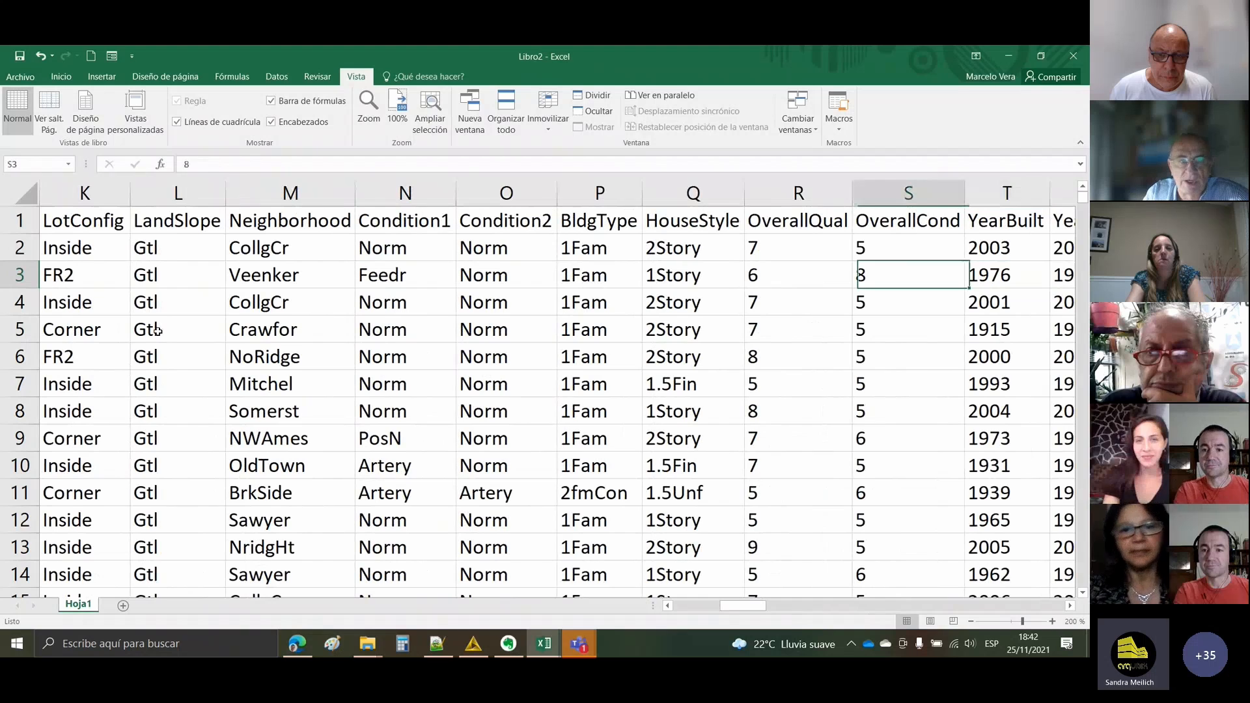
{"action": "key", "text": "Left"}
{"action": "key", "text": "Right"}
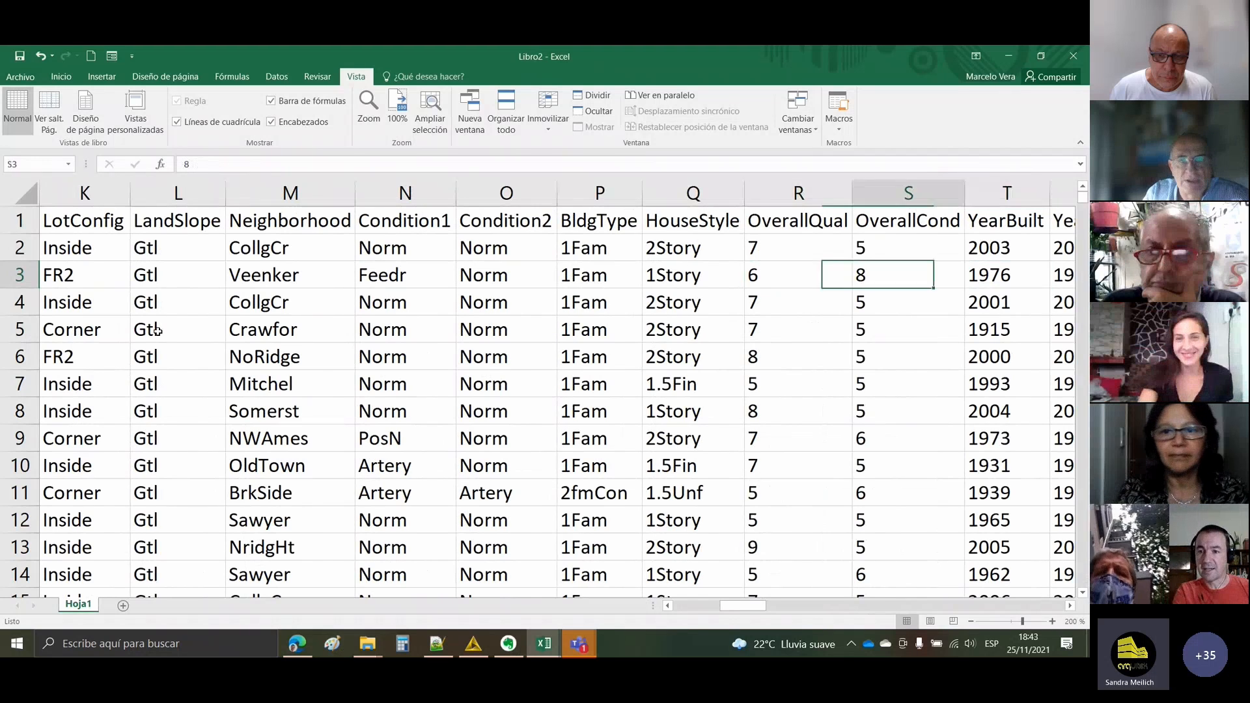
{"action": "key", "text": "Right"}
{"action": "key", "text": "Right"}
{"action": "key", "text": "Right"}
{"action": "key", "text": "Right"}
{"action": "key", "text": "Left"}
{"action": "key", "text": "Left"}
{"action": "key", "text": "Left"}
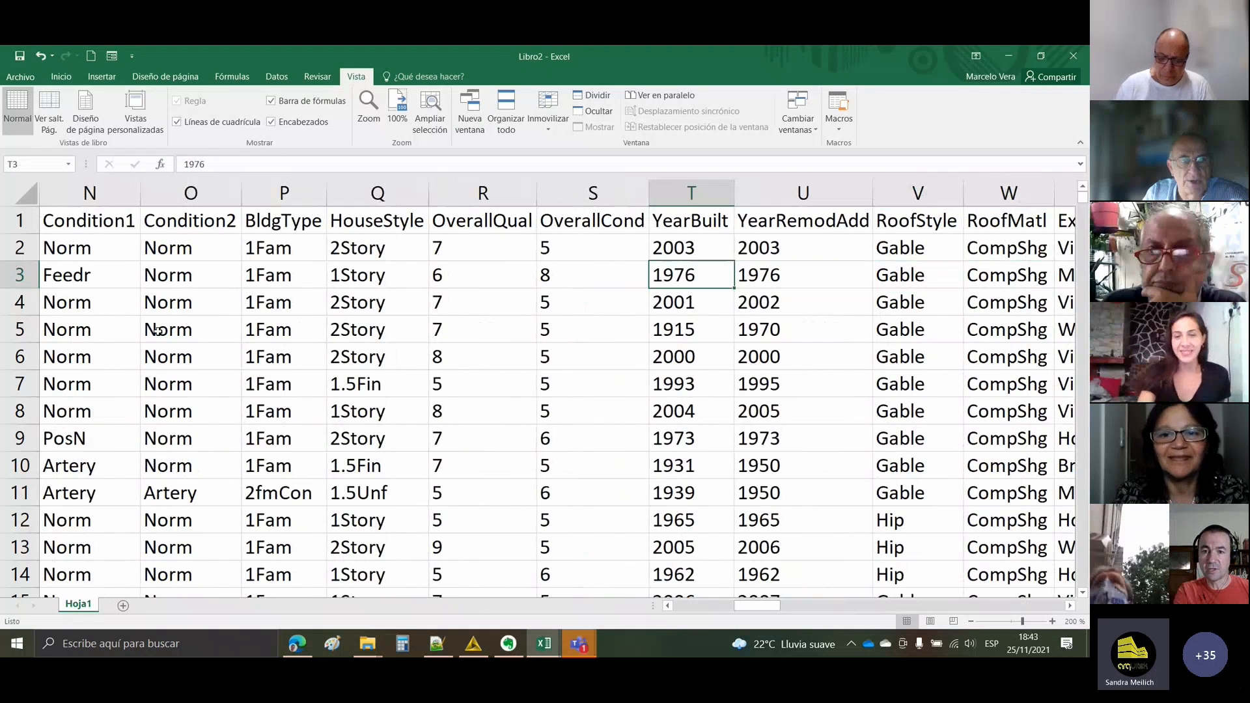
- Examine the remodelling, roof, exterior, masonry veneer and foundation variables from YearRemodAdd to Foundation in row 3
{"action": "key", "text": "Right"}
{"action": "key", "text": "Right"}
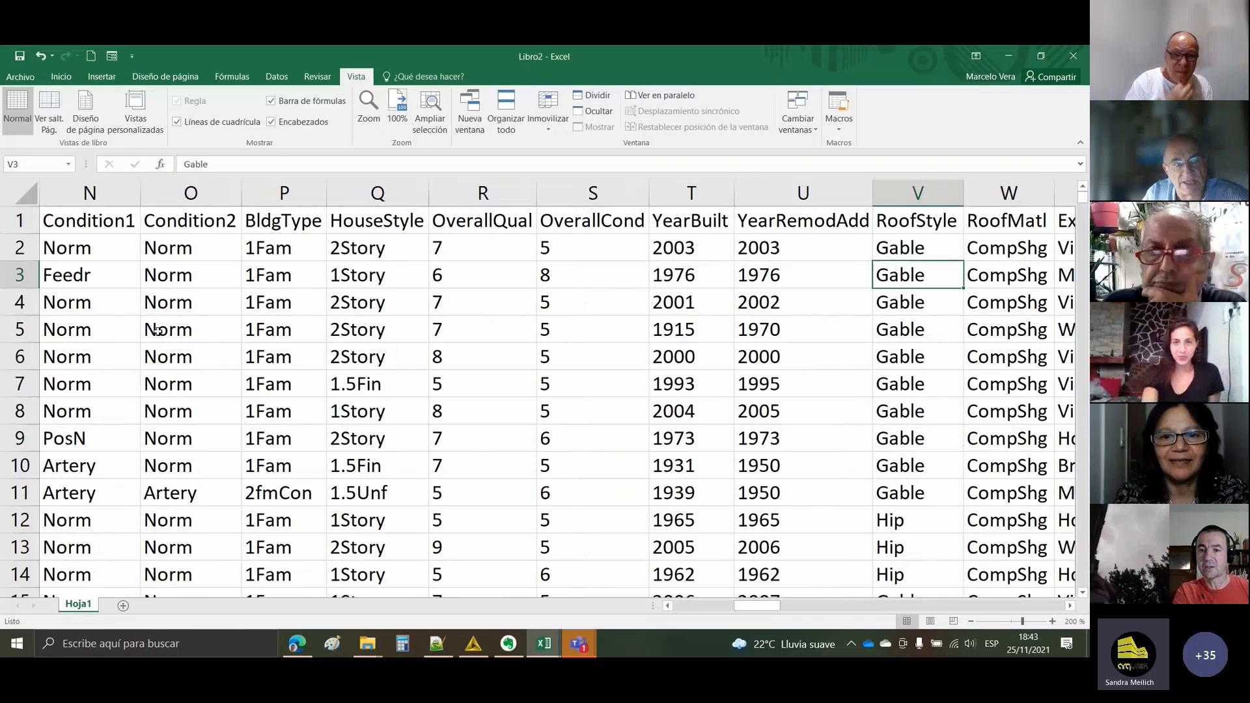
{"action": "key", "text": "Left"}
{"action": "key", "text": "Right"}
{"action": "key", "text": "Right"}
{"action": "key", "text": "Right"}
{"action": "key", "text": "Right"}
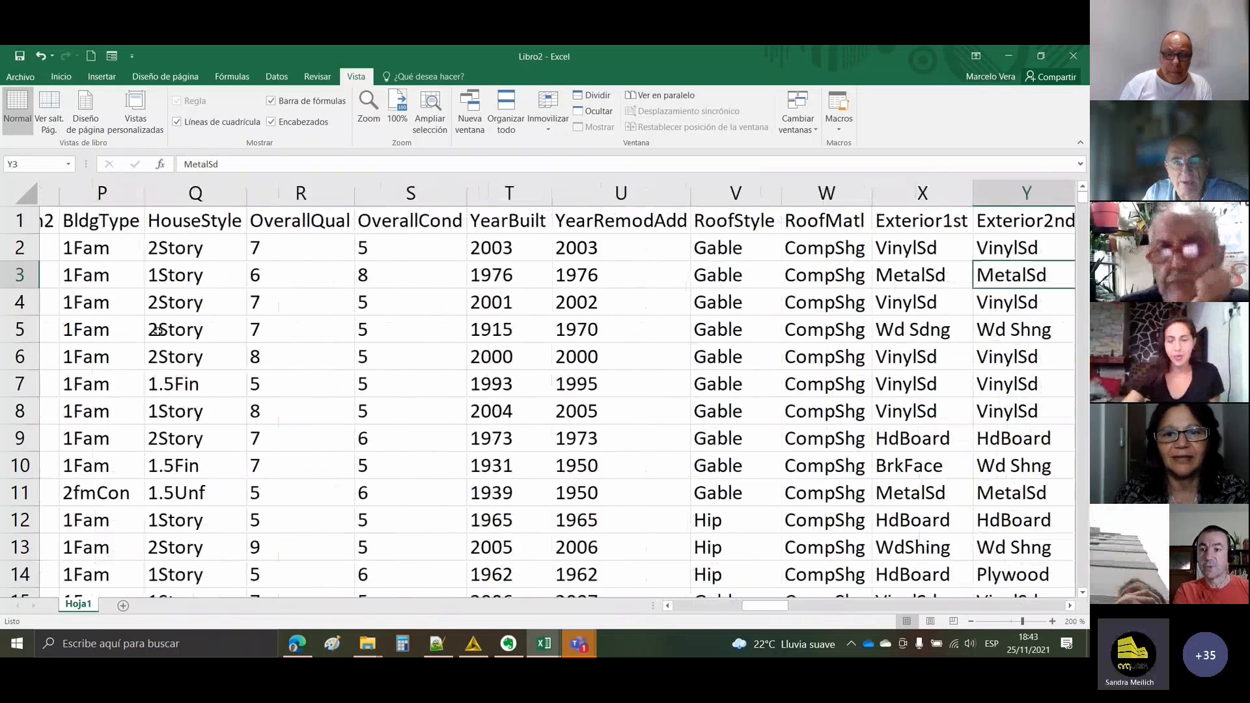
{"action": "key", "text": "Right"}
{"action": "key", "text": "Right"}
{"action": "key", "text": "Right"}
{"action": "key", "text": "Right"}
{"action": "key", "text": "Right"}
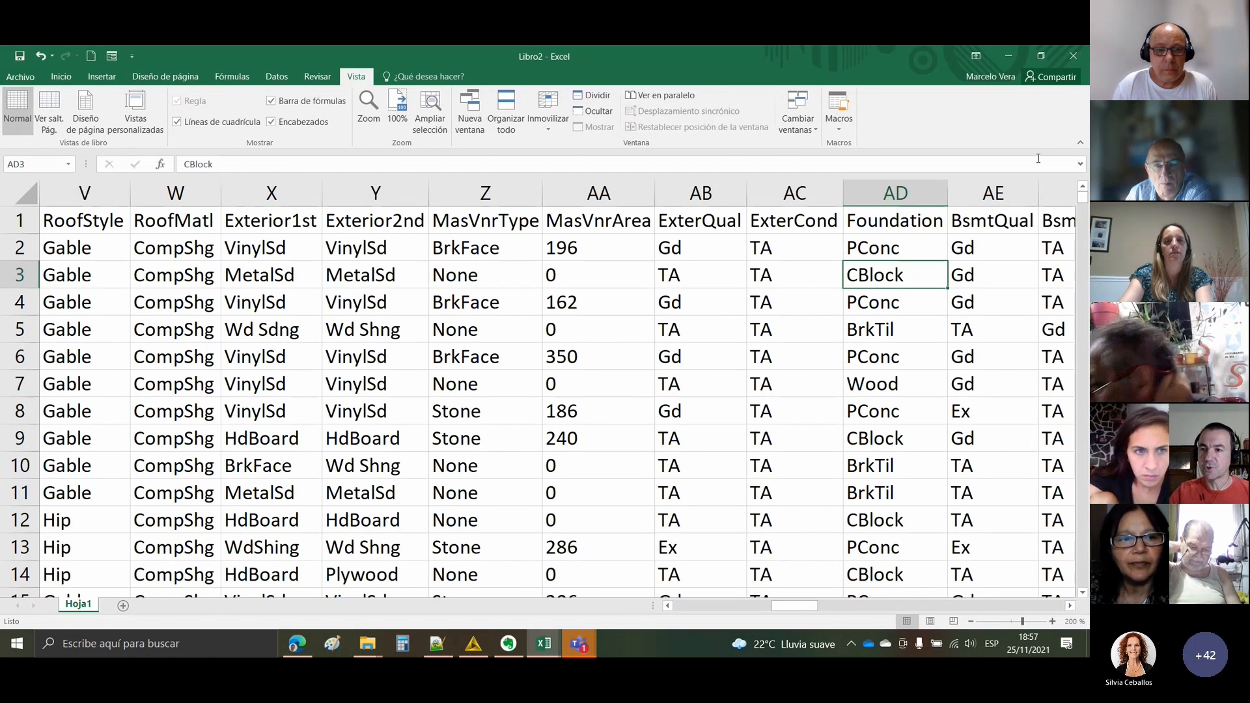
- Close the housing workbook Libro2 without saving its changes, and close the Notepad++ window
{"action": "left_click", "coordinate": [1074, 57]}
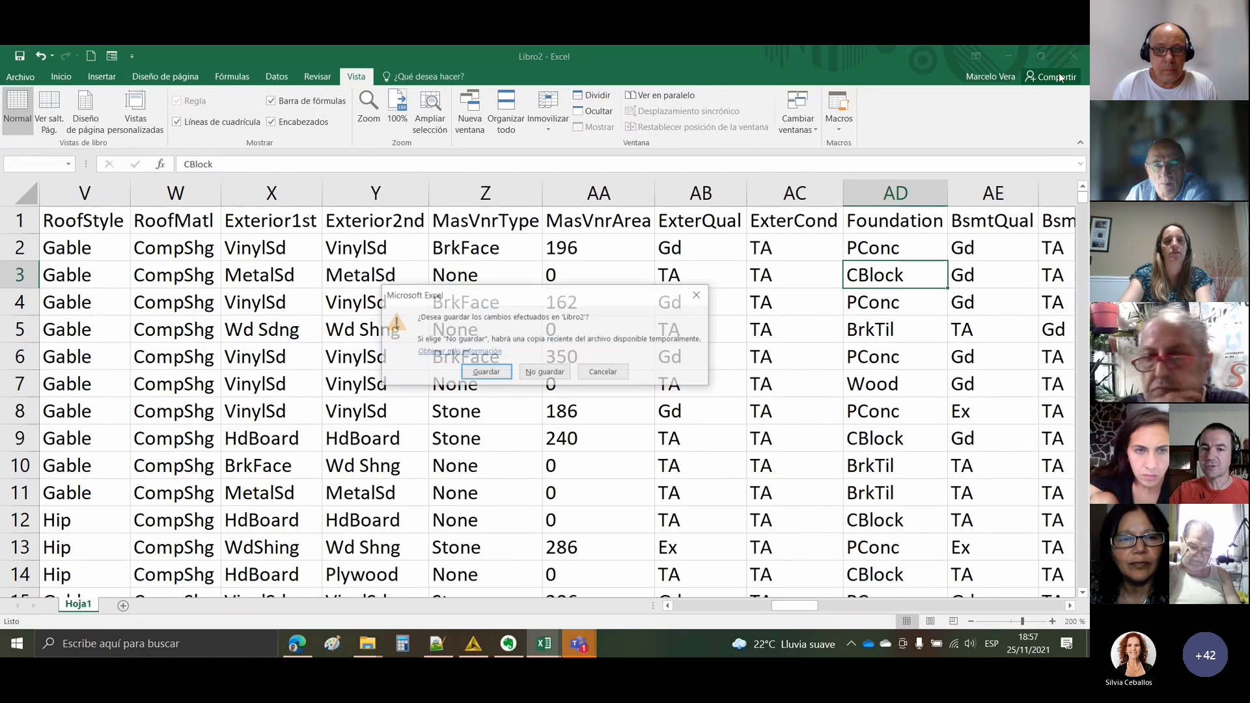
{"action": "left_click", "coordinate": [538, 369]}
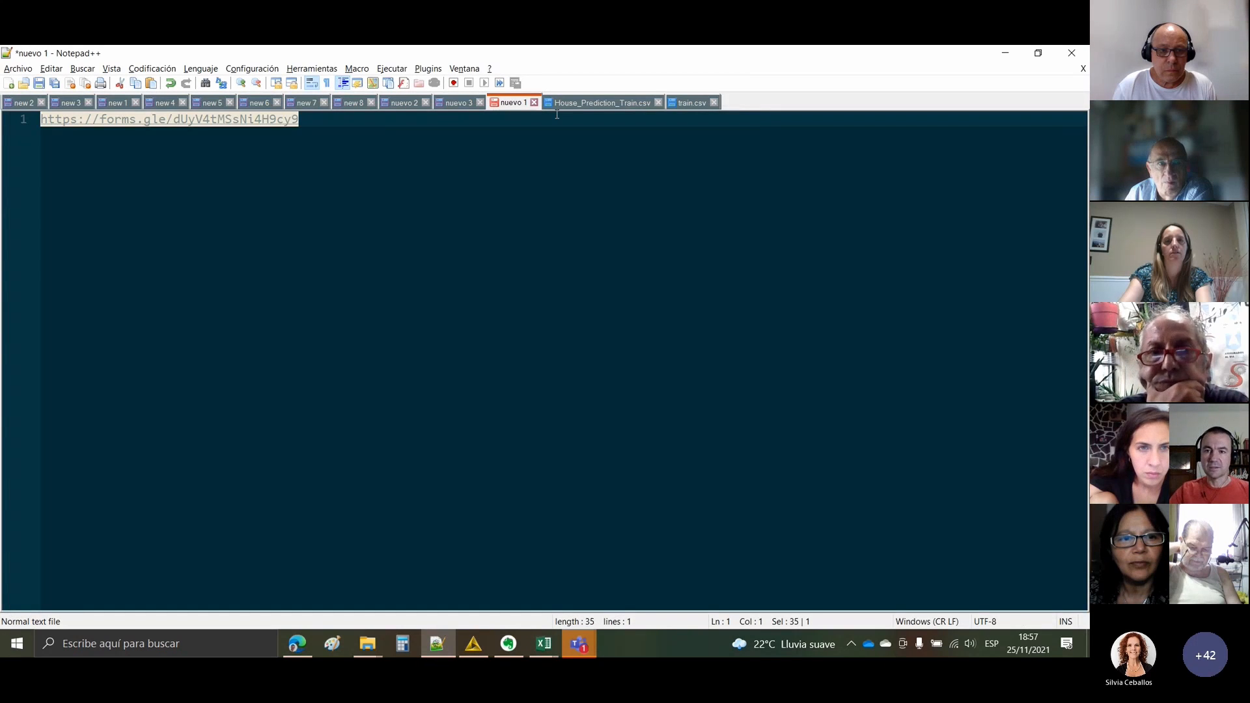
{"action": "left_click", "coordinate": [1071, 54]}
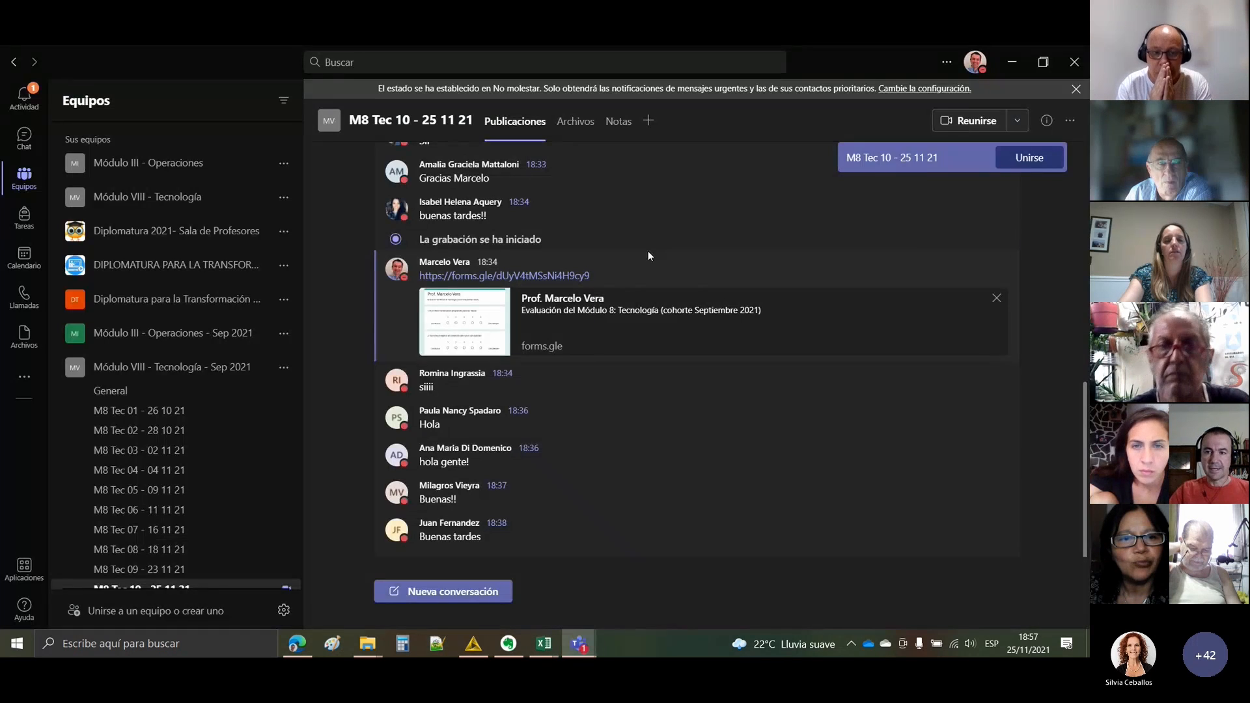
- Switch to the Excel workbook Libro1, which holds the item and outlet sales table
{"action": "left_click", "coordinate": [544, 643]}
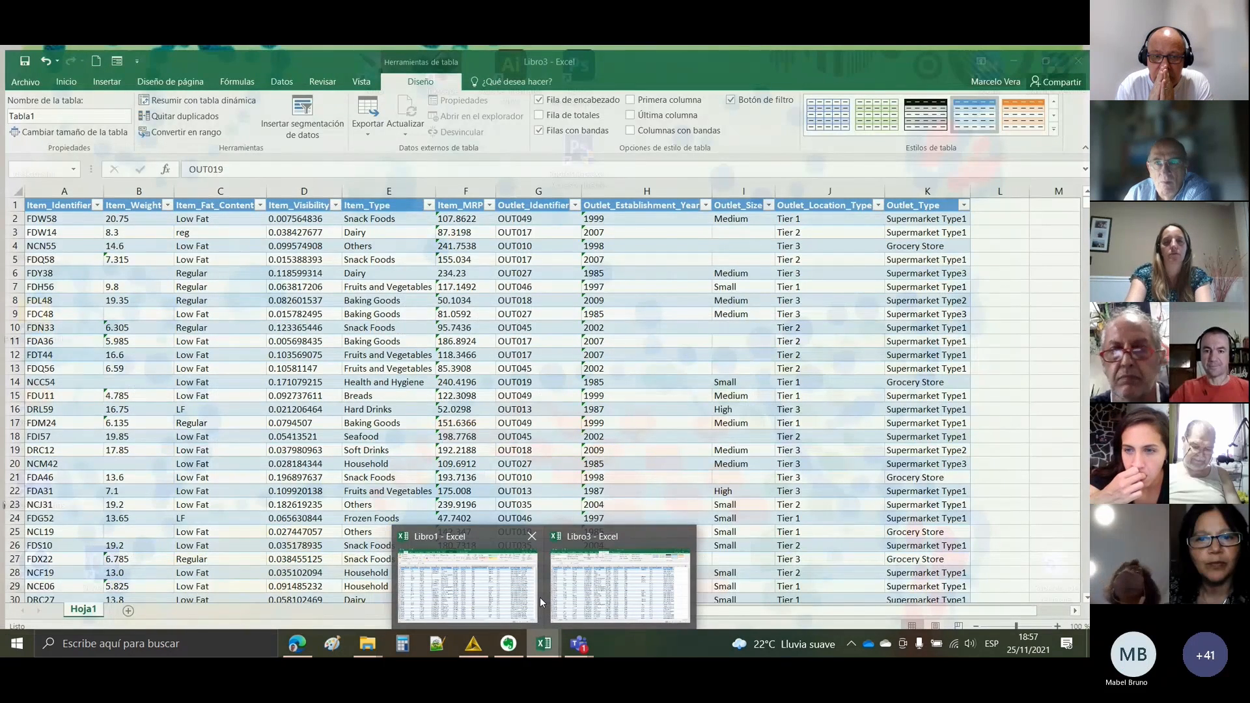
{"action": "left_click", "coordinate": [541, 596]}
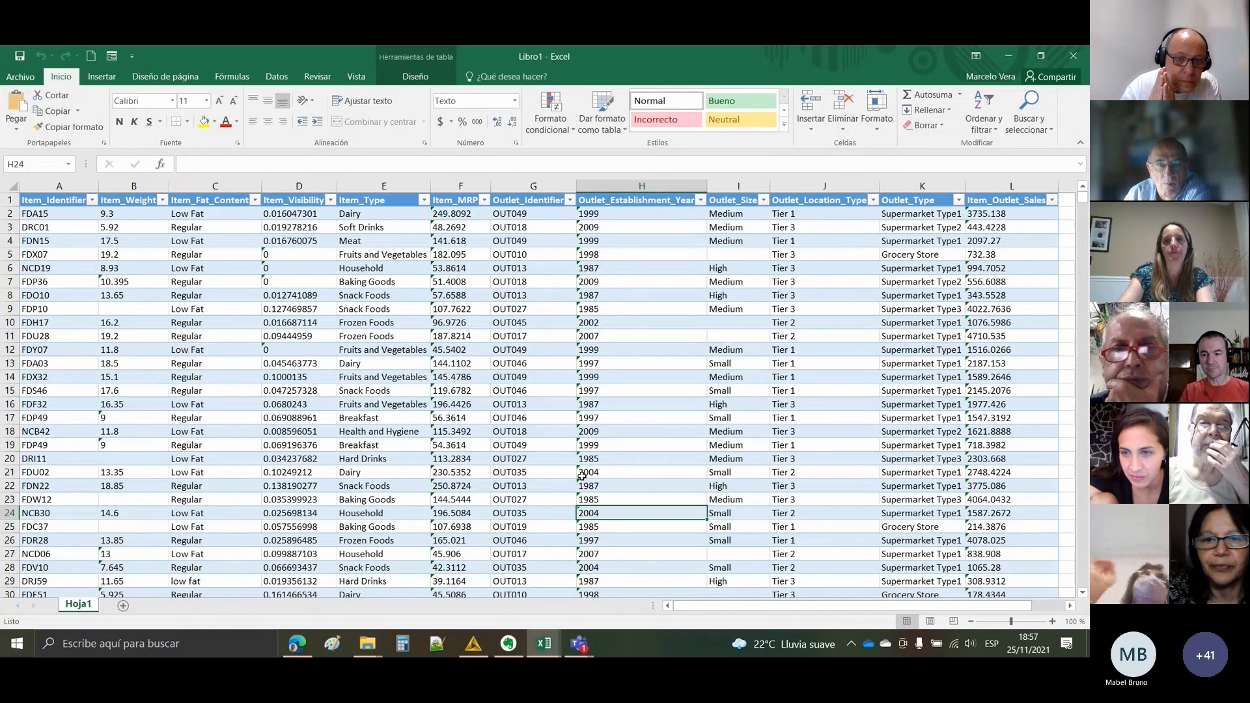
{"action": "left_click", "coordinate": [891, 527]}
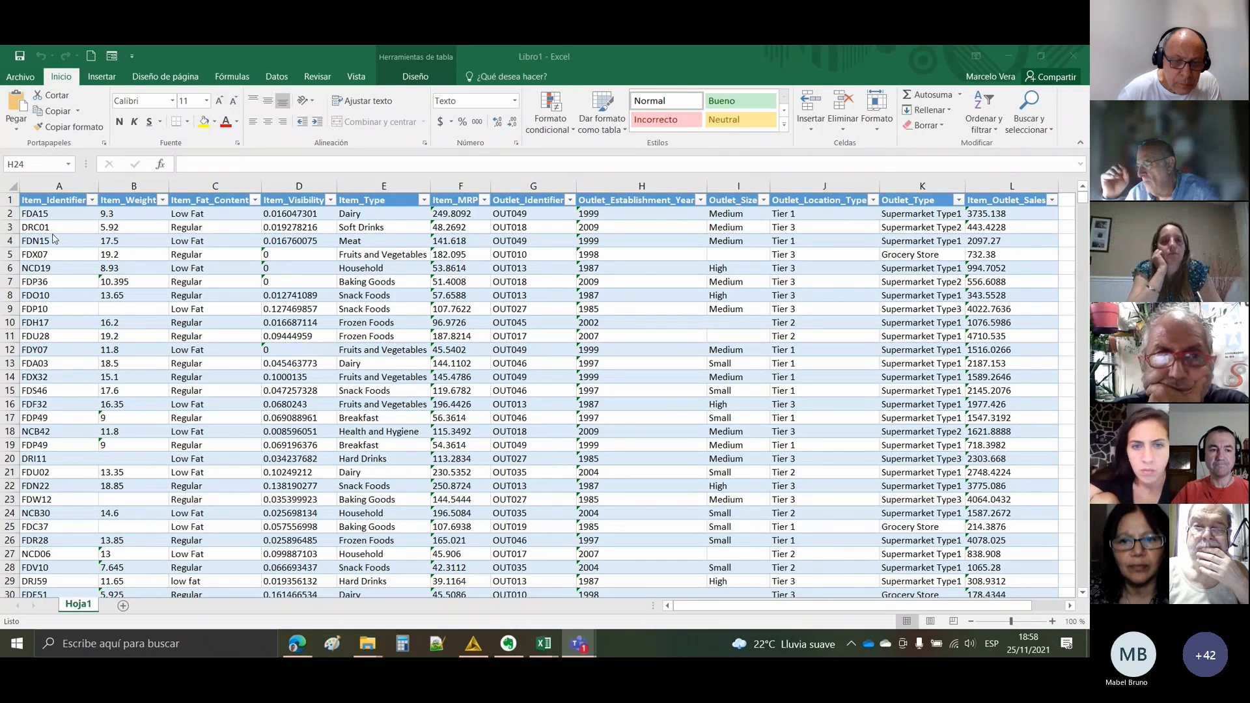
- Examine the item variables of the first record, from Item_Identifier to Item_MRP in row 2
{"action": "left_click", "coordinate": [56, 213]}
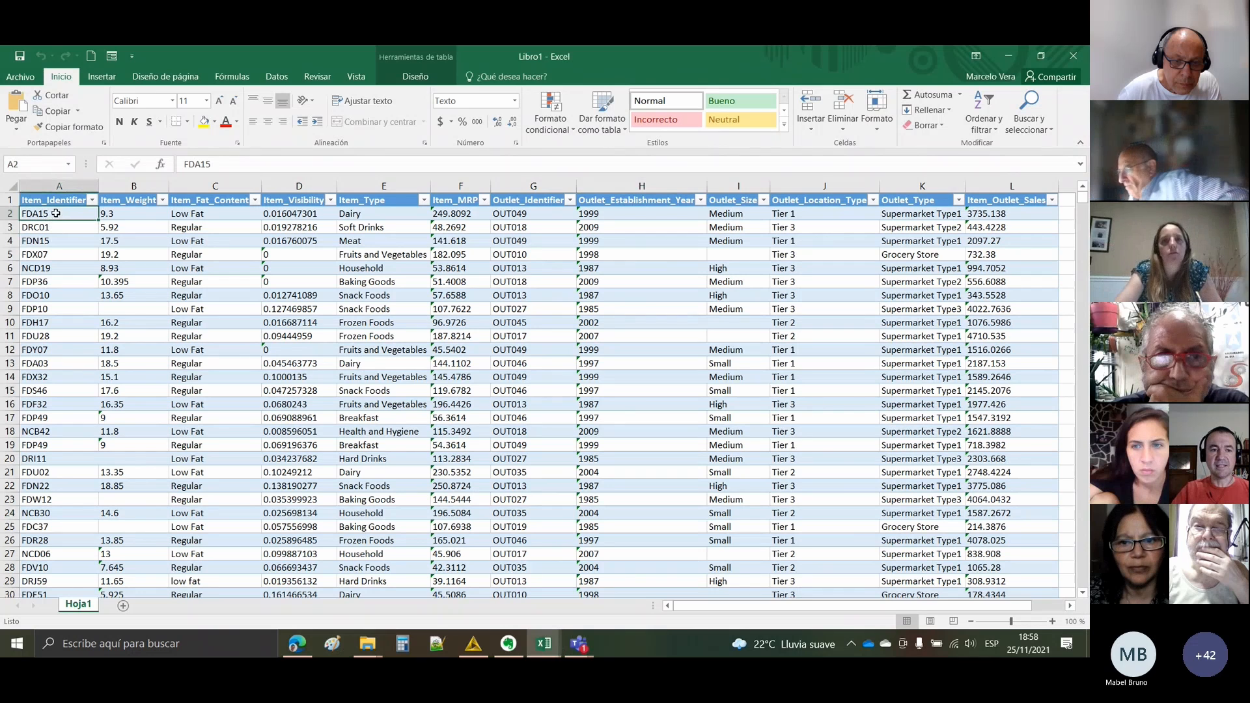
{"action": "left_click", "coordinate": [129, 213]}
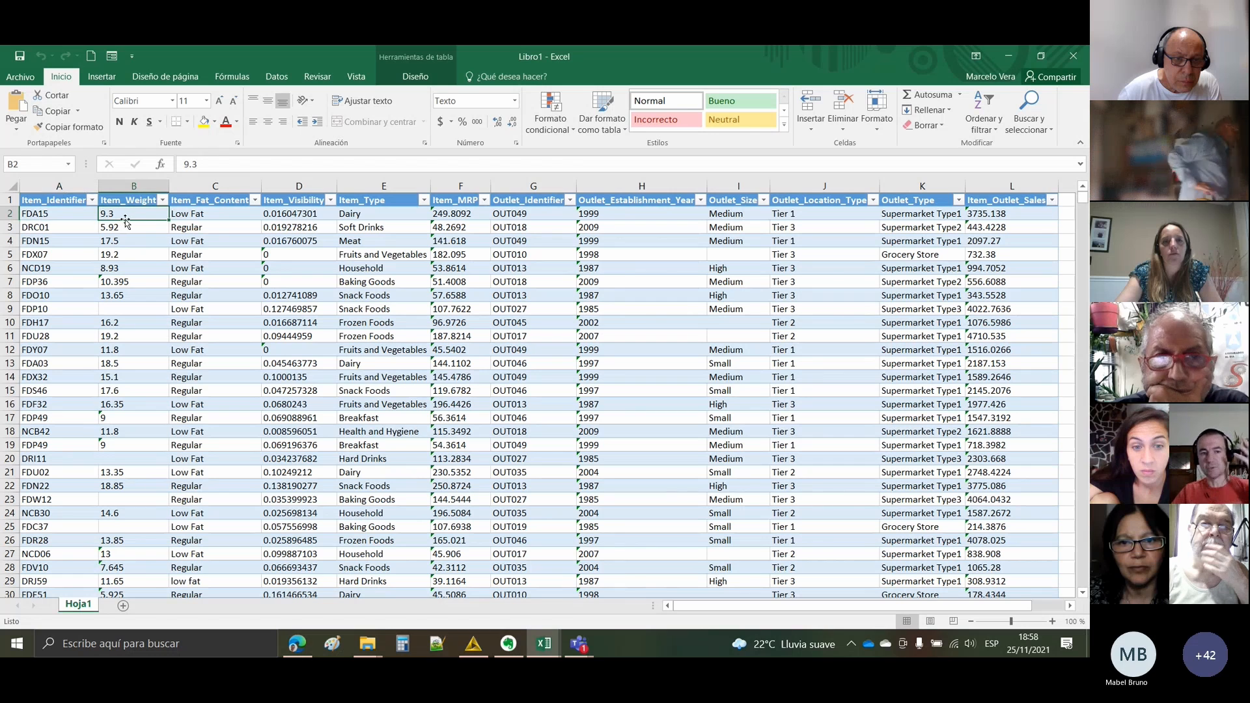
{"action": "left_click", "coordinate": [210, 214]}
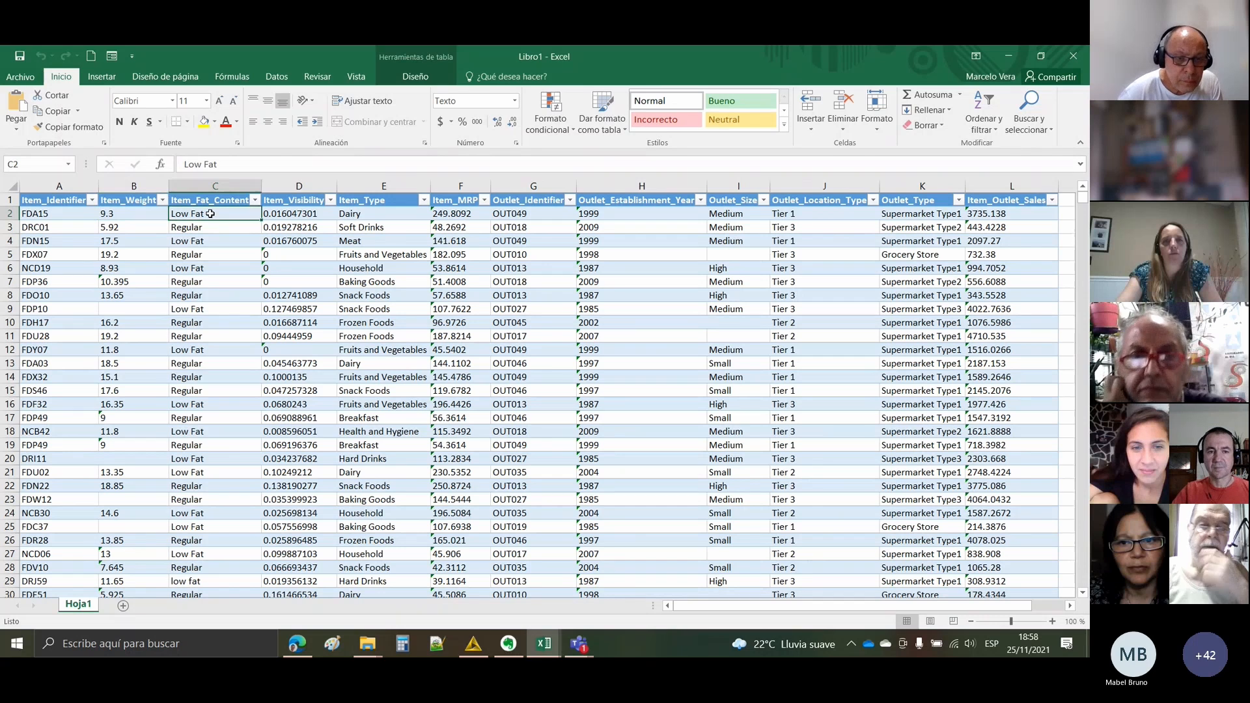
{"action": "left_click", "coordinate": [288, 214]}
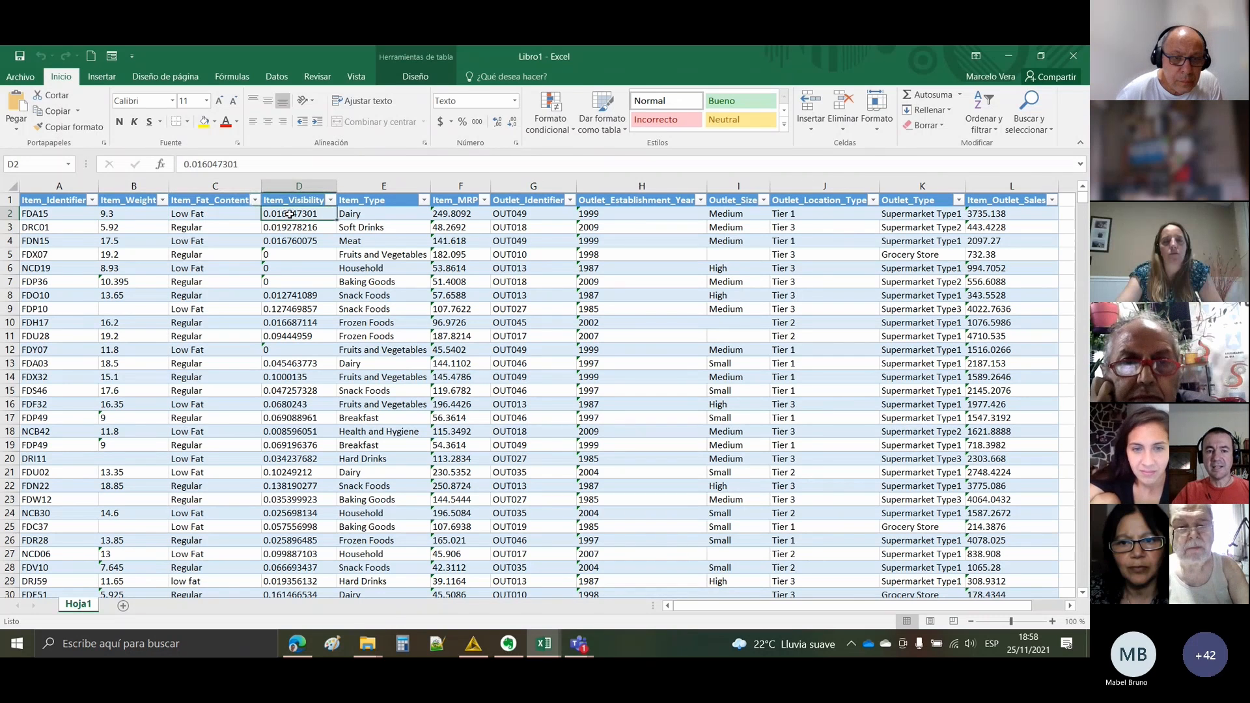
{"action": "left_click", "coordinate": [376, 212]}
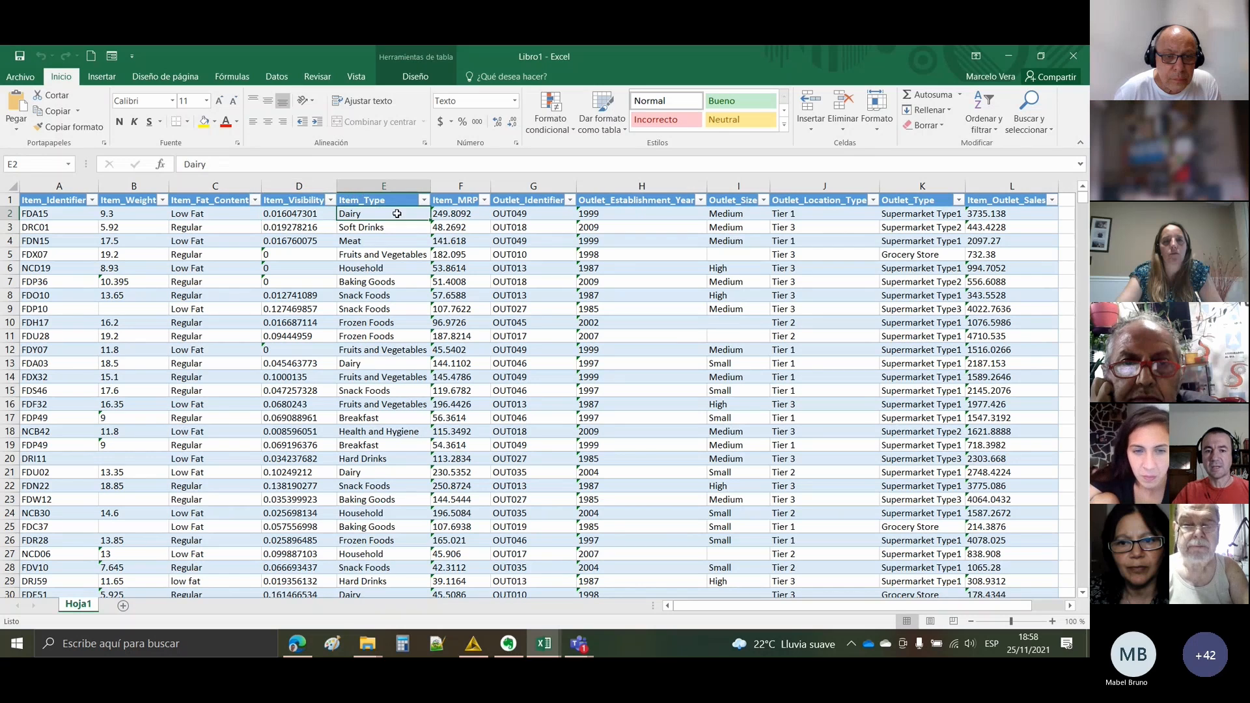
{"action": "left_click", "coordinate": [452, 215]}
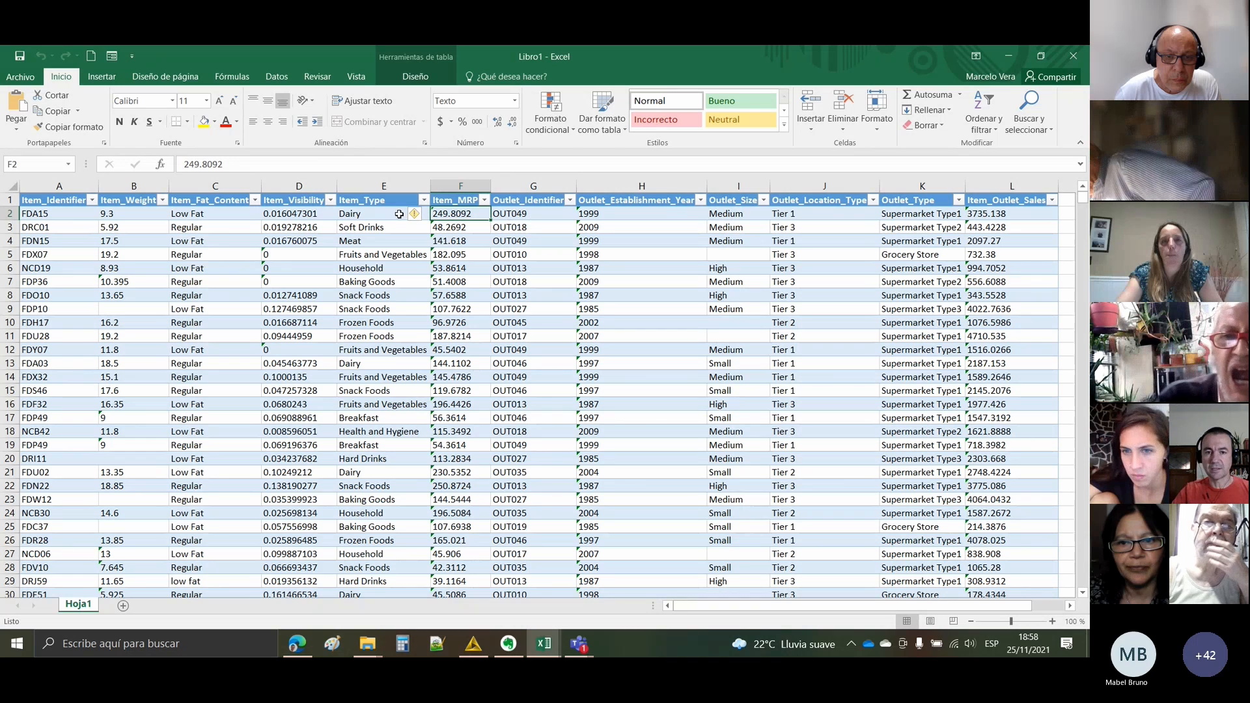
- Examine the outlet variables from Outlet_Identifier to Outlet_Type and the Item_Outlet_Sales target column
{"action": "key", "text": "Right"}
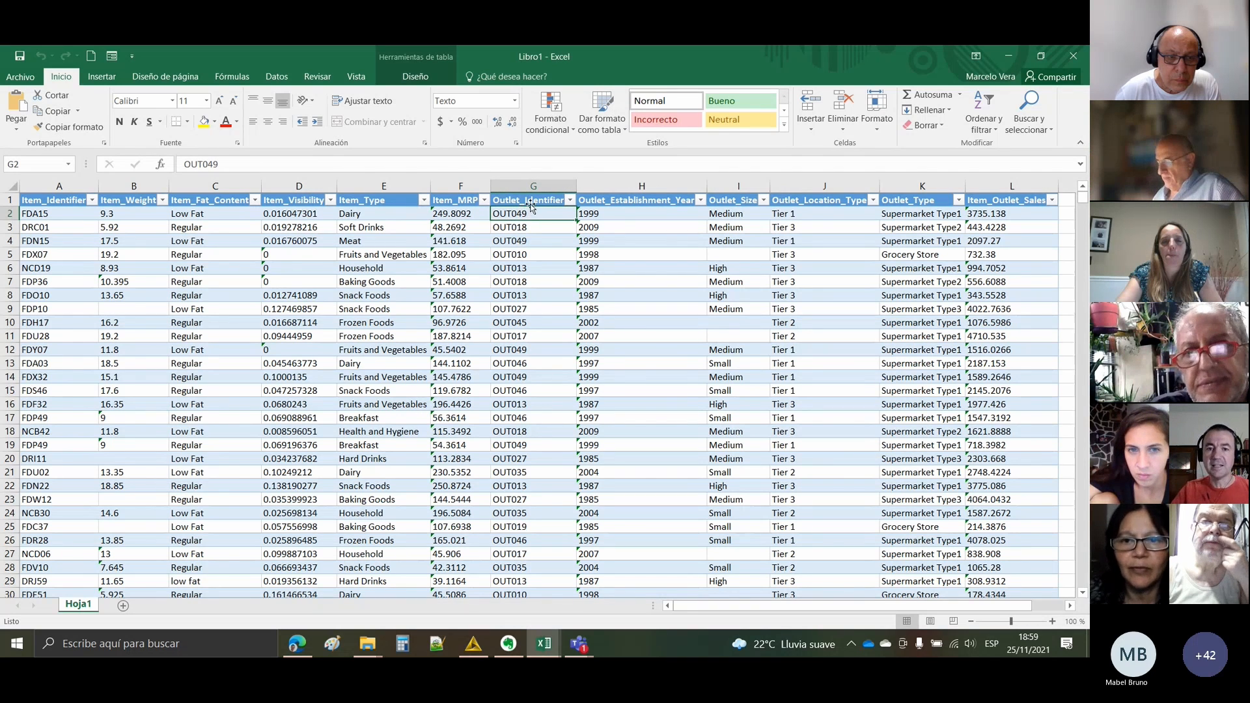
{"action": "left_click", "coordinate": [631, 211]}
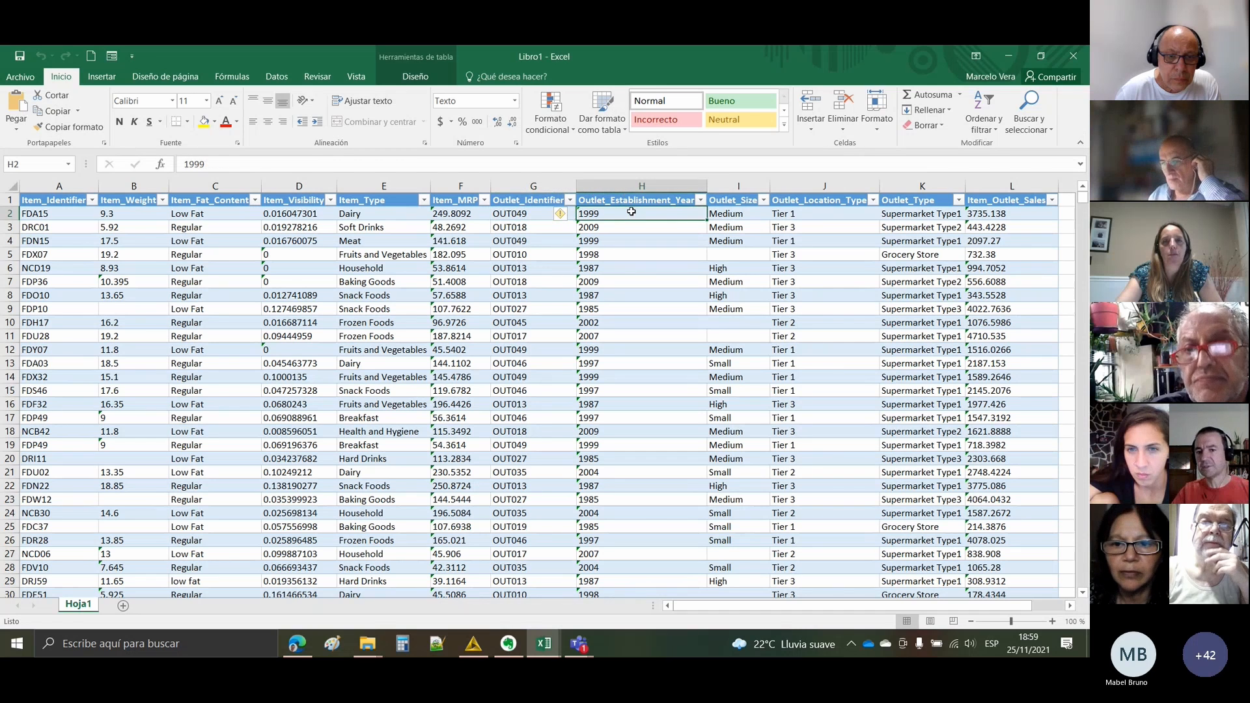
{"action": "left_click", "coordinate": [741, 215]}
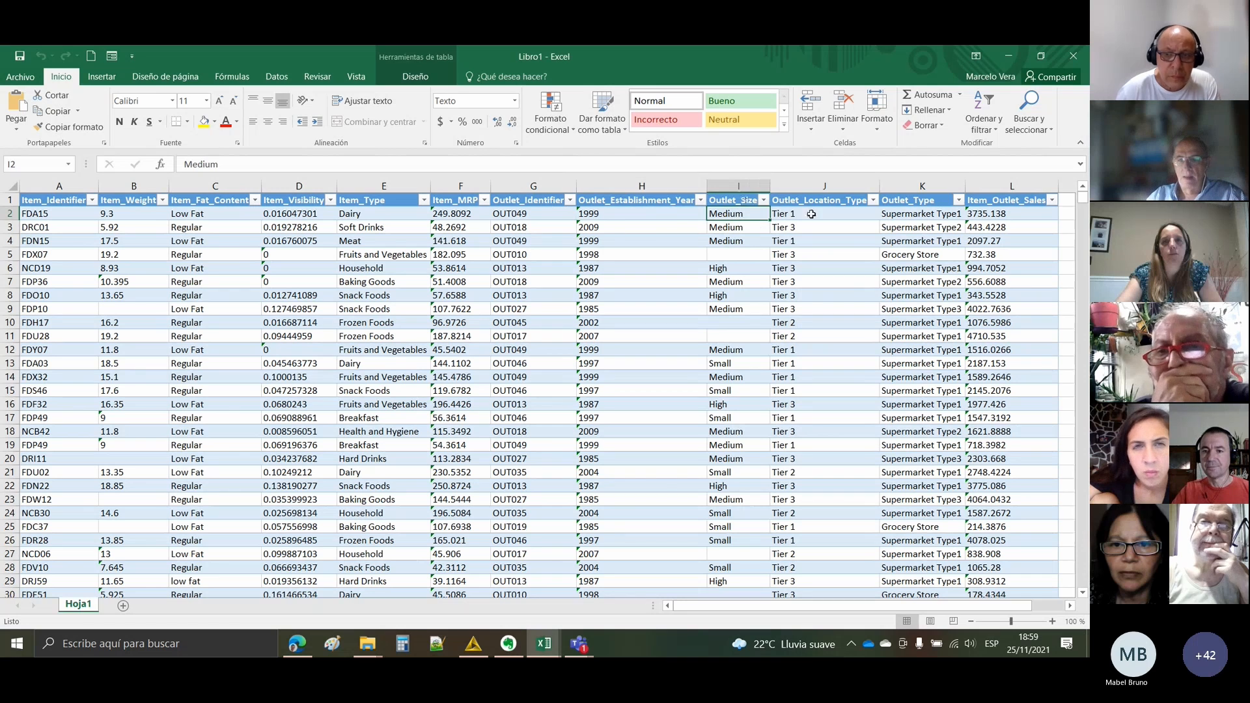
{"action": "key", "text": "Right"}
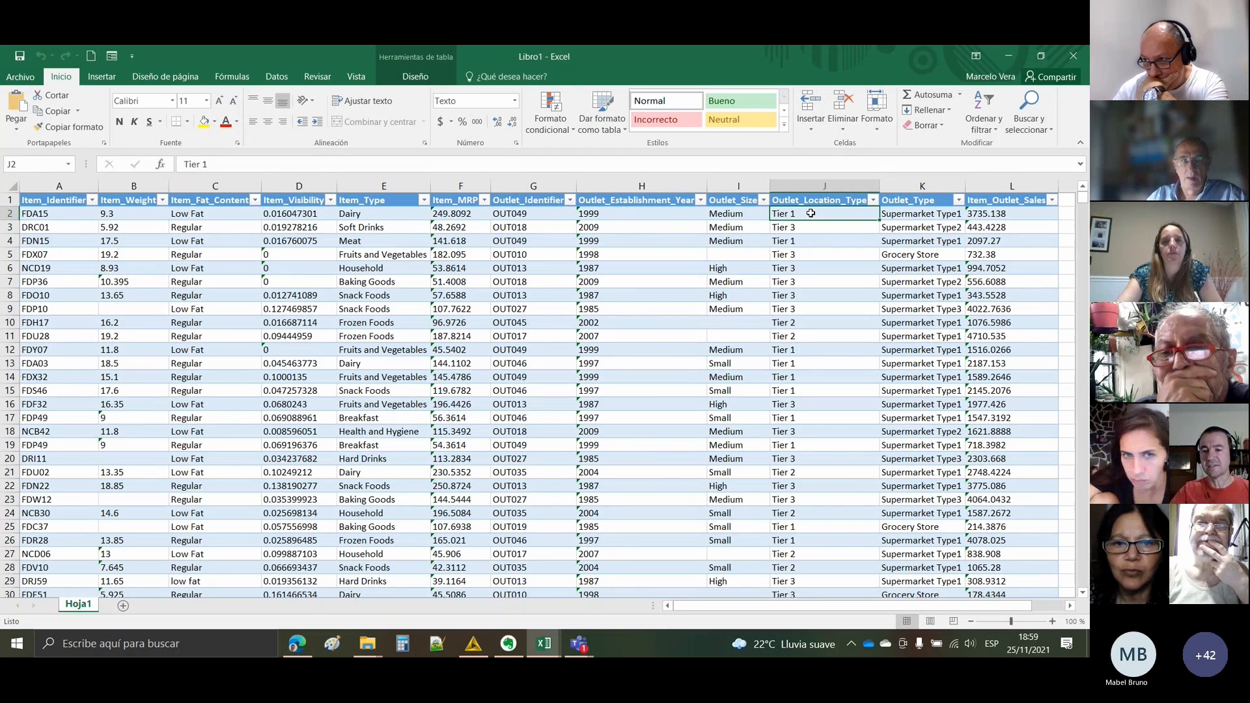
{"action": "left_click", "coordinate": [926, 216]}
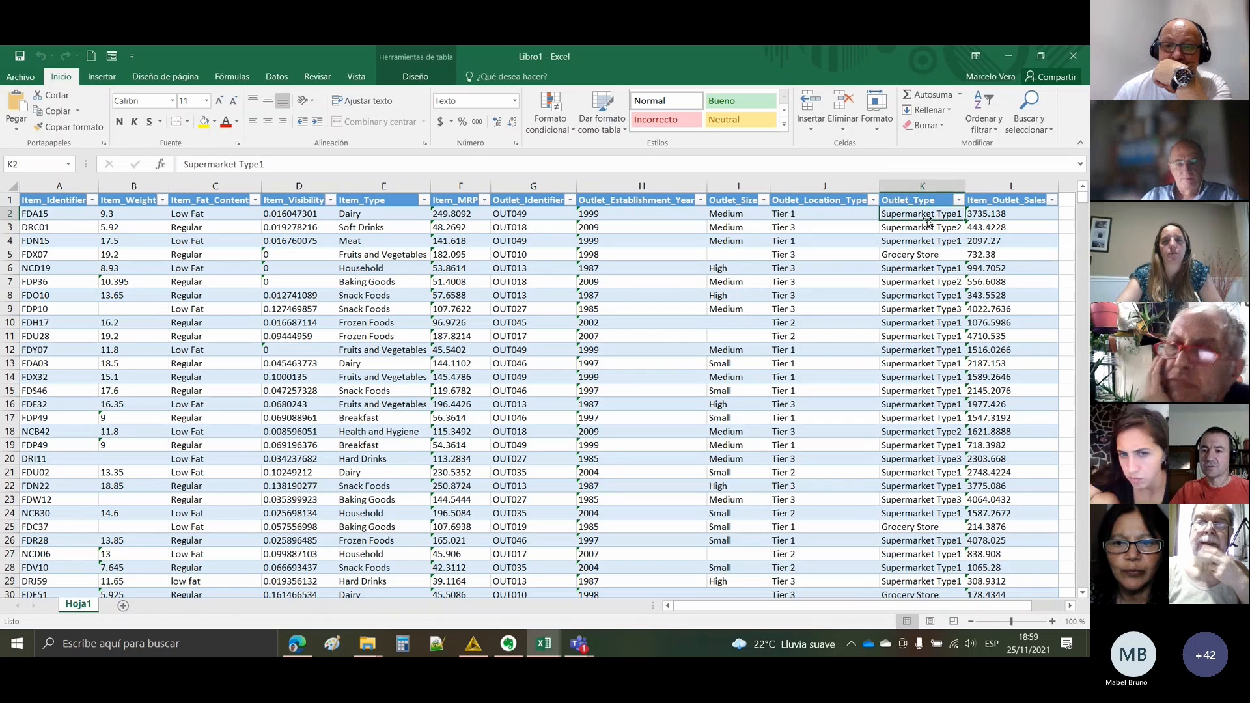
{"action": "left_click", "coordinate": [924, 256]}
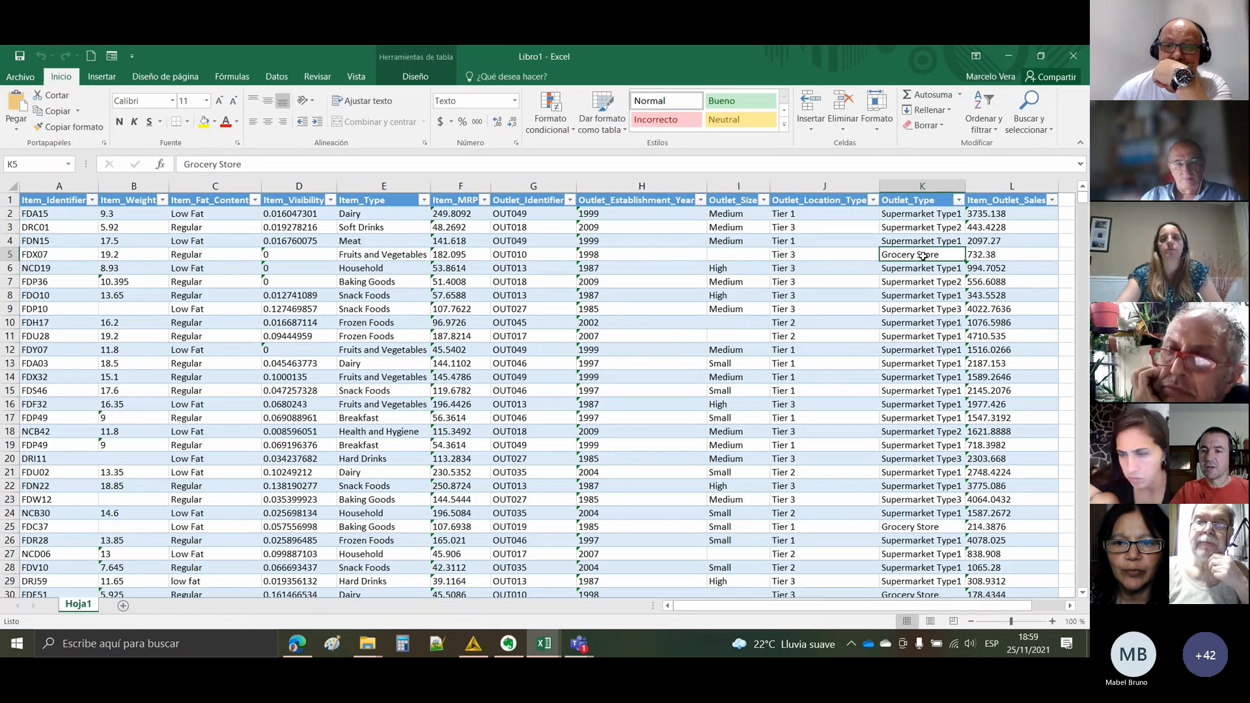
{"action": "left_click", "coordinate": [996, 212]}
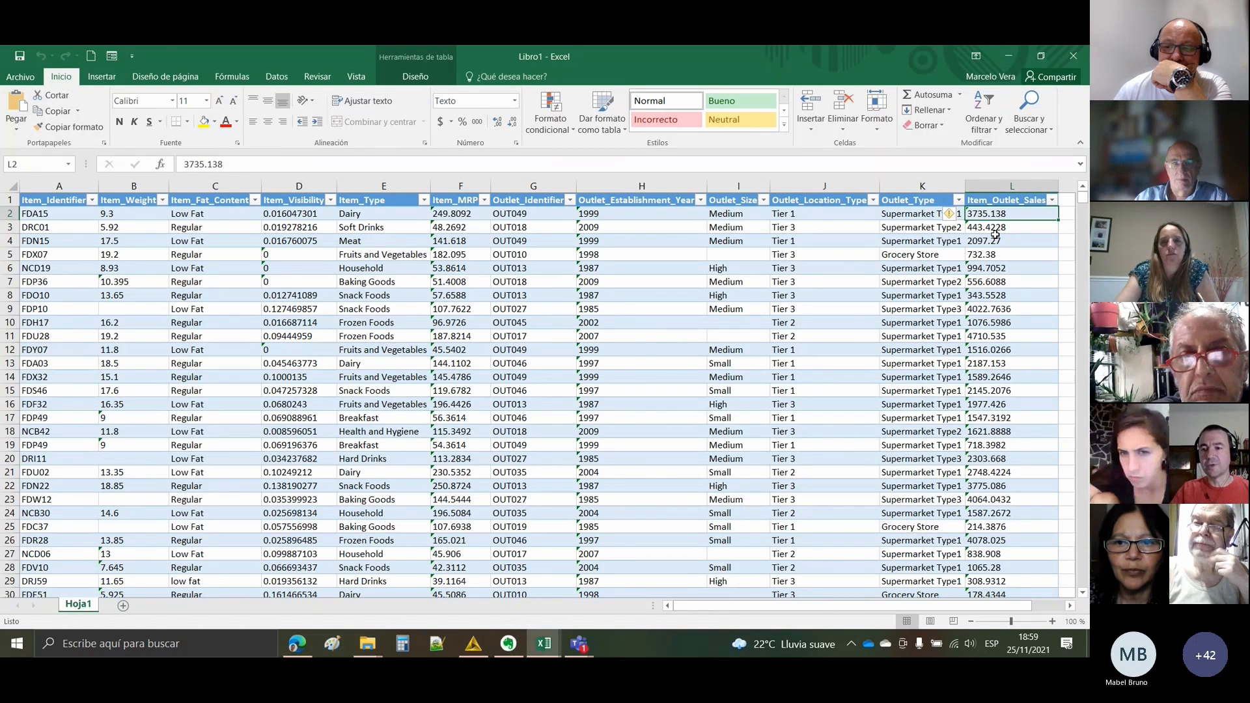
{"action": "left_click", "coordinate": [999, 187]}
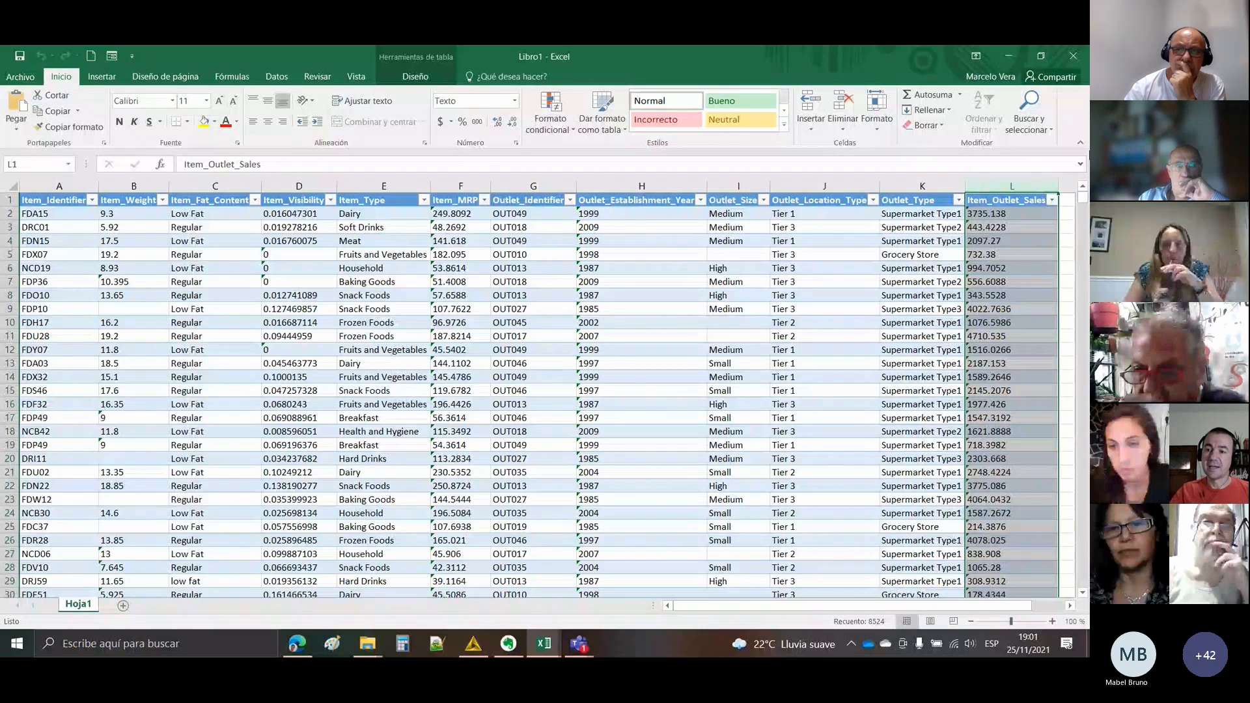
{"action": "key", "text": "Down"}
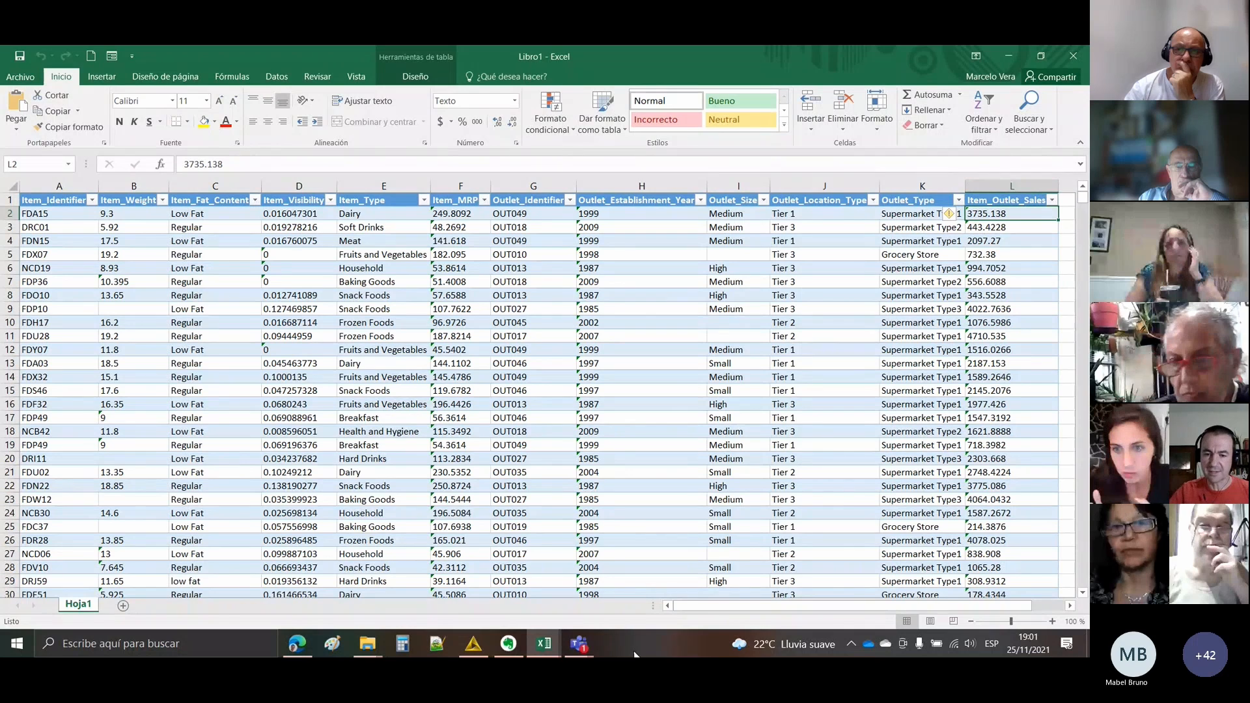
- Switch to the Microsoft Teams meeting and mute all attendees from the participant list
{"action": "mouse_move", "coordinate": [579, 643]}
{"action": "left_click", "coordinate": [589, 578]}
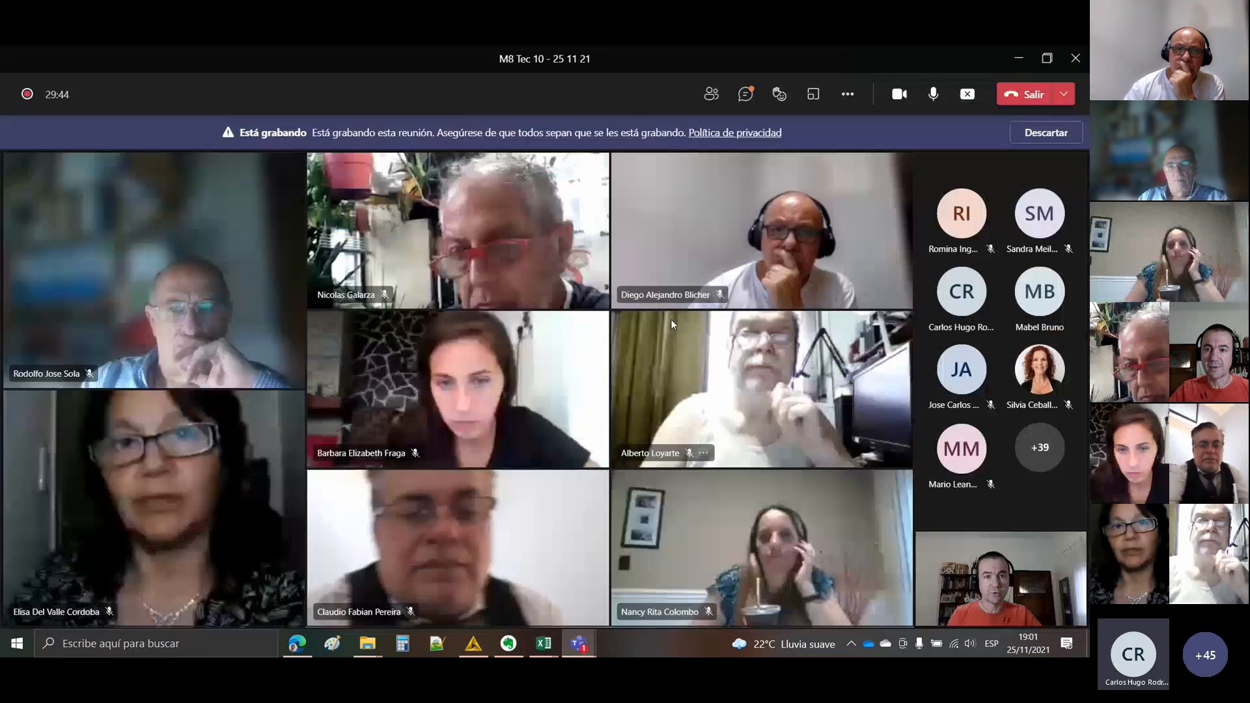
{"action": "left_click", "coordinate": [711, 93]}
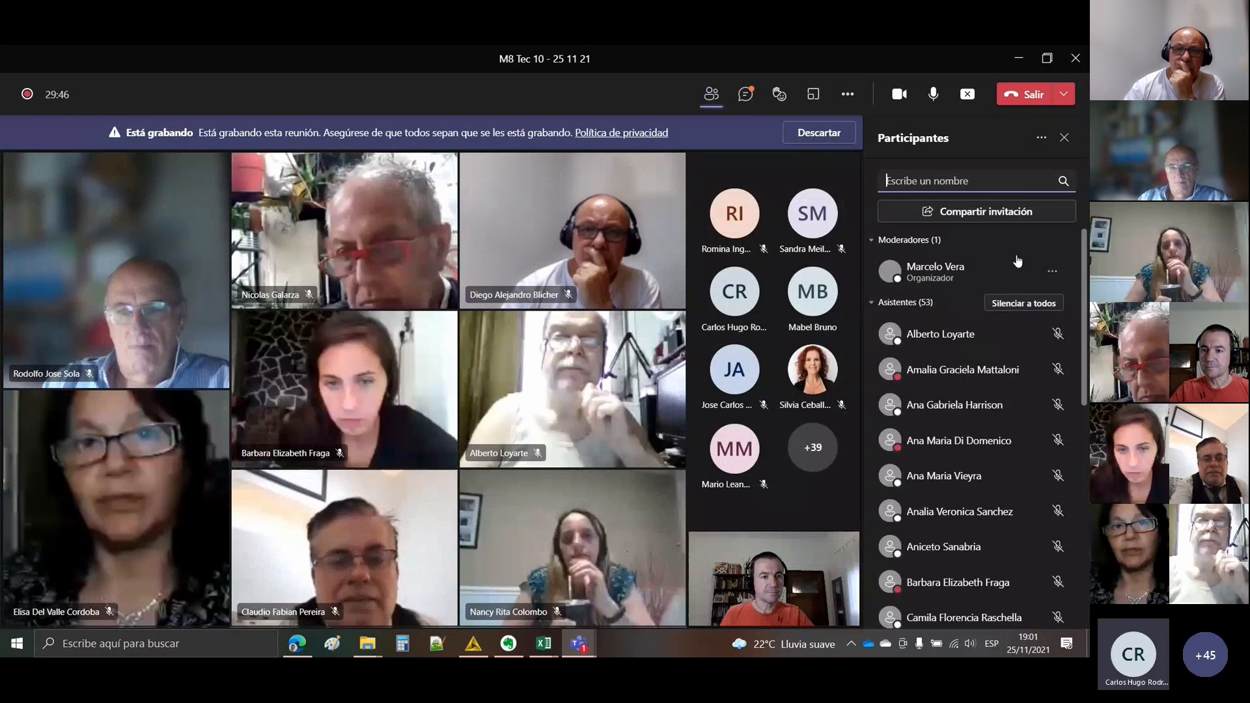
{"action": "left_click", "coordinate": [1029, 301]}
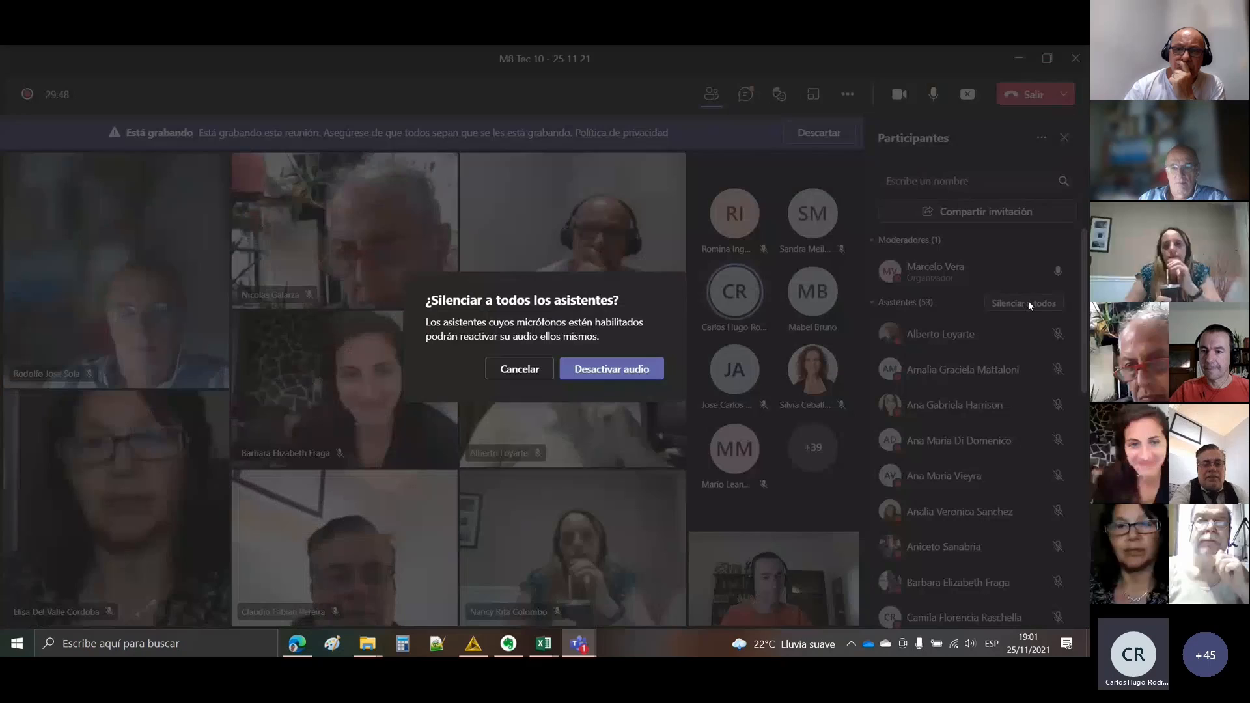
{"action": "left_click", "coordinate": [612, 369]}
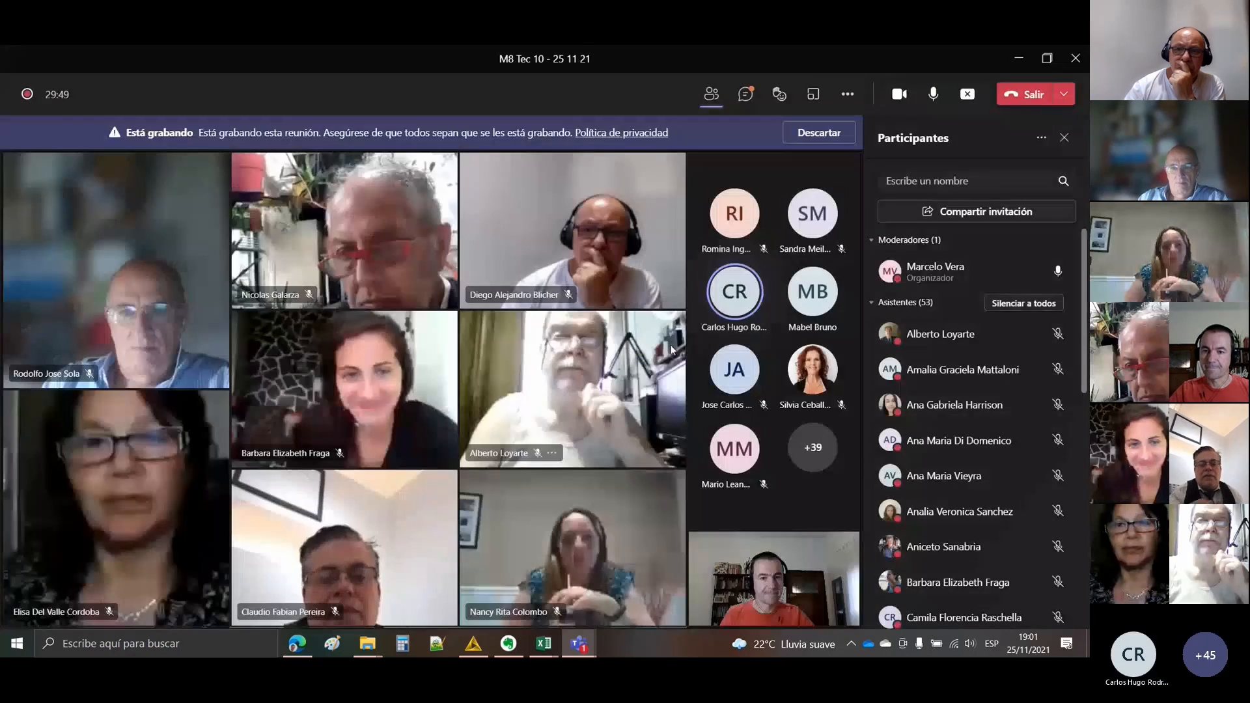
- Return to the Excel workbook Libro1 and highlight the predictors in A2:K2, followed by the Item_Outlet_Sales column
{"action": "left_click", "coordinate": [583, 642]}
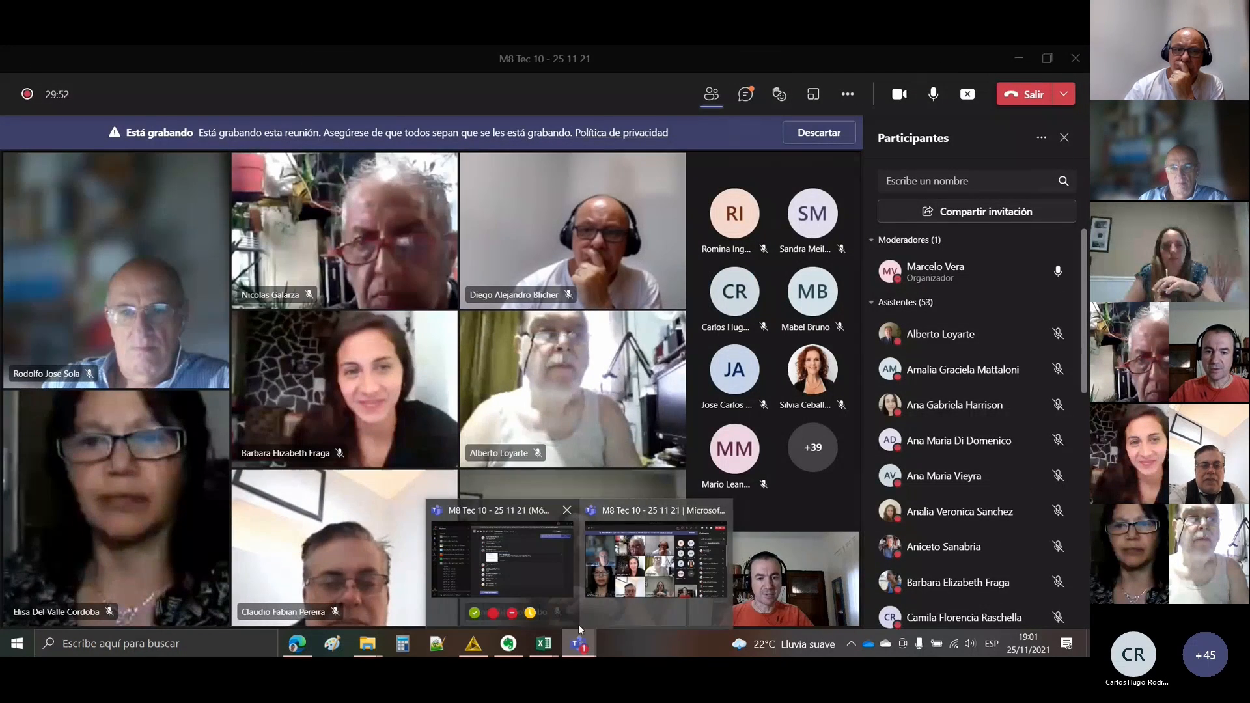
{"action": "mouse_move", "coordinate": [544, 643]}
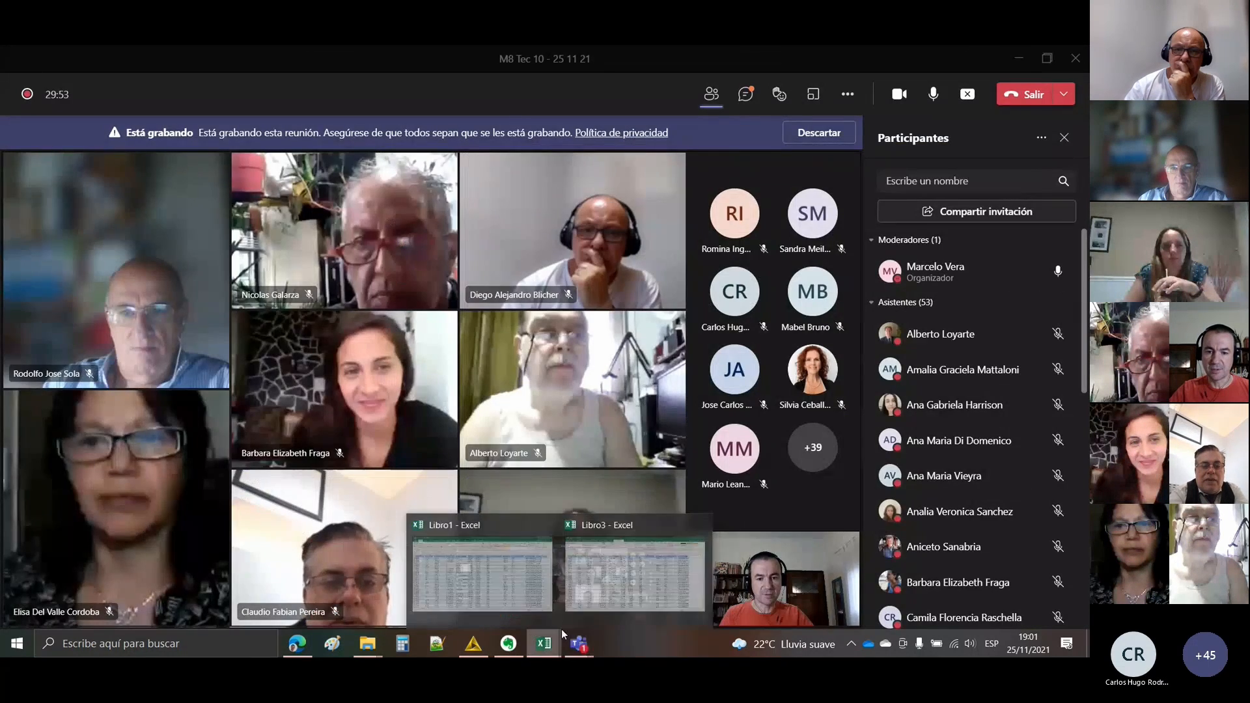
{"action": "left_click", "coordinate": [512, 604]}
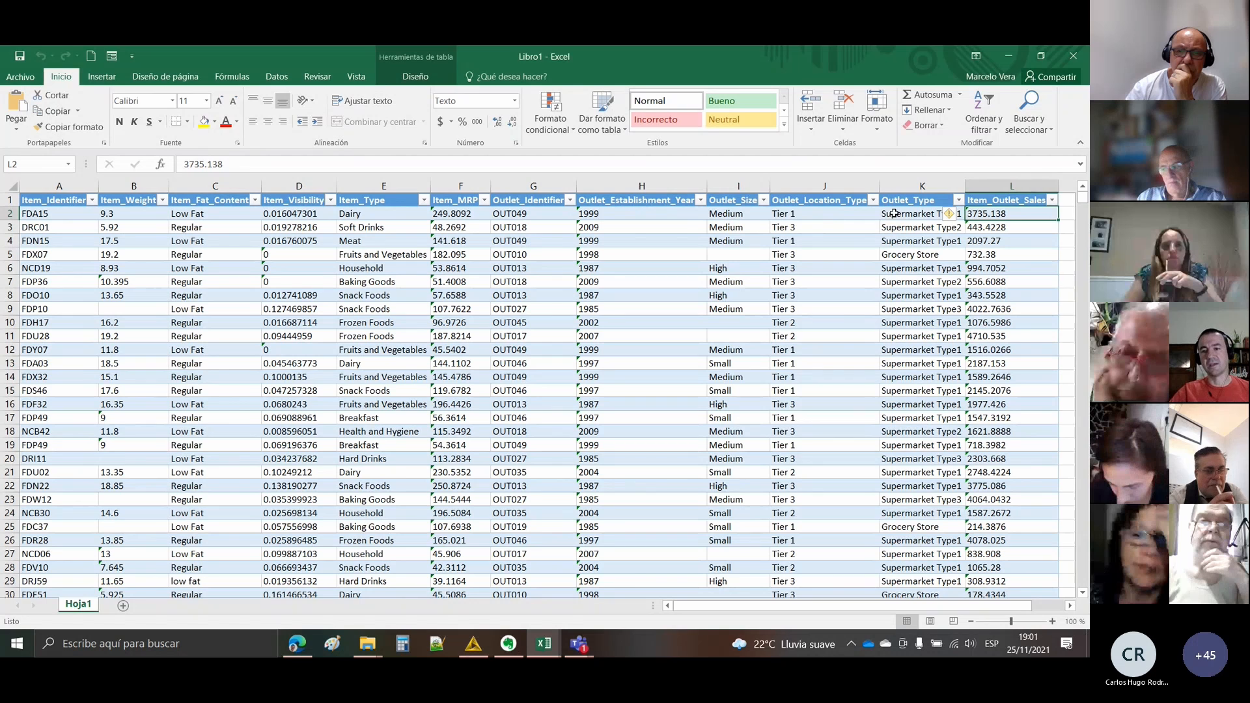
{"action": "left_click_drag", "start_coordinate": [894, 213], "coordinate": [76, 224]}
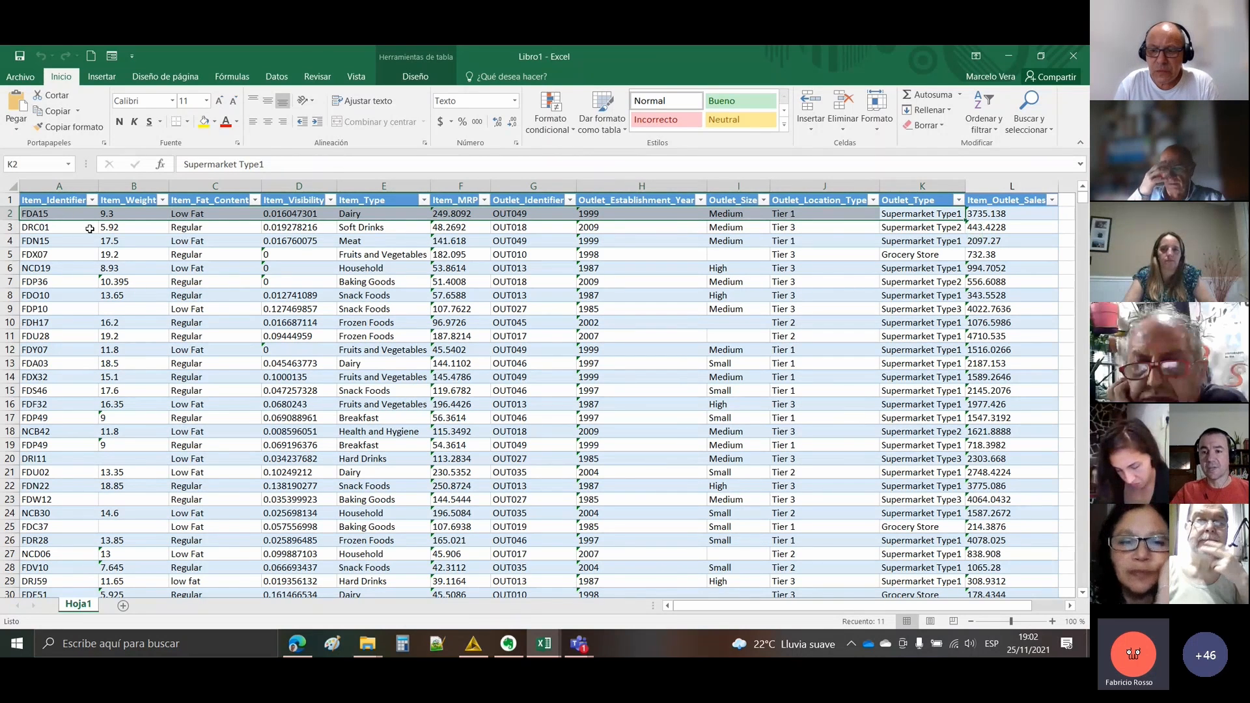
{"action": "left_click", "coordinate": [988, 184]}
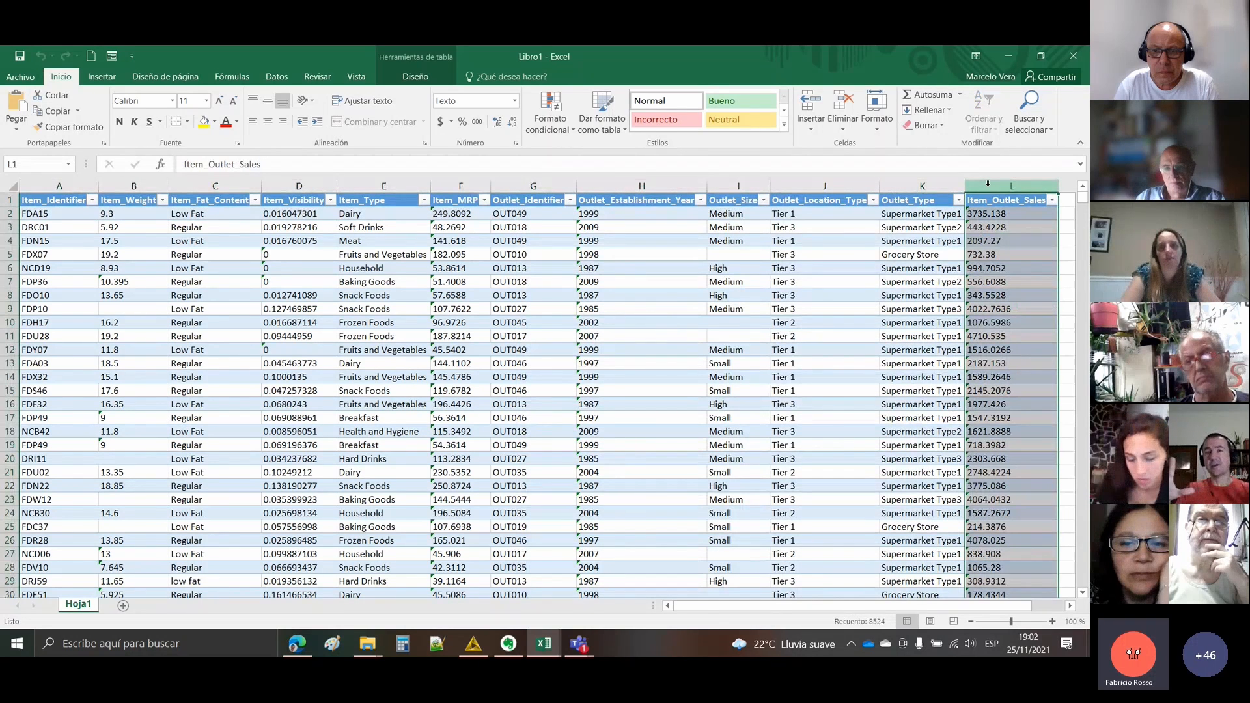
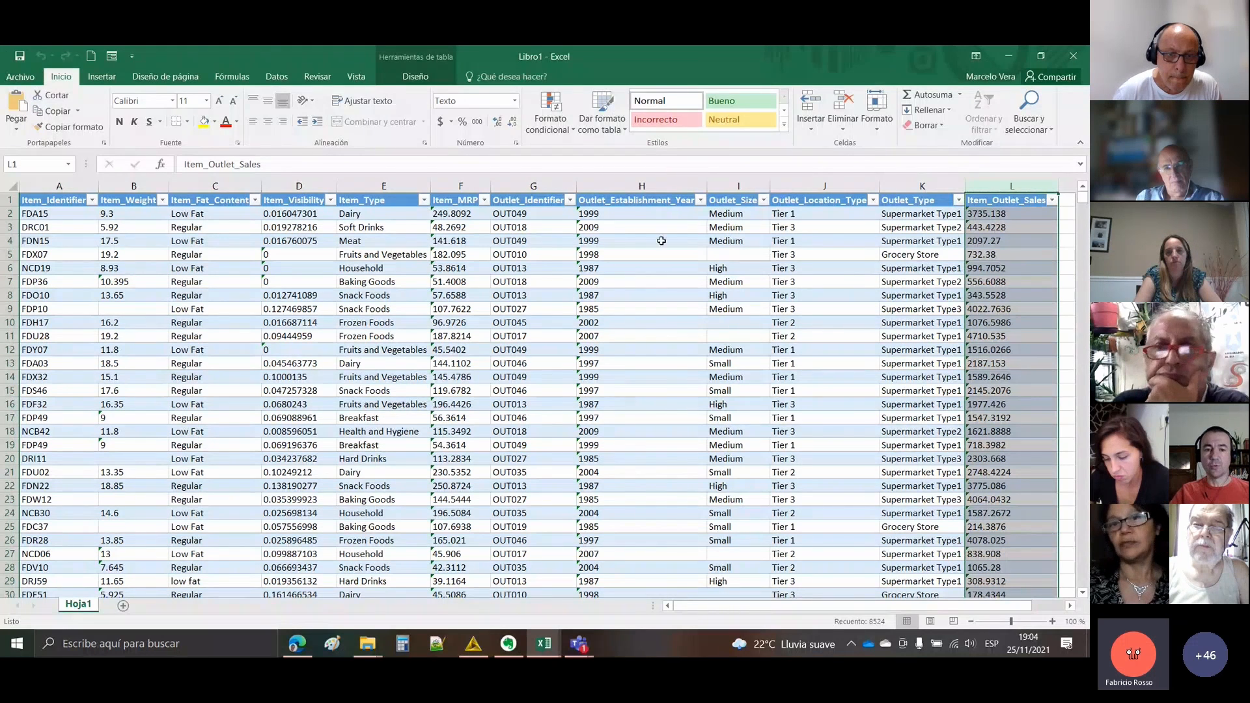
- Examine sample values in the Item_Weight, Item_Visibility, Item_Type and Outlet_Establishment_Year columns
{"action": "left_click", "coordinate": [134, 322]}
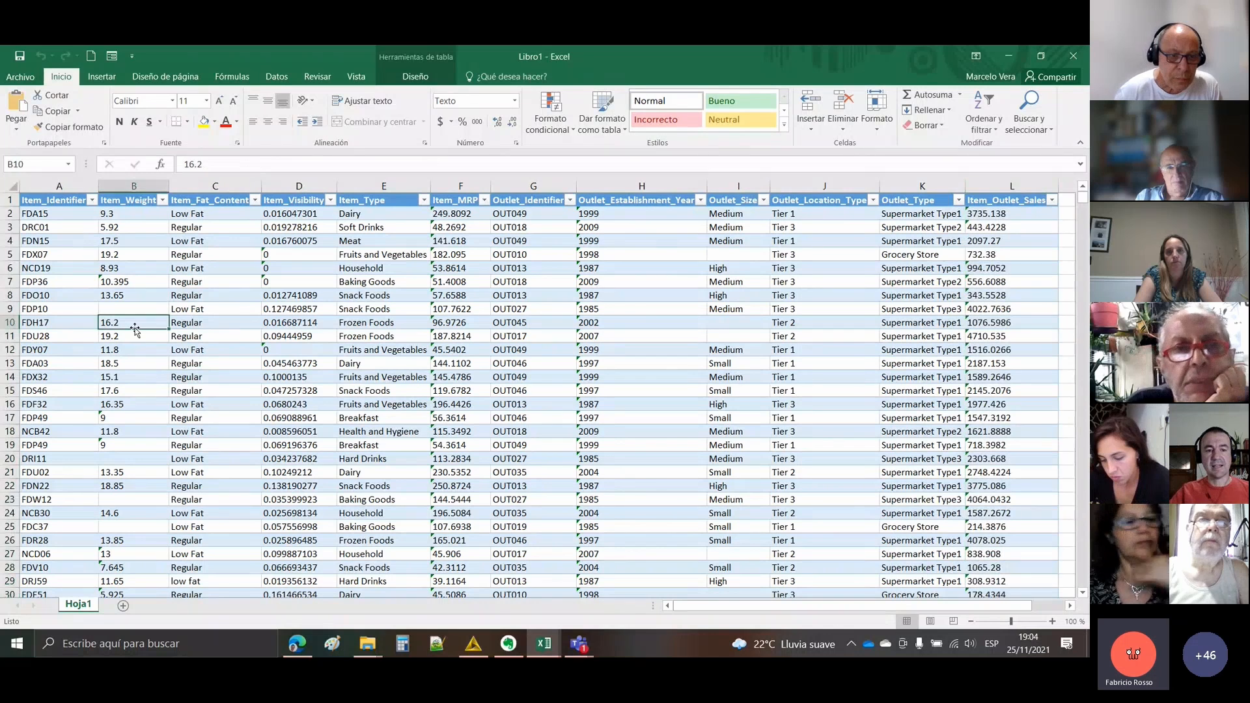
{"action": "left_click", "coordinate": [361, 324]}
{"action": "left_click", "coordinate": [301, 322]}
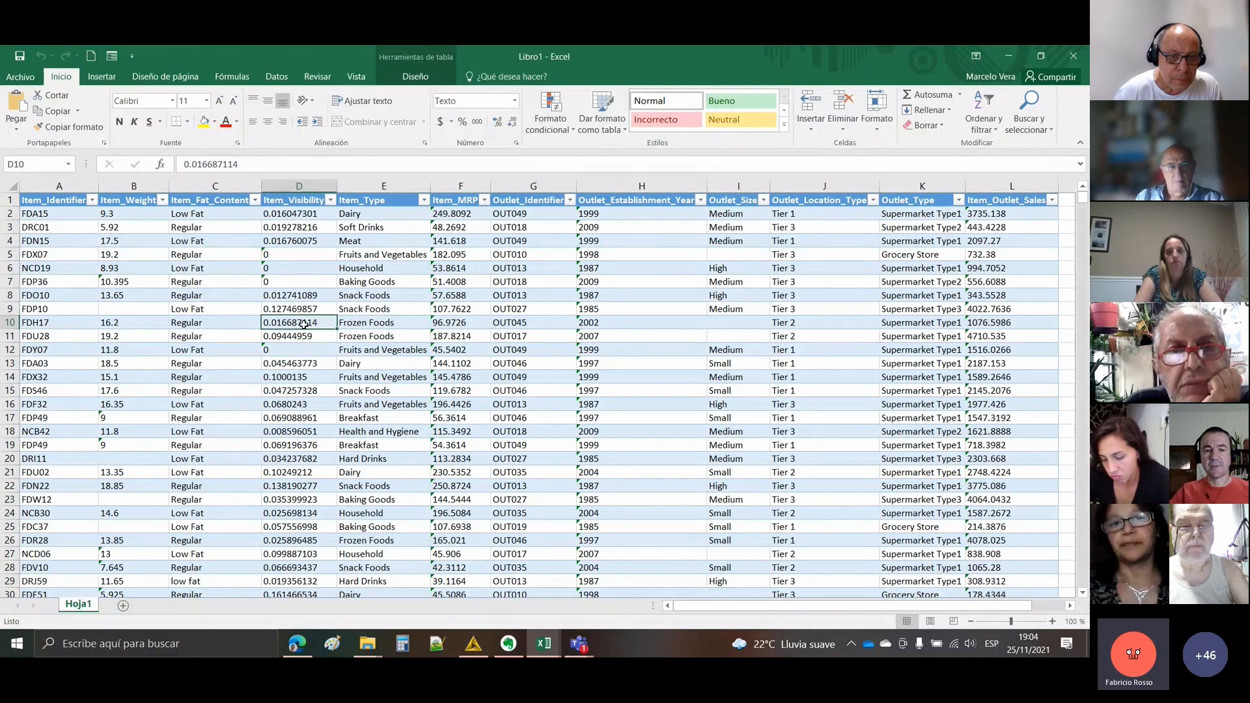
{"action": "left_click", "coordinate": [131, 298]}
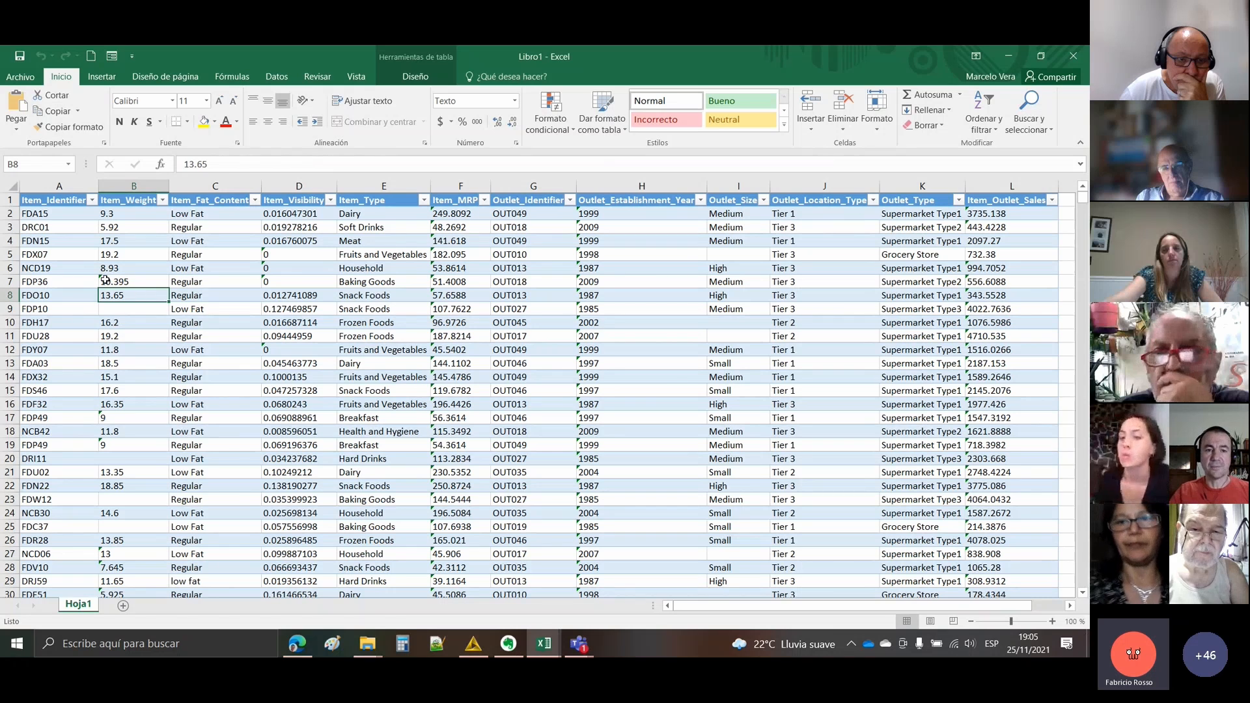
{"action": "left_click", "coordinate": [624, 269]}
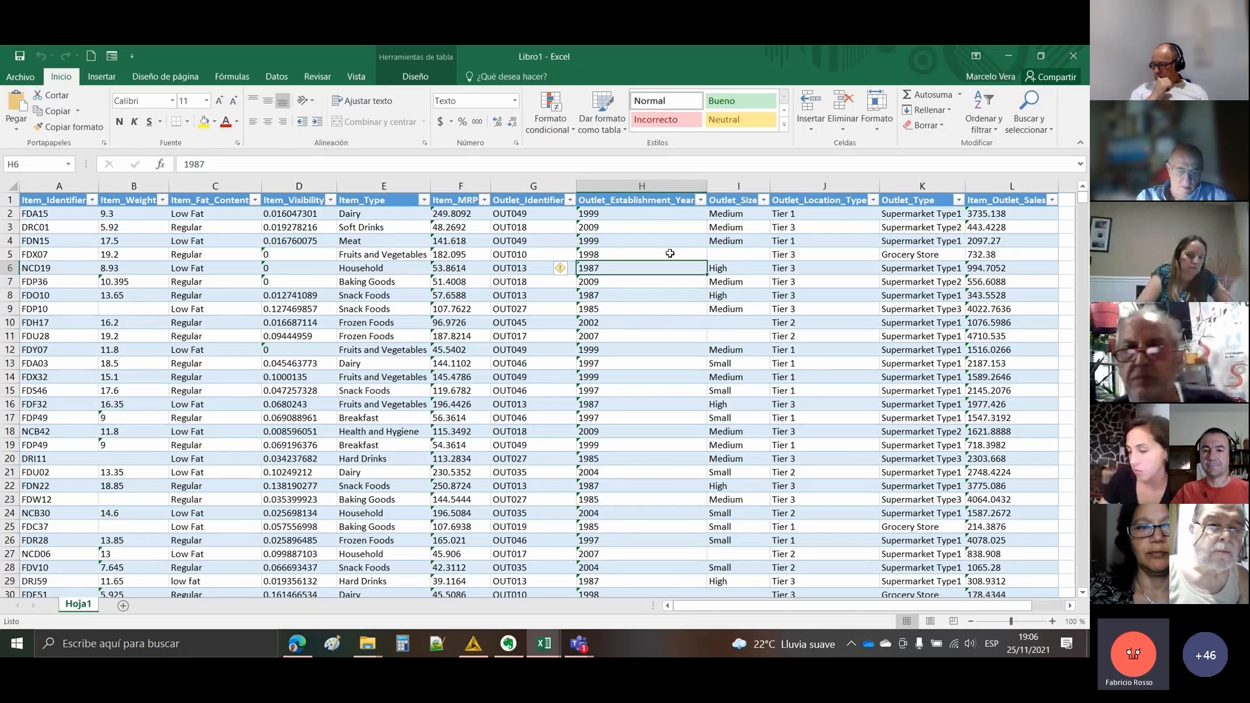
{"action": "key", "text": "Up"}
{"action": "key", "text": "Up"}
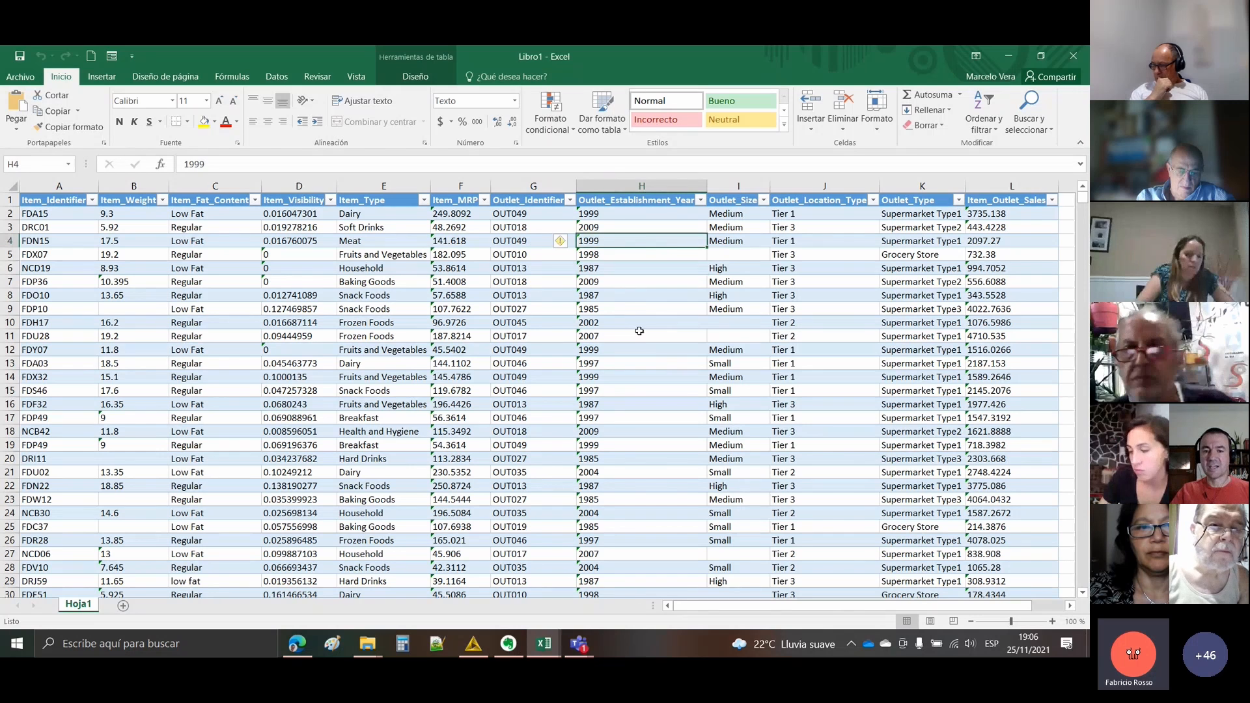
- Inspect the empty cells in the Outlet_Size and Item_Weight columns as examples of missing data
{"action": "left_click", "coordinate": [730, 329]}
{"action": "left_click", "coordinate": [733, 254]}
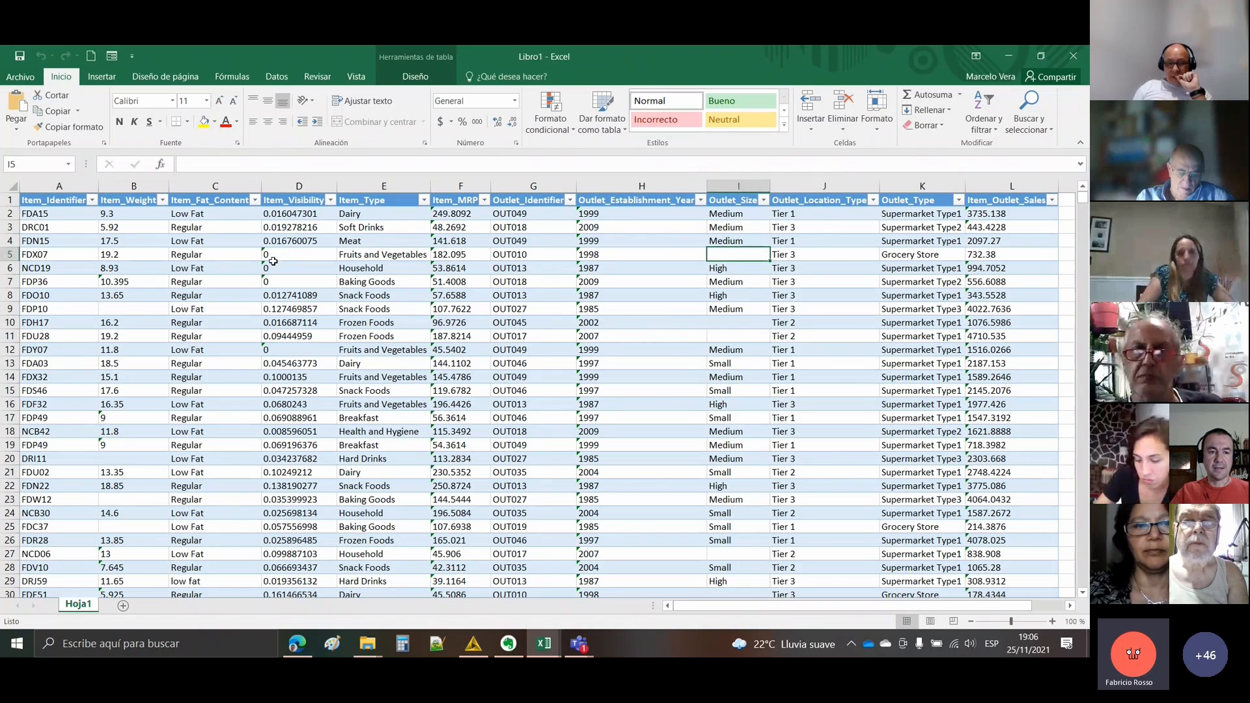
{"action": "left_click", "coordinate": [129, 463]}
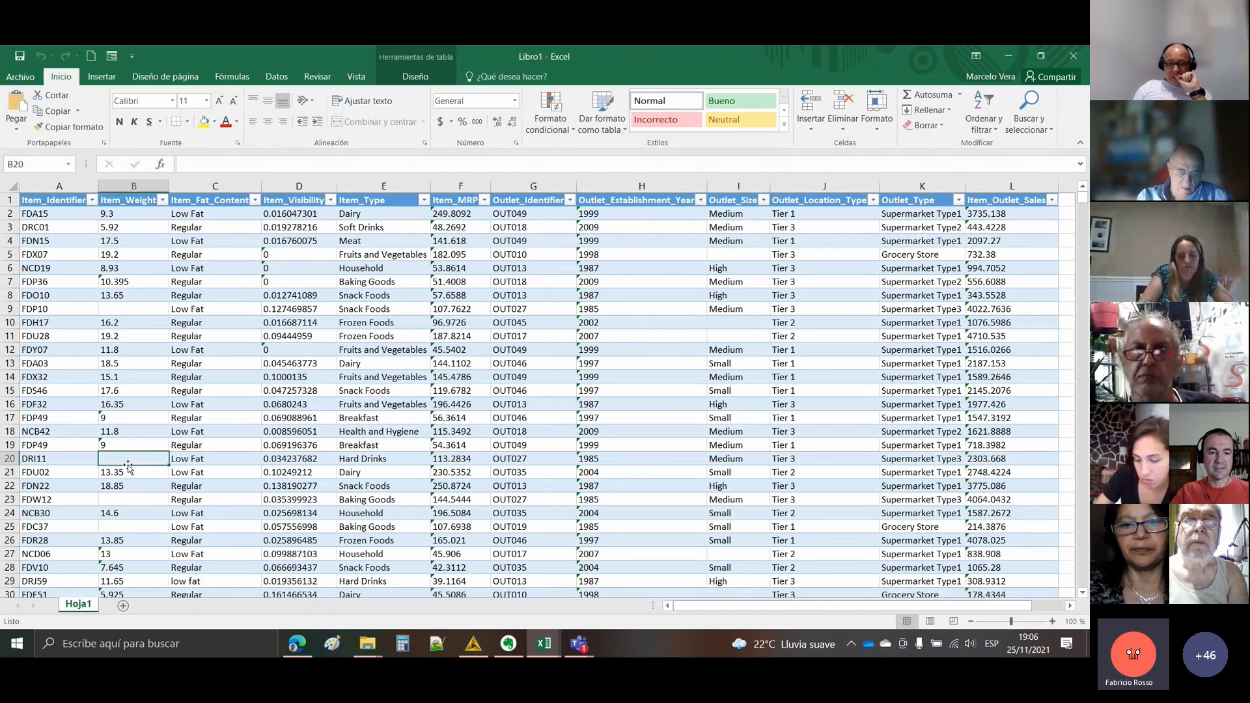
{"action": "left_click", "coordinate": [133, 310]}
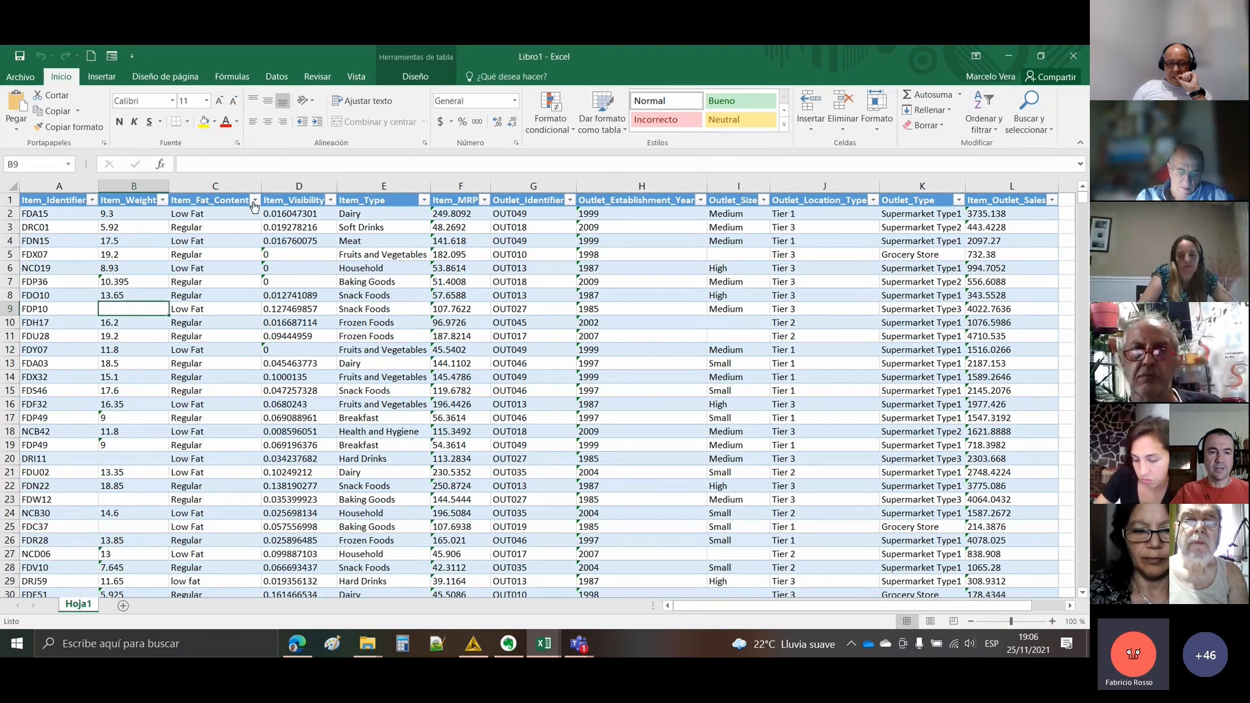
- Review the distinct categories in the Item_Fat_Content filter list, keeping all of them selected, and inspect sample cells in that column
{"action": "left_click", "coordinate": [255, 201]}
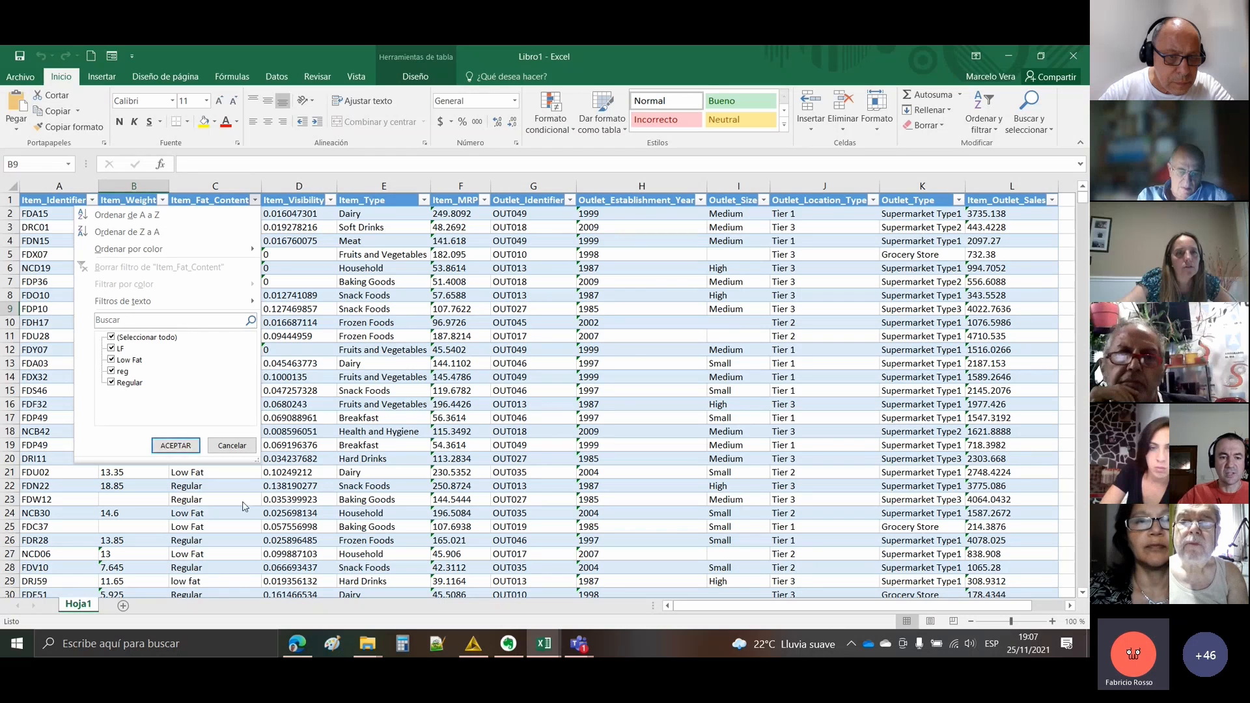
{"action": "left_click", "coordinate": [176, 445]}
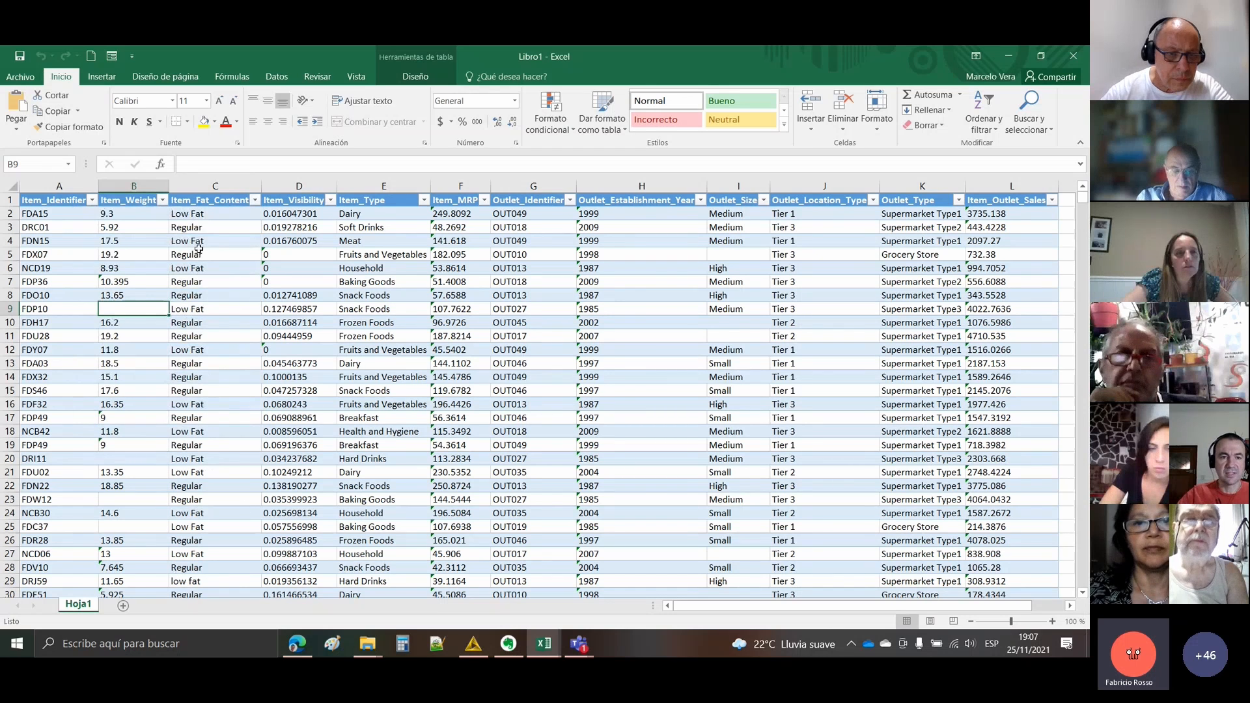
{"action": "left_click", "coordinate": [255, 200]}
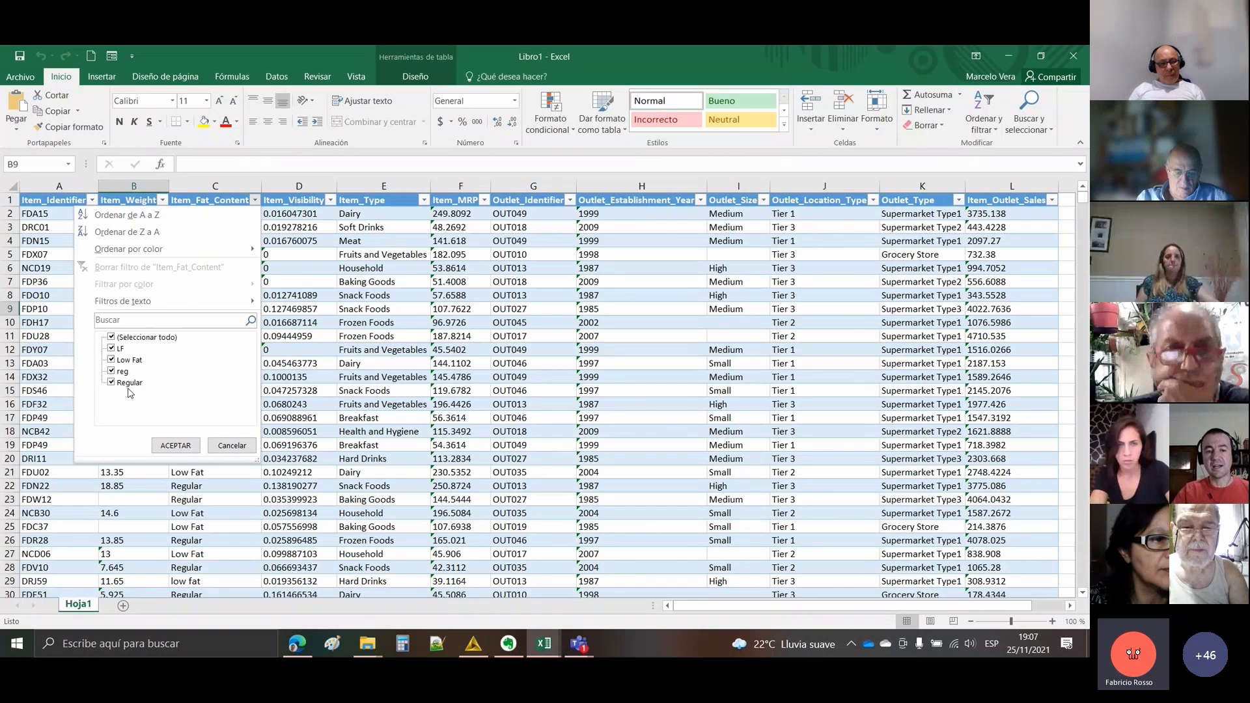
{"action": "left_click", "coordinate": [175, 446]}
{"action": "left_click", "coordinate": [215, 417]}
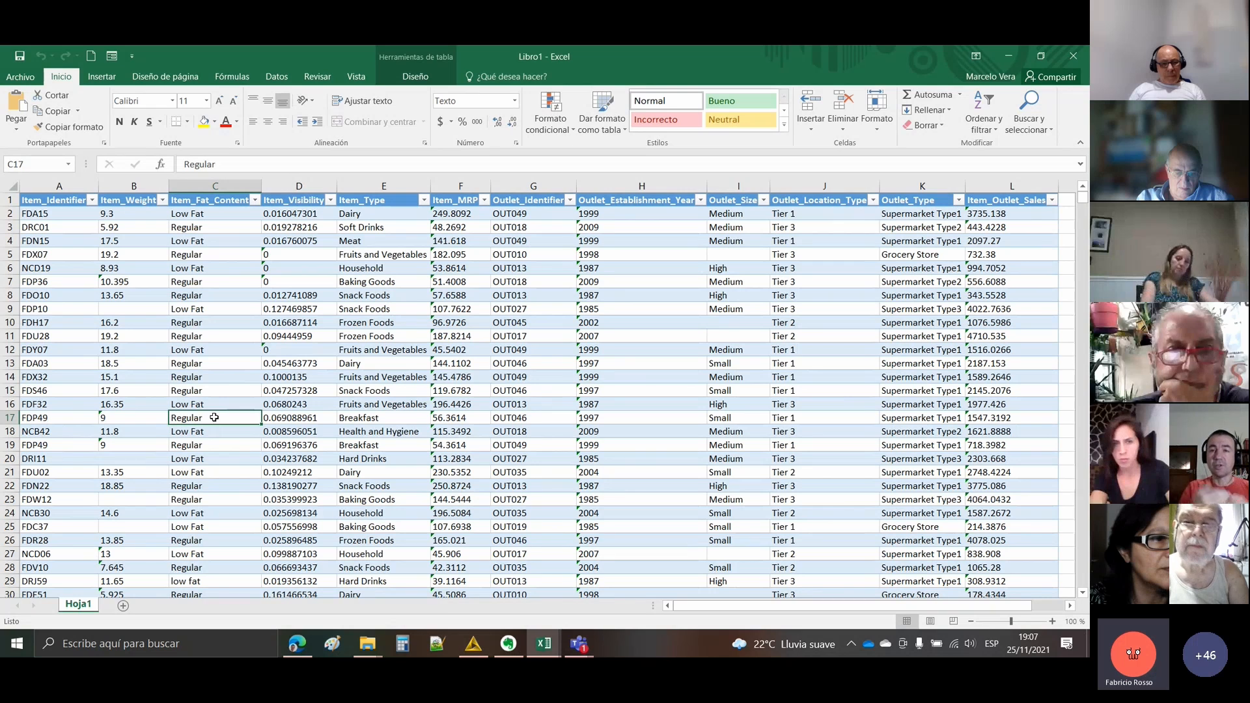
{"action": "left_click", "coordinate": [228, 283]}
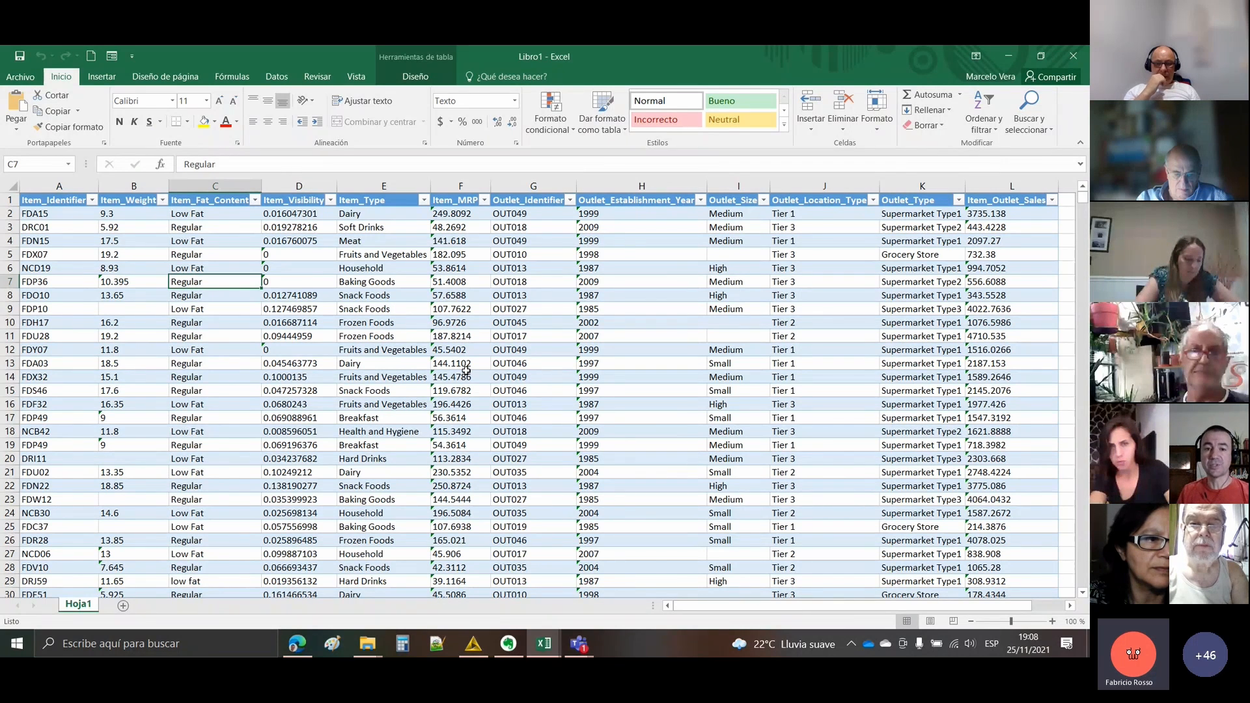
- Compare the columns of the Libro3 workbook with those of Libro1, ending on Libro1
{"action": "key", "text": "alt+Tab"}
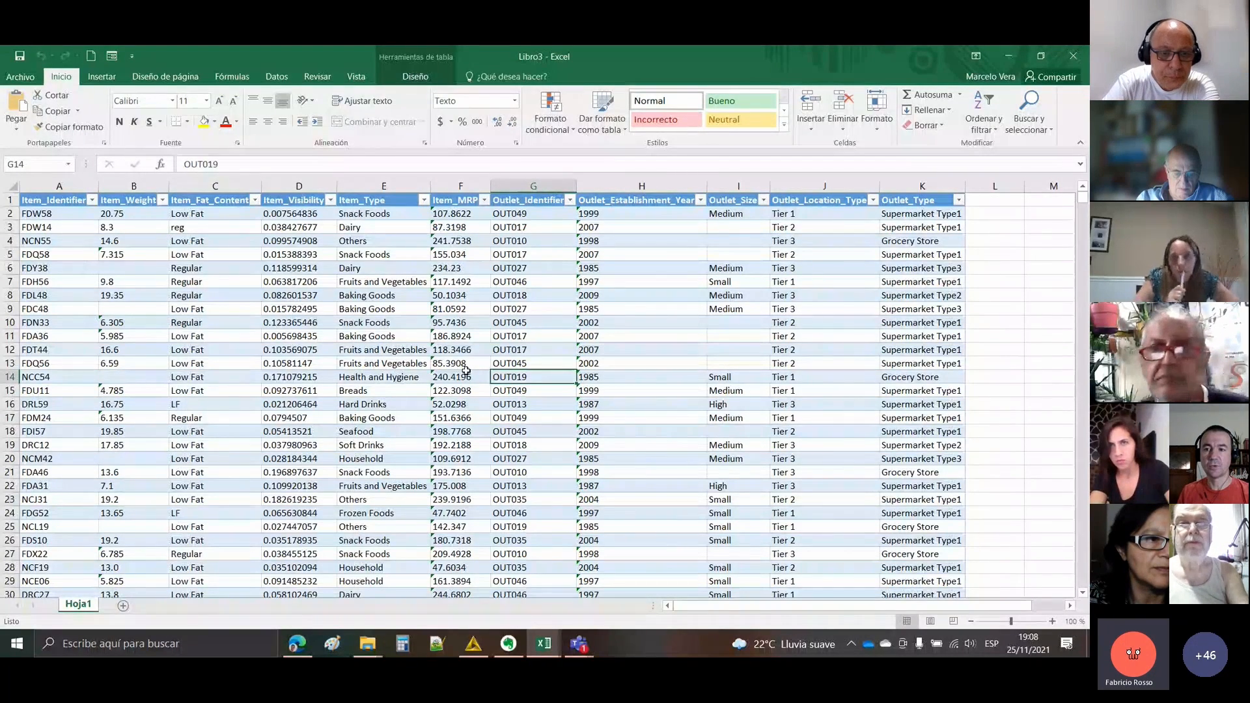
{"action": "key", "text": "alt+Tab"}
{"action": "key", "text": "alt+Tab"}
{"action": "key", "text": "alt+Tab"}
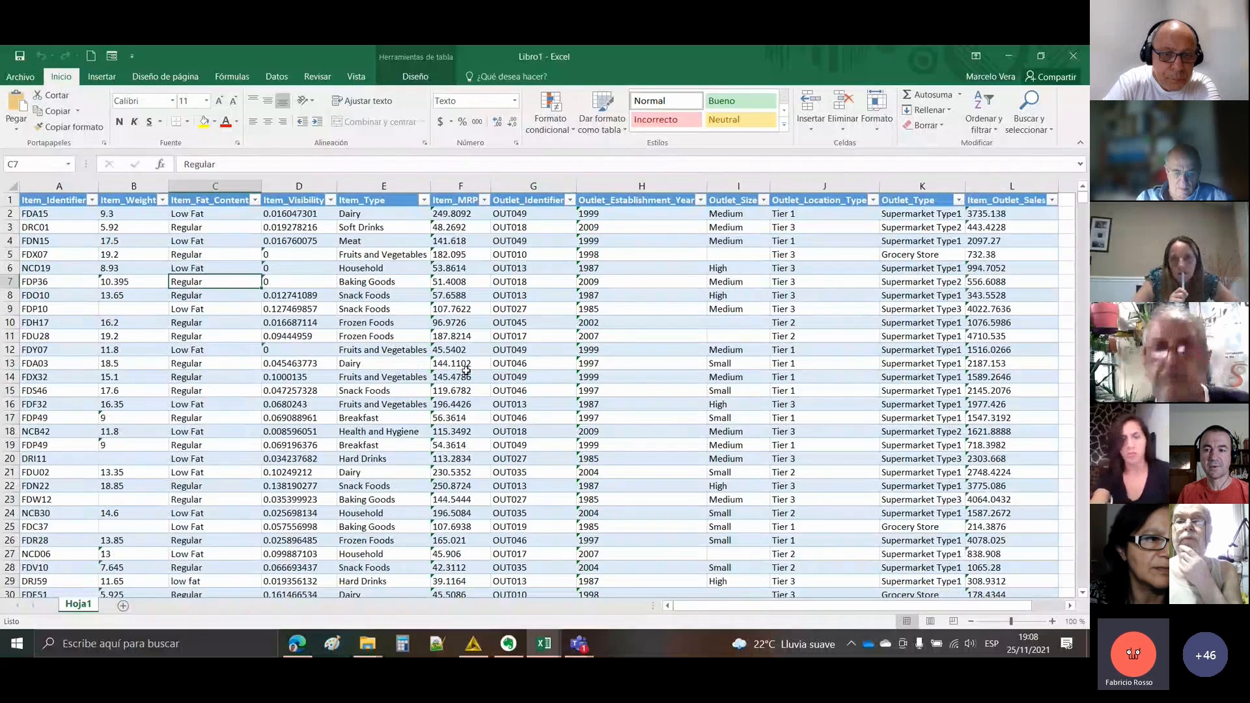
{"action": "key", "text": "alt+Tab"}
{"action": "key", "text": "alt+Tab"}
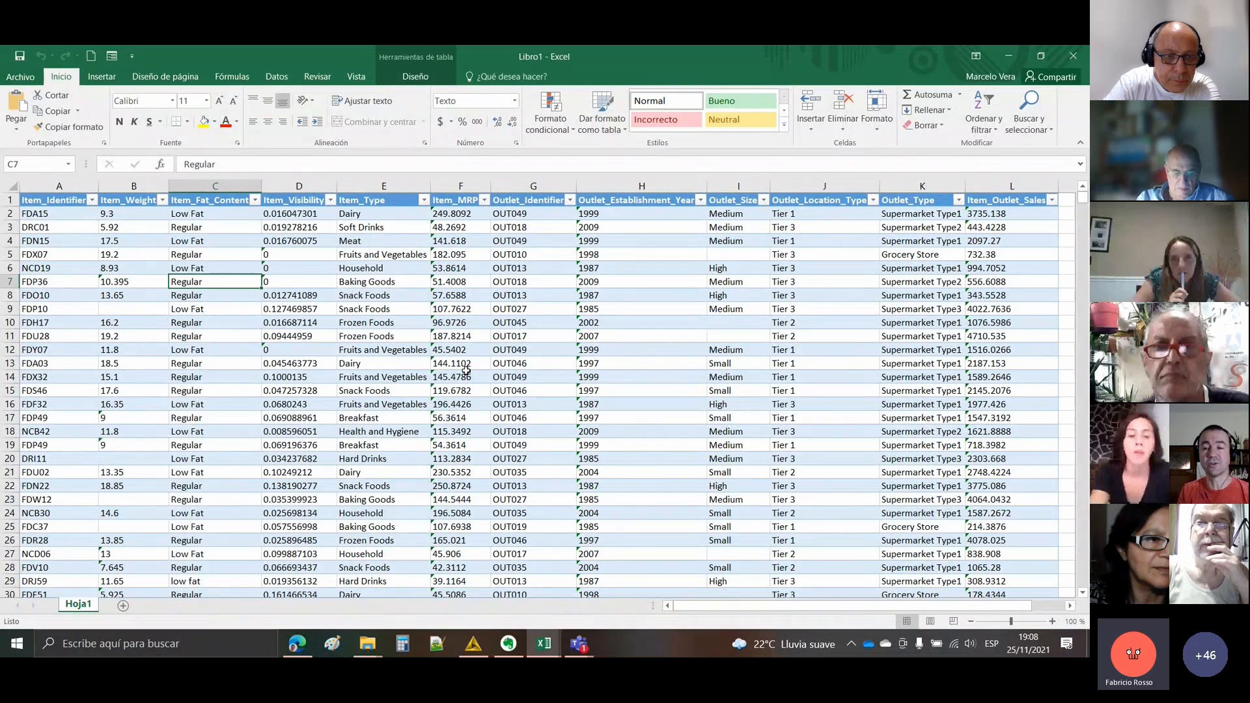
- Compare the Libro1 and Libro3 workbooks regarding the Item_Outlet_Sales target, selecting empty cell L8 beside the Libro3 table
{"action": "key", "text": "alt+Tab"}
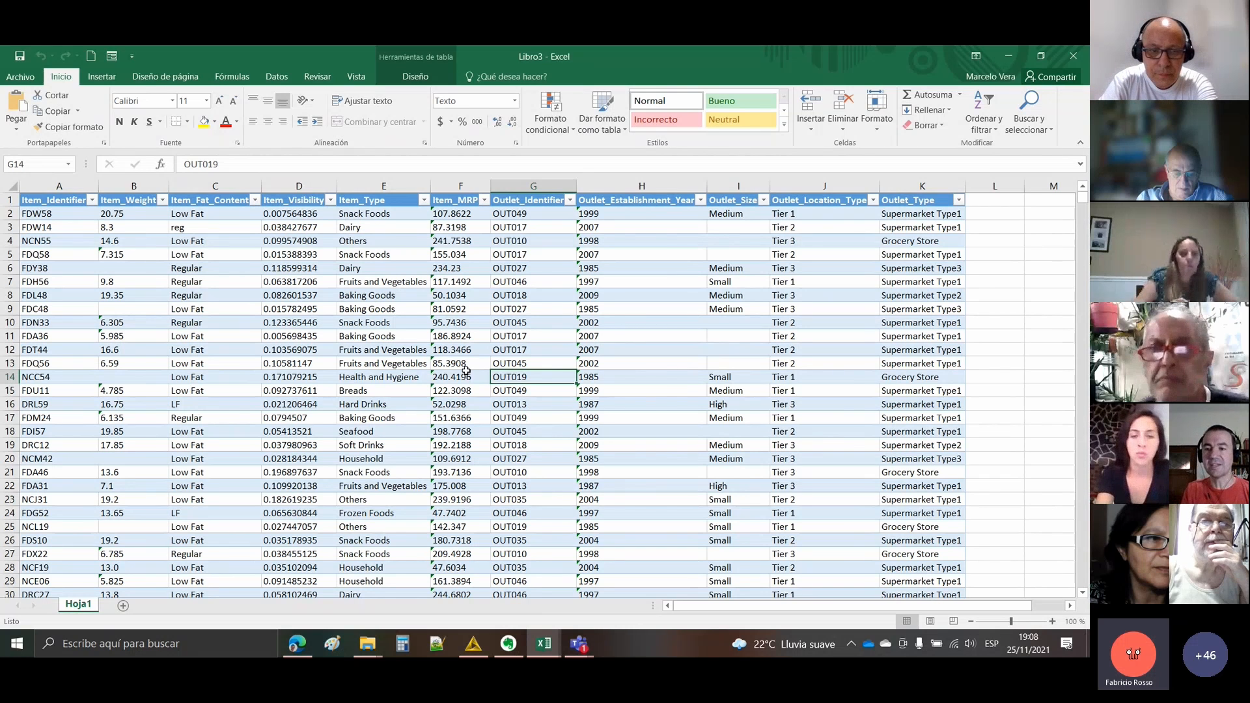
{"action": "key", "text": "alt+Tab"}
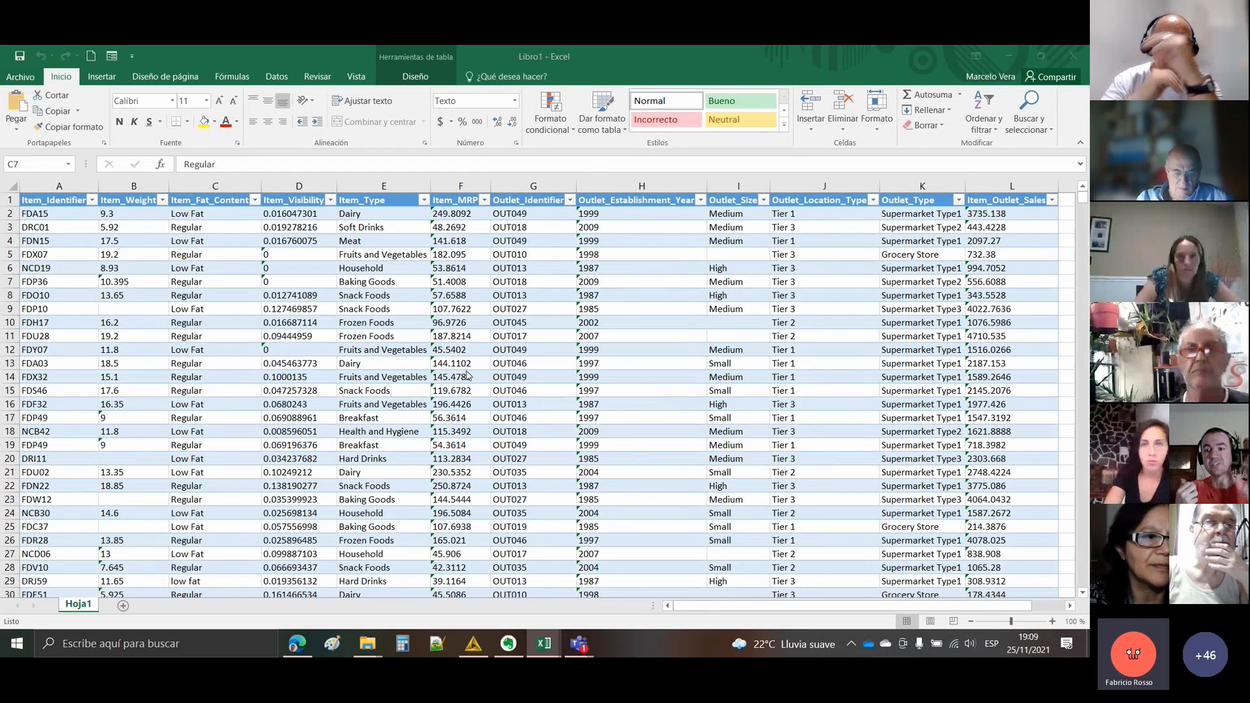
{"action": "key", "text": "alt+Tab"}
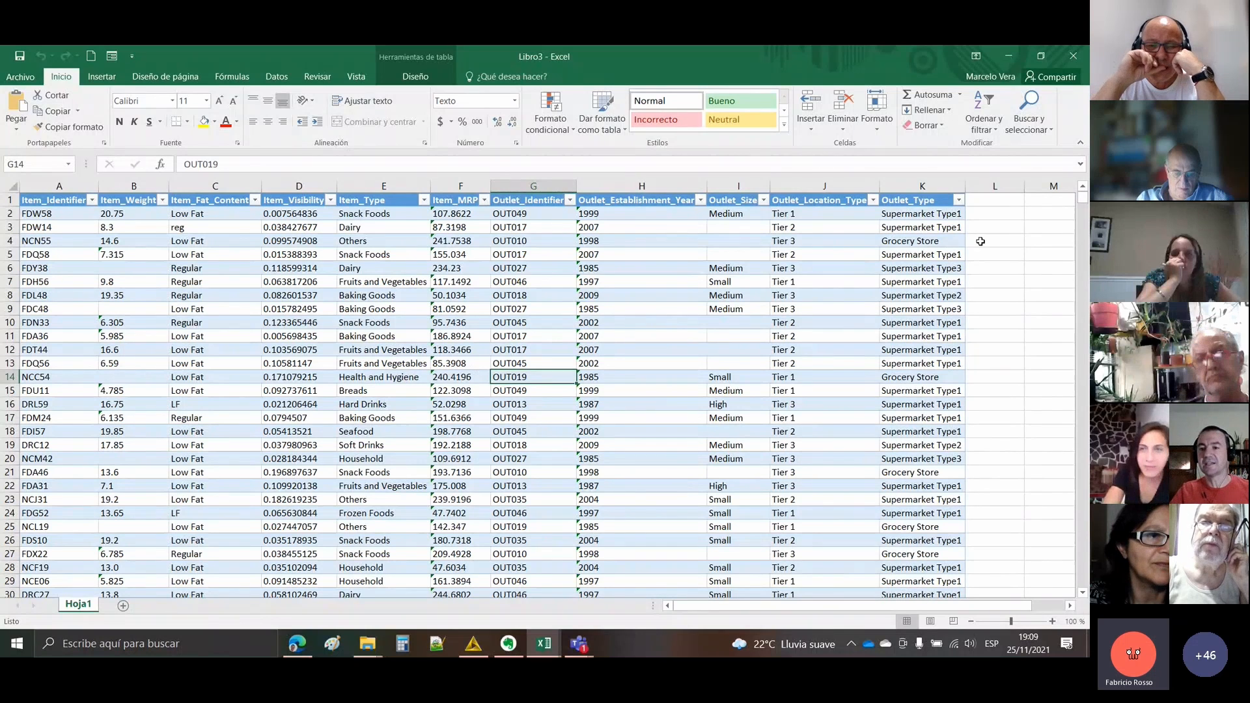
{"action": "left_click_drag", "start_coordinate": [981, 242], "coordinate": [987, 379]}
{"action": "left_click", "coordinate": [993, 301]}
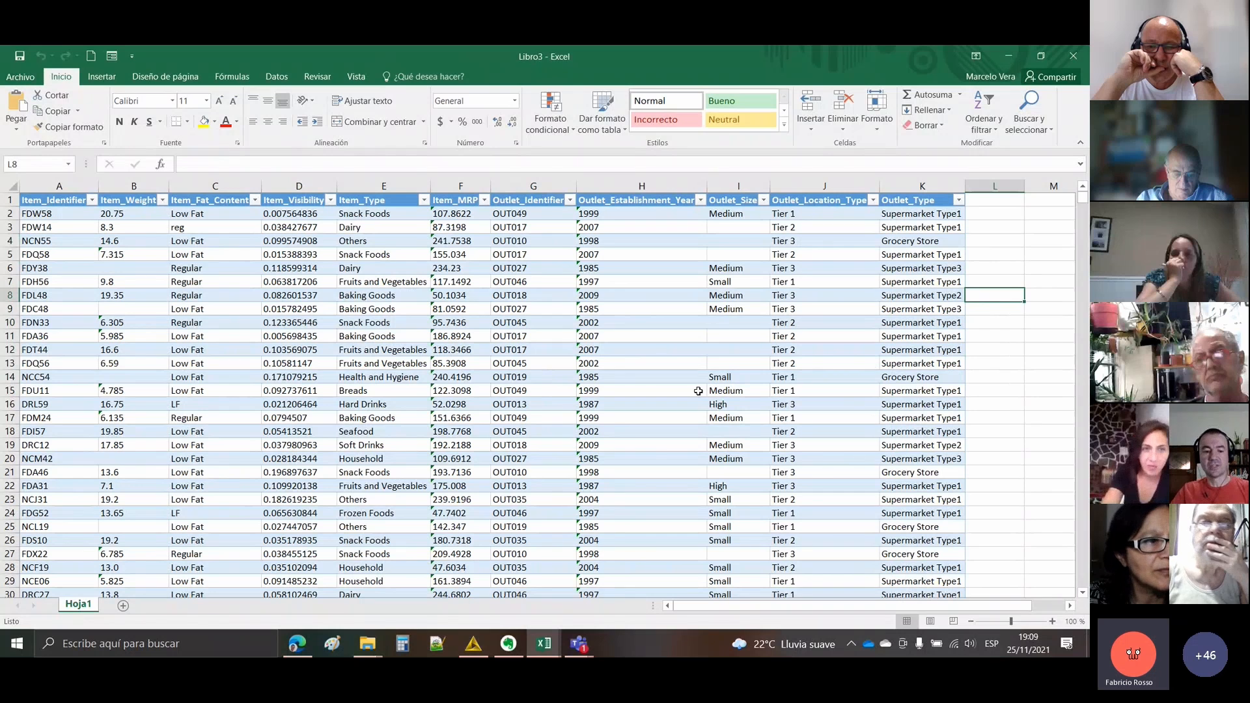
{"action": "key", "text": "alt+Tab"}
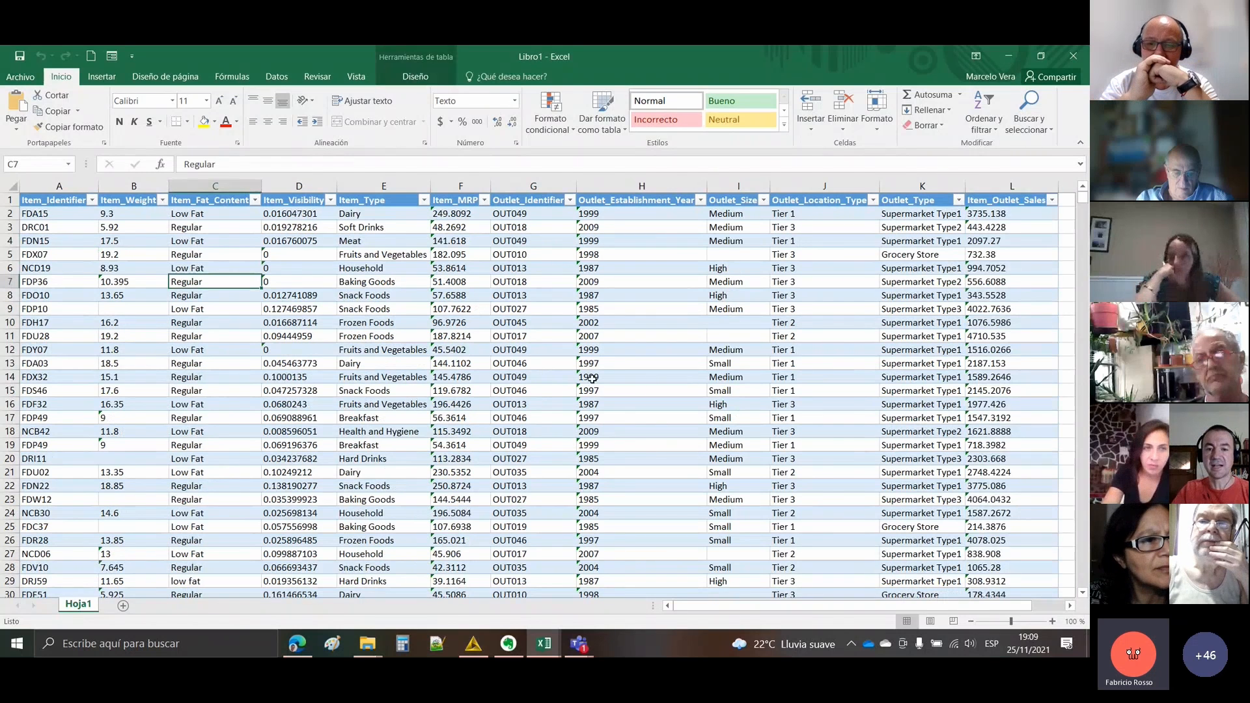
{"action": "key", "text": "alt+Tab"}
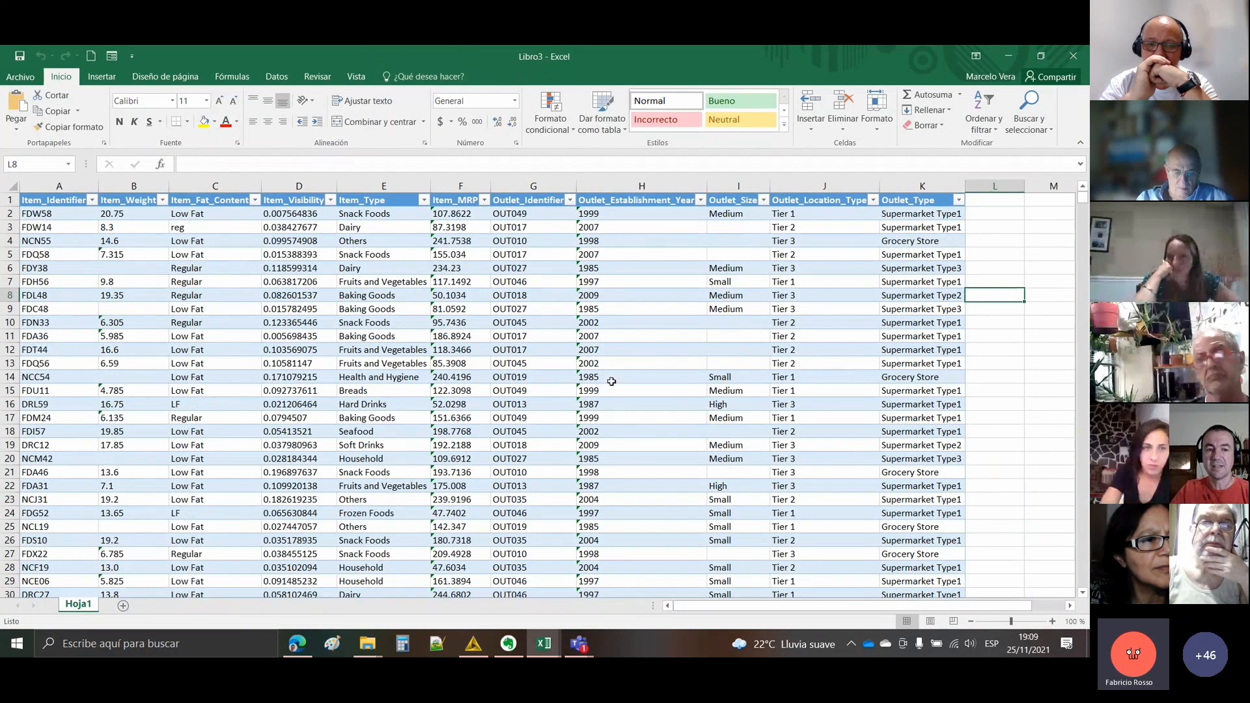
- Highlight the FDC48 record in Libro3 from Item_Identifier through Outlet_Type, comparing it with the Libro1 table and ending on Libro3
{"action": "left_click_drag", "start_coordinate": [90, 310], "coordinate": [886, 314]}
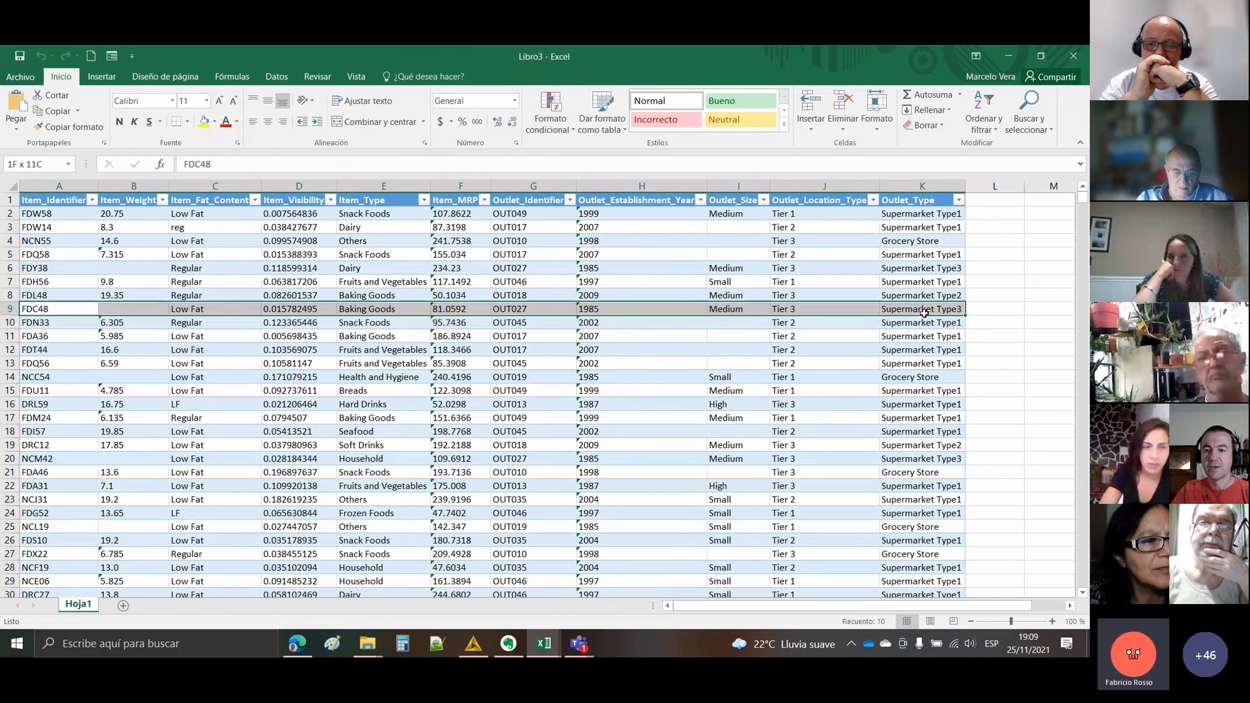
{"action": "key", "text": "alt+Tab"}
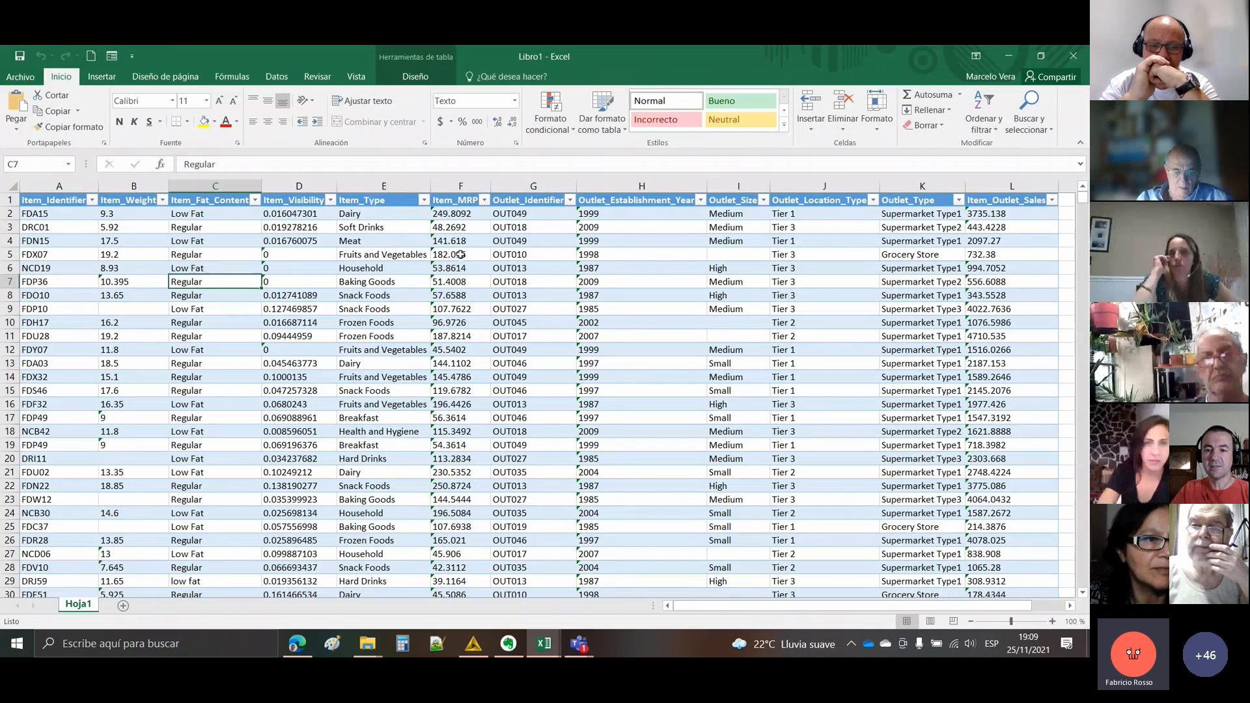
{"action": "key", "text": "alt+Tab"}
{"action": "left_click", "coordinate": [1005, 306]}
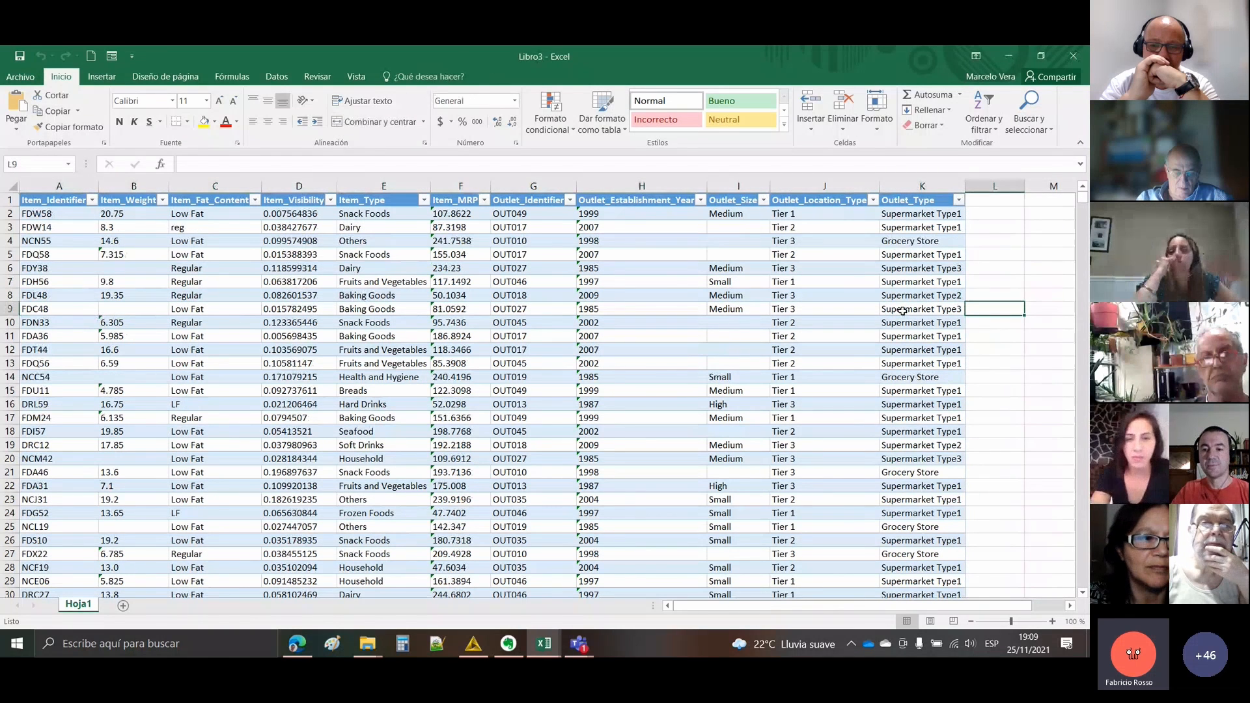
{"action": "left_click_drag", "start_coordinate": [899, 310], "coordinate": [39, 310]}
{"action": "key", "text": "alt+Tab"}
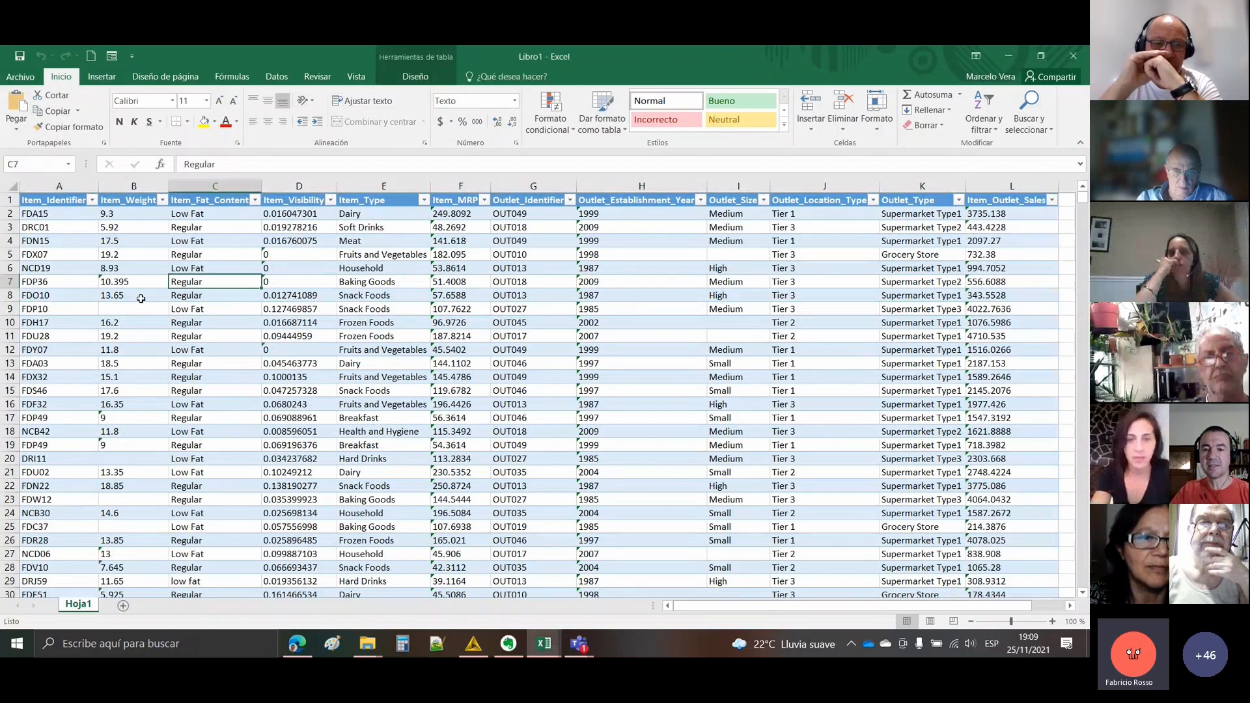
{"action": "key", "text": "alt+Tab"}
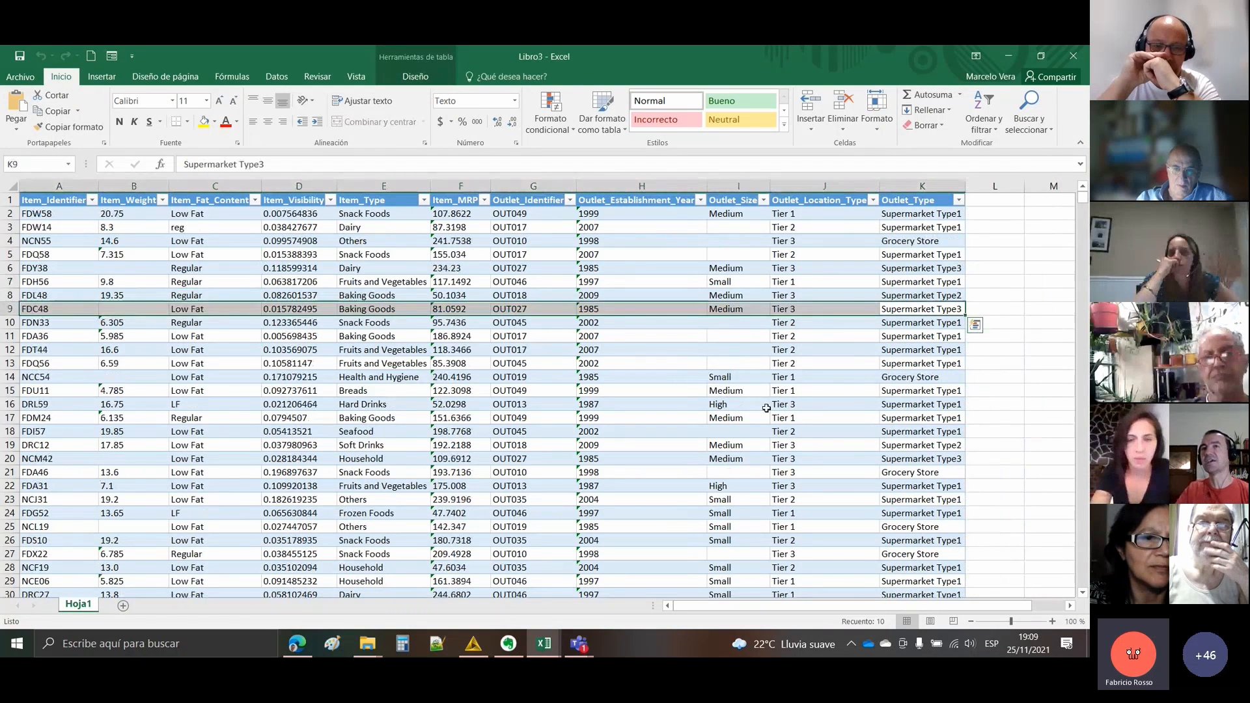
- Review the predictor column headers in Libro1 and inspect the Item_Outlet_Sales target at cell L10
{"action": "key", "text": "alt+Tab"}
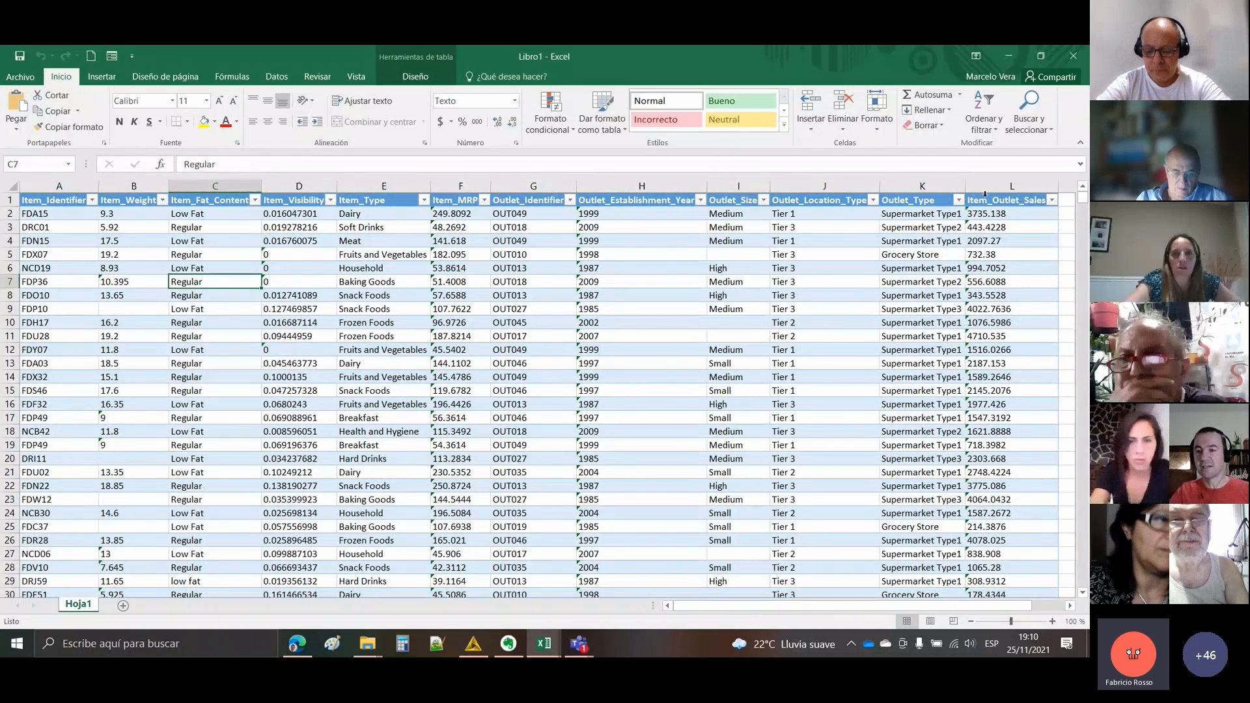
{"action": "left_click", "coordinate": [985, 194]}
{"action": "left_click_drag", "start_coordinate": [936, 194], "coordinate": [62, 203]}
{"action": "left_click", "coordinate": [1006, 327]}
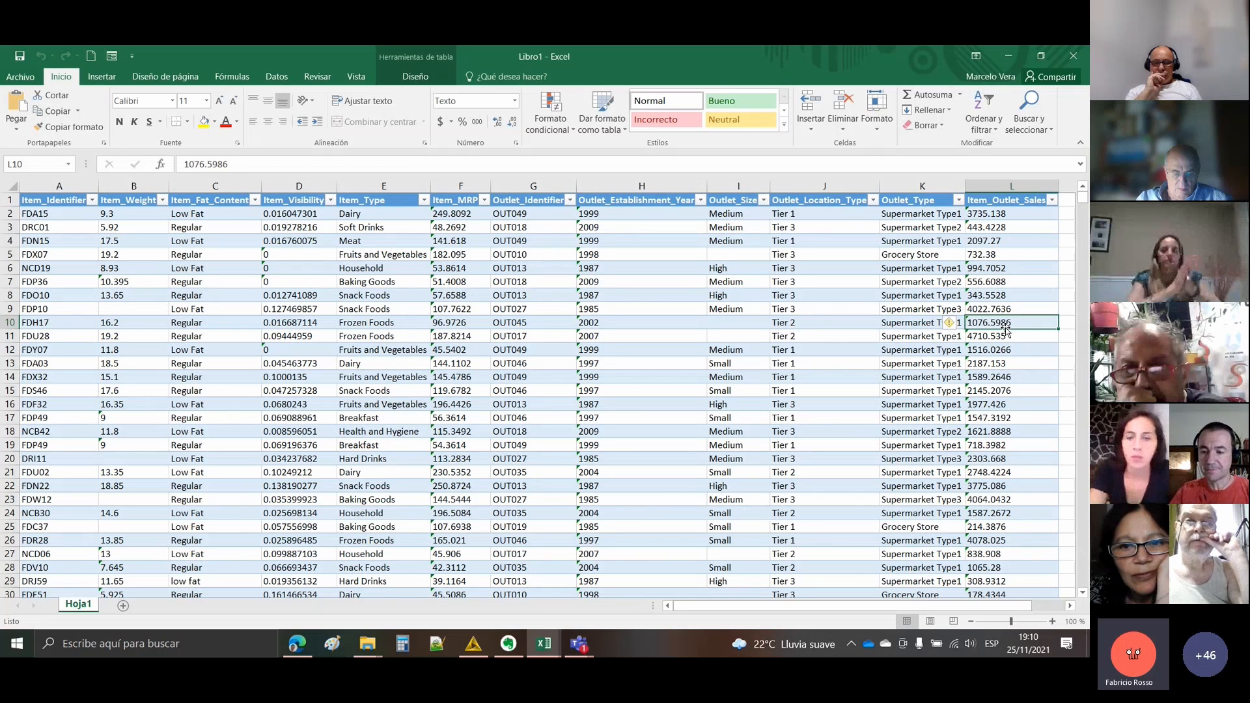
- Switch to the Edge browser, search the web for "knime" in a new tab and open the official KNIME website
{"action": "key", "text": "alt+Tab"}
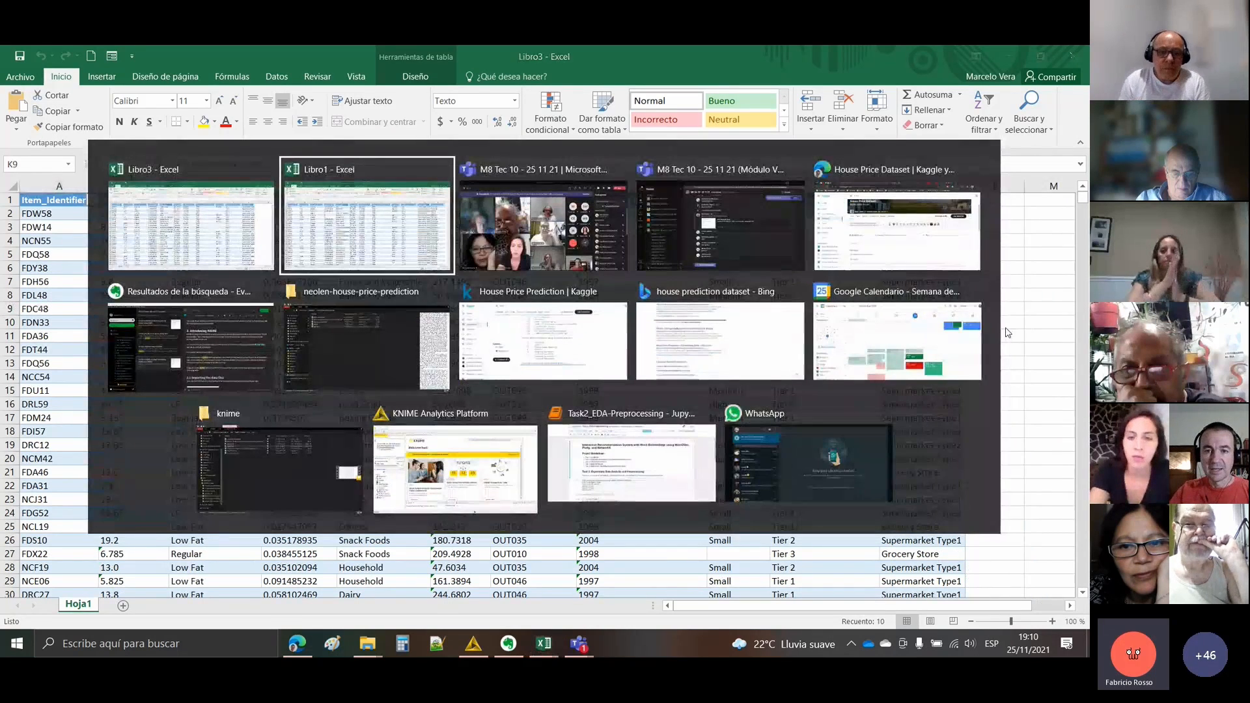
{"action": "key", "text": "alt+Tab"}
{"action": "key", "text": "alt+Tab"}
{"action": "key", "text": "alt+Tab"}
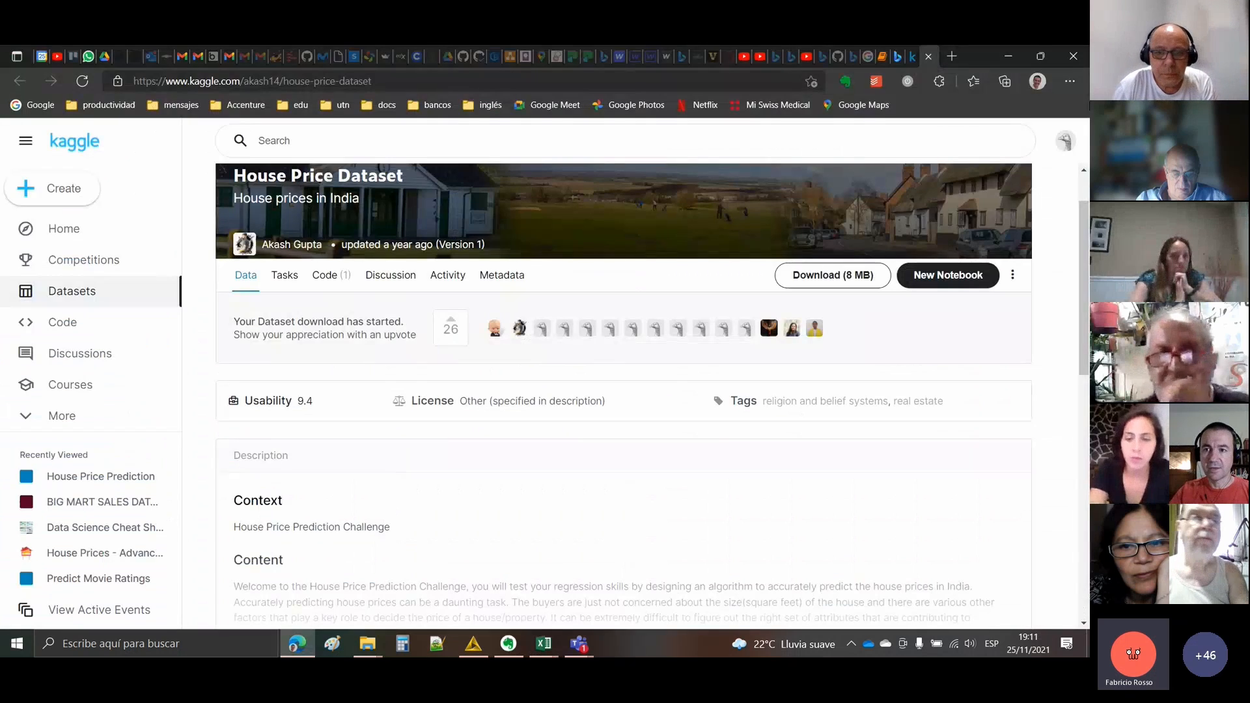
{"action": "key", "text": "ctrl+t"}
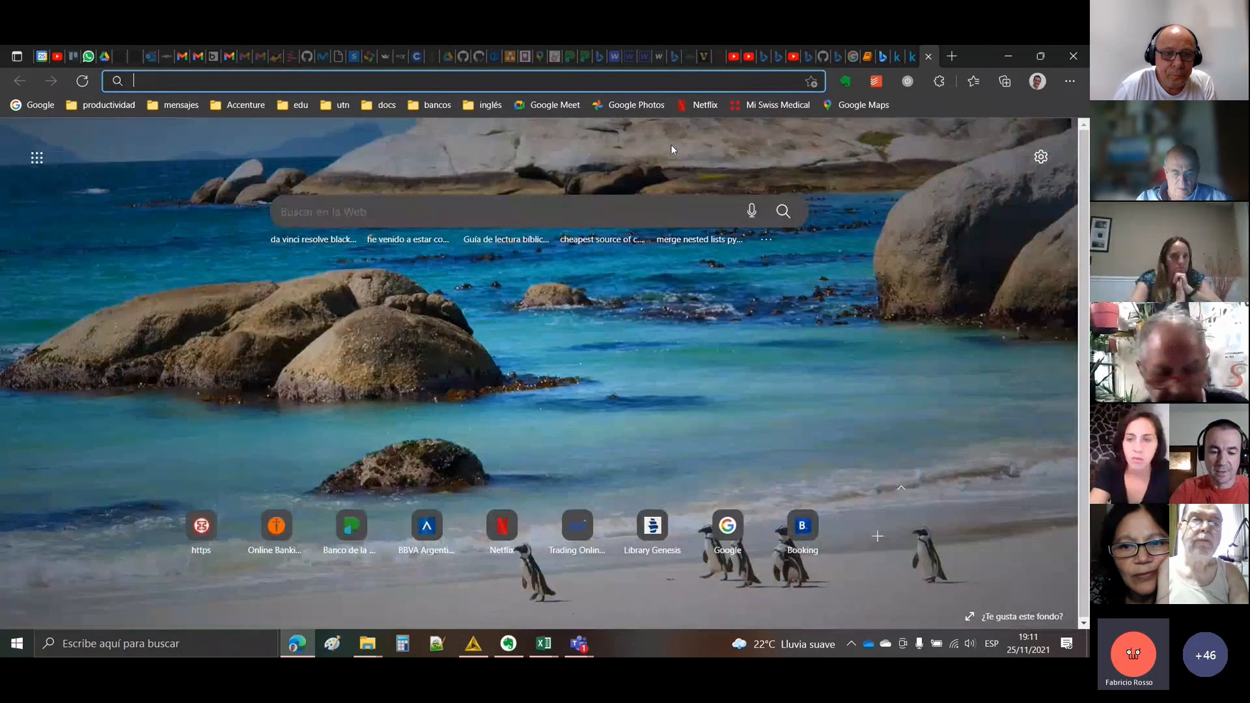
{"action": "type", "text": "knime"}
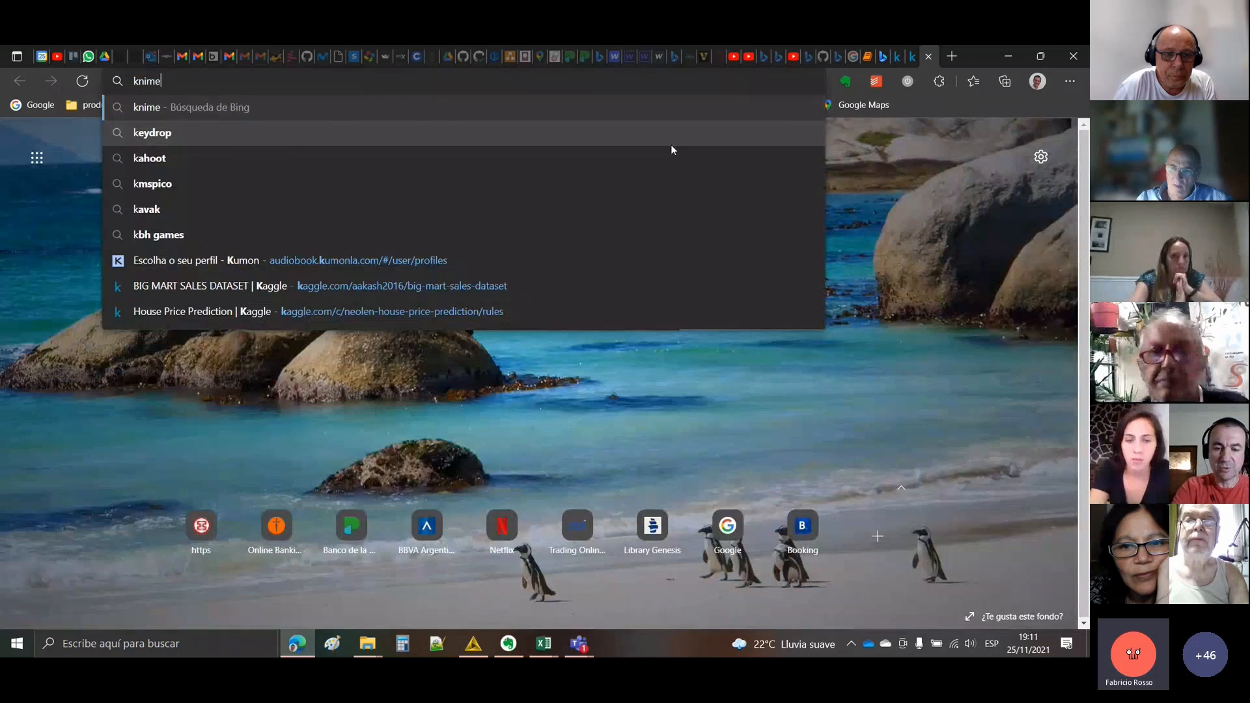
{"action": "key", "text": "Return"}
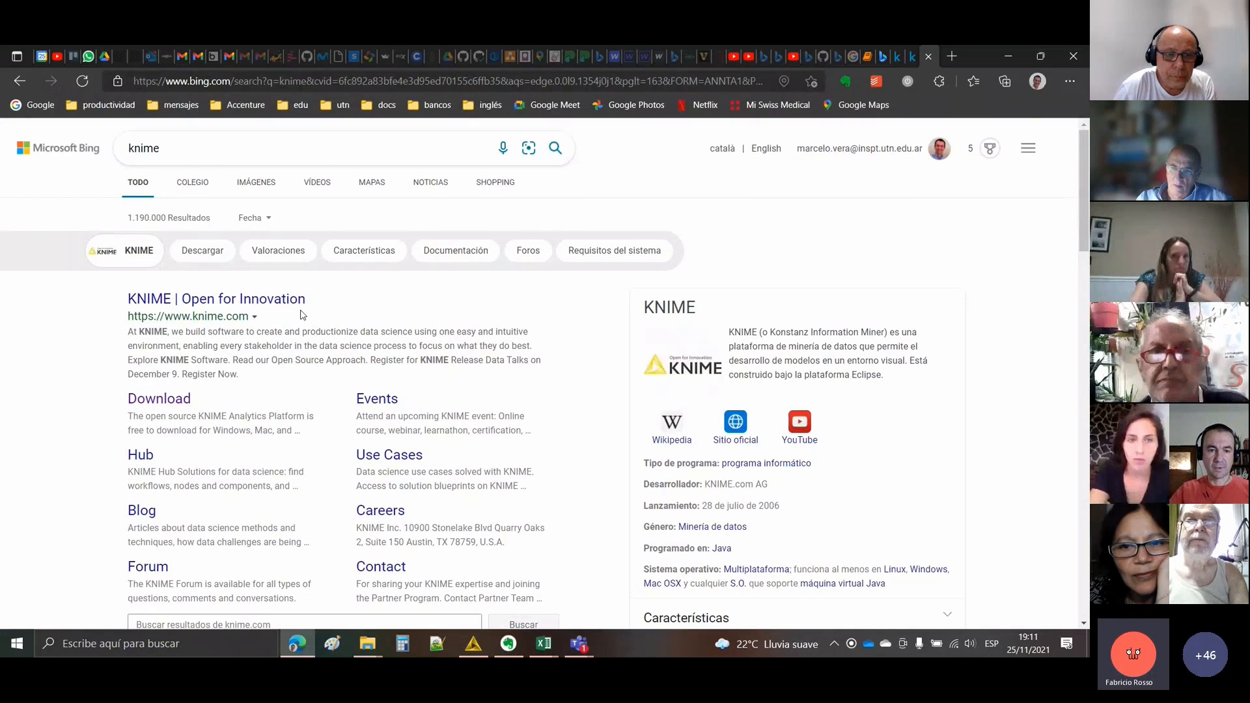
{"action": "left_click", "coordinate": [284, 300]}
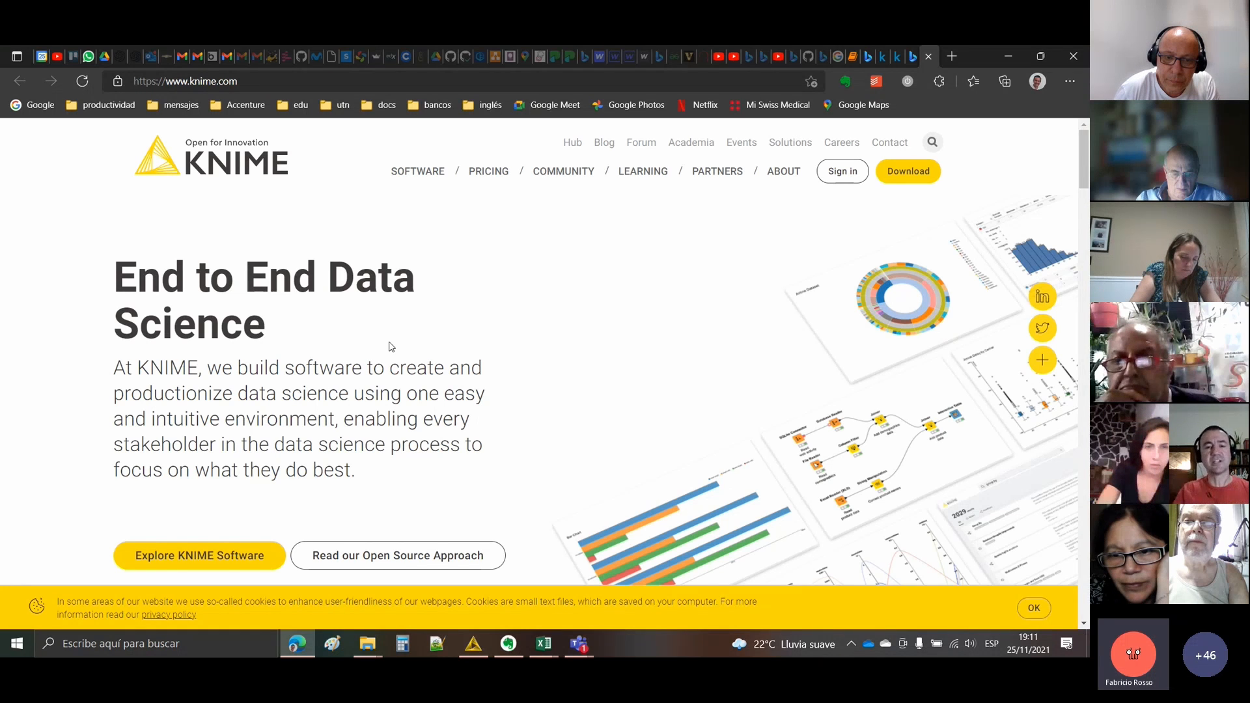
- Copy the KNIME website address and post it as the "KNIME | Open for Innovation" link in the Teams meeting chat, closing the chat when sent
{"action": "left_click", "coordinate": [272, 80]}
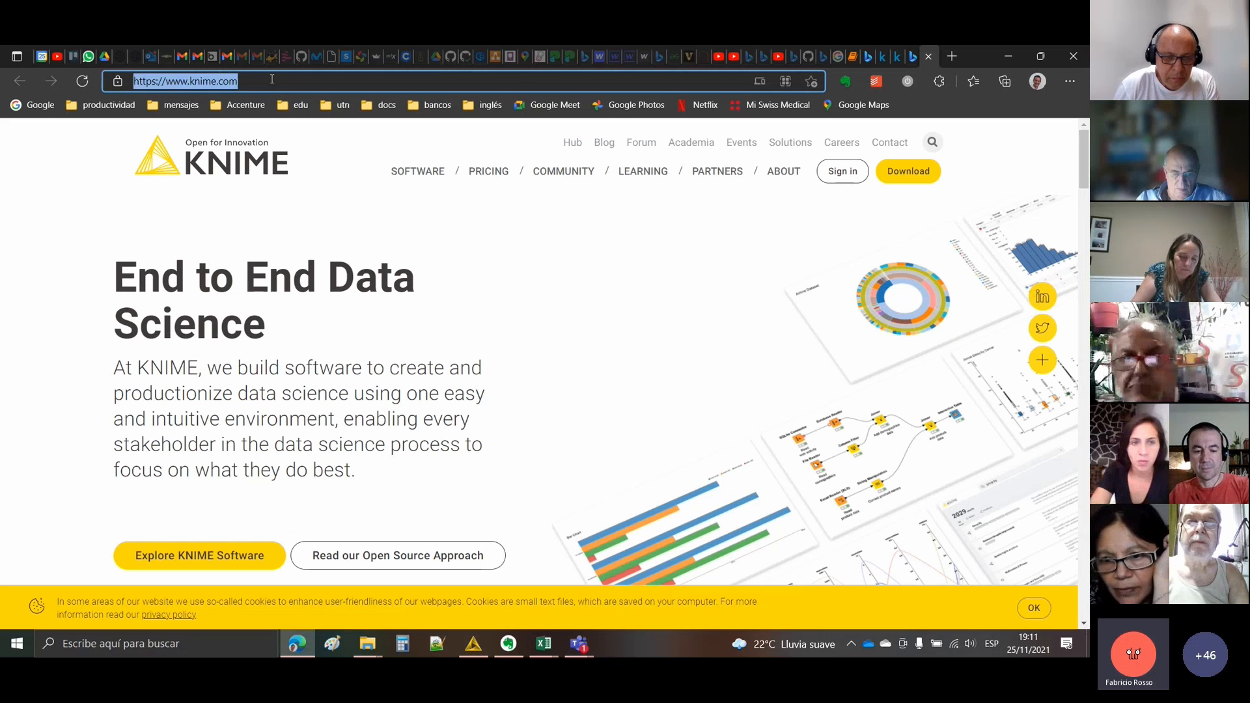
{"action": "mouse_move", "coordinate": [577, 635]}
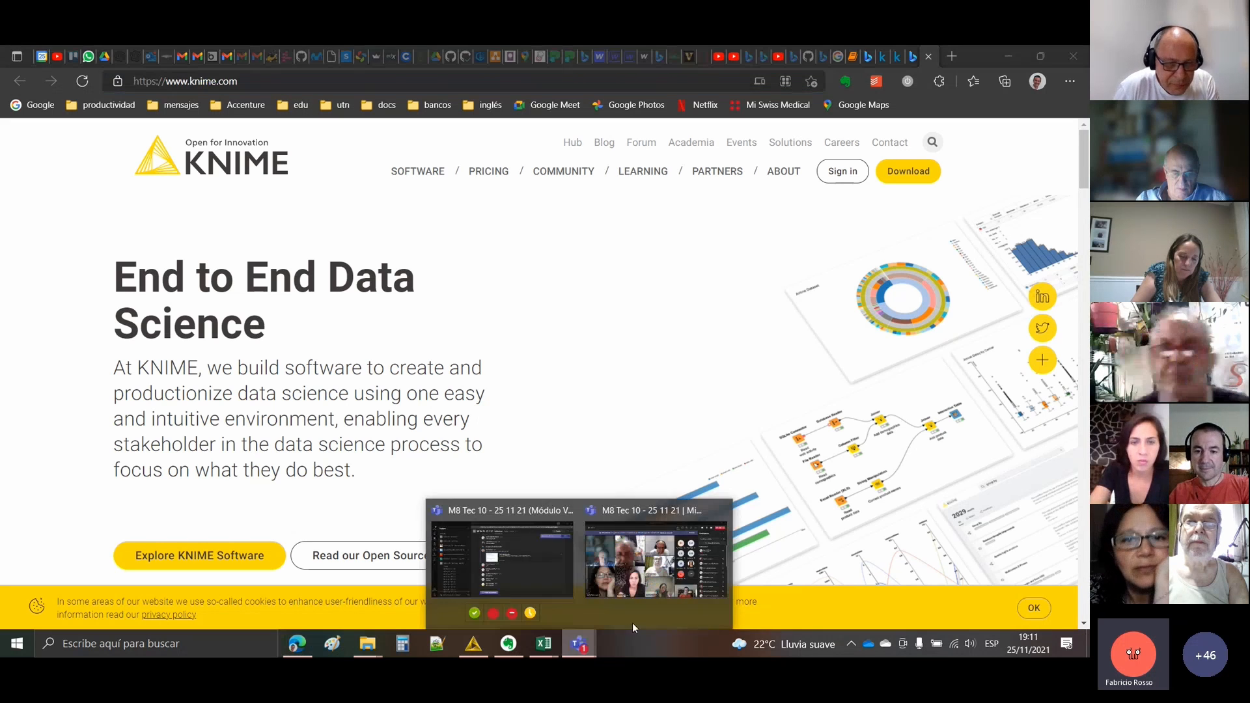
{"action": "left_click", "coordinate": [651, 573]}
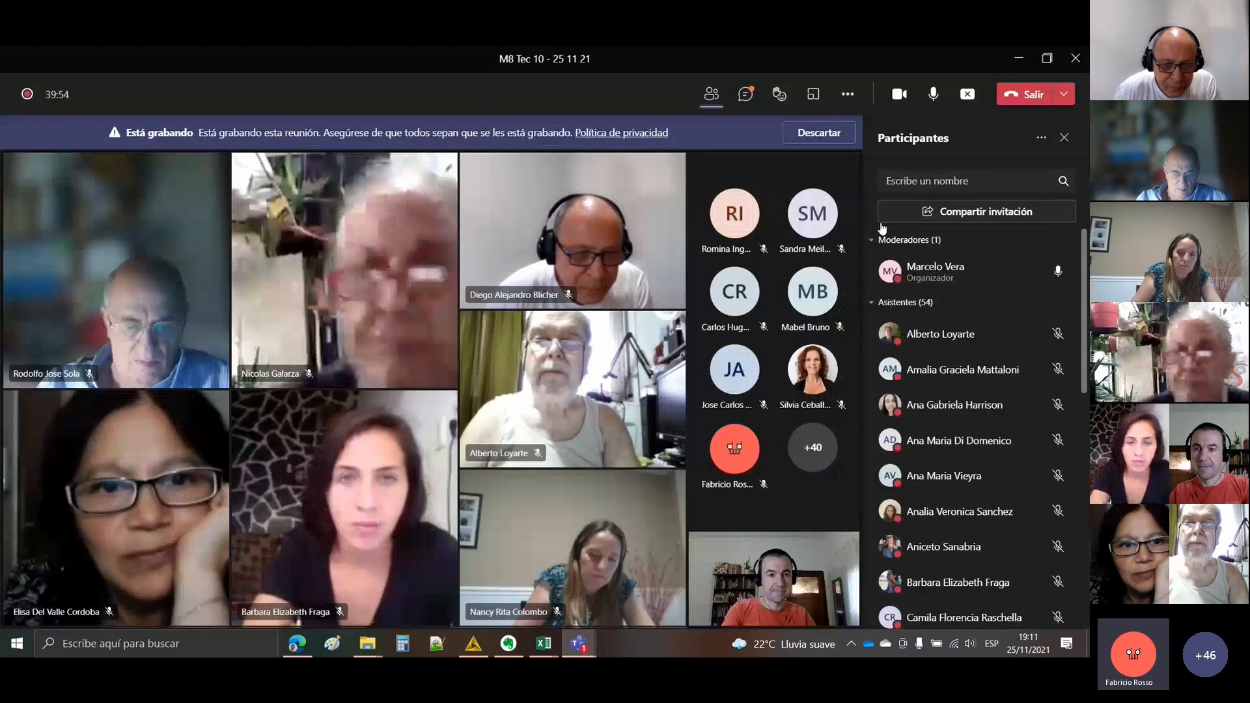
{"action": "left_click", "coordinate": [745, 94]}
{"action": "left_click", "coordinate": [959, 584]}
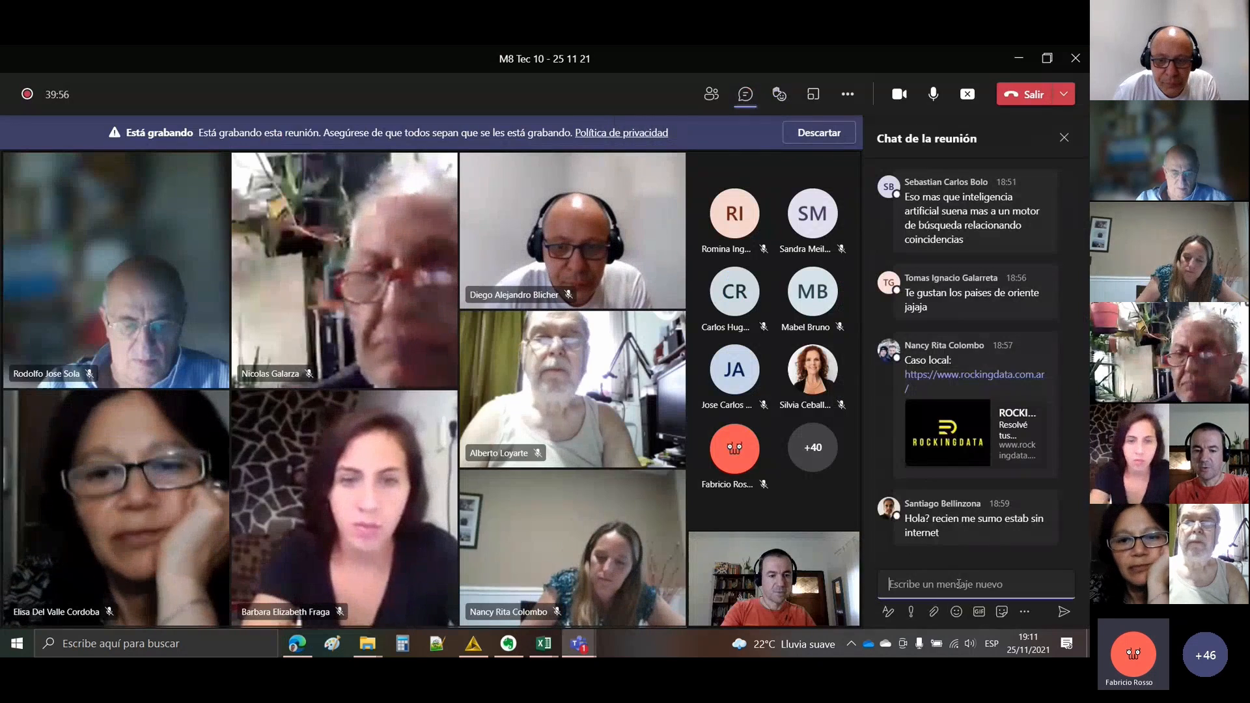
{"action": "type", "text": "KNIME | Open for Innovation"}
{"action": "key", "text": "Return"}
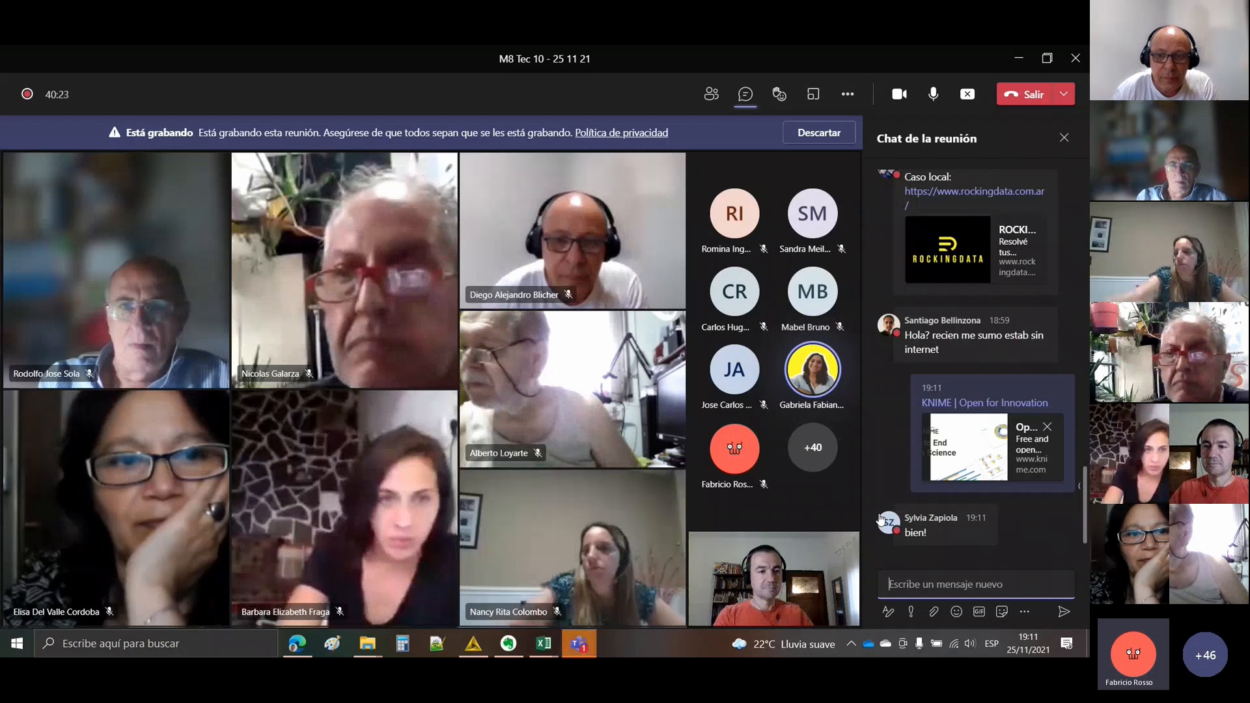
{"action": "left_click", "coordinate": [1064, 137]}
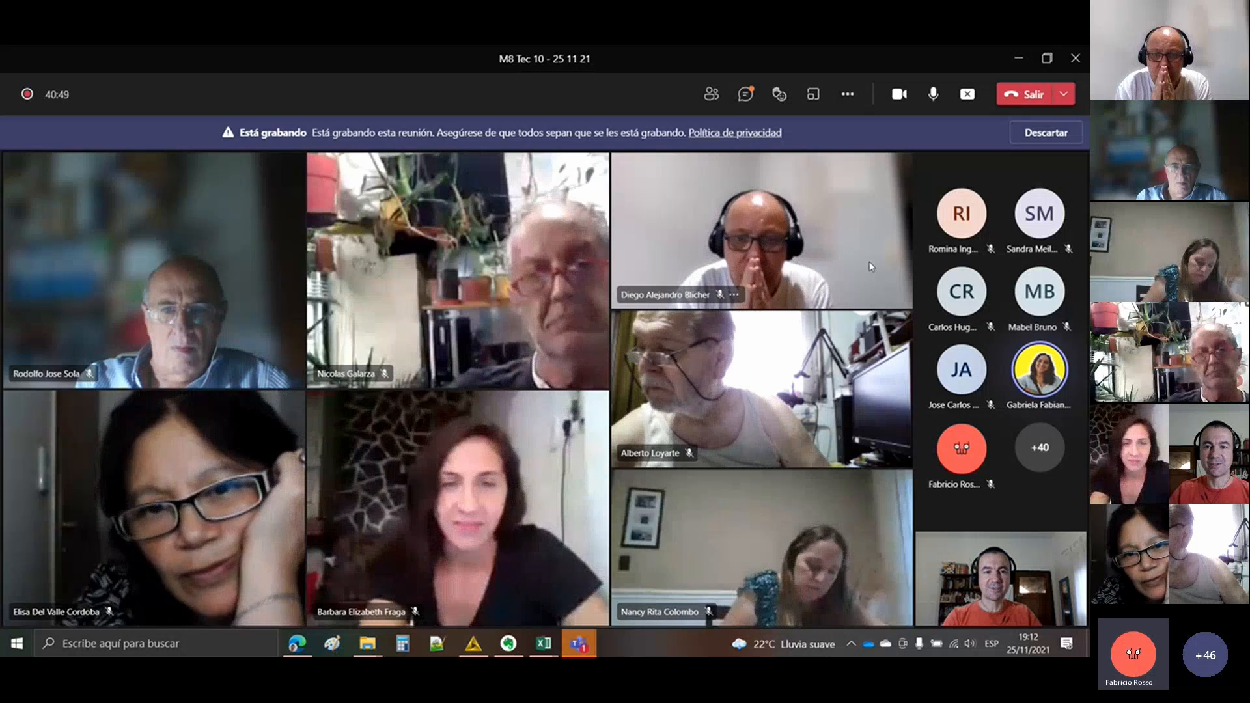
- Return to the KNIME website in Edge and review its home page down to the KNIME Analytics Platform and KNIME Server sections
{"action": "key", "text": "alt+Tab"}
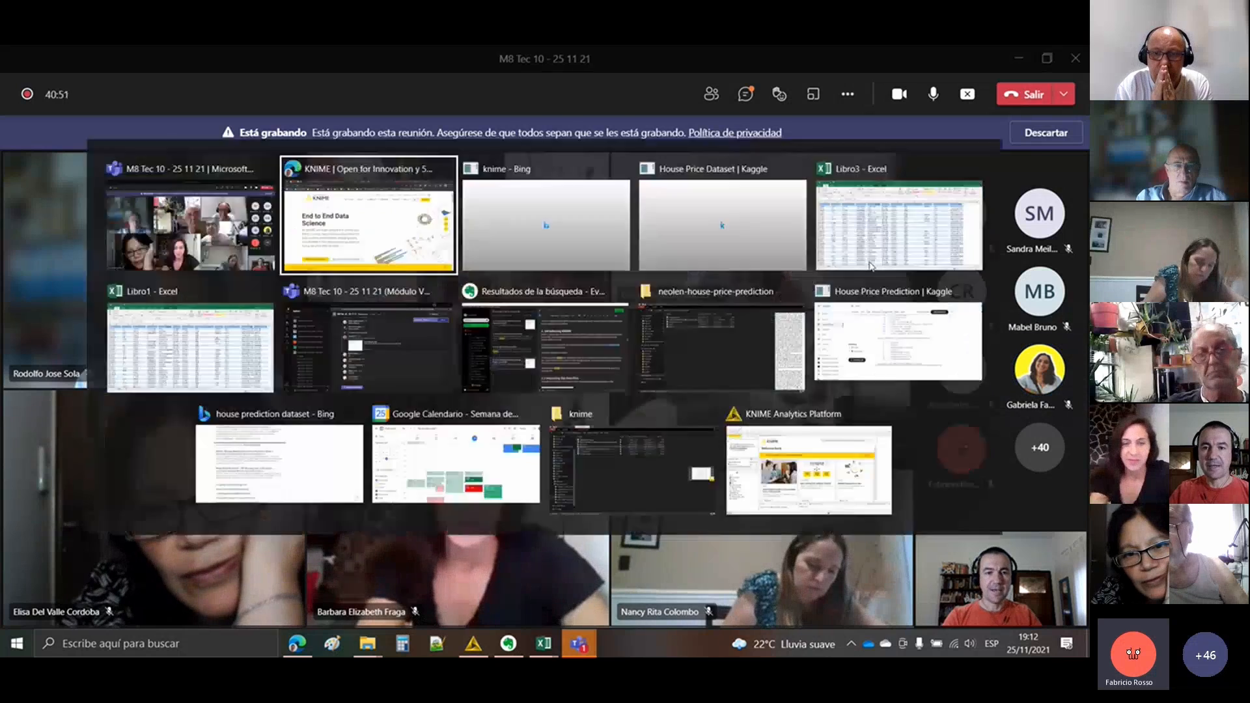
{"action": "scroll", "coordinate": [294, 320], "scroll_direction": "down", "scroll_amount": 6}
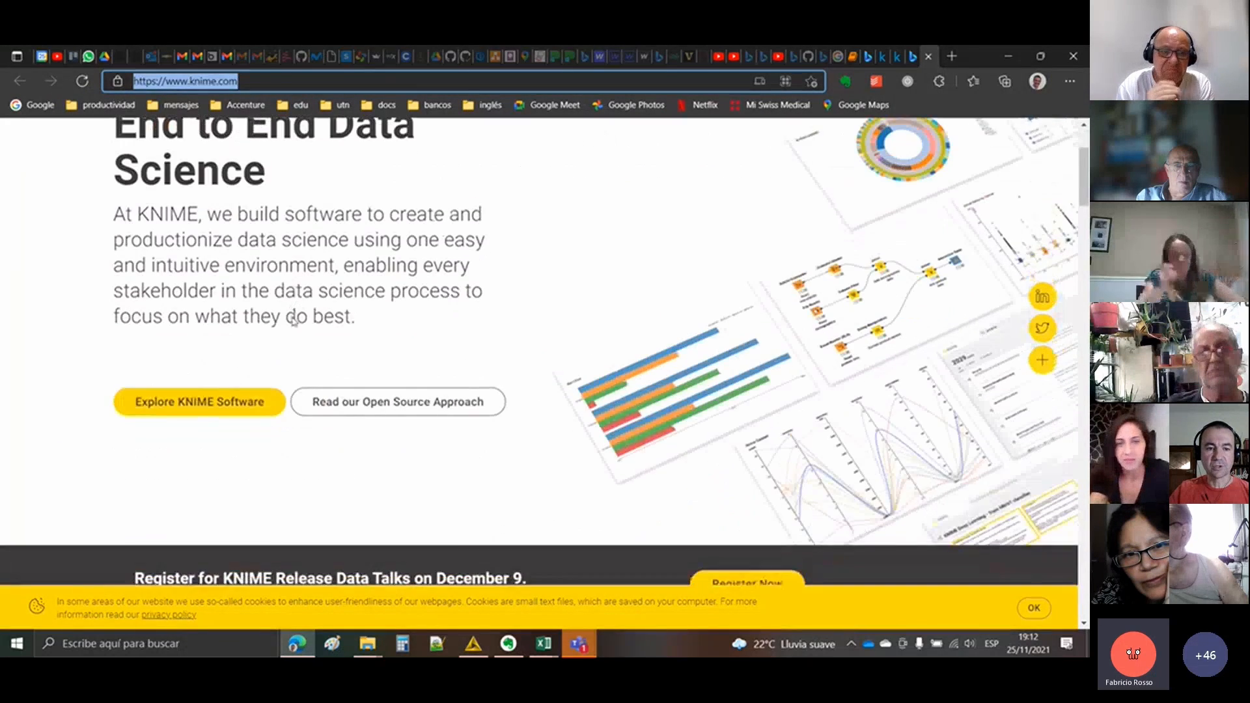
{"action": "scroll", "coordinate": [295, 321], "scroll_direction": "up", "scroll_amount": 6}
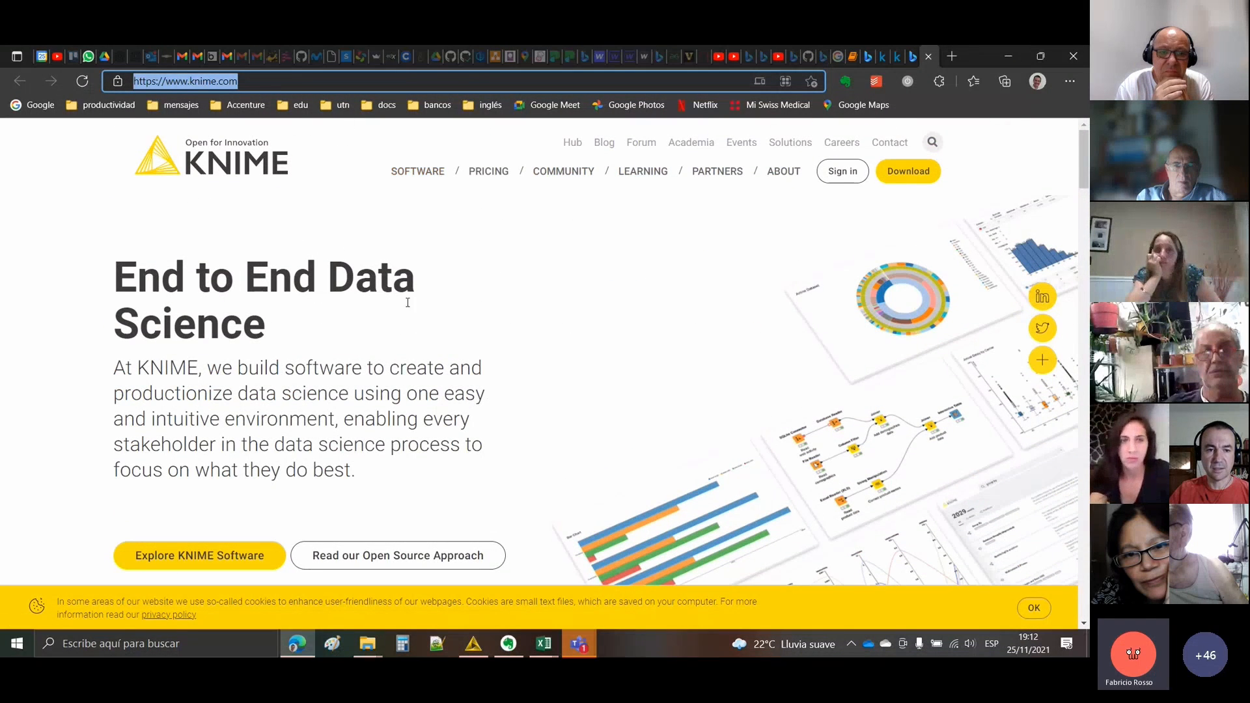
{"action": "scroll", "coordinate": [417, 260], "scroll_direction": "down", "scroll_amount": 5}
{"action": "scroll", "coordinate": [408, 308], "scroll_direction": "down", "scroll_amount": 8}
{"action": "scroll", "coordinate": [408, 308], "scroll_direction": "up", "scroll_amount": 4}
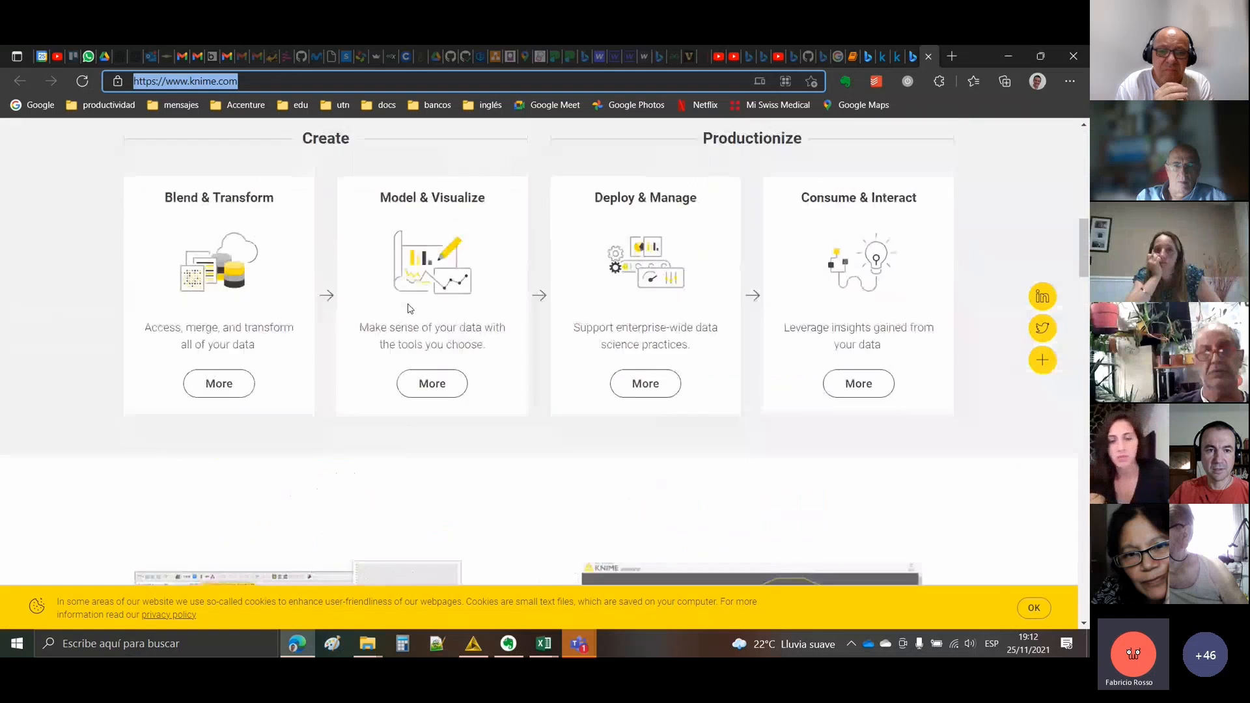
{"action": "scroll", "coordinate": [408, 307], "scroll_direction": "down", "scroll_amount": 2}
{"action": "scroll", "coordinate": [411, 308], "scroll_direction": "down", "scroll_amount": 5}
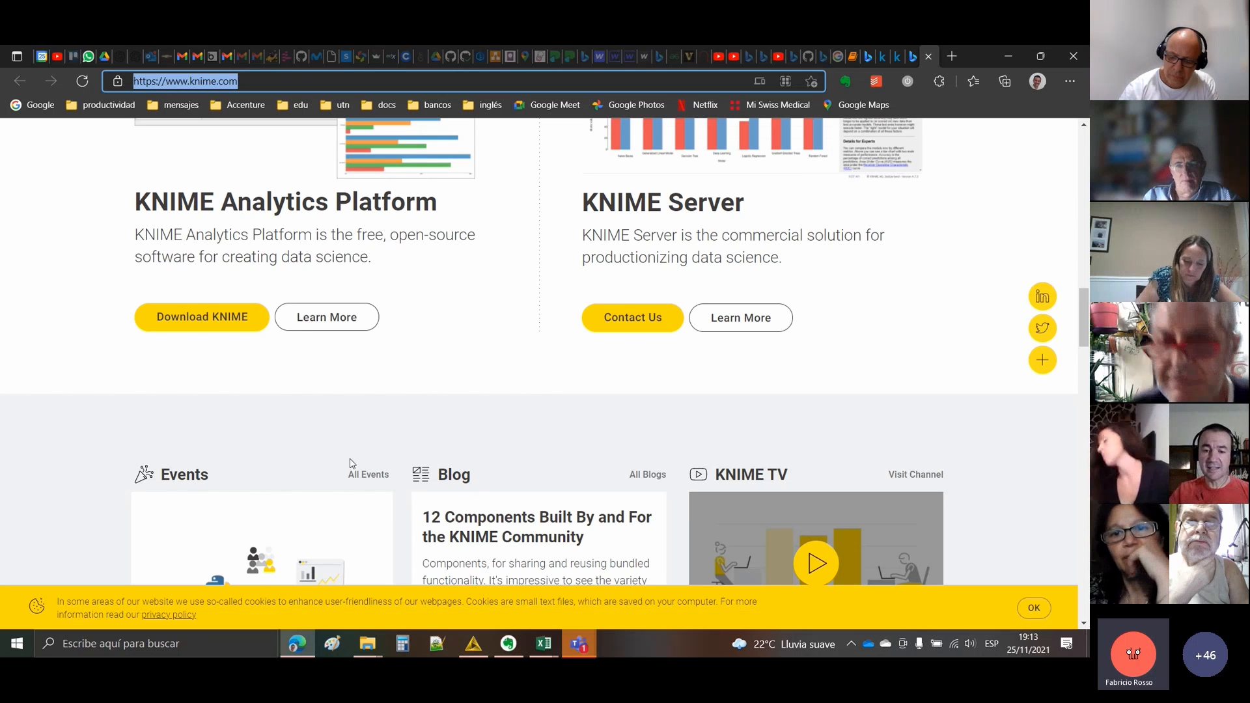
- Switch to KNIME Analytics Platform and enlarge the Console, Description, Workflow Coach and KNIME Explorer areas of the workspace
{"action": "left_click", "coordinate": [474, 644]}
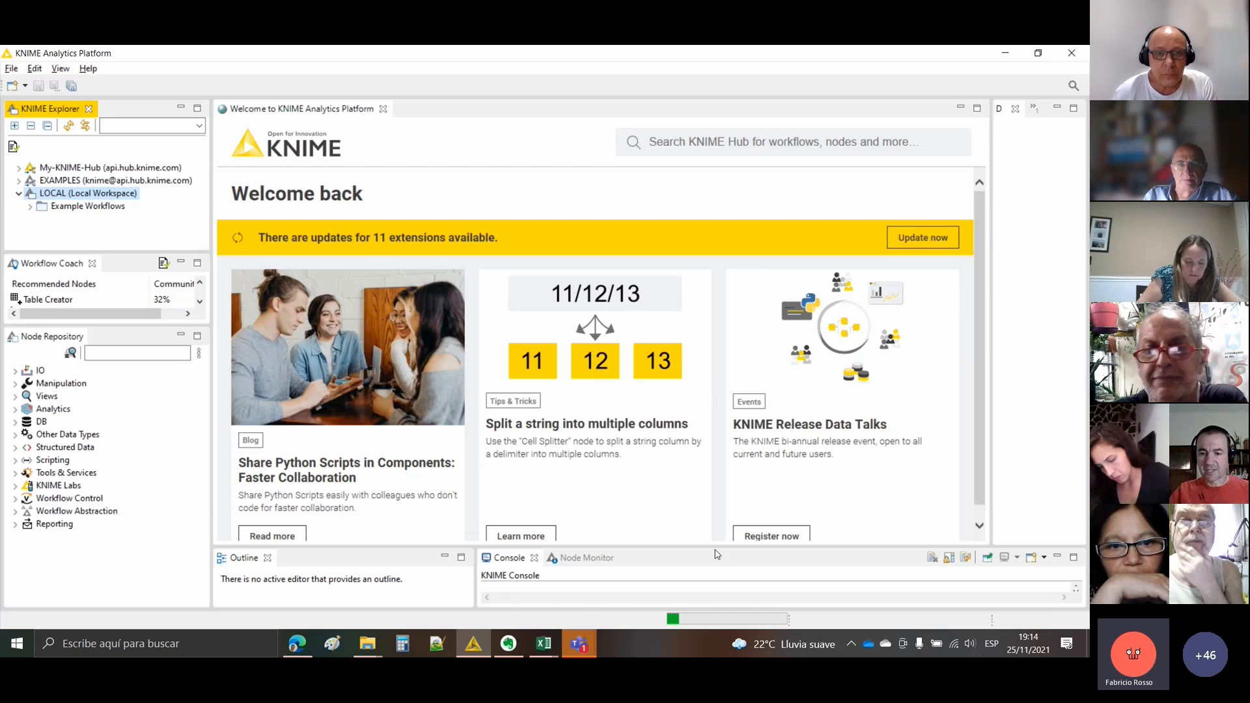
{"action": "left_click_drag", "start_coordinate": [705, 546], "coordinate": [699, 467]}
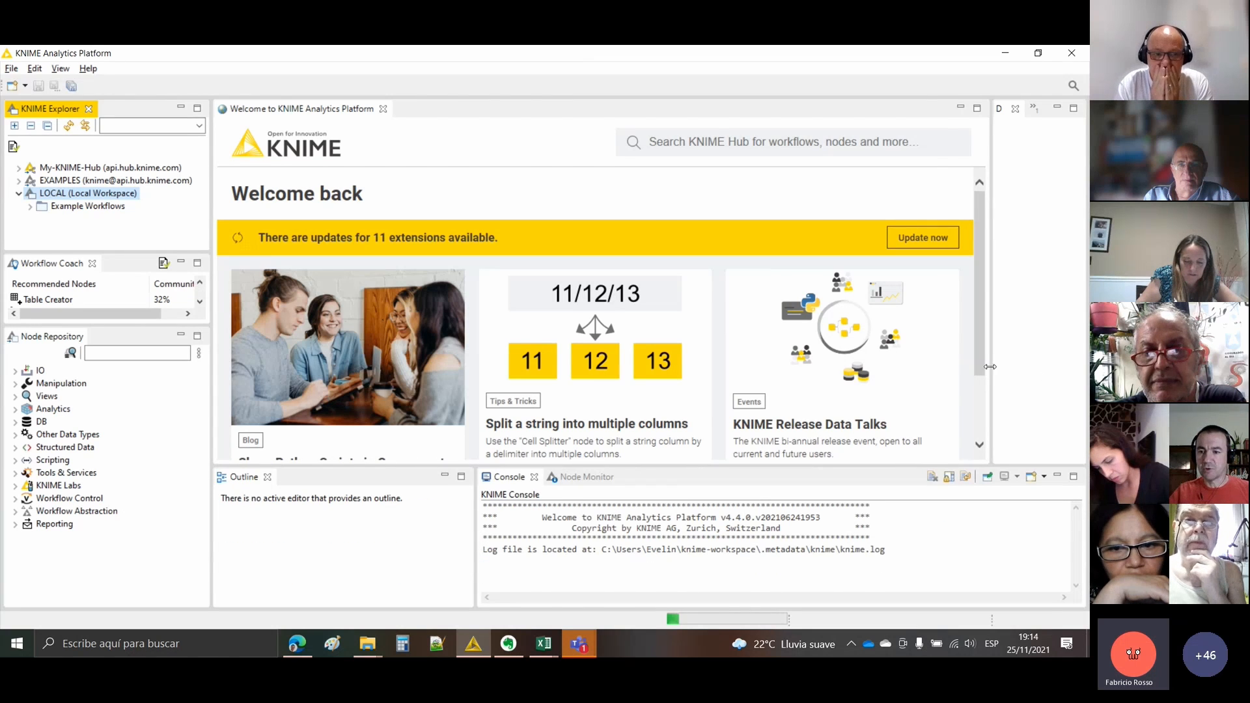
{"action": "left_click_drag", "start_coordinate": [990, 368], "coordinate": [928, 359]}
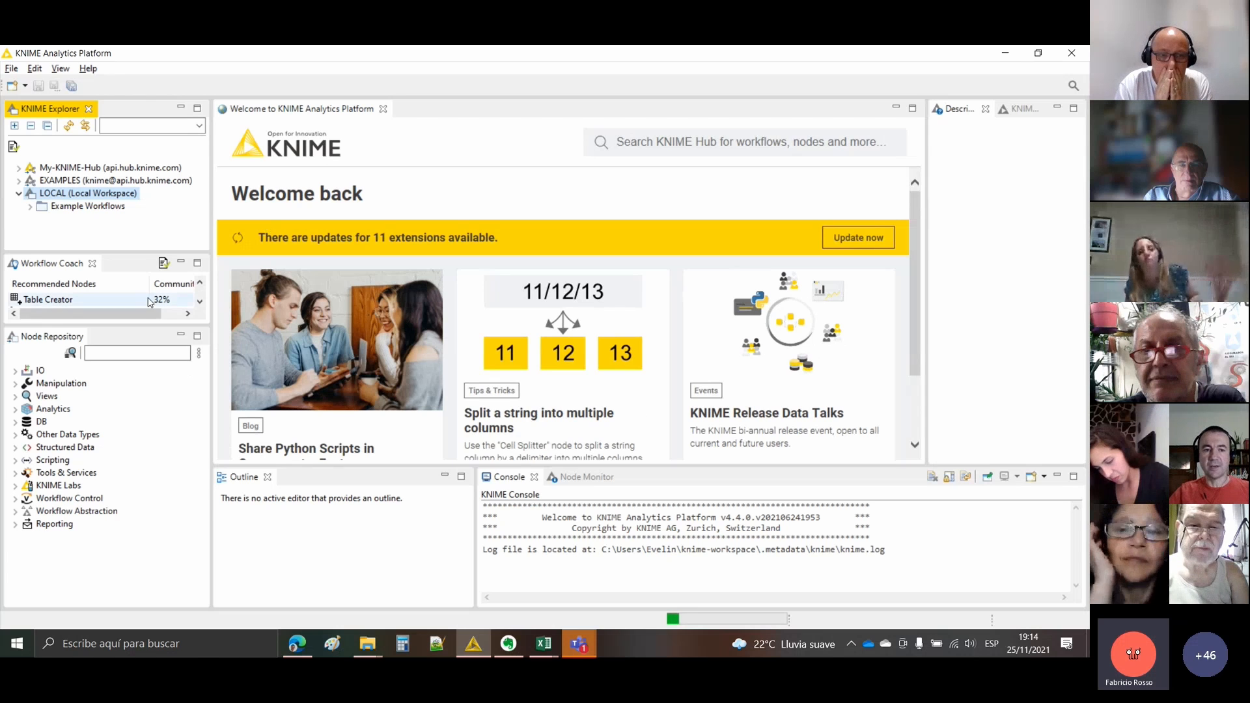
{"action": "left_click_drag", "start_coordinate": [146, 324], "coordinate": [147, 409]}
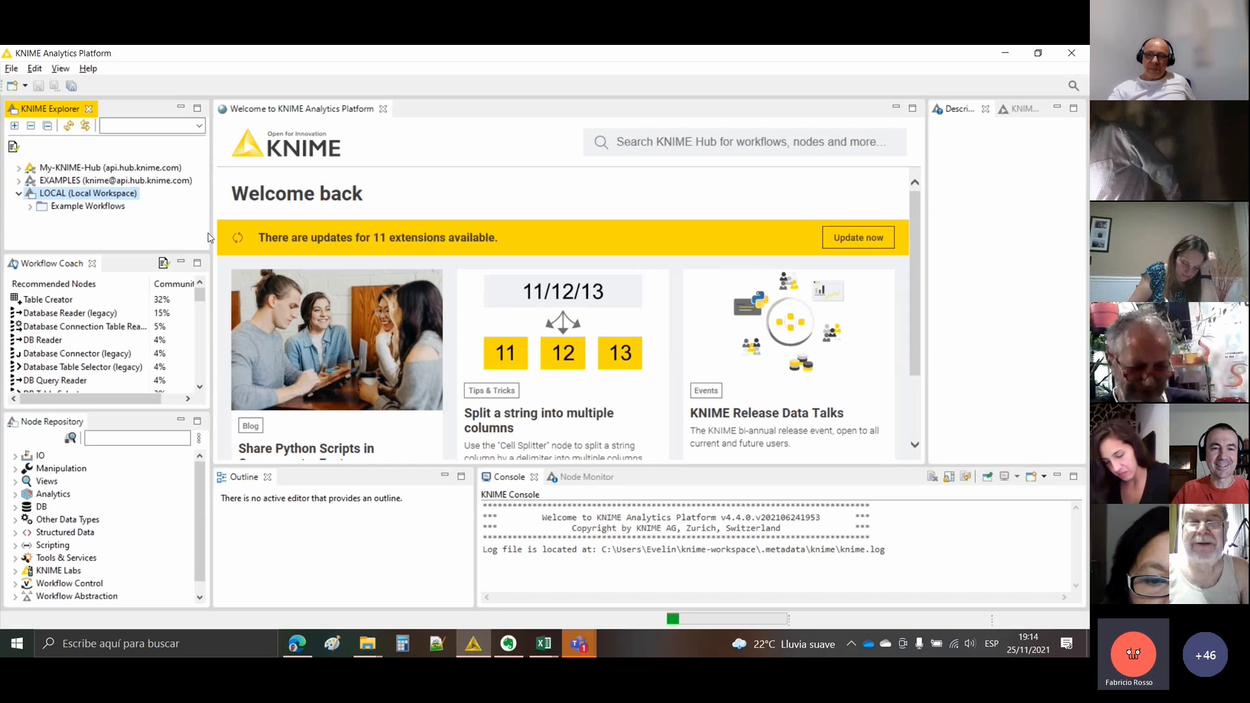
{"action": "left_click_drag", "start_coordinate": [216, 232], "coordinate": [245, 234]}
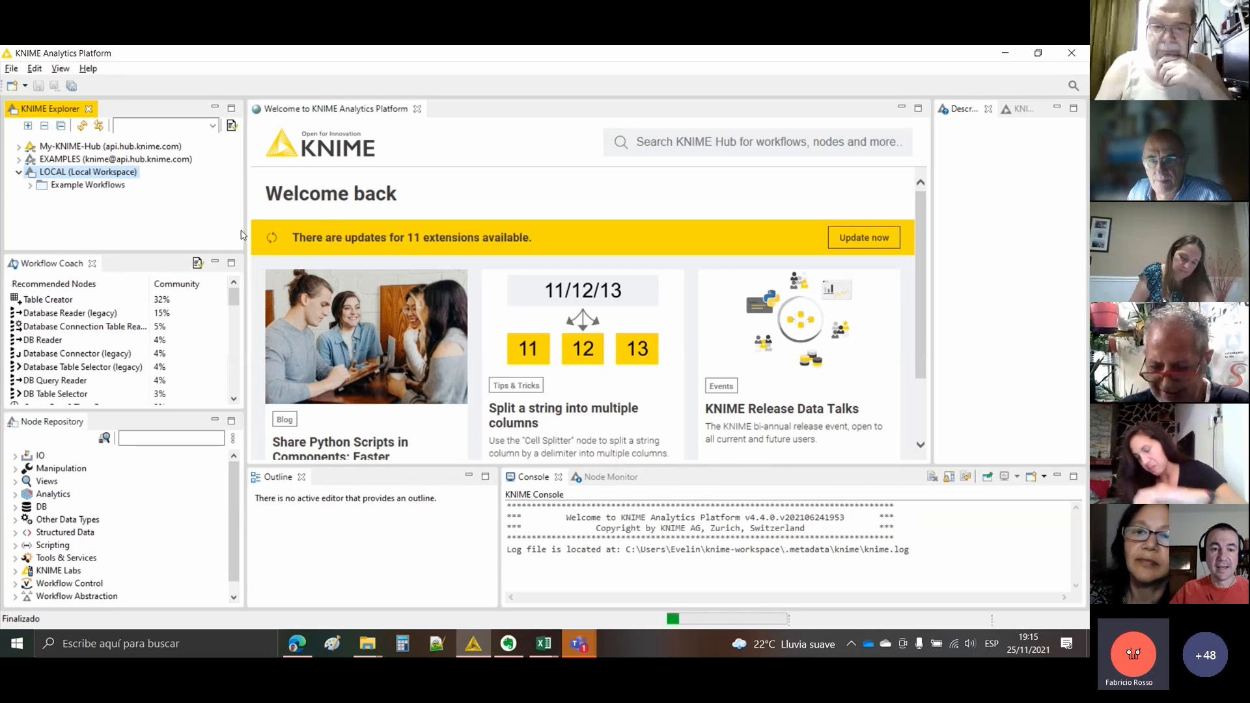
- Narrow the KNIME Explorer column and the Description area to give the central editor more width
{"action": "left_click_drag", "start_coordinate": [245, 233], "coordinate": [210, 228]}
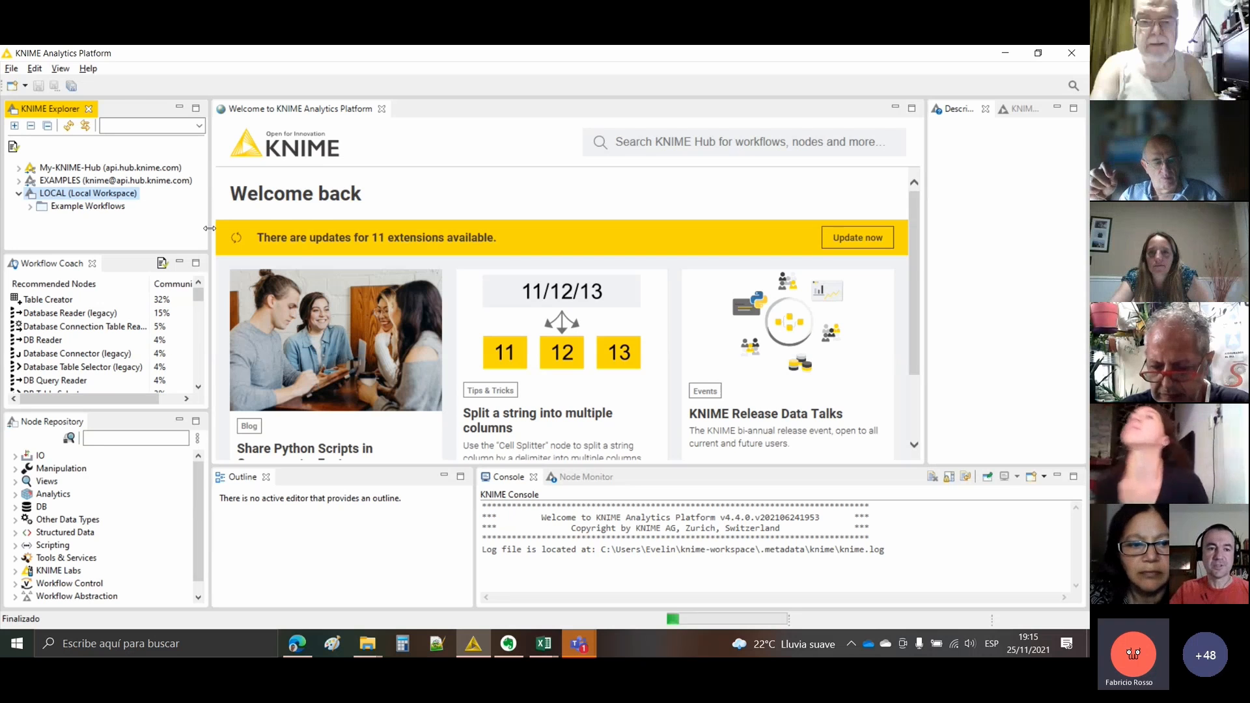
{"action": "left_click_drag", "start_coordinate": [210, 228], "coordinate": [224, 228]}
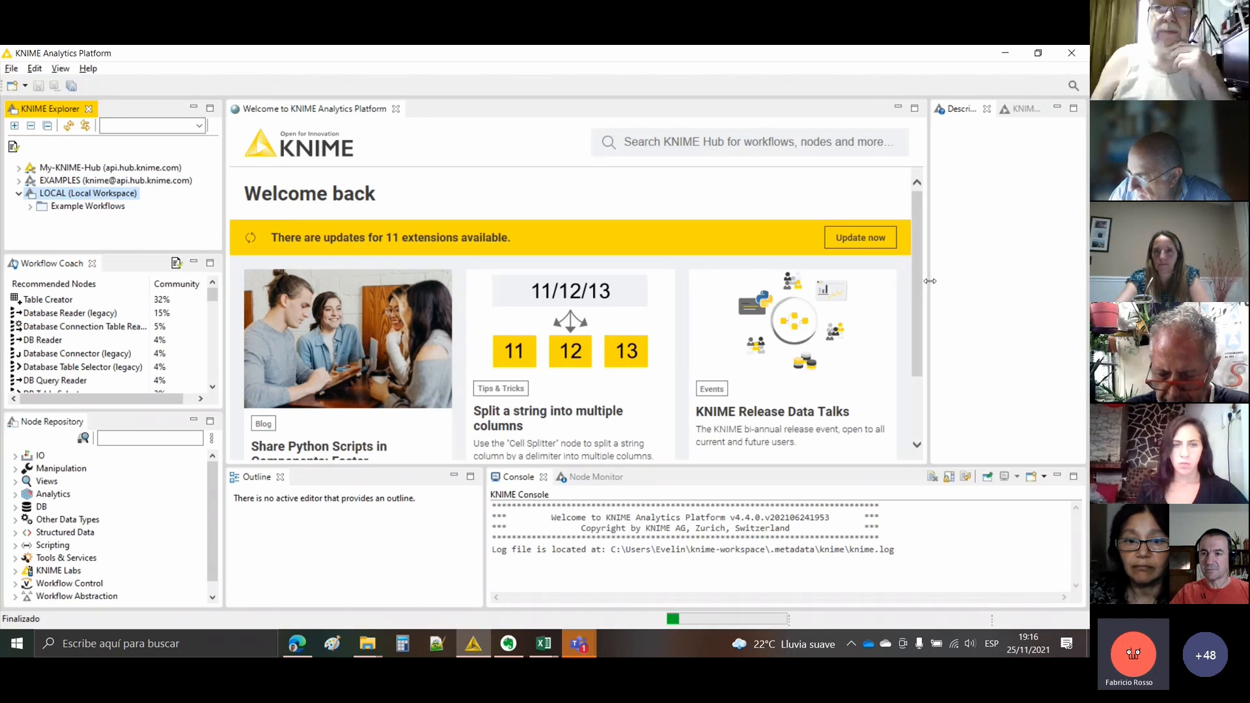
{"action": "left_click_drag", "start_coordinate": [930, 281], "coordinate": [1063, 264]}
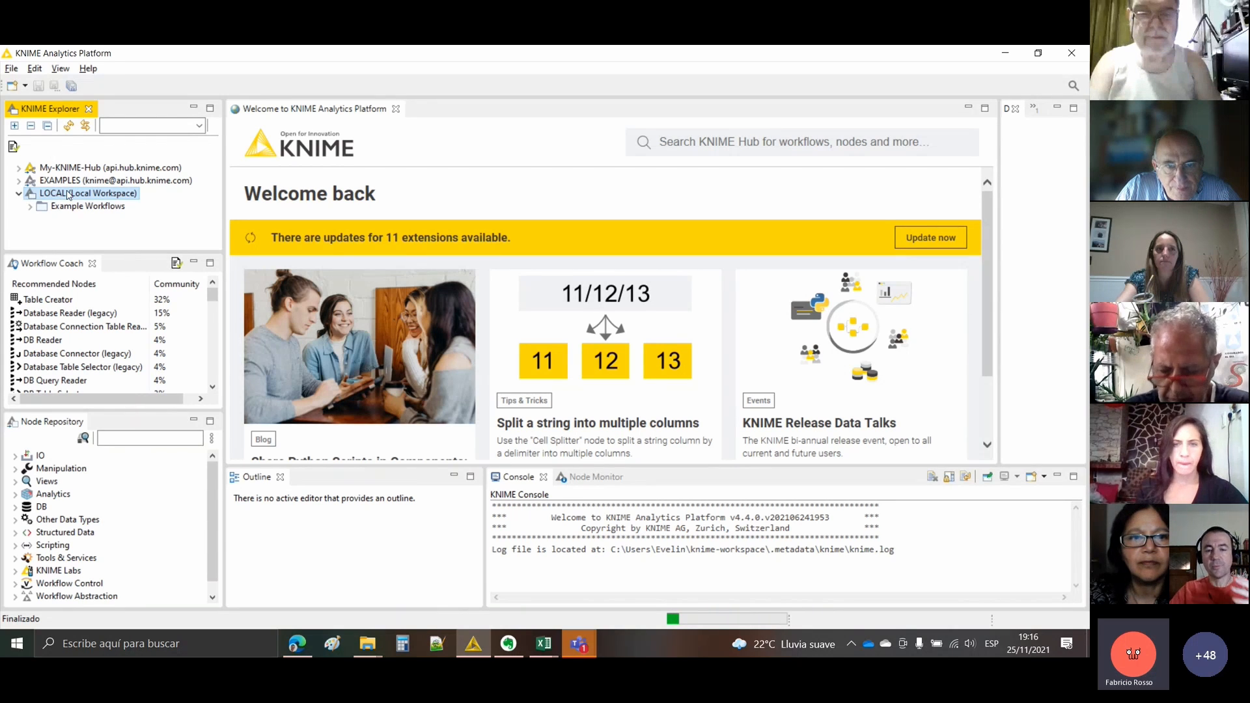
- Create a workflow group named TD in the LOCAL workspace, enlarging the KNIME Explorer and collapsing Example Workflows to reveal it
{"action": "left_click", "coordinate": [15, 126]}
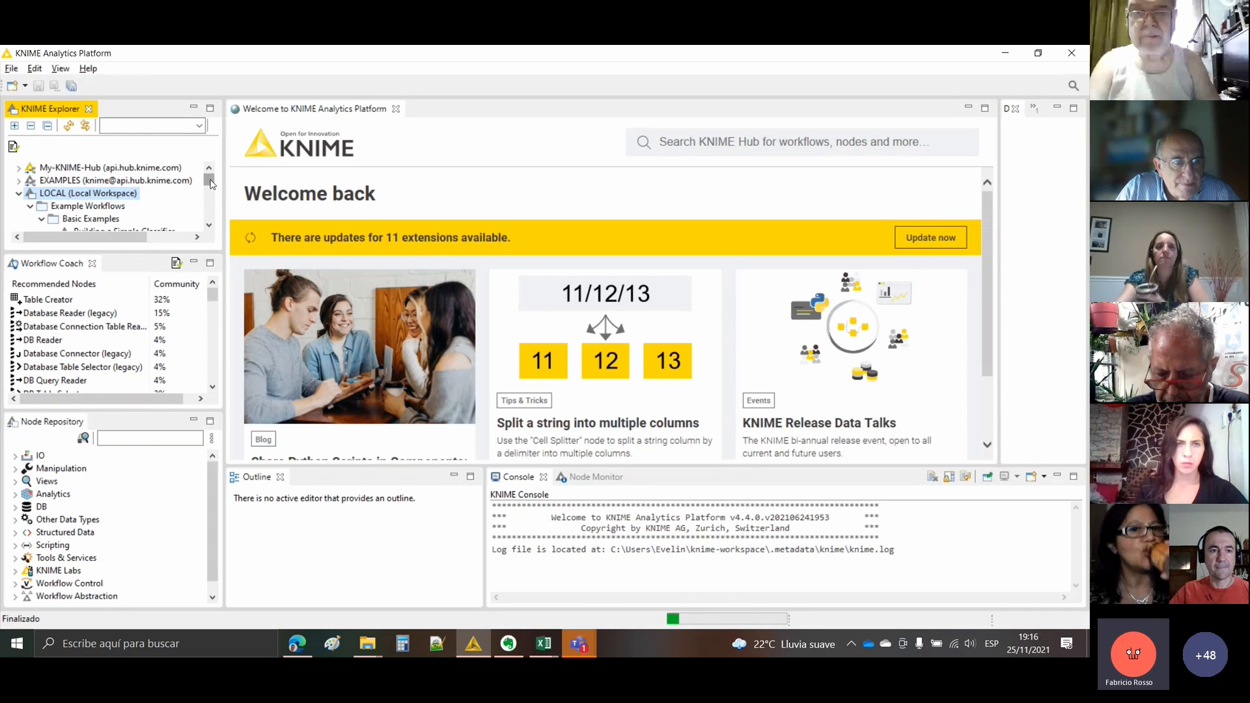
{"action": "left_click_drag", "start_coordinate": [211, 184], "coordinate": [212, 184]}
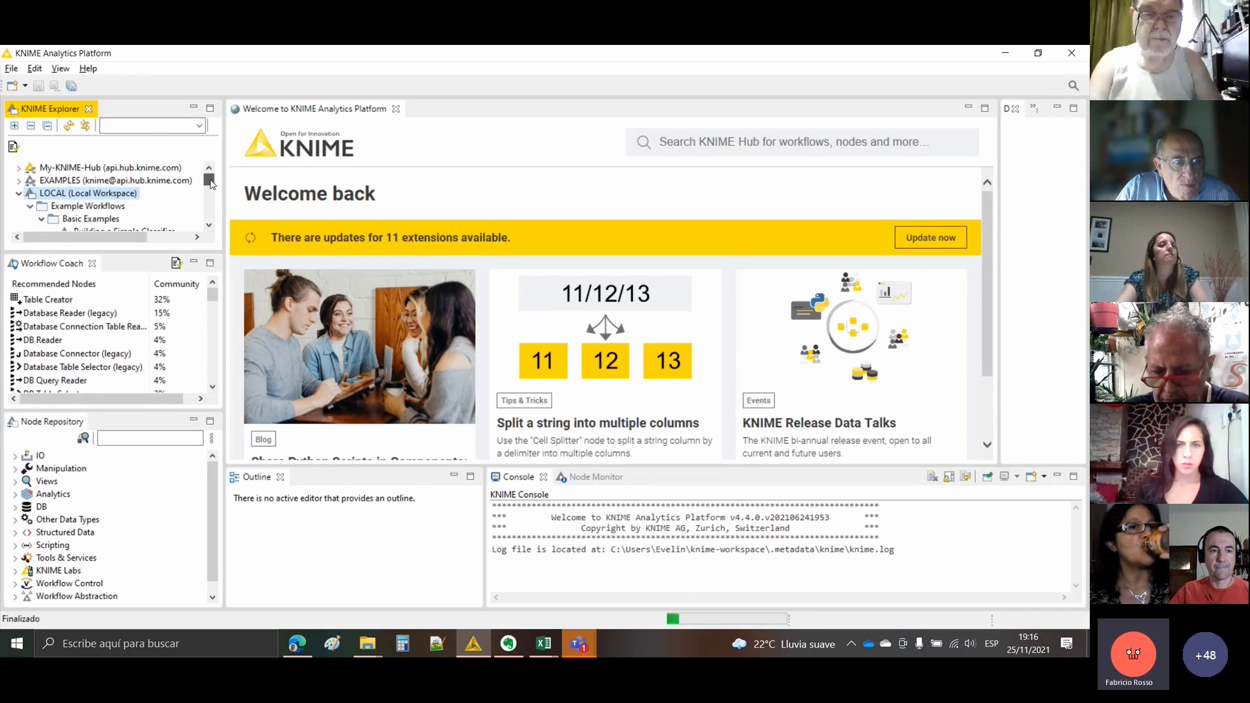
{"action": "left_click", "coordinate": [26, 88]}
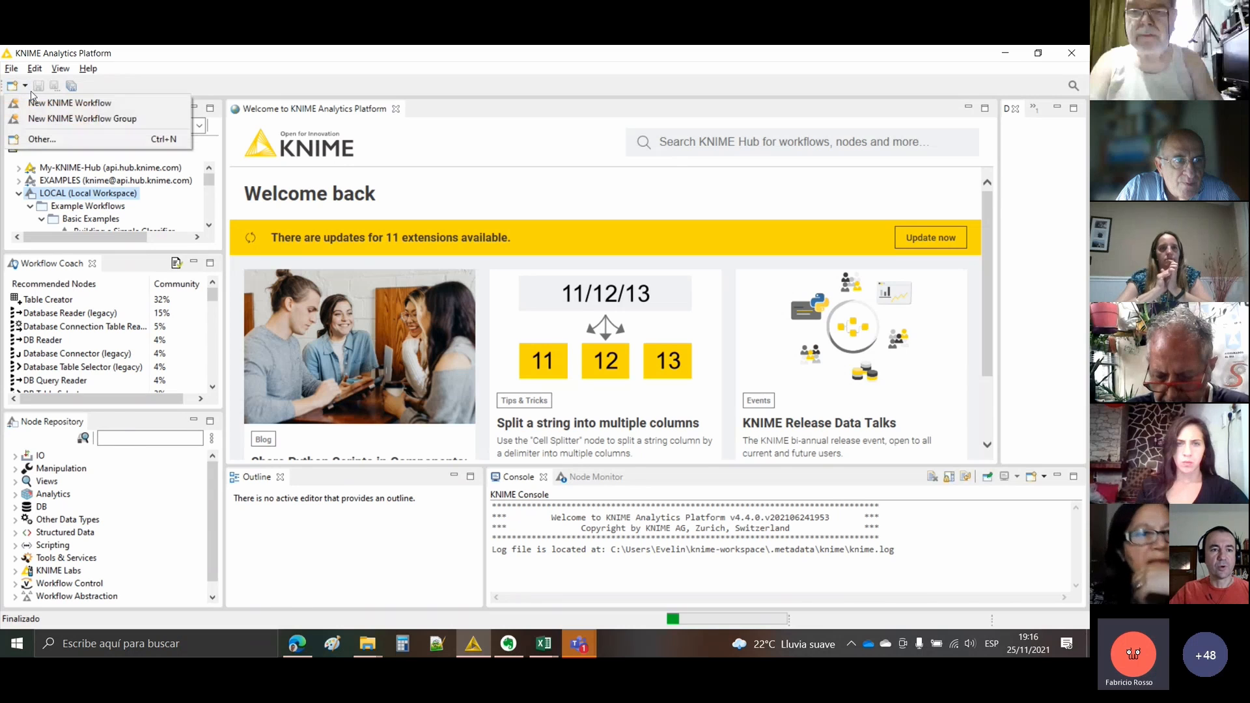
{"action": "left_click", "coordinate": [90, 119]}
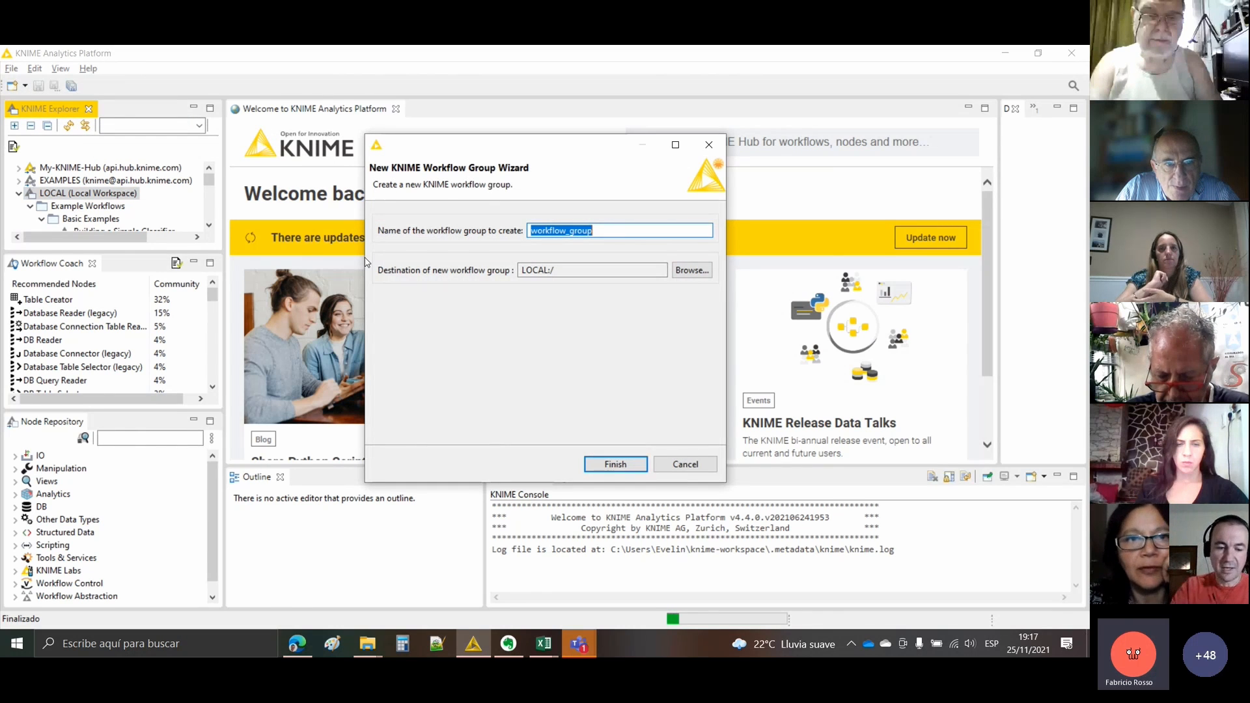
{"action": "type", "text": "TD"}
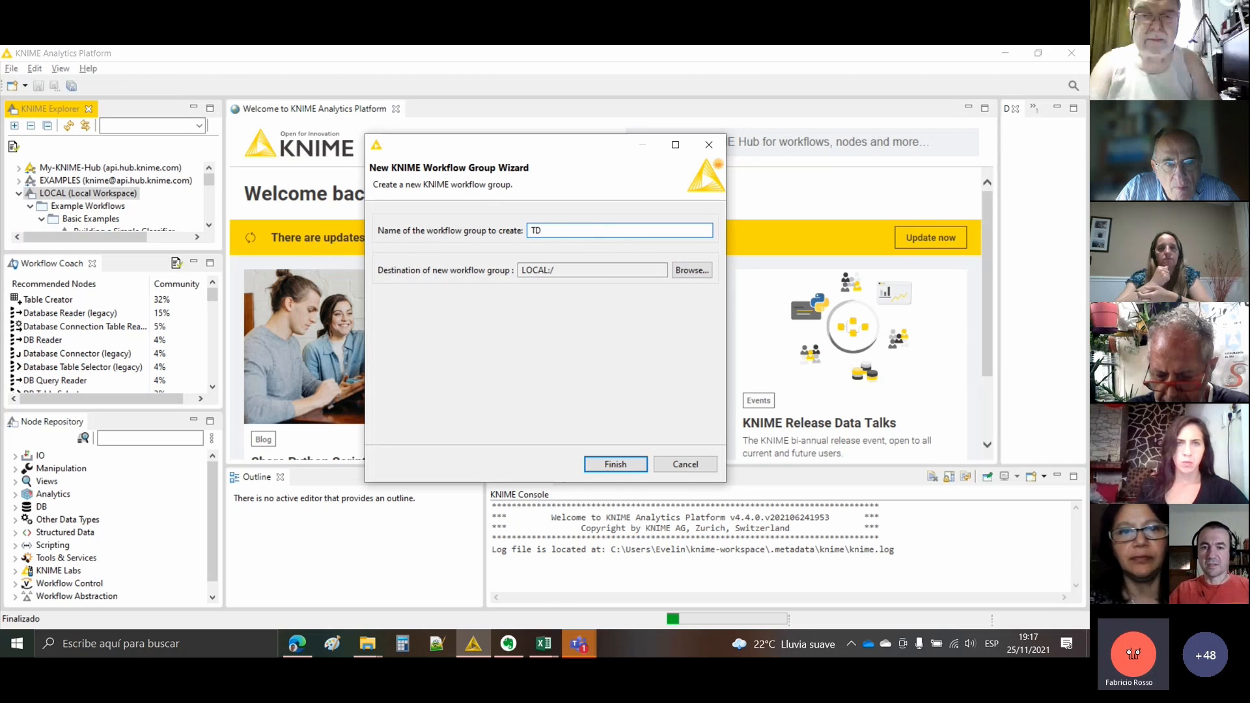
{"action": "left_click", "coordinate": [618, 464]}
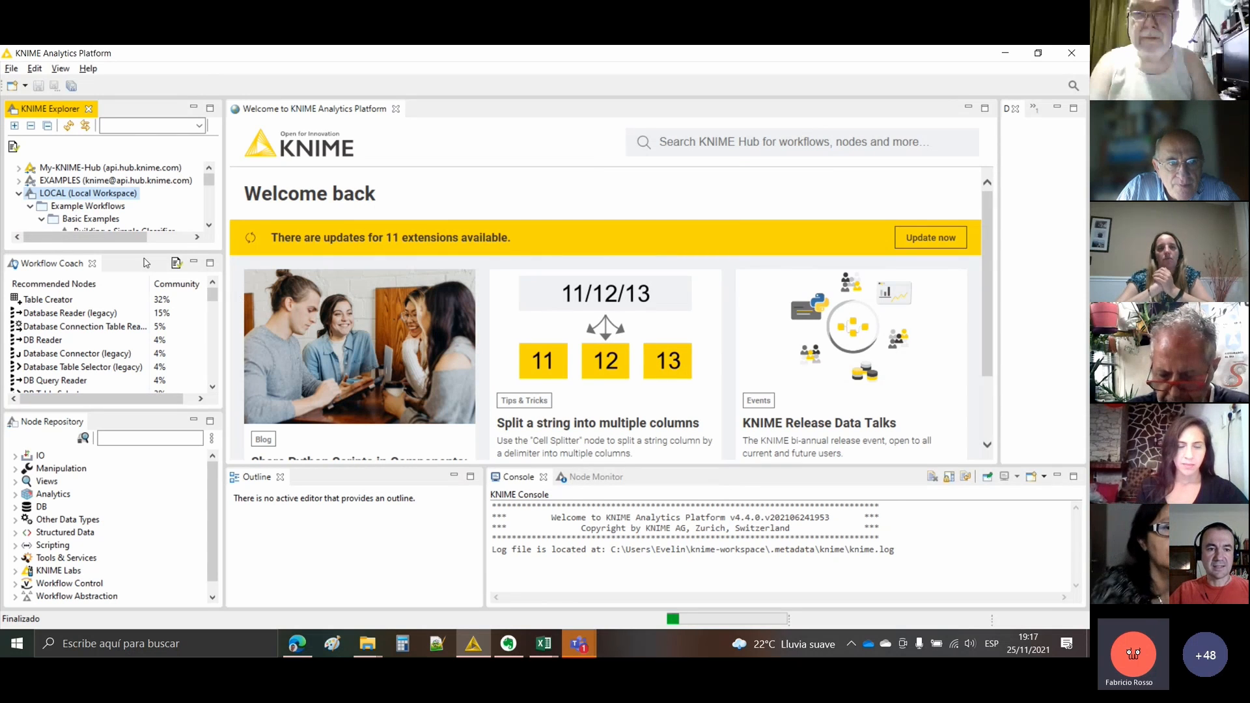
{"action": "left_click_drag", "start_coordinate": [154, 253], "coordinate": [155, 319]}
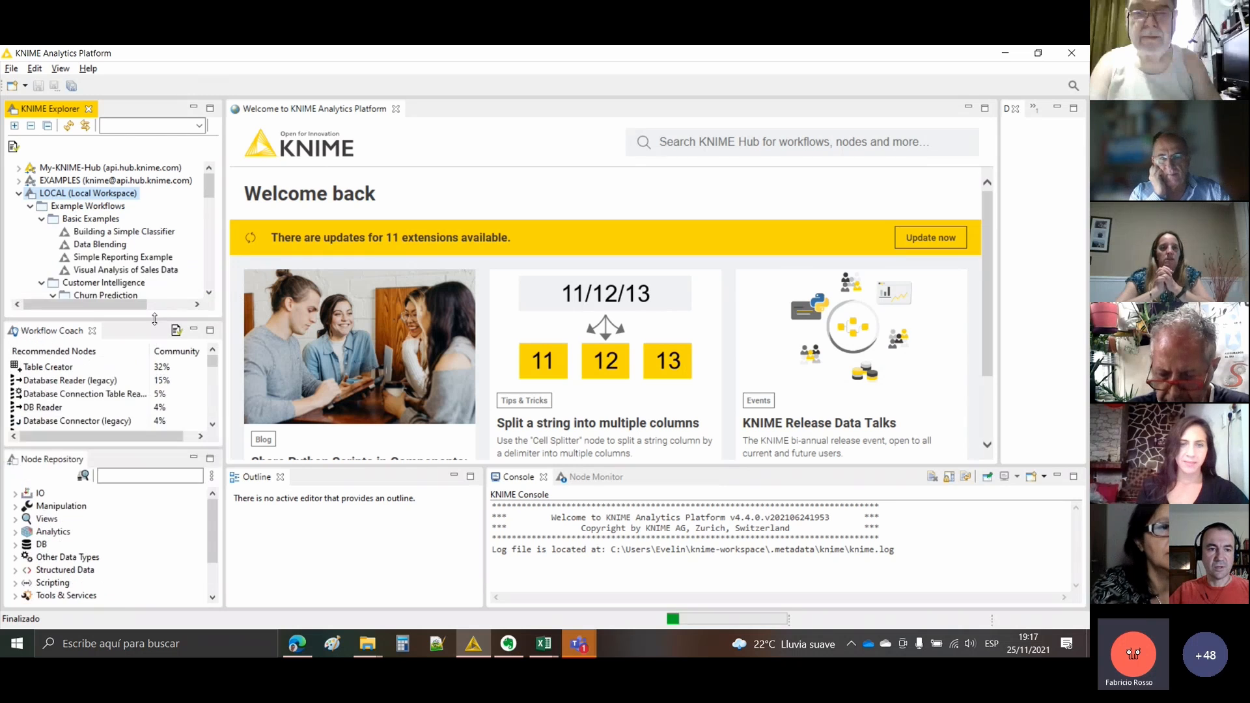
{"action": "left_click", "coordinate": [30, 206]}
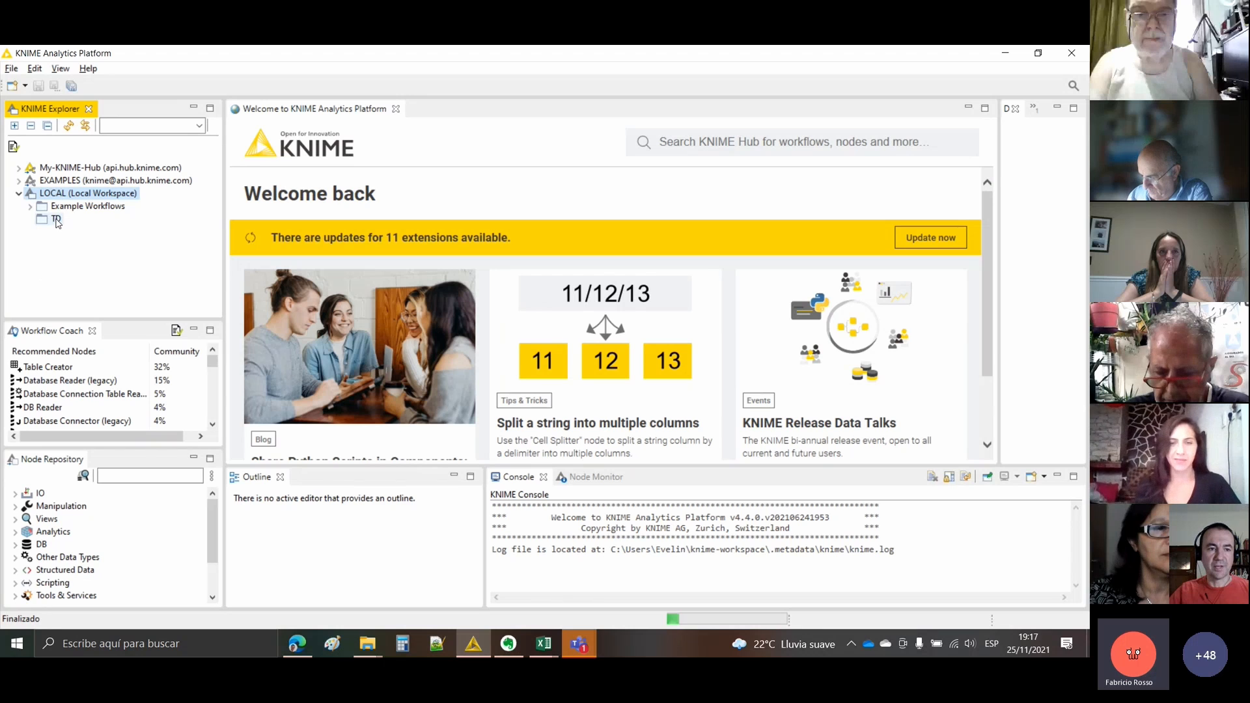
- Create a new KNIME workflow named precios_productos inside the TD workflow group
{"action": "left_click", "coordinate": [57, 222]}
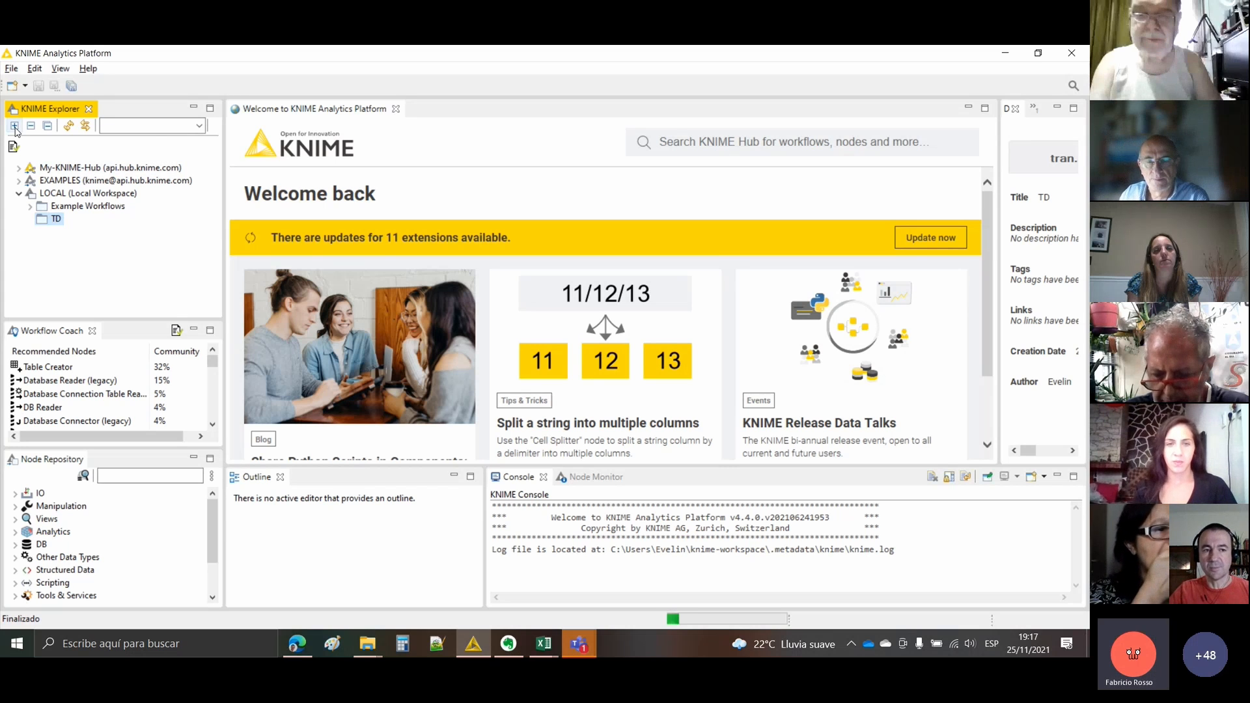
{"action": "left_click", "coordinate": [26, 85]}
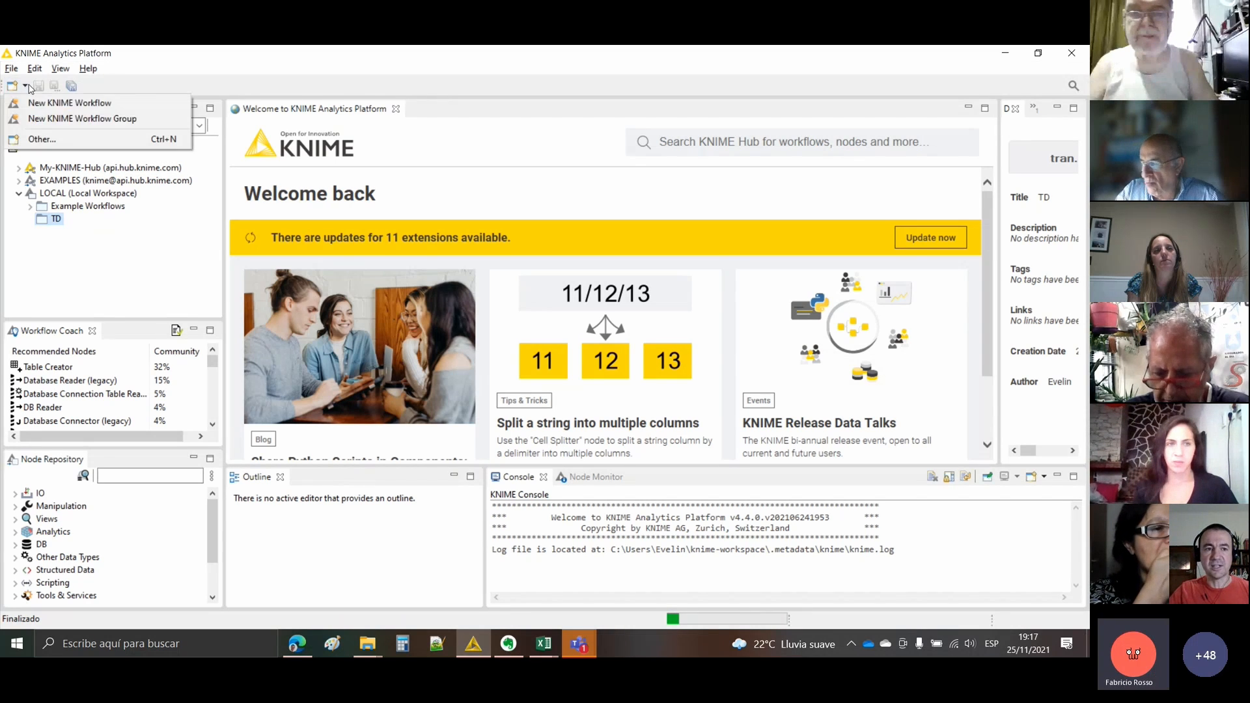
{"action": "left_click", "coordinate": [90, 105]}
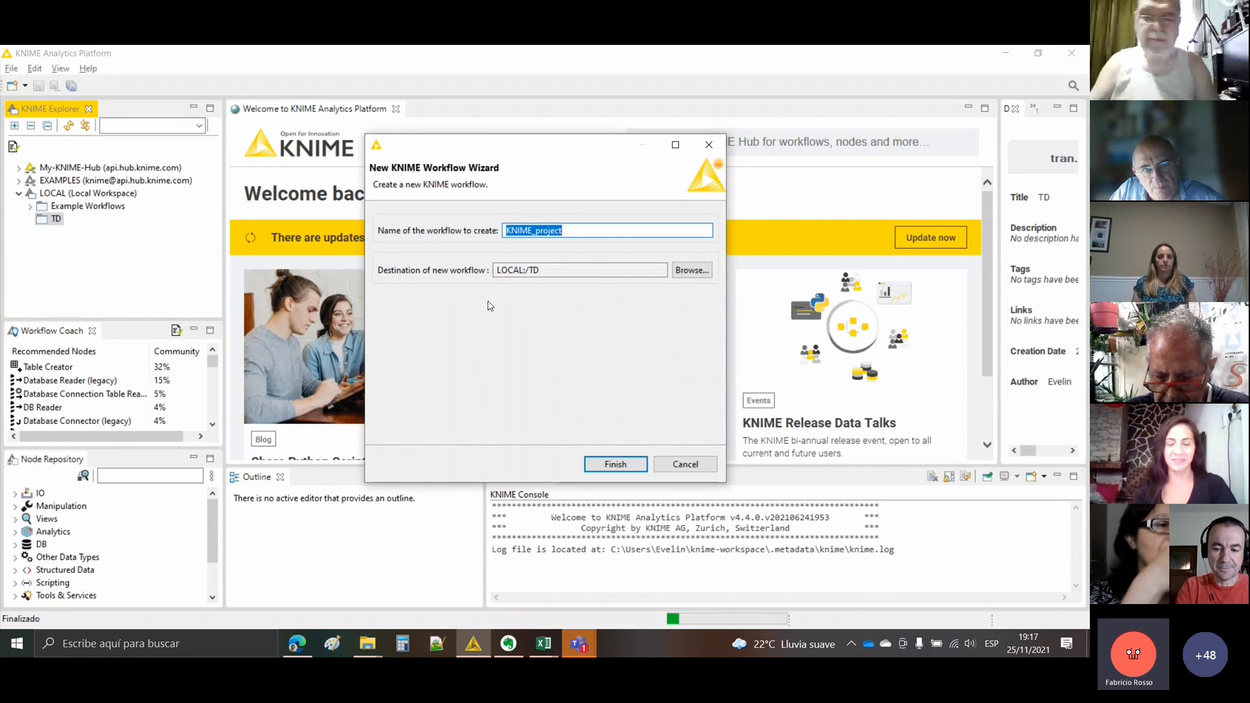
{"action": "type", "text": "preci"}
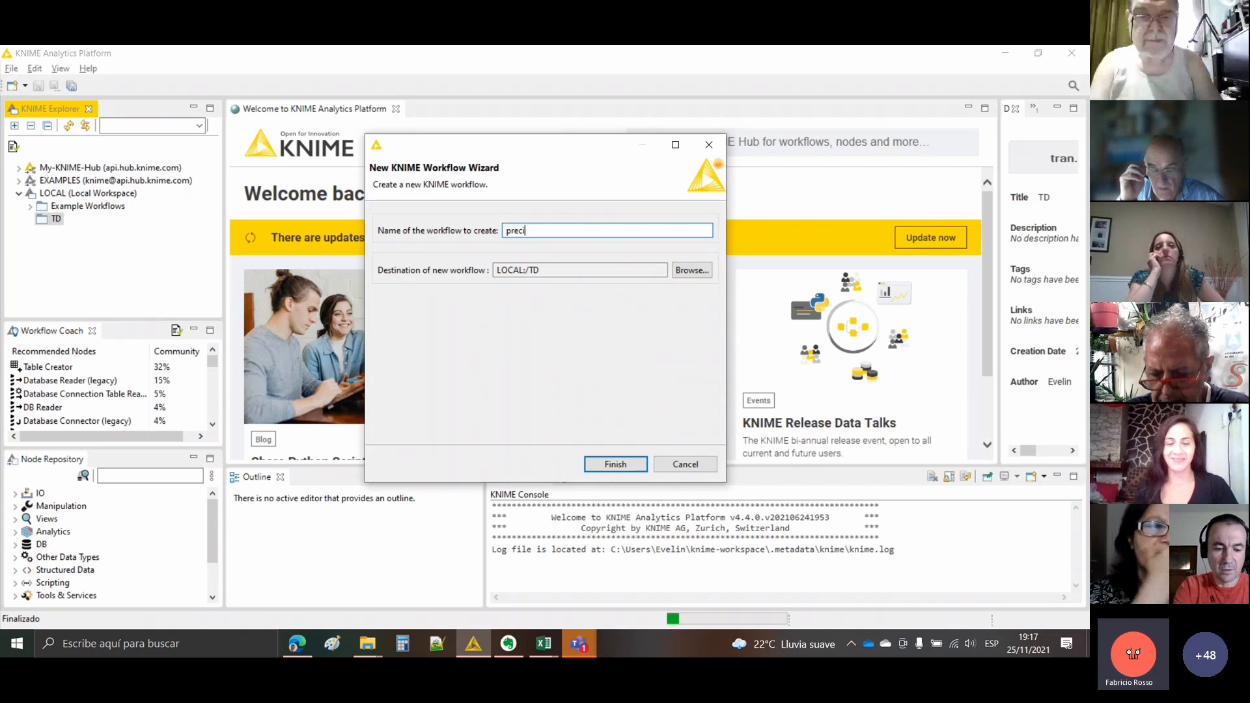
{"action": "type", "text": "os_produ"}
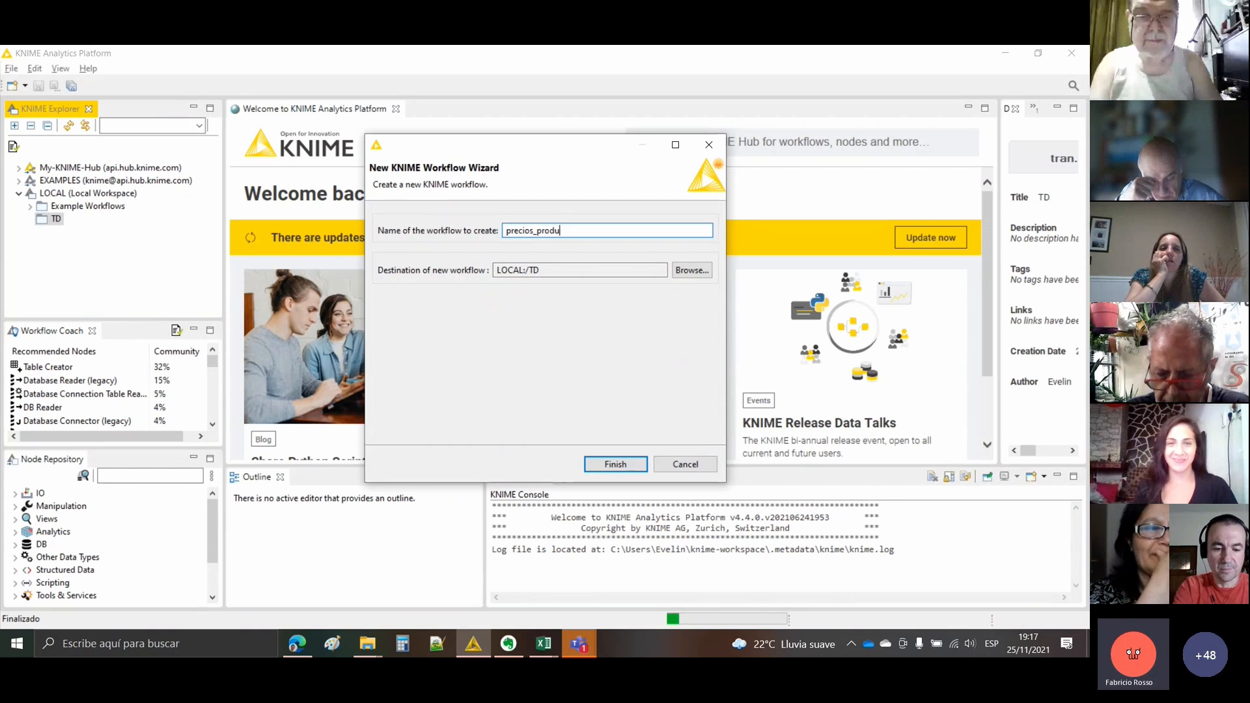
{"action": "type", "text": "ctos"}
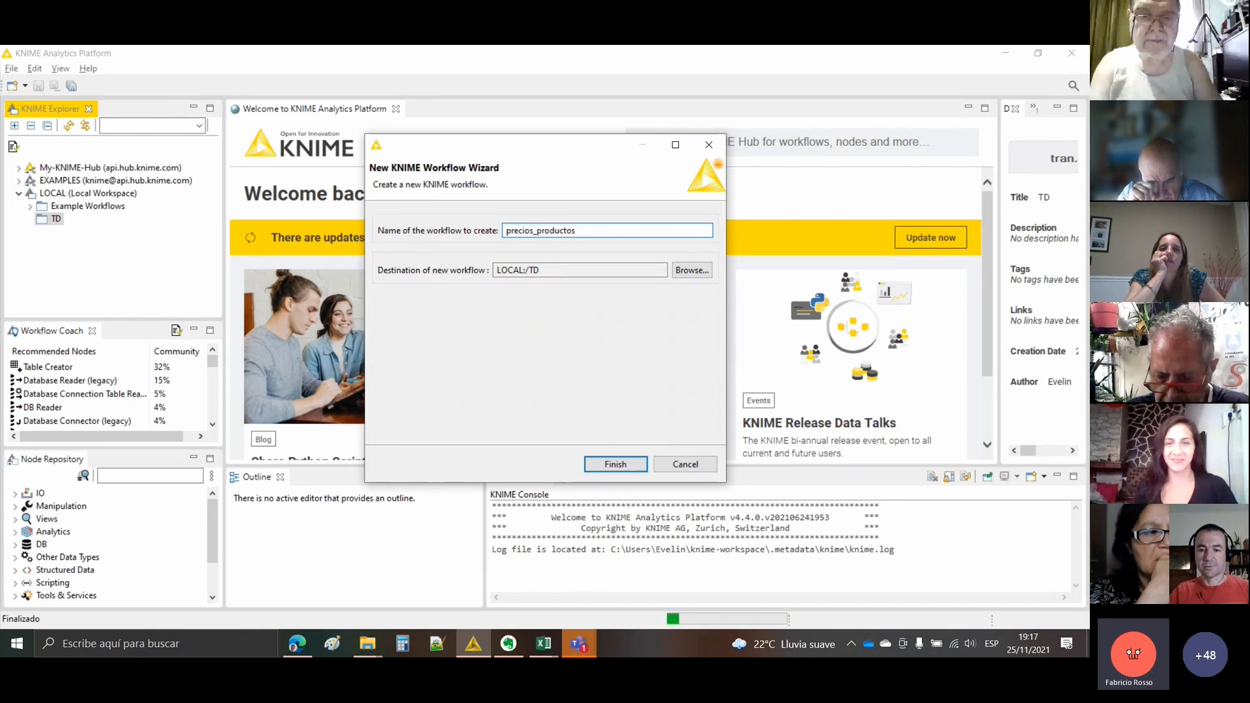
{"action": "left_click", "coordinate": [616, 465]}
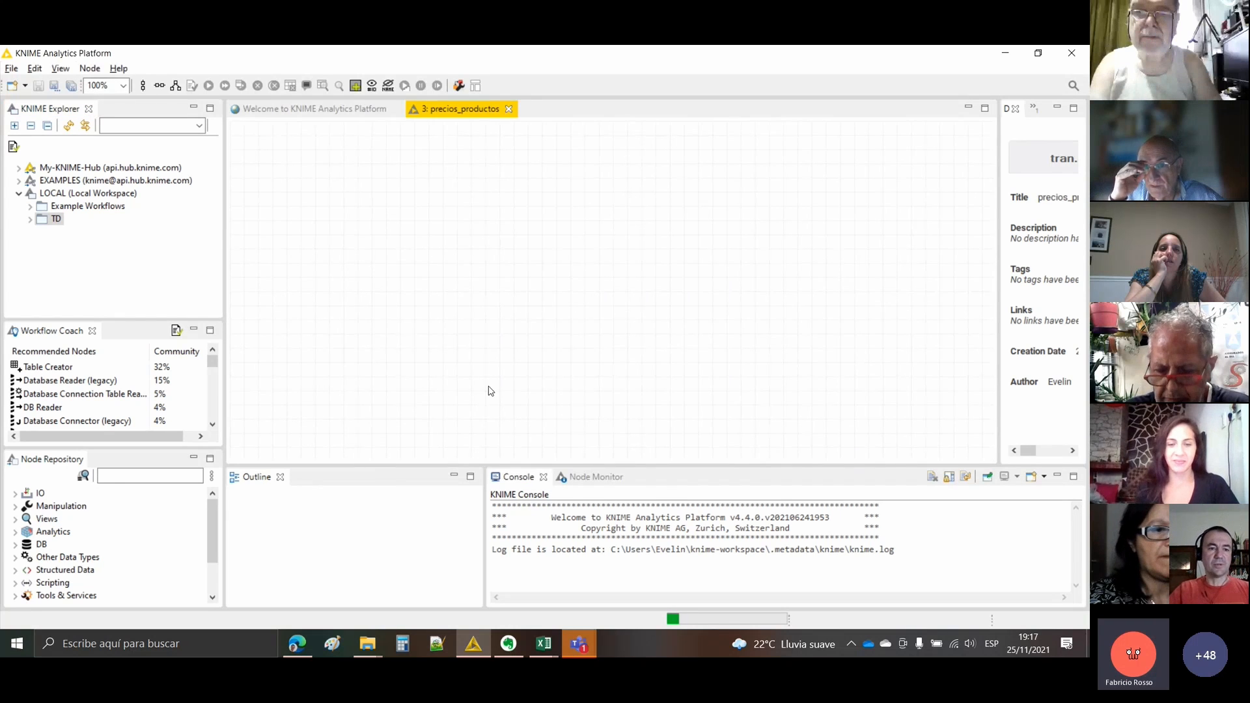
- Expand the TD group, select the precios_productos workflow, and shrink the Console area to enlarge the workflow canvas
{"action": "left_click", "coordinate": [32, 222]}
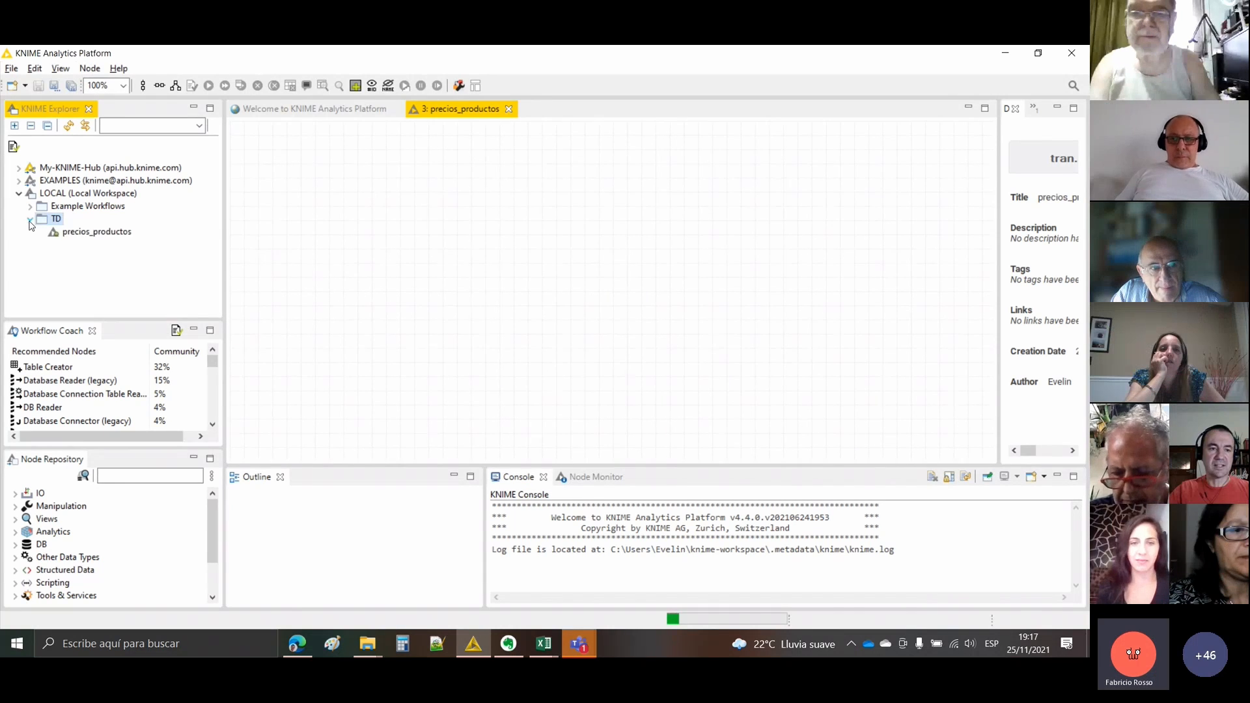
{"action": "left_click", "coordinate": [77, 236]}
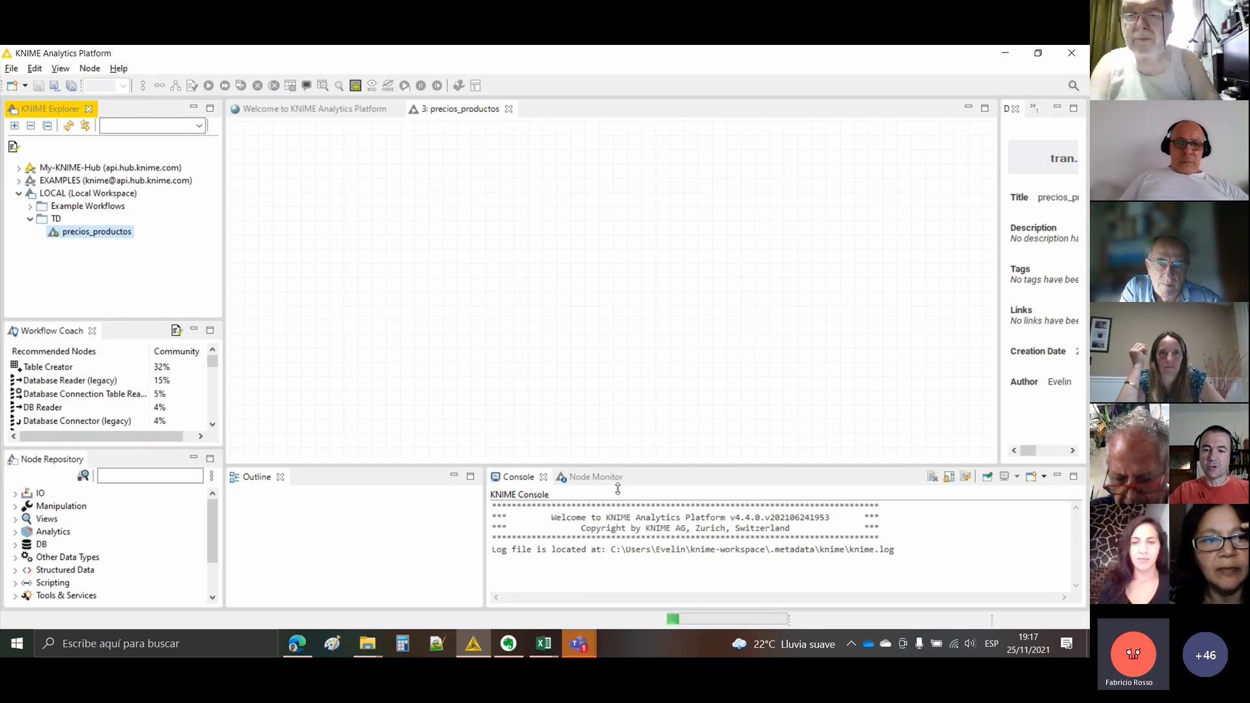
{"action": "left_click_drag", "start_coordinate": [618, 489], "coordinate": [617, 529]}
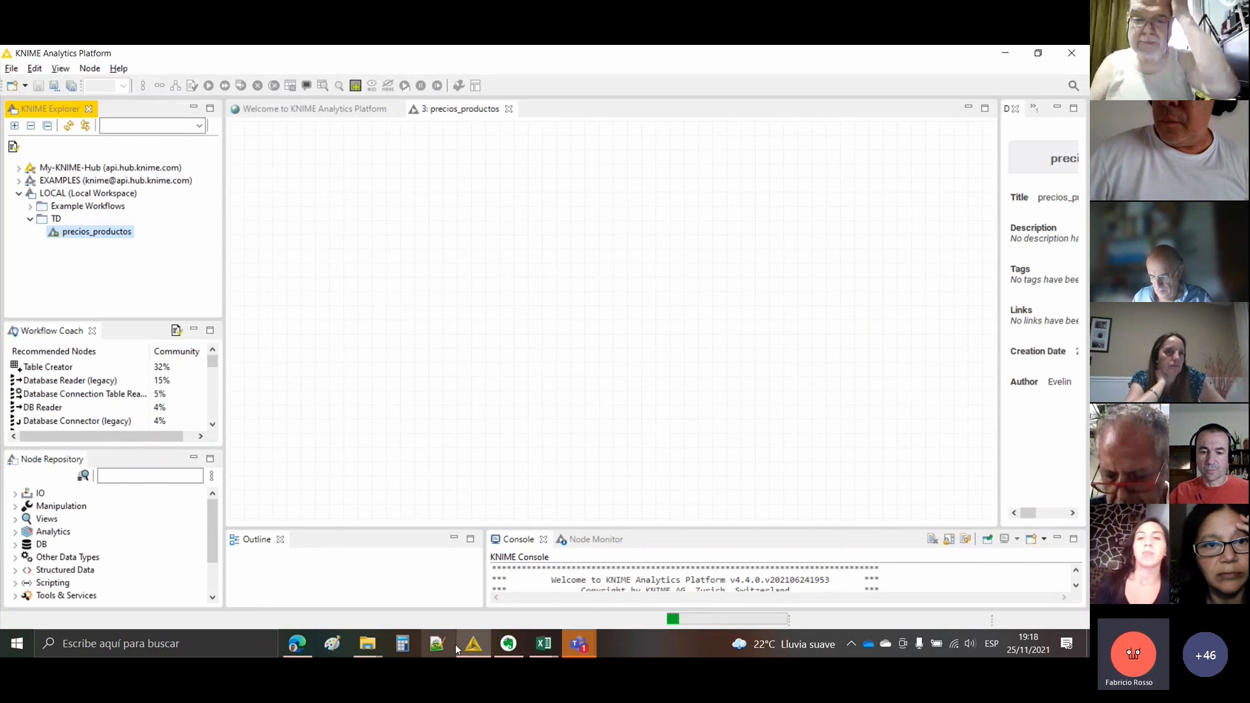
- Show the Libro1 sales table in Excel and view Train_UWu5bXk.csv from the knime folder in Notepad++, closing the file when done
{"action": "left_click", "coordinate": [541, 650]}
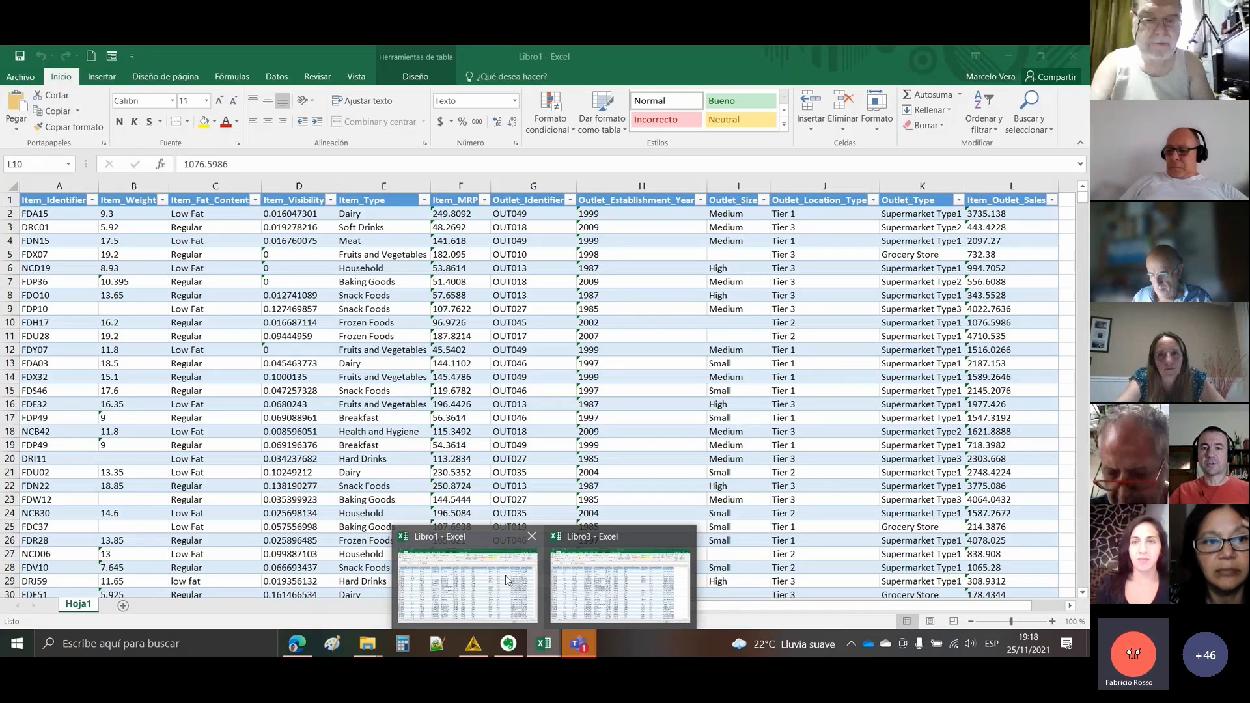
{"action": "left_click", "coordinate": [508, 580]}
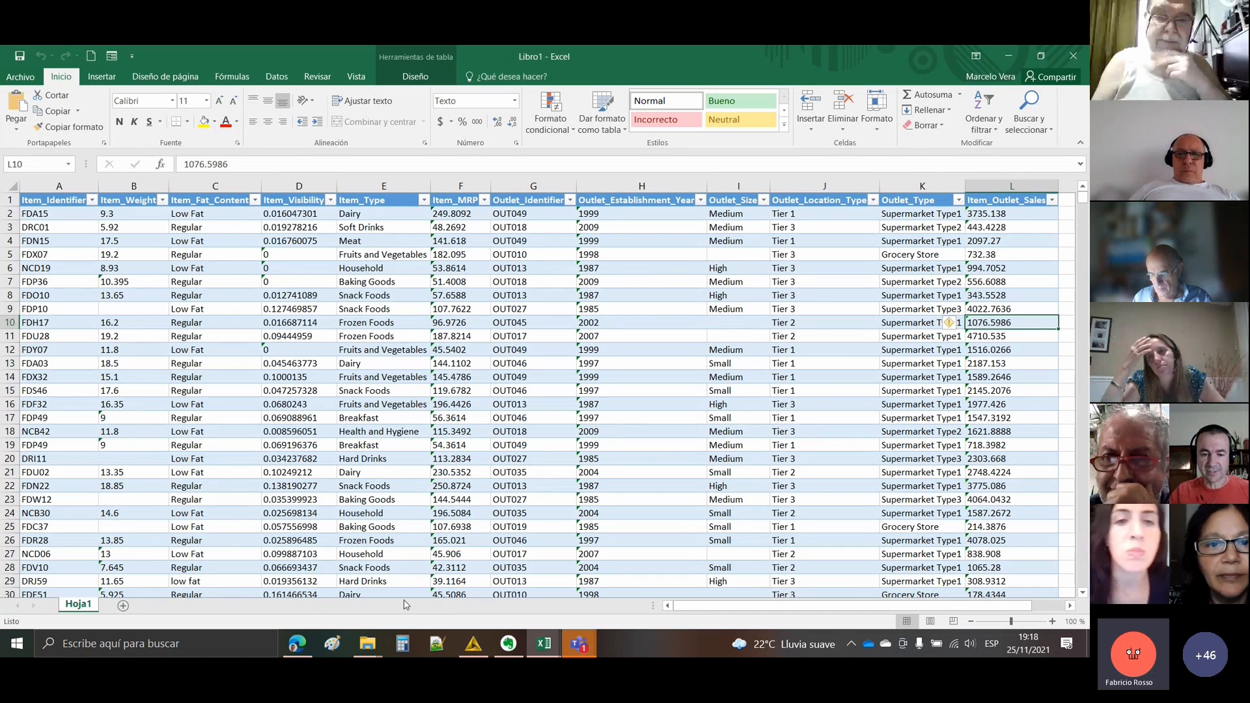
{"action": "left_click", "coordinate": [367, 644]}
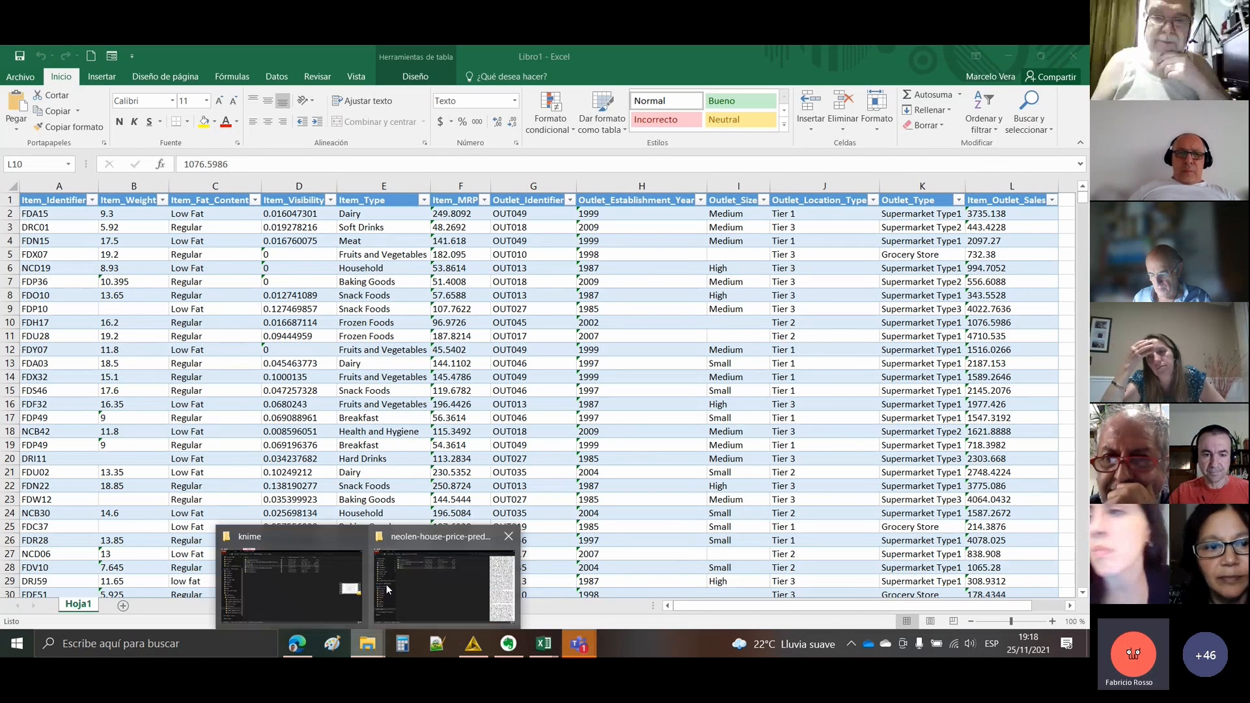
{"action": "left_click", "coordinate": [326, 586]}
{"action": "left_click", "coordinate": [262, 230]}
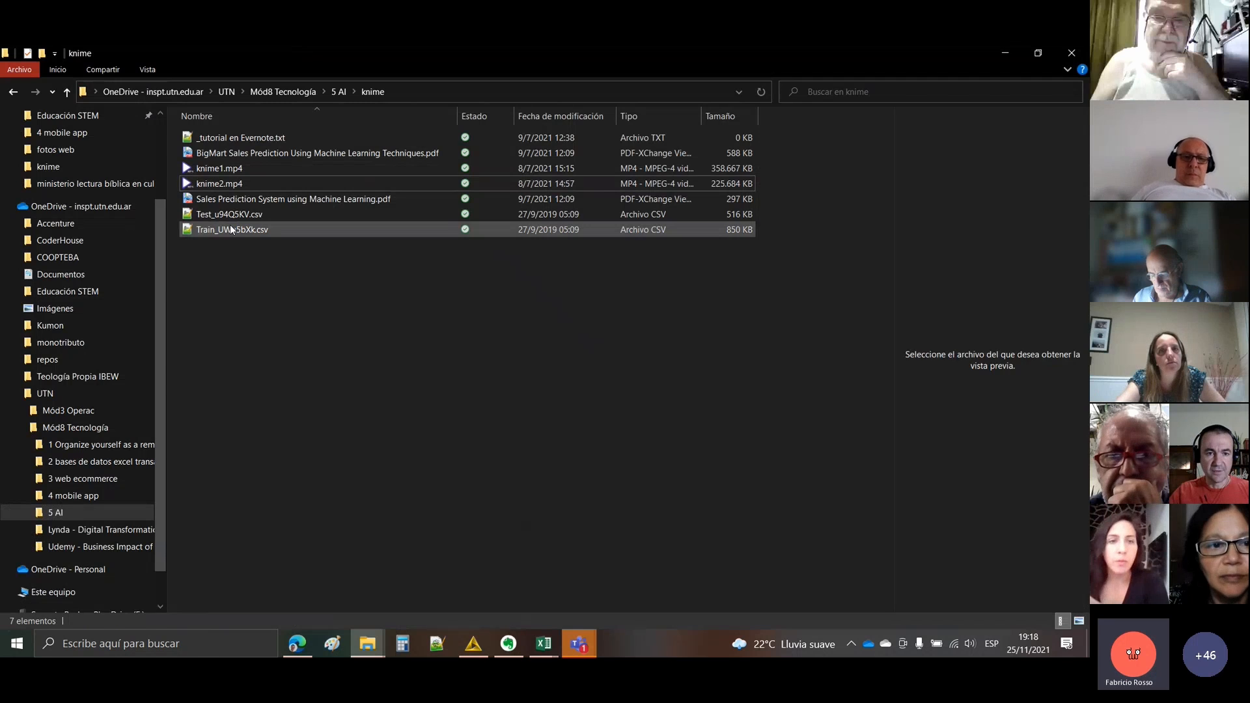
{"action": "left_click", "coordinate": [261, 231]}
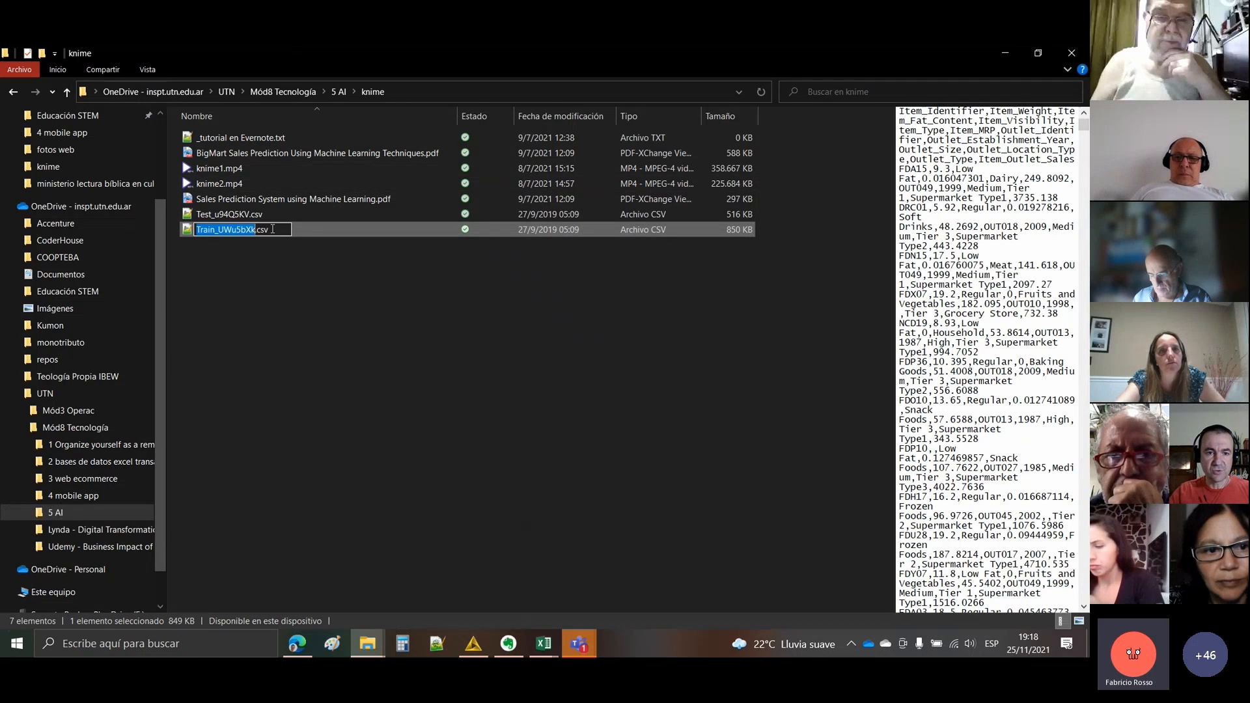
{"action": "left_click", "coordinate": [279, 241]}
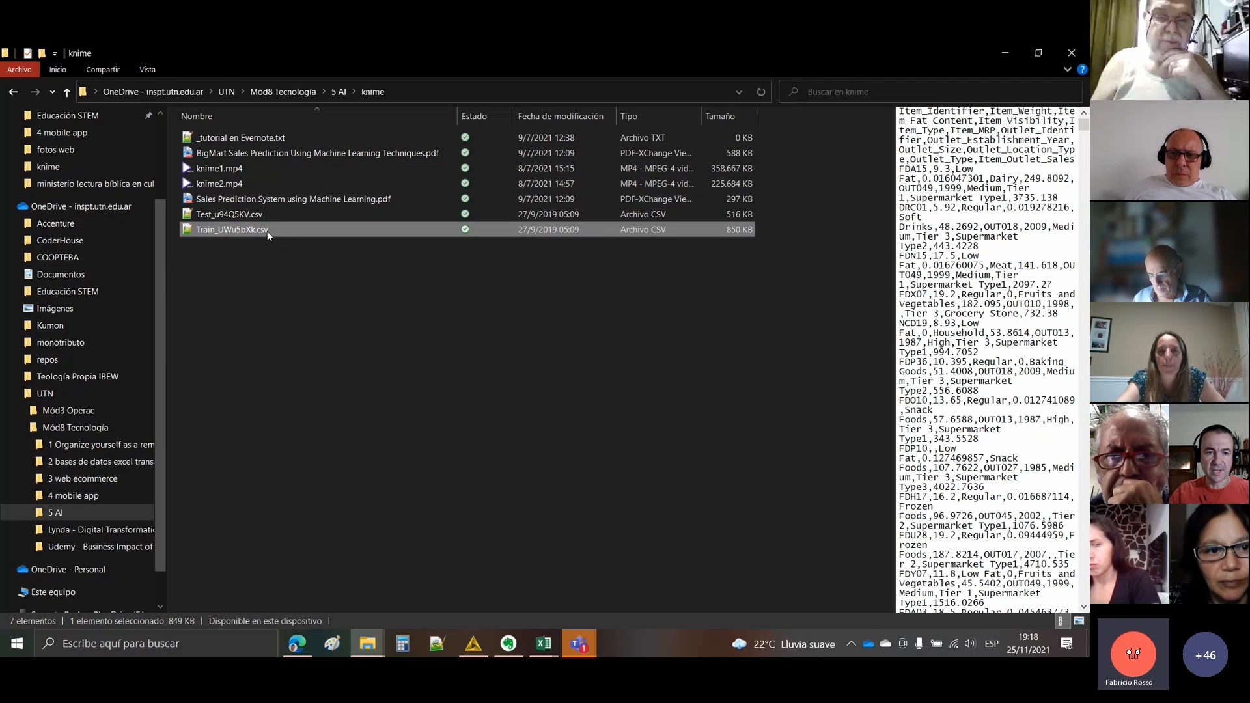
{"action": "double_click", "coordinate": [268, 231]}
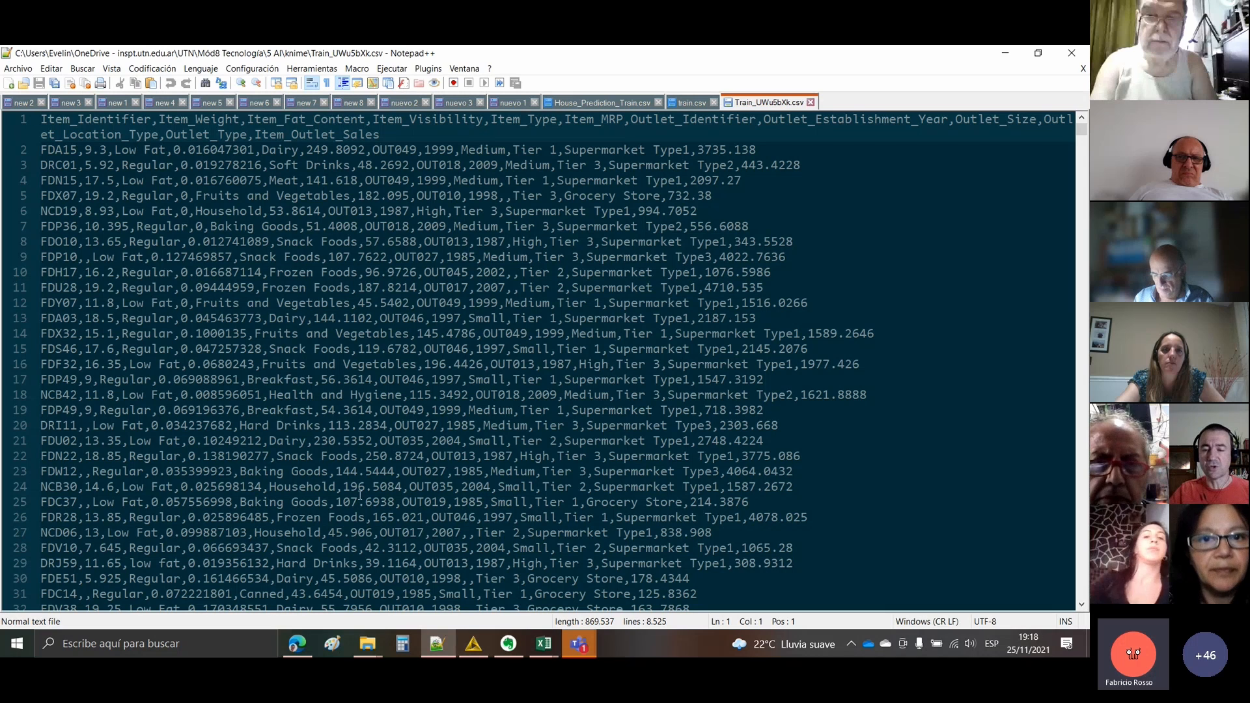
{"action": "left_click", "coordinate": [811, 103]}
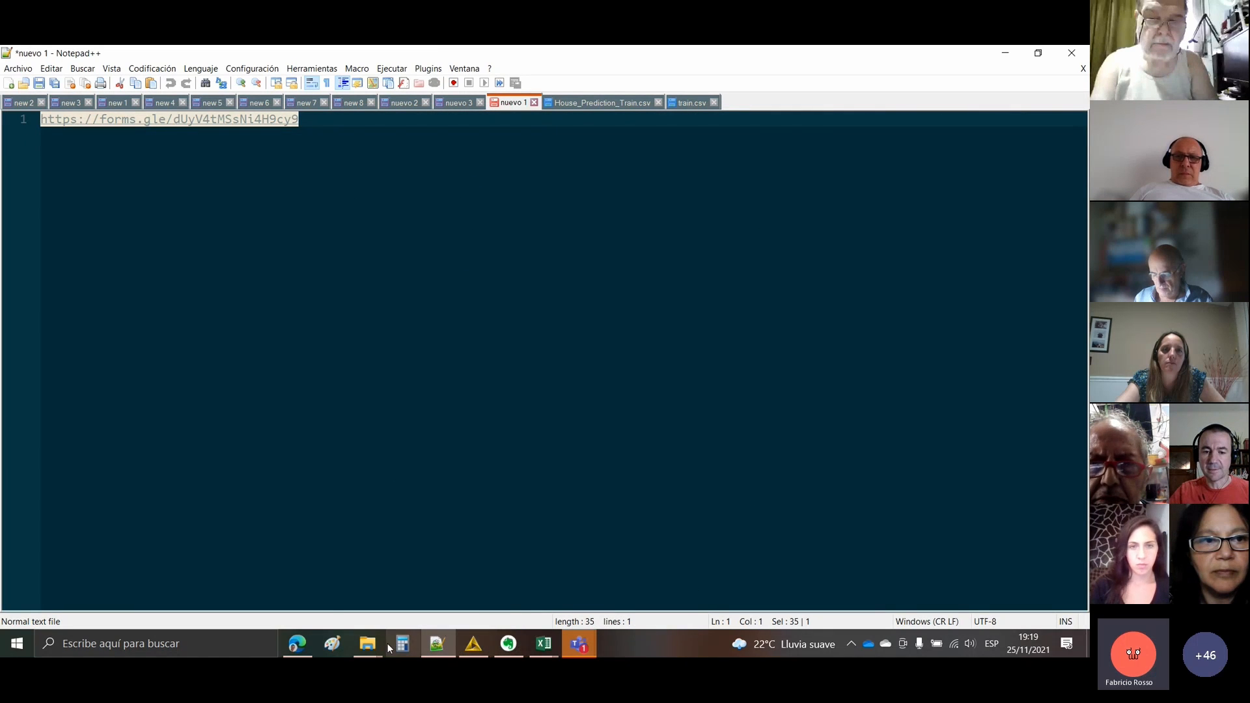
- Return to the knime folder in File Explorer and rename Train_UWu5bXk.csv to Train_UWu5bXk.txt, accepting the extension change
{"action": "mouse_move", "coordinate": [372, 645]}
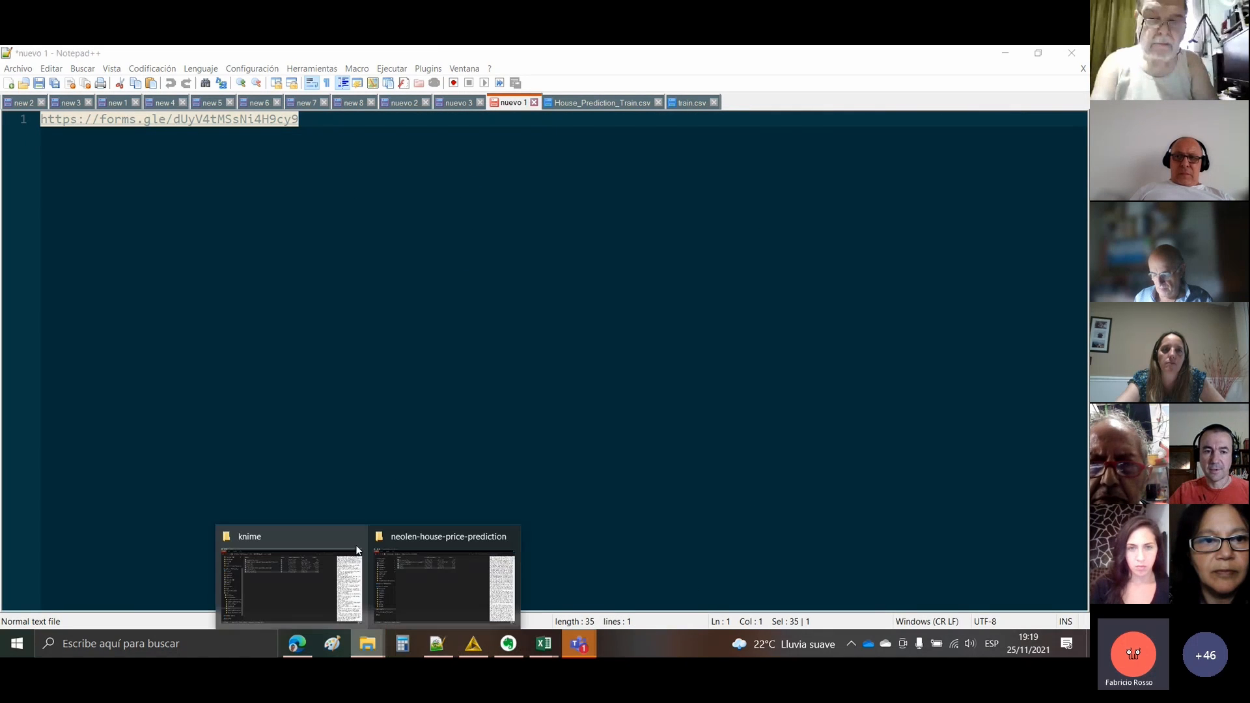
{"action": "left_click", "coordinate": [316, 588]}
{"action": "key", "text": "F2"}
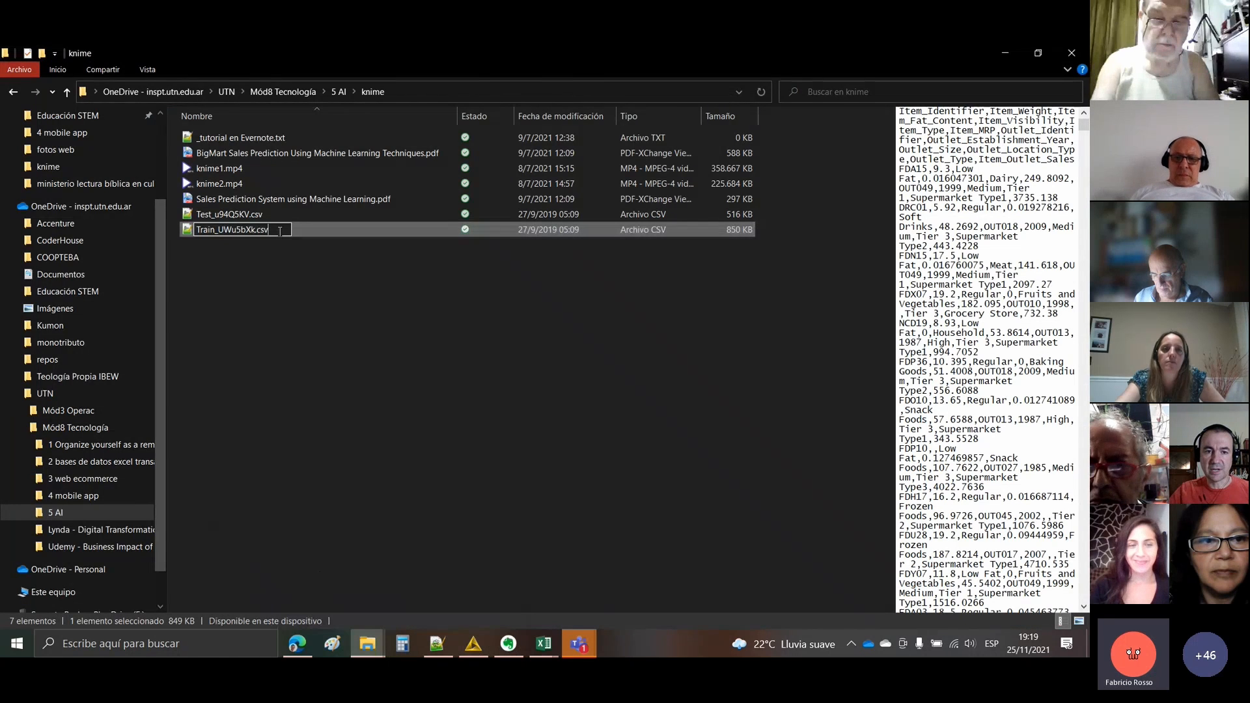
{"action": "double_click", "coordinate": [262, 232]}
{"action": "type", "text": "t"}
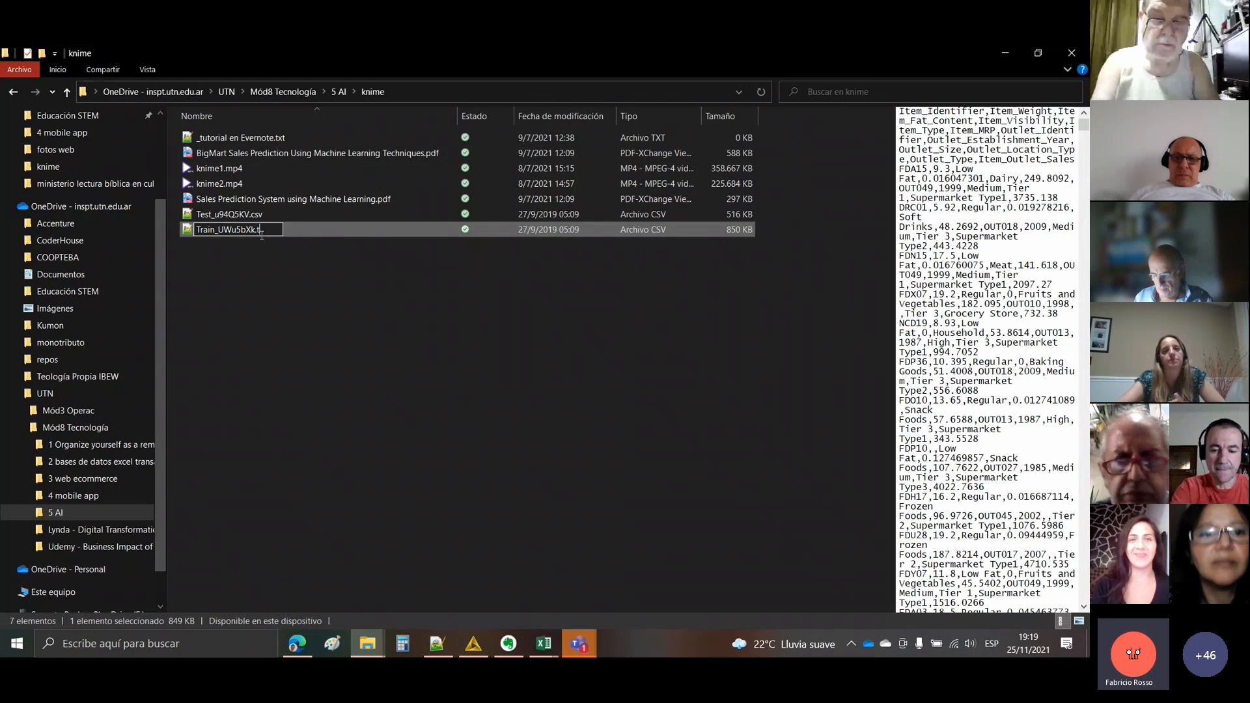
{"action": "type", "text": "xt"}
{"action": "key", "text": "Return"}
{"action": "key", "text": "Return"}
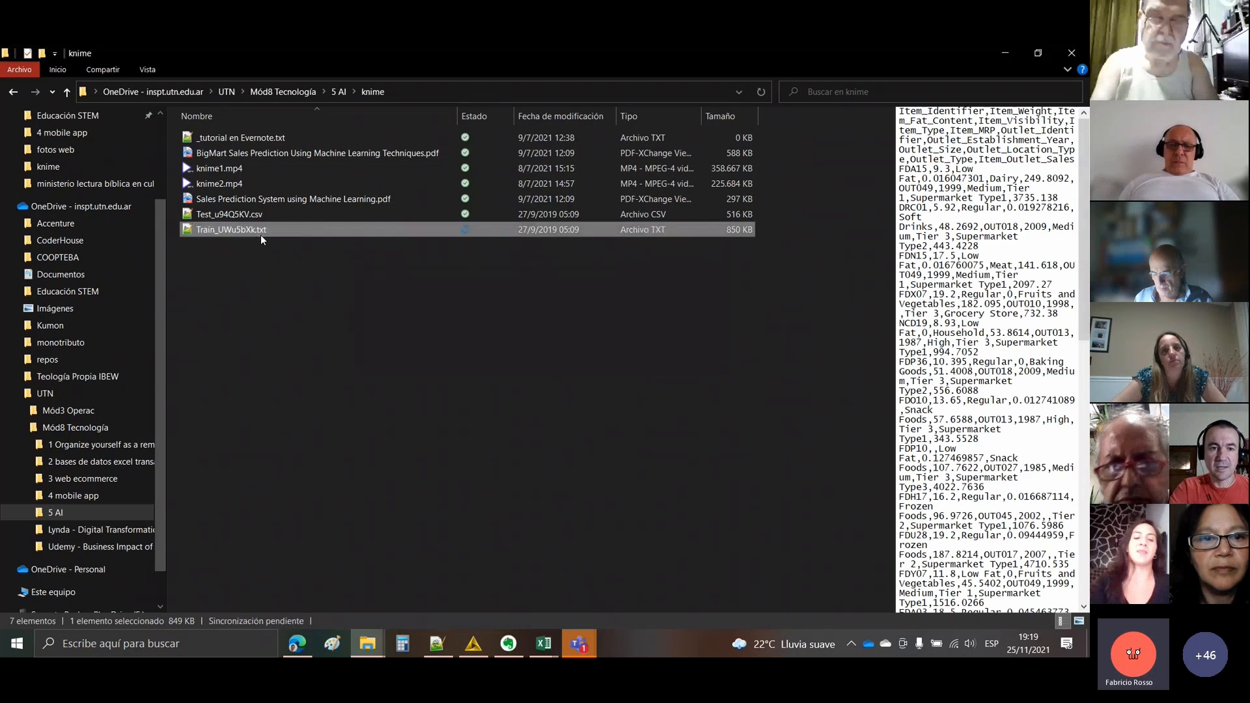
- Open Train_UWu5bXk.txt in Notepad++ and highlight the comma separator after 8.93 on line 6
{"action": "double_click", "coordinate": [261, 232]}
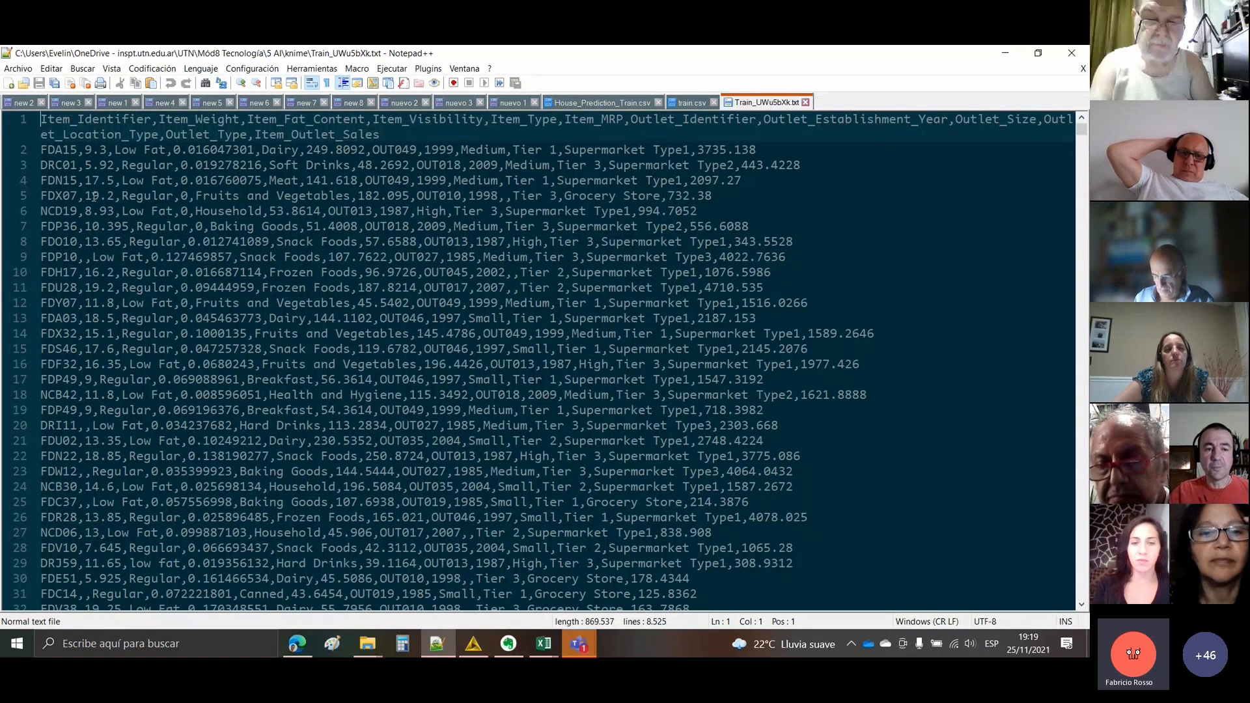
{"action": "left_click_drag", "start_coordinate": [77, 211], "coordinate": [121, 212]}
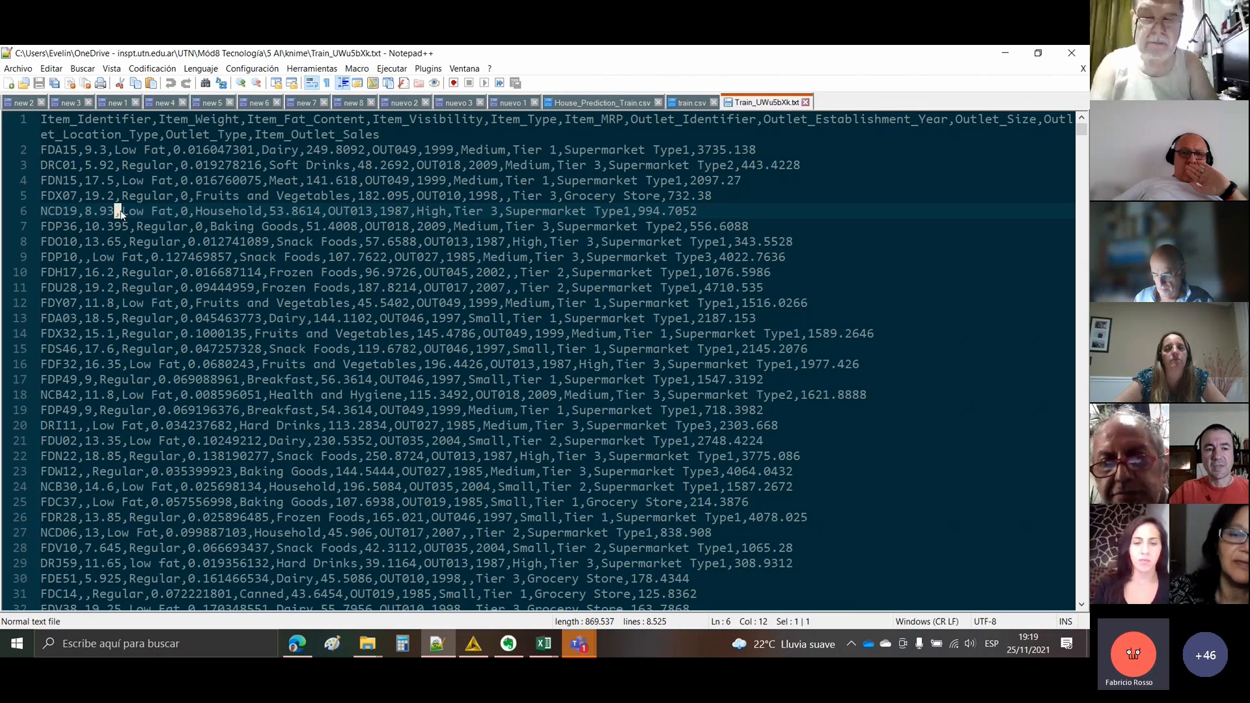
- Highlight the comma separators after 8.93 and after Low Fat on line 6 of Train_UWu5bXk.txt
{"action": "left_click_drag", "start_coordinate": [77, 211], "coordinate": [123, 213]}
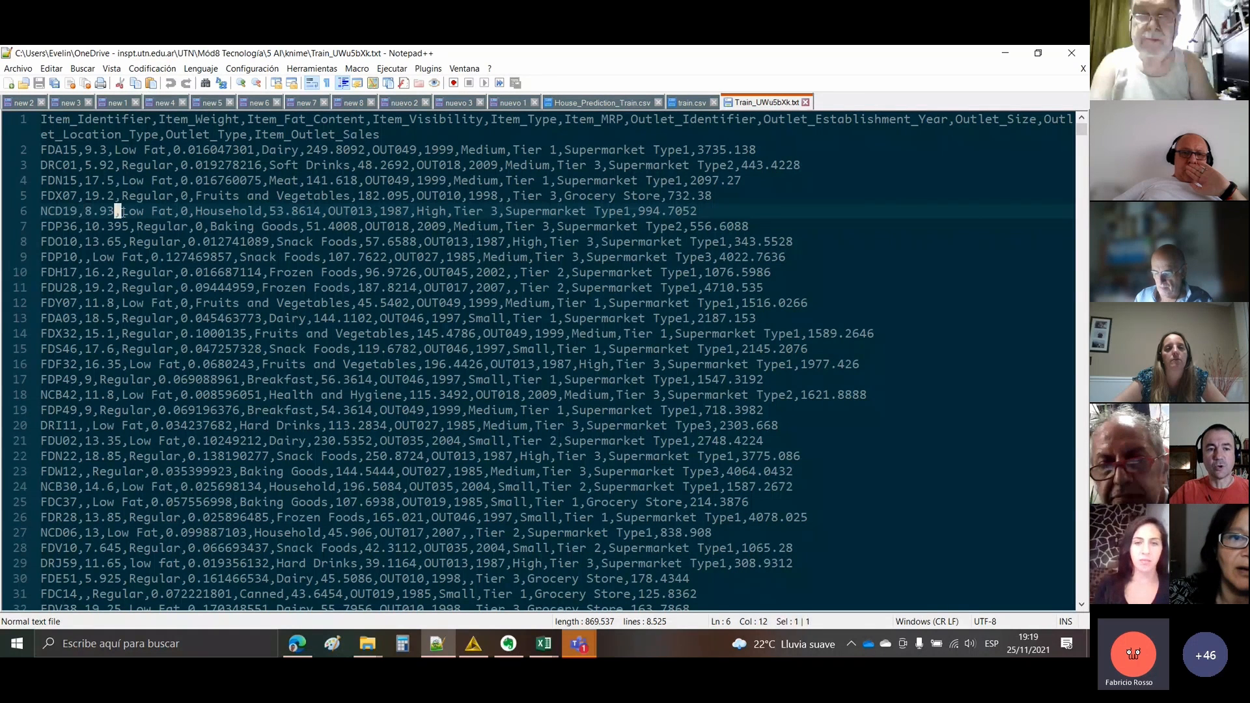
{"action": "left_click", "coordinate": [176, 218]}
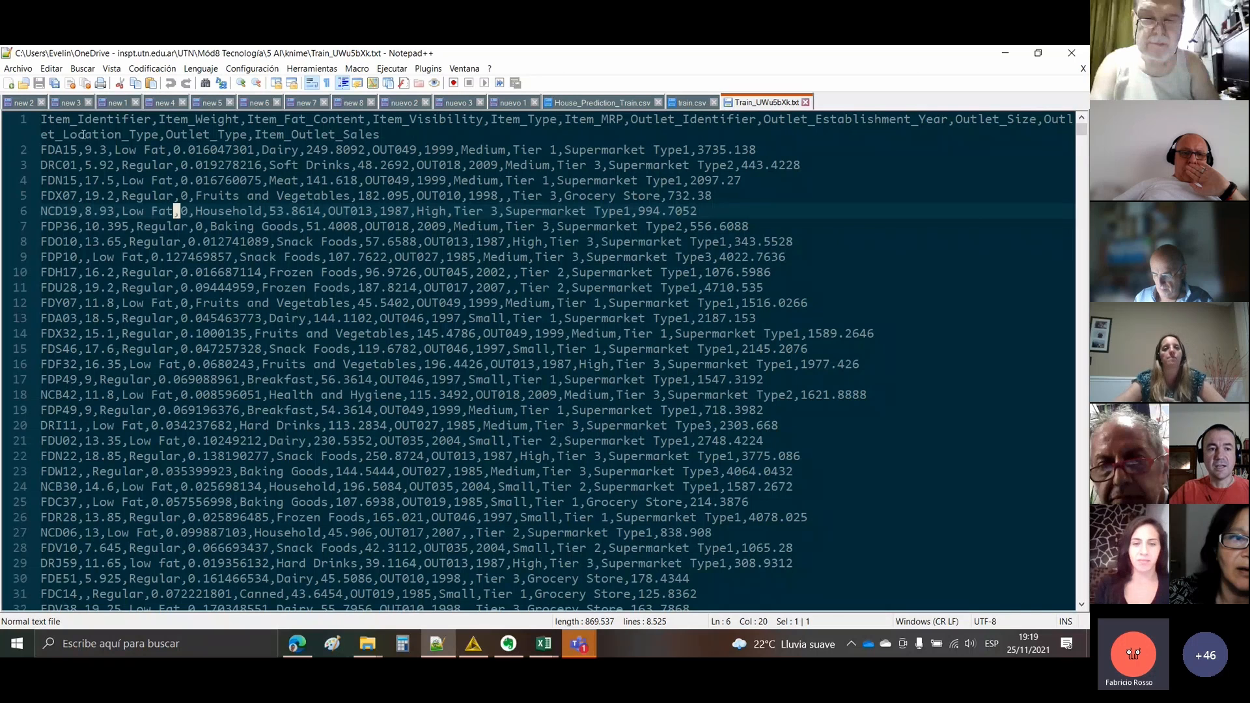
{"action": "left_click", "coordinate": [84, 134]}
{"action": "left_click", "coordinate": [72, 150]}
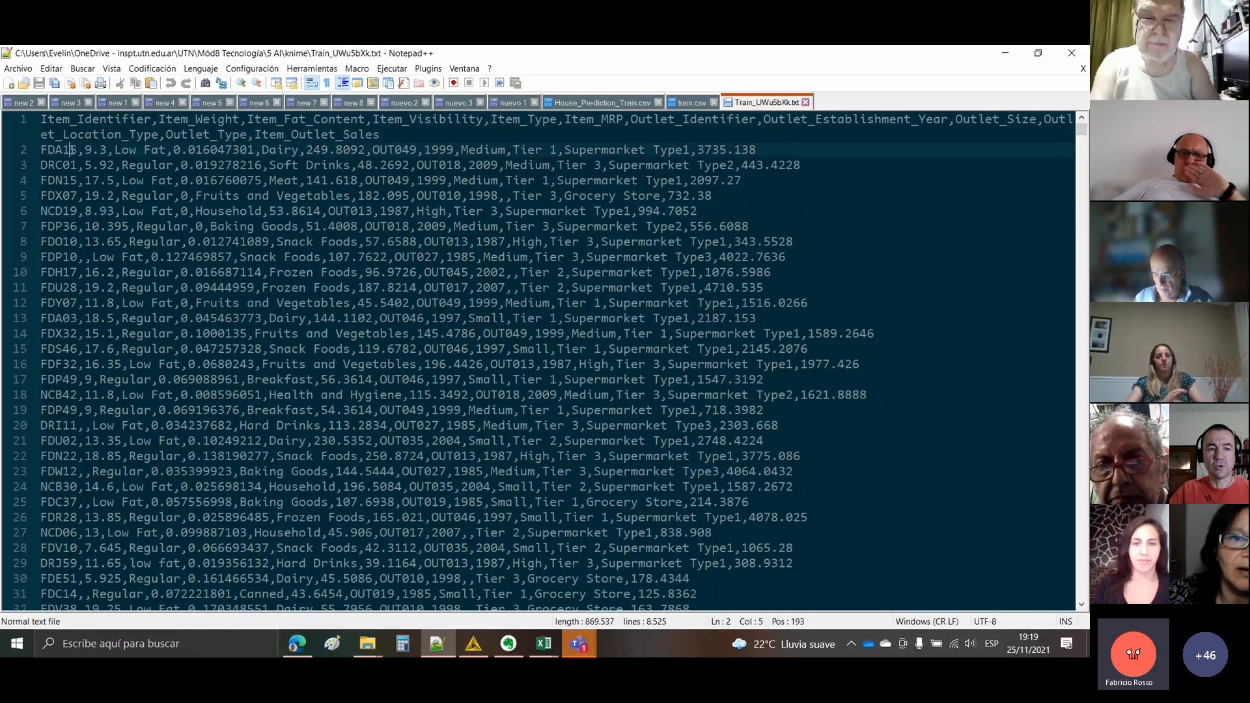
- Point out the column names in the header line, from Item_Identifier and Item_Weight to Item_Fat_Content and Item_Visibility
{"action": "double_click", "coordinate": [50, 120]}
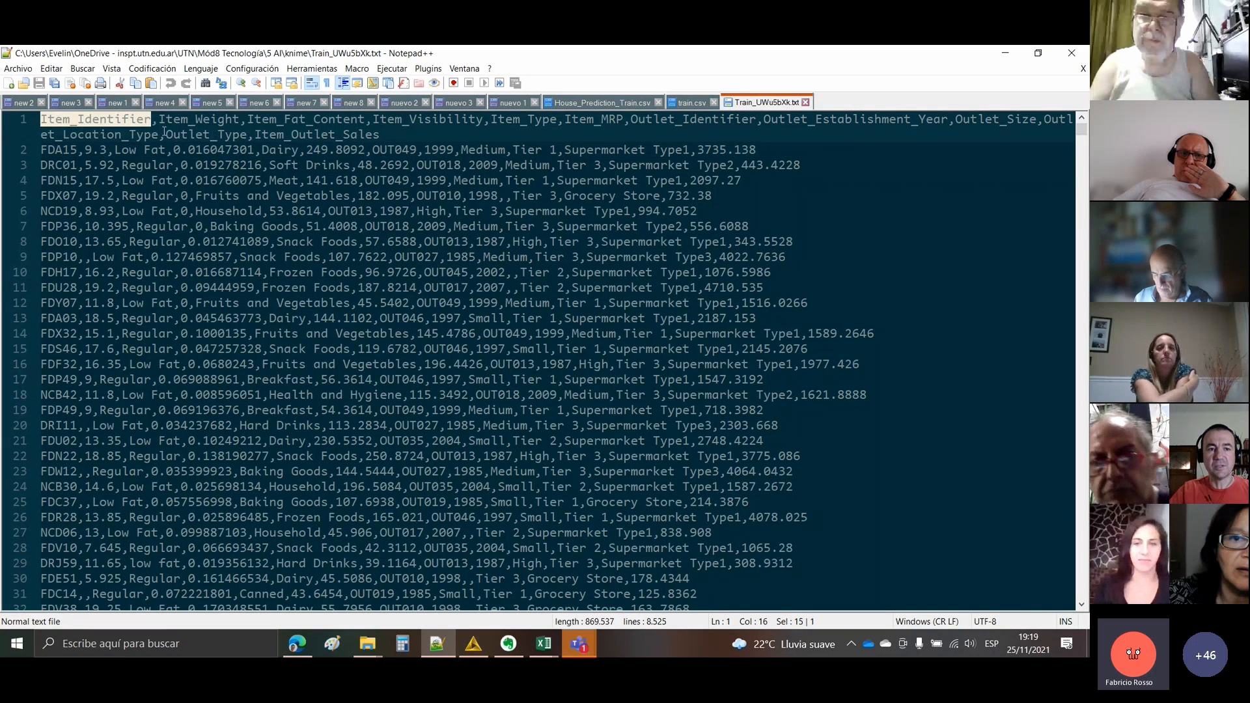
{"action": "left_click", "coordinate": [162, 122]}
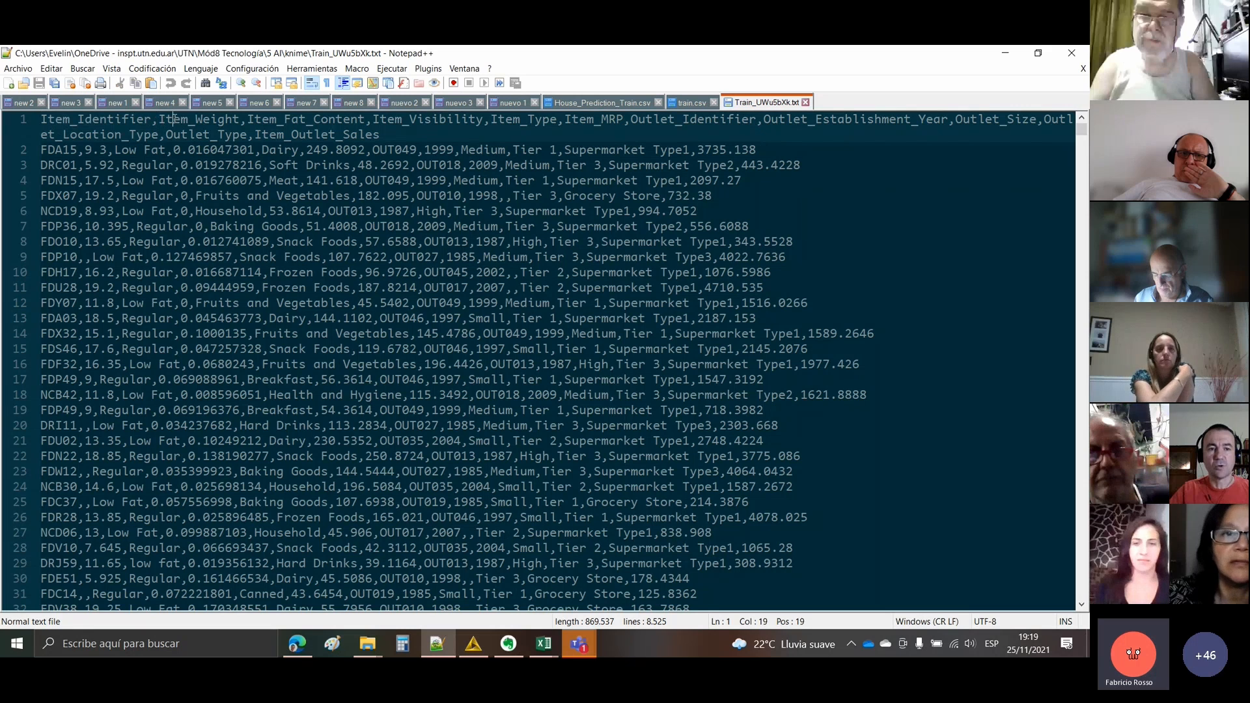
{"action": "double_click", "coordinate": [189, 120]}
{"action": "left_click", "coordinate": [268, 120]}
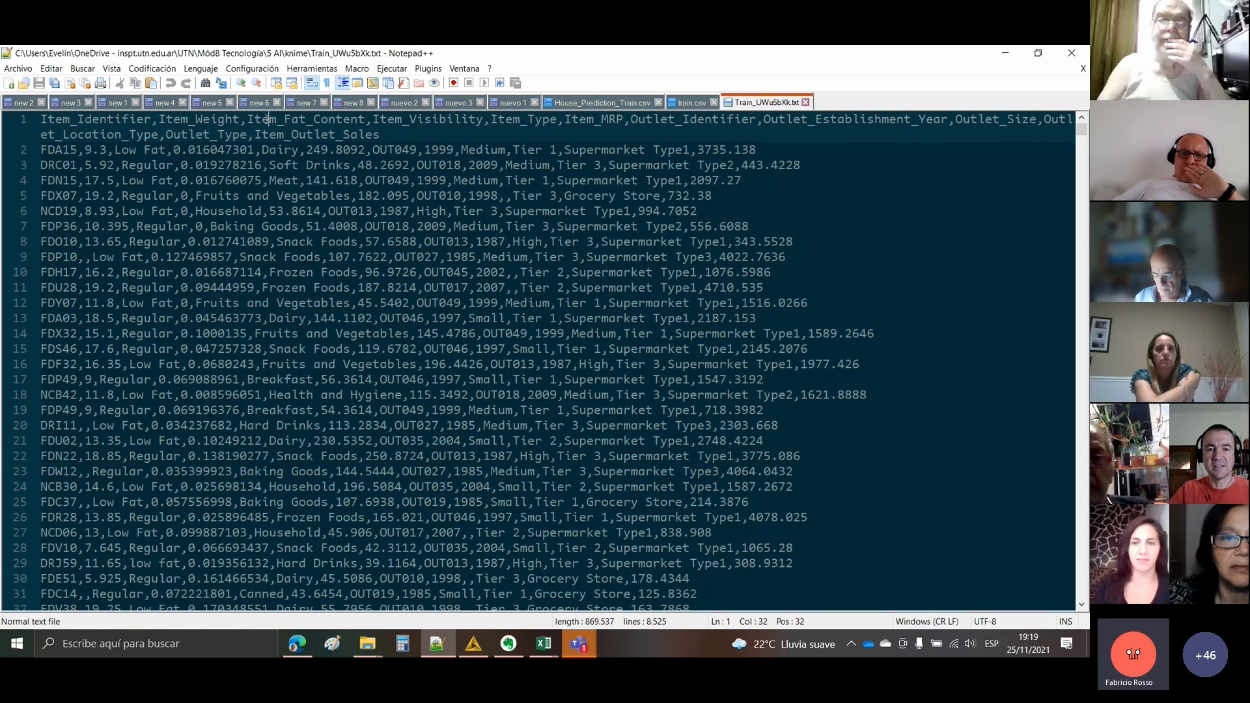
{"action": "double_click", "coordinate": [428, 120]}
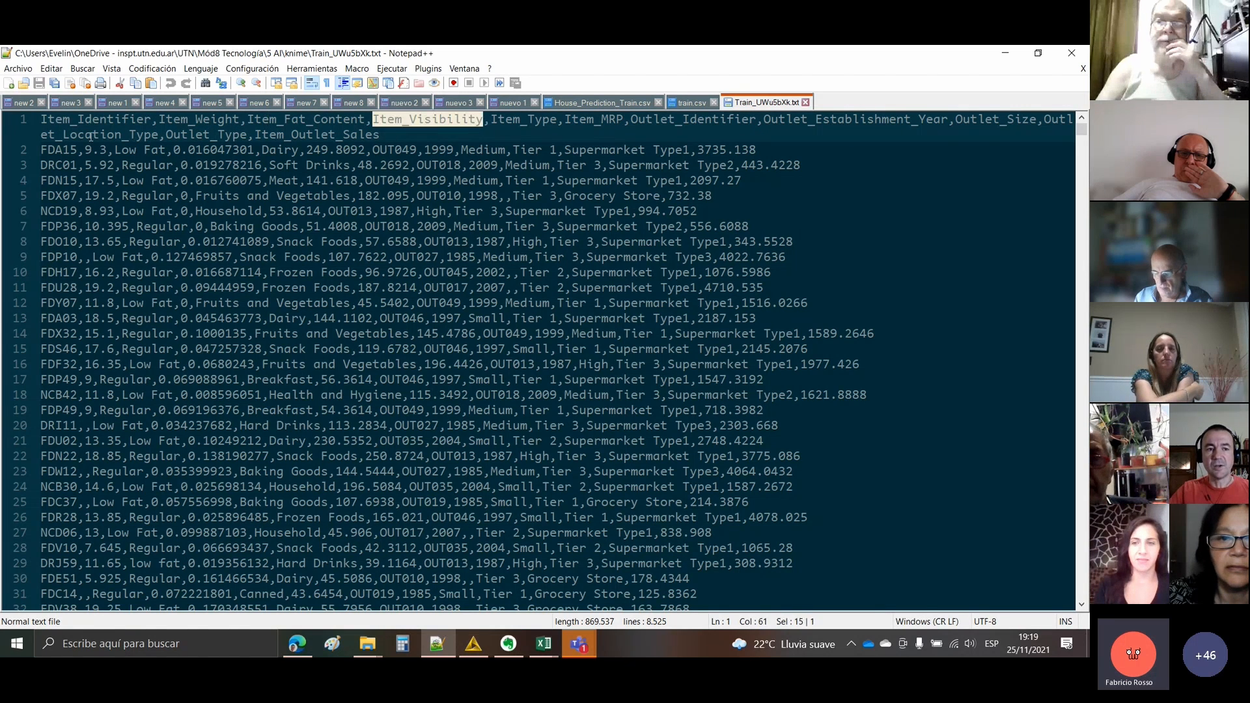
- Highlight FDA15, 9.3, Low Fat and 0.016047301 on line 2 in turn, and switch to the Libro3 table in Excel
{"action": "double_click", "coordinate": [58, 152]}
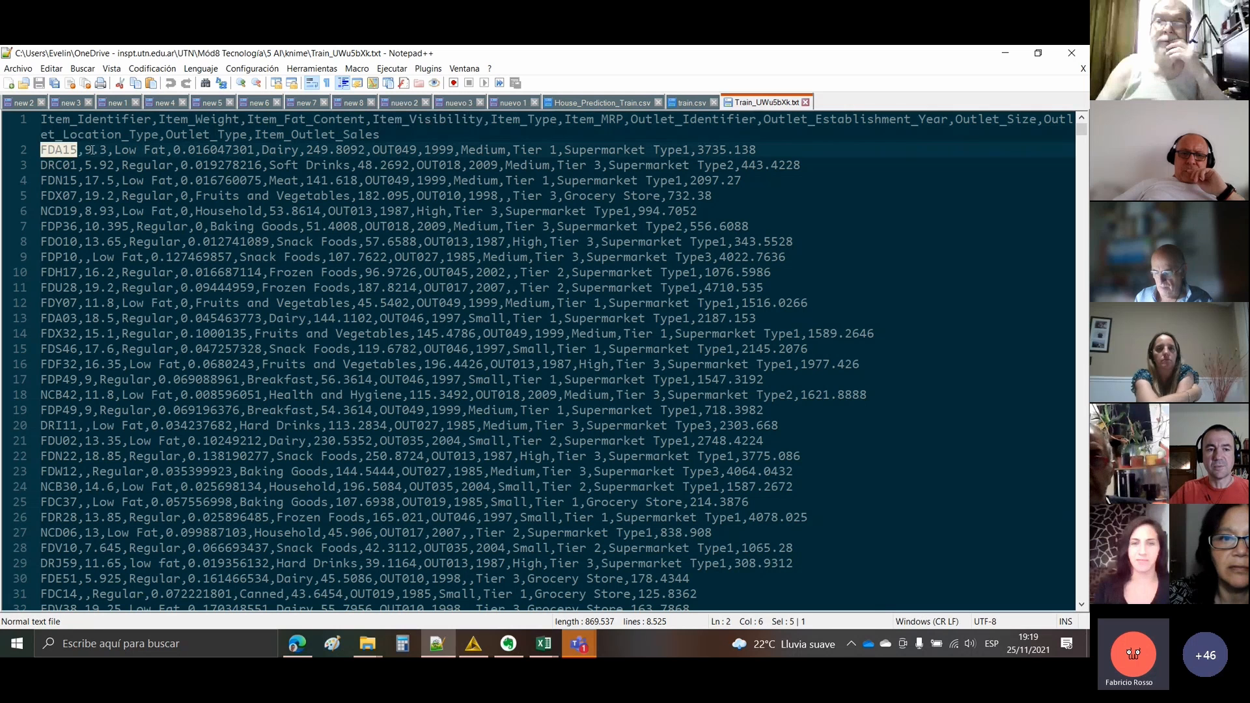
{"action": "double_click", "coordinate": [91, 151]}
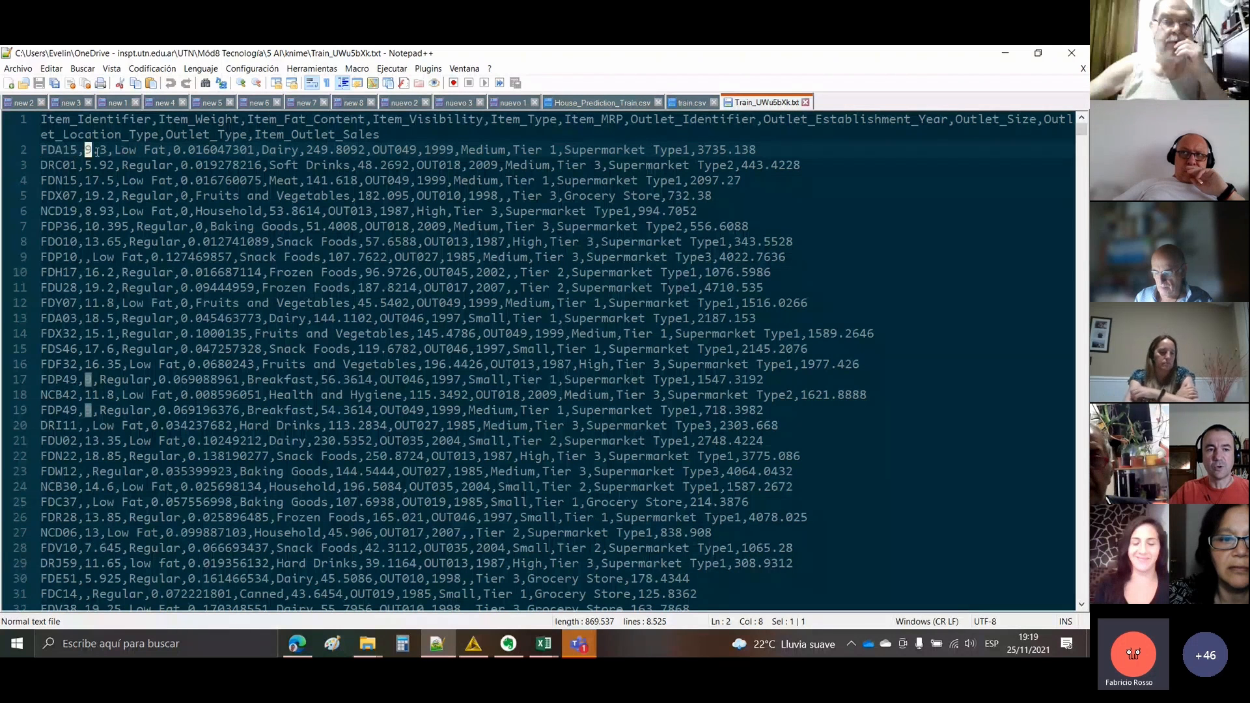
{"action": "left_click", "coordinate": [92, 151]}
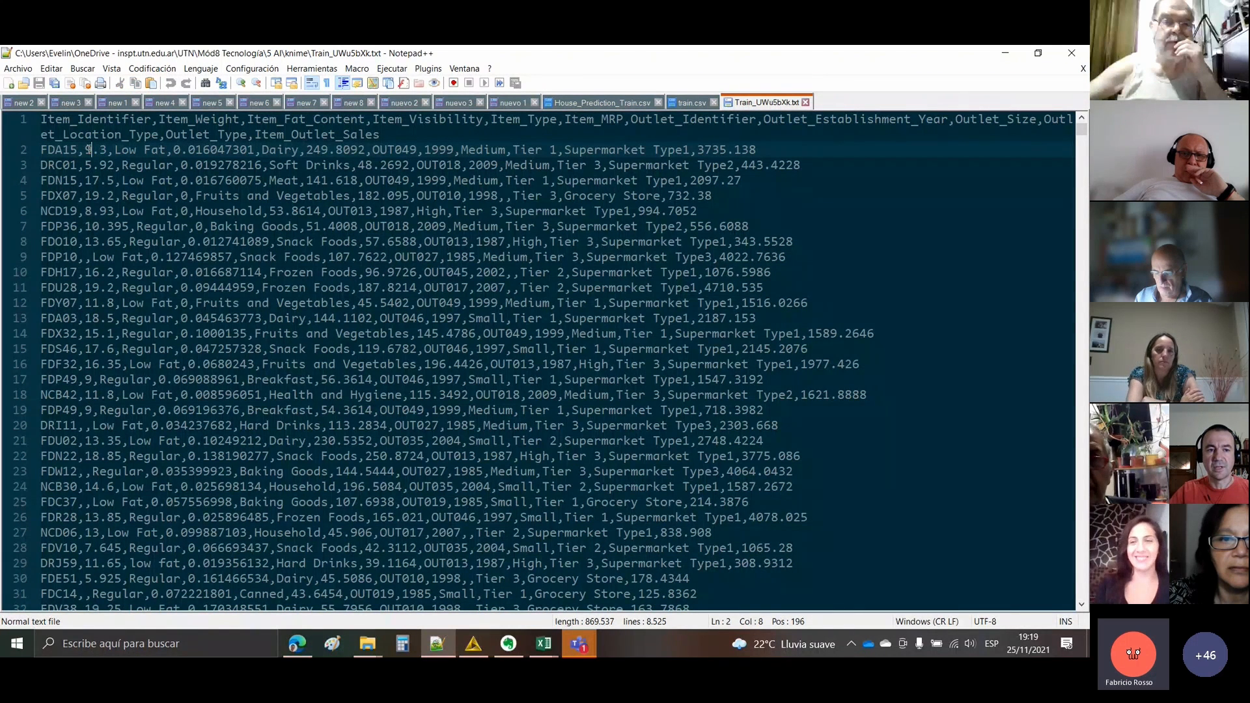
{"action": "left_click", "coordinate": [120, 151]}
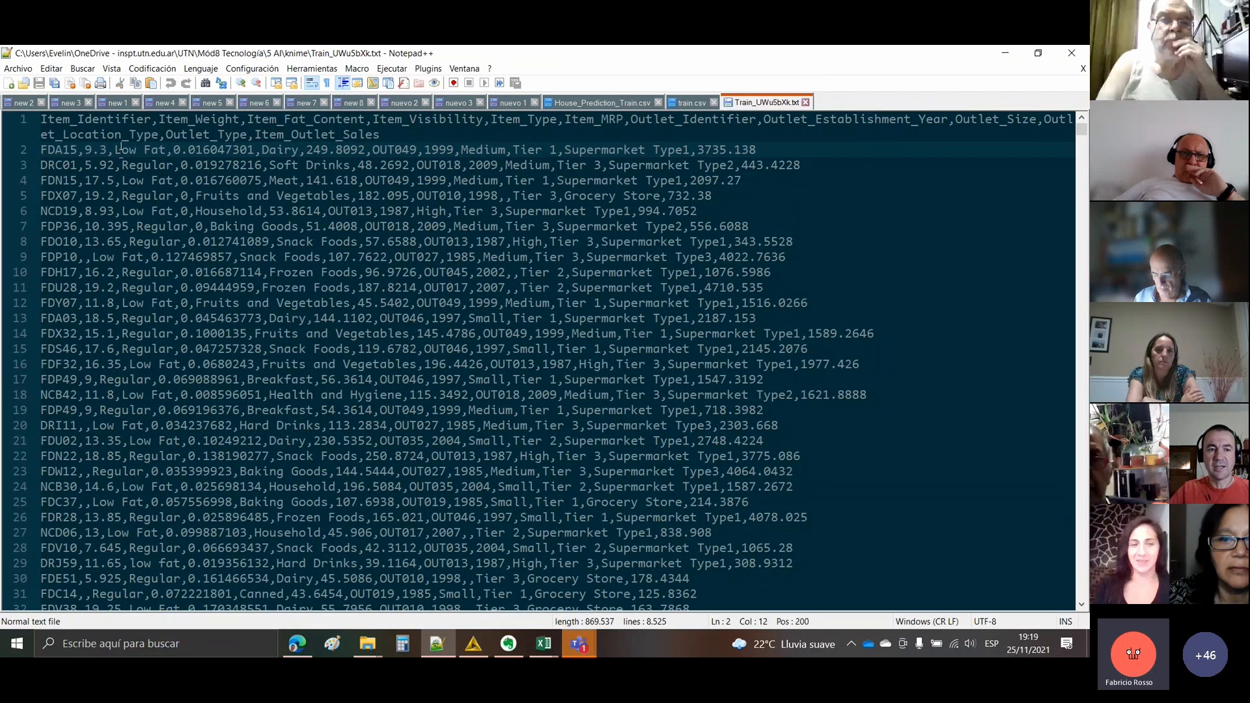
{"action": "left_click_drag", "start_coordinate": [116, 151], "coordinate": [173, 152]}
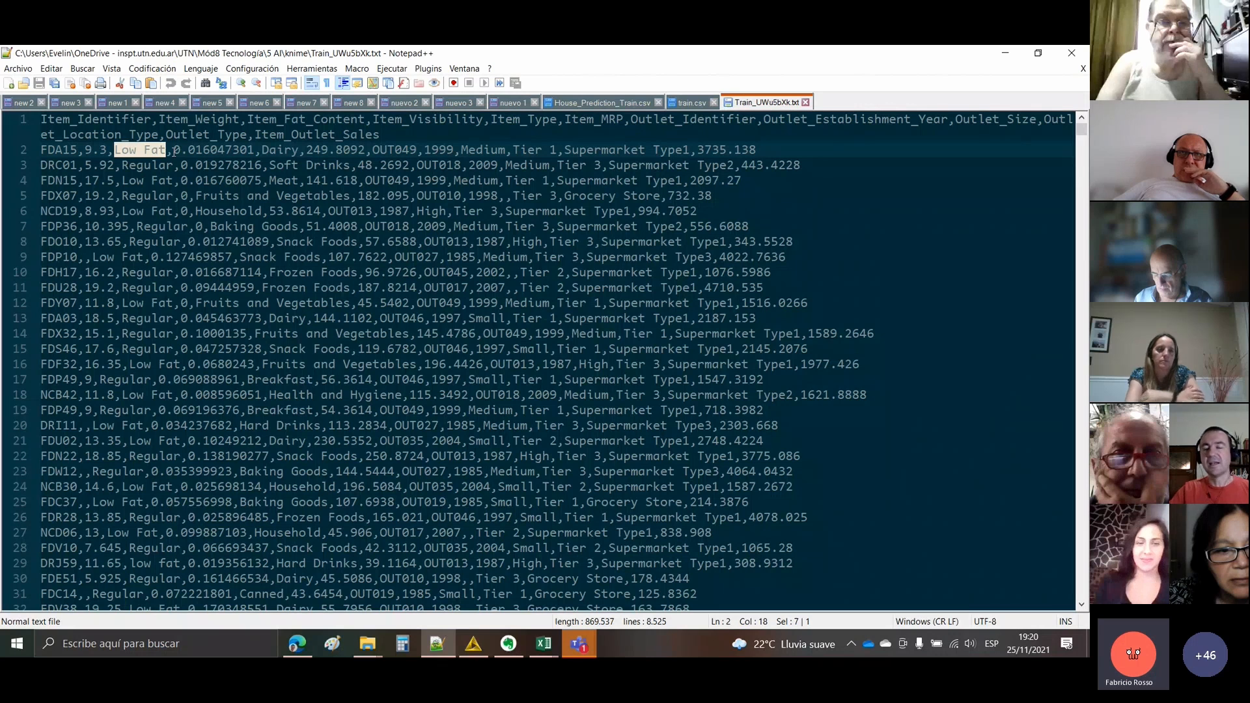
{"action": "left_click_drag", "start_coordinate": [174, 151], "coordinate": [255, 151]}
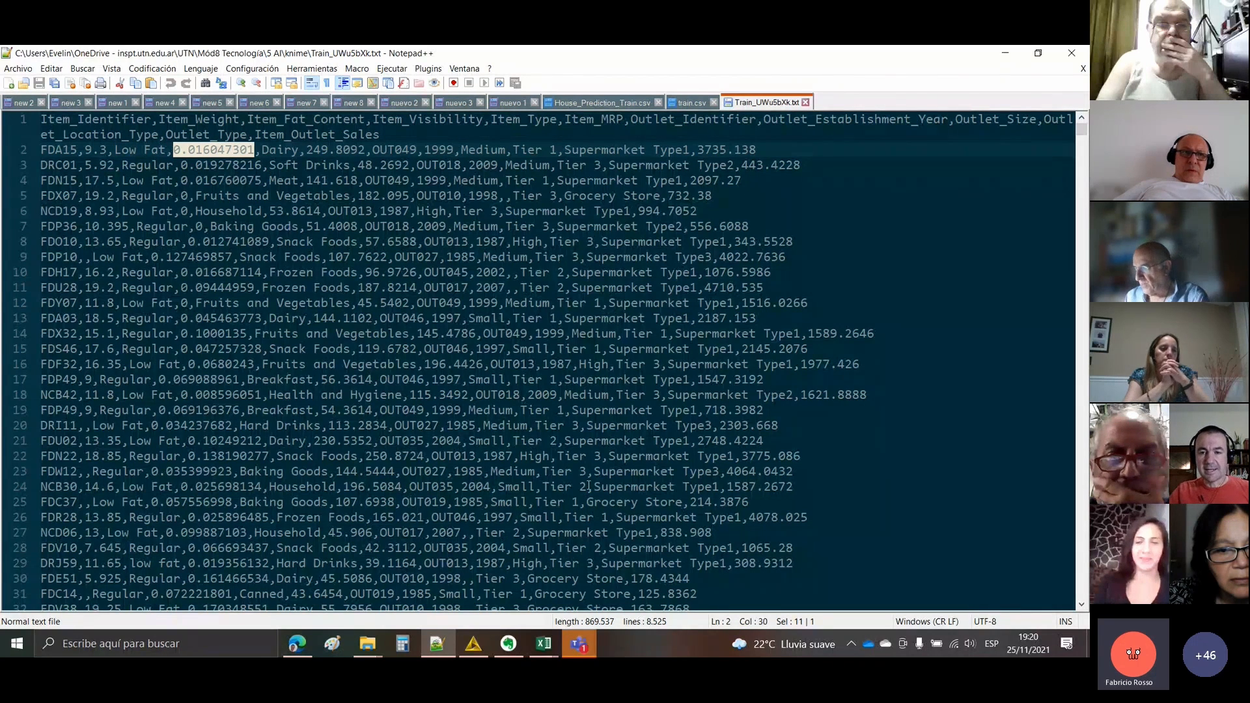
{"action": "left_click", "coordinate": [562, 409]}
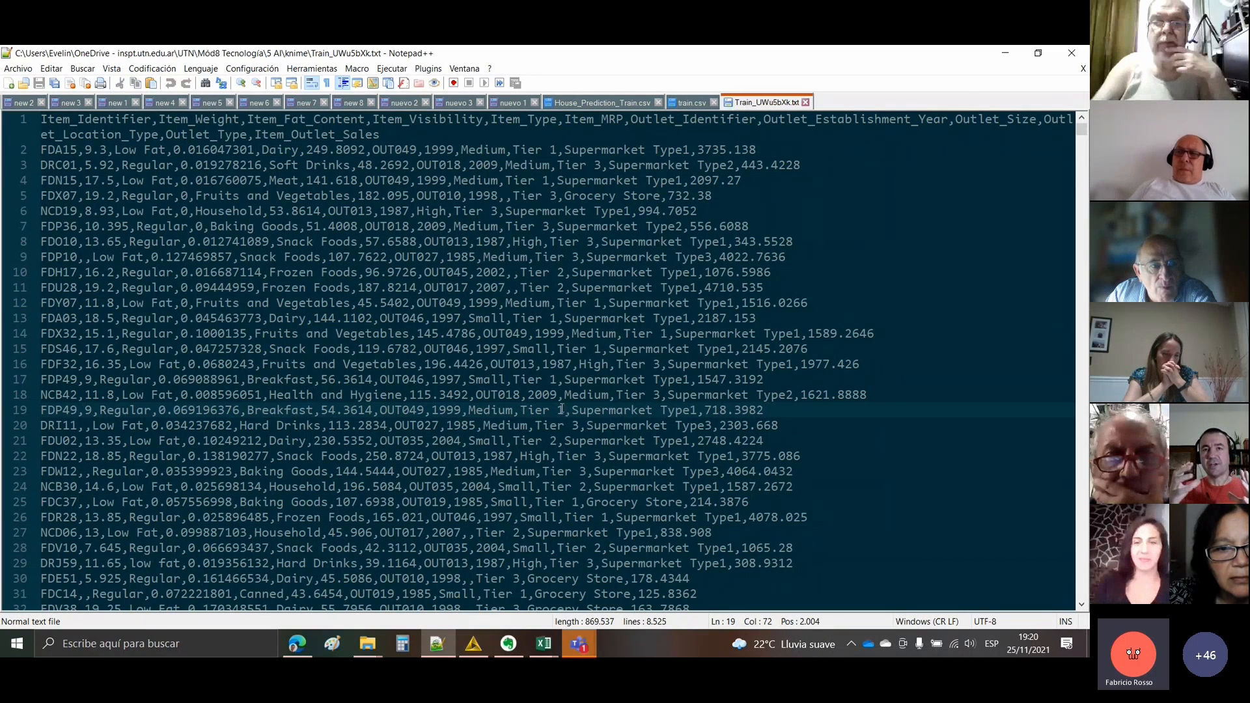
{"action": "key", "text": "alt+Tab"}
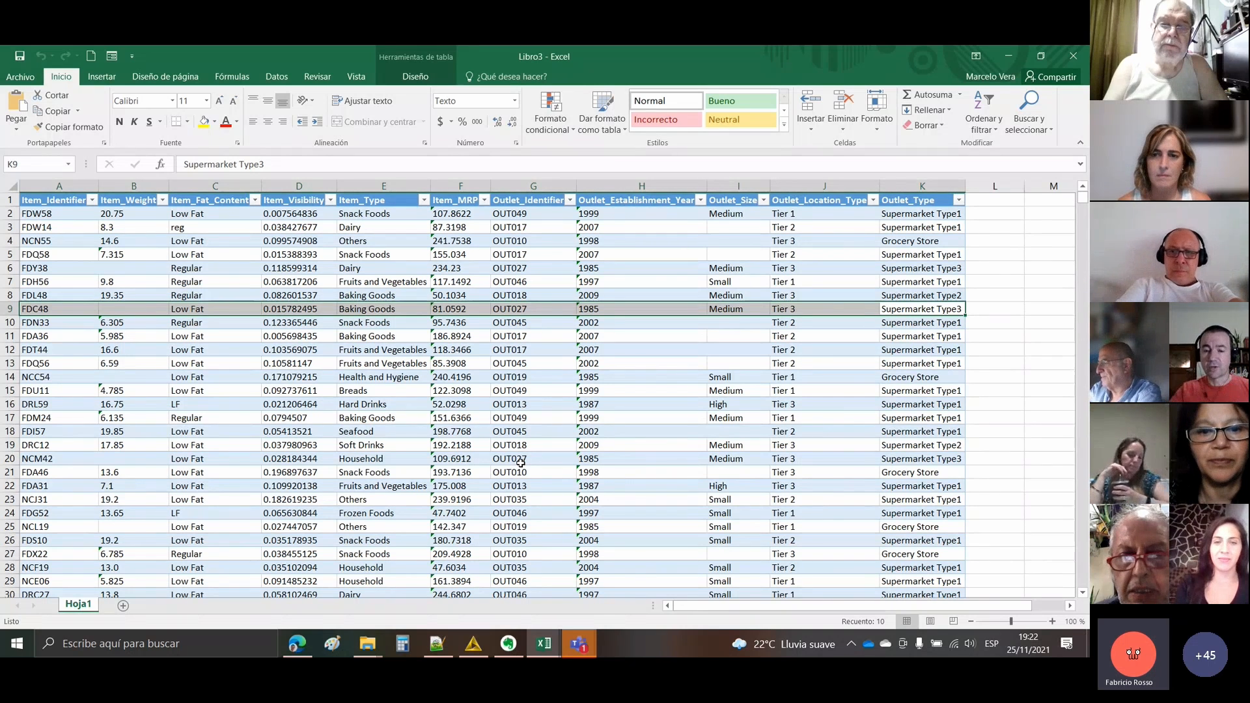
- Open train.csv from the neolen-house-price-prediction folder in Notepad++, choosing that program as the permanent default for .csv files
{"action": "mouse_move", "coordinate": [553, 651]}
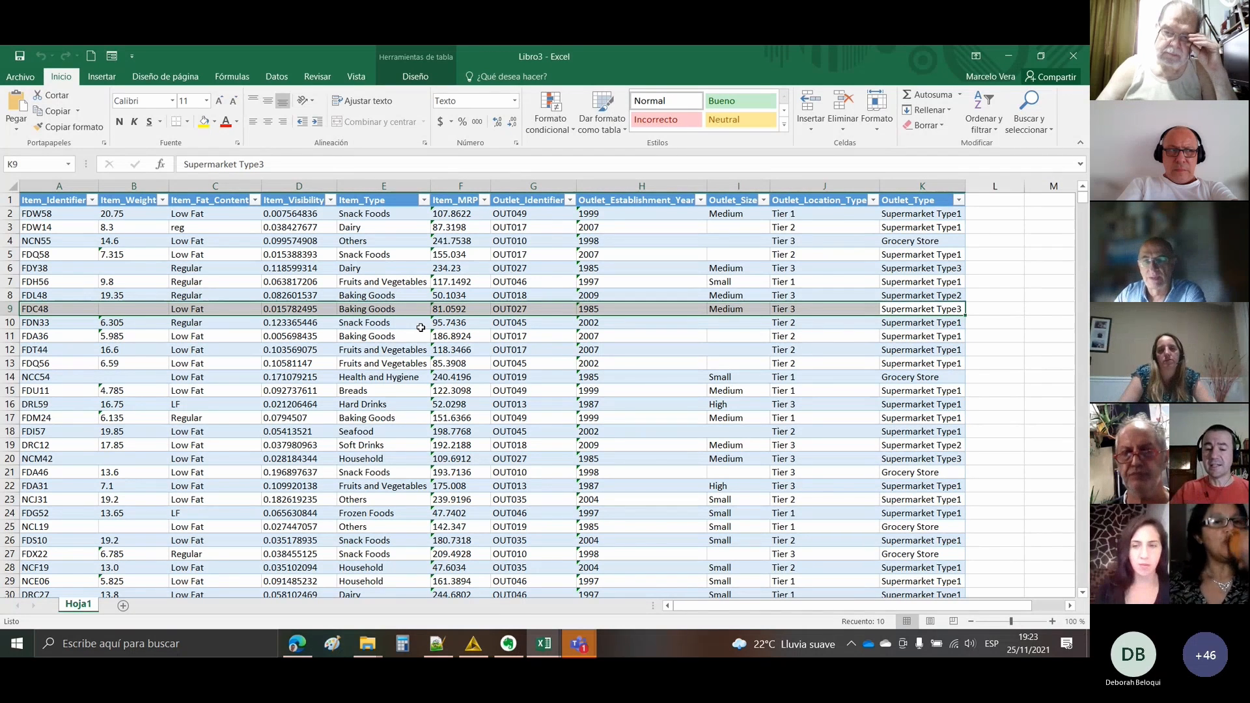
{"action": "left_click", "coordinate": [368, 643]}
{"action": "left_click", "coordinate": [385, 602]}
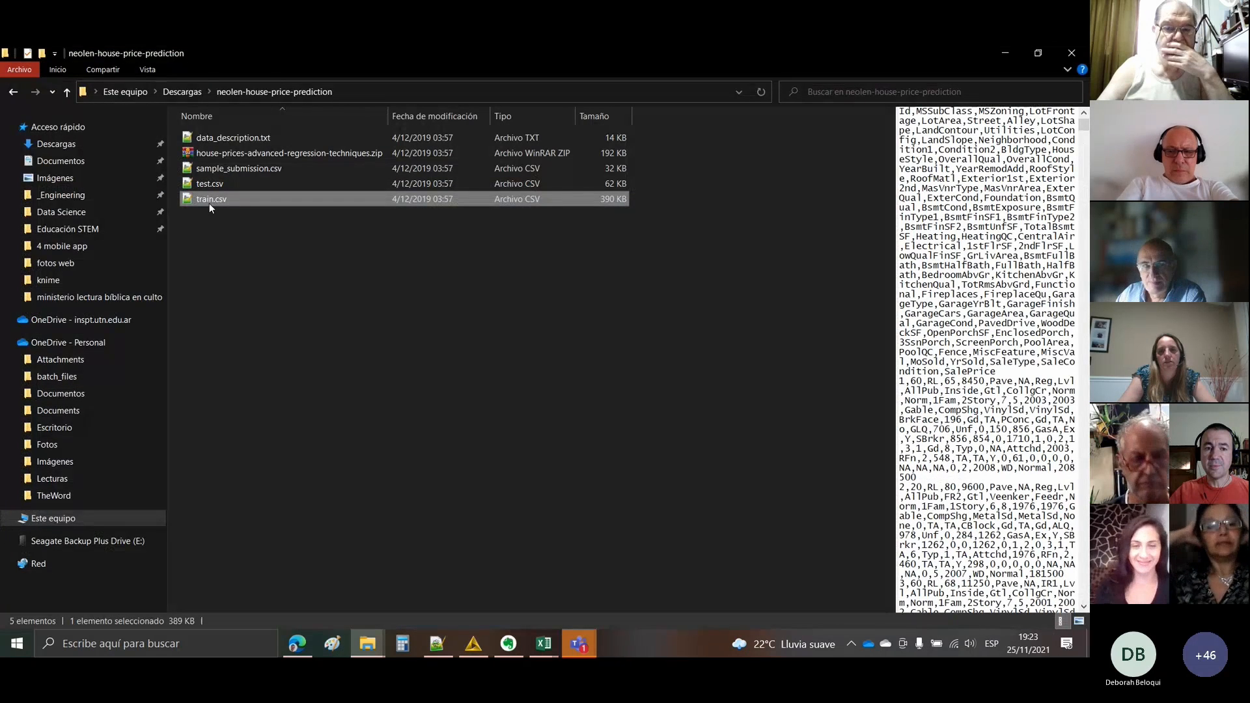
{"action": "left_click", "coordinate": [209, 202]}
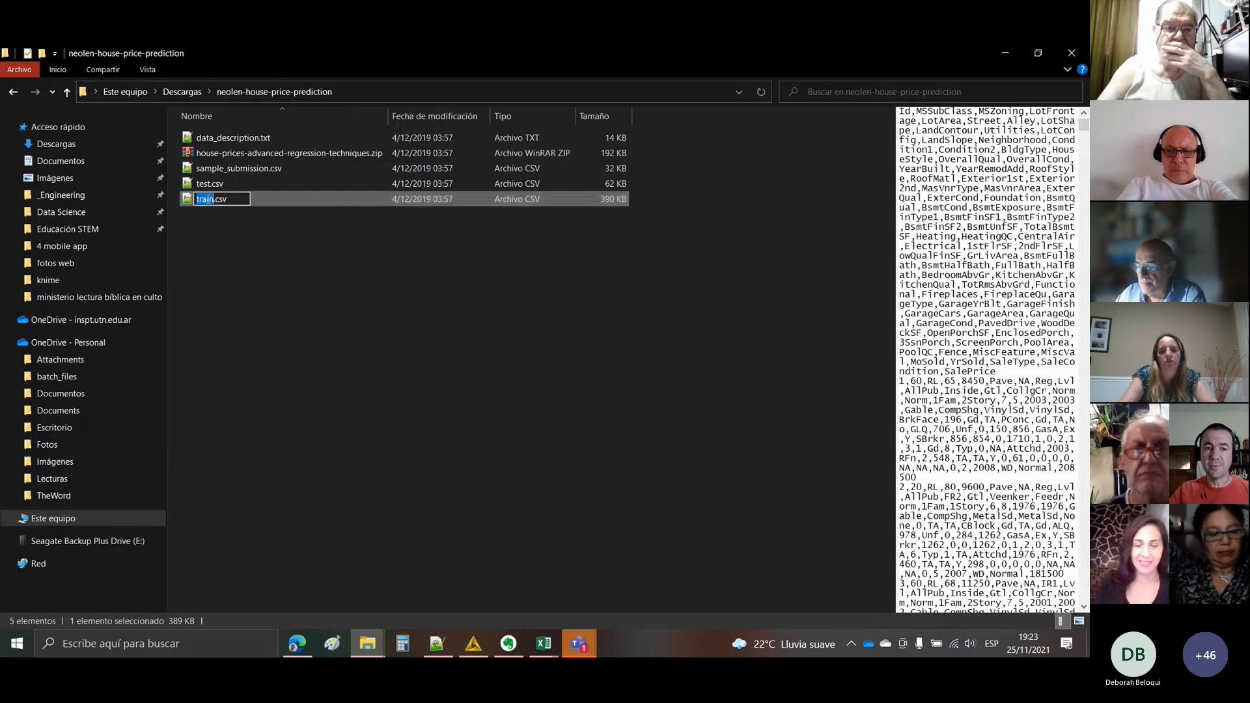
{"action": "right_click", "coordinate": [208, 201]}
{"action": "left_click", "coordinate": [181, 252]}
{"action": "left_click", "coordinate": [209, 200]}
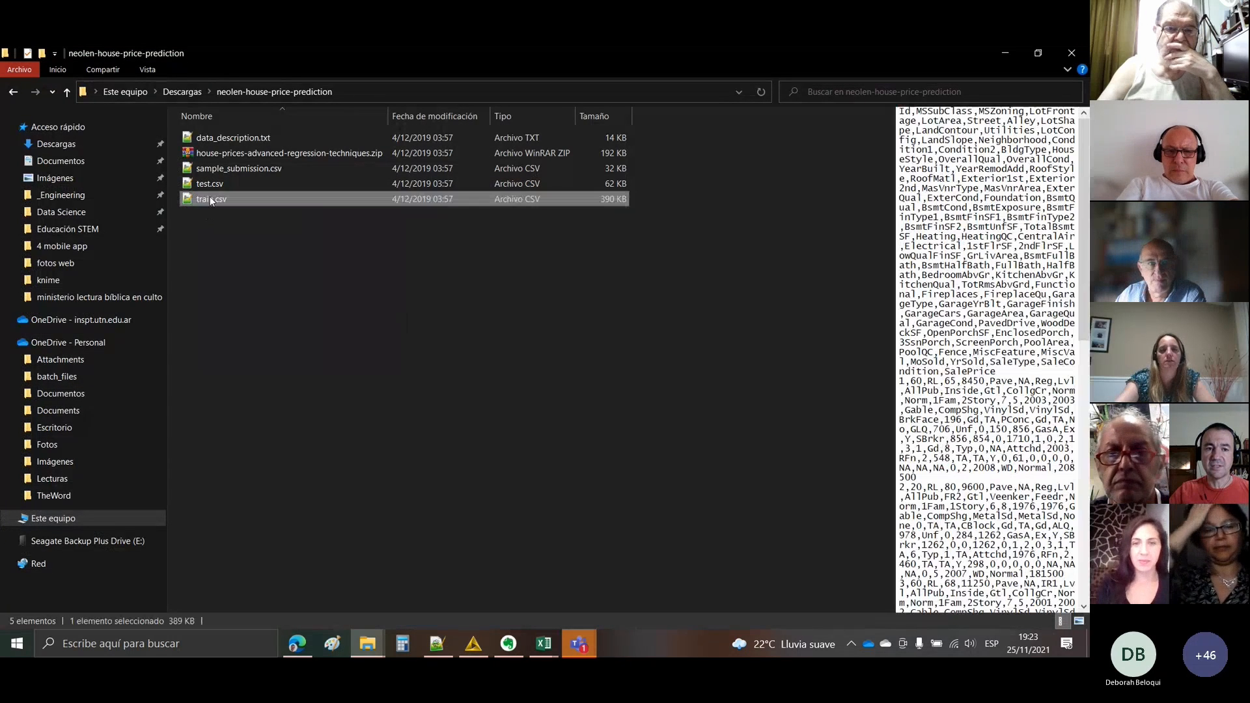
{"action": "right_click", "coordinate": [211, 200]}
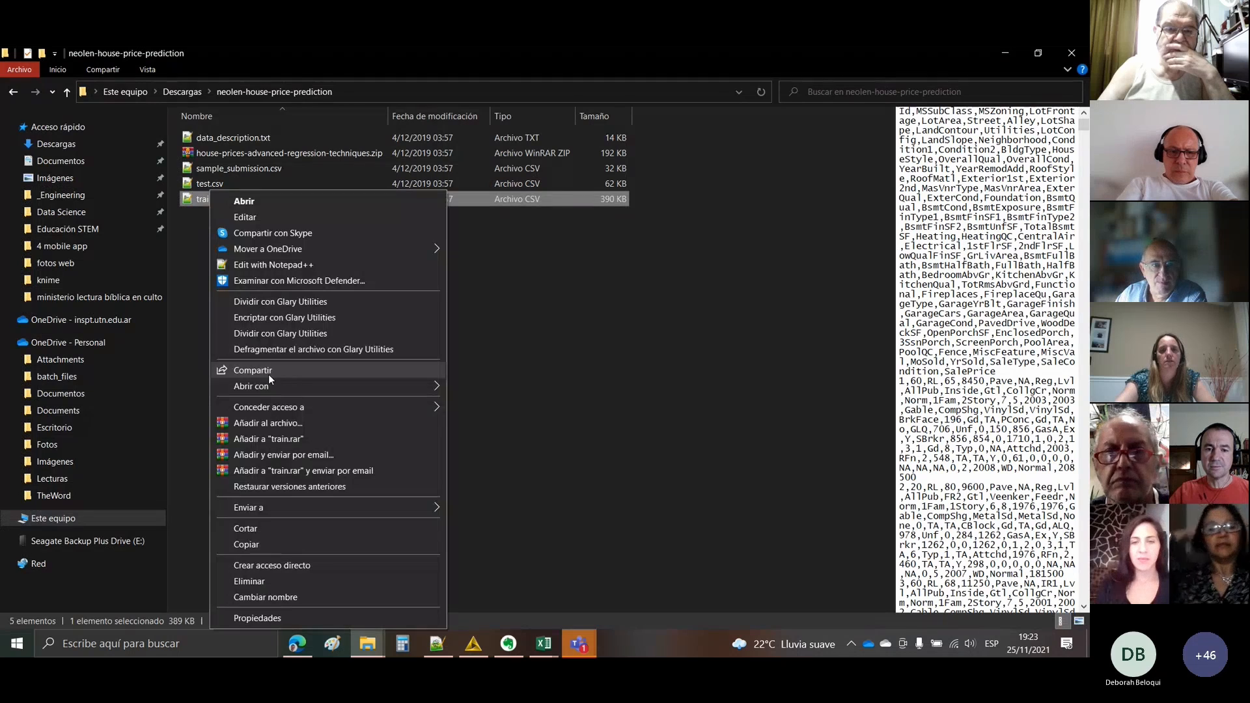
{"action": "mouse_move", "coordinate": [352, 391]}
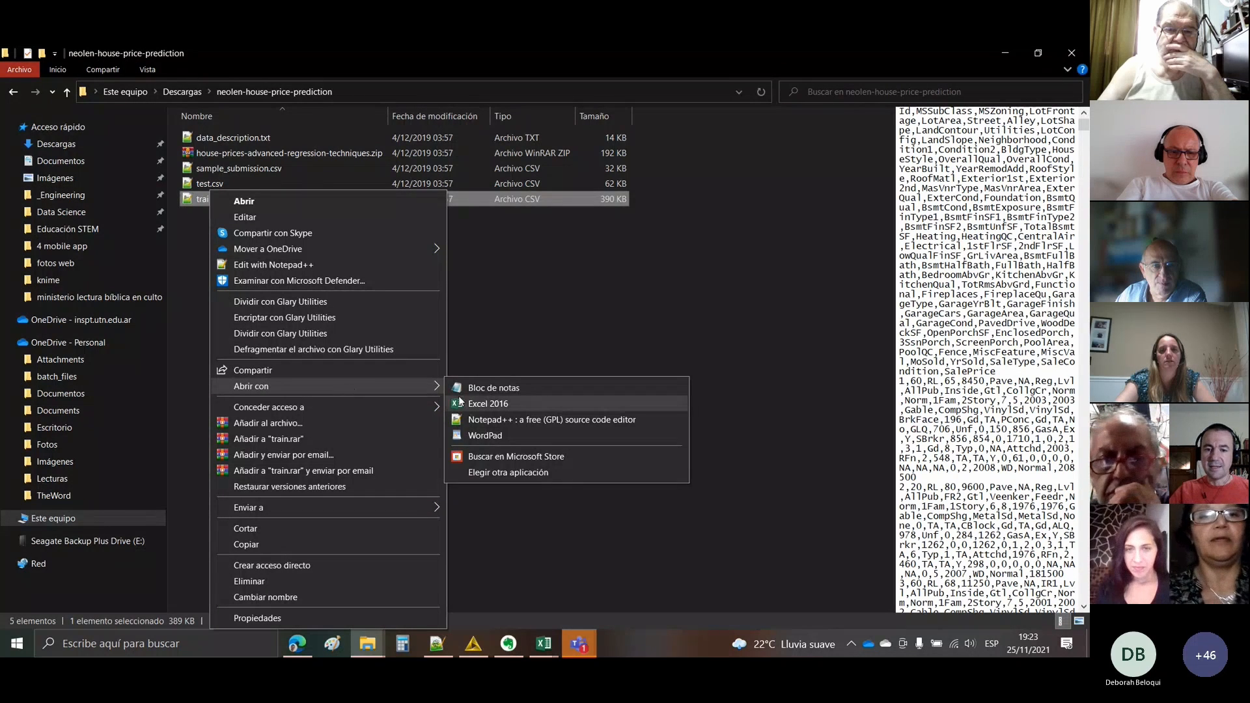
{"action": "left_click", "coordinate": [499, 474]}
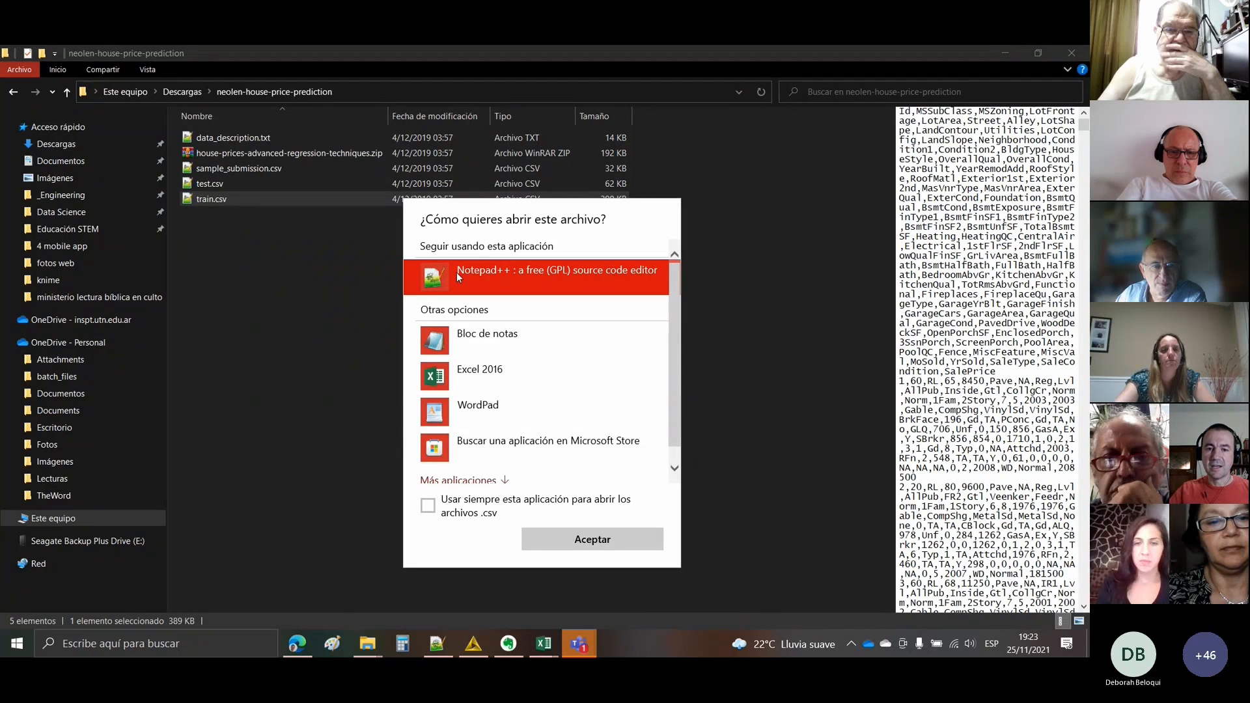
{"action": "left_click", "coordinate": [485, 335]}
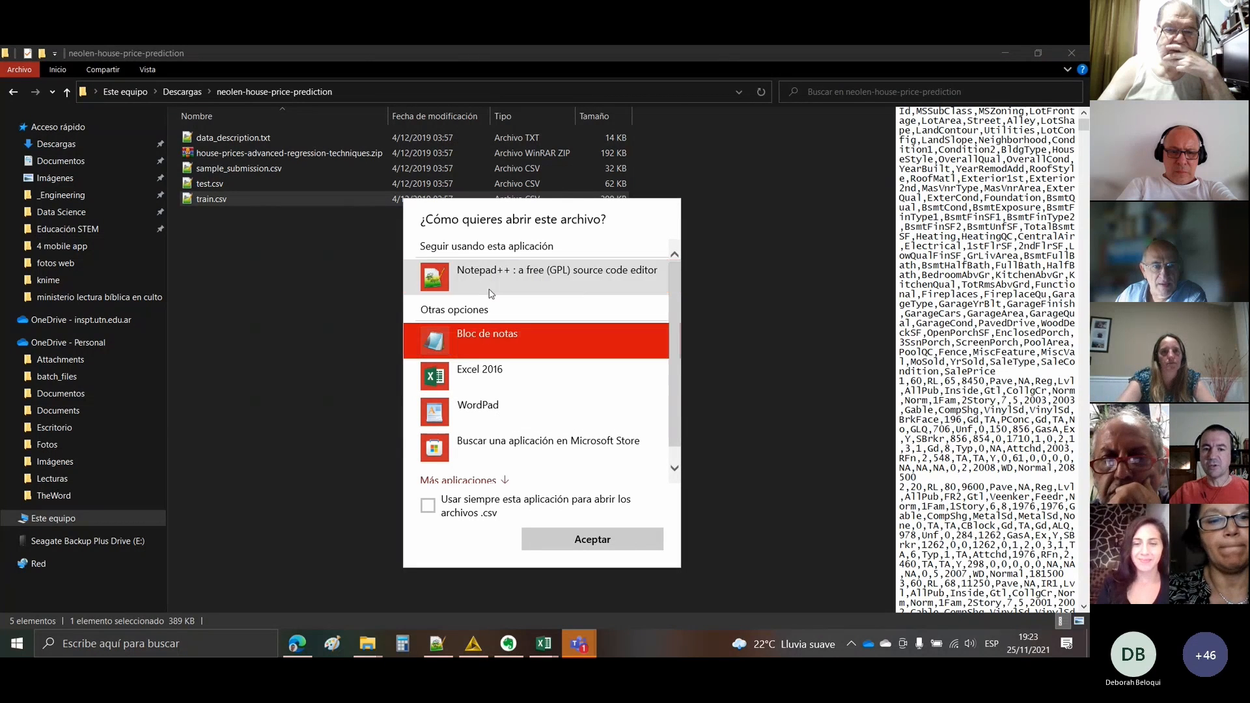
{"action": "left_click", "coordinate": [488, 281]}
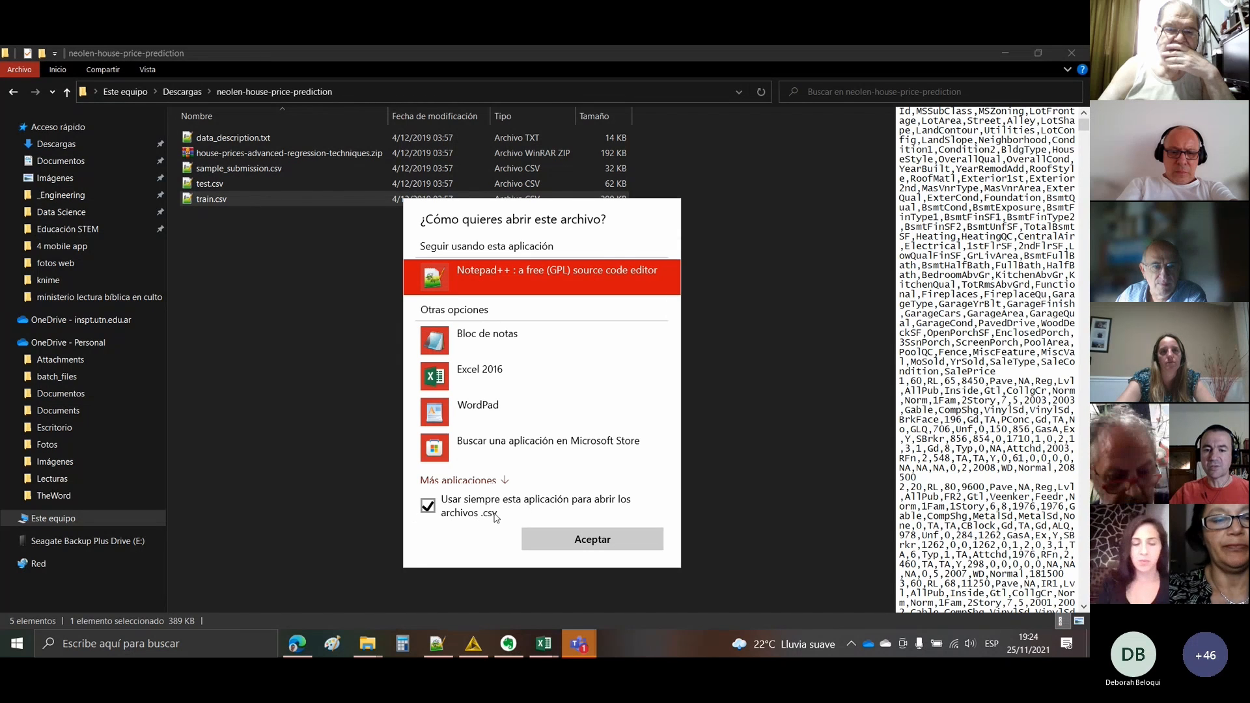
{"action": "left_click", "coordinate": [593, 542]}
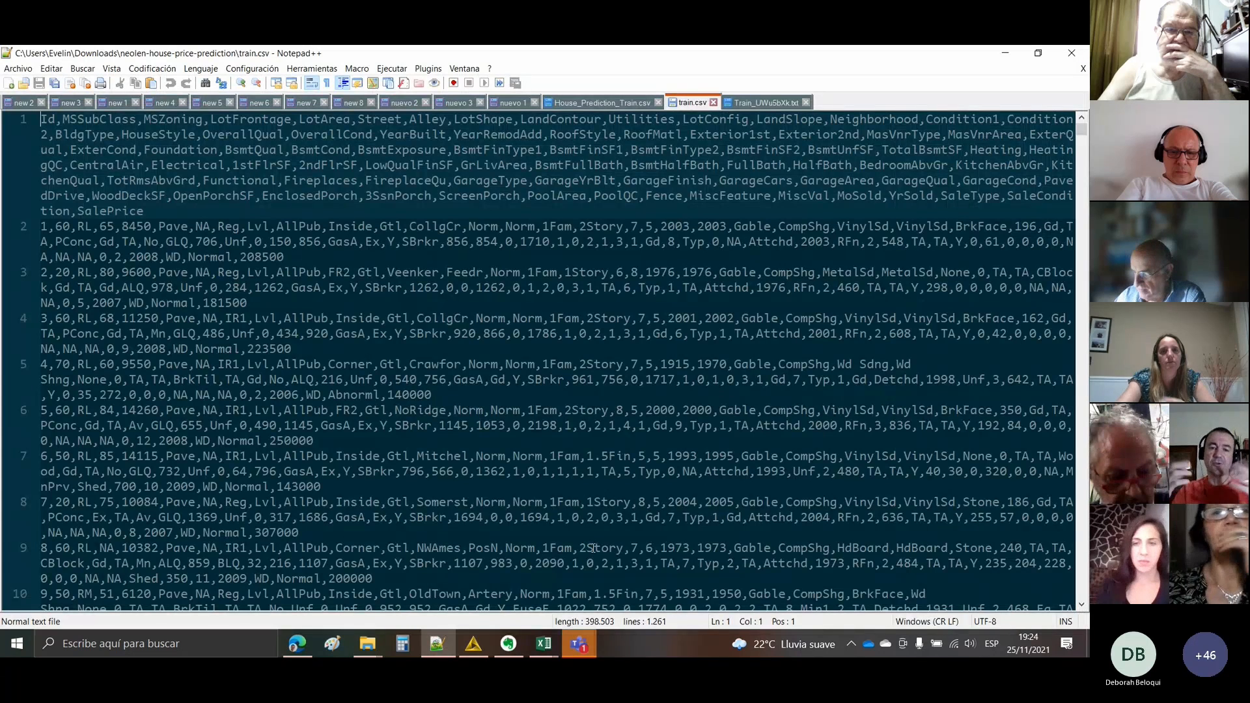
- Close train.csv in Notepad++ and create a new blank workbook in Excel
{"action": "left_click", "coordinate": [713, 103]}
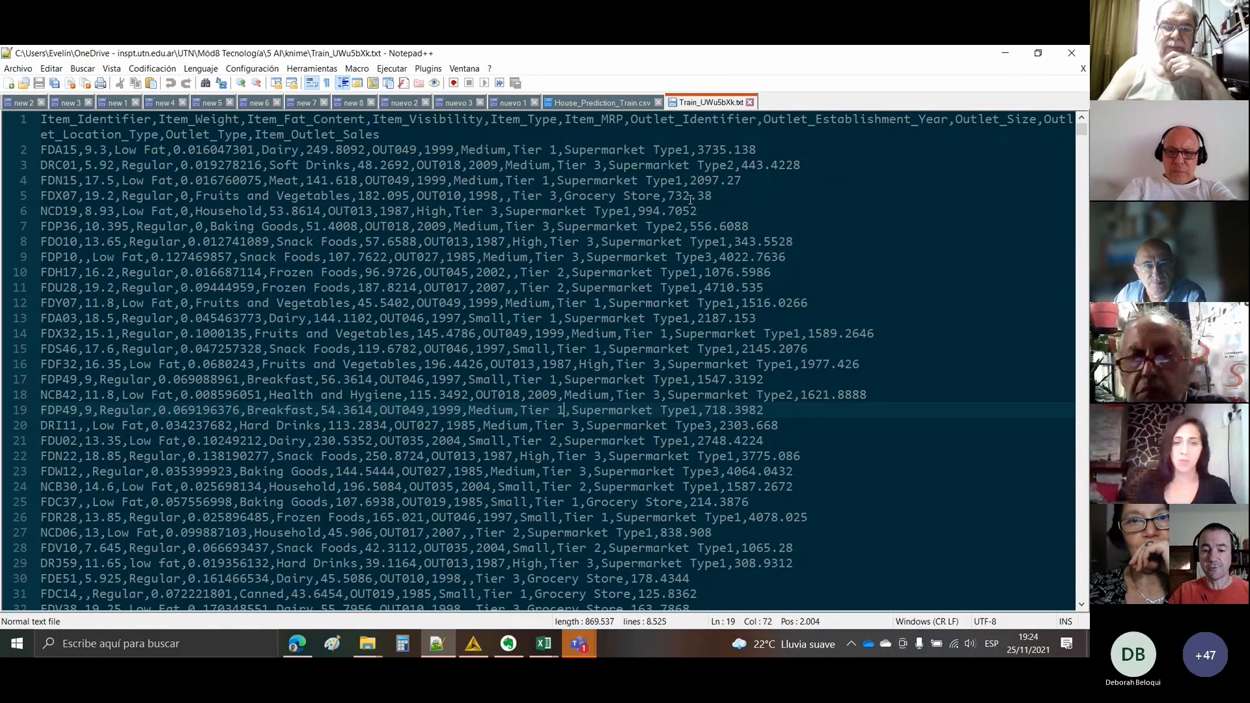
{"action": "left_click", "coordinate": [541, 645]}
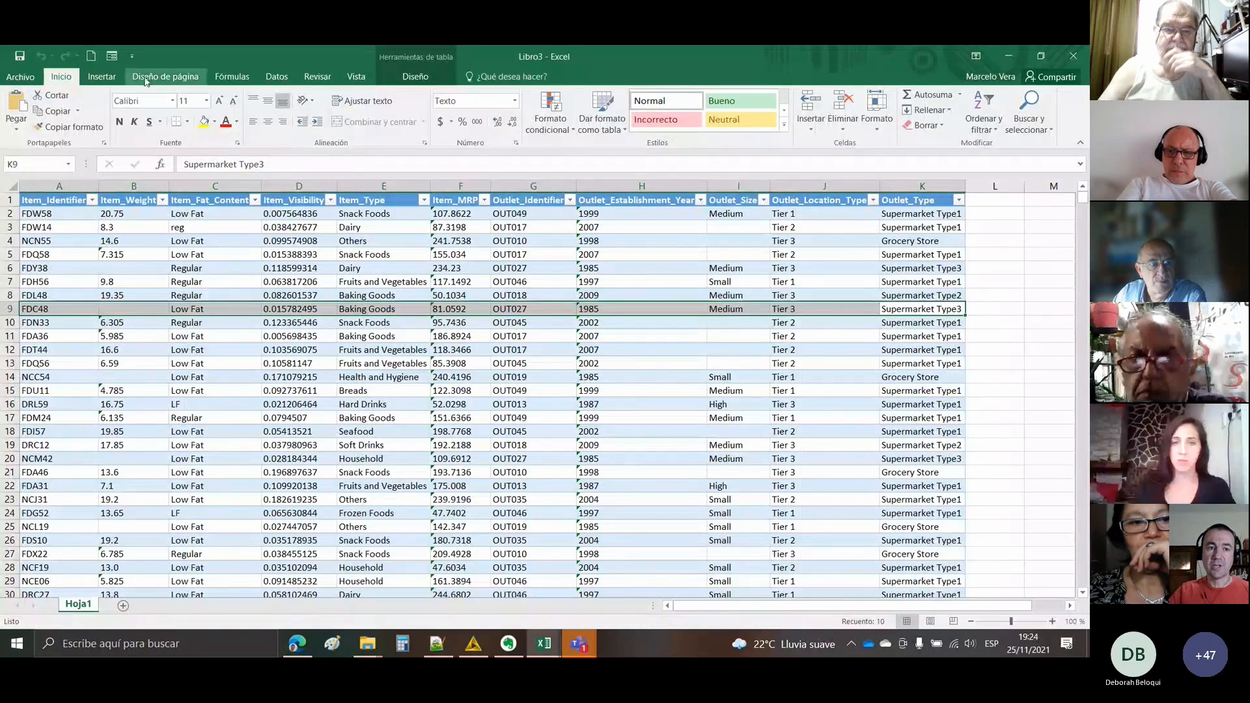
{"action": "left_click", "coordinate": [93, 56]}
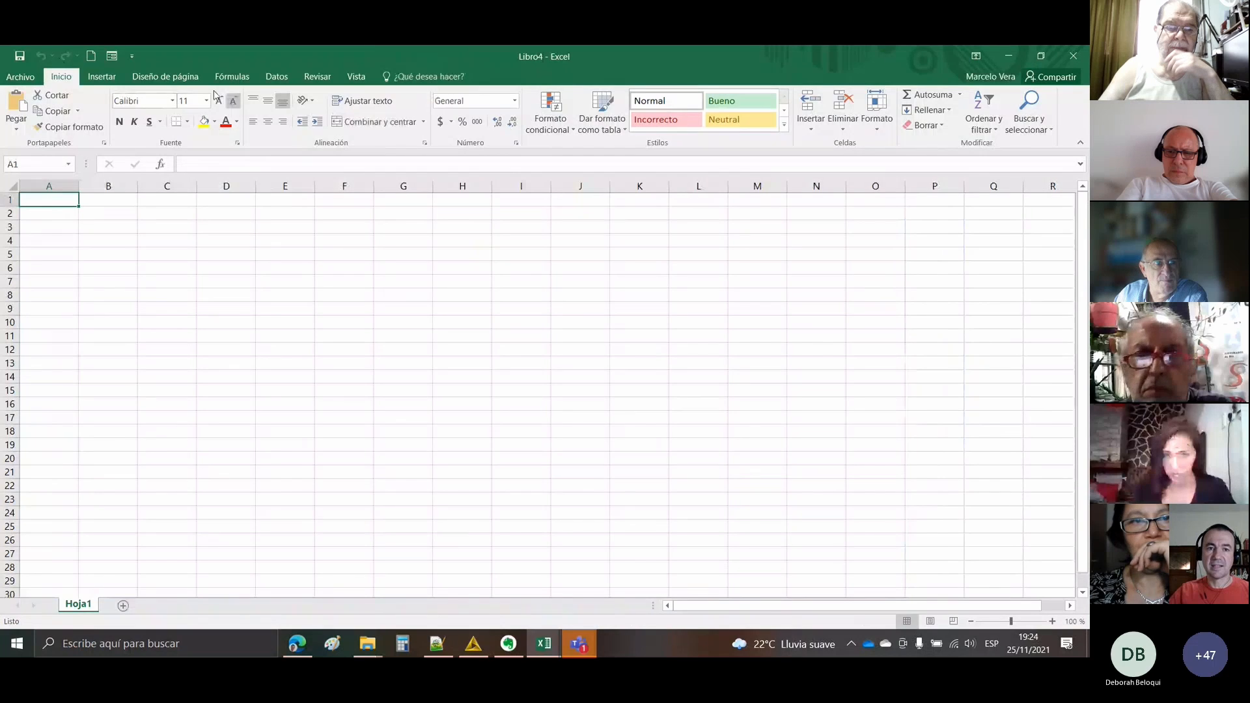
- Load Test_u94Q5KV.csv from the knime folder as external text data and mark the data as having headers
{"action": "left_click", "coordinate": [283, 77]}
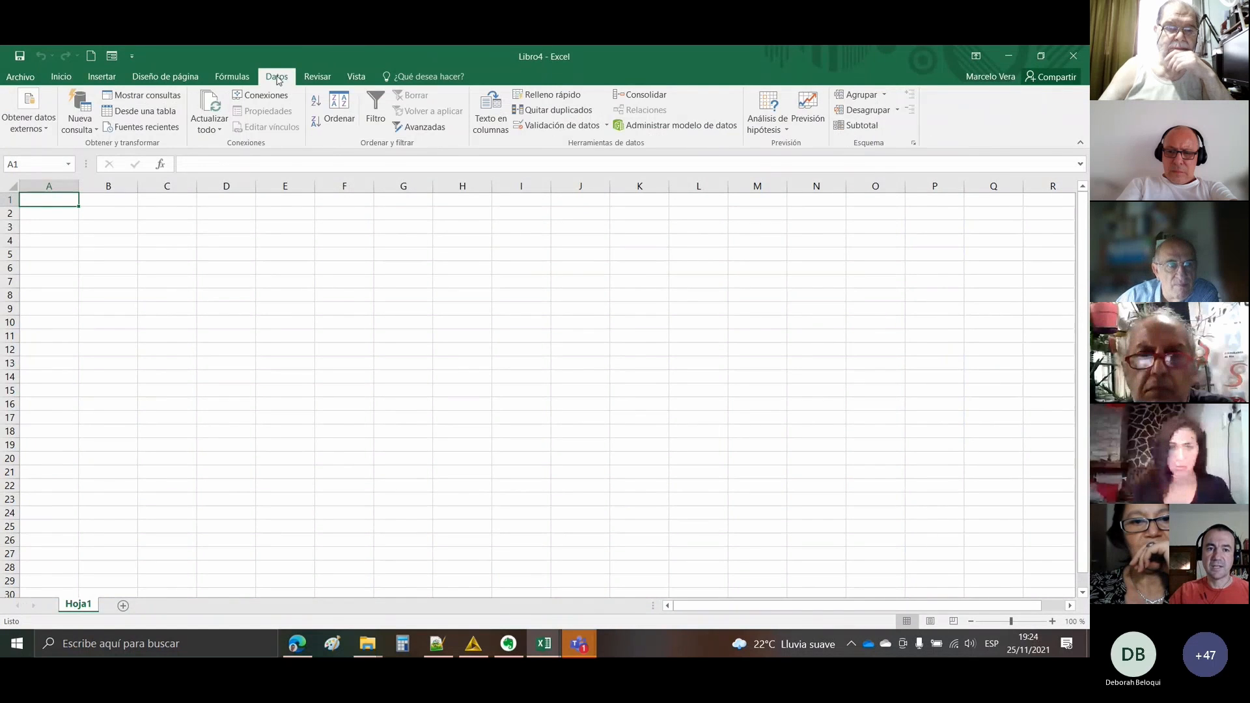
{"action": "left_click", "coordinate": [47, 132]}
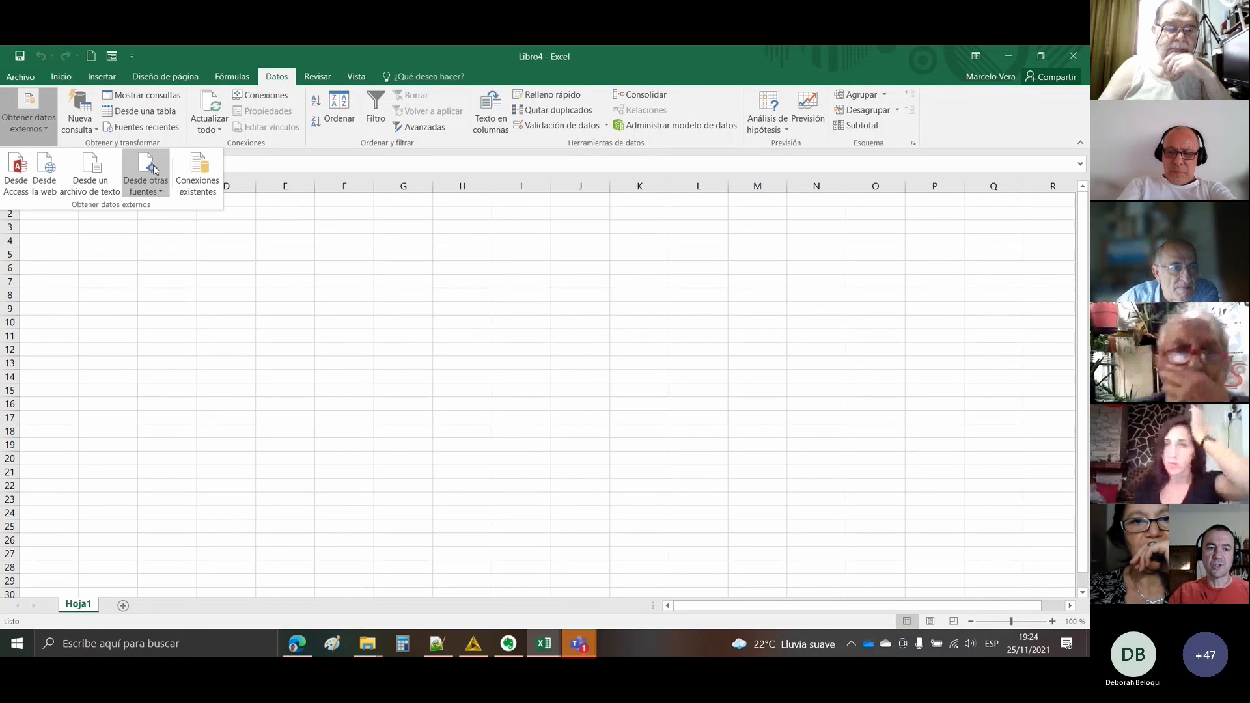
{"action": "left_click", "coordinate": [100, 174]}
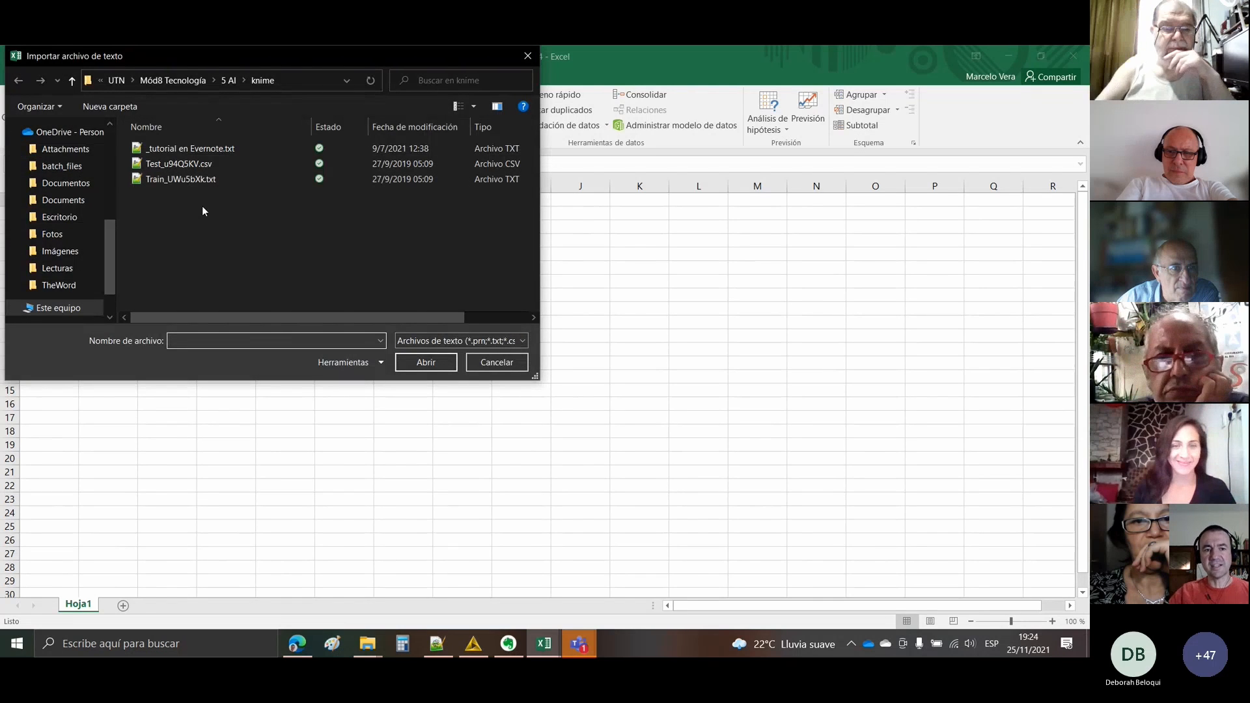
{"action": "left_click", "coordinate": [227, 150]}
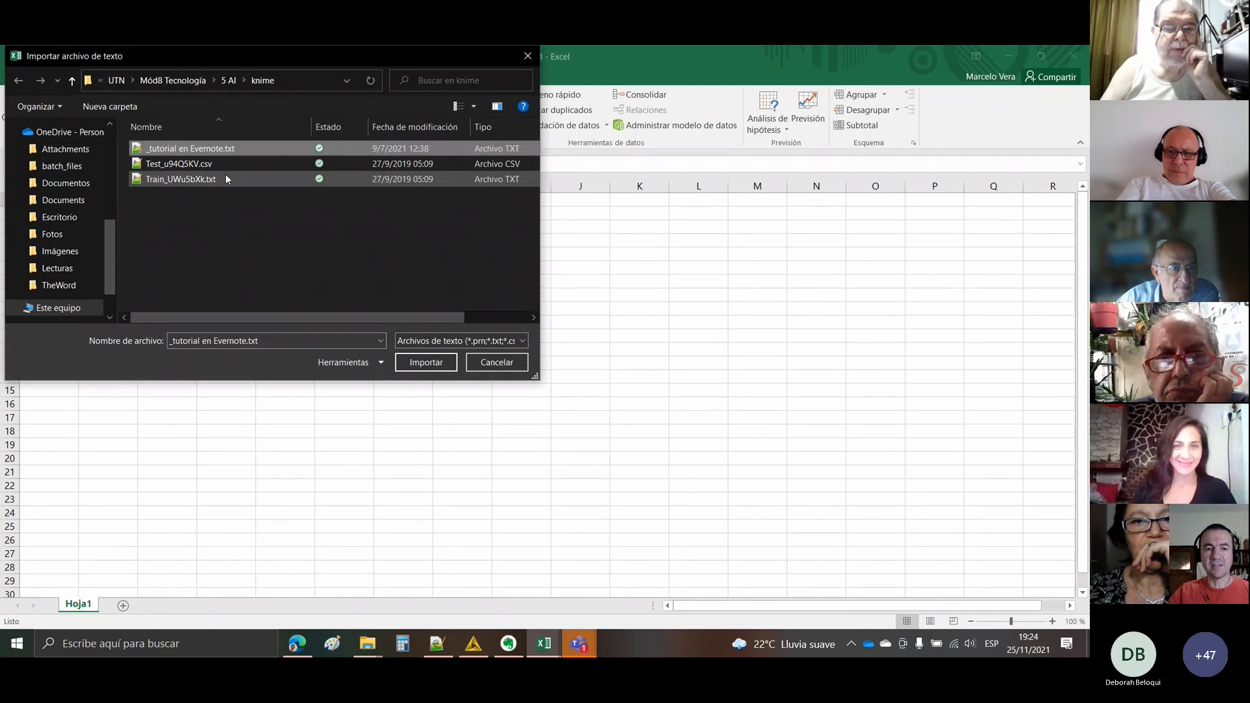
{"action": "left_click", "coordinate": [215, 165]}
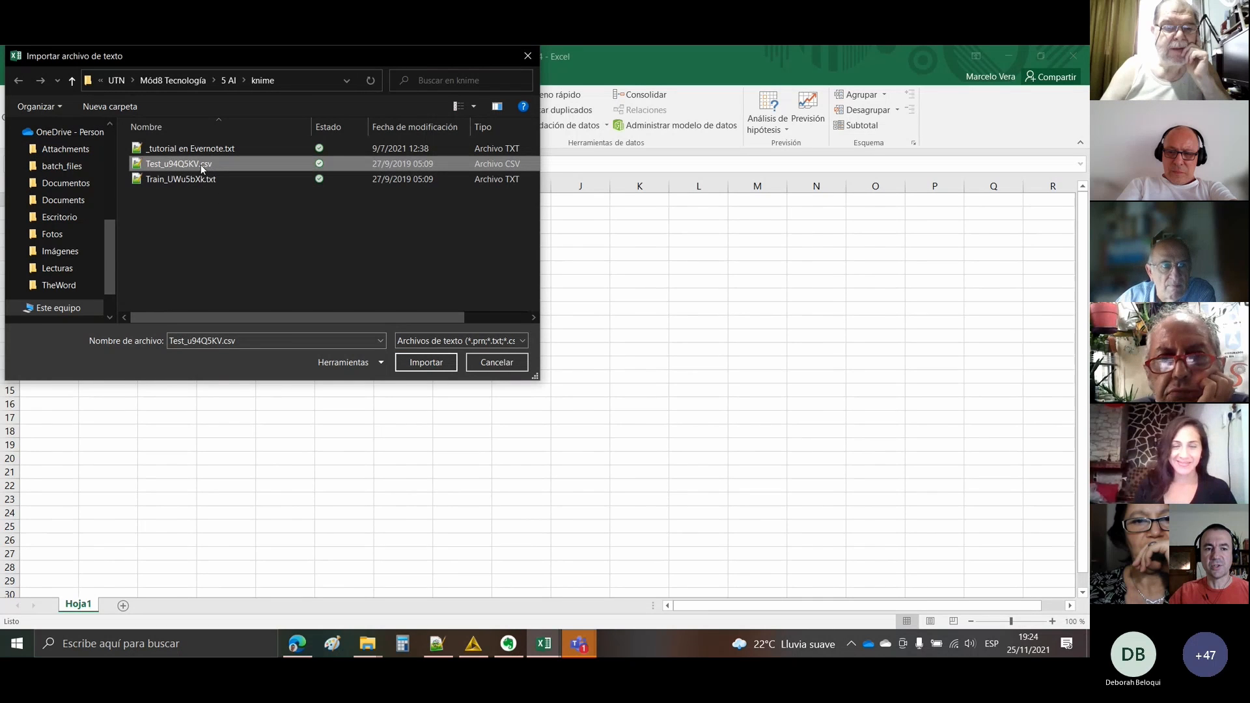
{"action": "left_click", "coordinate": [416, 364]}
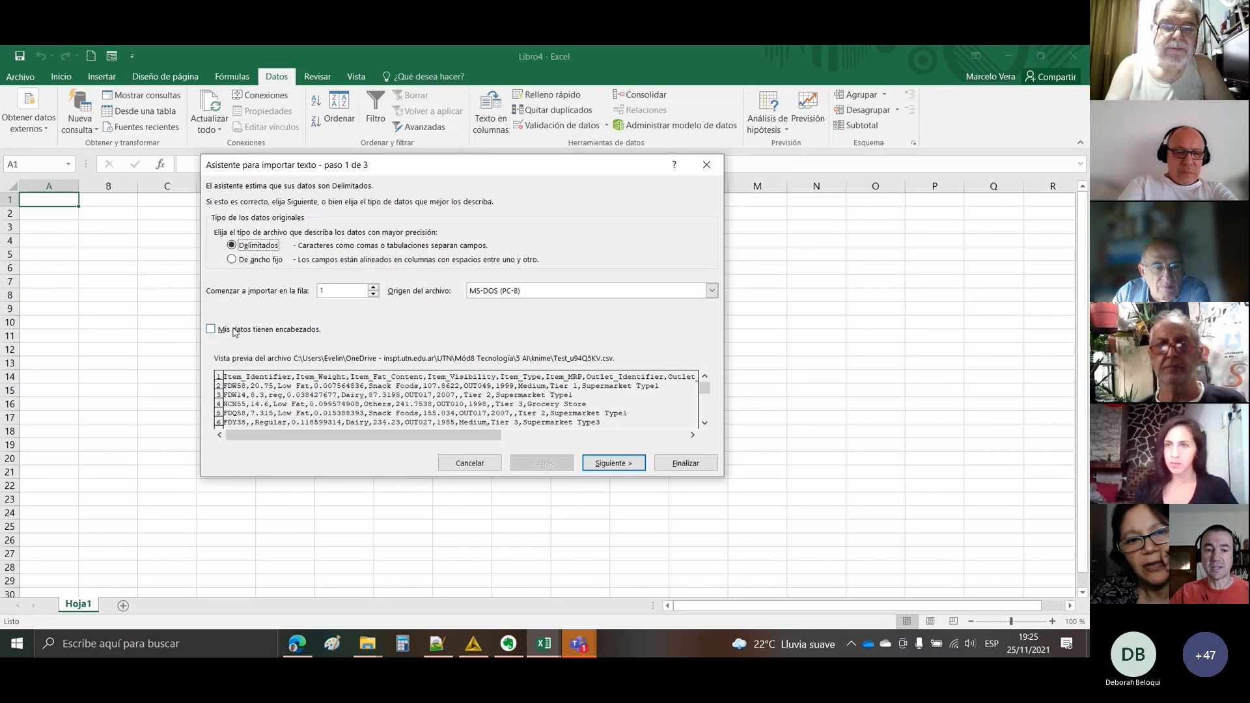
{"action": "left_click", "coordinate": [254, 333]}
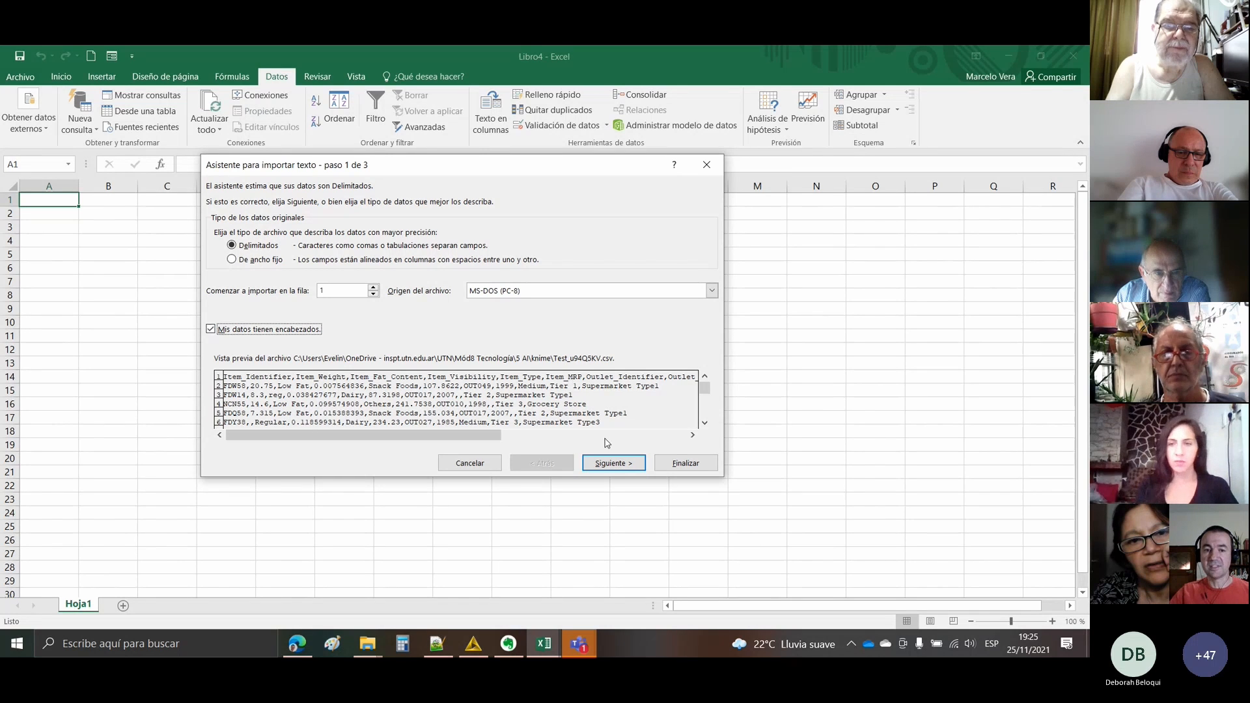
- Test comma, semicolon and space as separators for the text import, and keep comma selected alongside tab
{"action": "left_click", "coordinate": [609, 466]}
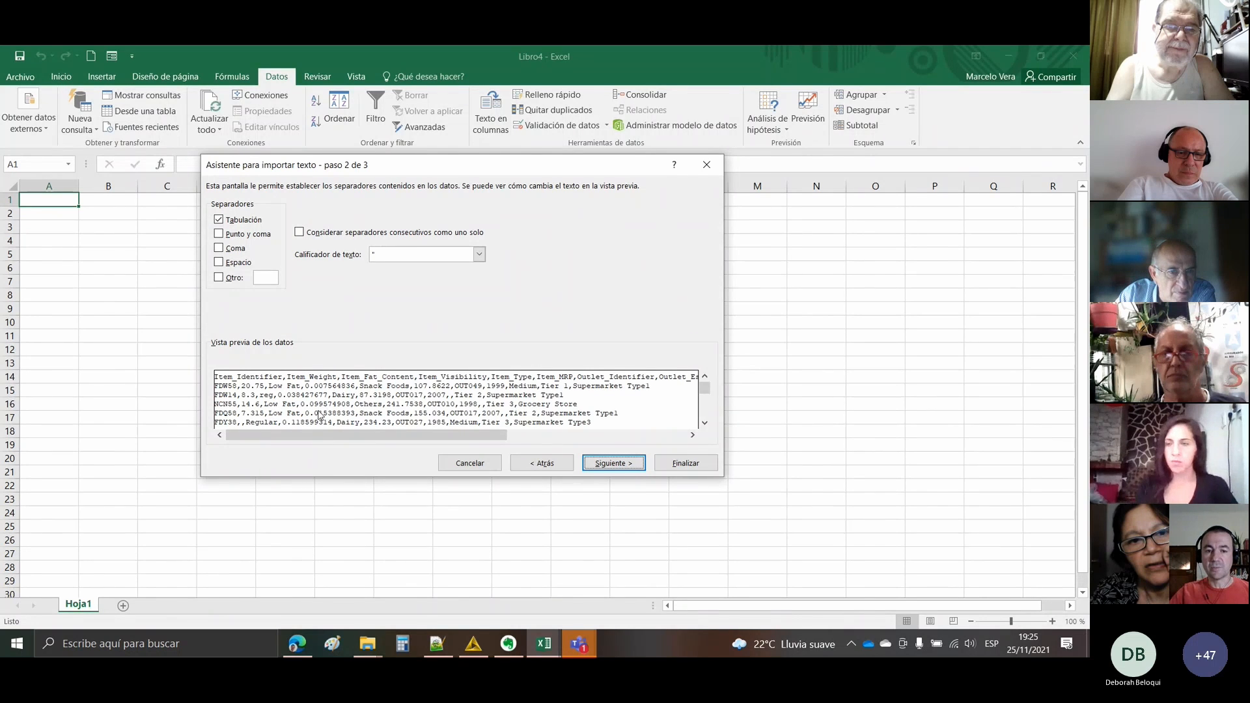
{"action": "left_click", "coordinate": [220, 249]}
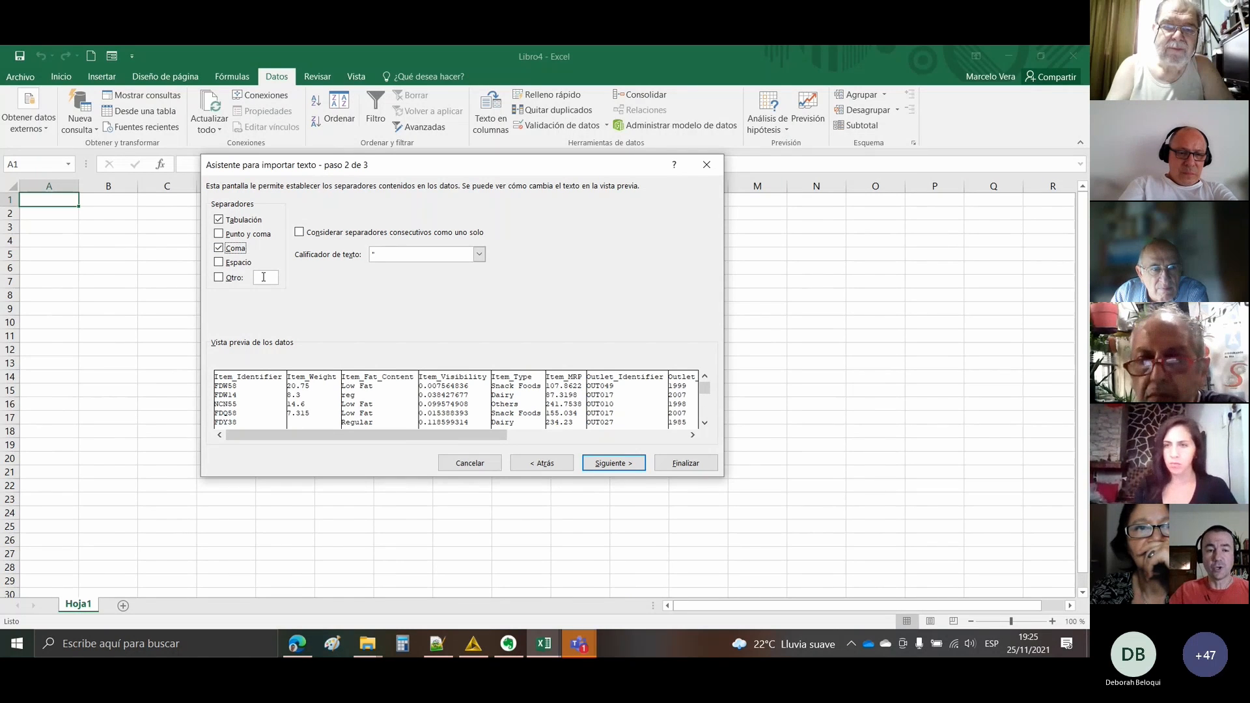
{"action": "left_click", "coordinate": [219, 250]}
{"action": "left_click", "coordinate": [219, 236]}
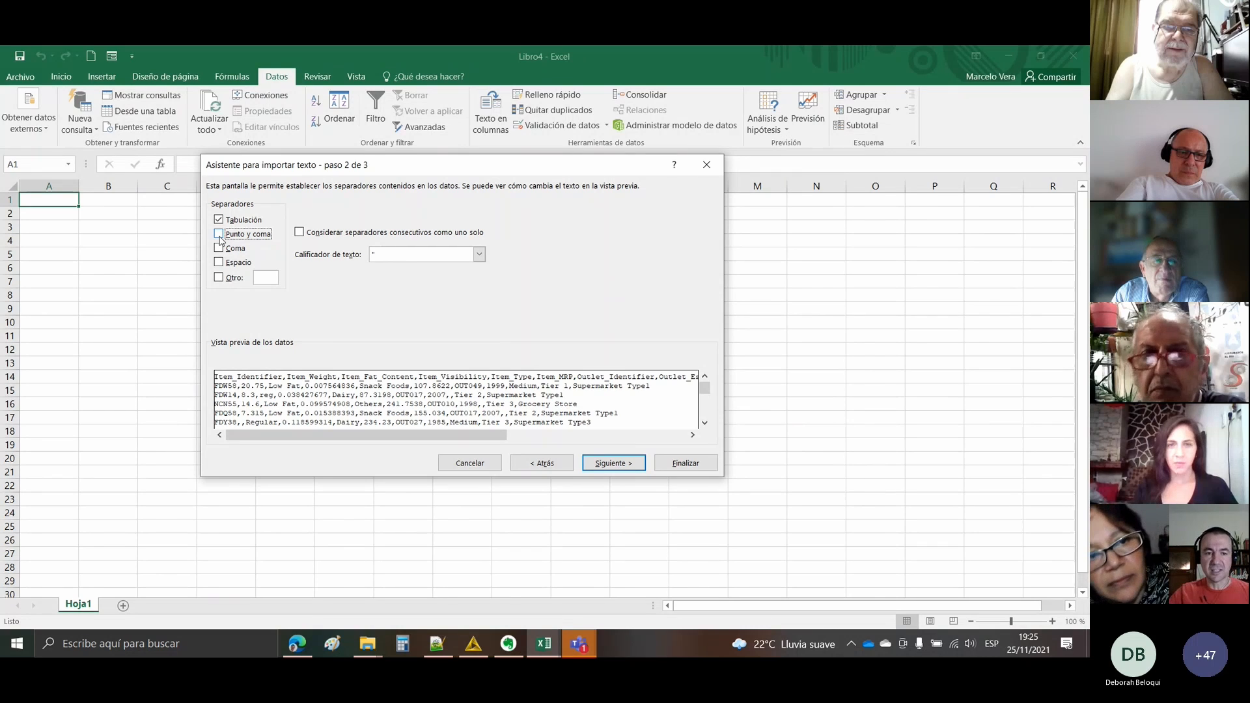
{"action": "left_click", "coordinate": [219, 263]}
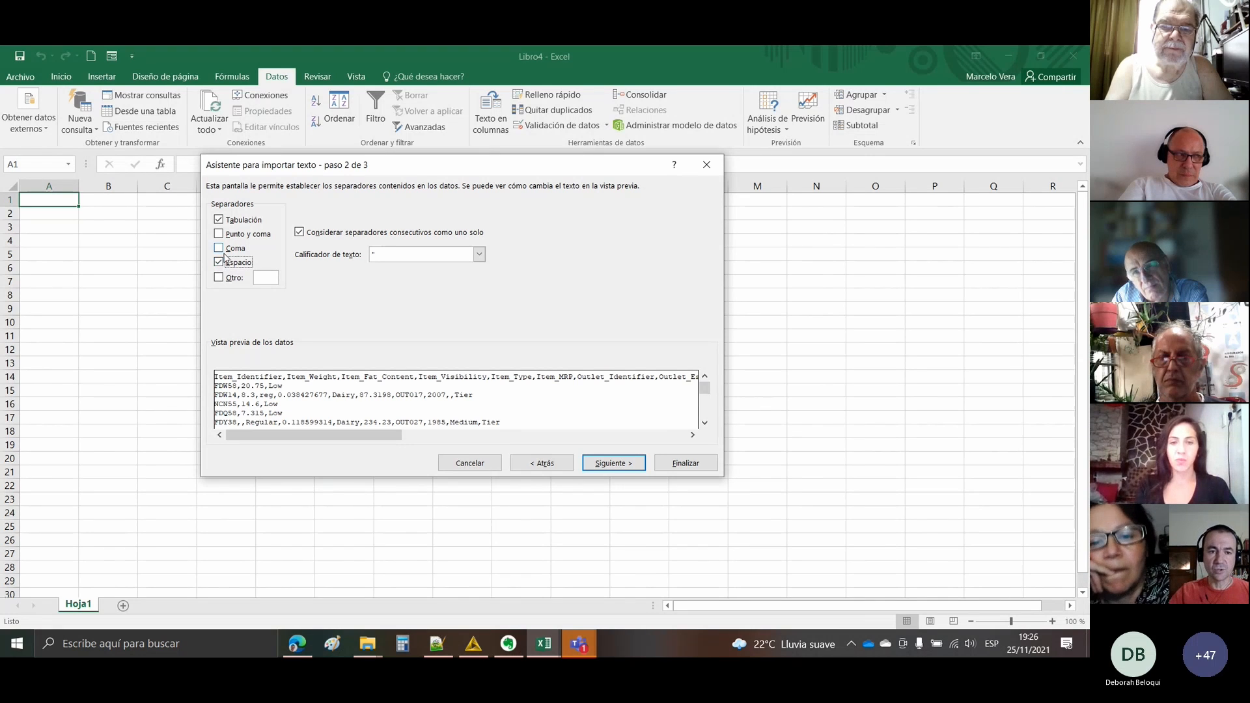
{"action": "left_click", "coordinate": [219, 262]}
{"action": "left_click", "coordinate": [221, 248]}
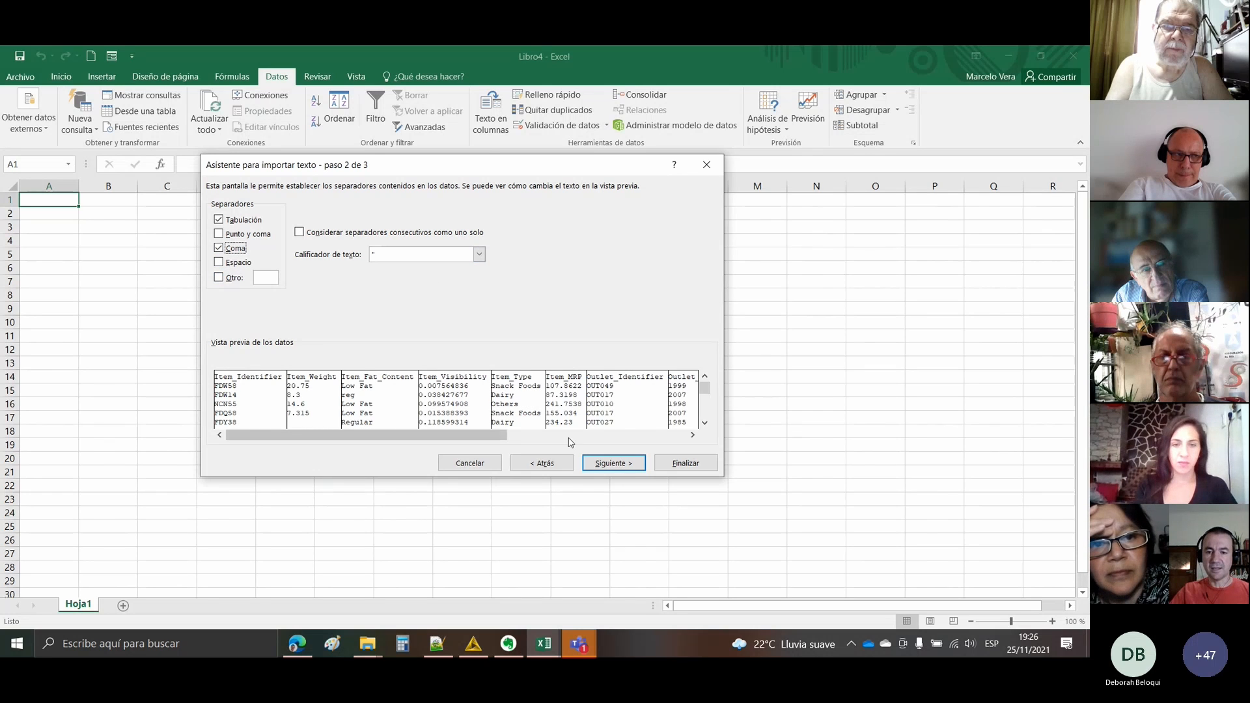
- Set the format of all columns to Text and import the data into the worksheet
{"action": "left_click", "coordinate": [609, 463]}
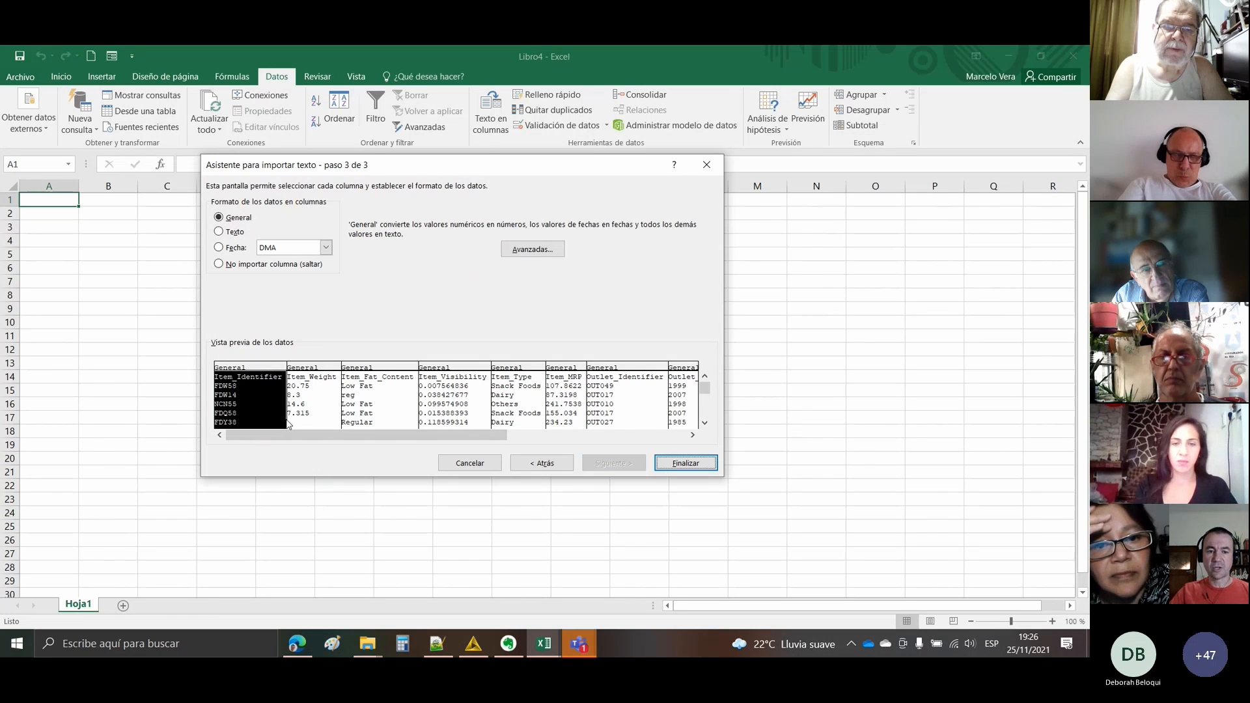
{"action": "left_click_drag", "start_coordinate": [353, 435], "coordinate": [533, 436]}
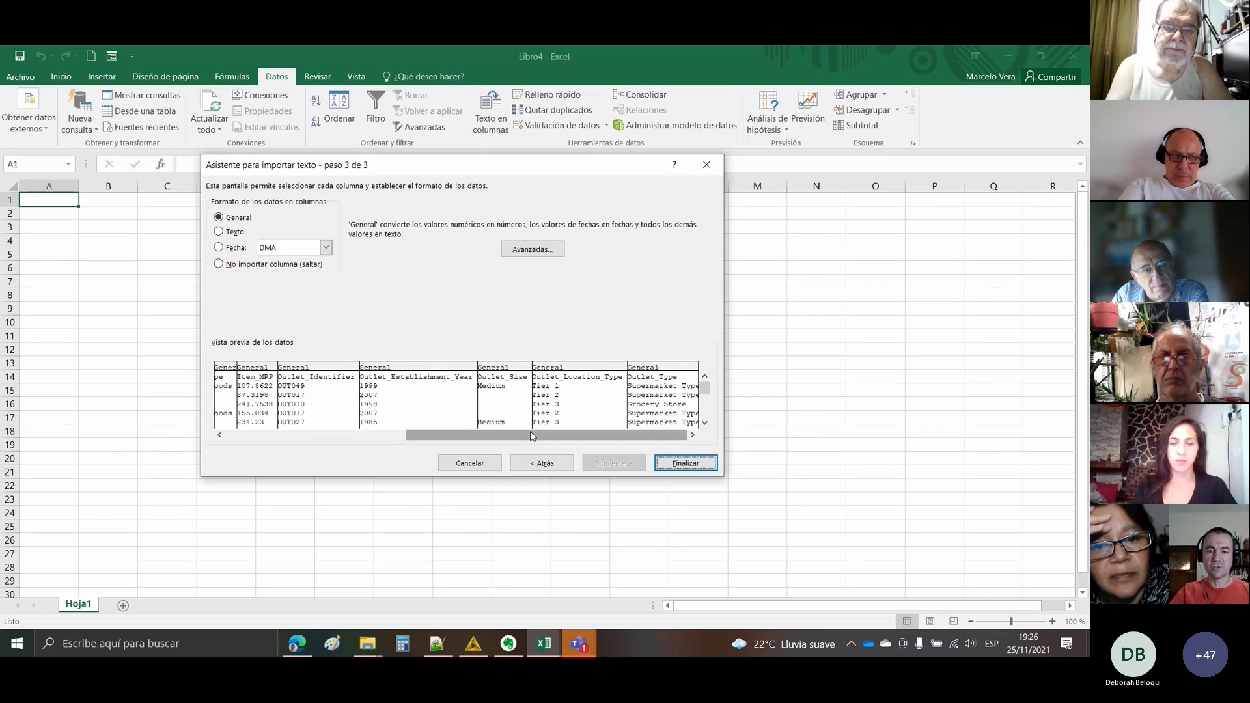
{"action": "left_click", "coordinate": [645, 407], "text": "shift"}
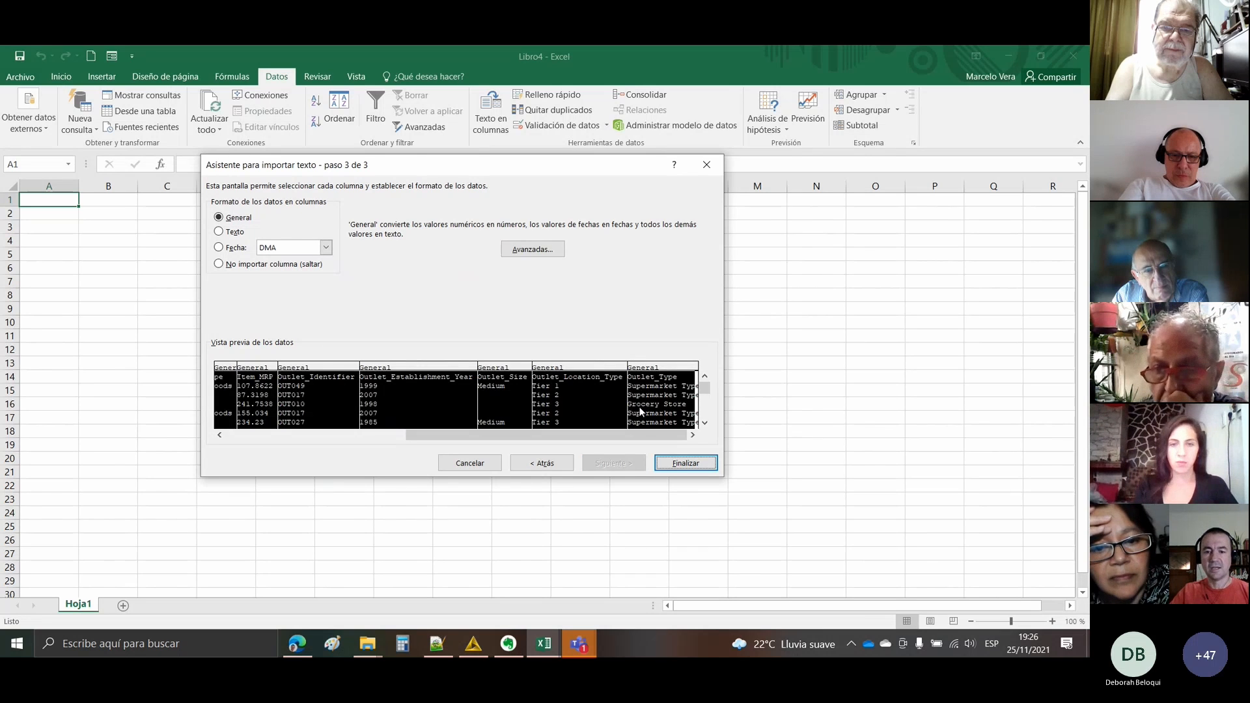
{"action": "left_click", "coordinate": [220, 232]}
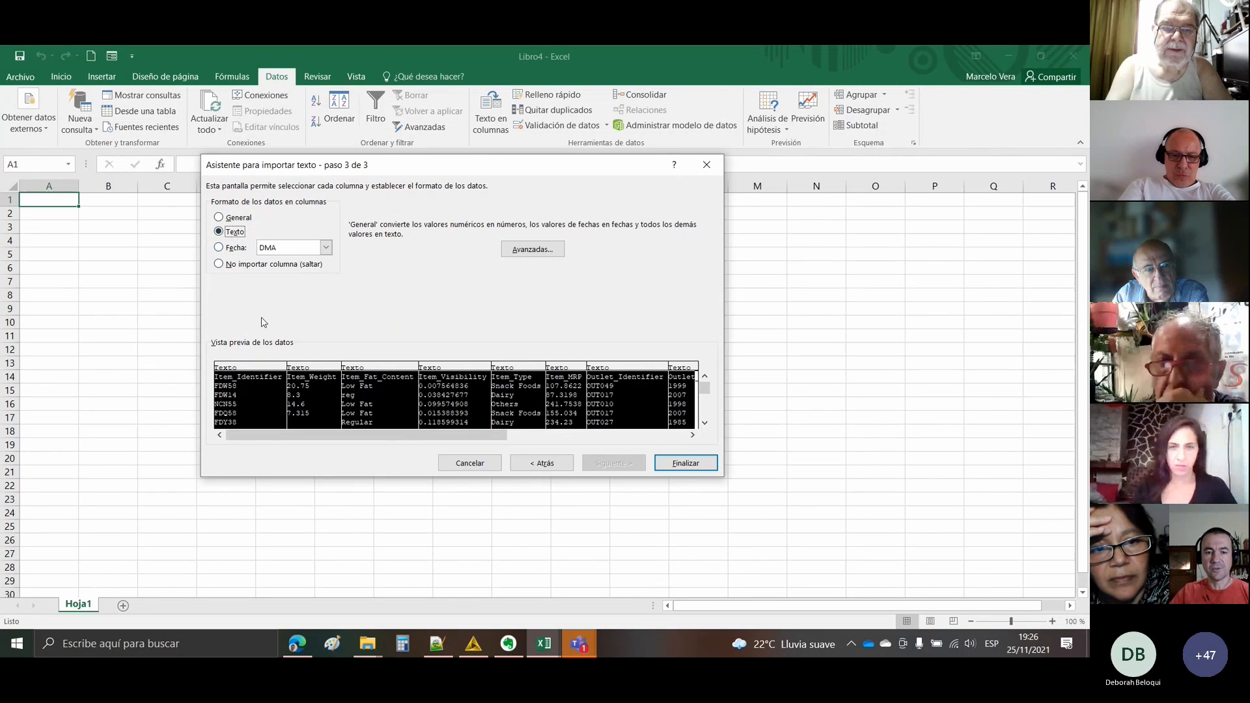
{"action": "left_click", "coordinate": [685, 463]}
{"action": "left_click", "coordinate": [462, 401]}
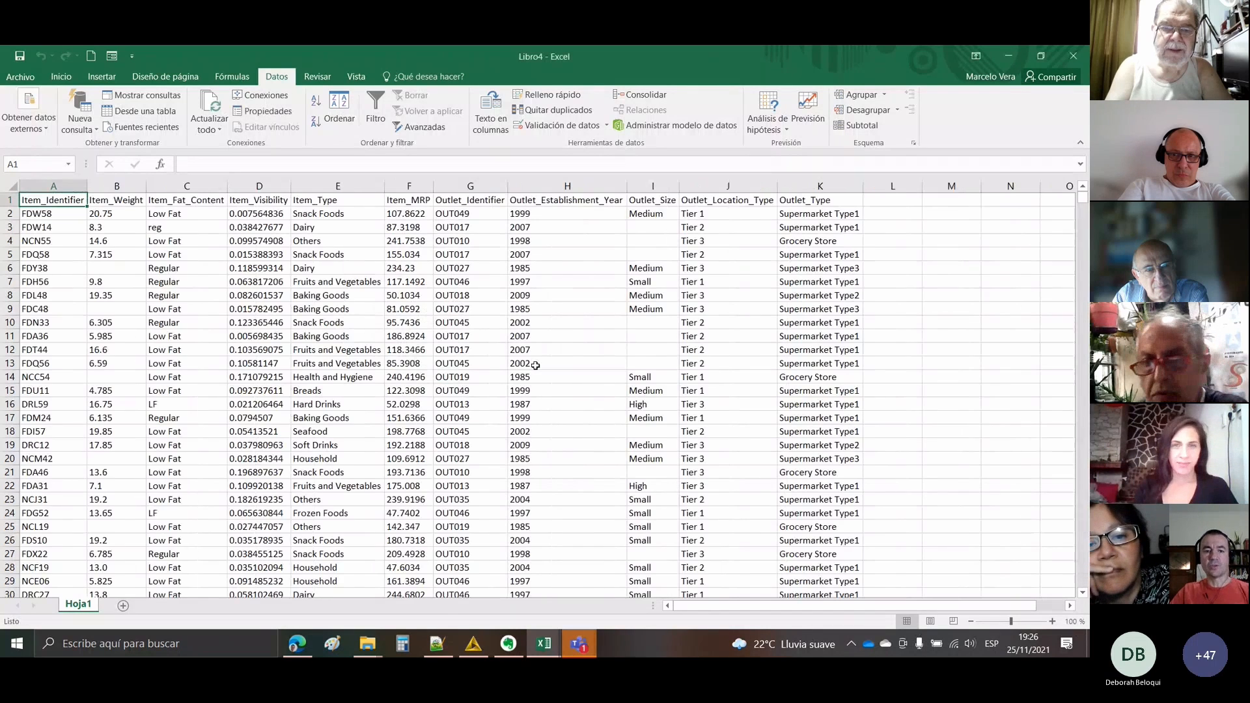
- Examine the imported Item_Type and Item_Weight values, selecting the whole Item_Weight column and its first value
{"action": "left_click", "coordinate": [321, 336]}
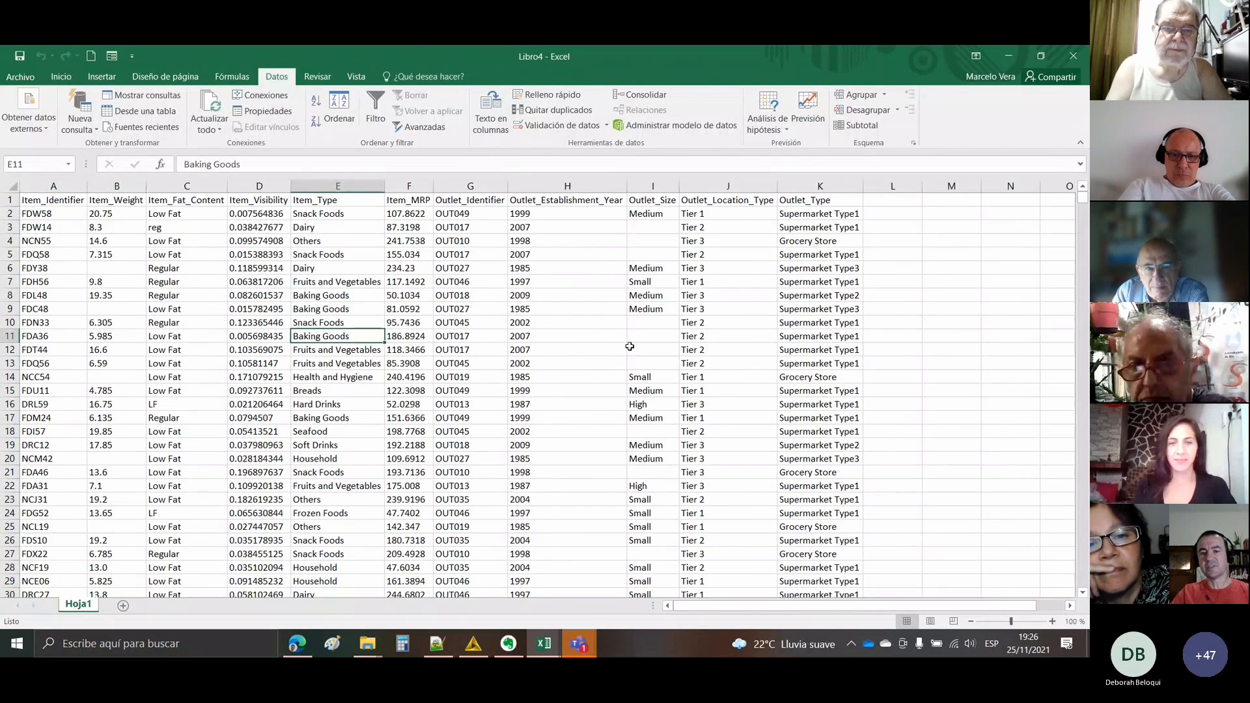
{"action": "left_click", "coordinate": [114, 240]}
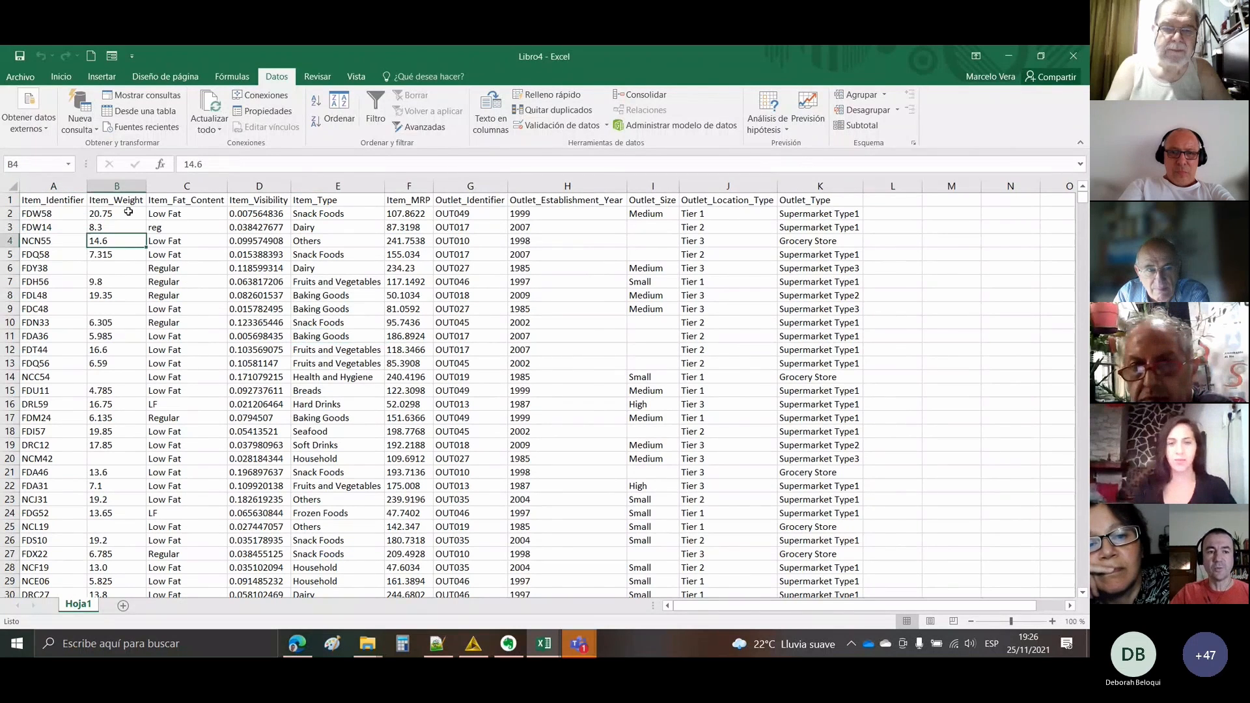
{"action": "left_click", "coordinate": [116, 186]}
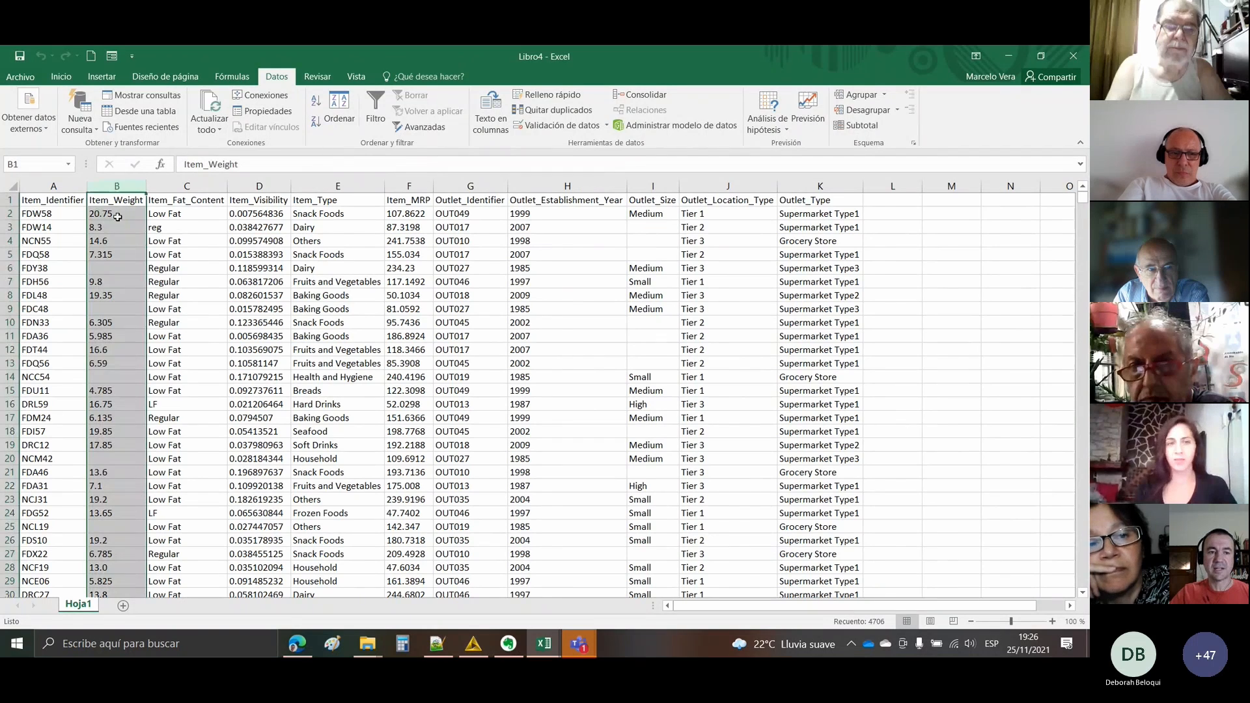
{"action": "right_click", "coordinate": [101, 266]}
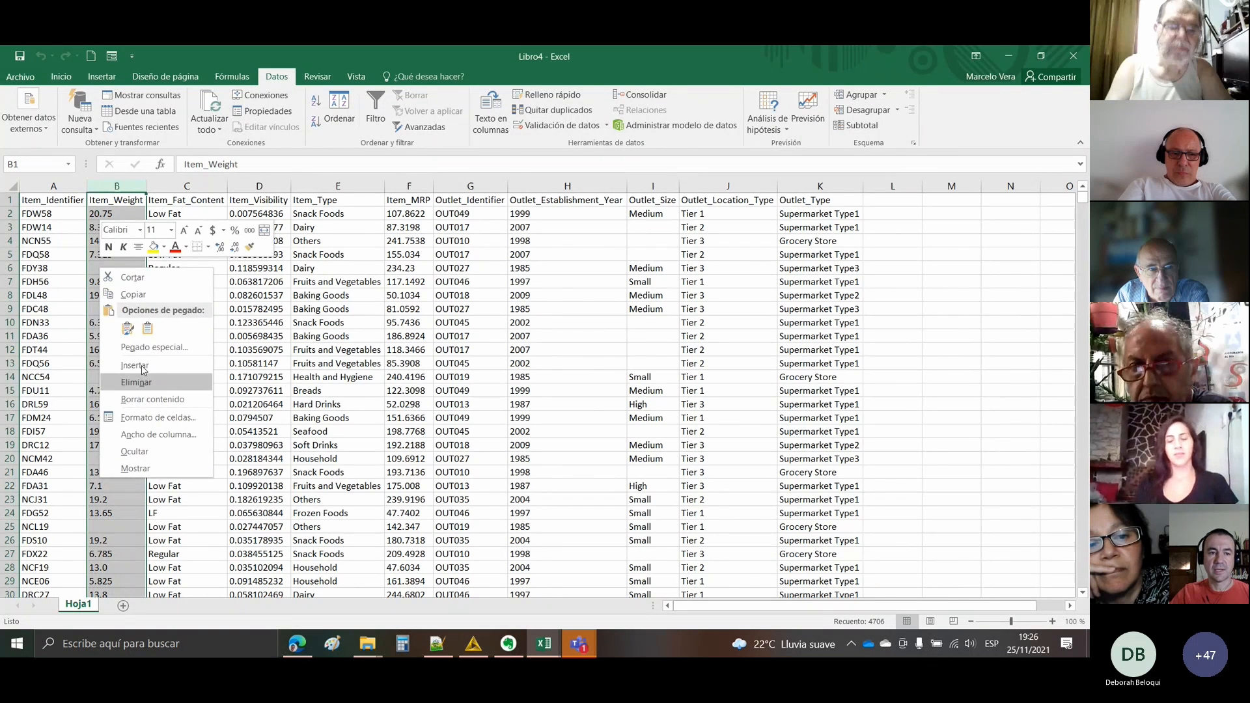
{"action": "left_click", "coordinate": [97, 211]}
{"action": "left_click", "coordinate": [97, 212]}
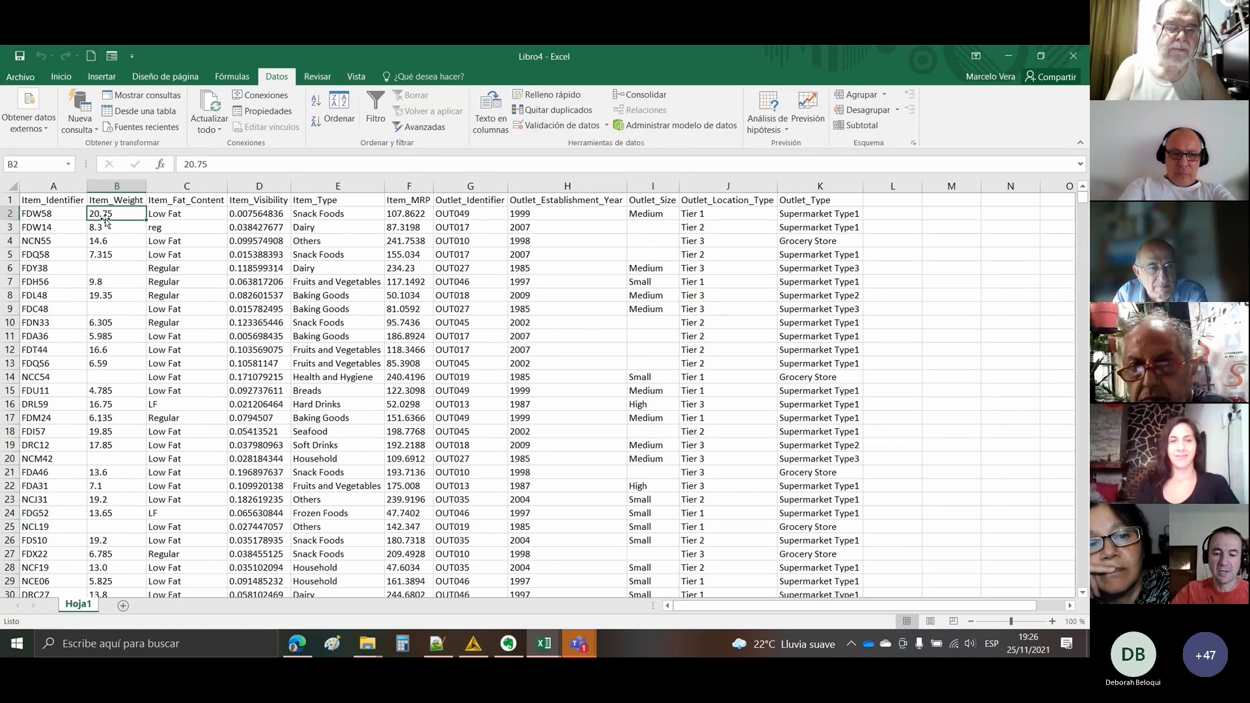
- Review the Item_Weight values by extending the selection down from B2, and return to cell B2
{"action": "left_click_drag", "start_coordinate": [105, 217], "coordinate": [105, 223]}
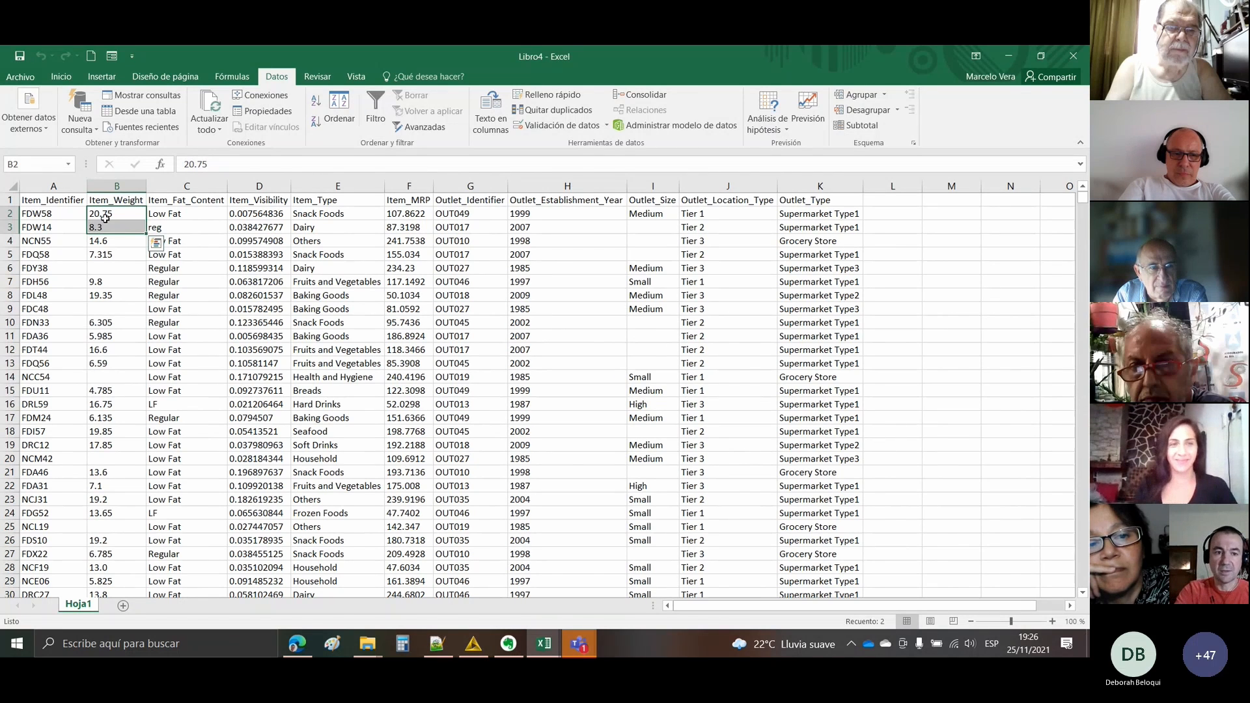
{"action": "key", "text": "ctrl+Down"}
{"action": "left_click", "coordinate": [105, 218]}
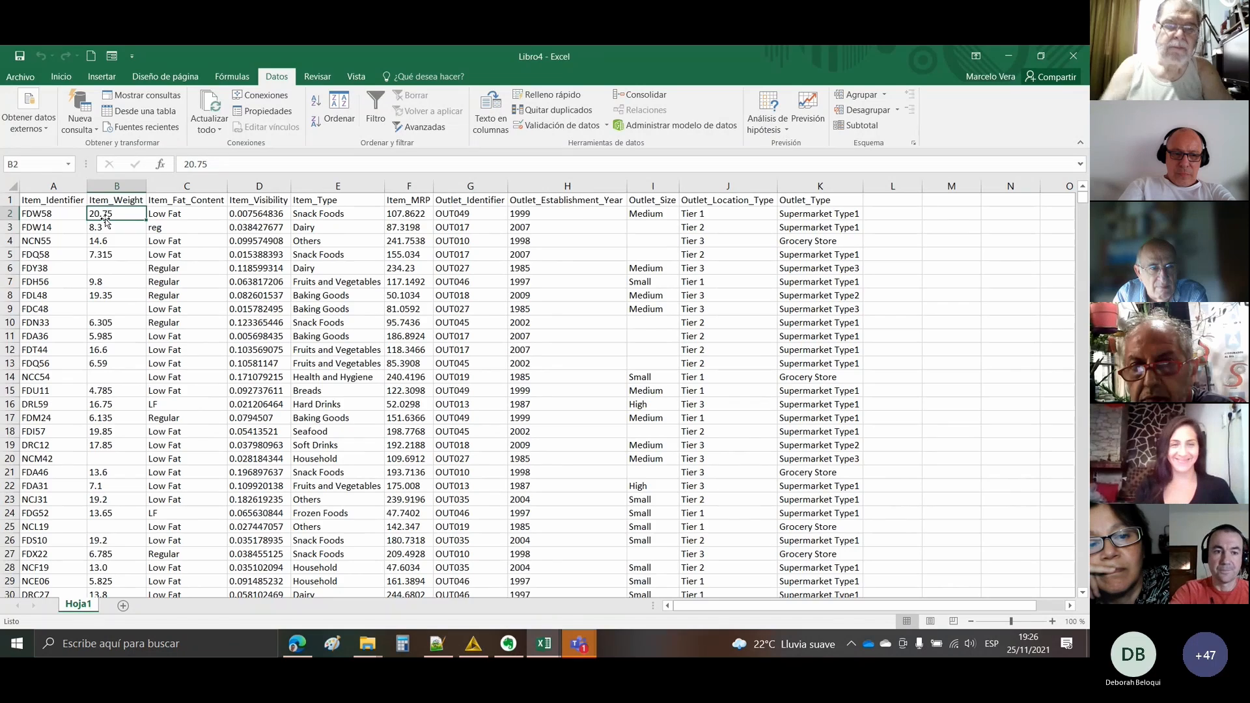
{"action": "key", "text": "shift+Page_Down"}
{"action": "key", "text": "shift+Page_Down"}
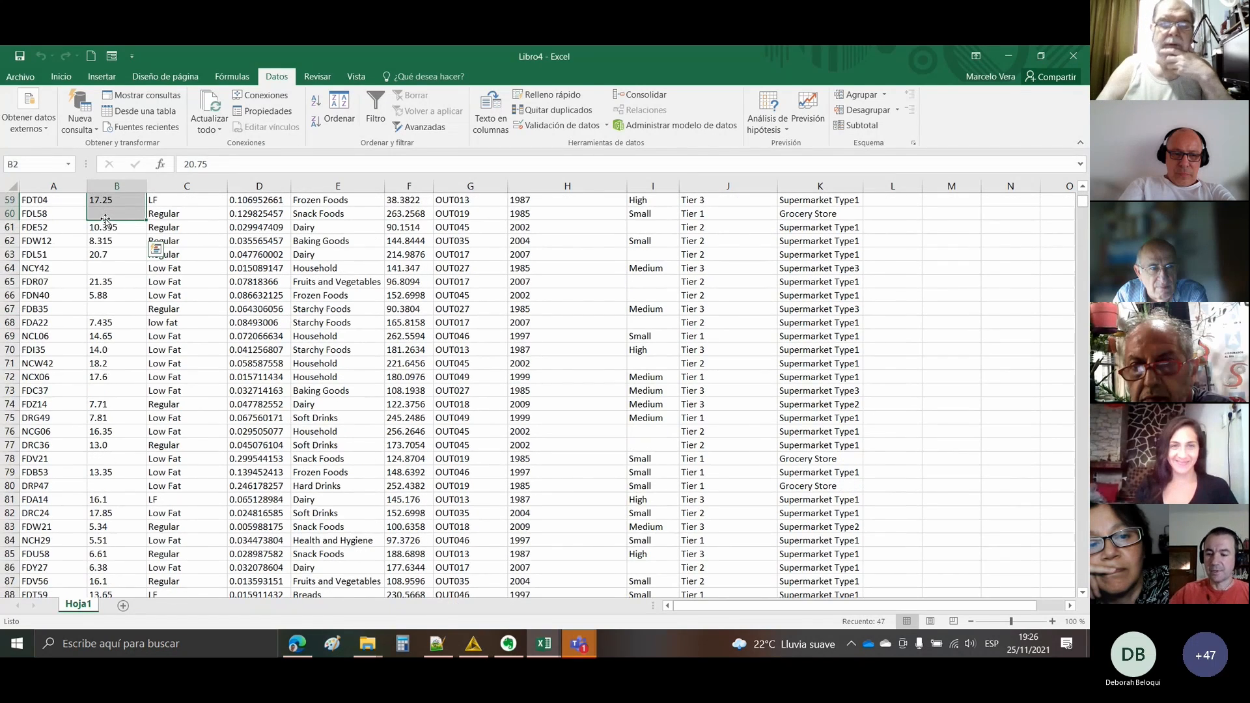
{"action": "scroll", "coordinate": [411, 314], "scroll_direction": "up", "scroll_amount": 16}
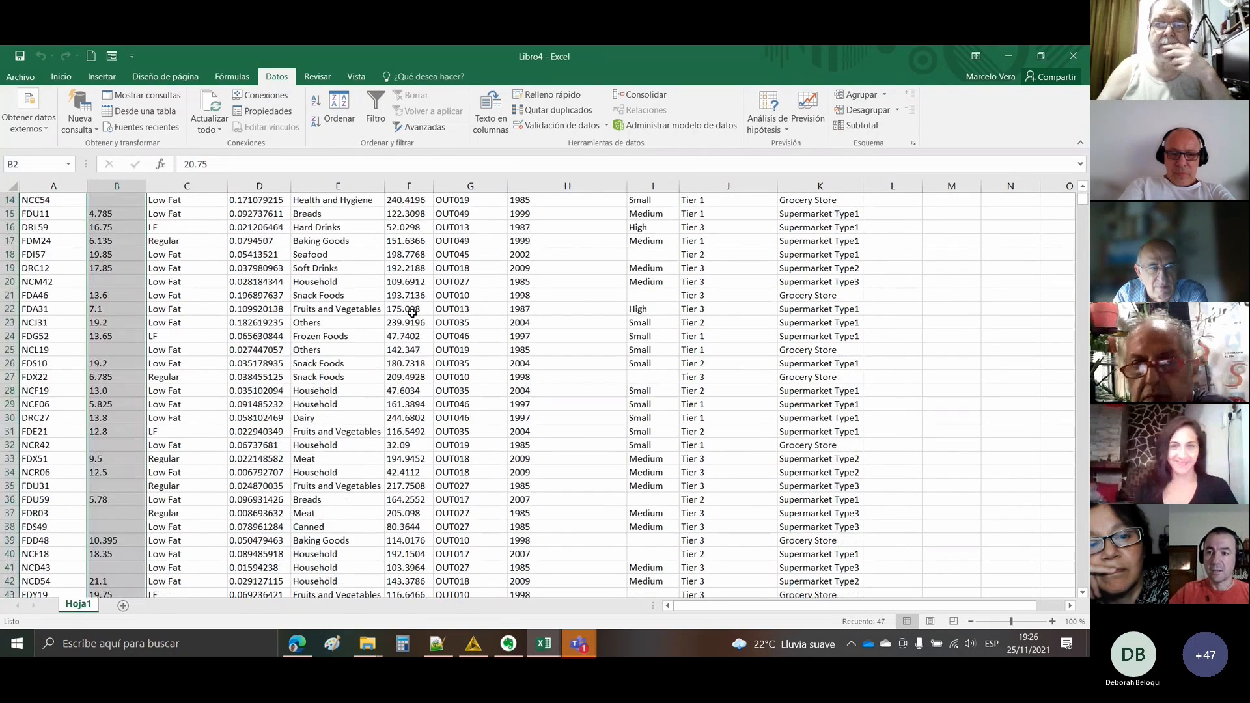
{"action": "left_click", "coordinate": [1083, 187]}
{"action": "left_click", "coordinate": [1083, 187]}
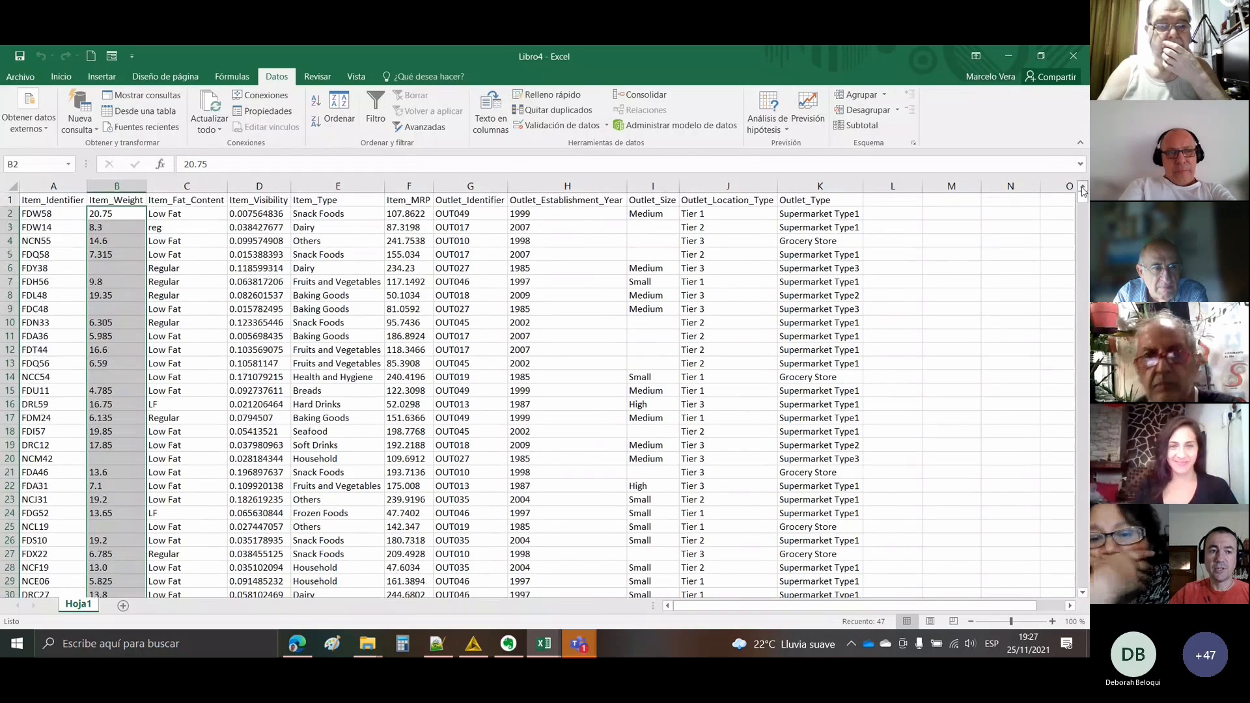
{"action": "left_click", "coordinate": [125, 213]}
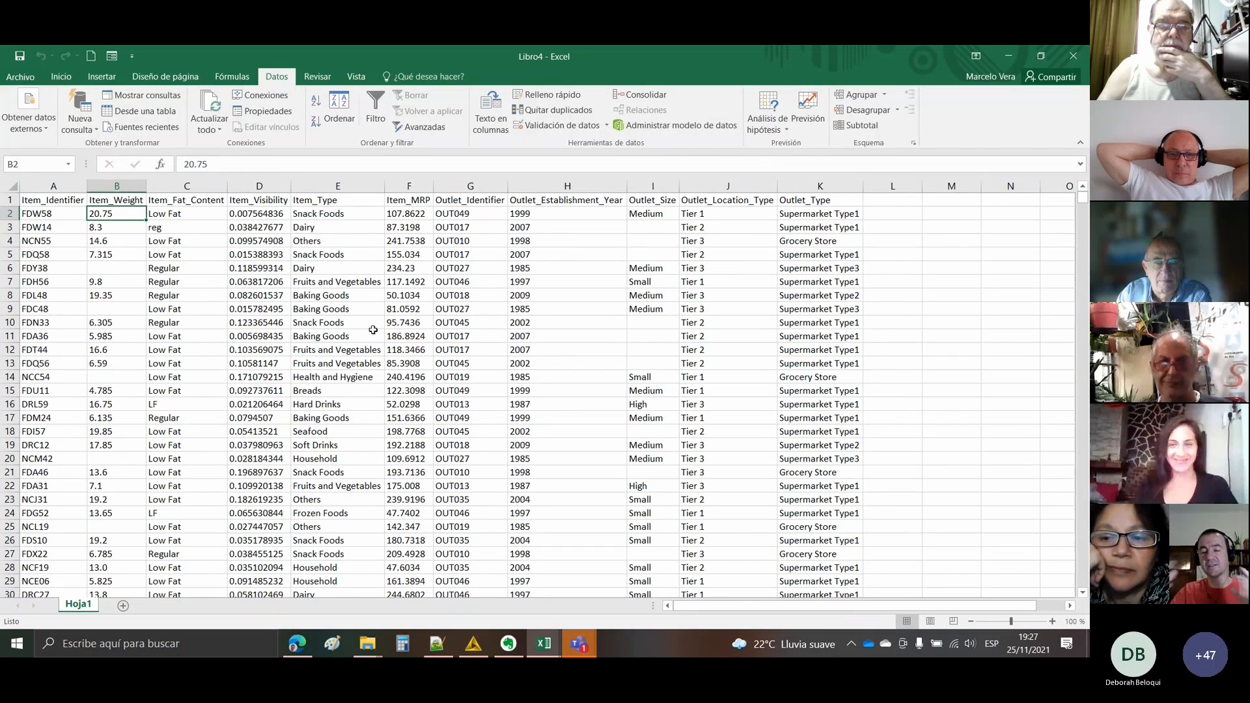
- Replace every period with a comma throughout the imported data
{"action": "left_click", "coordinate": [319, 202]}
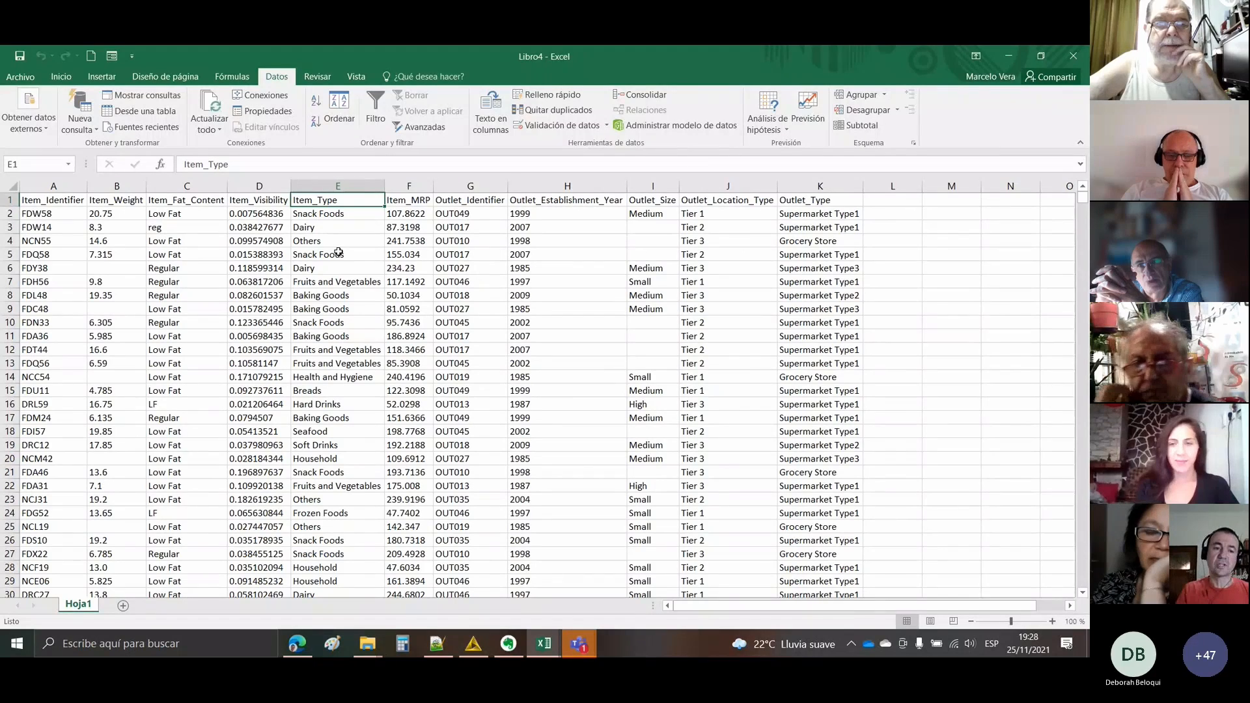
{"action": "left_click", "coordinate": [101, 319]}
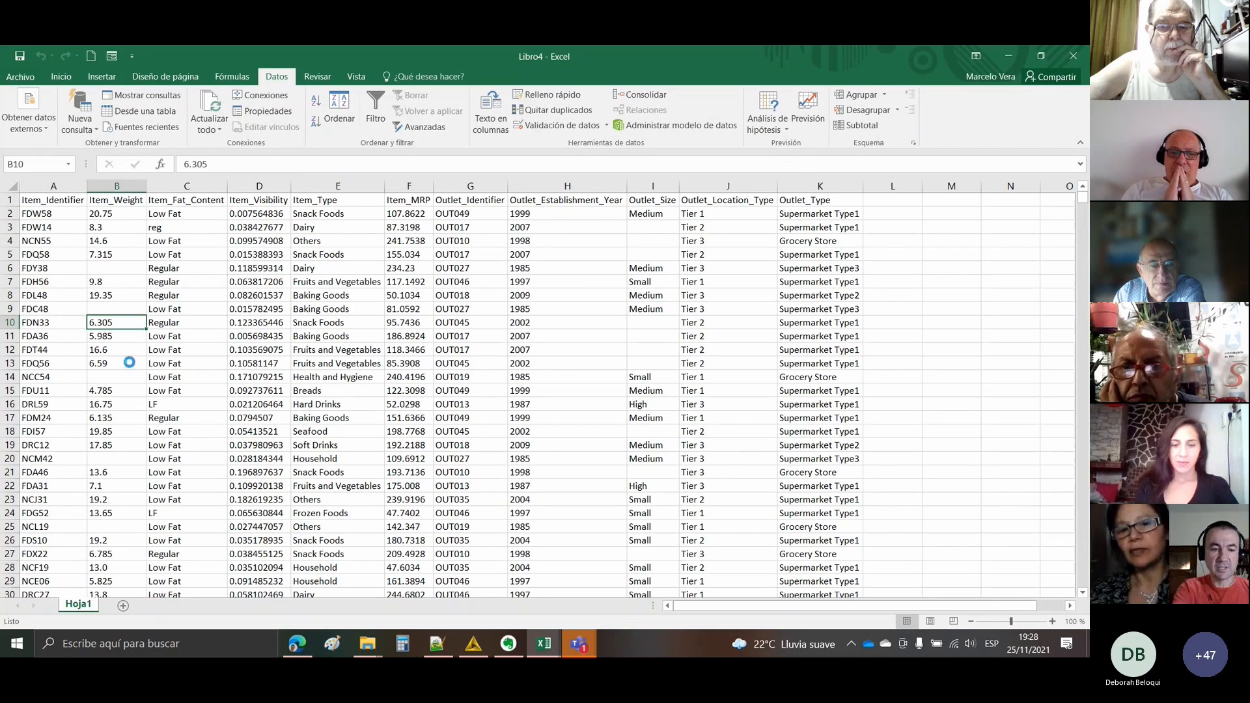
{"action": "key", "text": "ctrl+b"}
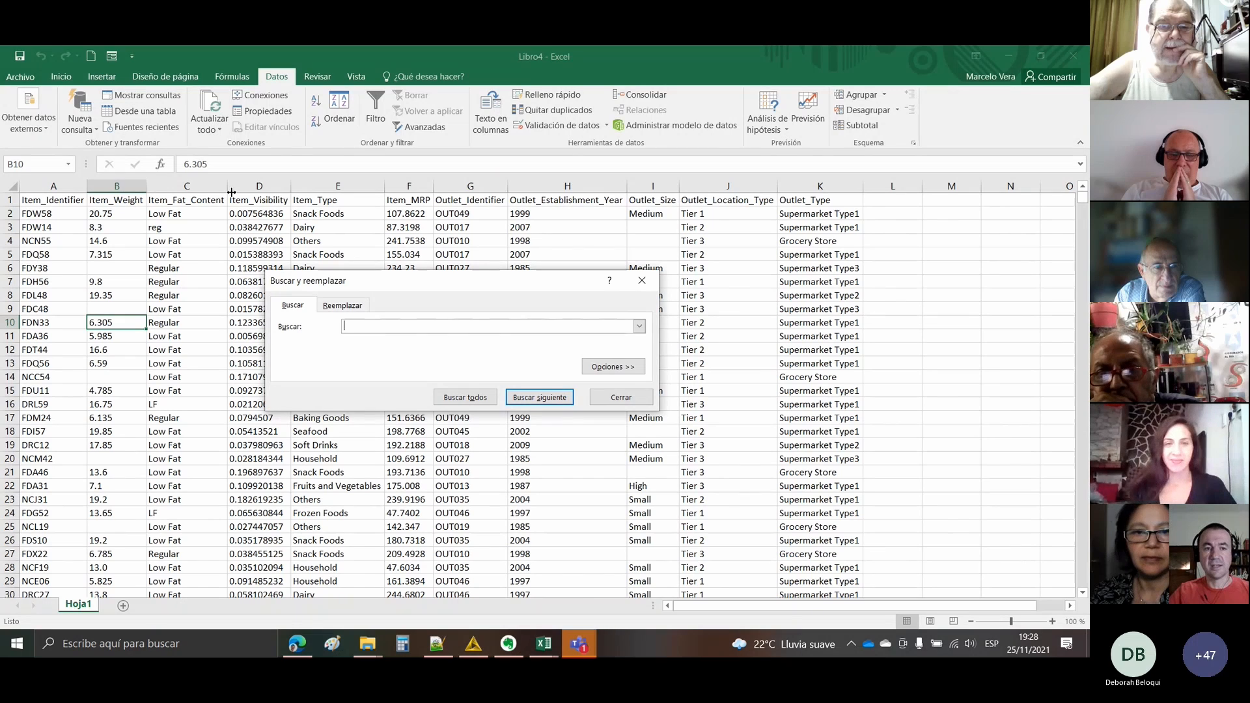
{"action": "left_click", "coordinate": [331, 307]}
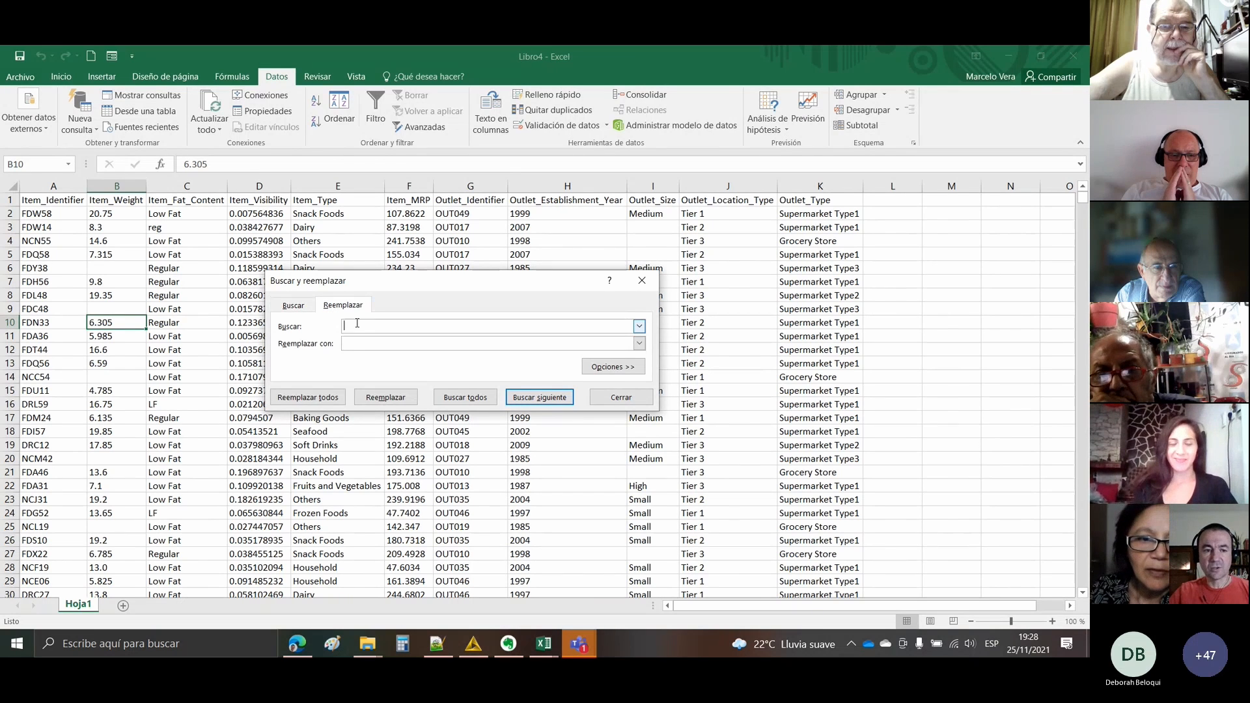
{"action": "type", "text": "."}
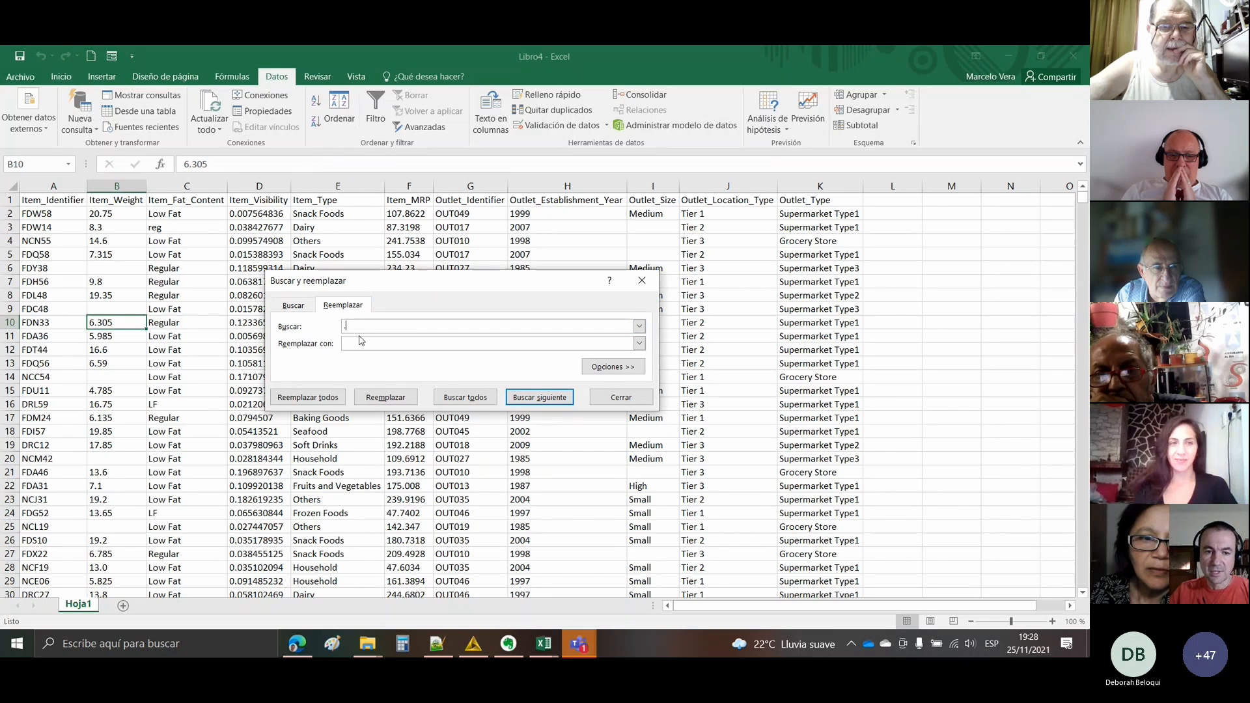
{"action": "left_click", "coordinate": [360, 340]}
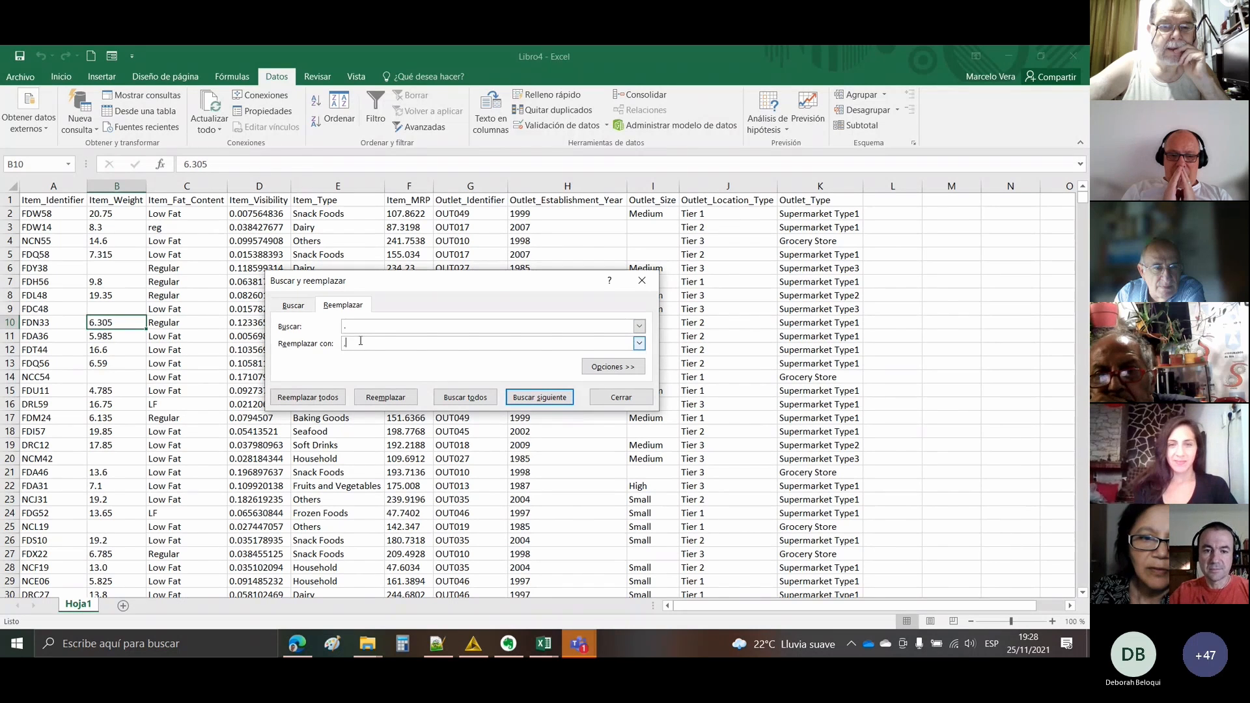
{"action": "left_click", "coordinate": [337, 398]}
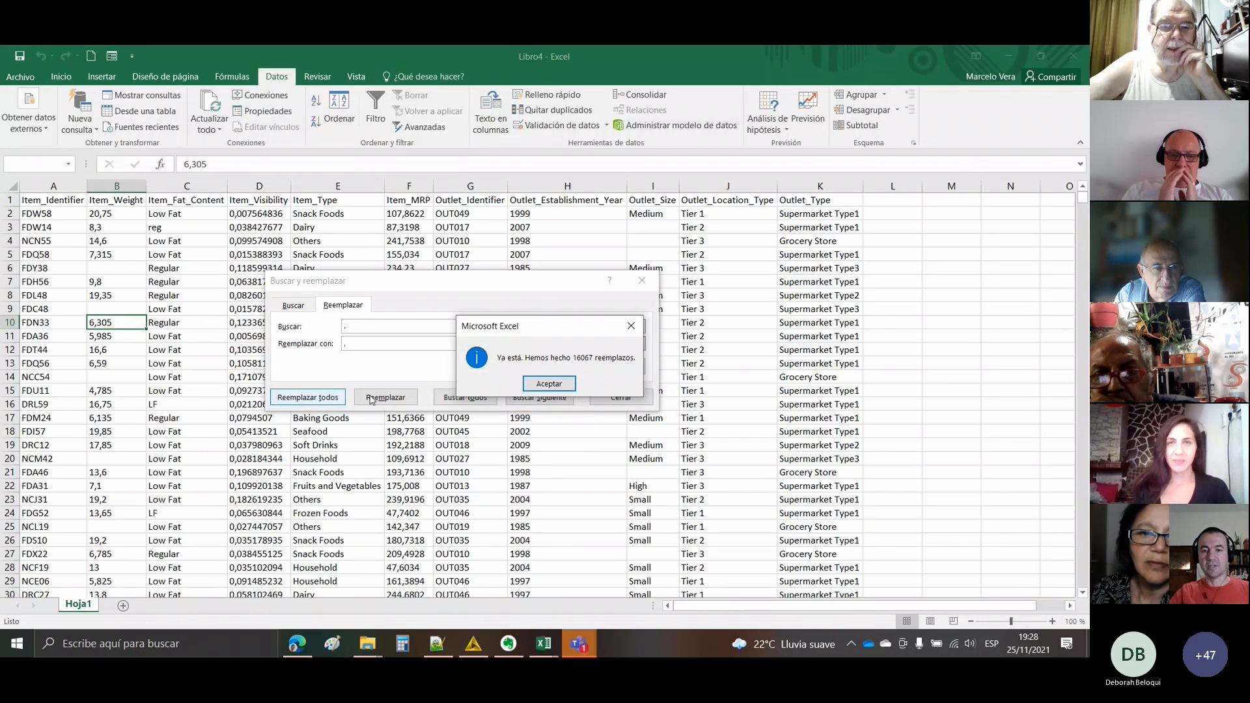
{"action": "left_click", "coordinate": [540, 384]}
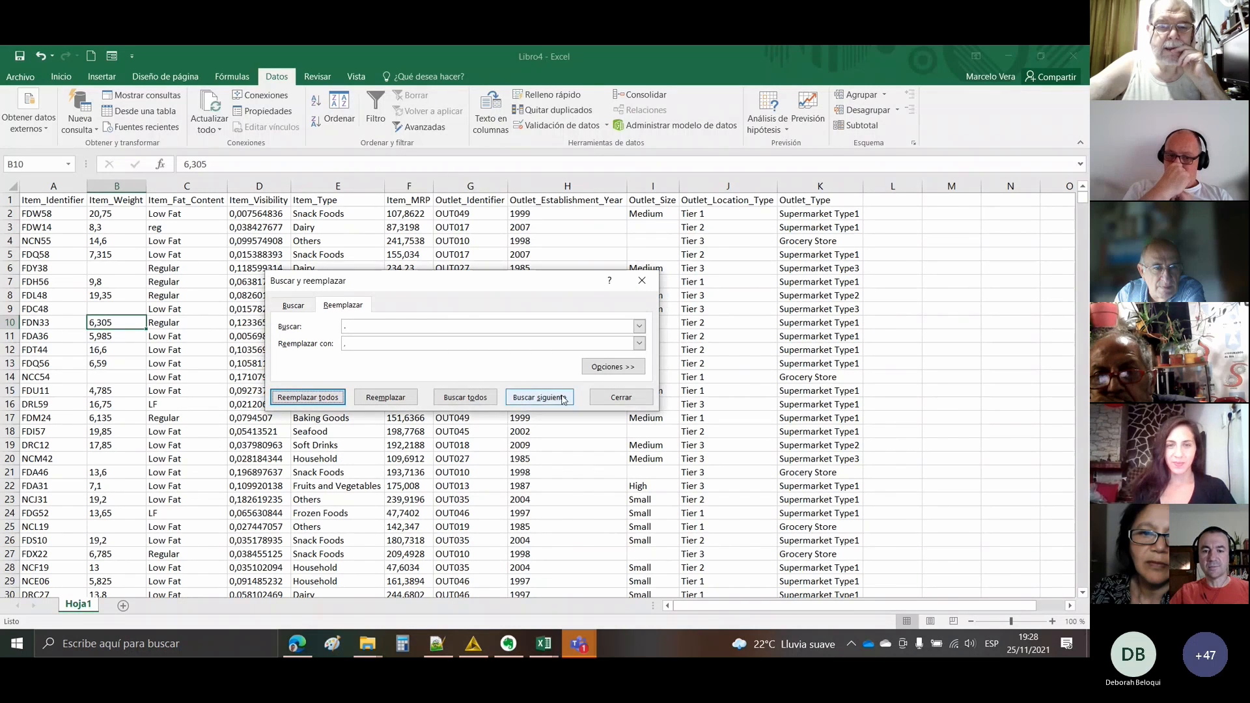
{"action": "left_click", "coordinate": [619, 399]}
- Check the decimal separators in Item_Visibility cell D12 and Item_Weight cells B7 and B8
{"action": "left_click", "coordinate": [270, 351]}
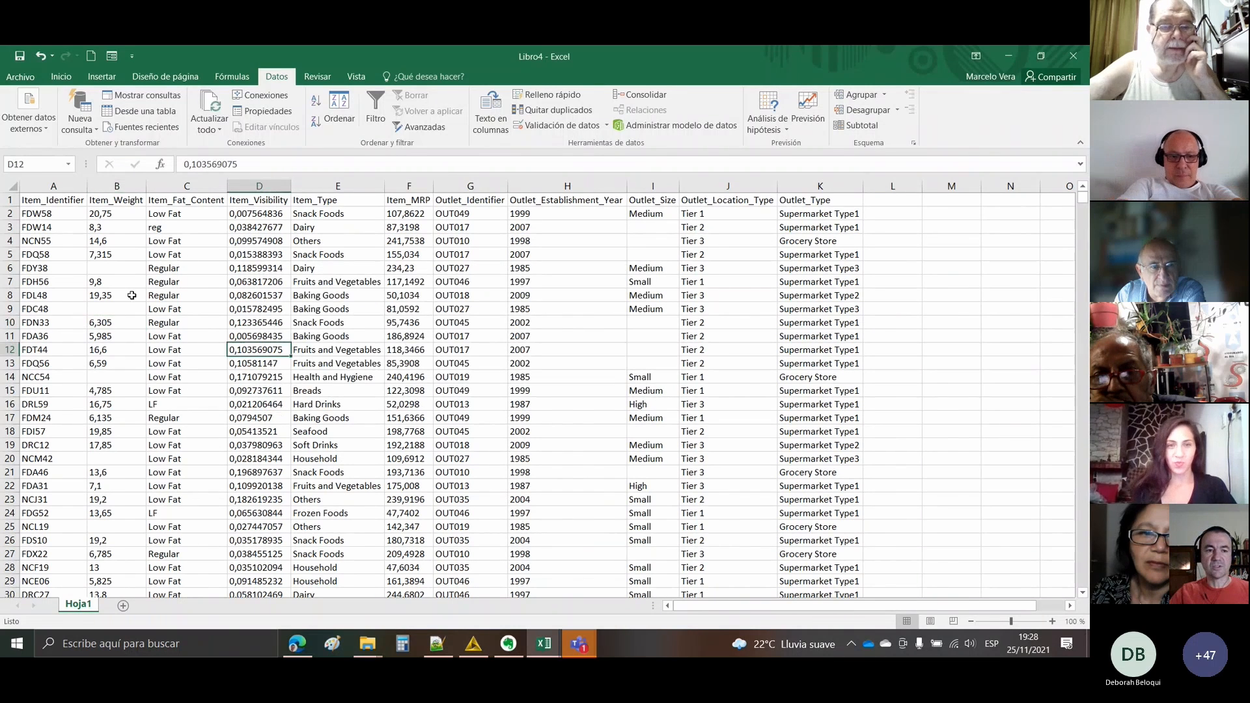
{"action": "left_click", "coordinate": [118, 282]}
{"action": "left_click", "coordinate": [122, 297]}
{"action": "left_click", "coordinate": [126, 282]}
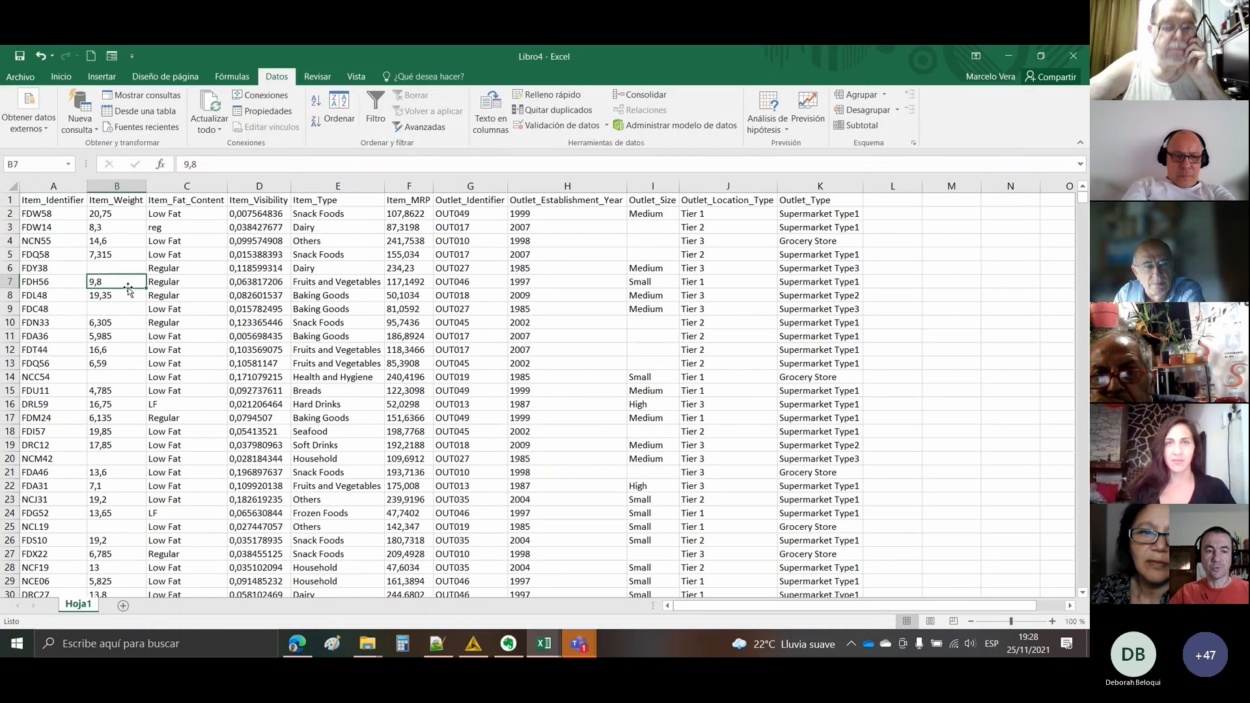
{"action": "left_click", "coordinate": [129, 294]}
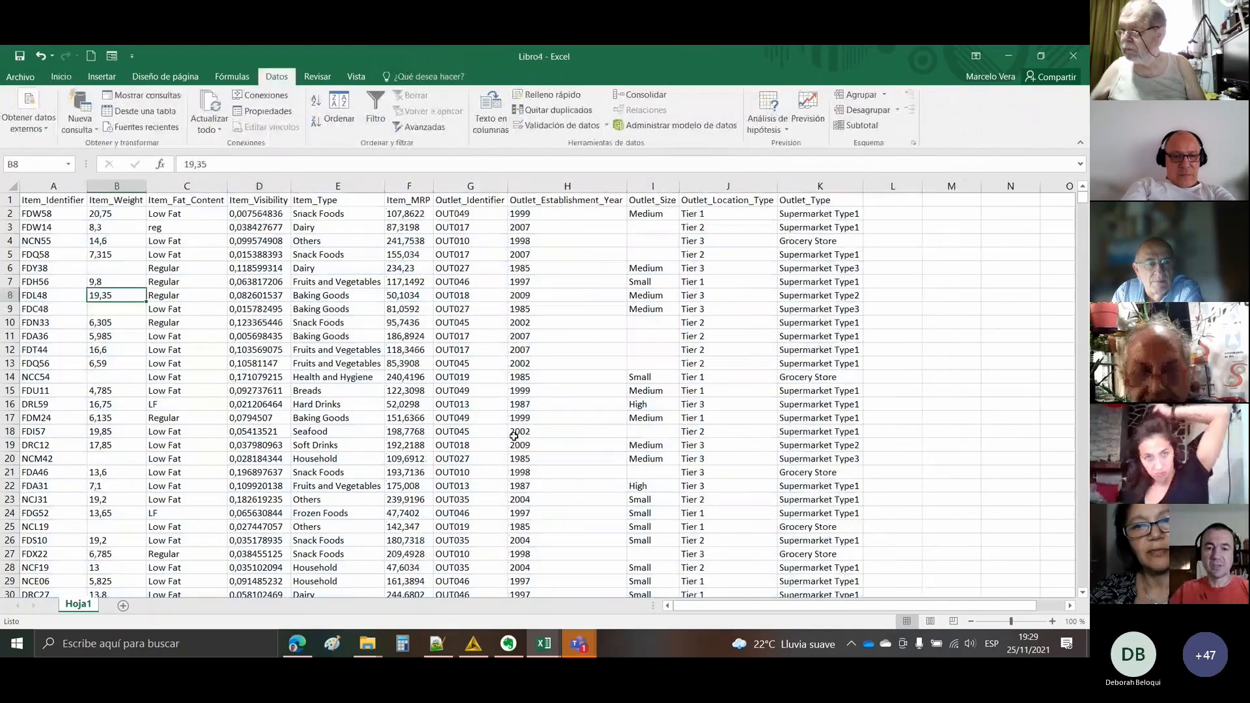
- Convert the imported data range A1:K5682 into a table with headers, removing its external data connections
{"action": "left_click", "coordinate": [514, 435]}
{"action": "key", "text": "ctrl+t"}
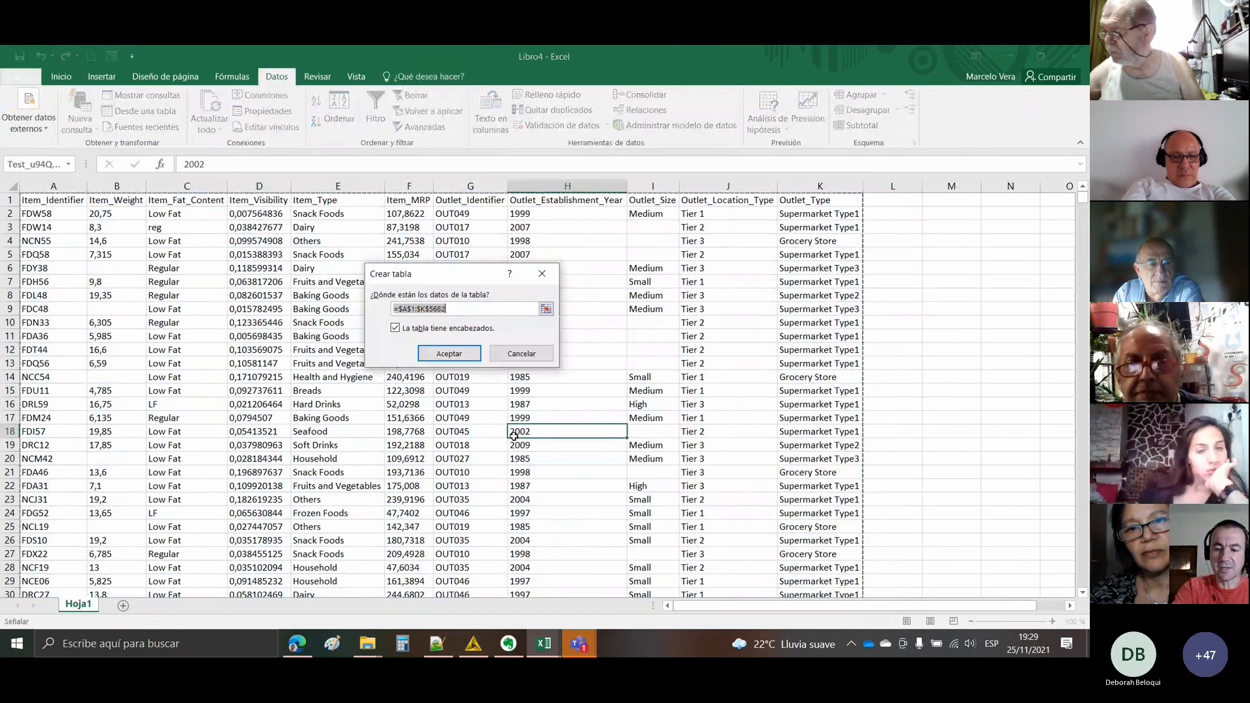
{"action": "key", "text": "Return"}
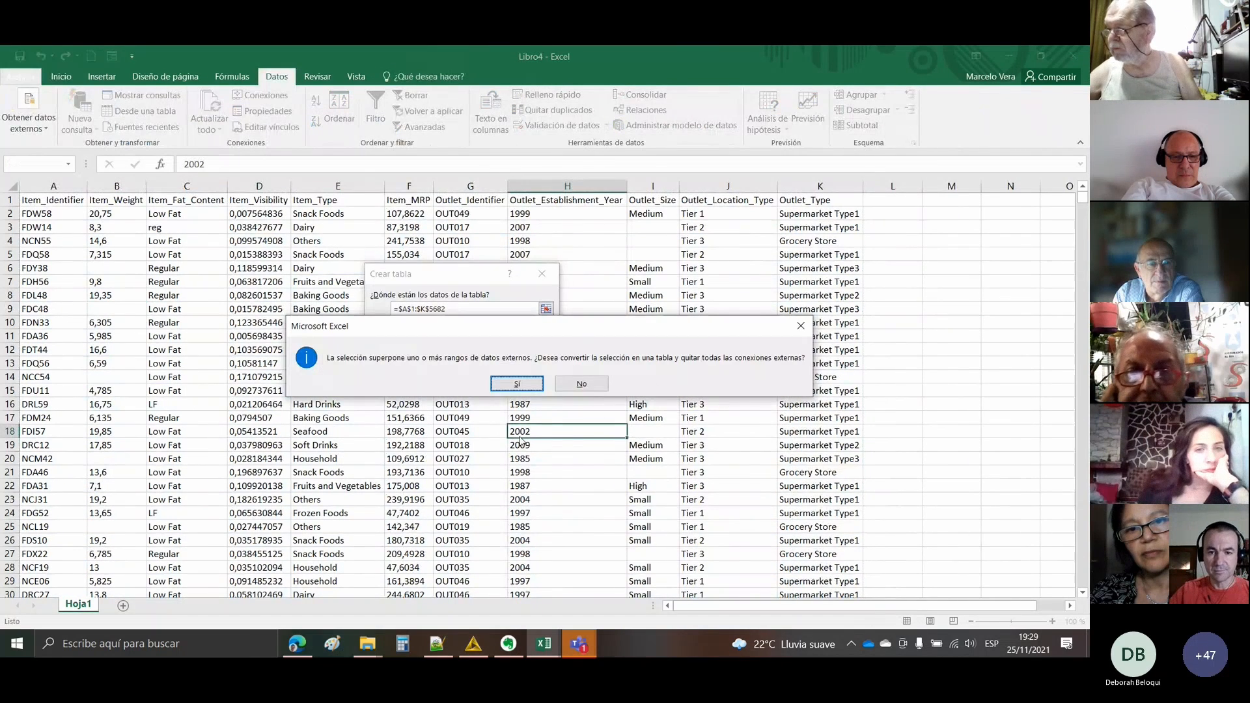
{"action": "key", "text": "Tab"}
{"action": "key", "text": "Return"}
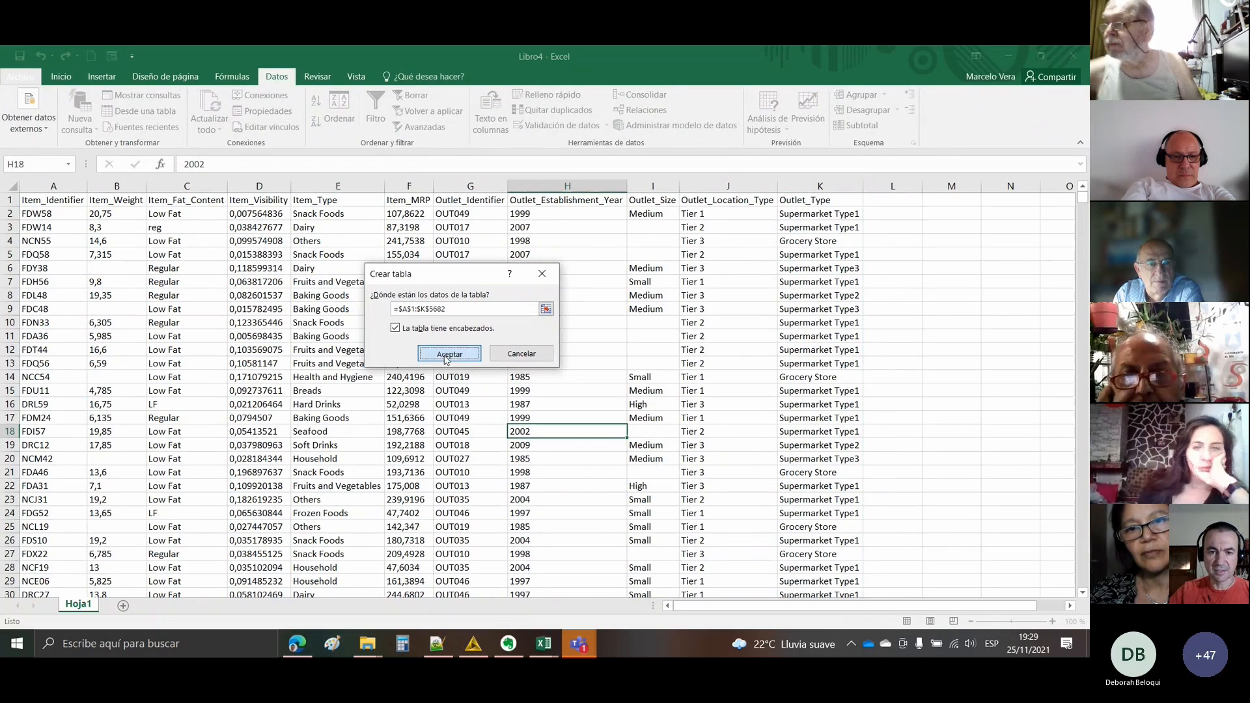
{"action": "left_click", "coordinate": [450, 353]}
{"action": "left_click", "coordinate": [494, 379]}
{"action": "left_click", "coordinate": [487, 365]}
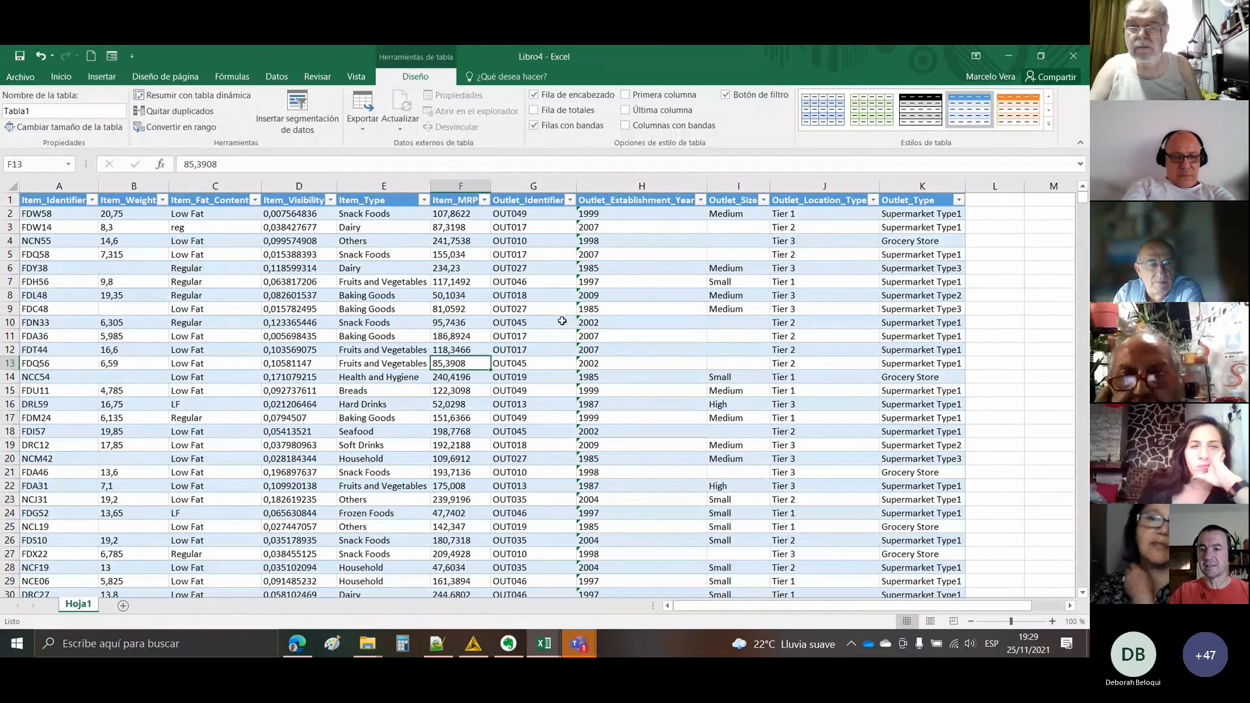
- Close the Libro4, Libro3 and Libro1 workbooks without saving their changes
{"action": "left_click", "coordinate": [1074, 55]}
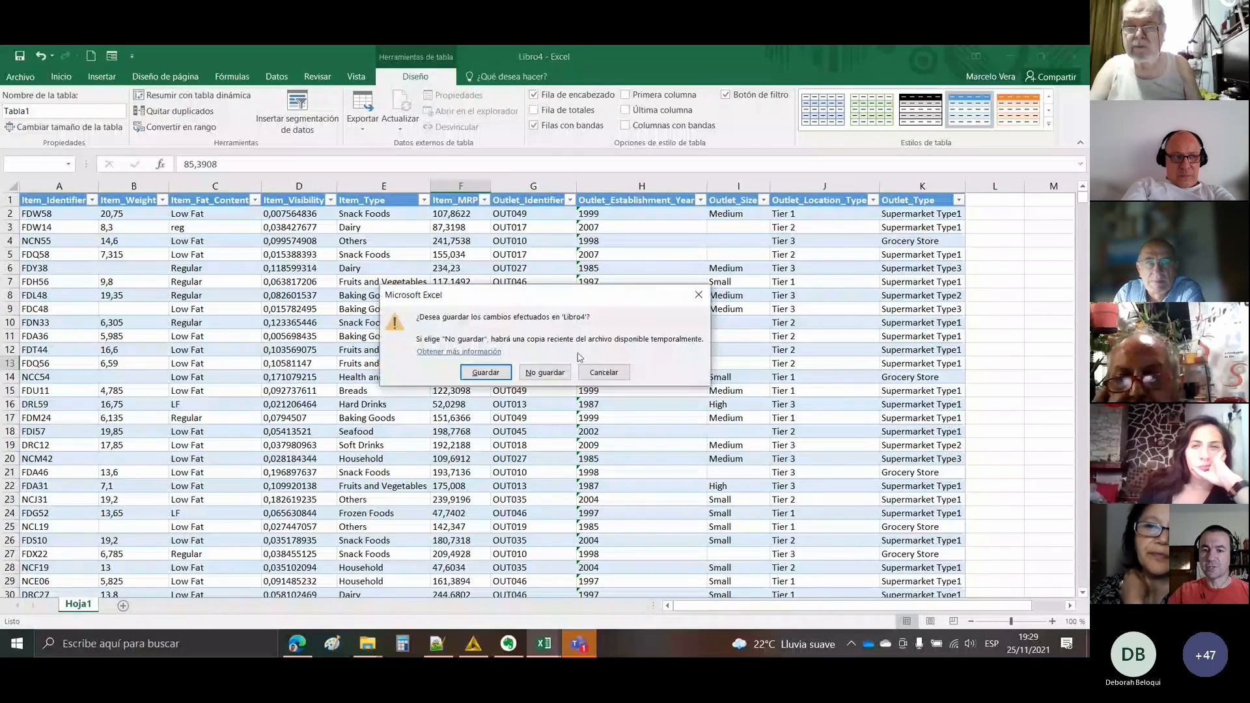
{"action": "left_click", "coordinate": [544, 373]}
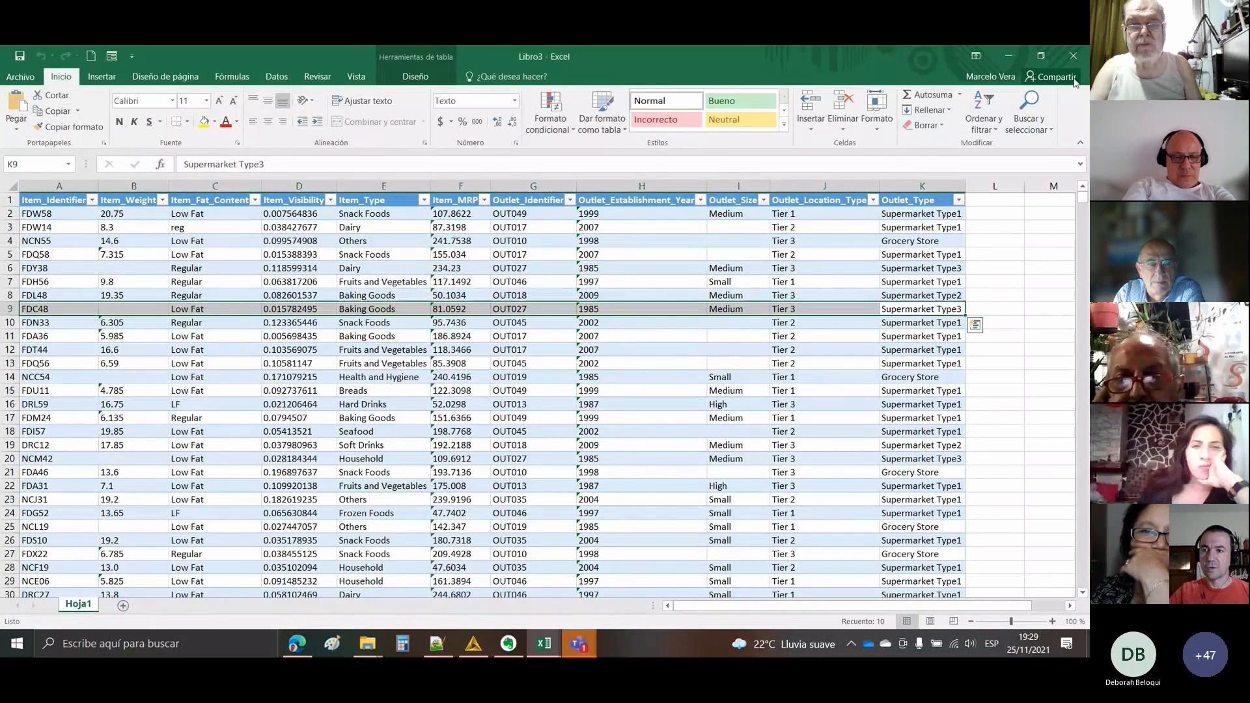
{"action": "left_click", "coordinate": [1073, 55]}
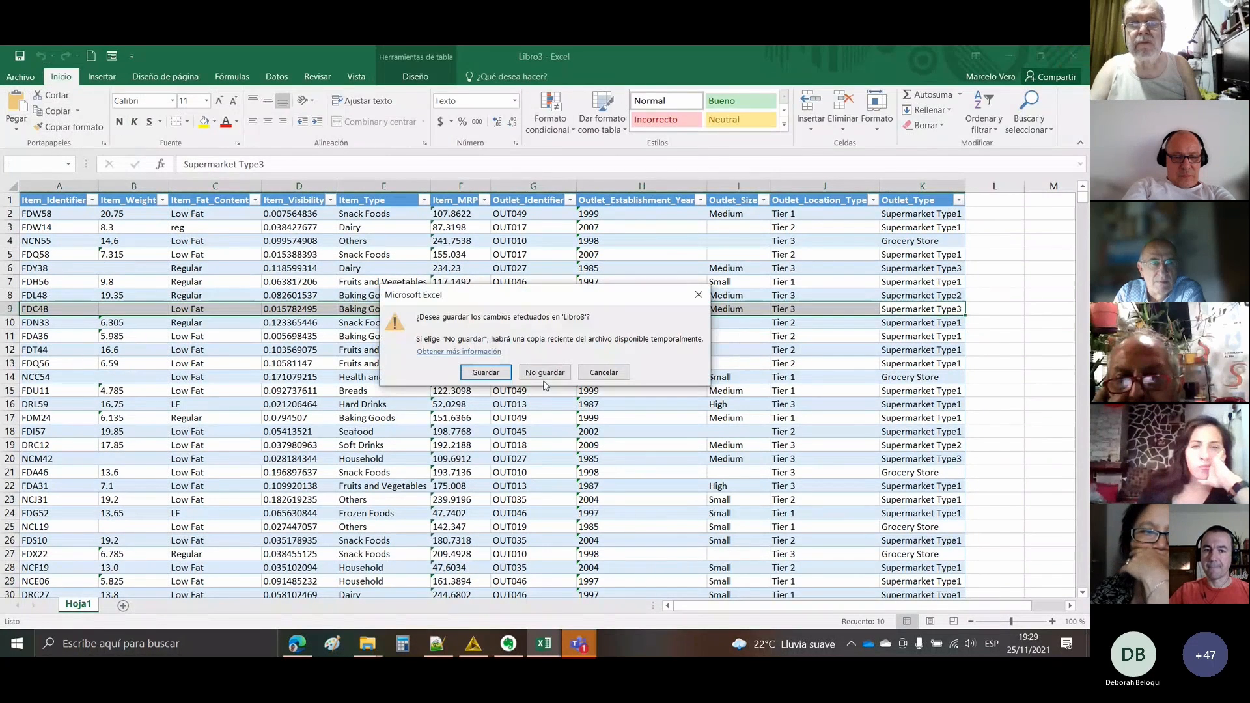
{"action": "left_click", "coordinate": [546, 373]}
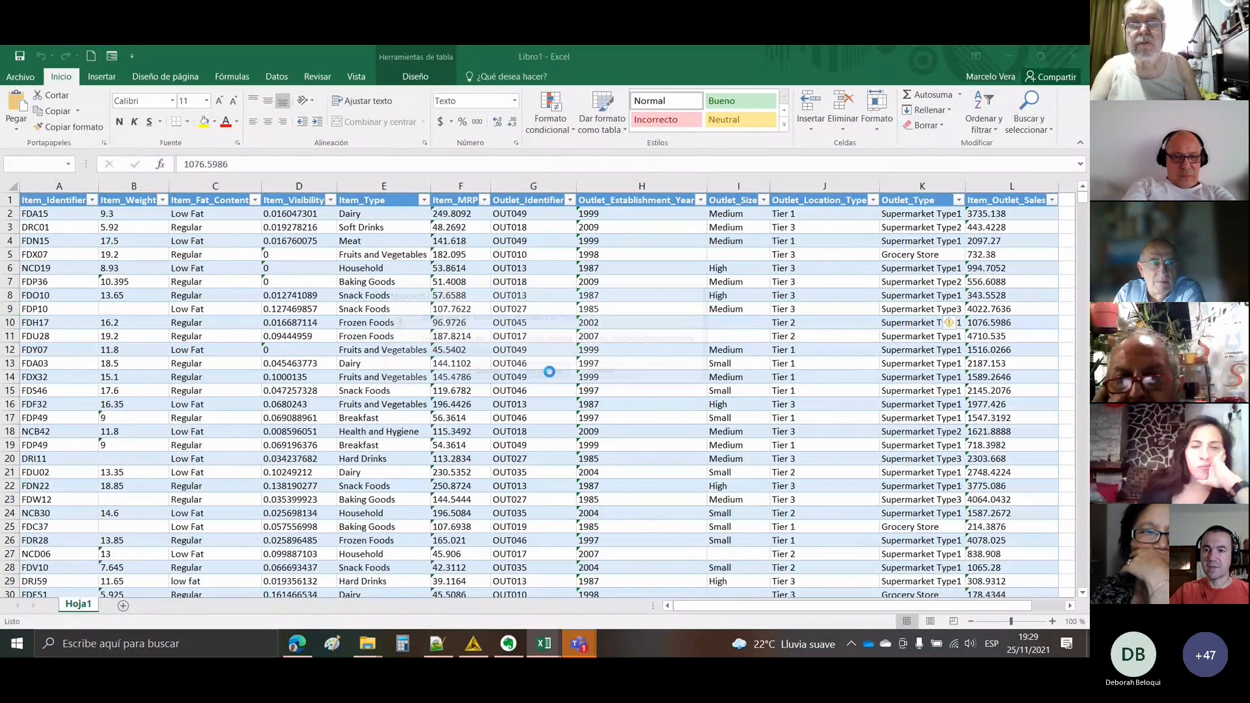
{"action": "left_click", "coordinate": [1084, 52]}
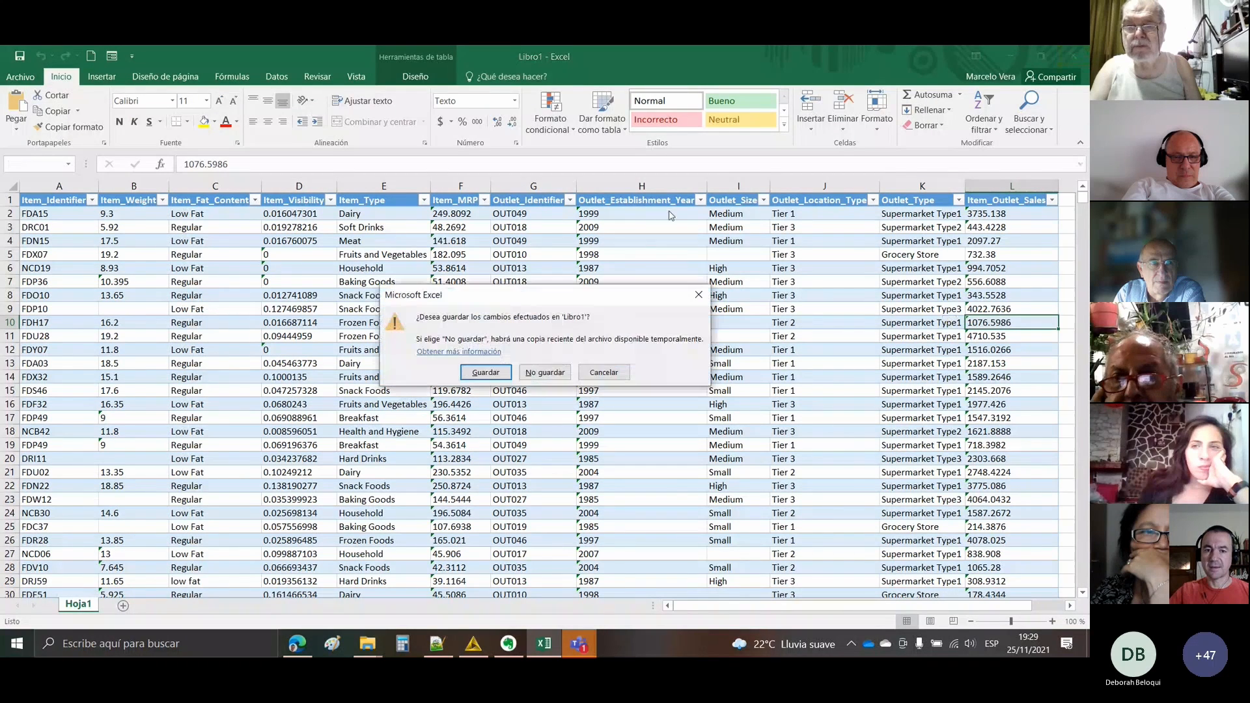
{"action": "left_click", "coordinate": [546, 373]}
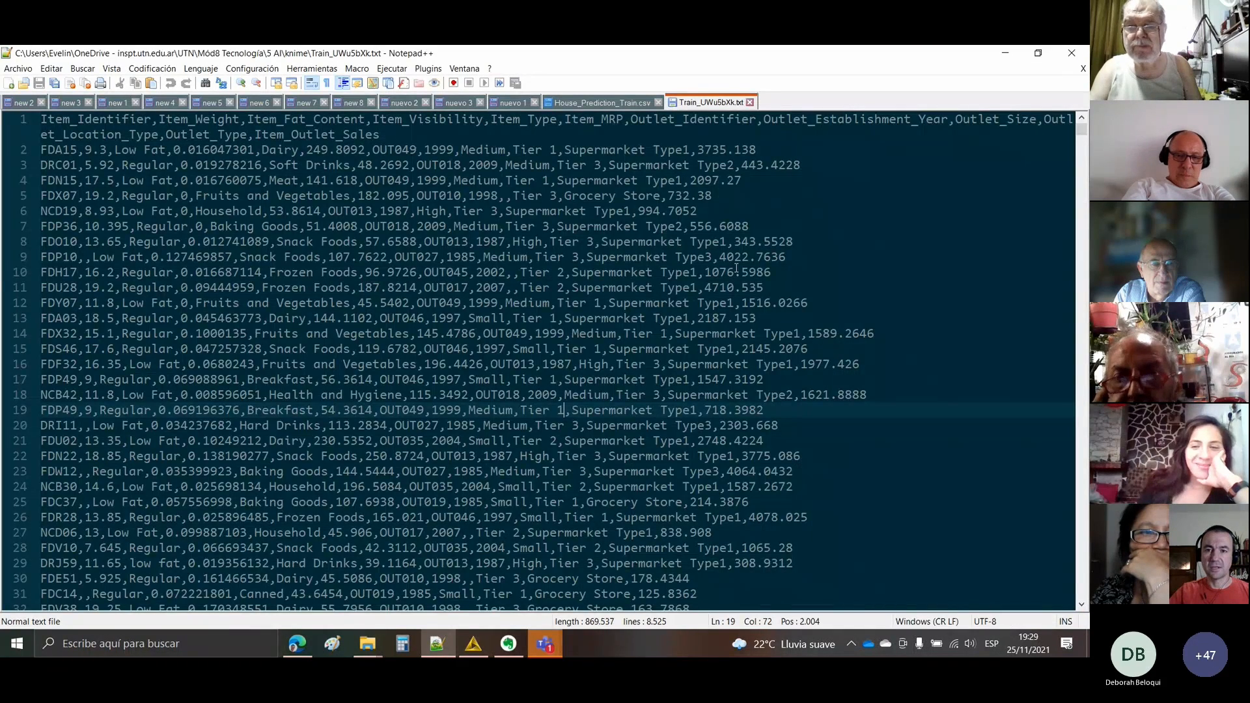
- Close the Train_UWu5bXk.txt and House_Prediction_Train.csv files in Notepad++, and close the editor itself
{"action": "left_click", "coordinate": [750, 102]}
{"action": "left_click", "coordinate": [659, 103]}
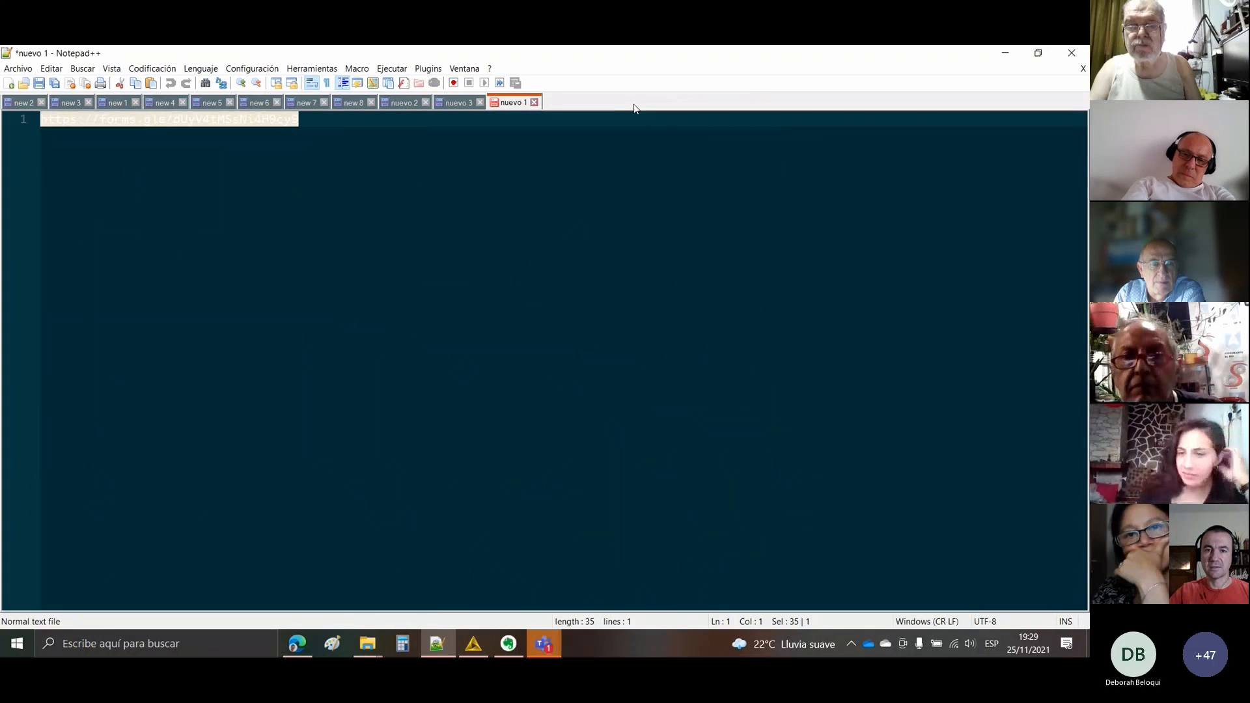
{"action": "left_click", "coordinate": [494, 187]}
{"action": "left_click", "coordinate": [1072, 53]}
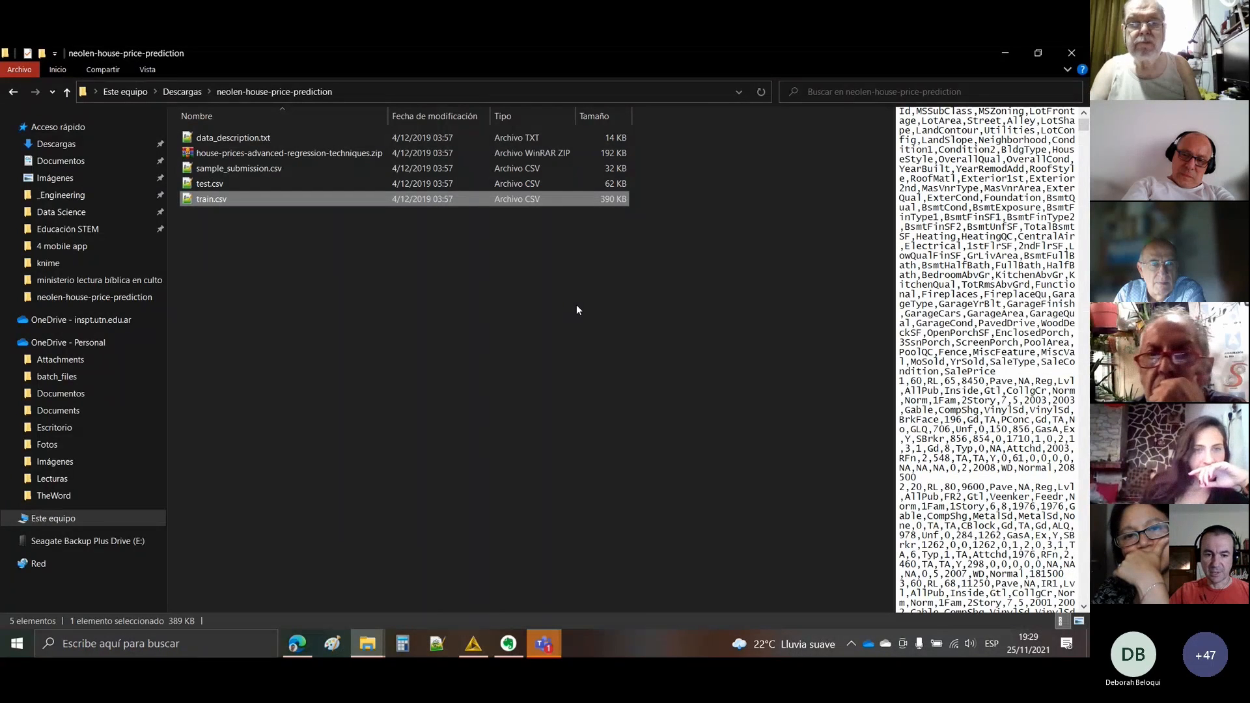
- Go through the open neolen-house-price-prediction and knime folder windows, and switch to KNIME Analytics Platform
{"action": "left_click", "coordinate": [367, 643]}
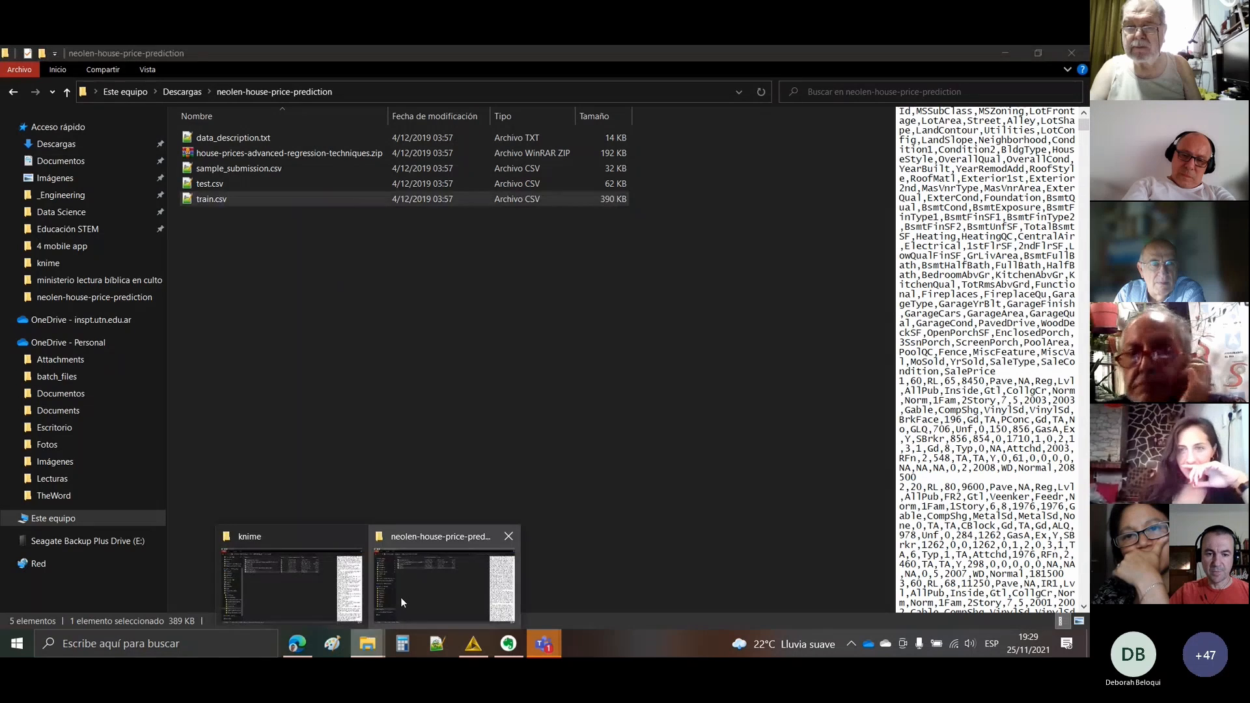
{"action": "left_click", "coordinate": [401, 602]}
{"action": "left_click", "coordinate": [369, 643]}
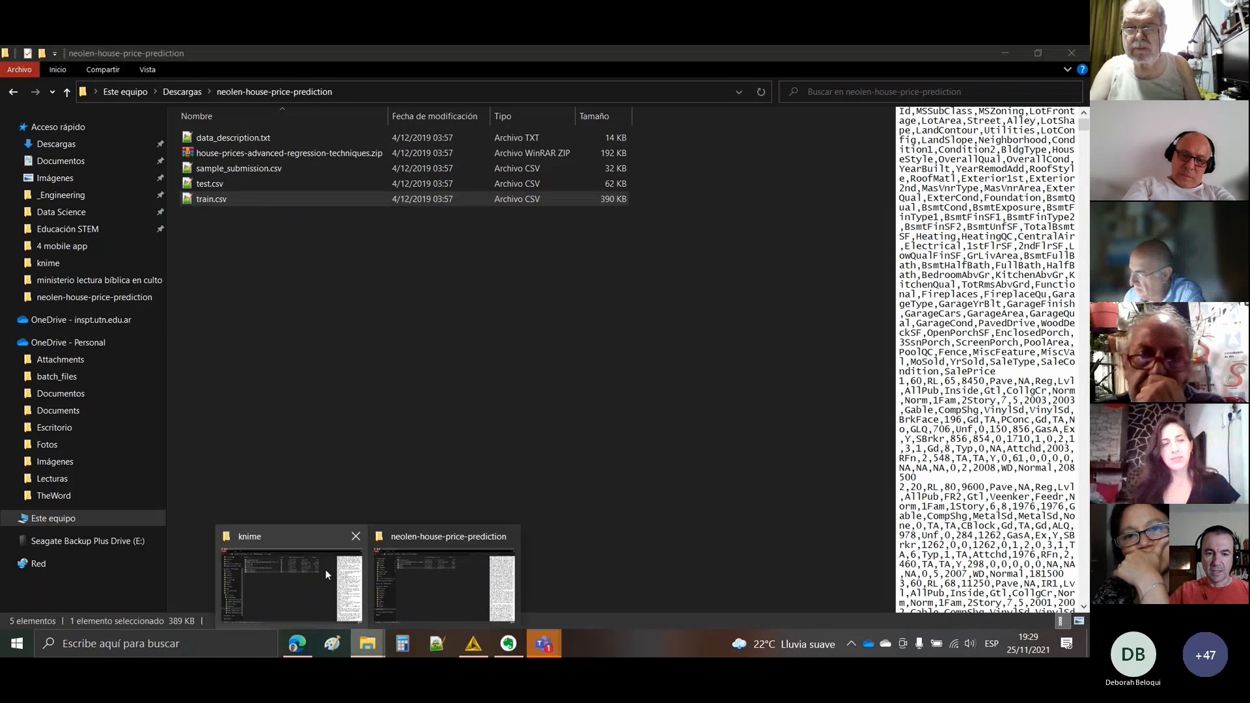
{"action": "left_click", "coordinate": [326, 569]}
{"action": "left_click", "coordinate": [474, 644]}
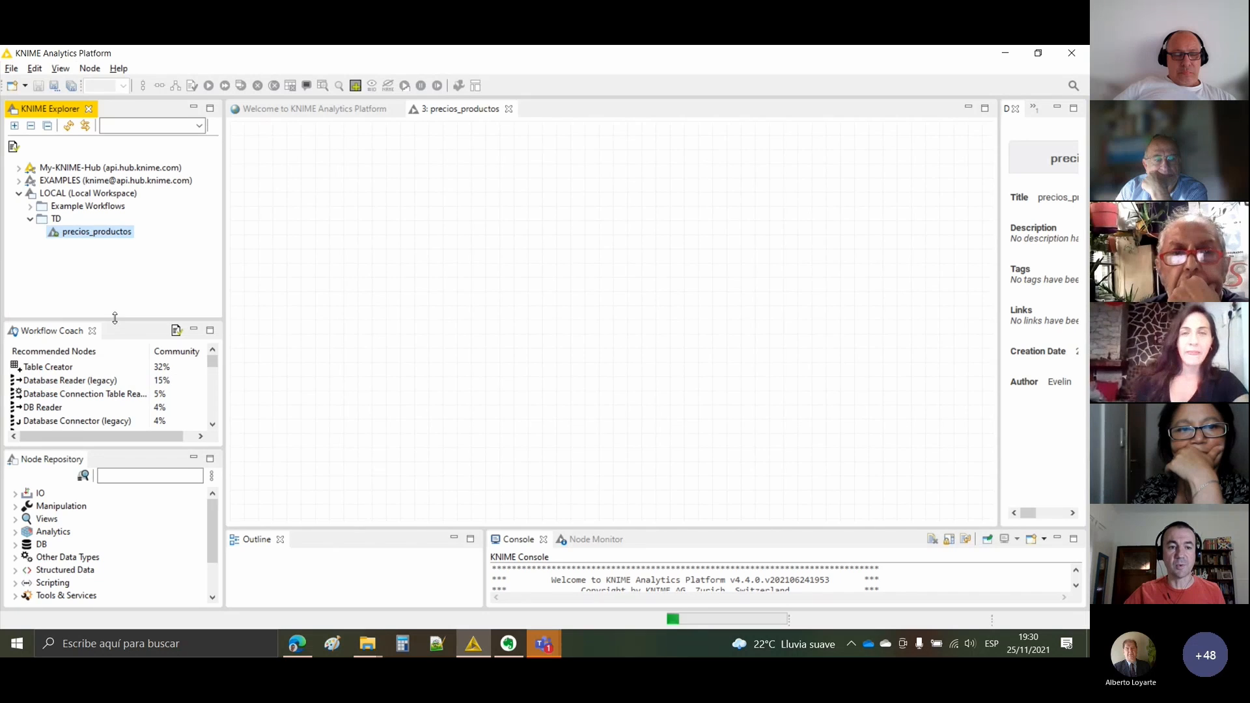
- Shrink the KNIME Explorer, Workflow Coach and Console areas to give the Node Repository and the workflow editor more room
{"action": "left_click_drag", "start_coordinate": [115, 322], "coordinate": [114, 188]}
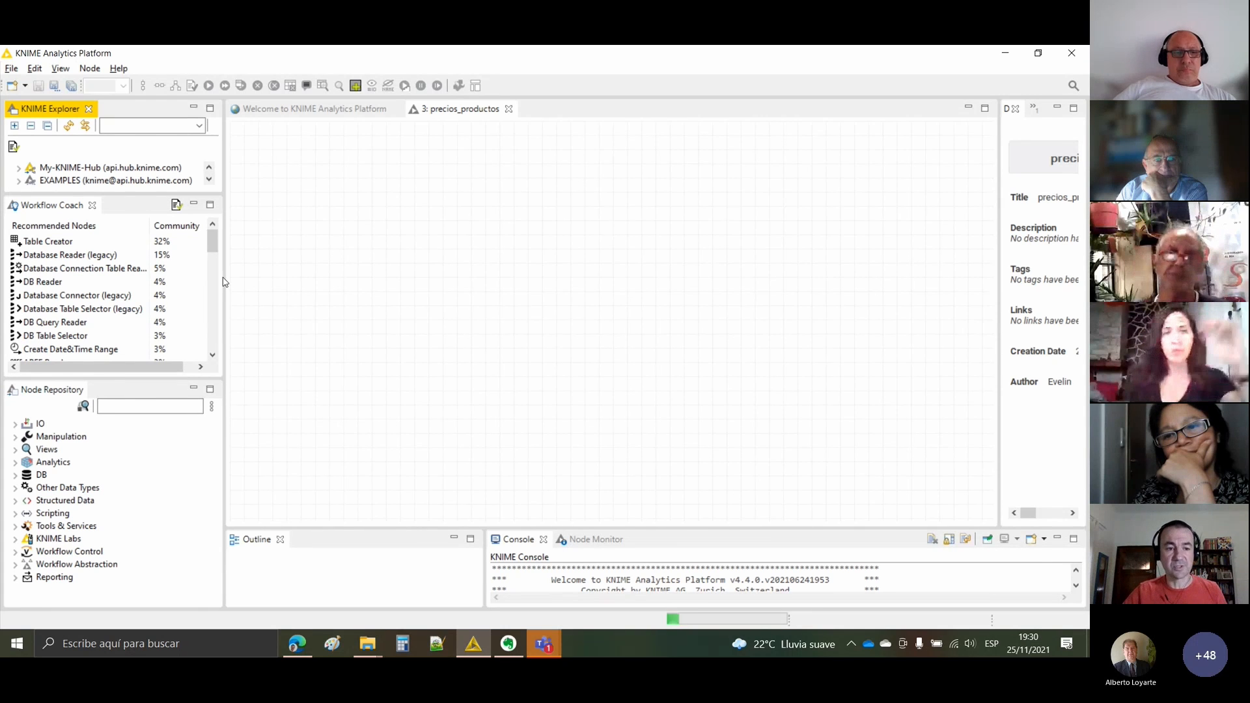
{"action": "left_click", "coordinate": [114, 384]}
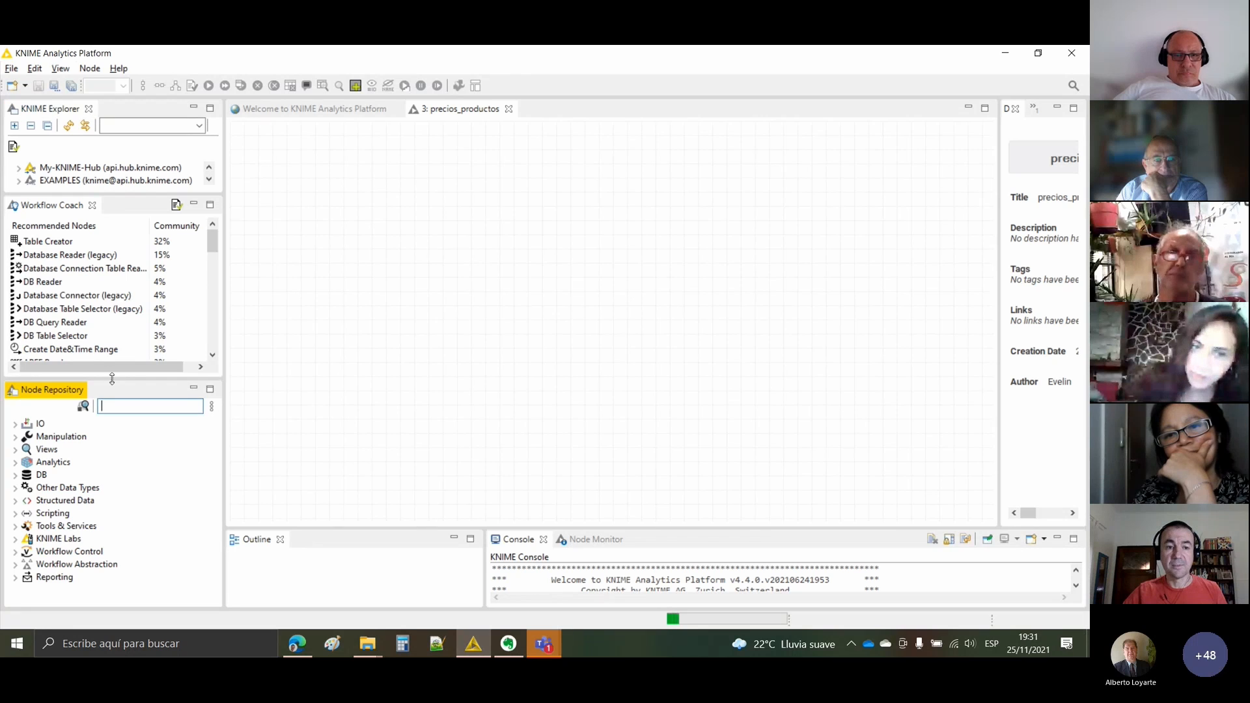
{"action": "left_click_drag", "start_coordinate": [113, 381], "coordinate": [114, 283]}
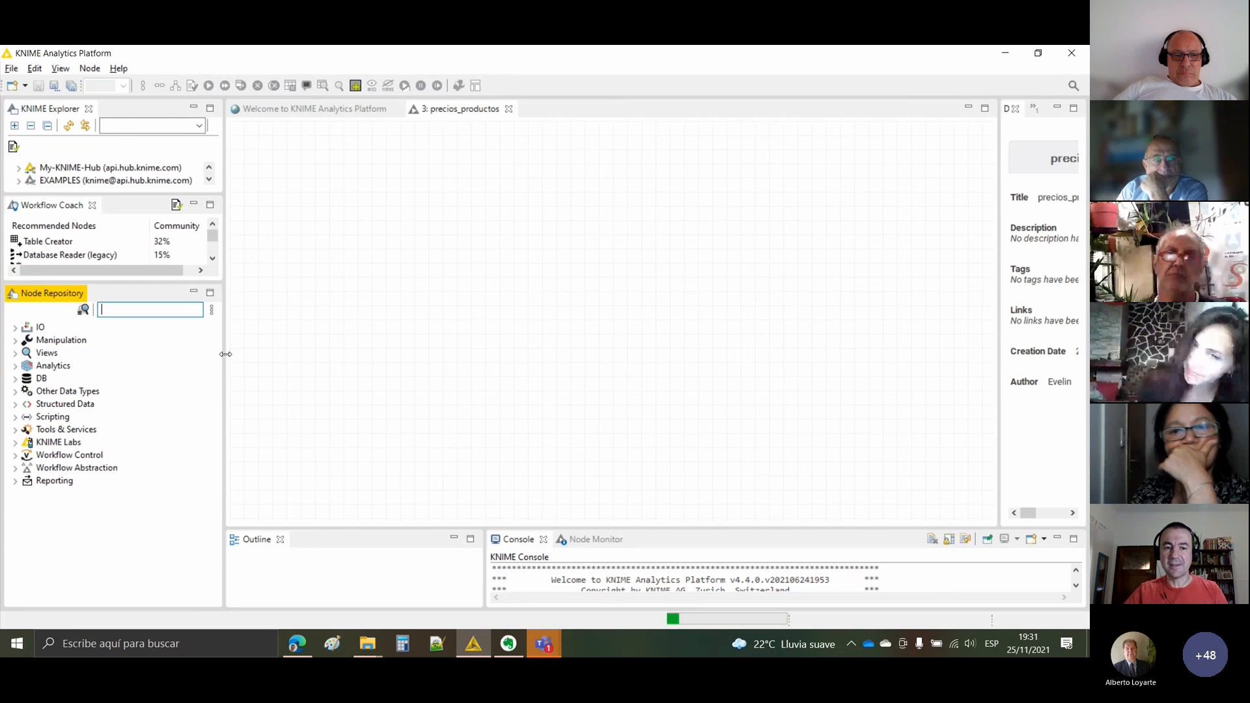
{"action": "left_click_drag", "start_coordinate": [225, 354], "coordinate": [157, 353]}
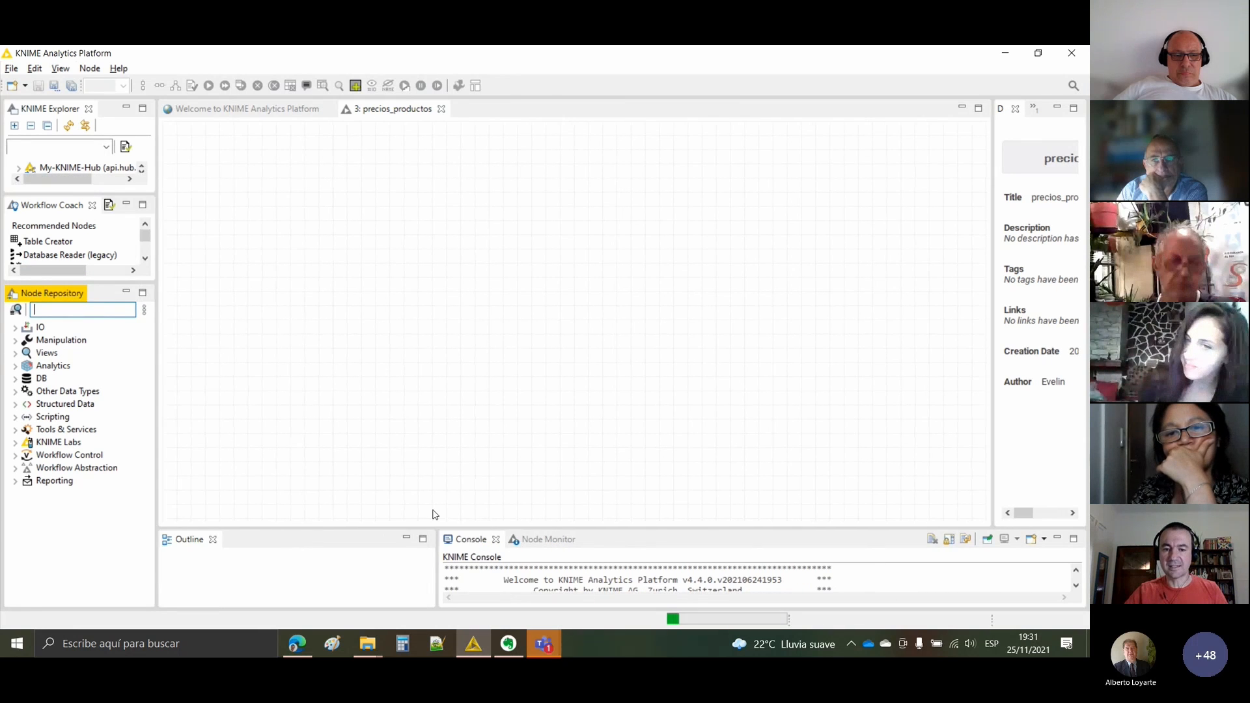
{"action": "left_click_drag", "start_coordinate": [440, 528], "coordinate": [443, 564]}
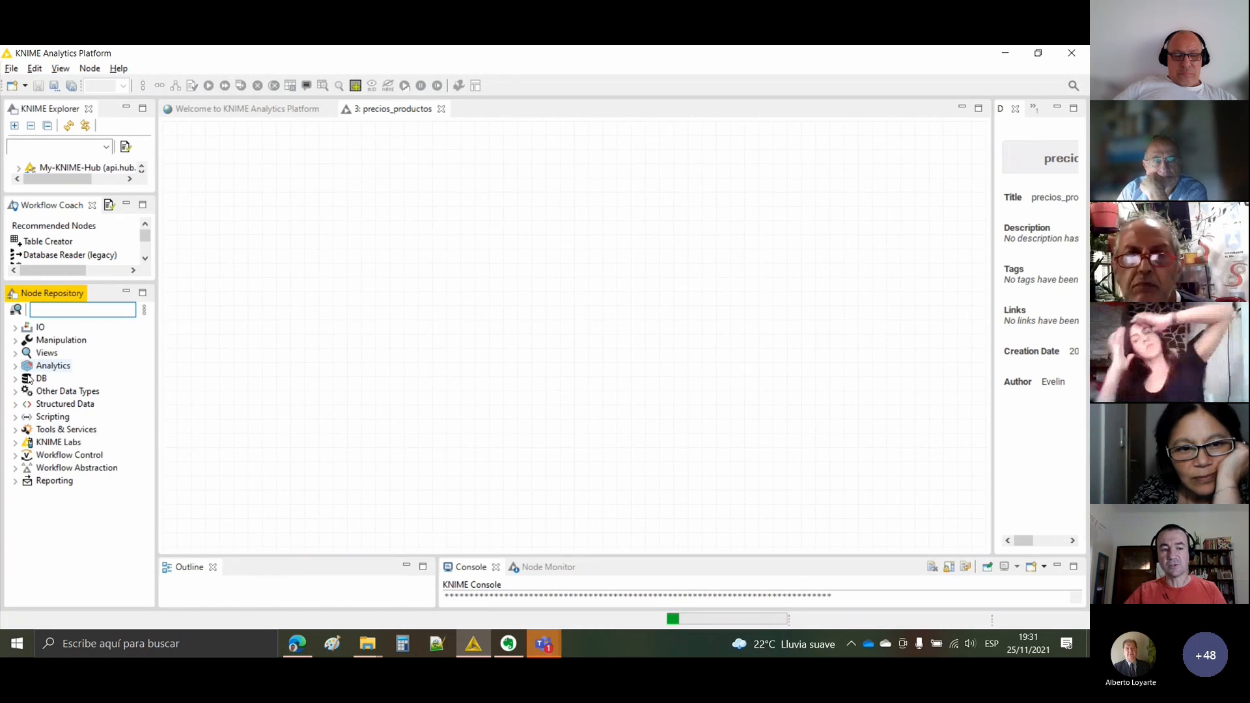
- Examine the Manipulation, Column and IO node categories in the Node Repository, leaving only IO's subcategories expanded
{"action": "left_click", "coordinate": [16, 340]}
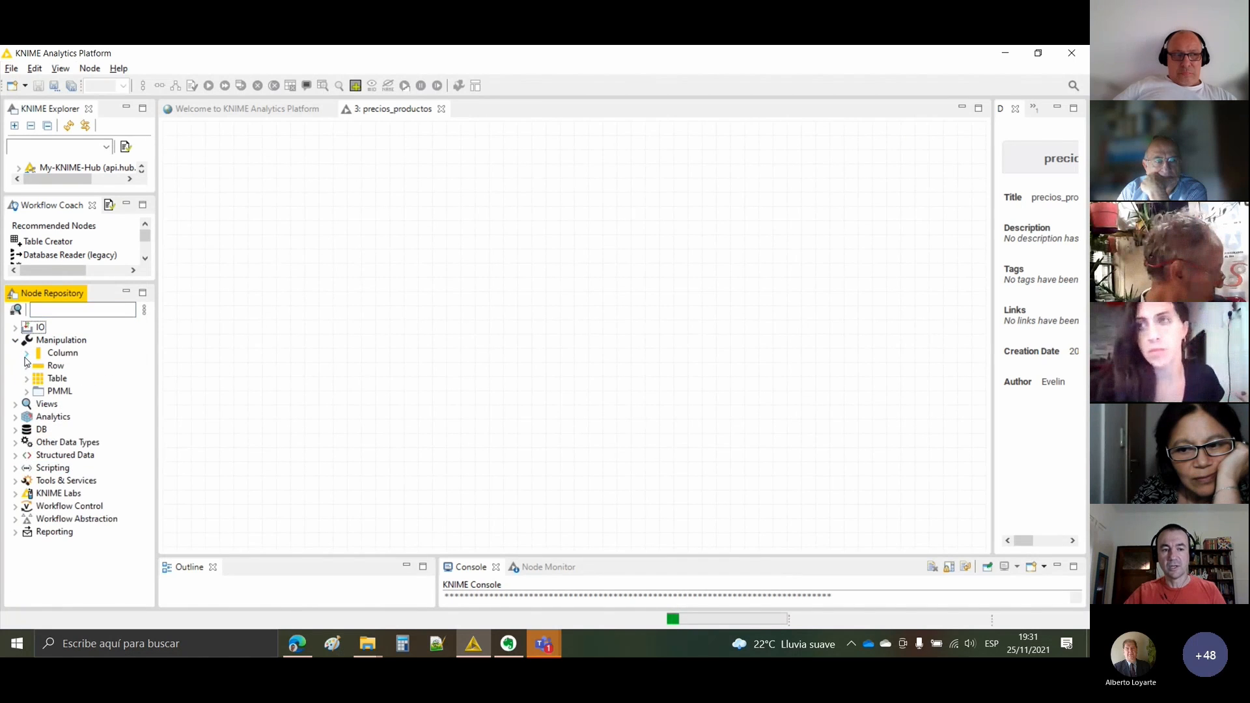
{"action": "left_click", "coordinate": [27, 355]}
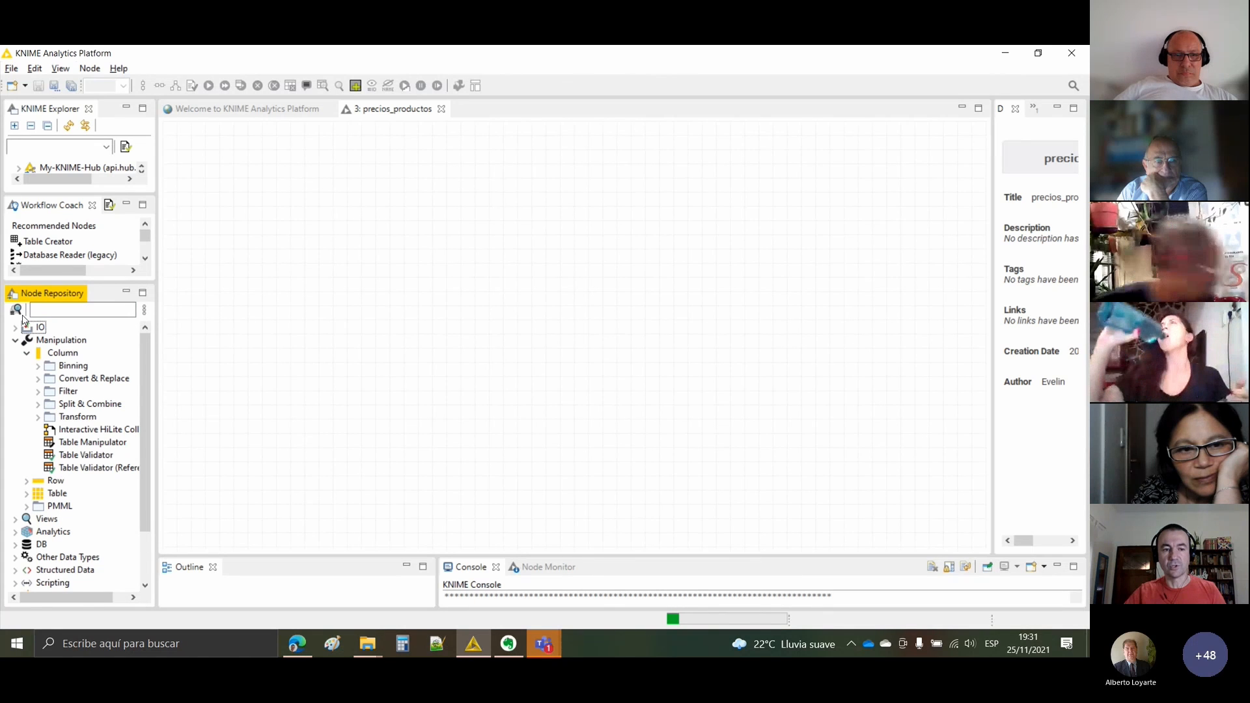
{"action": "left_click", "coordinate": [15, 327]}
{"action": "left_click", "coordinate": [54, 312]}
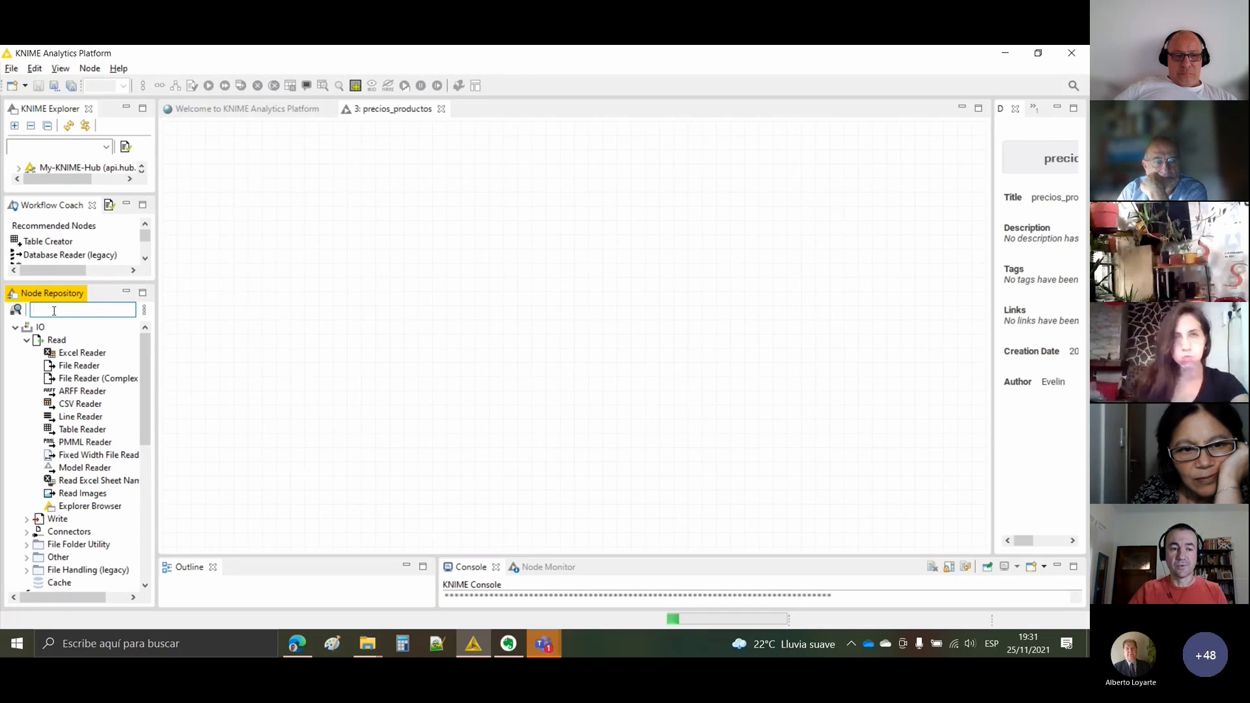
{"action": "left_click", "coordinate": [15, 327]}
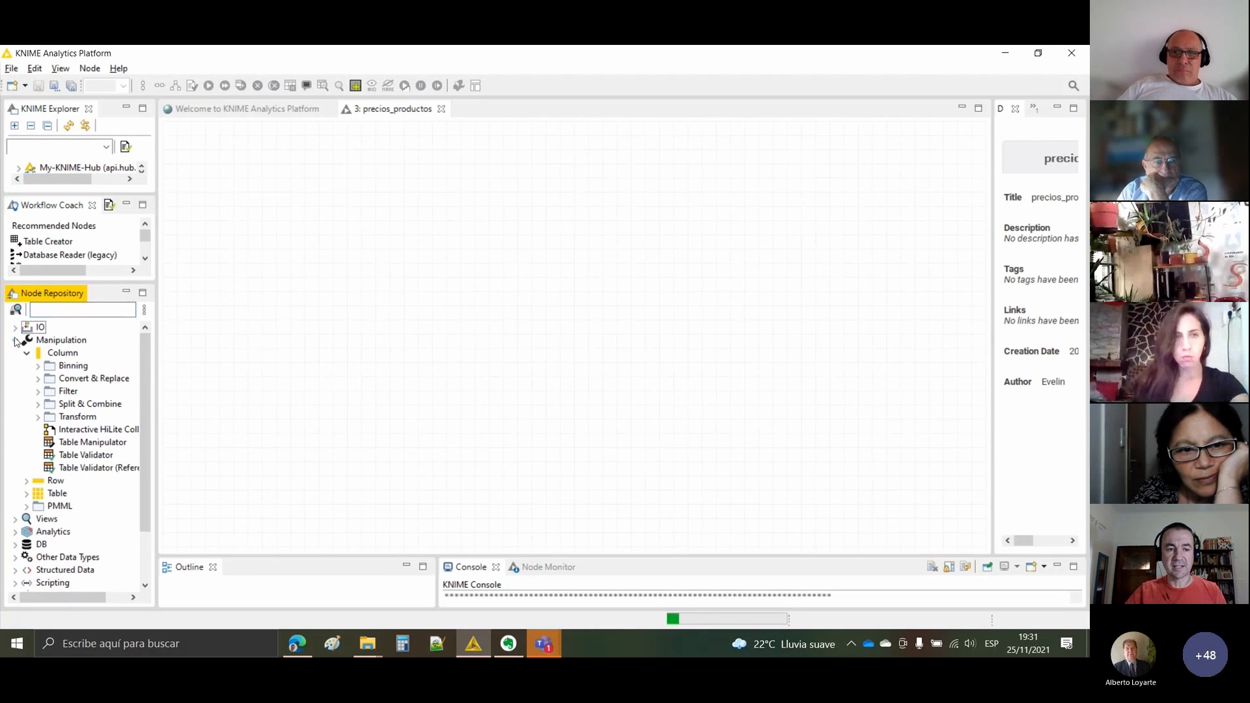
{"action": "left_click", "coordinate": [15, 340]}
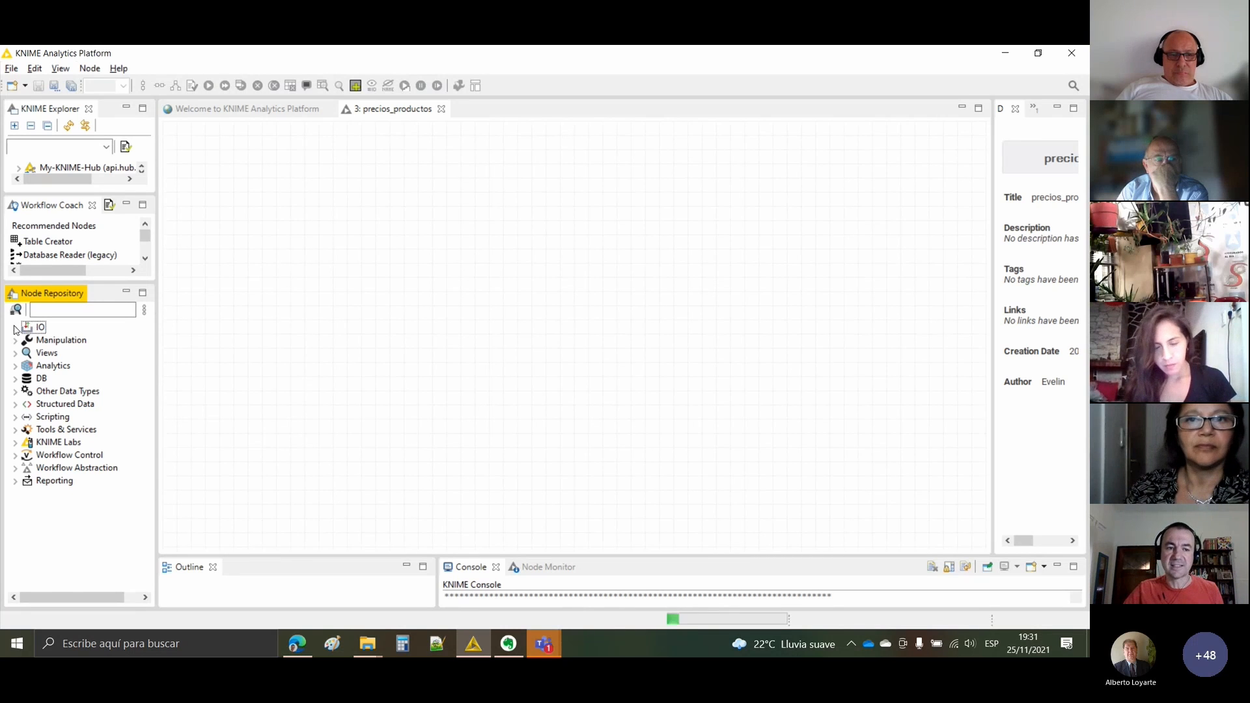
{"action": "left_click", "coordinate": [14, 329]}
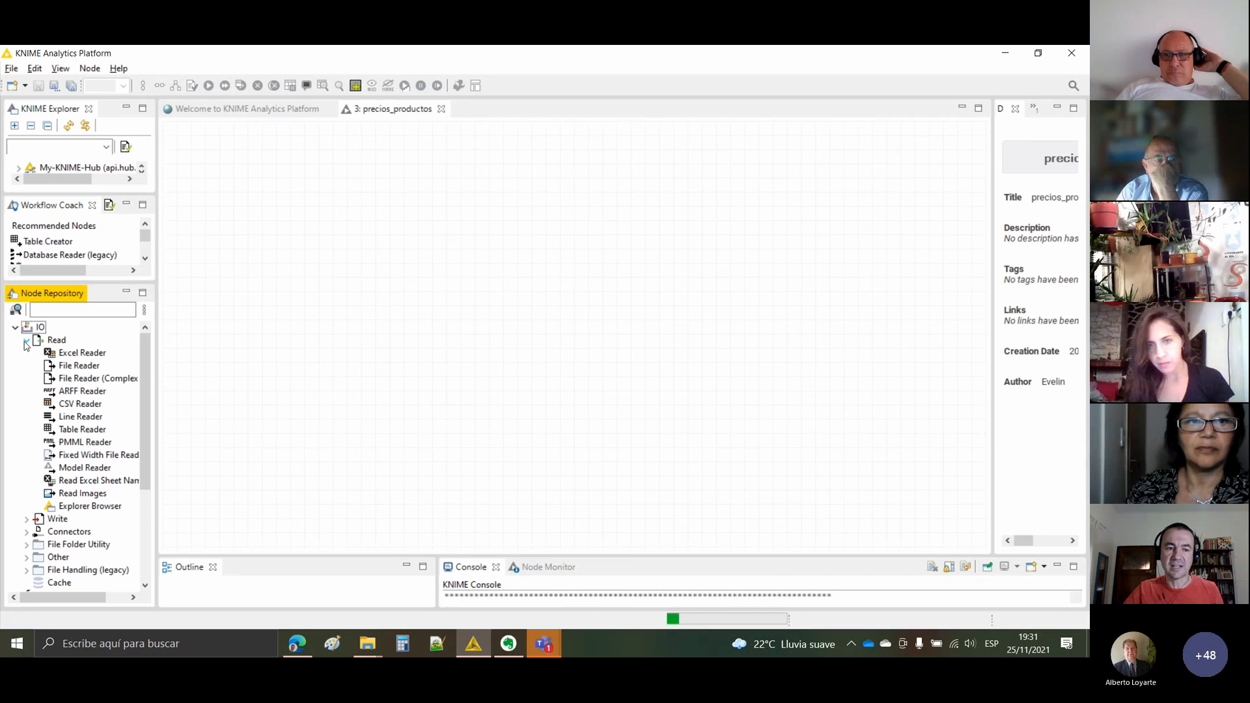
{"action": "left_click", "coordinate": [26, 341]}
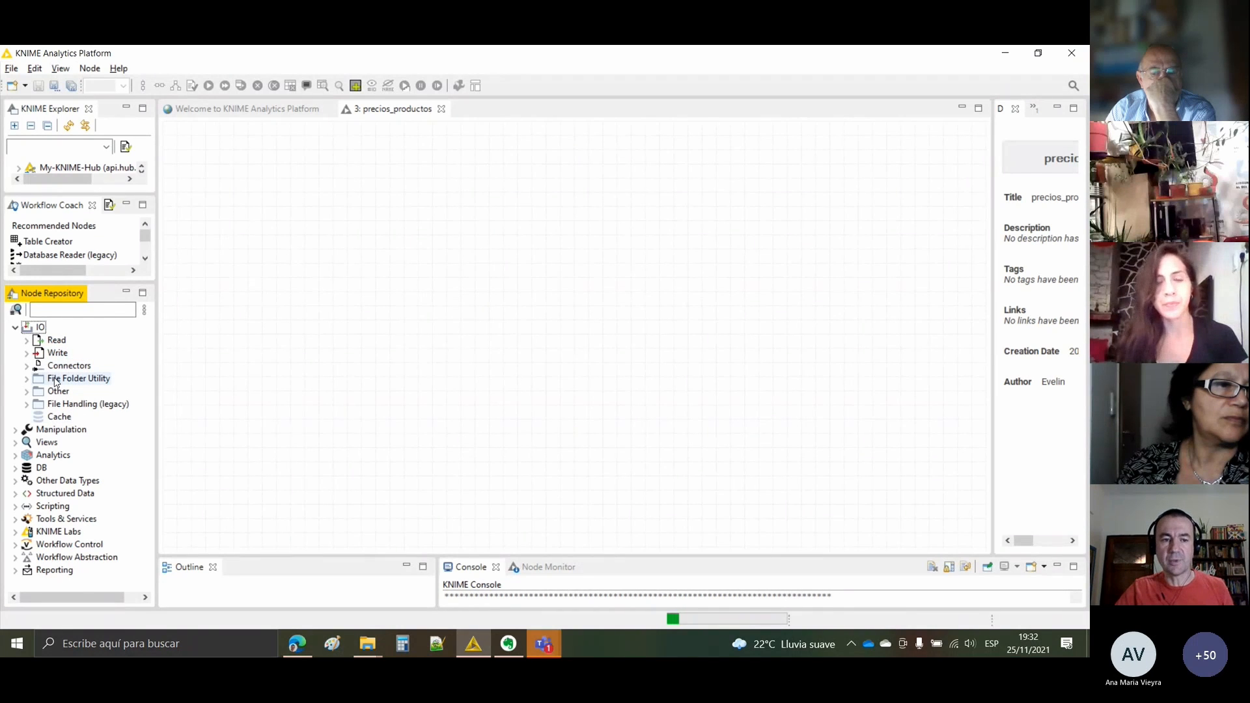
- Review the IO Read nodes, checking the descriptions of Excel Reader, File Reader and CSV Reader
{"action": "left_click", "coordinate": [27, 341]}
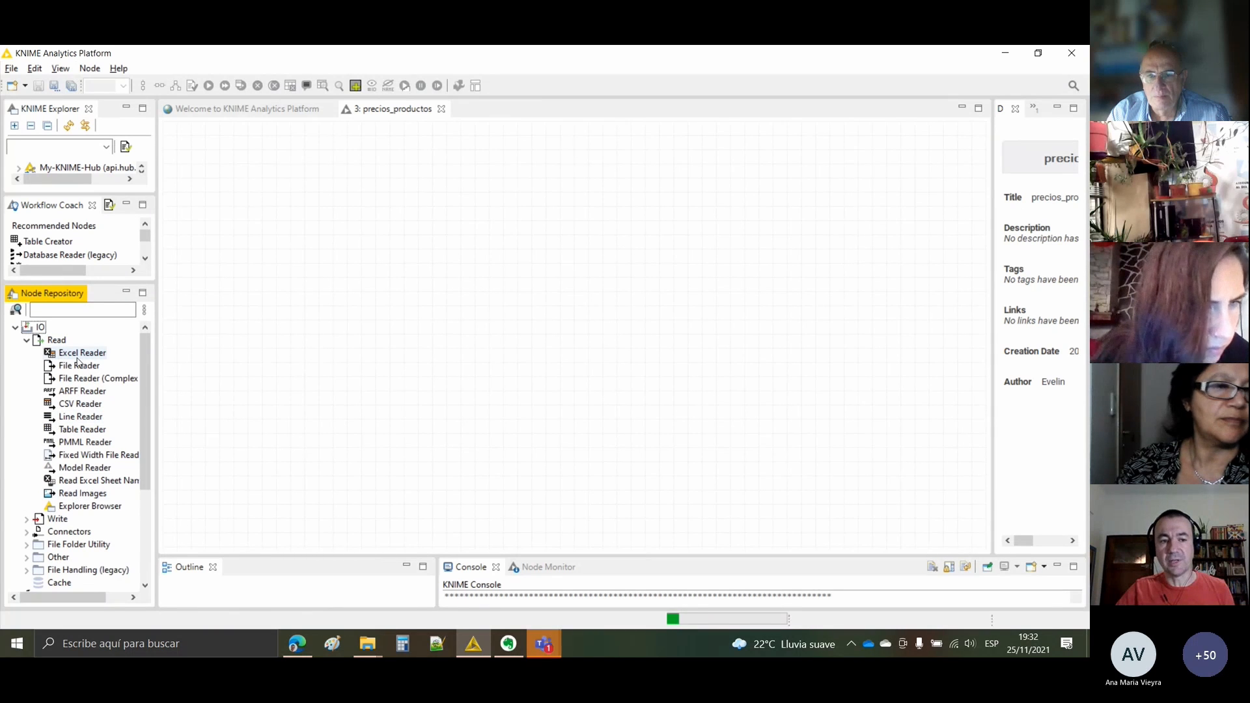
{"action": "left_click", "coordinate": [81, 355]}
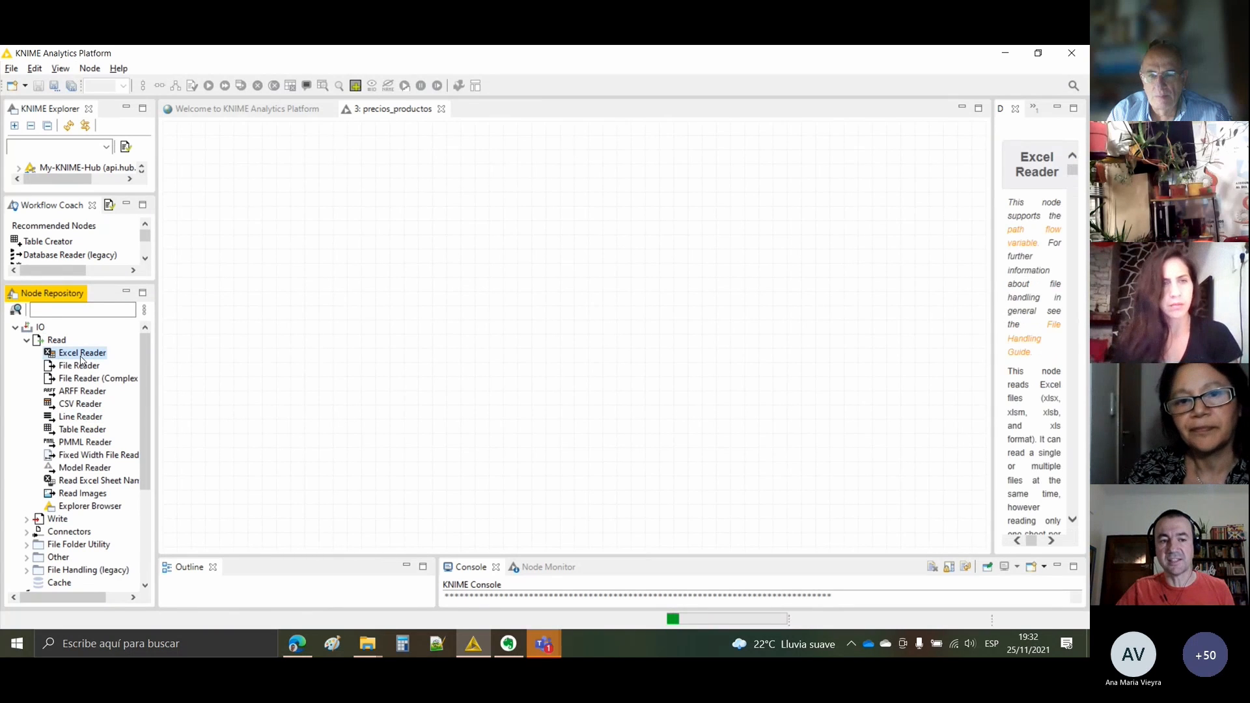
{"action": "left_click", "coordinate": [81, 368]}
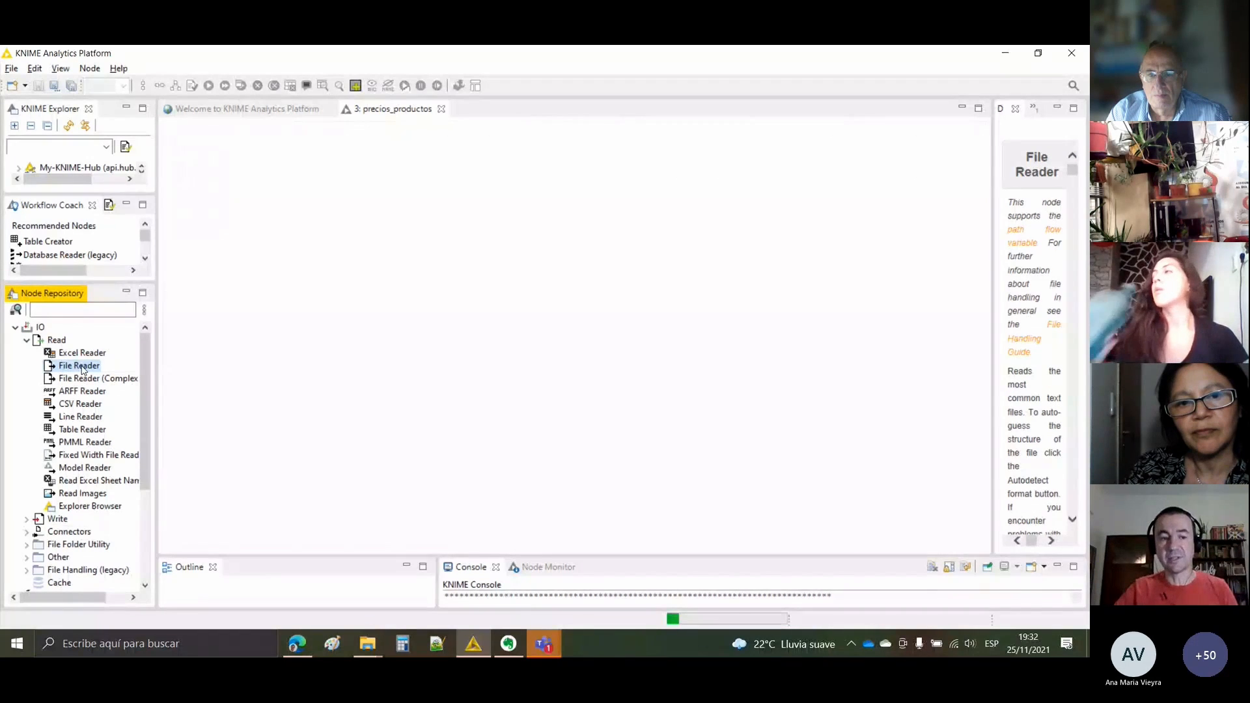
{"action": "left_click", "coordinate": [90, 403]}
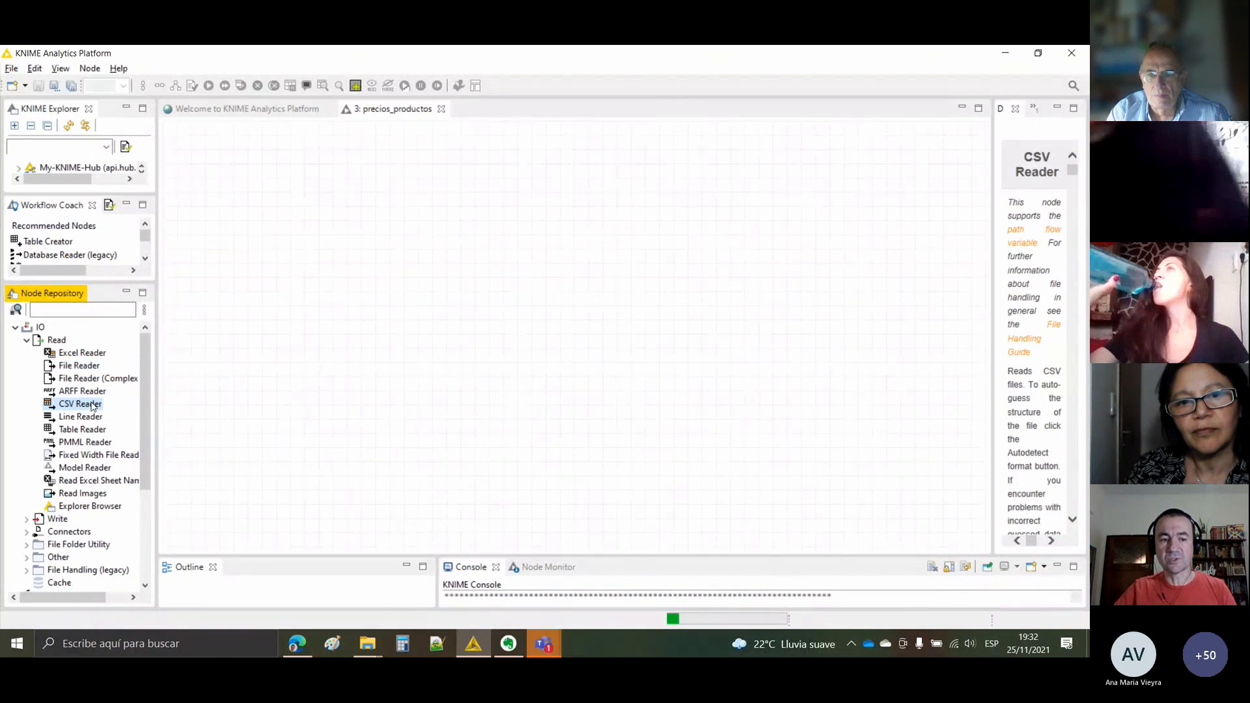
{"action": "left_click", "coordinate": [91, 354]}
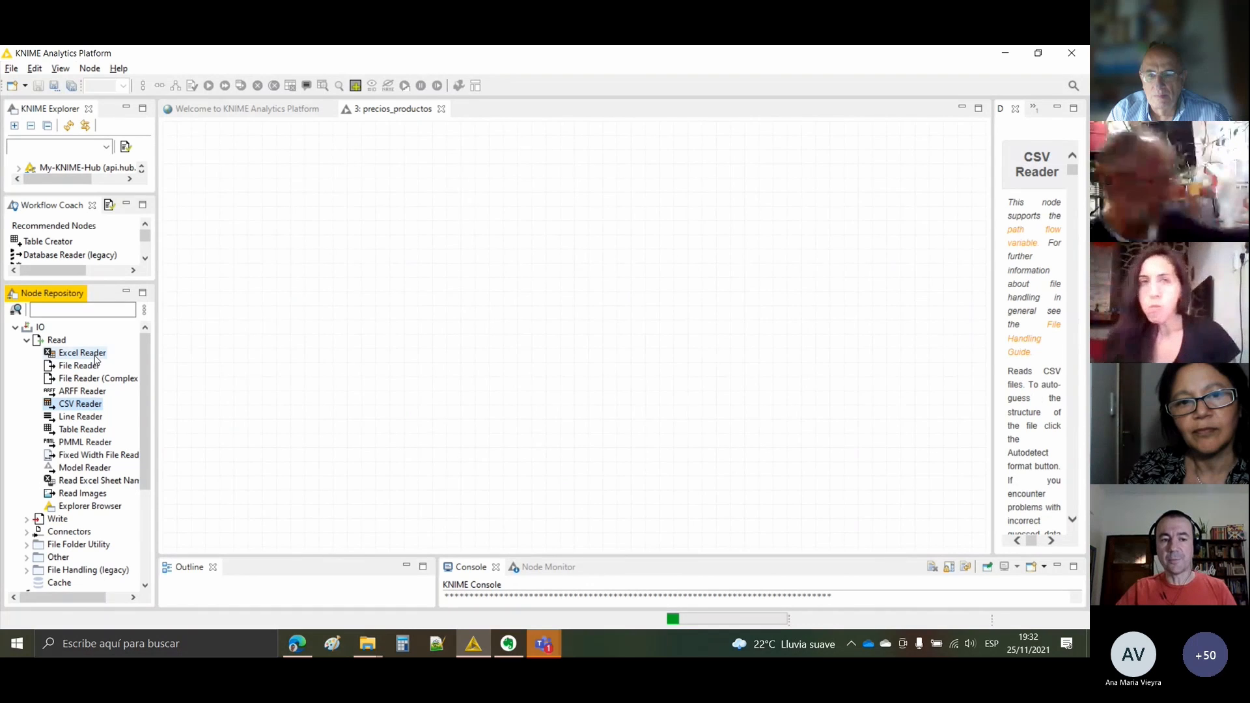
- Add a File Reader node to the precios_productos workflow and open its configuration dialog, maximized
{"action": "left_click", "coordinate": [92, 366]}
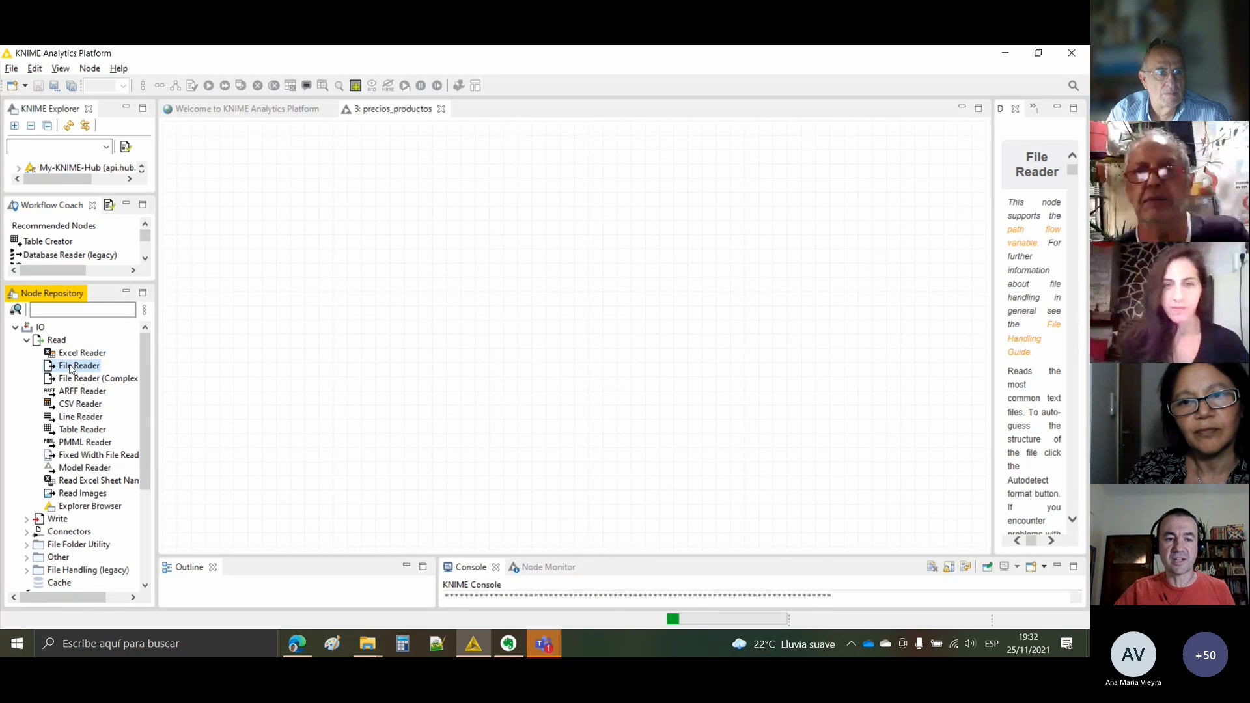
{"action": "left_click_drag", "start_coordinate": [72, 369], "coordinate": [278, 296]}
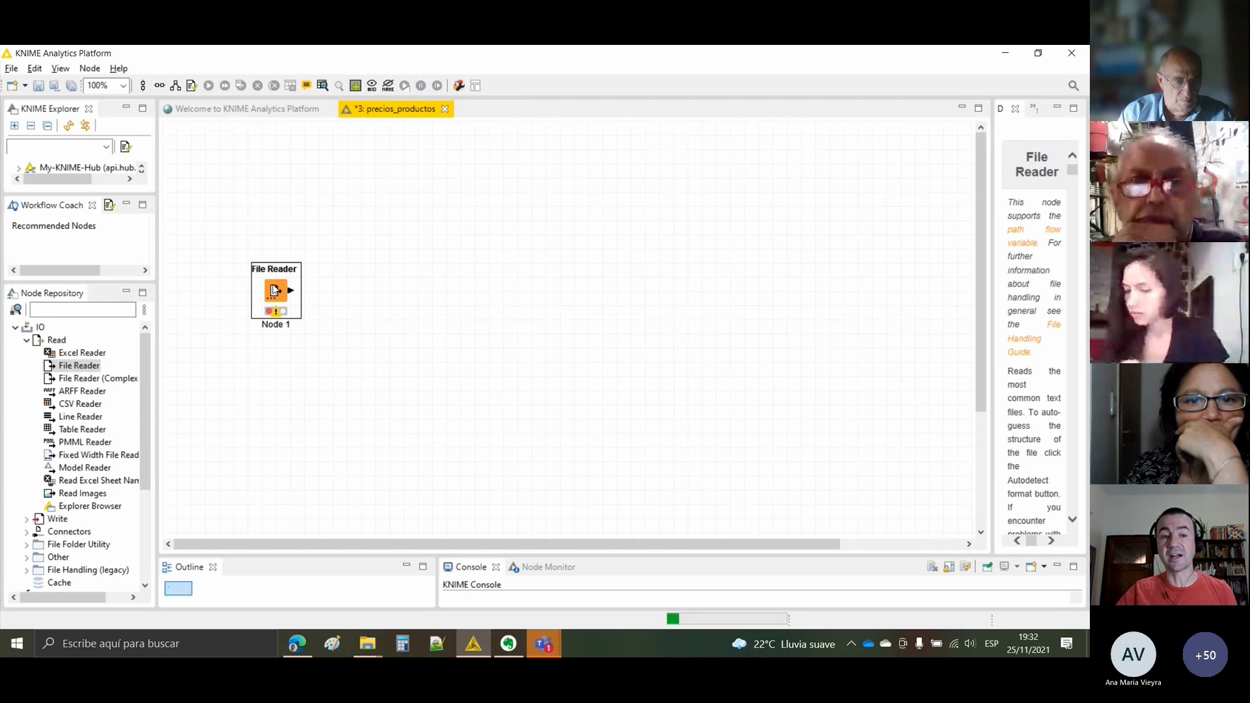
{"action": "right_click", "coordinate": [265, 288]}
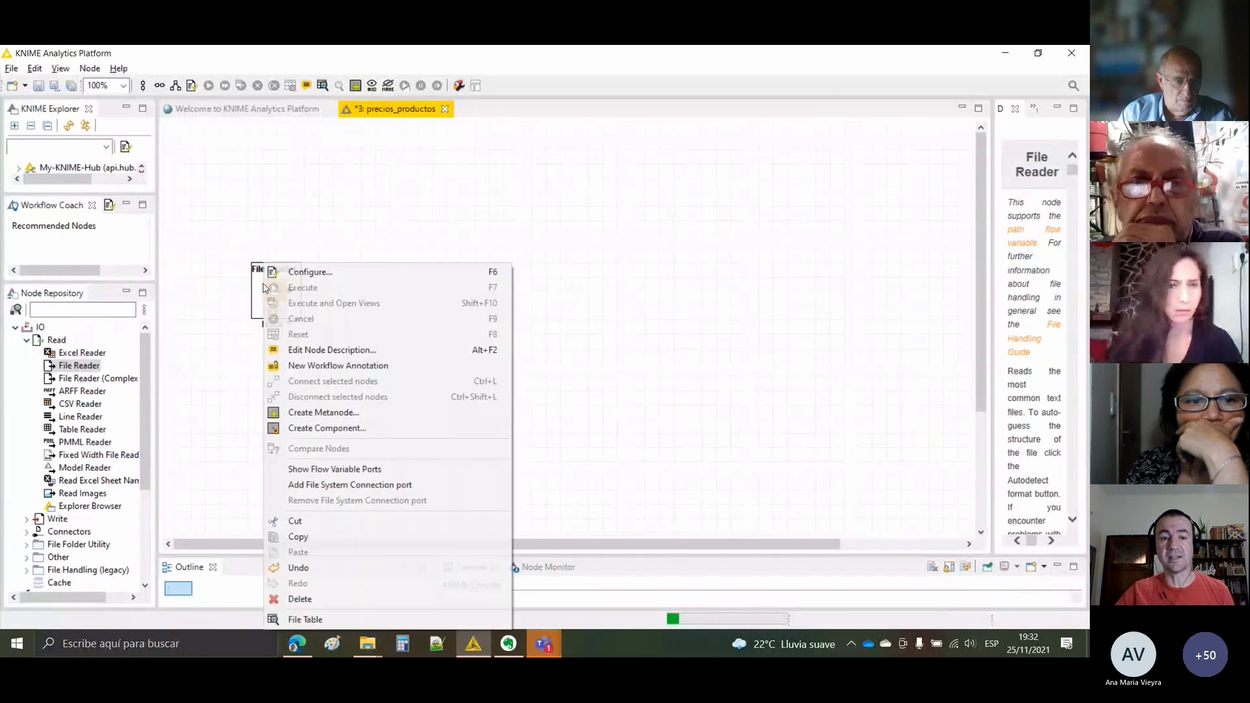
{"action": "left_click", "coordinate": [312, 274]}
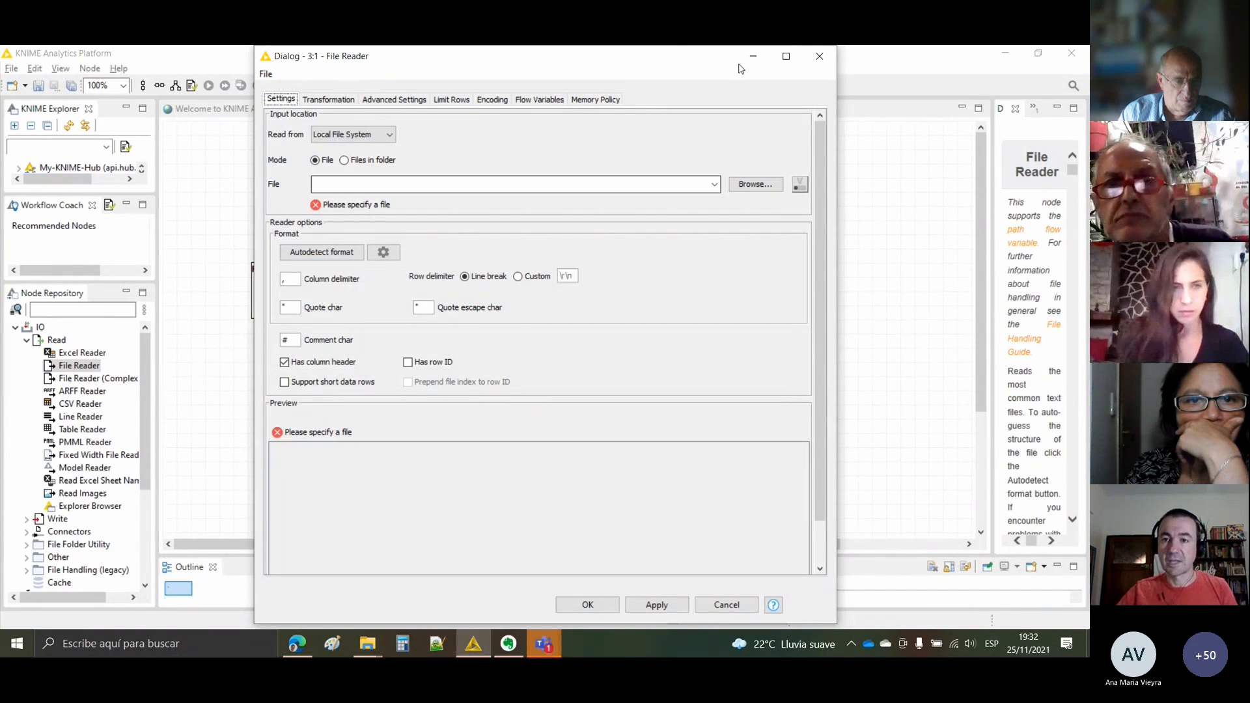
{"action": "left_click", "coordinate": [786, 56]}
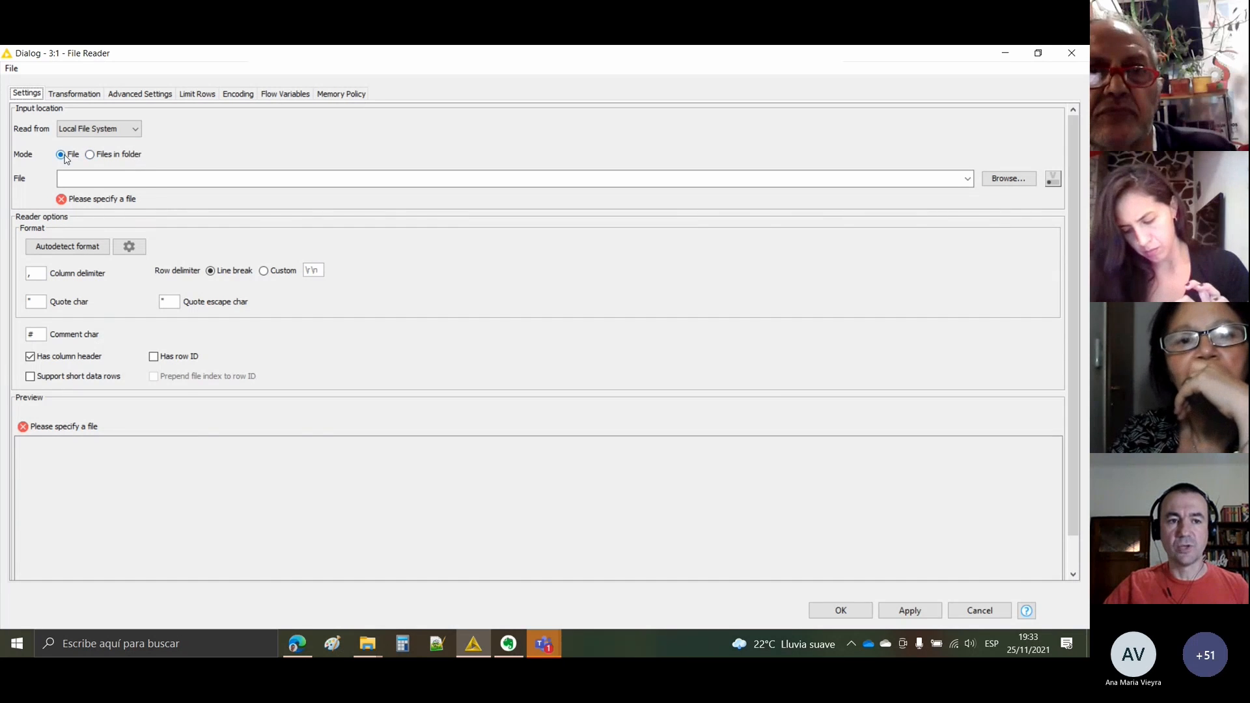
- Start browsing for the File Reader's input file, and select the knime folder's full path in File Explorer
{"action": "left_click", "coordinate": [1008, 180]}
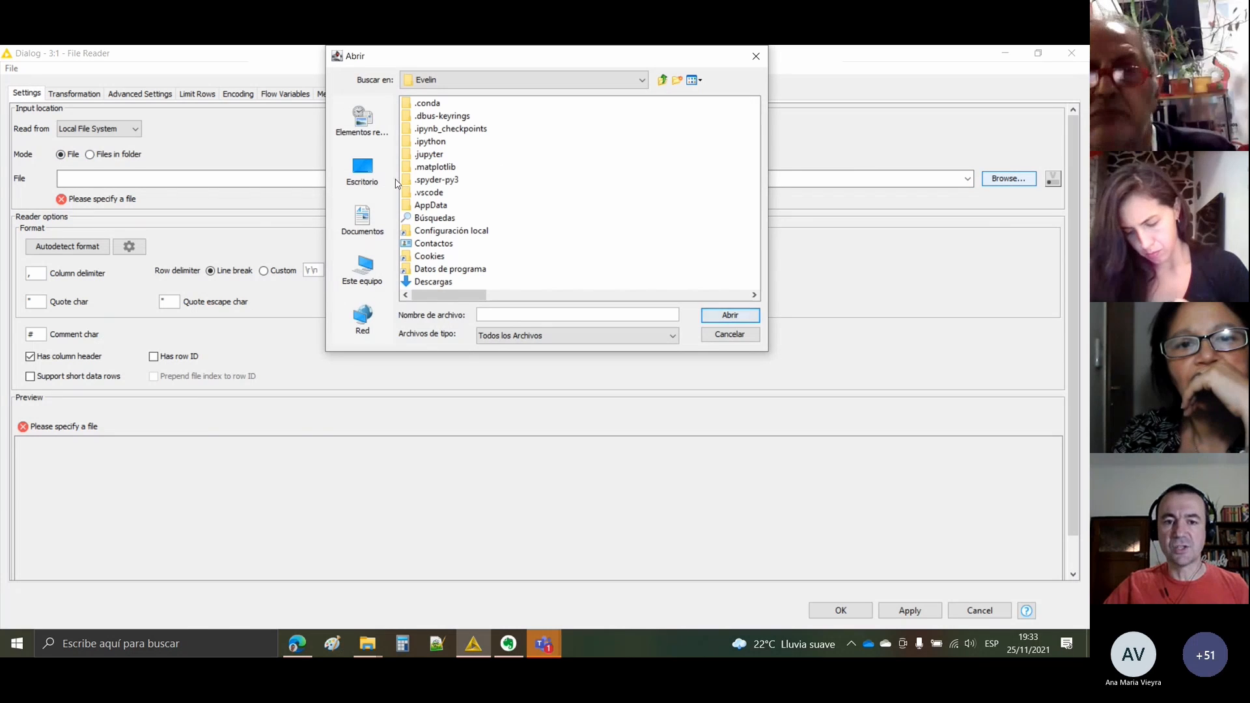
{"action": "left_click", "coordinate": [375, 646]}
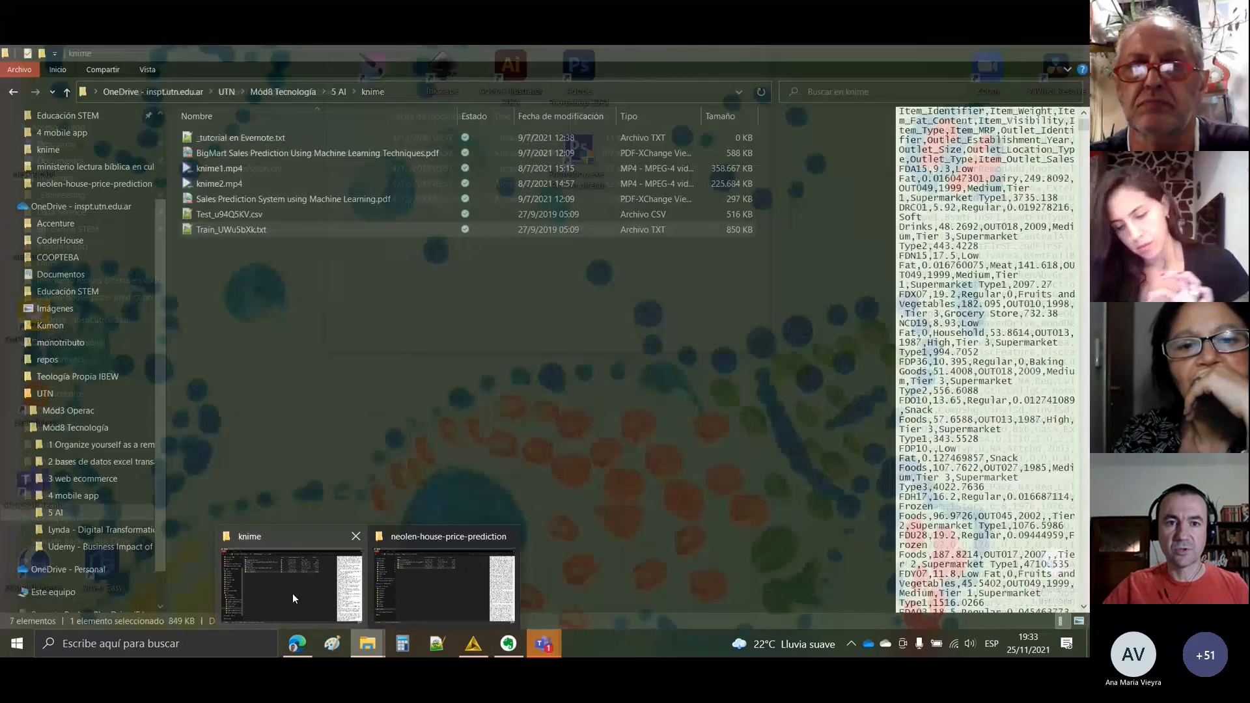
{"action": "left_click", "coordinate": [292, 590]}
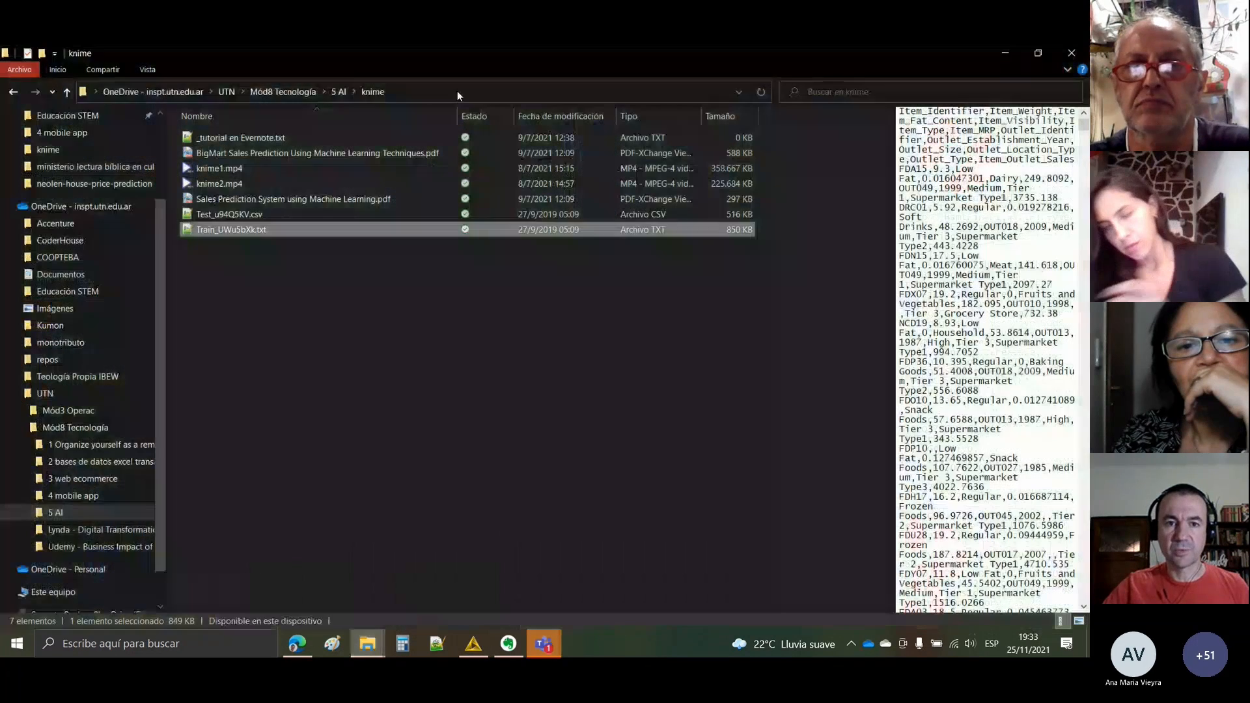
{"action": "left_click", "coordinate": [458, 91]}
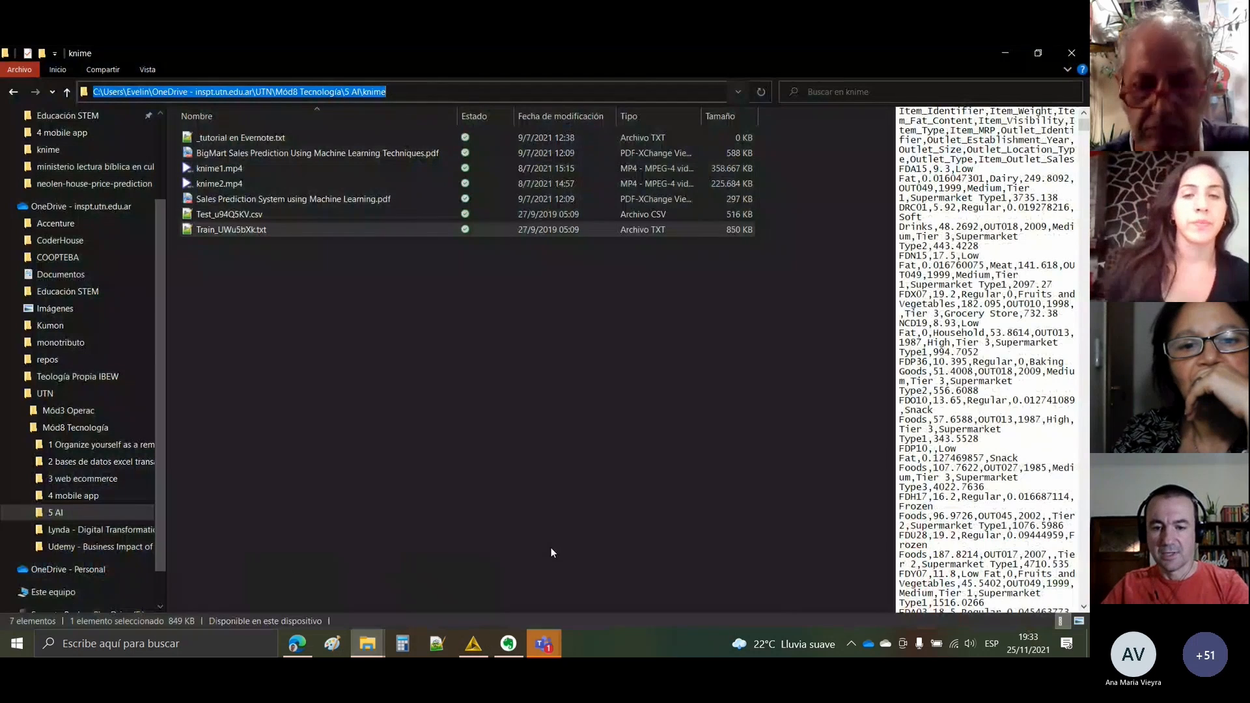
- Return to the File Reader configuration in KNIME and load Train_UWu5bXk.txt from the course's knime folder as its input
{"action": "left_click", "coordinate": [474, 644]}
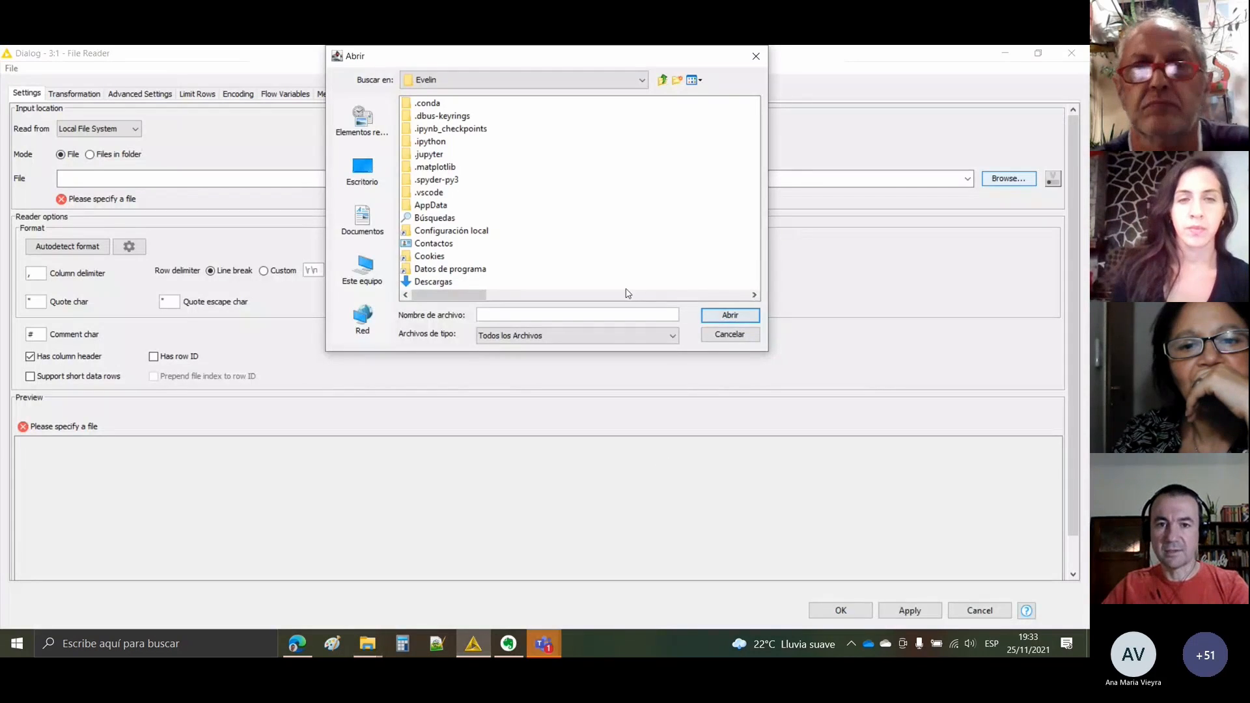
{"action": "type", "text": "Drive - inspt.utn.edu.ar\\UTN\\Mód8 Tecnología\\5 AI\\knime"}
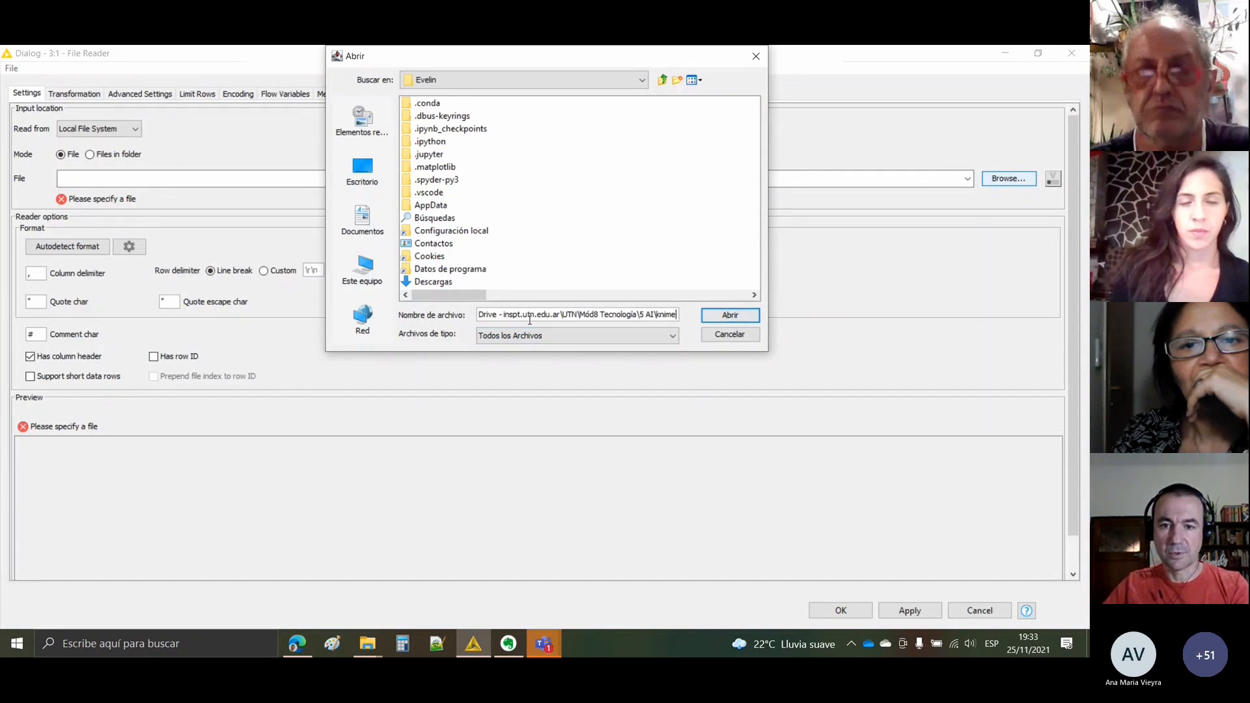
{"action": "left_click", "coordinate": [729, 319]}
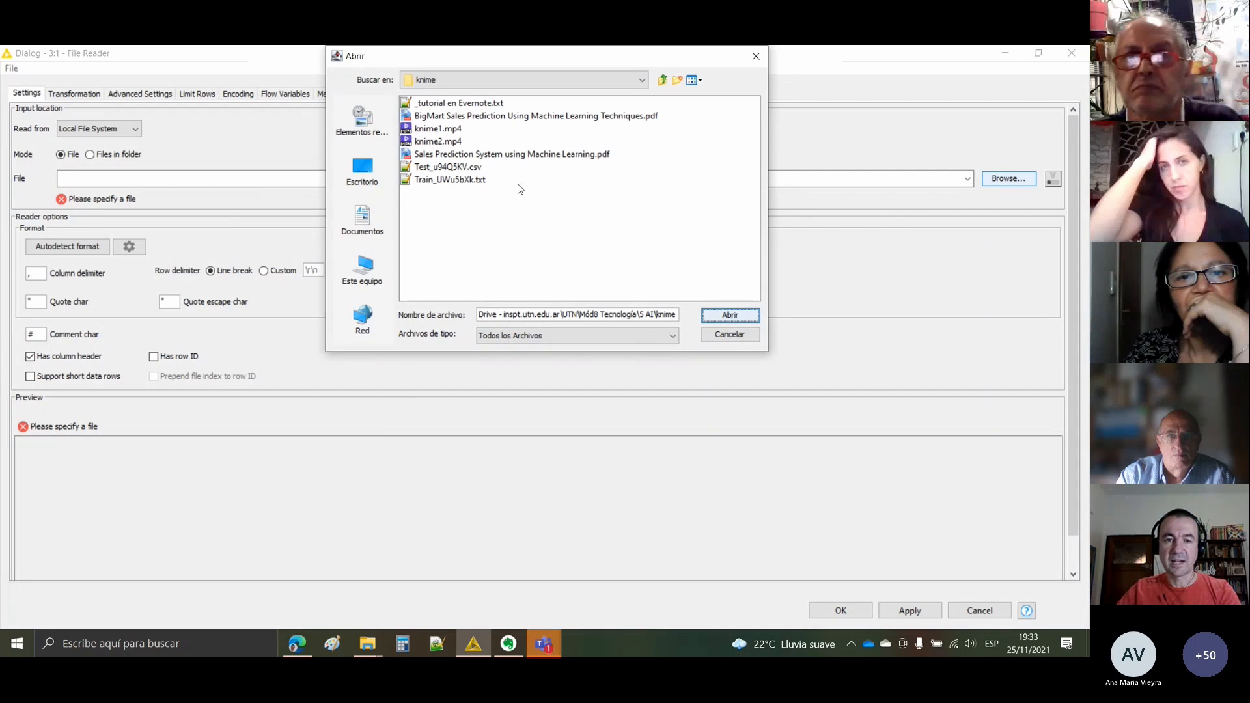
{"action": "left_click", "coordinate": [436, 182]}
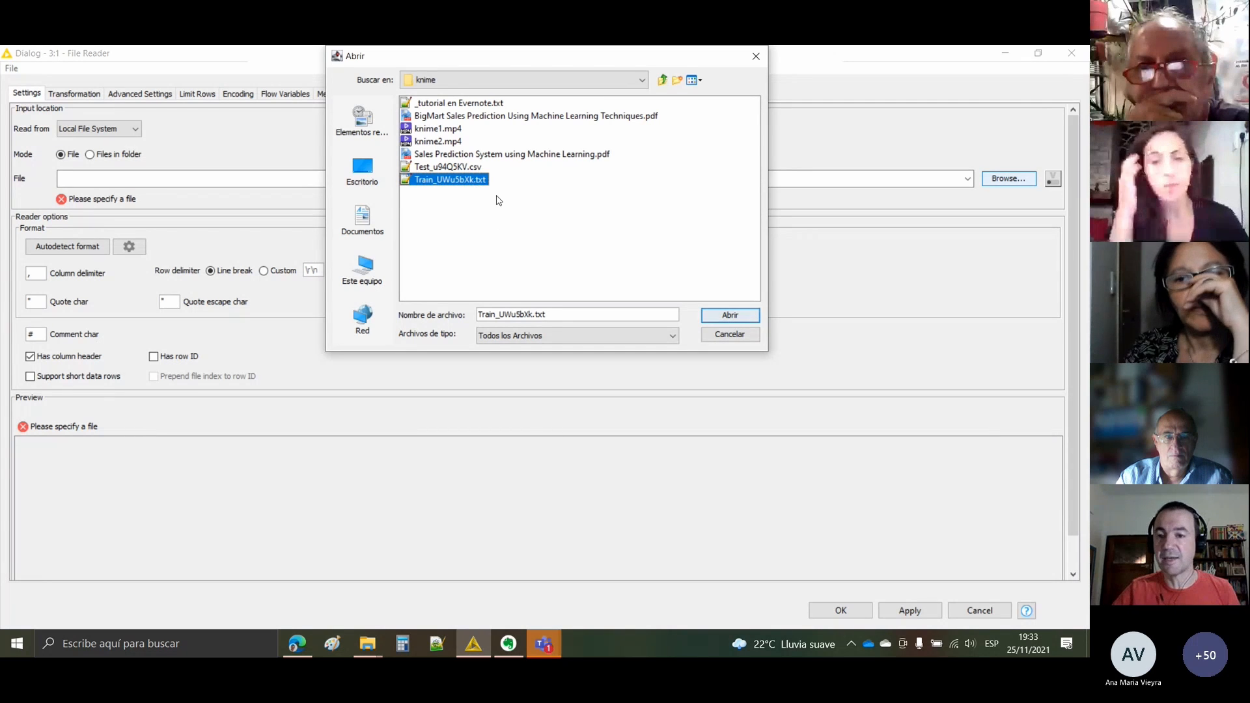
{"action": "left_click", "coordinate": [730, 316]}
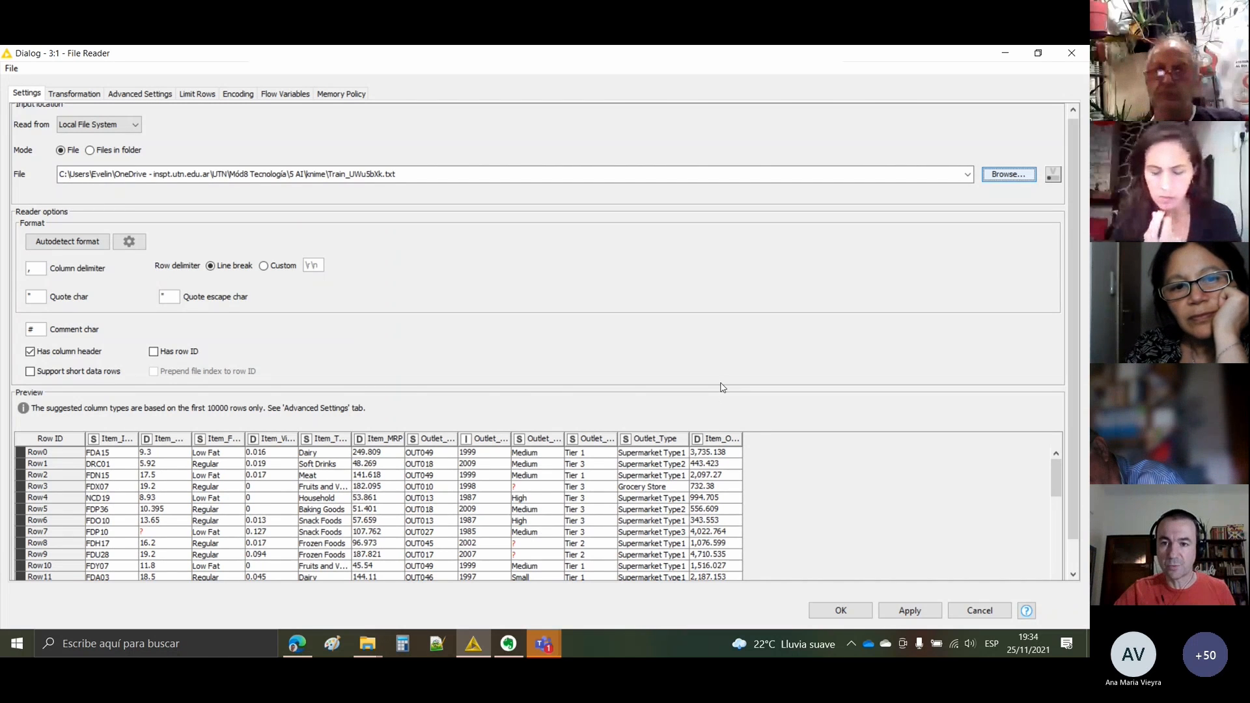
- Examine the data preview of the loaded training file, checking the row IDs and the values across the columns
{"action": "scroll", "coordinate": [918, 484], "scroll_direction": "down", "scroll_amount": 2}
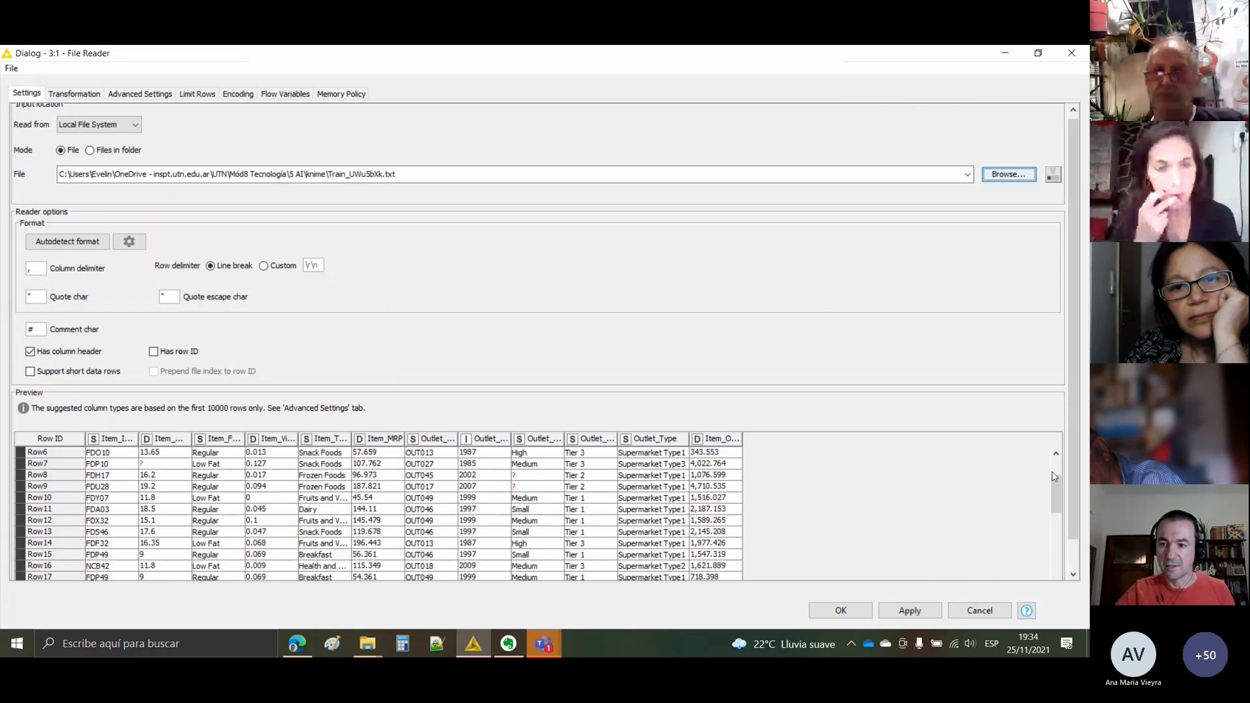
{"action": "scroll", "coordinate": [1073, 516], "scroll_direction": "down", "scroll_amount": 1}
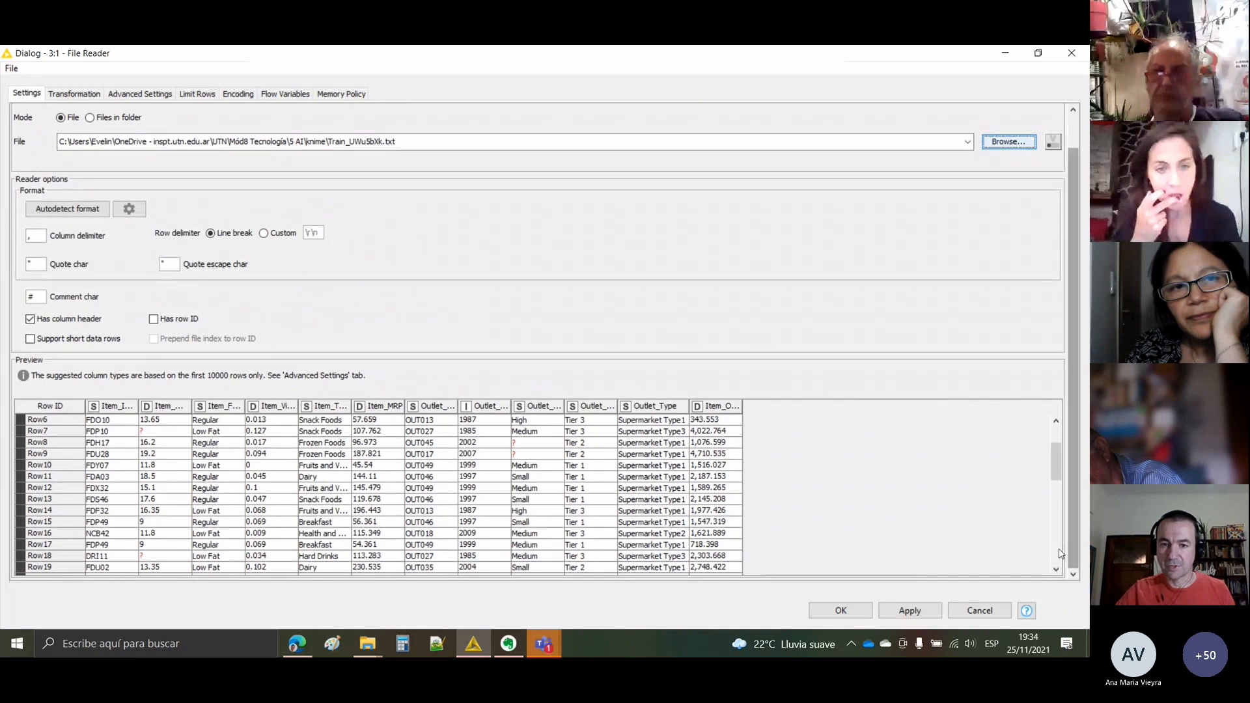
{"action": "scroll", "coordinate": [501, 466], "scroll_direction": "down", "scroll_amount": 3}
{"action": "scroll", "coordinate": [460, 474], "scroll_direction": "up", "scroll_amount": 5}
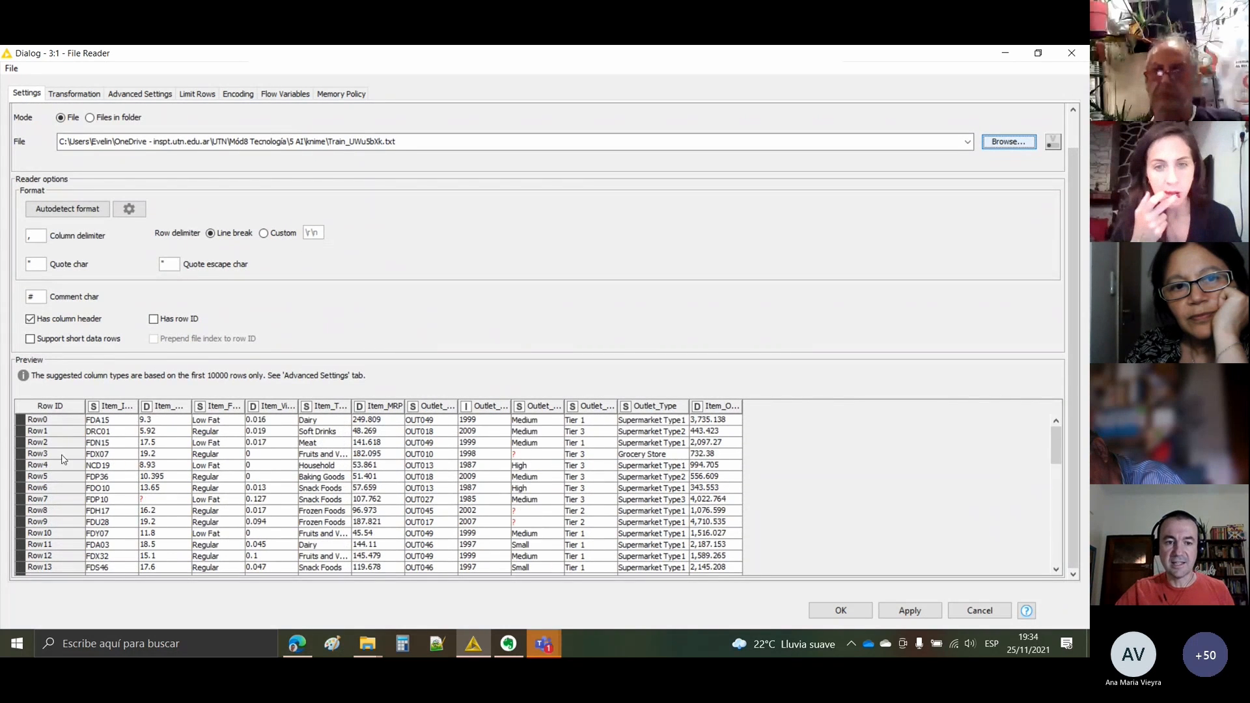
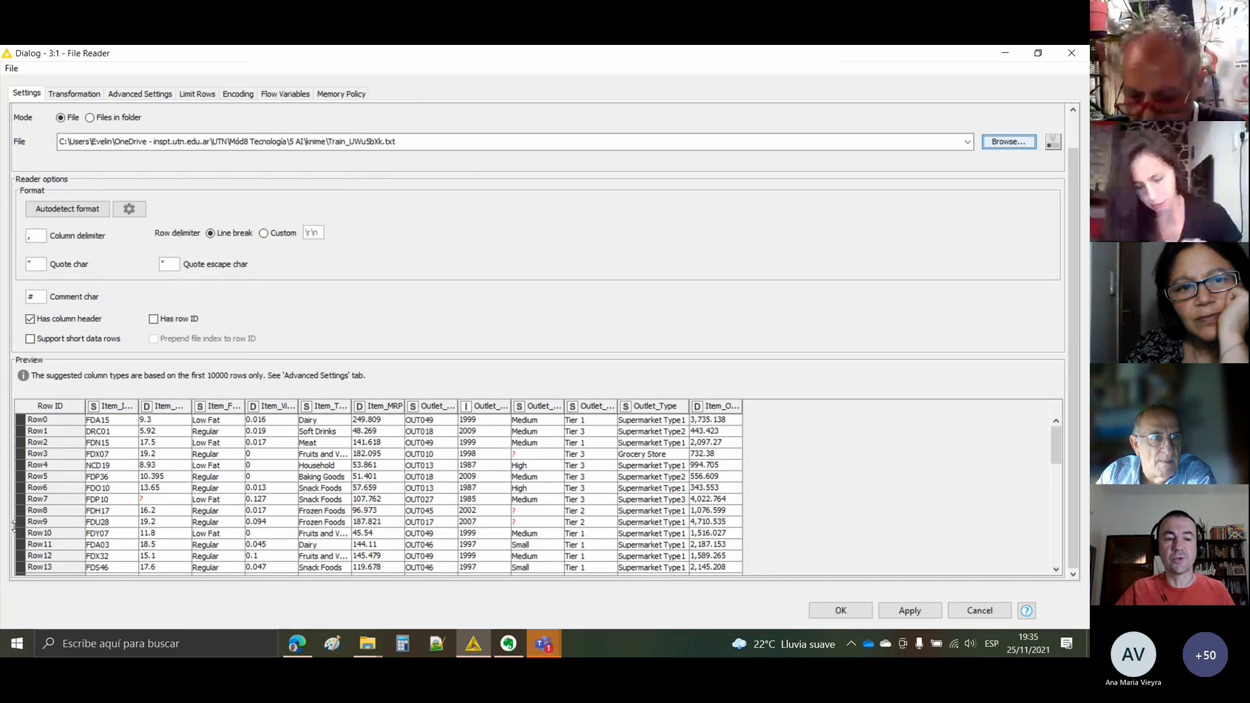
{"action": "scroll", "coordinate": [44, 514], "scroll_direction": "down", "scroll_amount": 10}
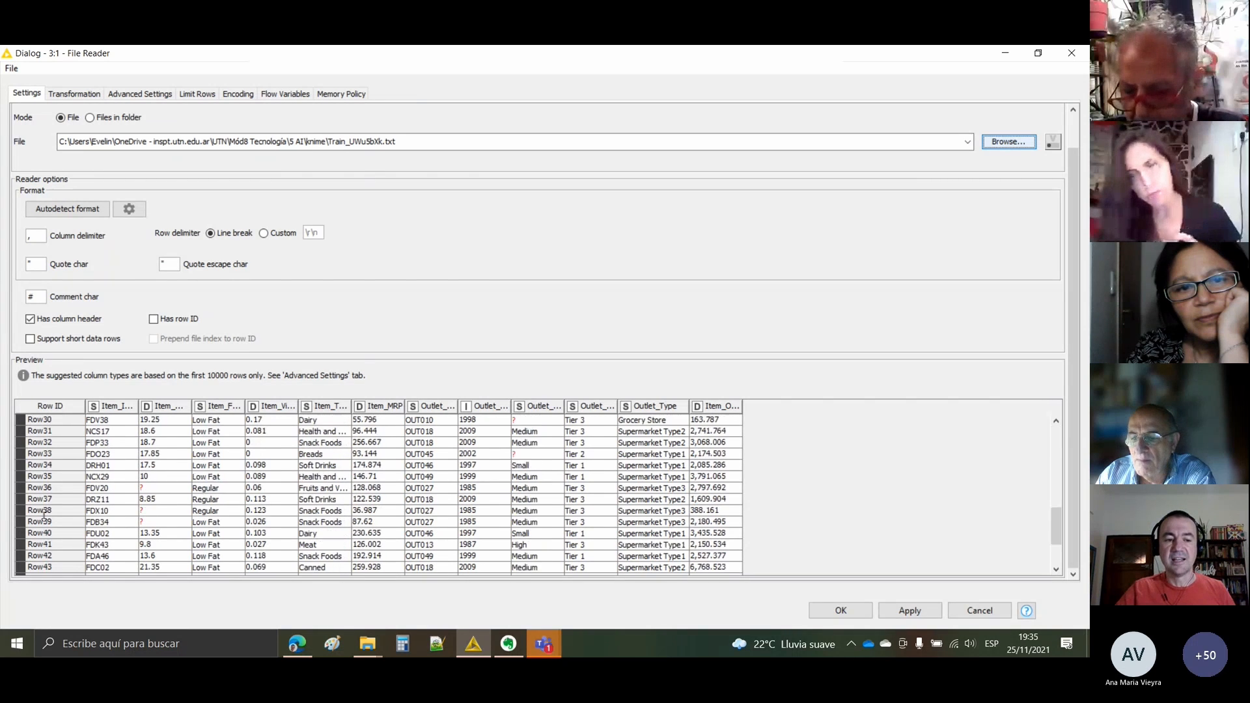
{"action": "scroll", "coordinate": [43, 515], "scroll_direction": "up", "scroll_amount": 3}
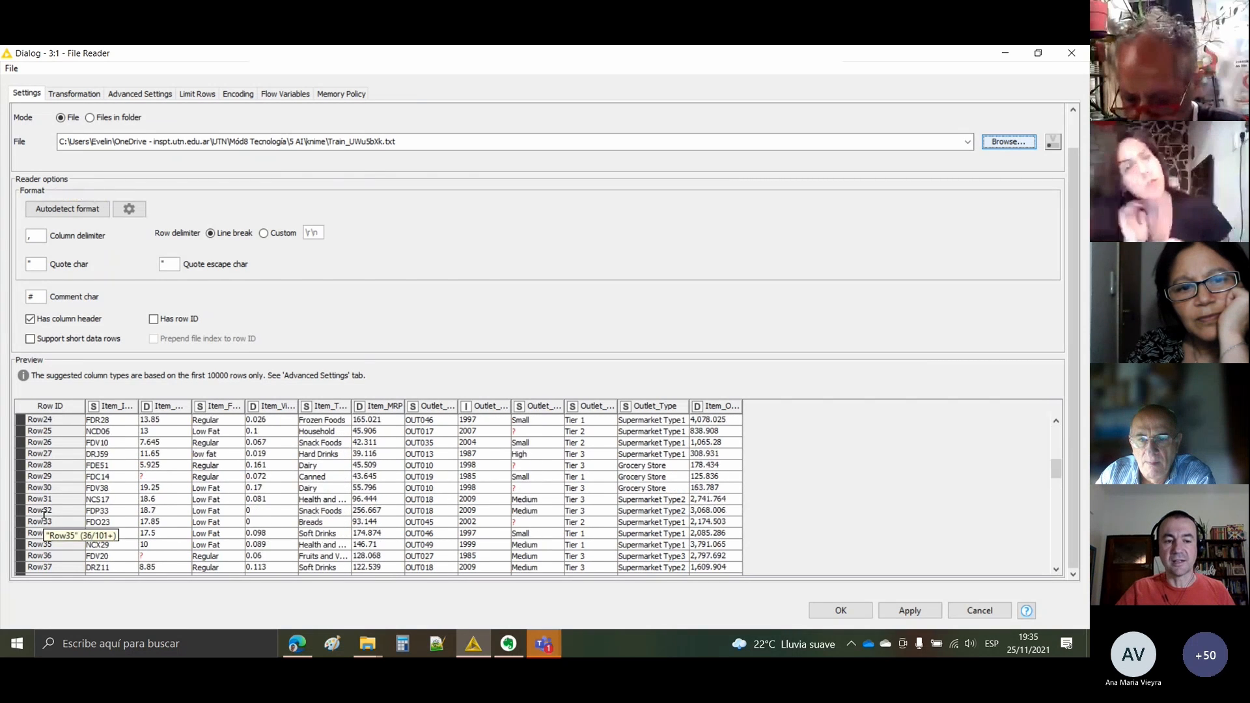
{"action": "scroll", "coordinate": [44, 515], "scroll_direction": "up", "scroll_amount": 8}
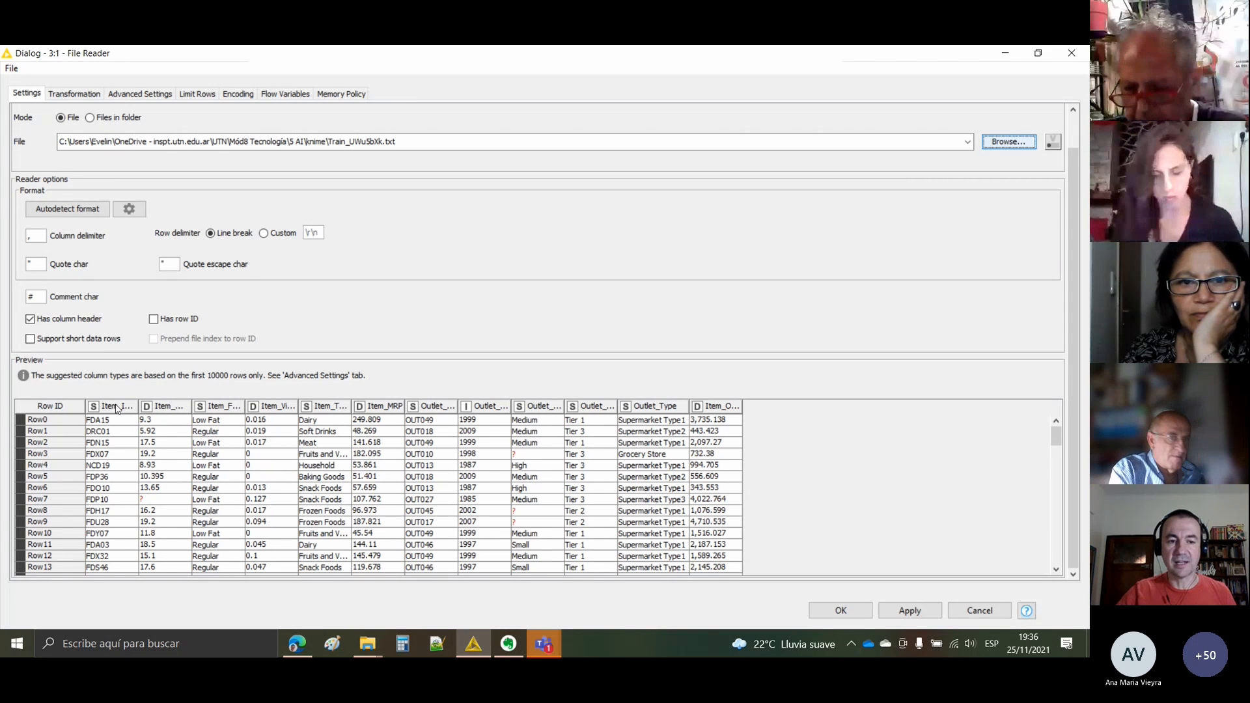
- Review the column names and data types listed in the transformation settings, comparing them with the preview headers
{"action": "left_click", "coordinate": [117, 407]}
{"action": "left_click", "coordinate": [74, 94]}
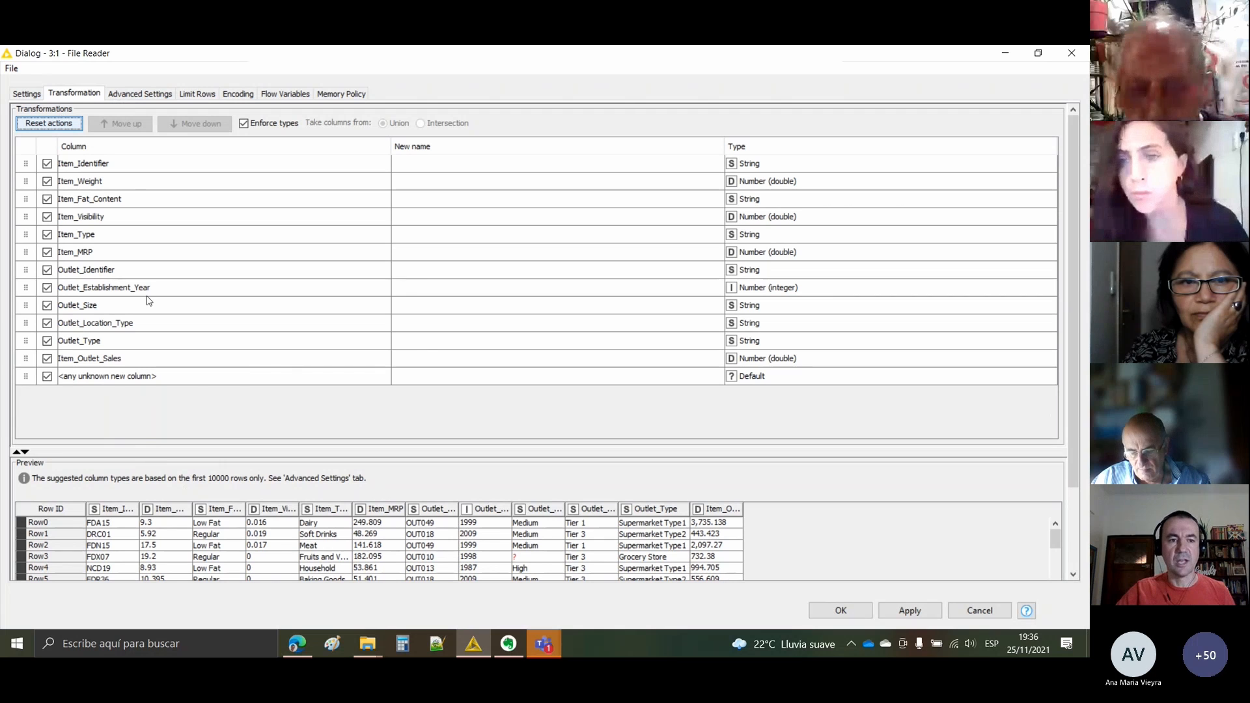
{"action": "left_click", "coordinate": [27, 94]}
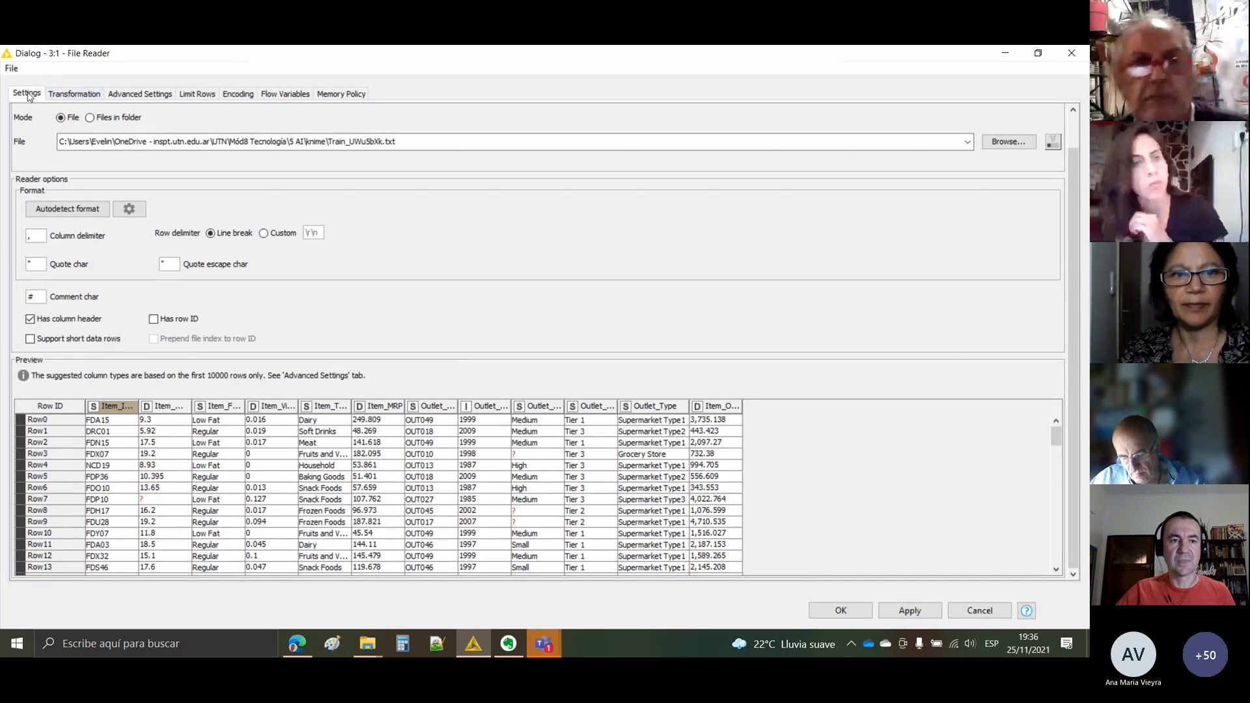
{"action": "left_click", "coordinate": [64, 96]}
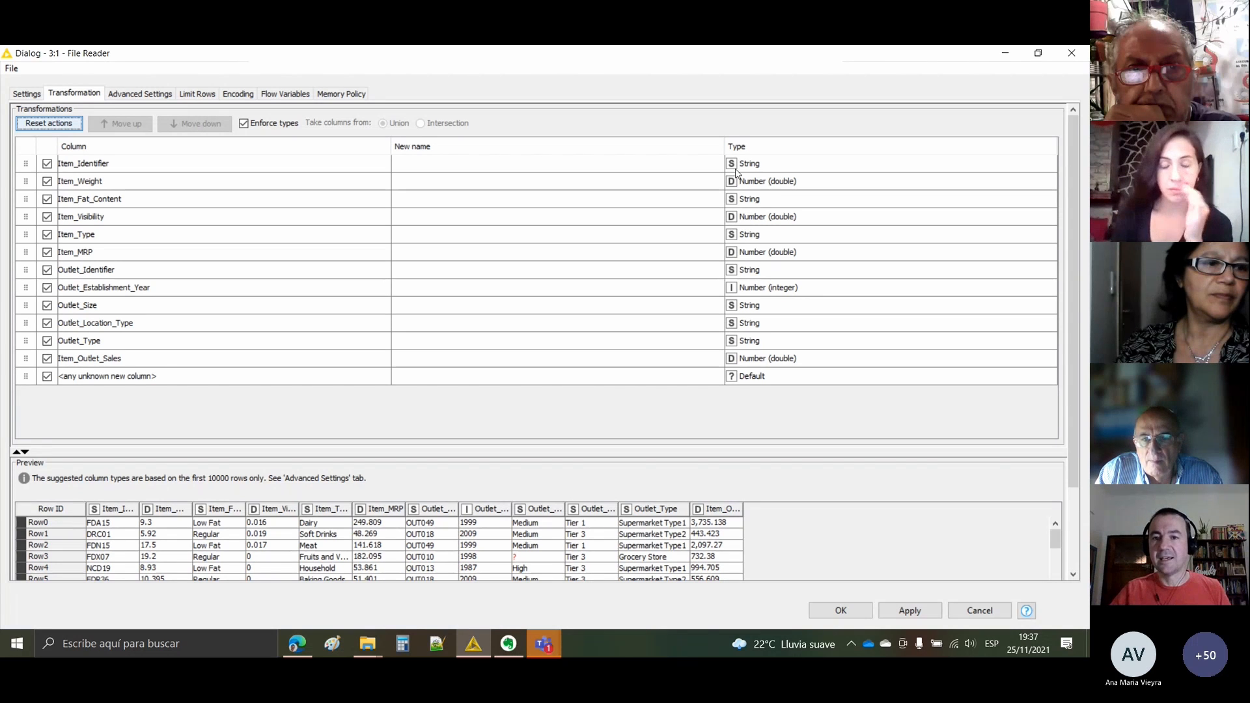
- Resize the preview columns from Item_Identifier through Outlet_Size so that their full headers can be read
{"action": "double_click", "coordinate": [139, 509]}
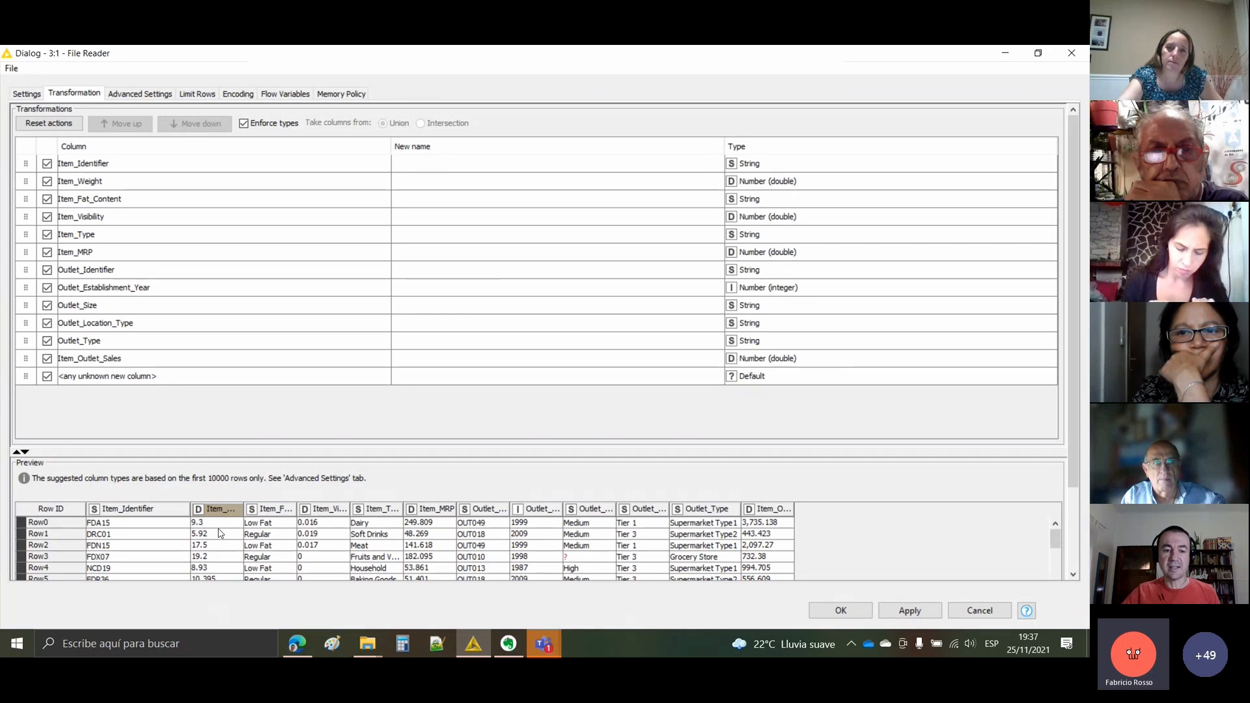
{"action": "left_click_drag", "start_coordinate": [243, 508], "coordinate": [295, 515]}
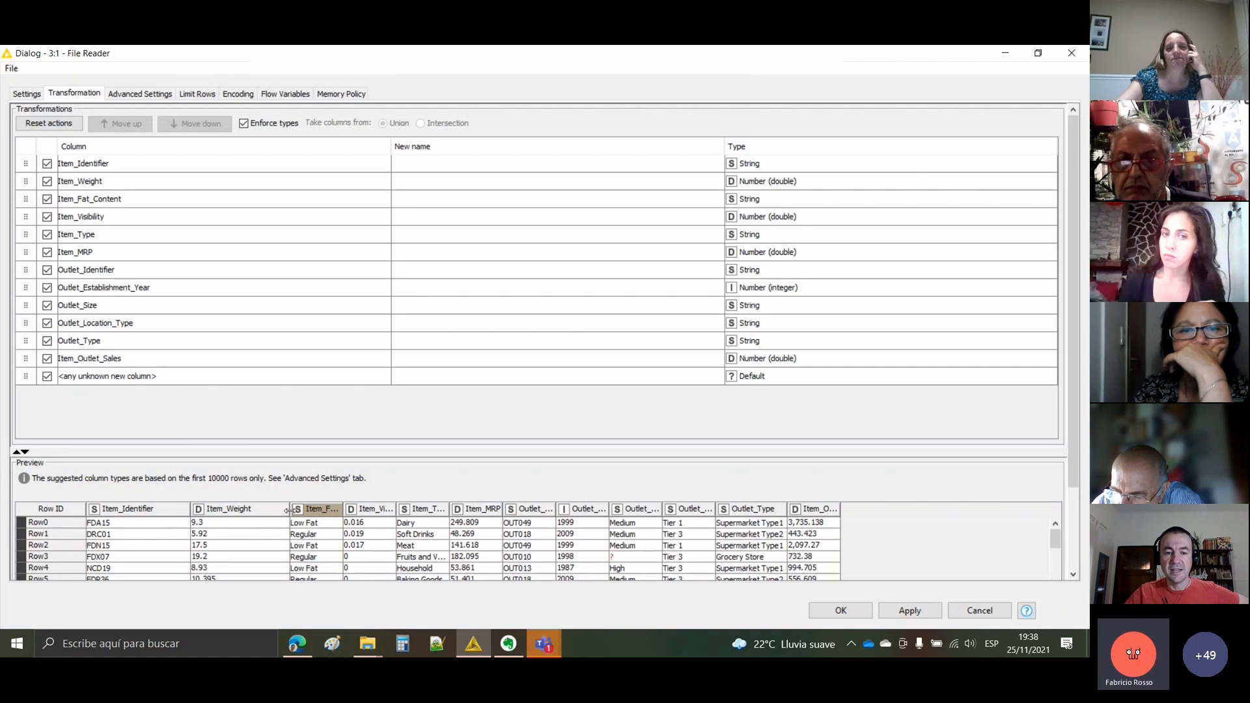
{"action": "left_click_drag", "start_coordinate": [290, 511], "coordinate": [363, 513]}
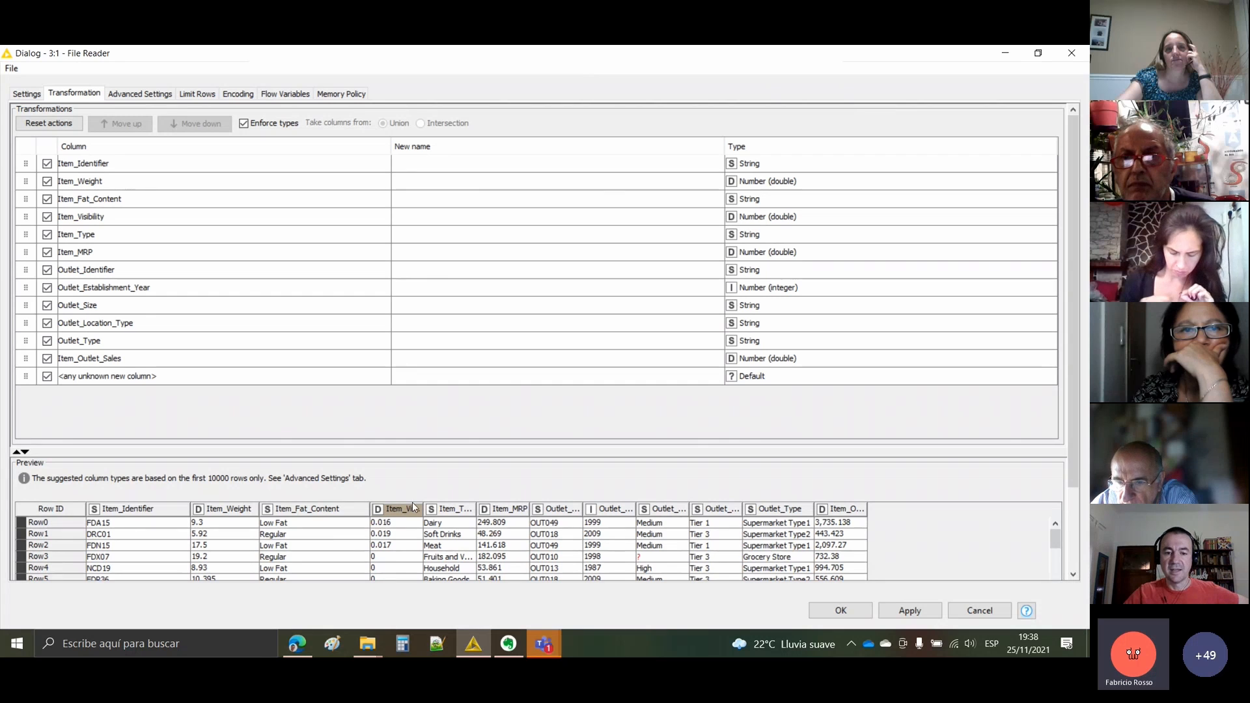
{"action": "left_click_drag", "start_coordinate": [430, 509], "coordinate": [466, 509]}
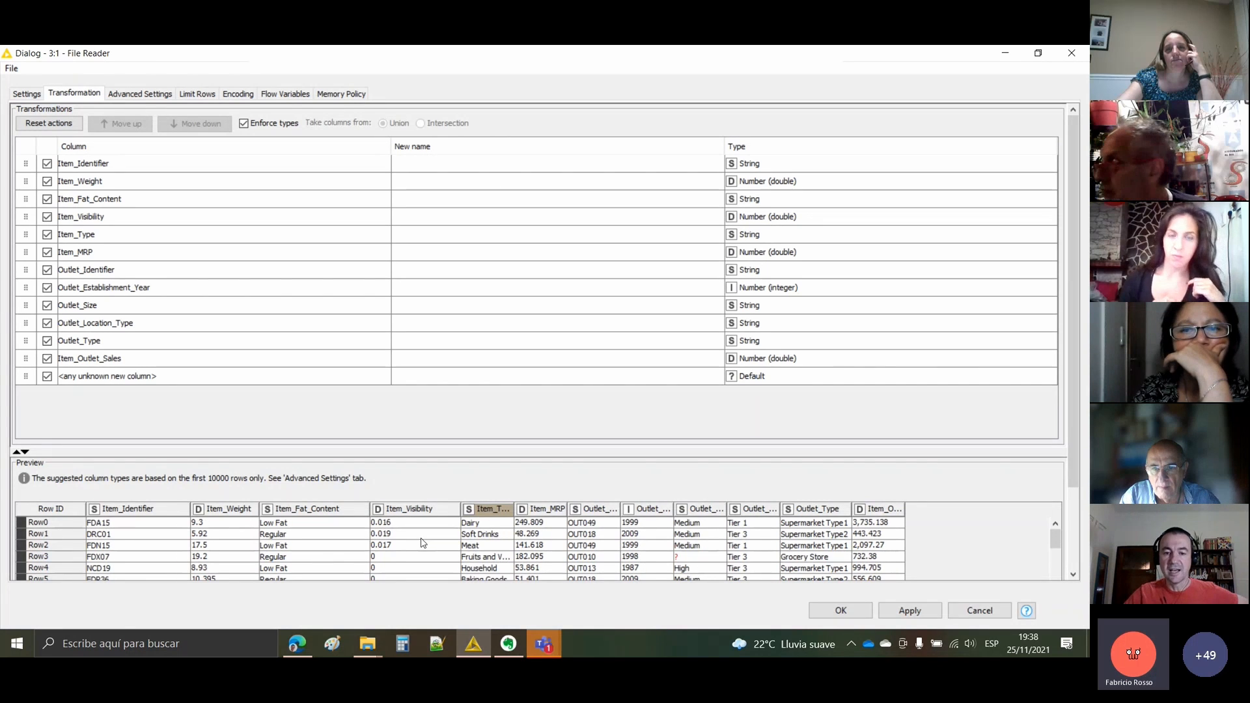
{"action": "left_click_drag", "start_coordinate": [514, 508], "coordinate": [544, 508]}
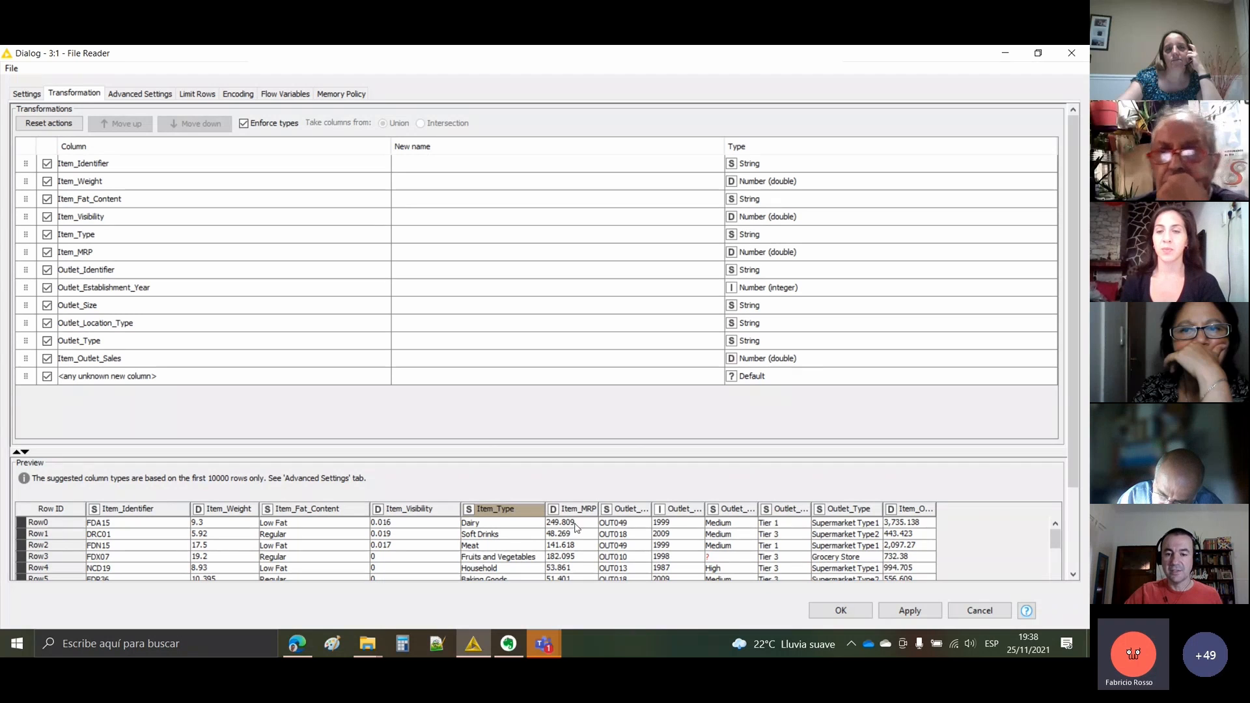
{"action": "left_click_drag", "start_coordinate": [598, 513], "coordinate": [636, 514]}
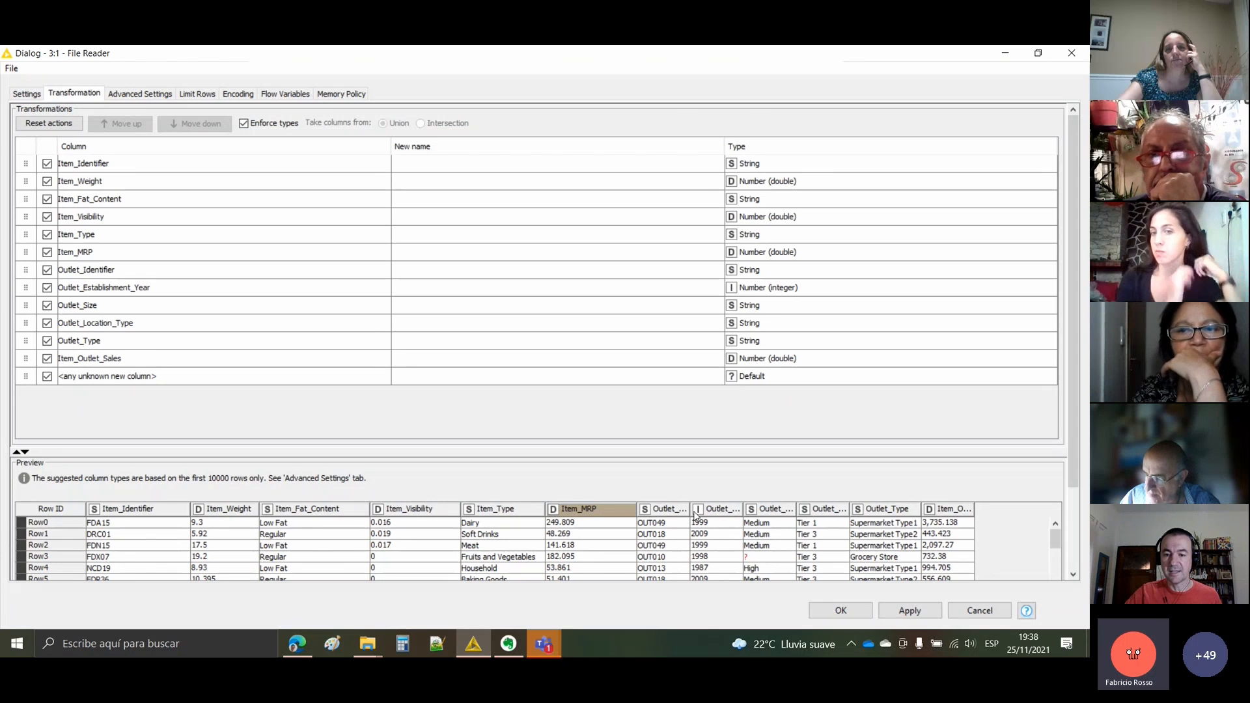
{"action": "left_click_drag", "start_coordinate": [692, 514], "coordinate": [745, 509]}
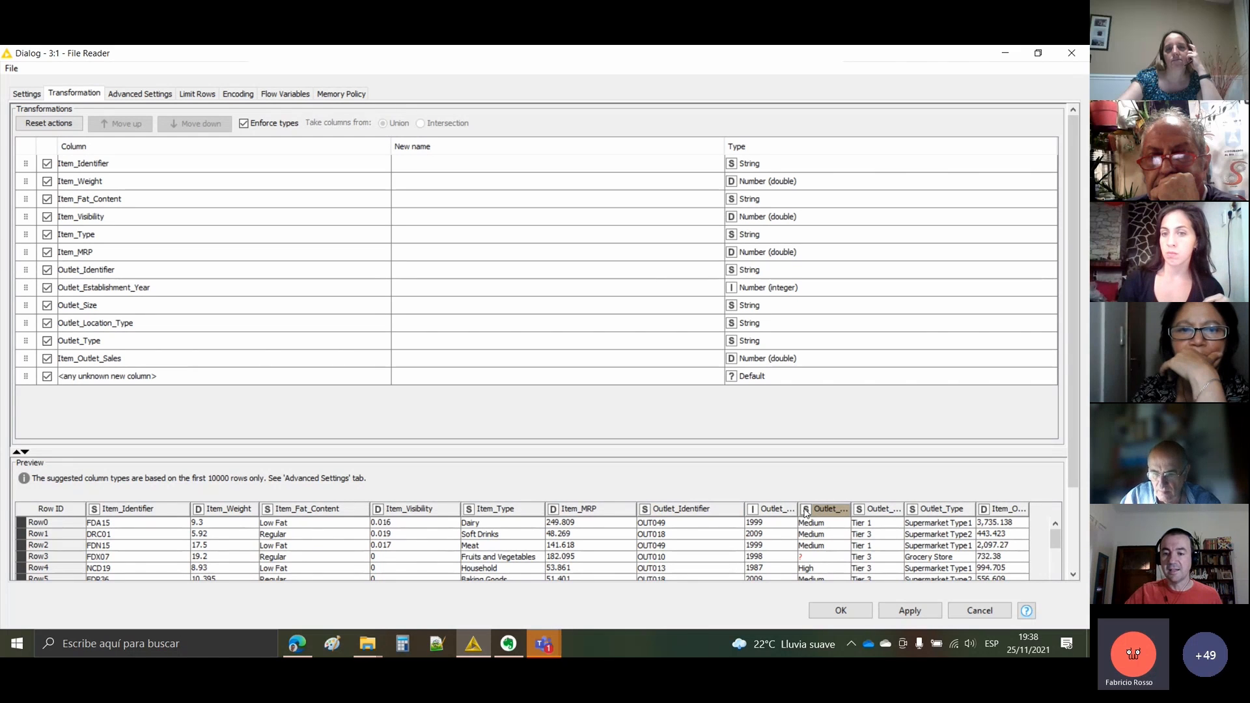
{"action": "left_click_drag", "start_coordinate": [798, 508], "coordinate": [848, 509]}
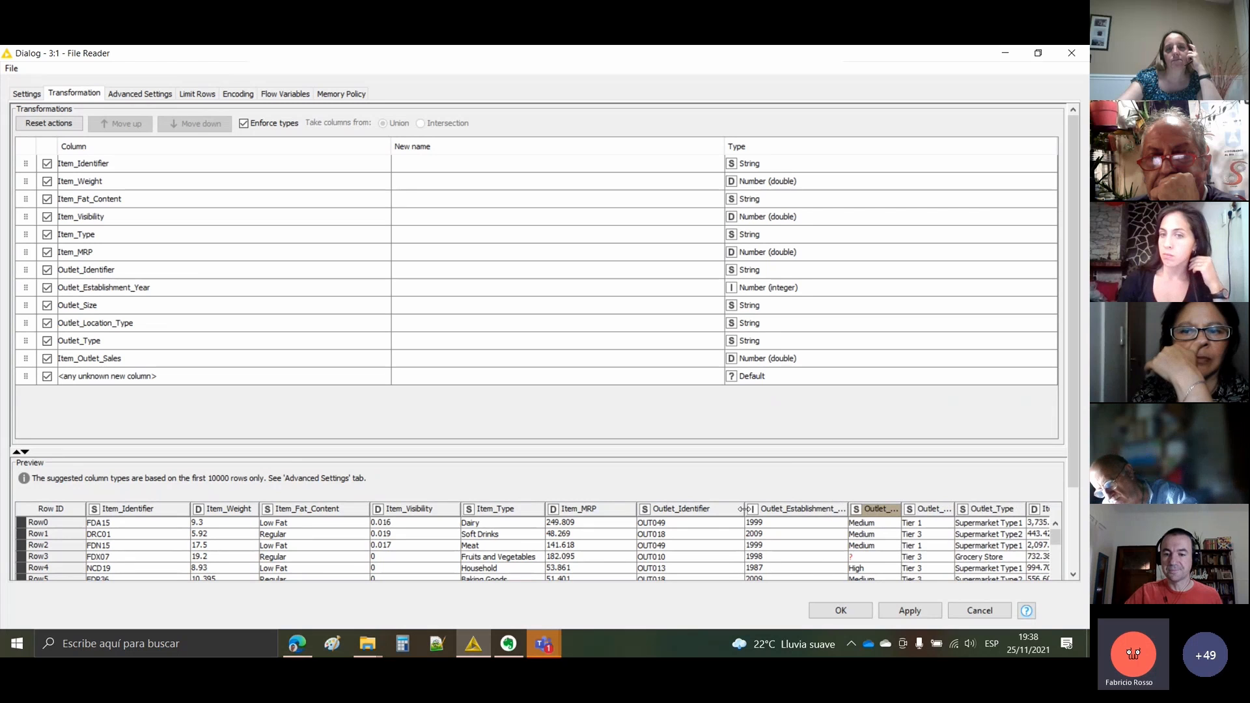
{"action": "left_click_drag", "start_coordinate": [743, 514], "coordinate": [720, 513]}
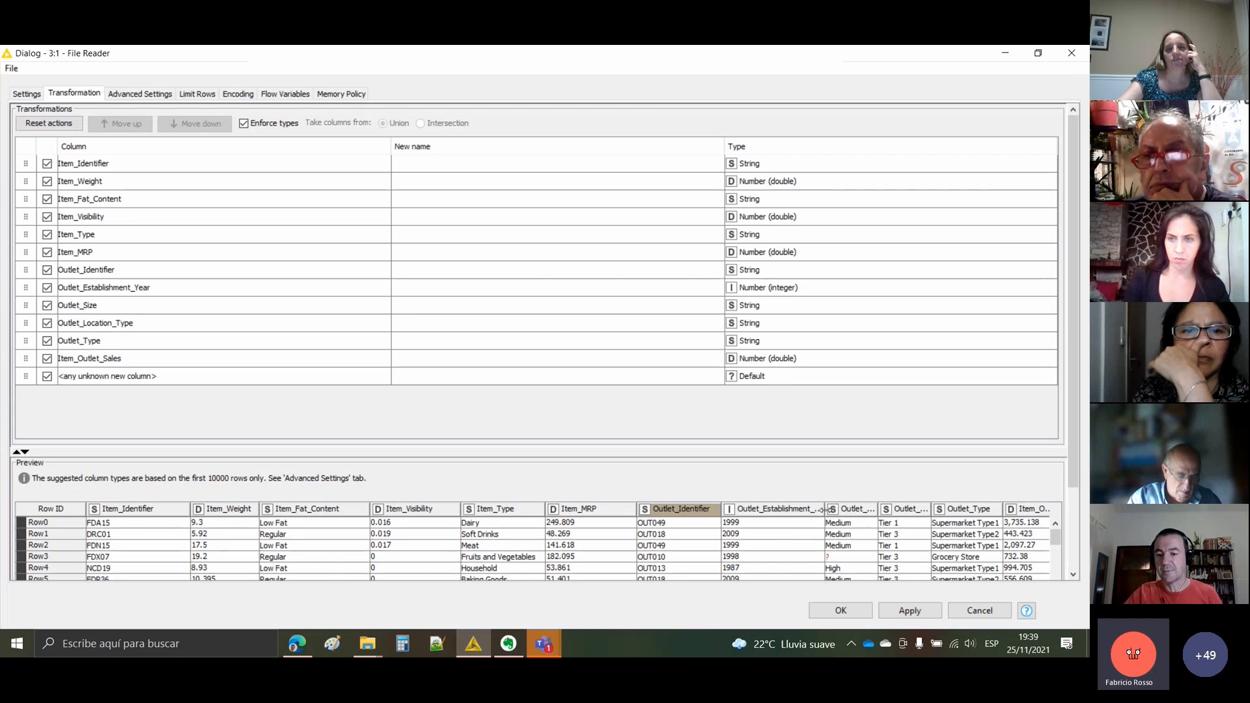
{"action": "left_click_drag", "start_coordinate": [825, 511], "coordinate": [860, 511]}
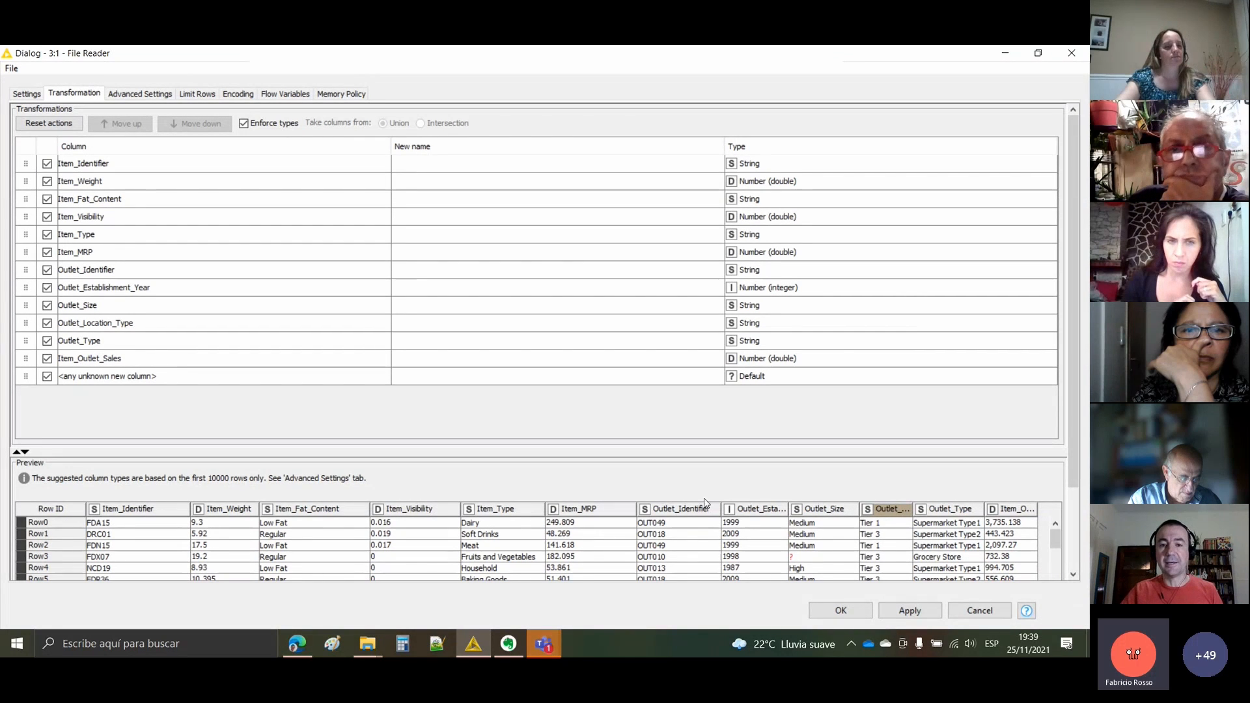
- Set the data type of the Item_Outlet_Sales column to String
{"action": "left_click", "coordinate": [27, 95]}
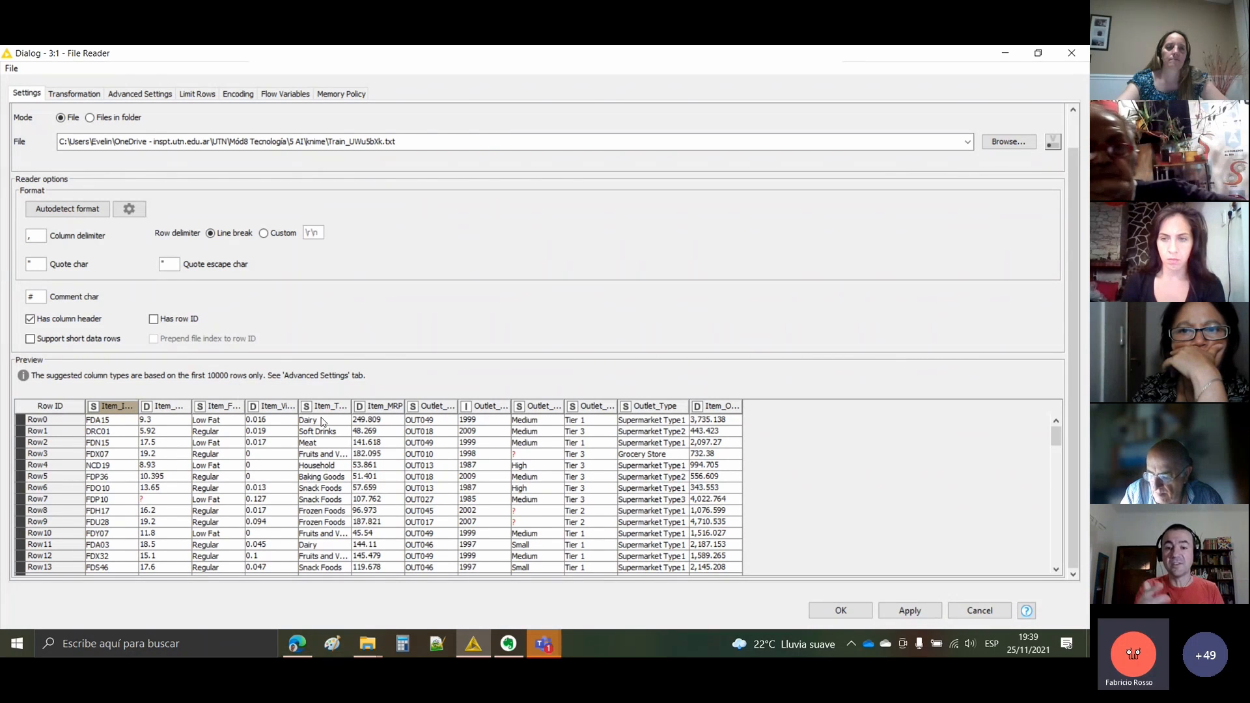
{"action": "left_click", "coordinate": [706, 411]}
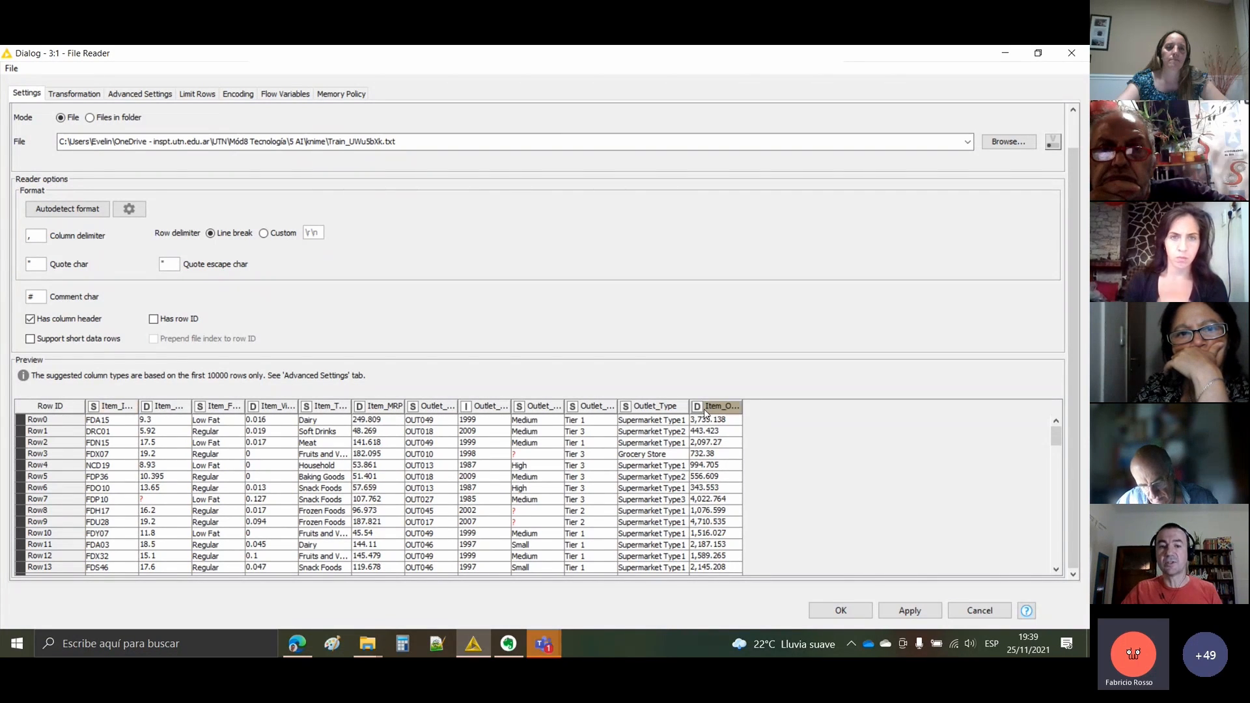
{"action": "left_click", "coordinate": [72, 95]}
{"action": "left_click", "coordinate": [749, 358]}
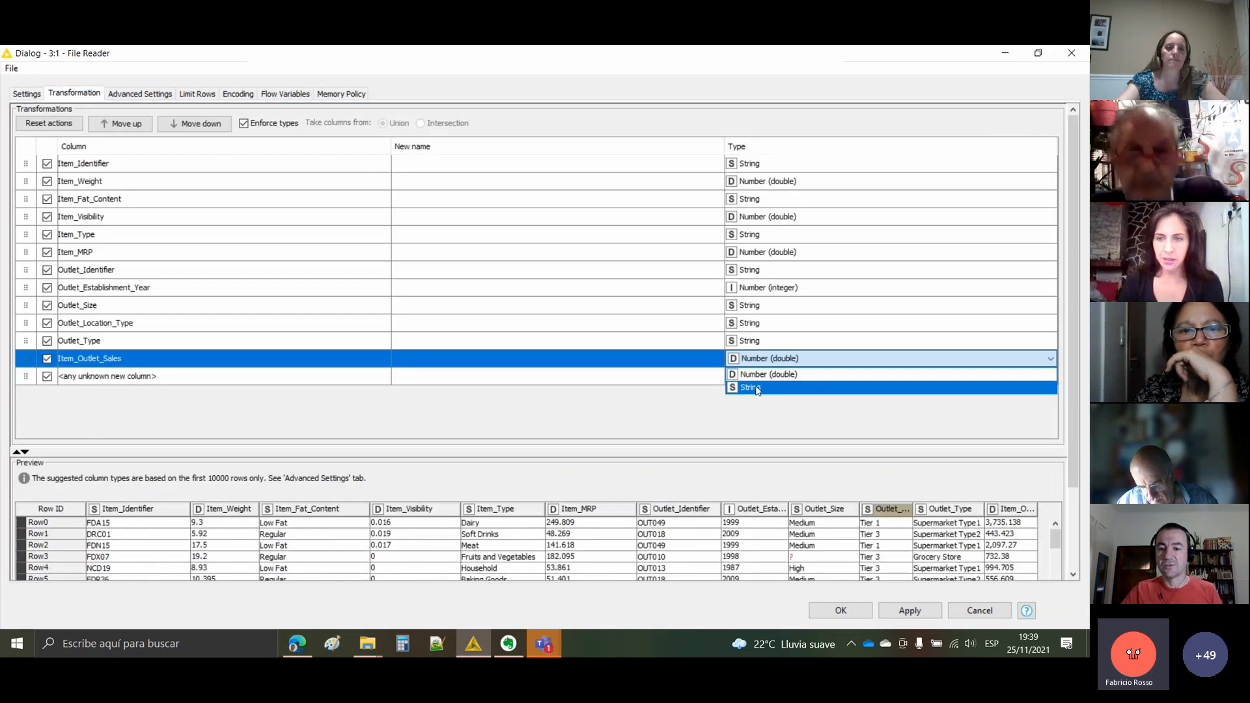
{"action": "left_click", "coordinate": [754, 390]}
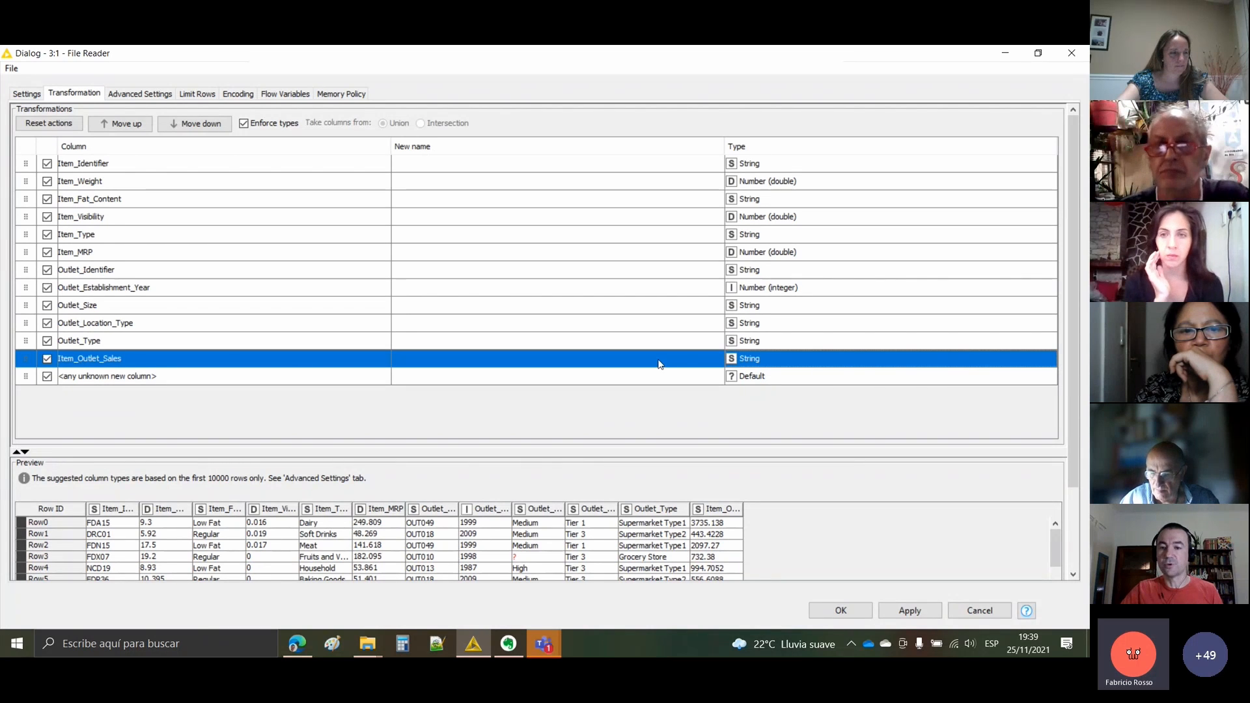
- Set the Item_Outlet_Sales column type back to Number (double) and check the data preview
{"action": "left_click", "coordinate": [761, 361]}
{"action": "left_click", "coordinate": [766, 375]}
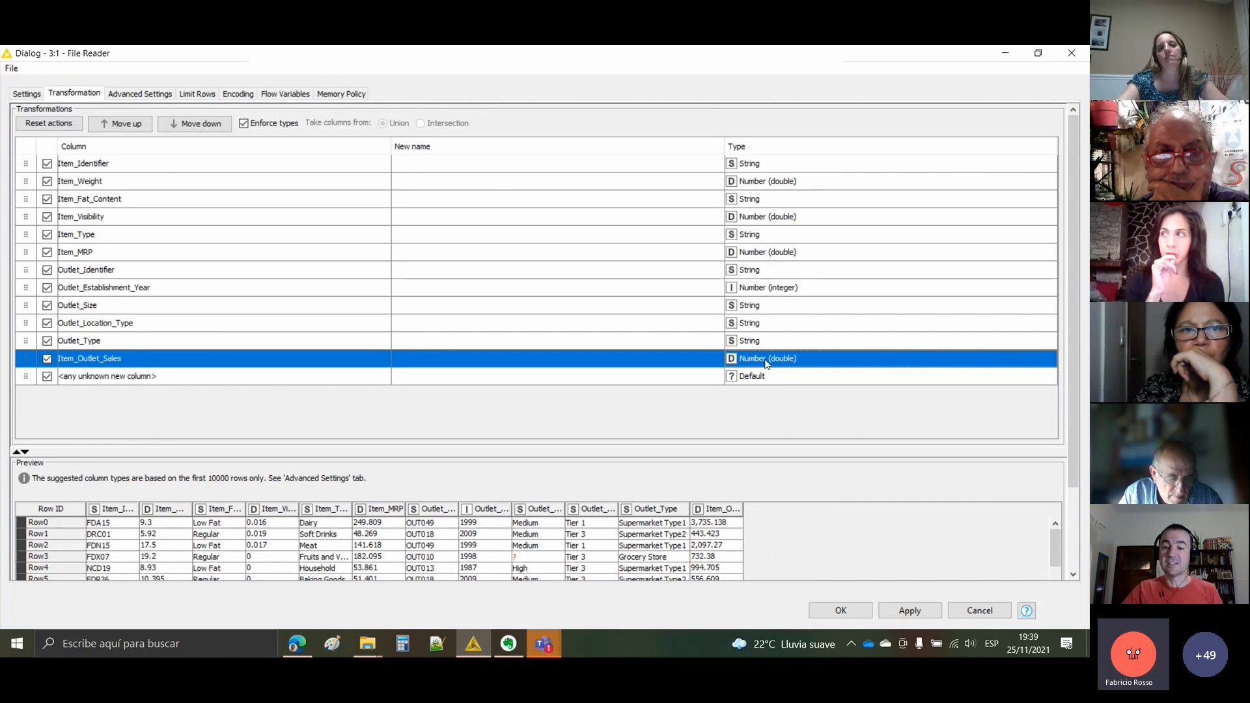
{"action": "left_click", "coordinate": [31, 94]}
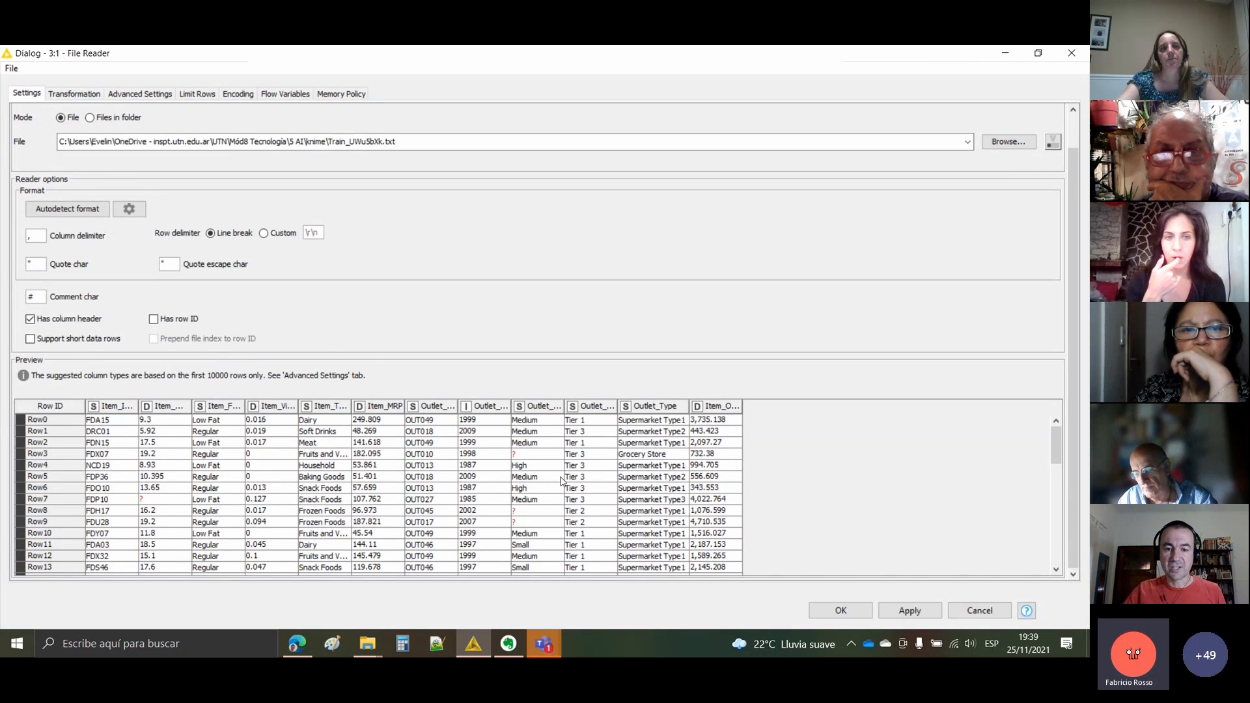
{"action": "scroll", "coordinate": [539, 476], "scroll_direction": "down", "scroll_amount": 2}
{"action": "scroll", "coordinate": [540, 476], "scroll_direction": "up", "scroll_amount": 2}
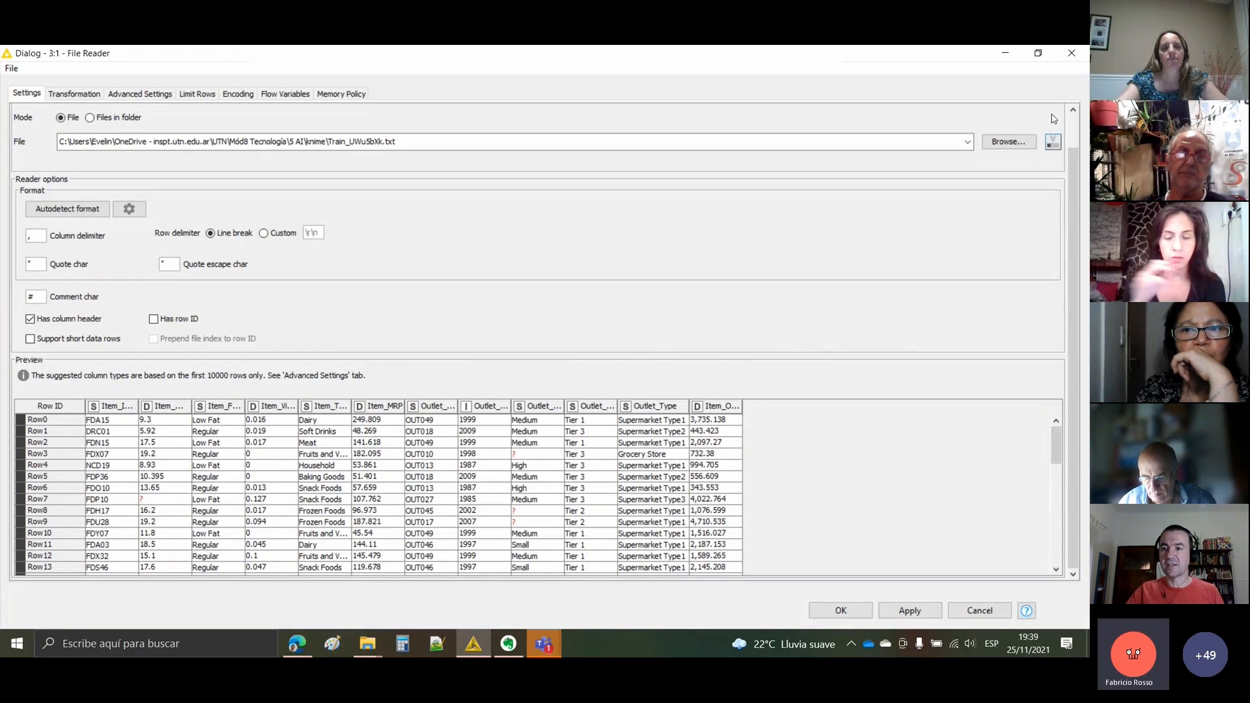
- Close the File Reader configuration without applying it and enlarge the console area below the workflow
{"action": "left_click", "coordinate": [1072, 53]}
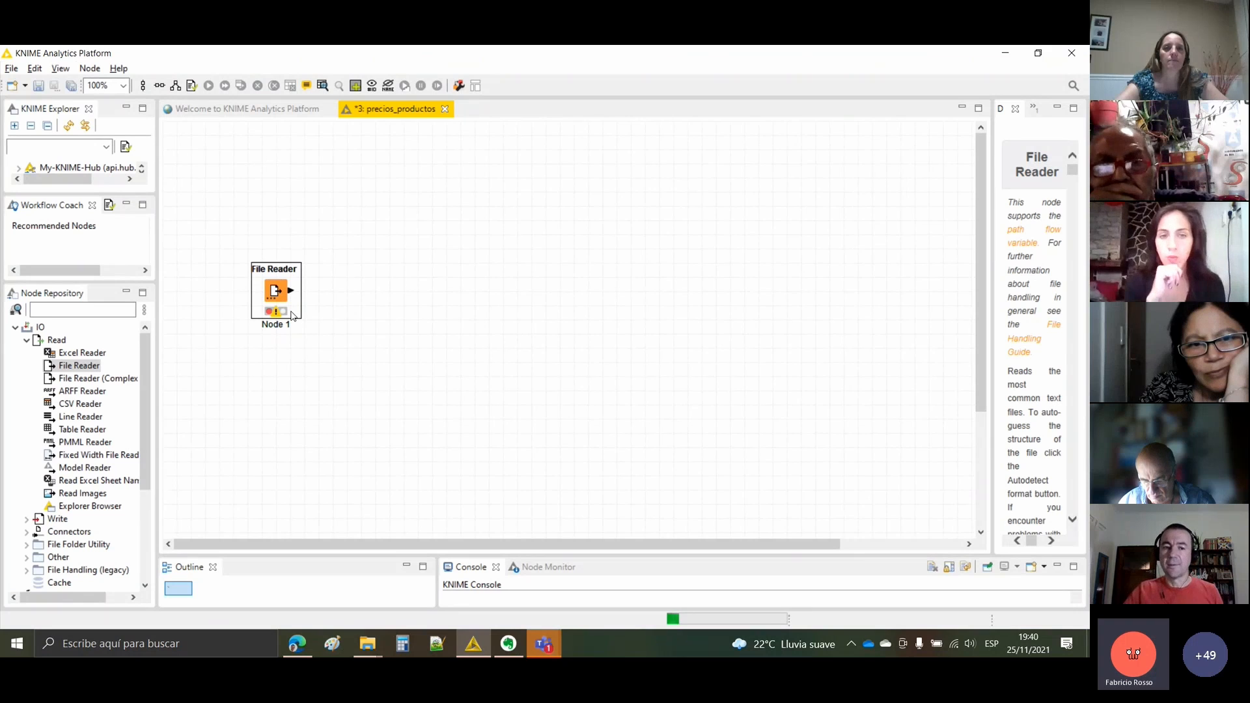
{"action": "right_click", "coordinate": [272, 285]}
{"action": "key", "text": "Escape"}
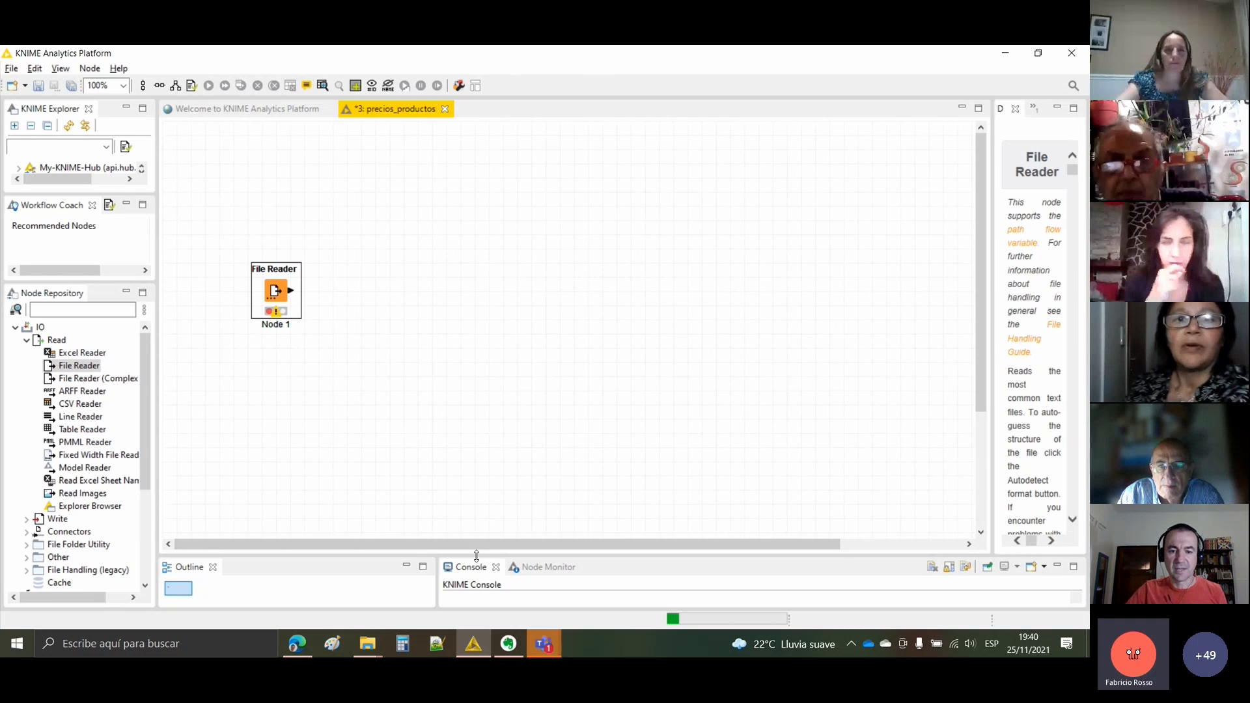
{"action": "left_click_drag", "start_coordinate": [460, 554], "coordinate": [468, 375]}
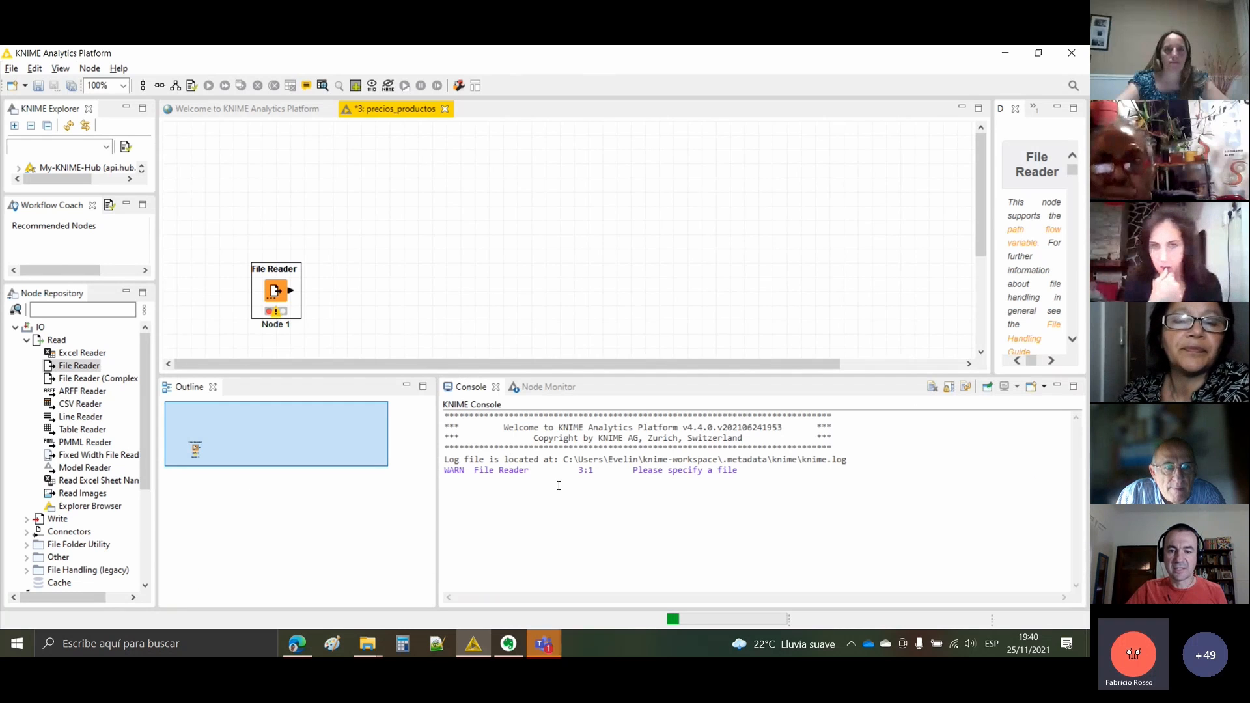
- Shrink the console area and configure the File Reader node to read Train_UWu5bXk.txt from the knime folder
{"action": "left_click", "coordinate": [664, 473]}
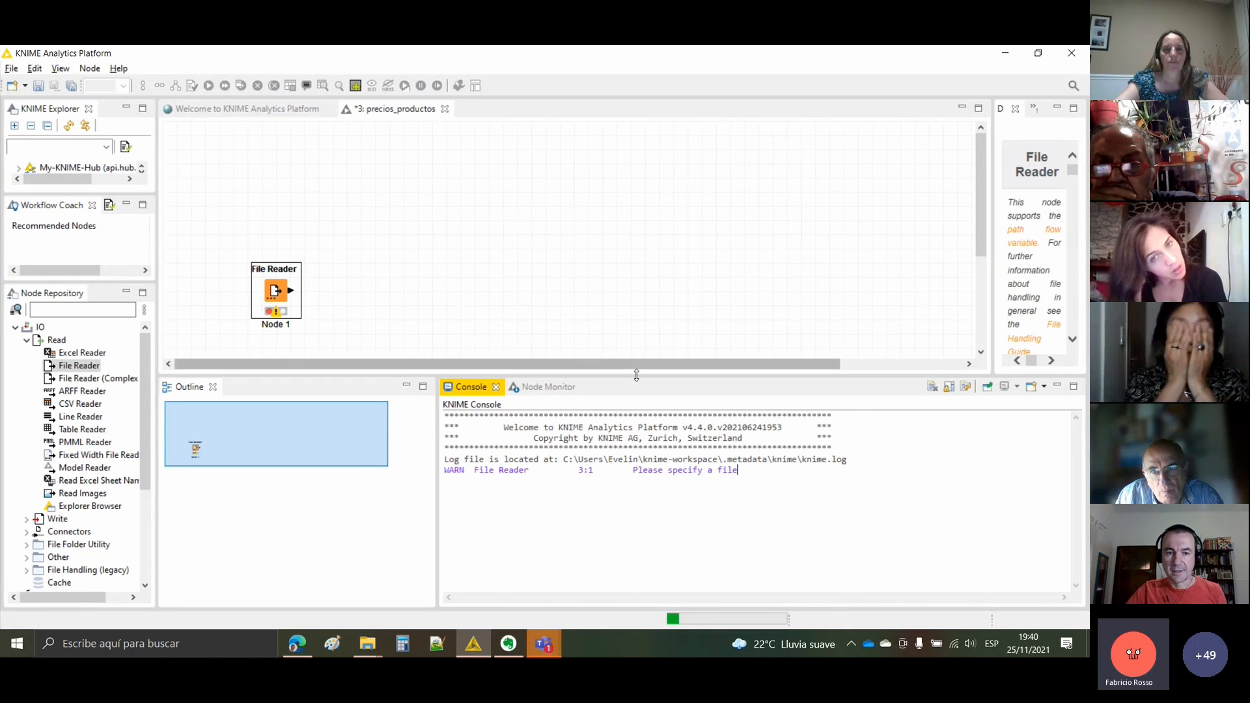
{"action": "left_click_drag", "start_coordinate": [636, 377], "coordinate": [636, 449]}
{"action": "double_click", "coordinate": [275, 291]}
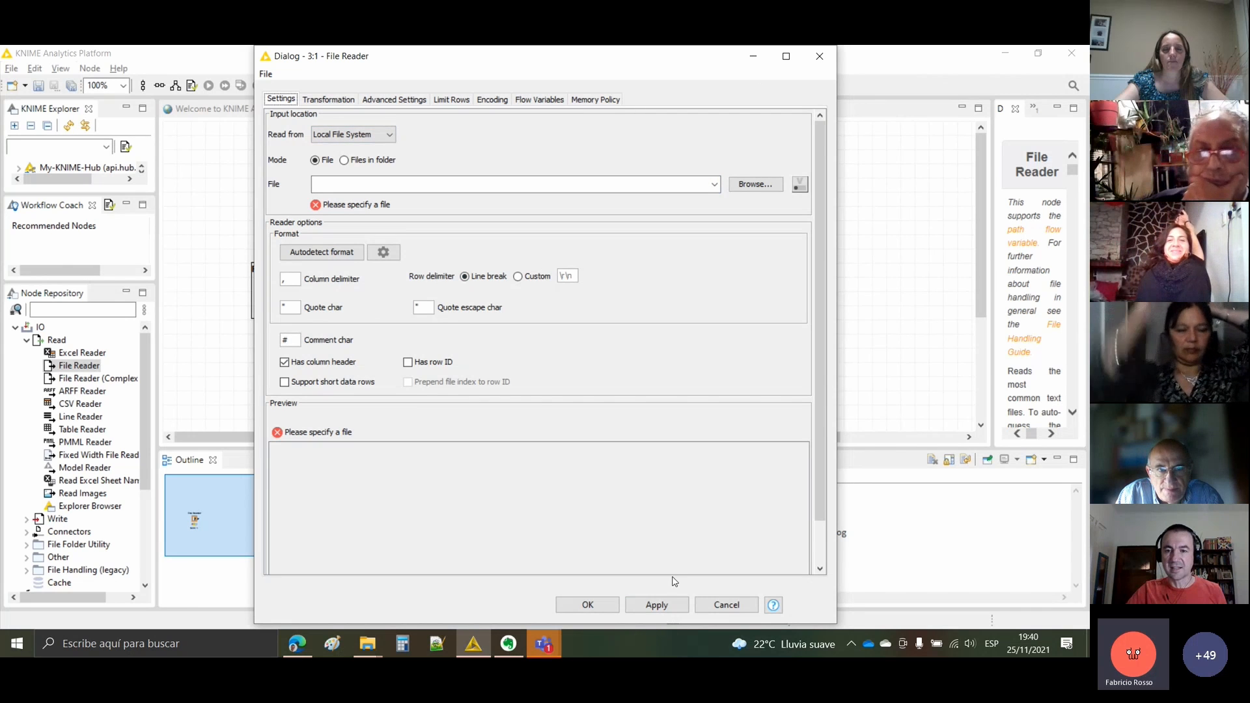
{"action": "left_click", "coordinate": [755, 184]}
{"action": "left_click", "coordinate": [497, 315]}
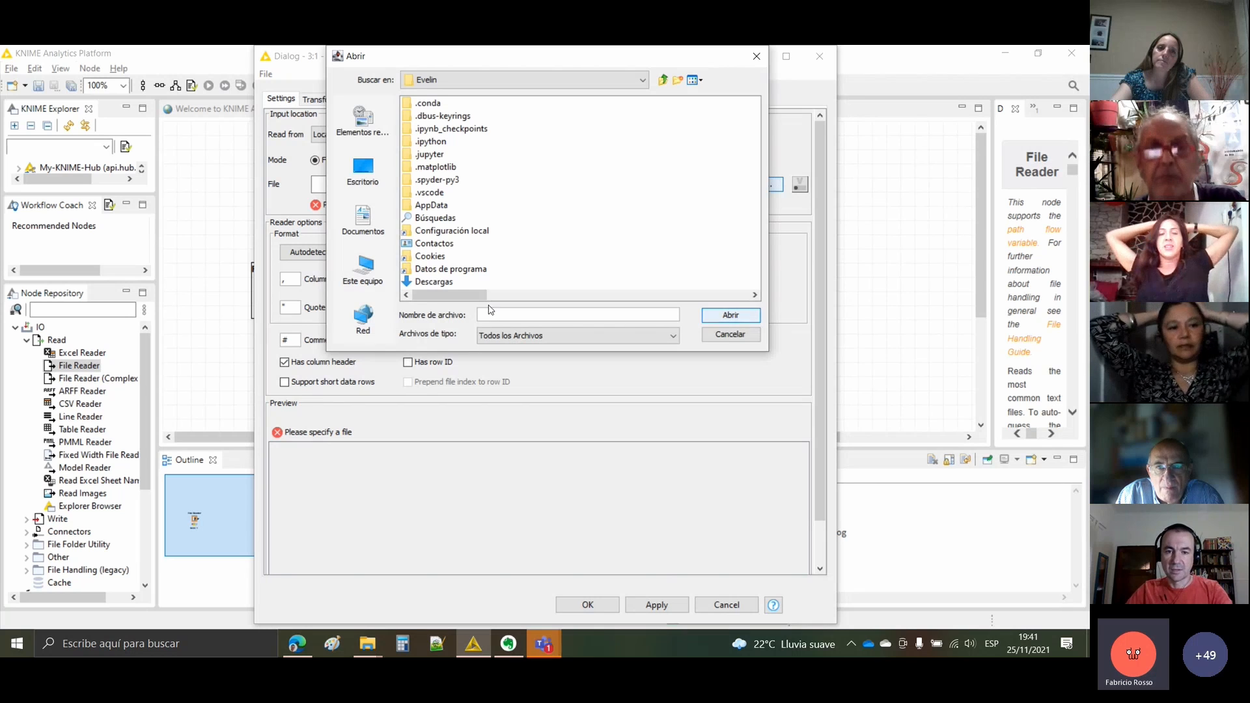
{"action": "key", "text": "ctrl+v"}
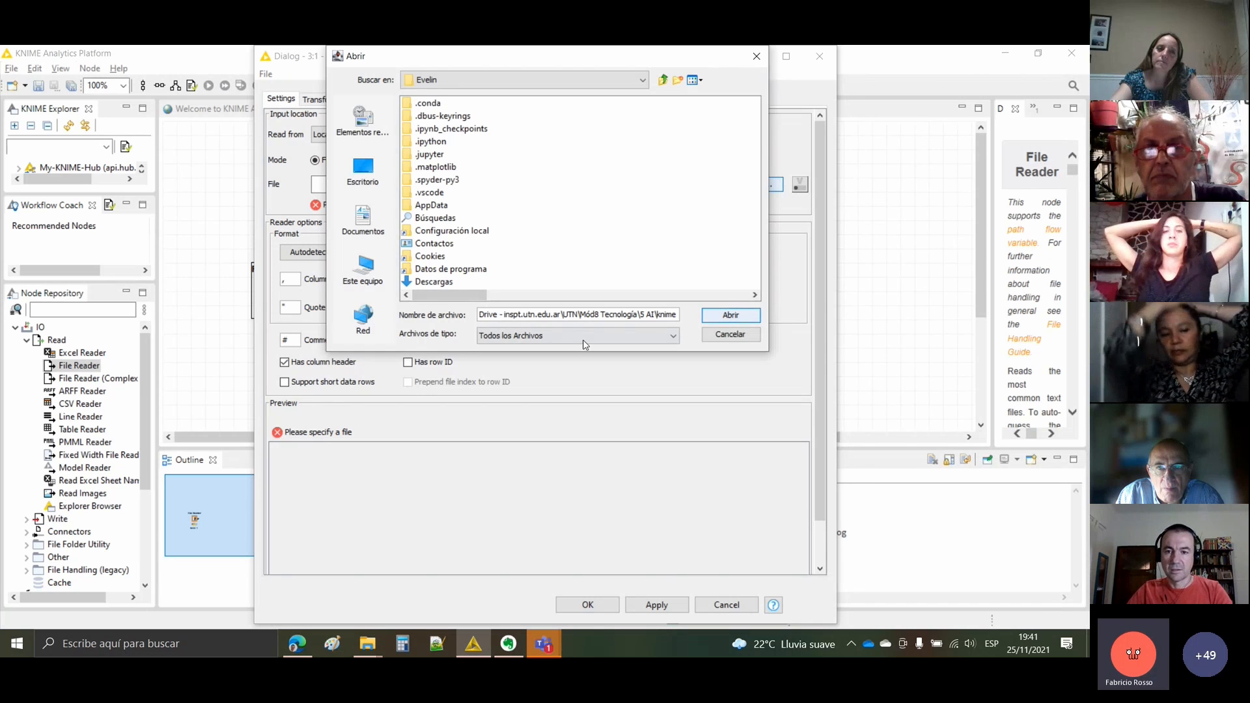
{"action": "key", "text": "Return"}
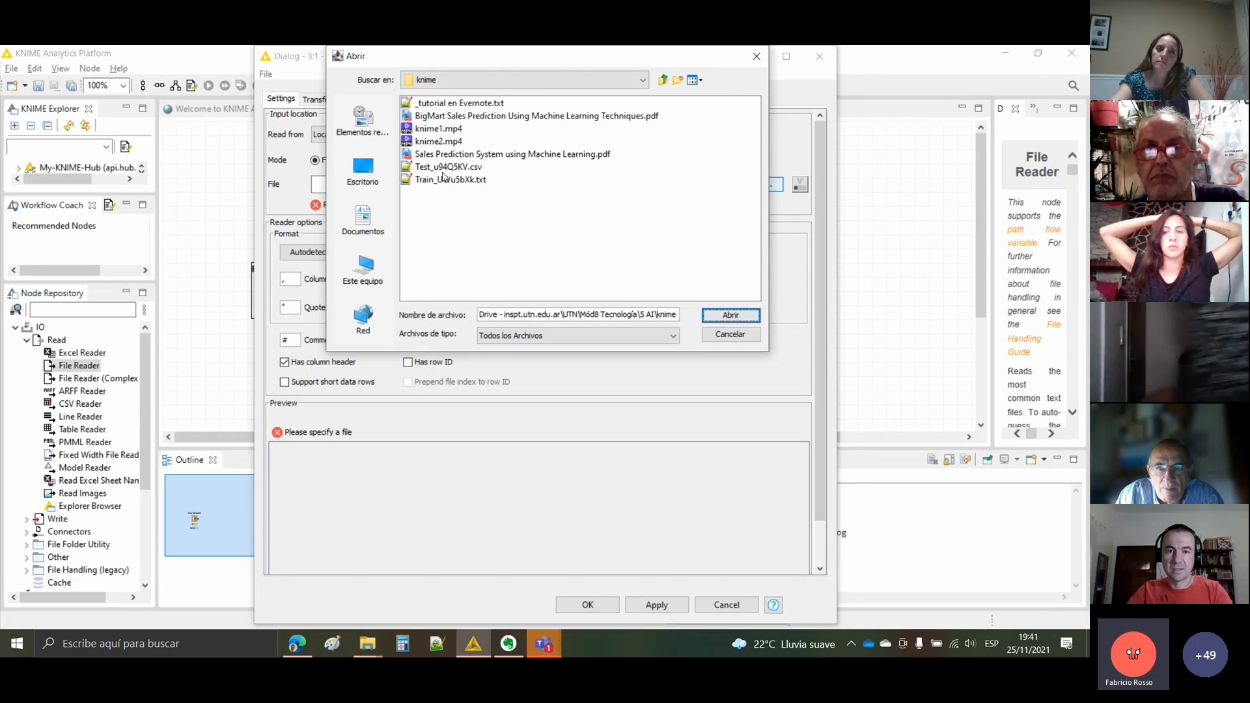
{"action": "left_click", "coordinate": [450, 180]}
{"action": "left_click", "coordinate": [712, 315]}
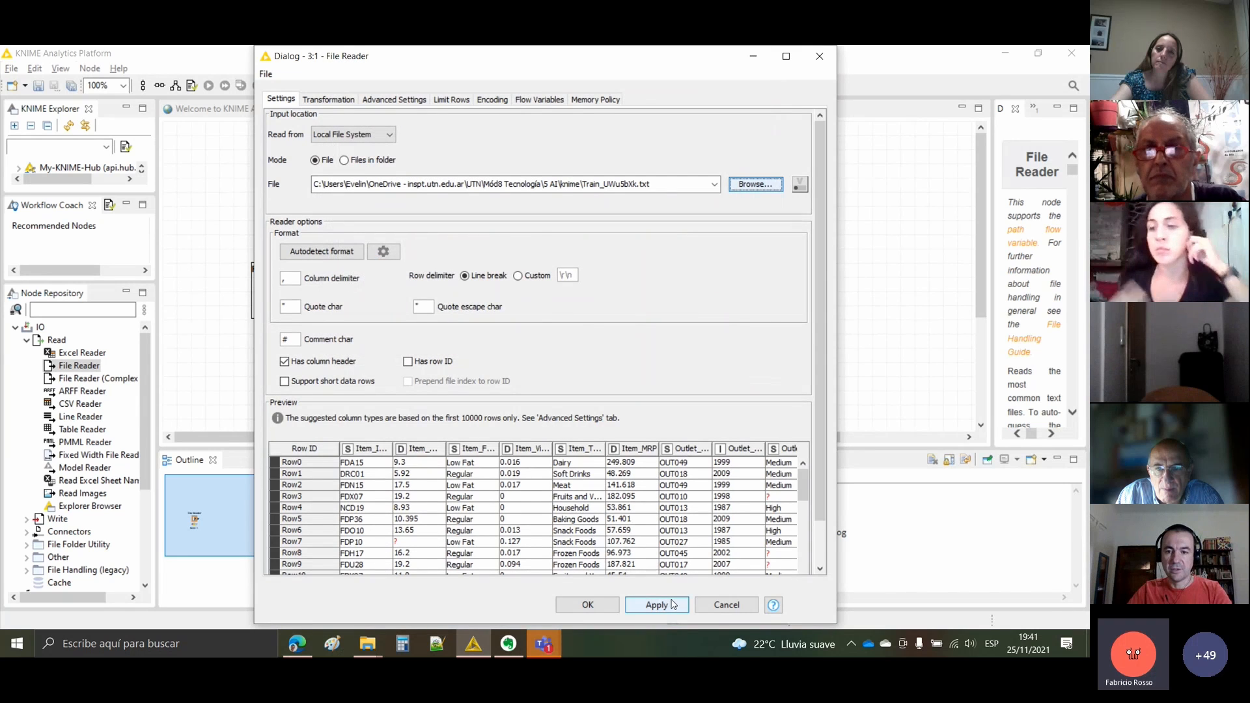
{"action": "left_click", "coordinate": [588, 605]}
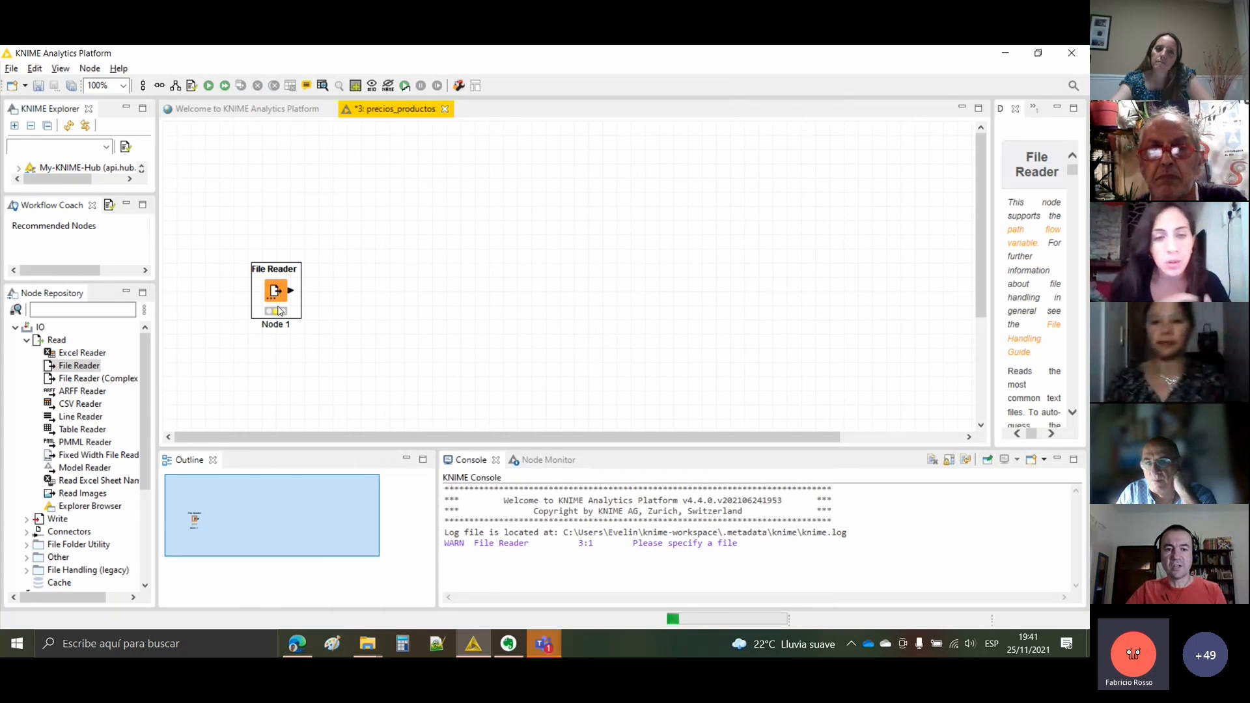
- Execute the File Reader node to load the training data
{"action": "right_click", "coordinate": [285, 266]}
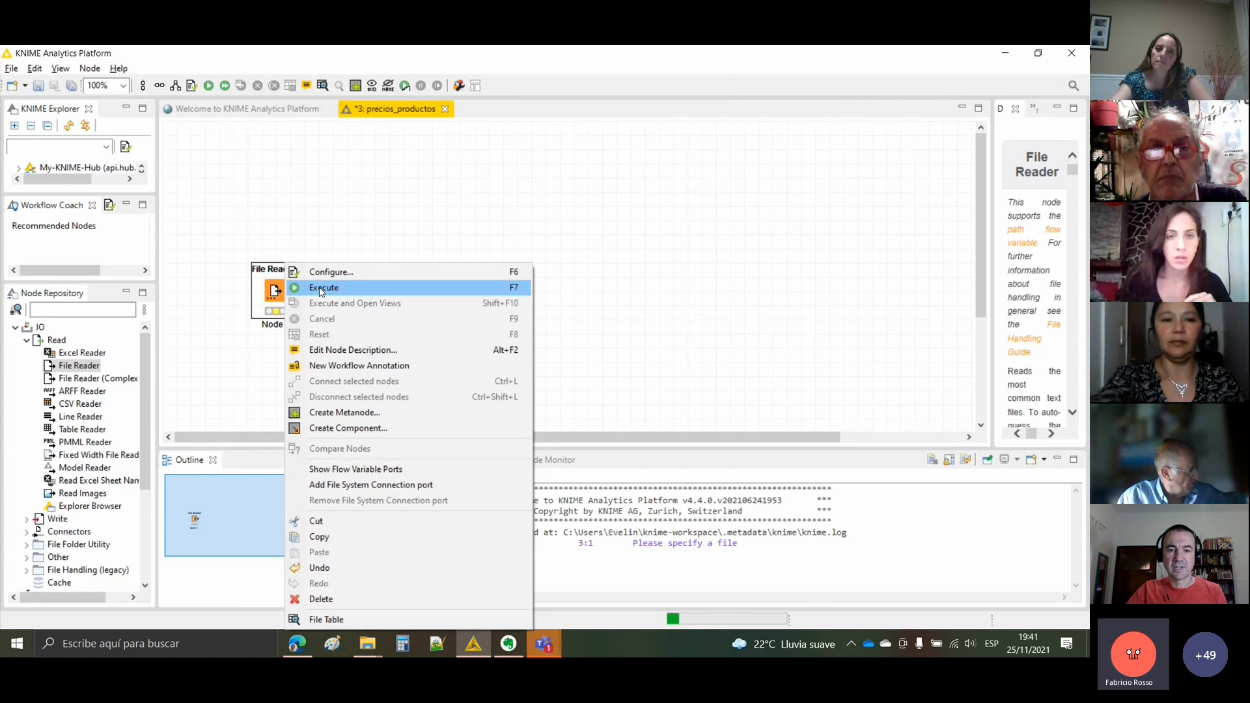
{"action": "left_click", "coordinate": [304, 196]}
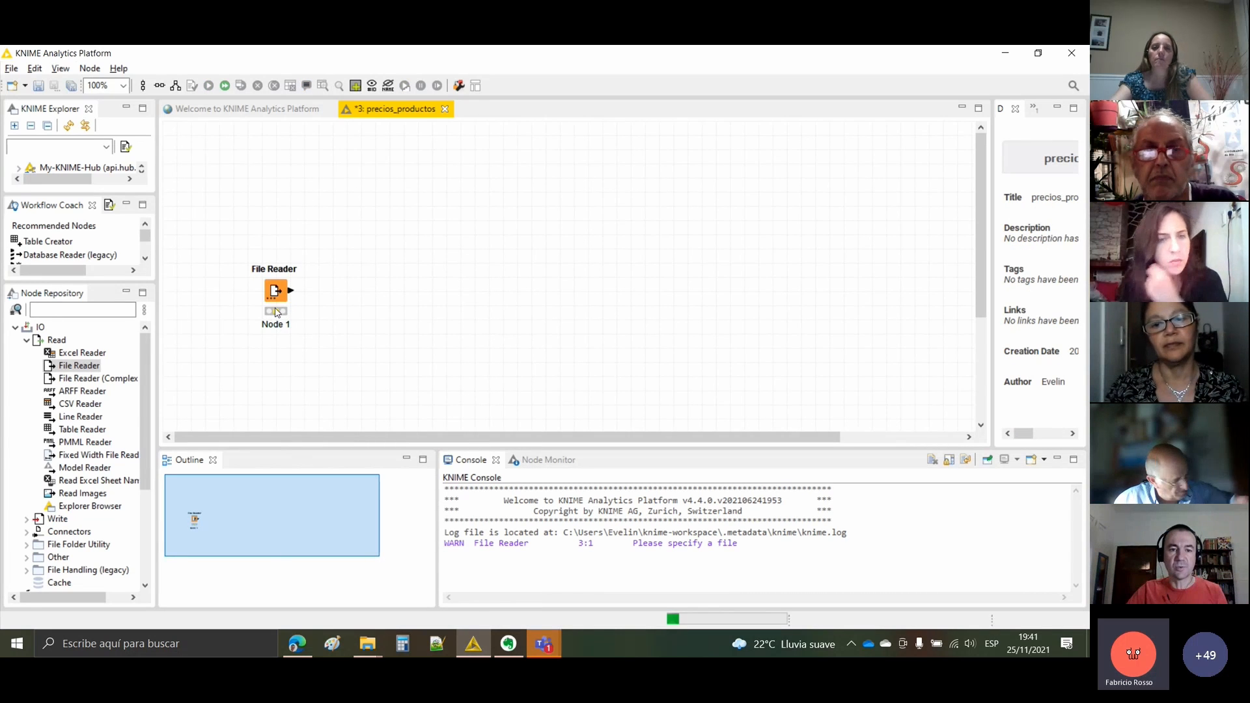
{"action": "right_click", "coordinate": [280, 284]}
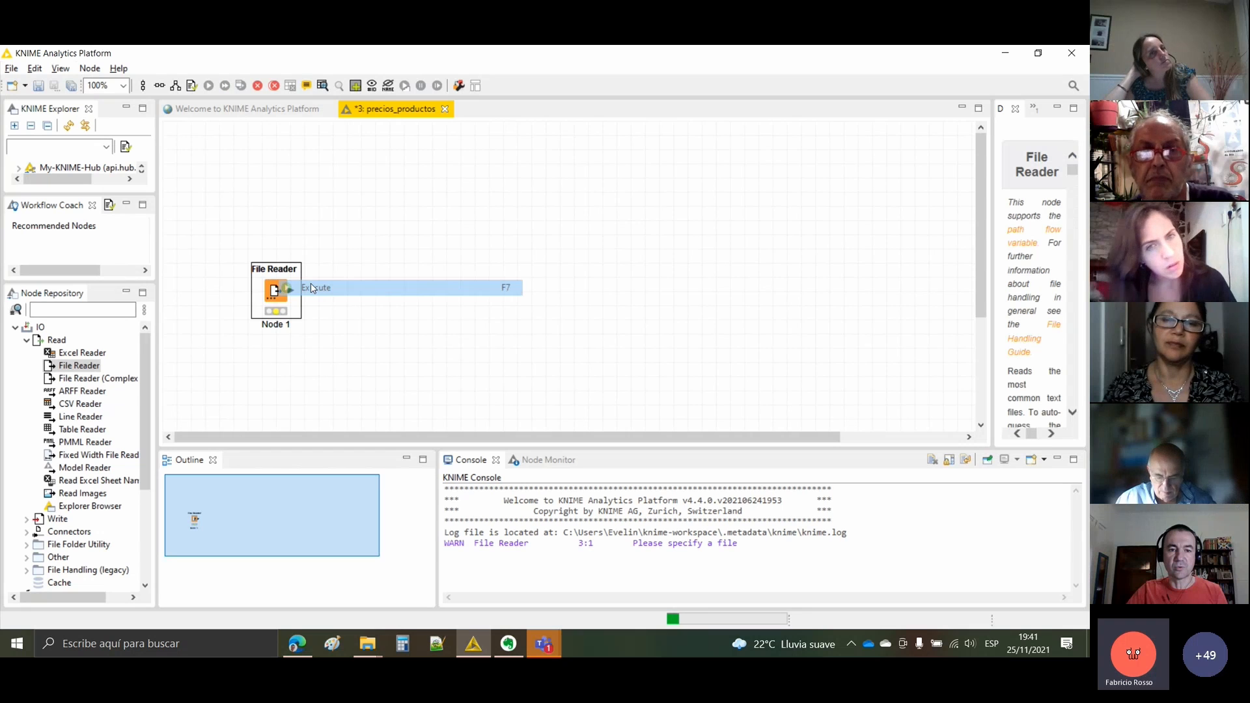
{"action": "left_click", "coordinate": [312, 288]}
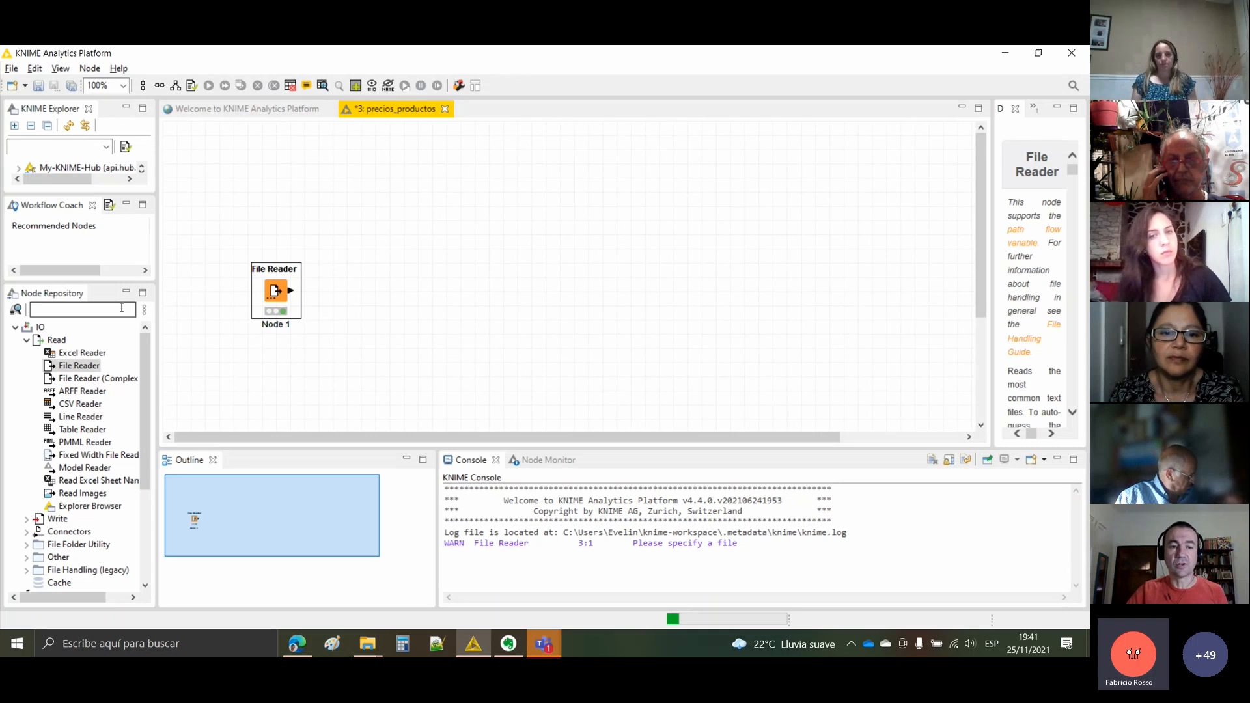
- Widen the node repository, add a JavaScript Scatter Plot node above the File Reader, and connect the File Reader's output to it
{"action": "left_click_drag", "start_coordinate": [157, 307], "coordinate": [211, 307]}
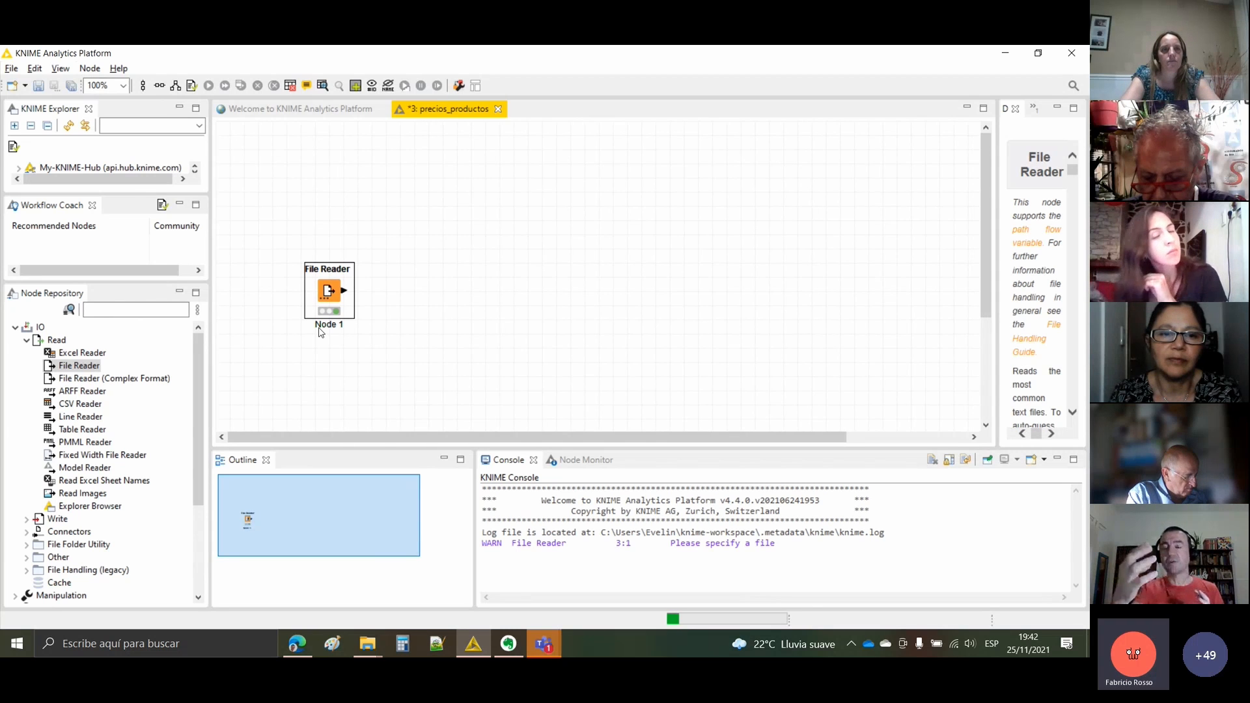
{"action": "left_click", "coordinate": [115, 309]}
{"action": "type", "text": "scatter"}
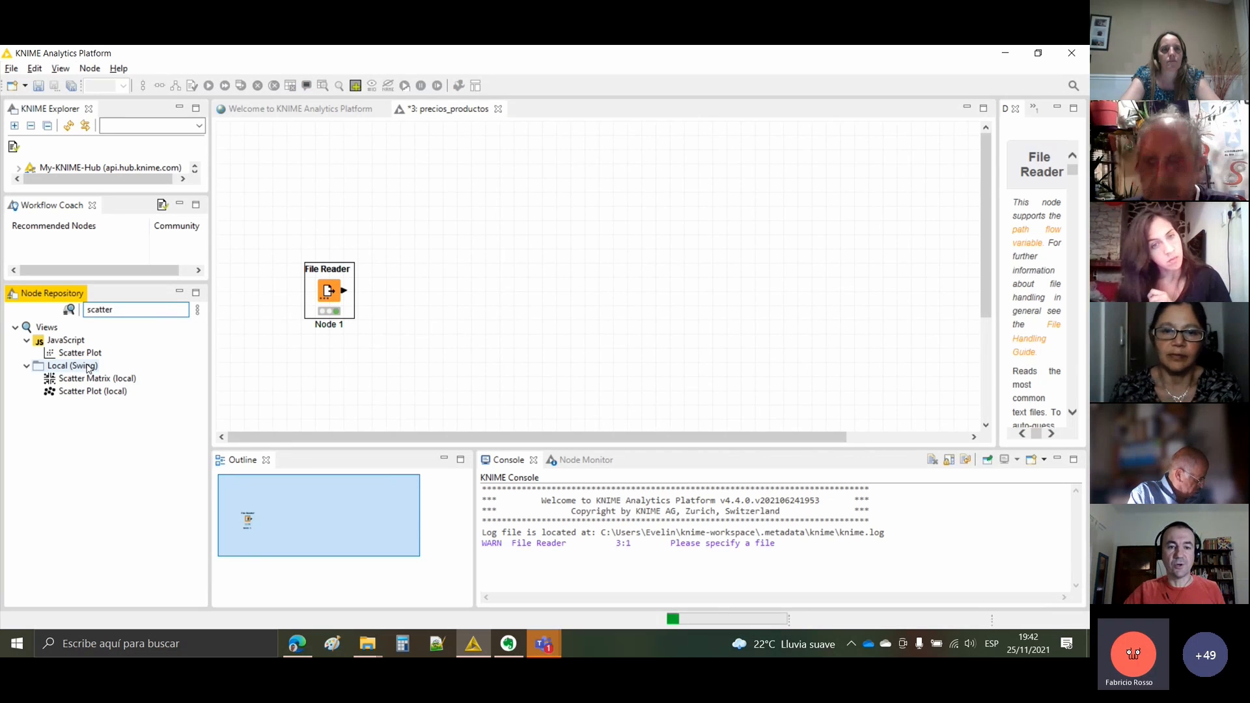
{"action": "left_click_drag", "start_coordinate": [80, 352], "coordinate": [485, 163]}
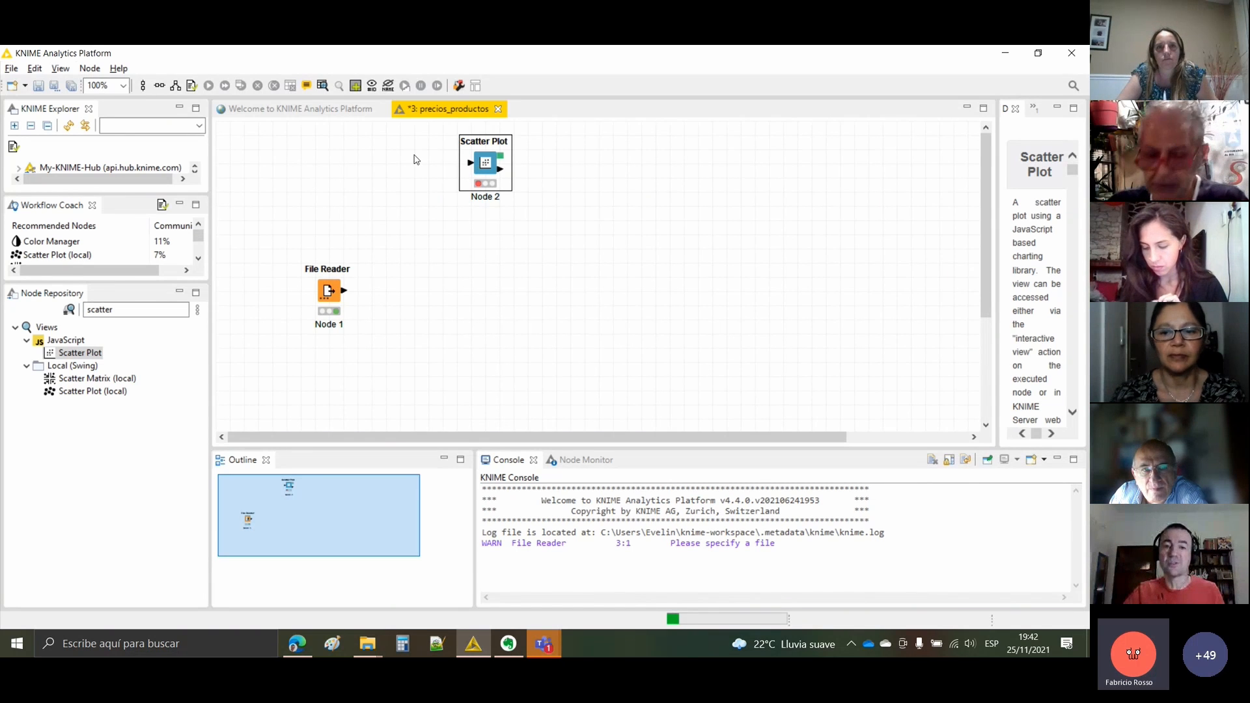
{"action": "left_click", "coordinate": [355, 282]}
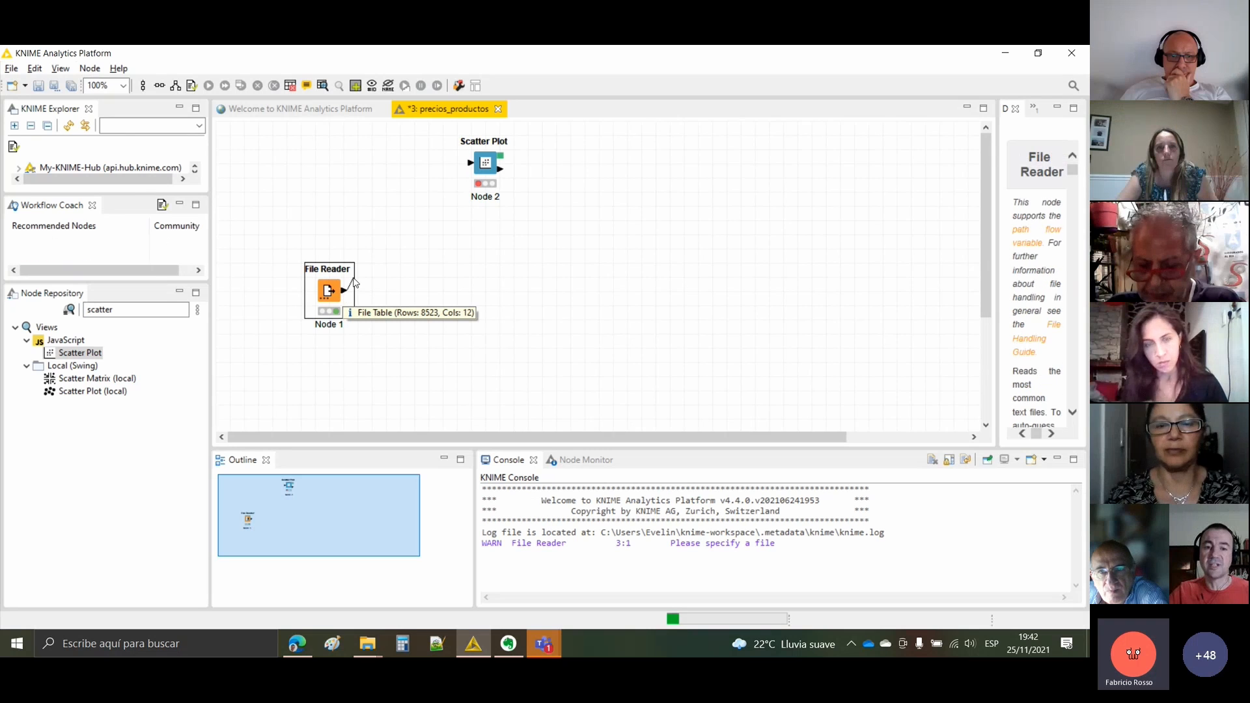
{"action": "left_click_drag", "start_coordinate": [355, 282], "coordinate": [479, 163]}
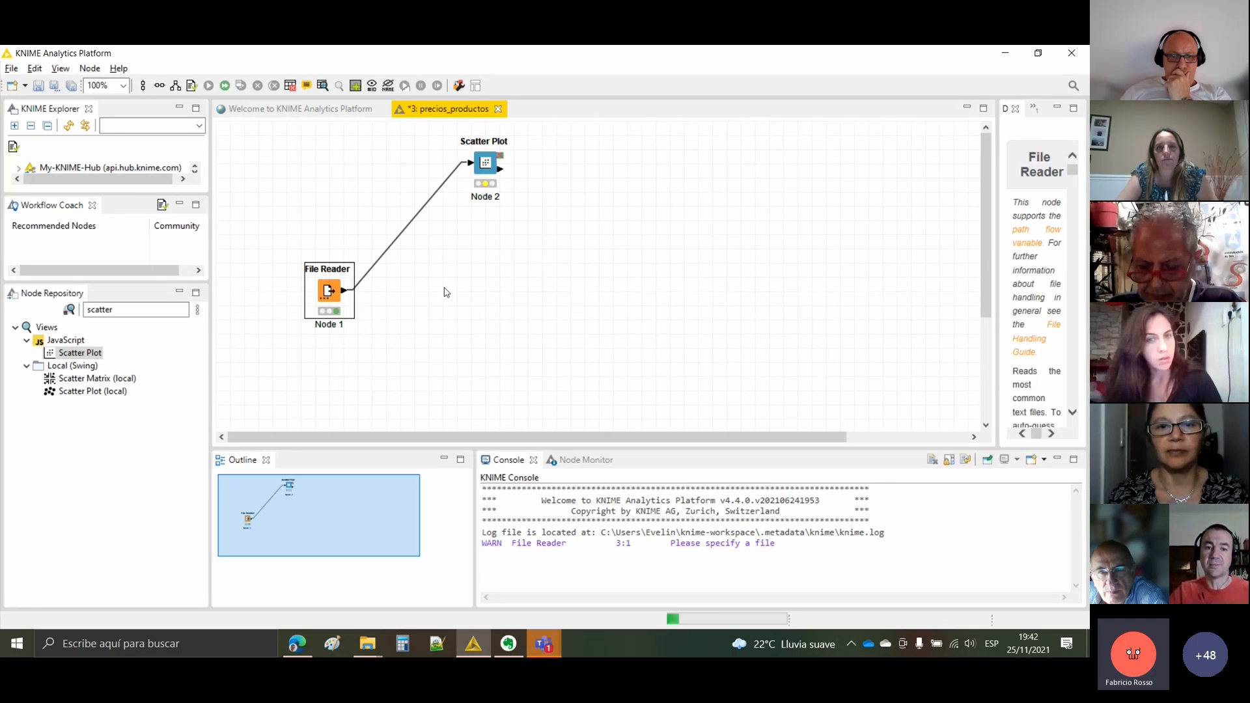
{"action": "right_click", "coordinate": [492, 161]}
{"action": "left_click", "coordinate": [650, 134]}
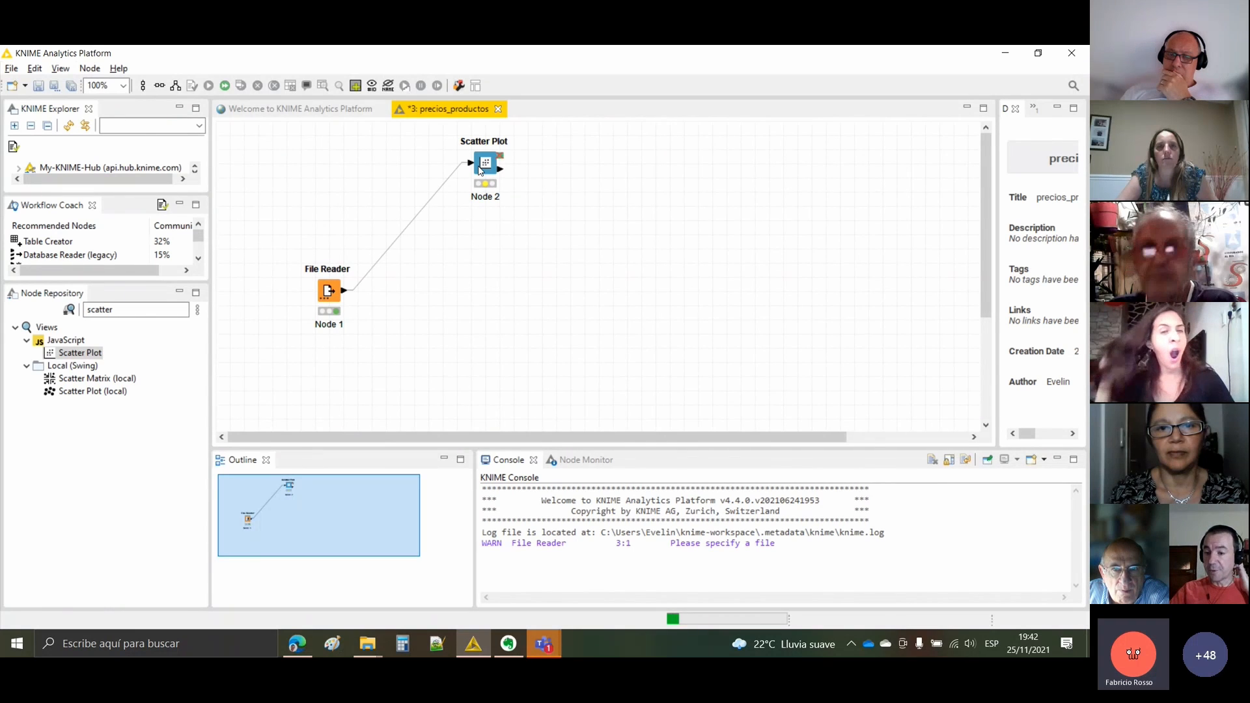
- Clear the node repository search and examine which JavaScript nodes the Views category offers, collapsing the category when finished
{"action": "left_click", "coordinate": [81, 312]}
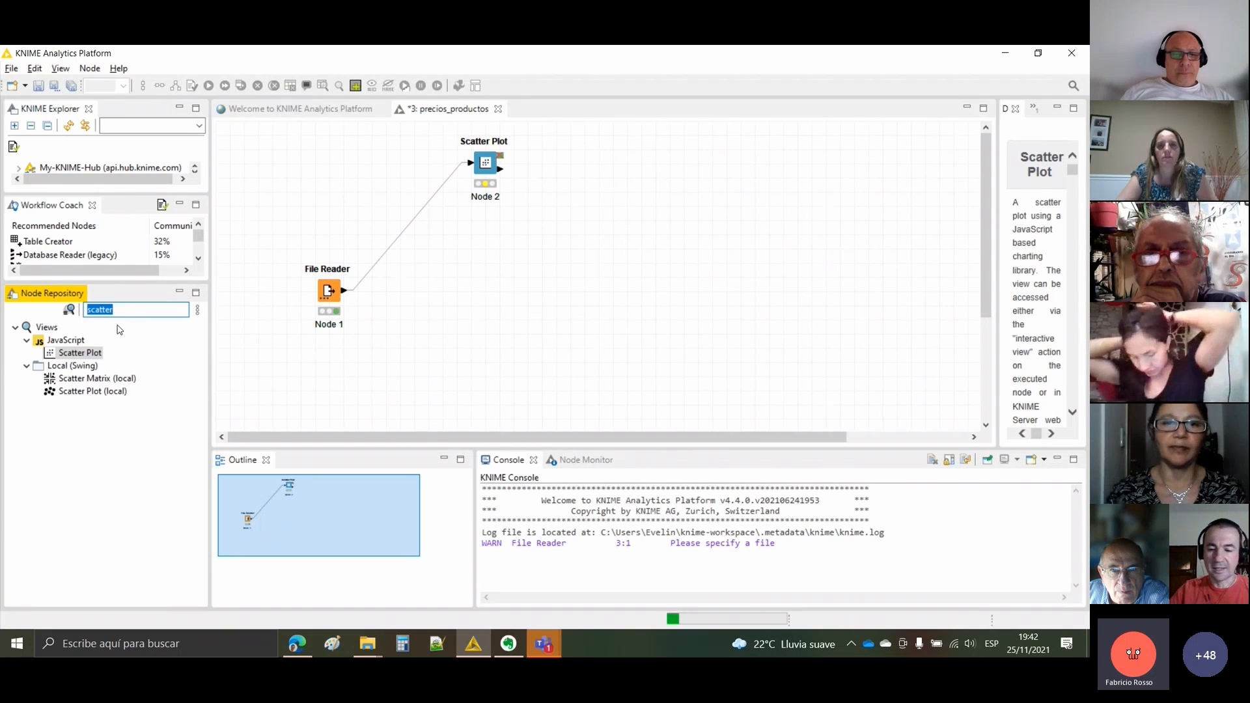
{"action": "left_click", "coordinate": [62, 342]}
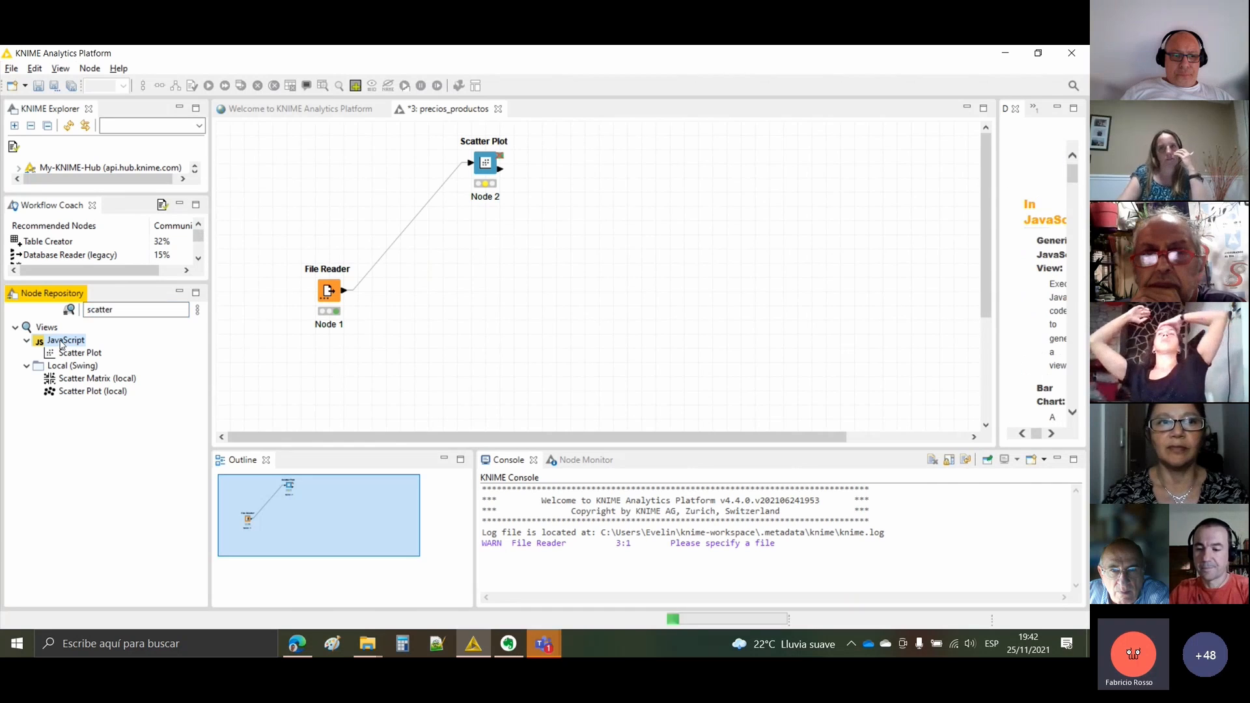
{"action": "double_click", "coordinate": [130, 314]}
{"action": "key", "text": "BackSpace"}
{"action": "left_click", "coordinate": [17, 354]}
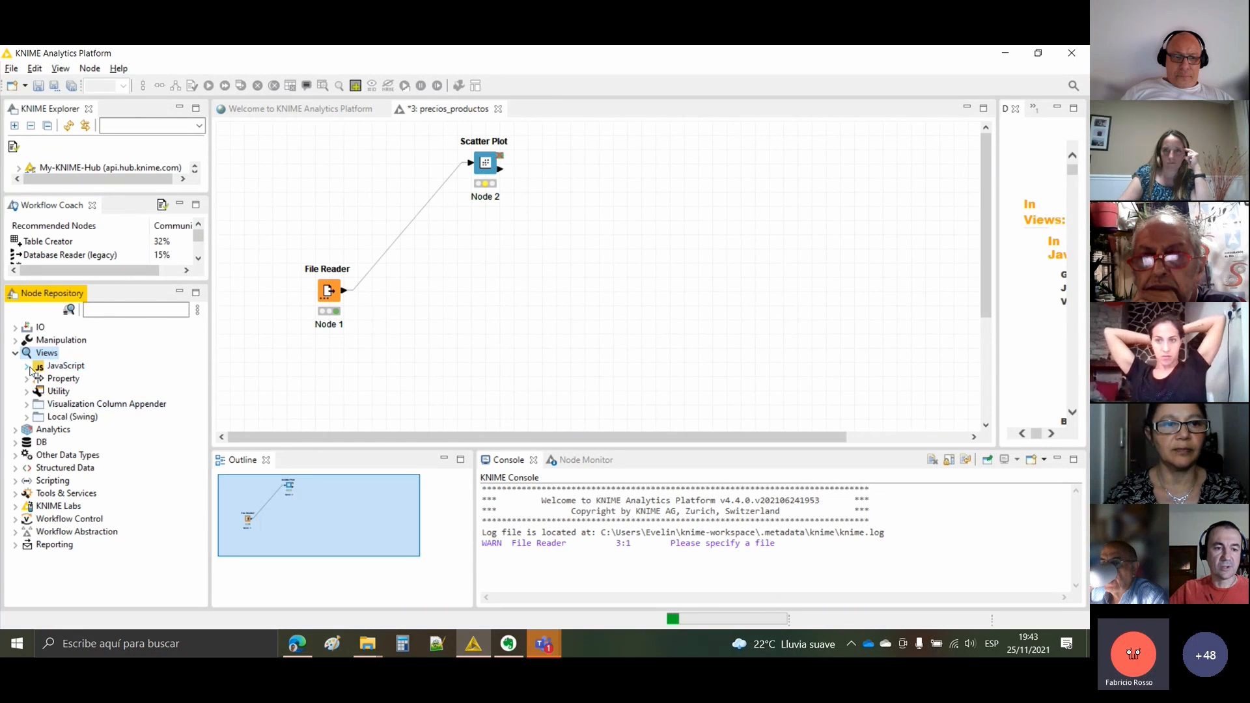
{"action": "double_click", "coordinate": [65, 365]}
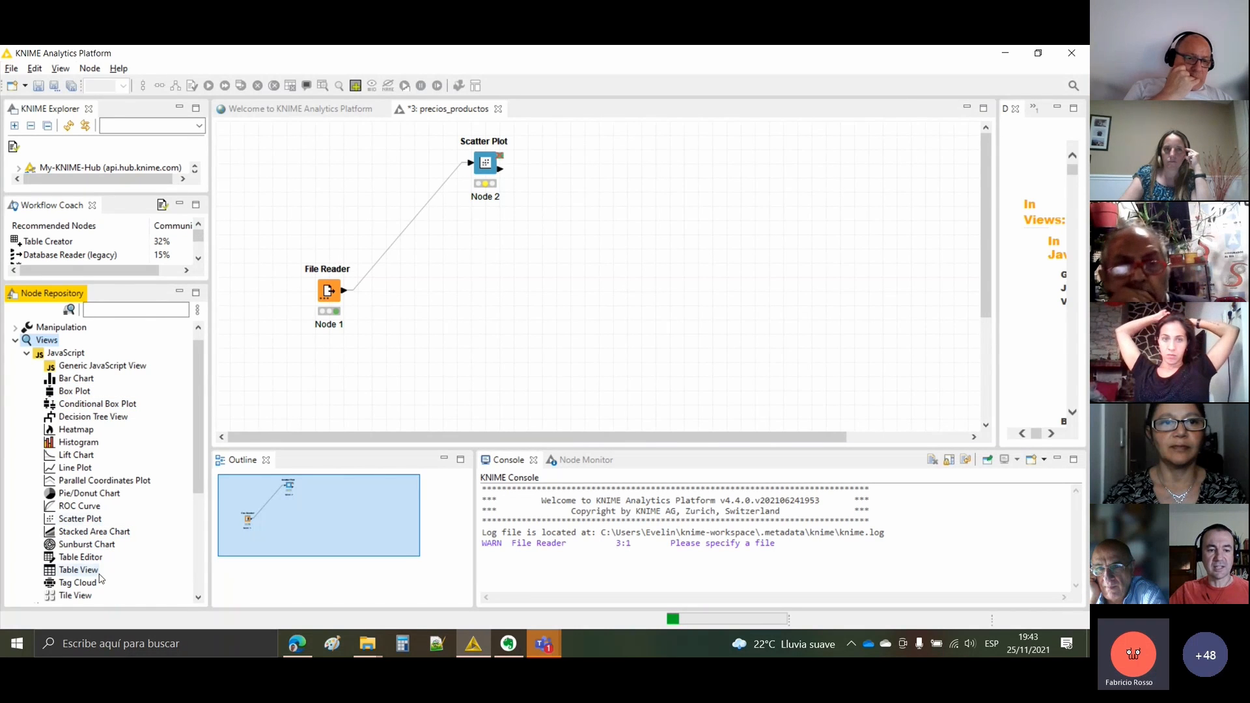
{"action": "left_click", "coordinate": [28, 355]}
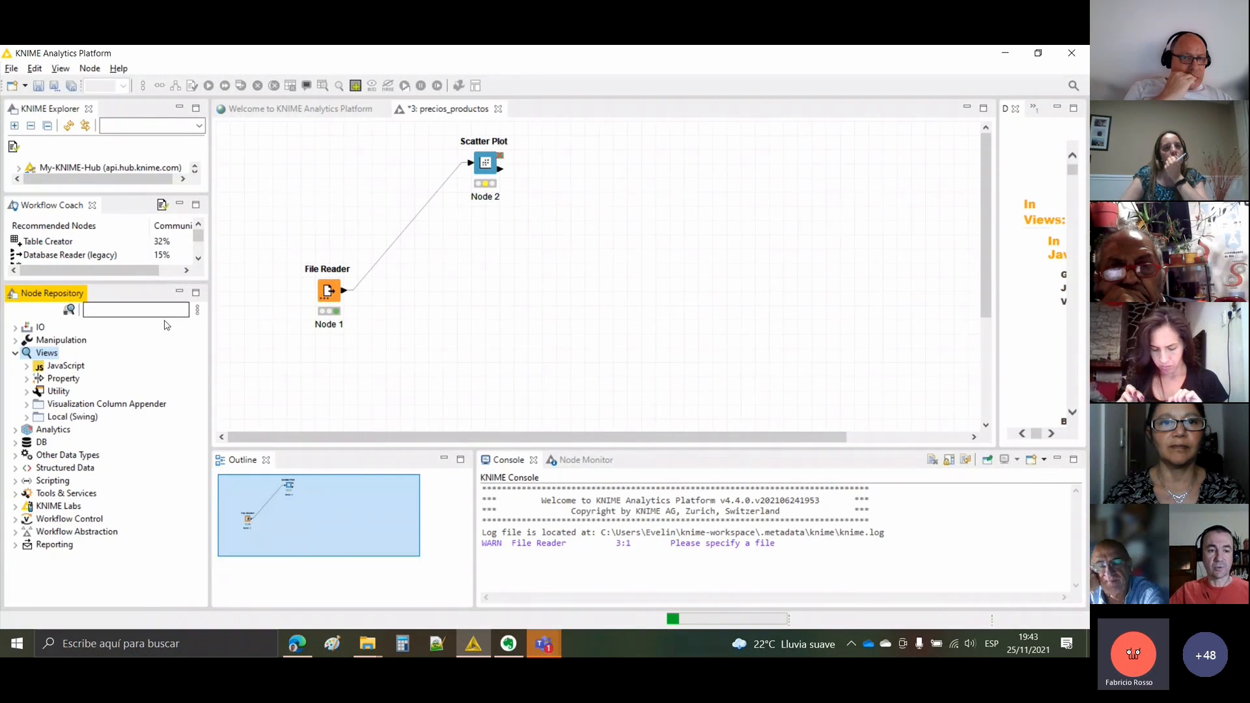
{"action": "left_click", "coordinate": [15, 353]}
- Search the node repository for "learn" and examine the learner algorithms on offer
{"action": "left_click", "coordinate": [112, 311]}
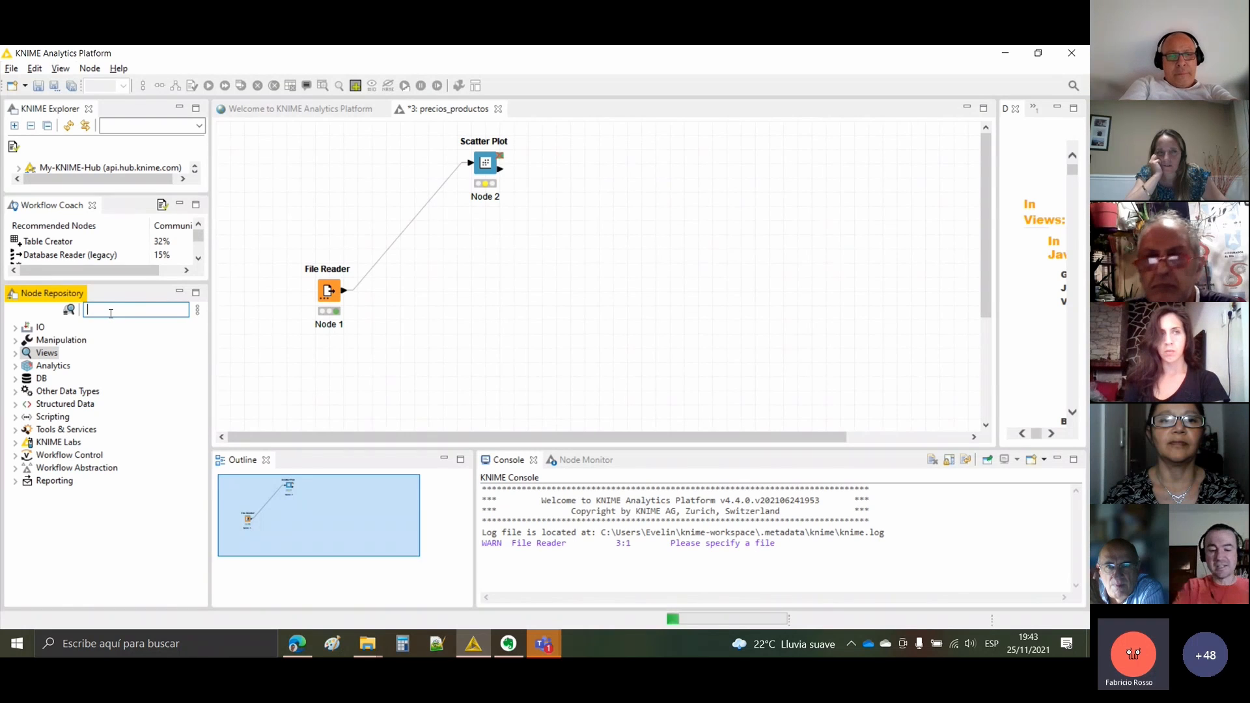
{"action": "type", "text": "lear"}
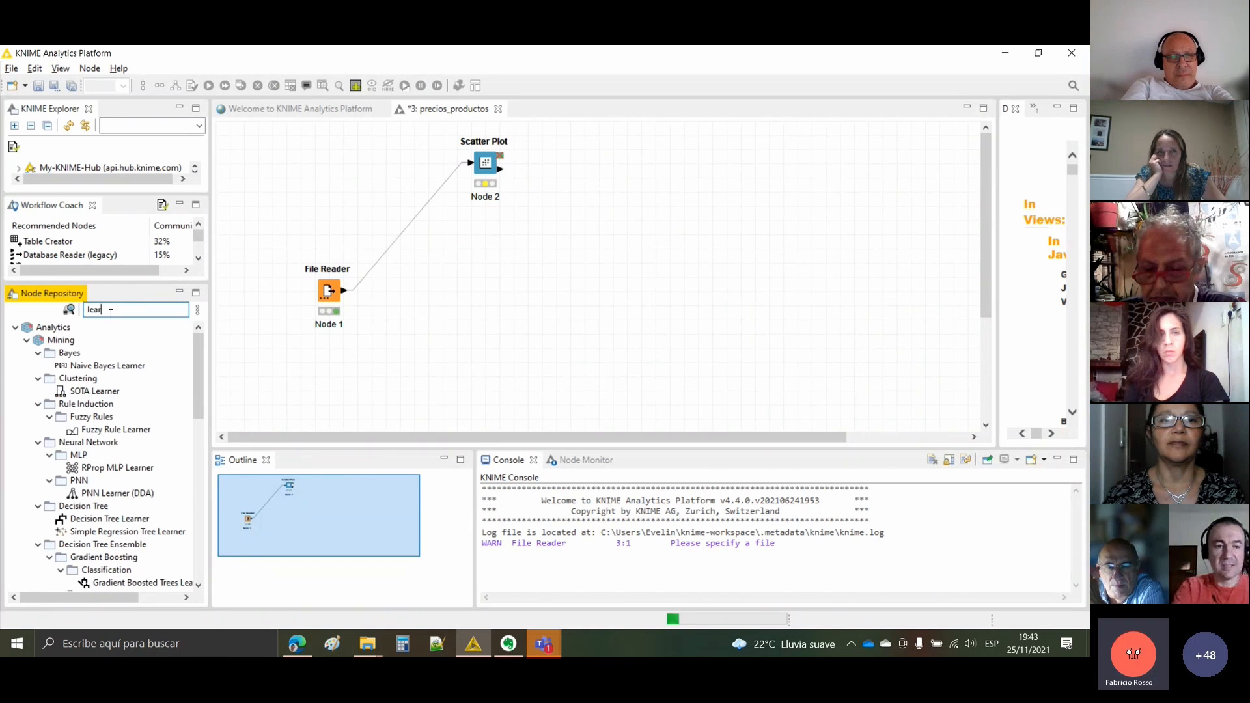
{"action": "type", "text": "n"}
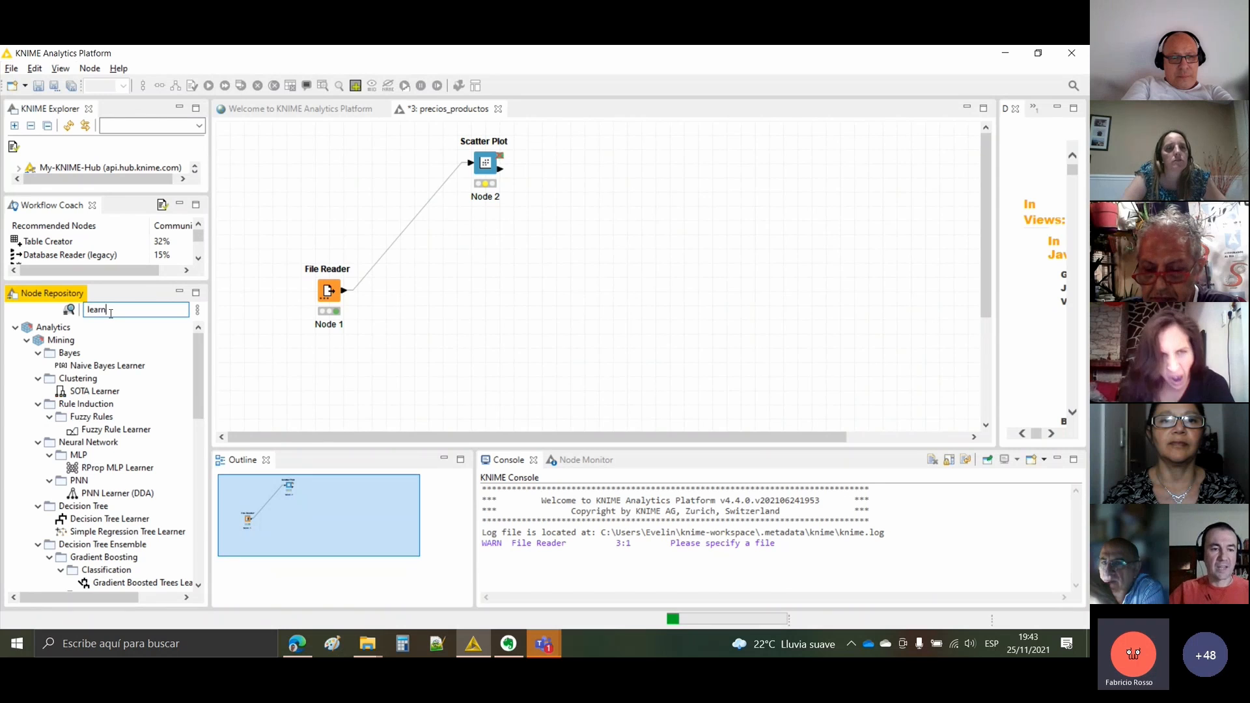
{"action": "scroll", "coordinate": [114, 377], "scroll_direction": "down", "scroll_amount": 12}
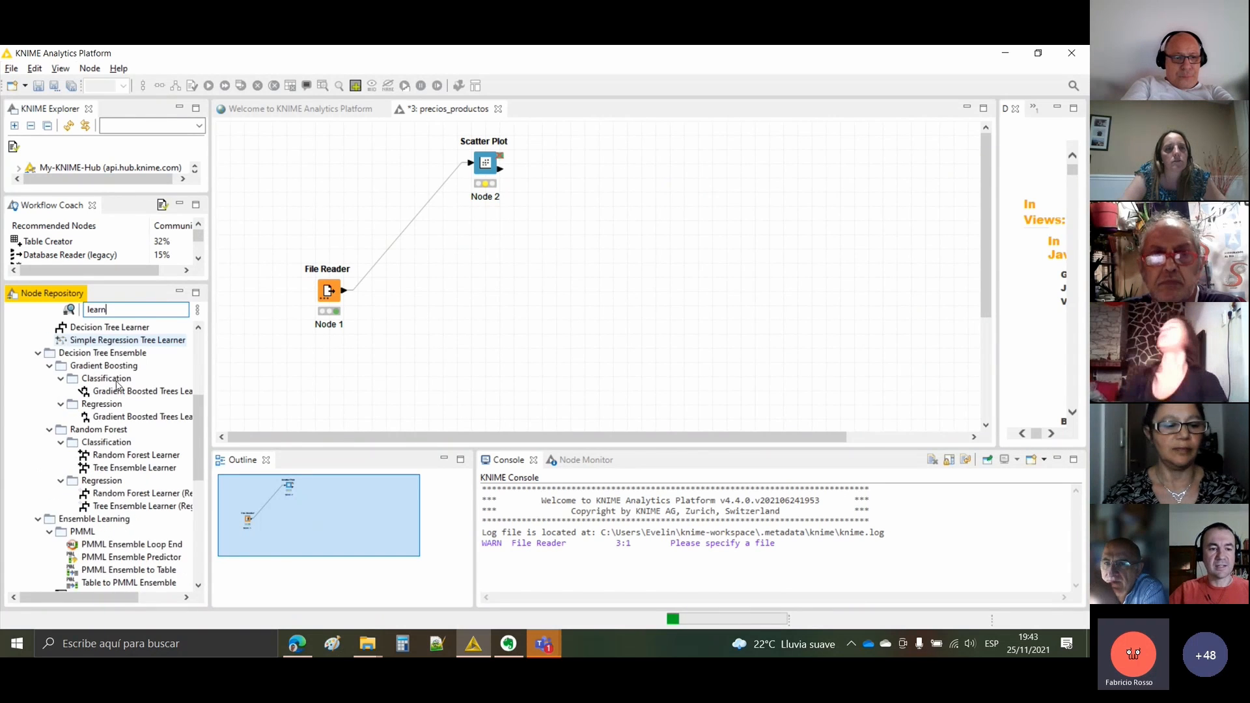
{"action": "scroll", "coordinate": [118, 391], "scroll_direction": "down", "scroll_amount": 2}
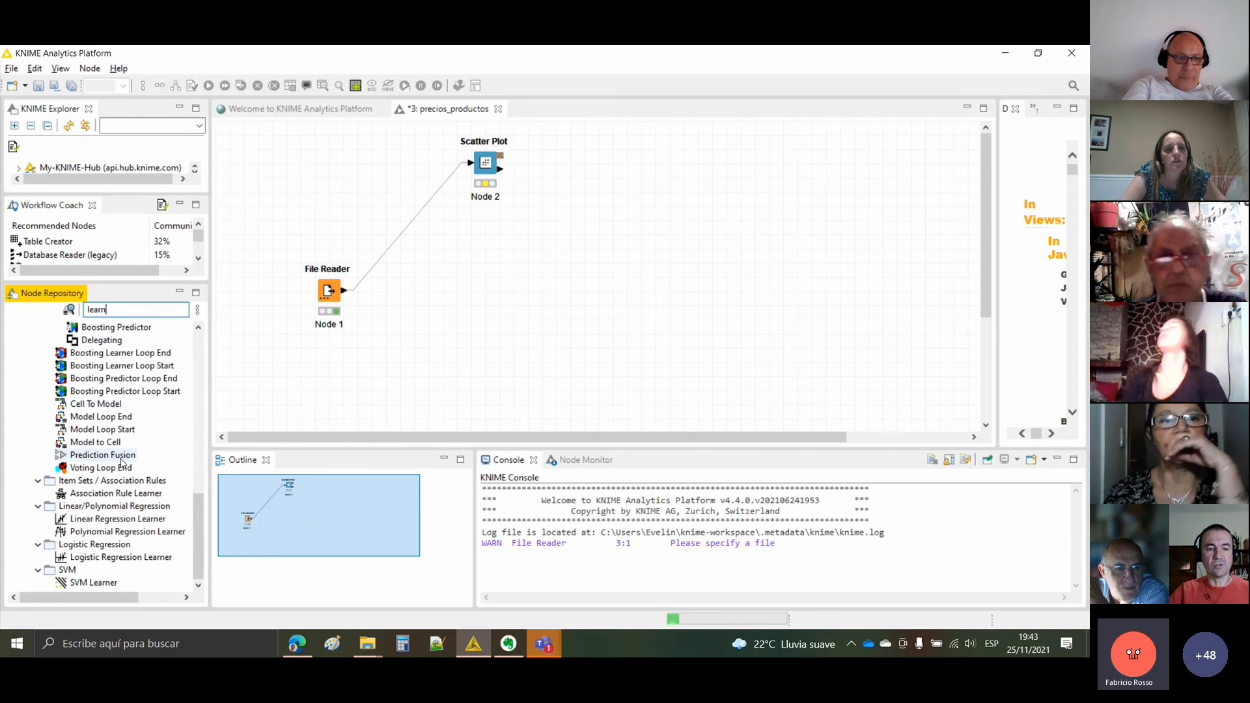
{"action": "scroll", "coordinate": [121, 456], "scroll_direction": "up", "scroll_amount": 14}
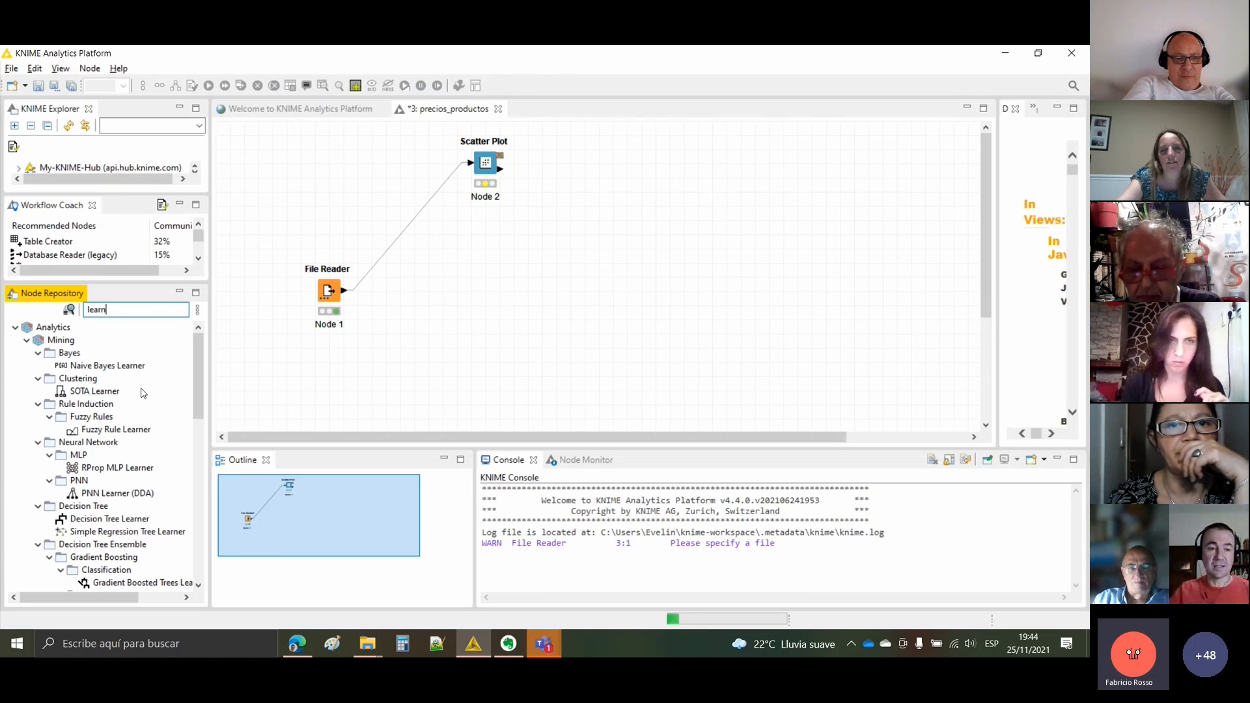
- Find the Linear Regression Learner with the search "linear", add it below the Scatter Plot, and connect the File Reader's output to it
{"action": "left_click", "coordinate": [71, 311]}
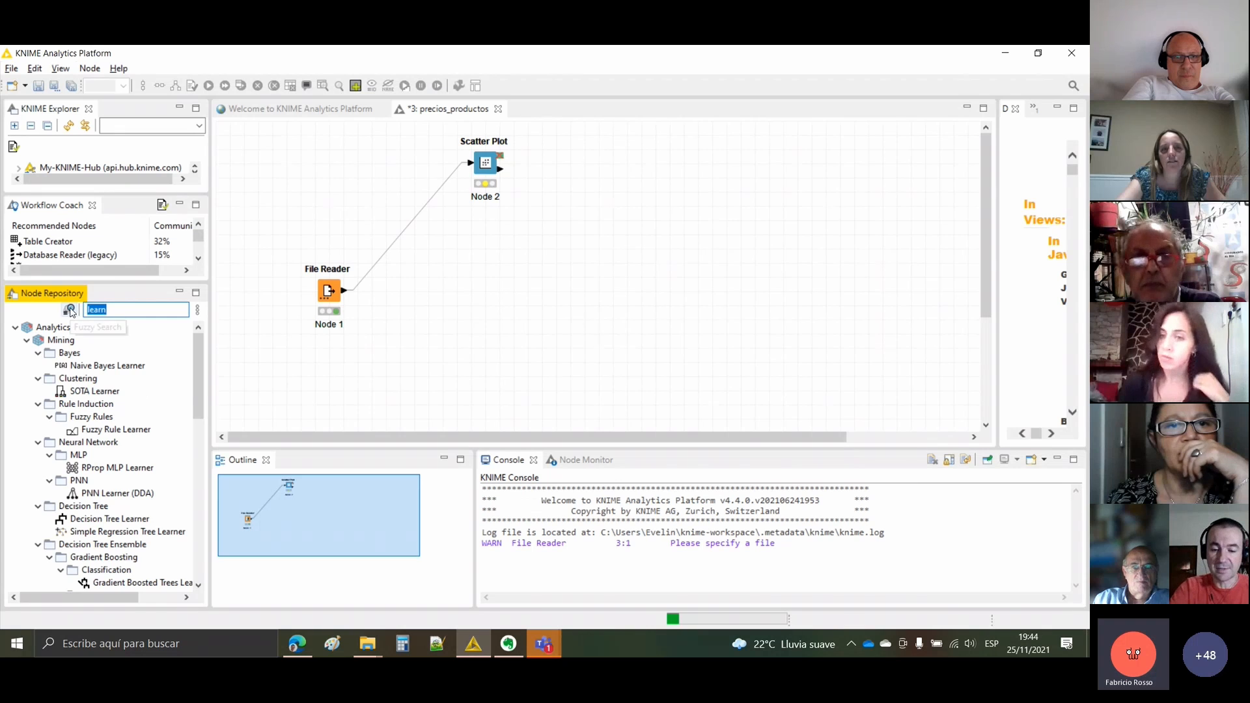
{"action": "type", "text": "linear"}
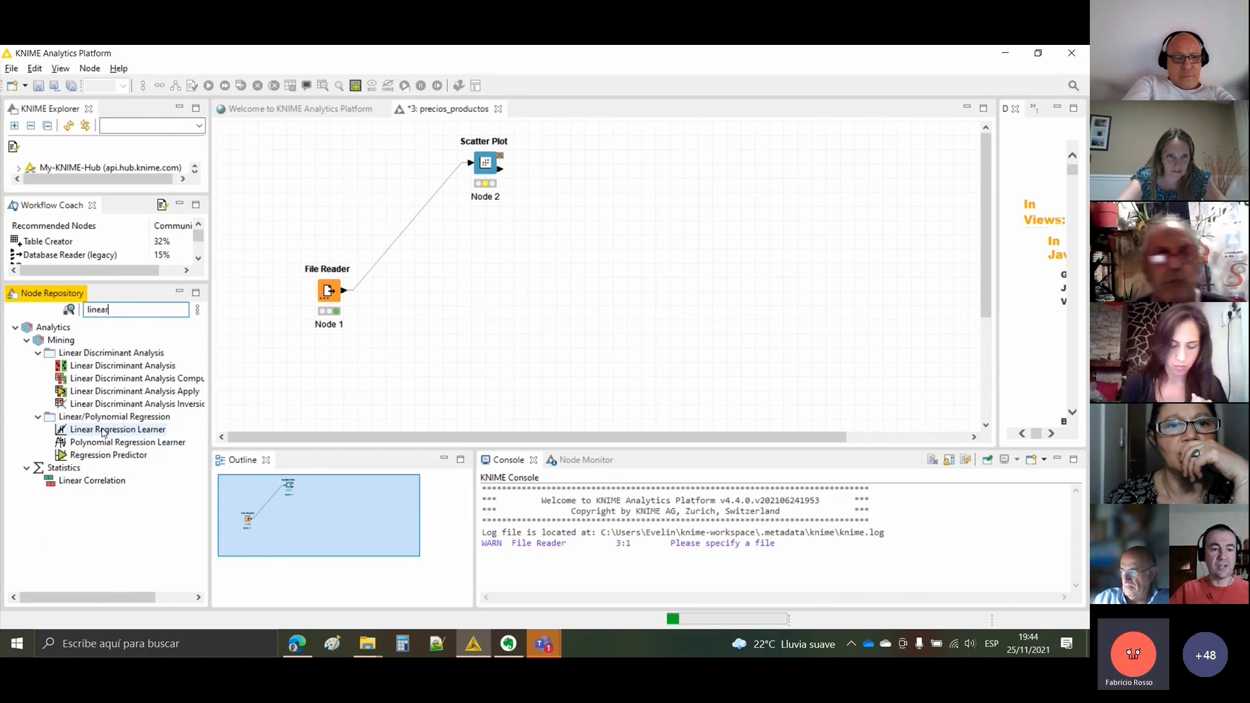
{"action": "left_click_drag", "start_coordinate": [103, 433], "coordinate": [563, 243]}
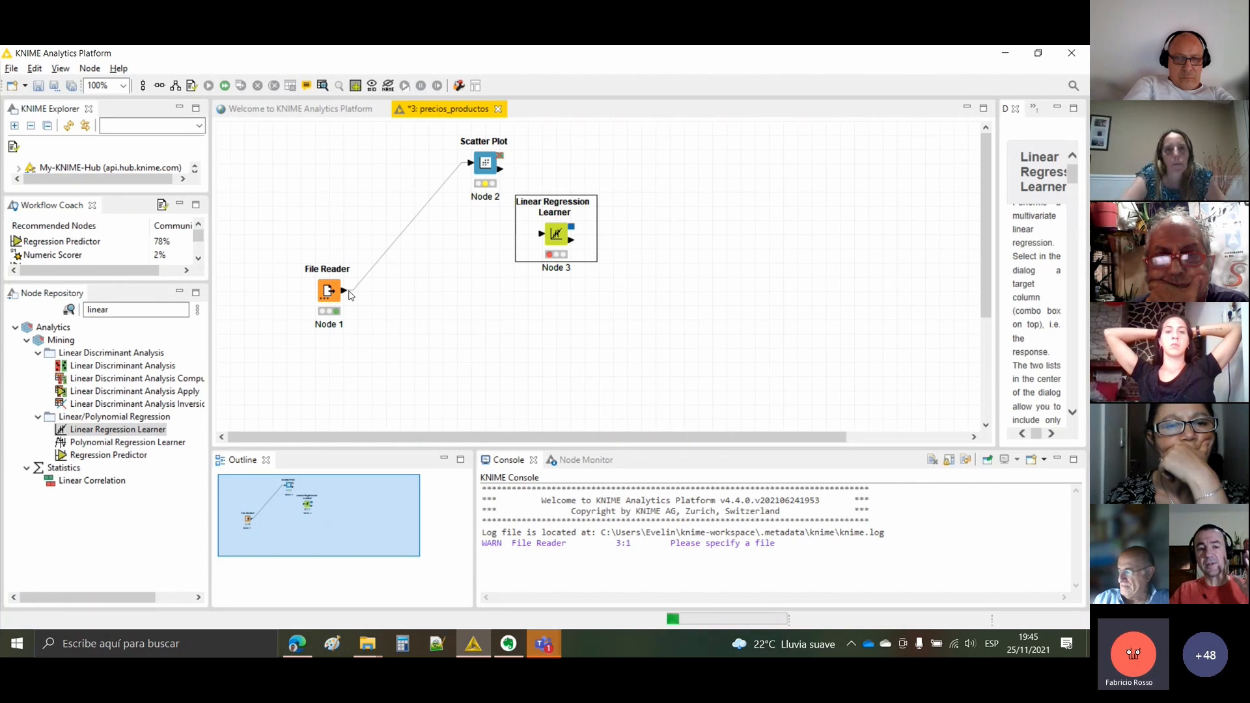
{"action": "left_click_drag", "start_coordinate": [344, 292], "coordinate": [527, 233]}
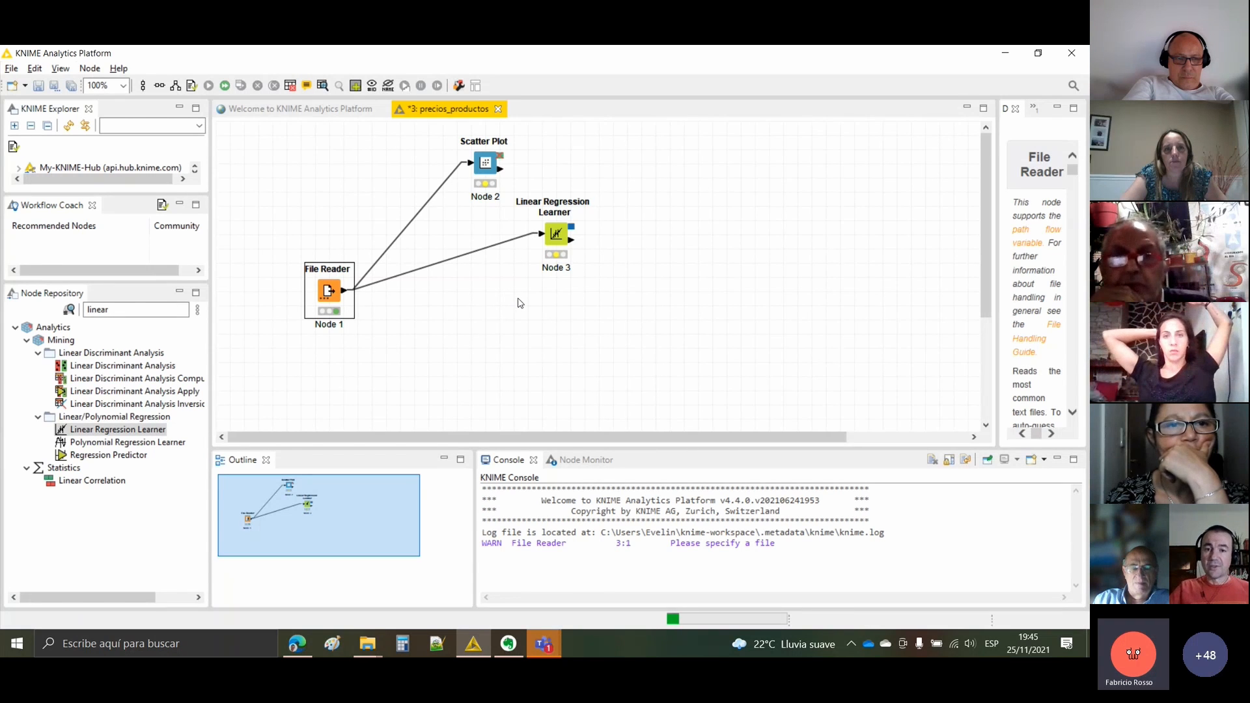
- Execute the Linear Regression Learner node and read its messages in the console
{"action": "left_click", "coordinate": [556, 233]}
{"action": "right_click", "coordinate": [556, 233]}
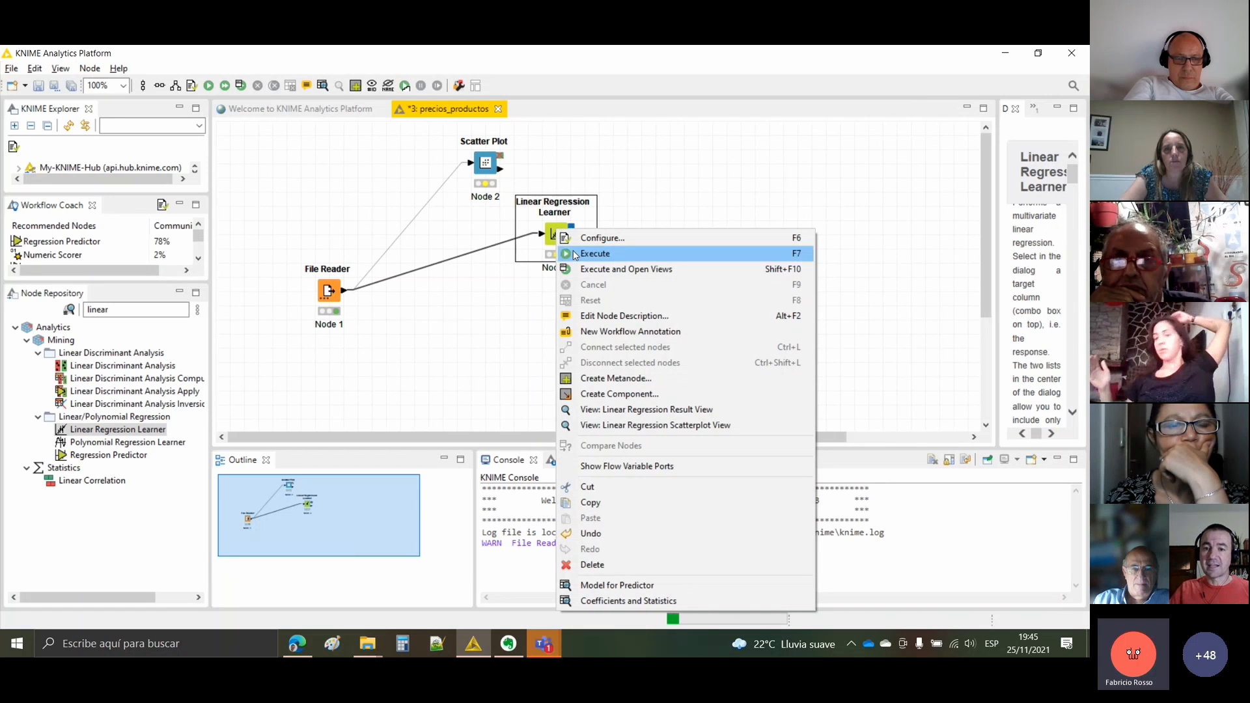
{"action": "left_click", "coordinate": [576, 253]}
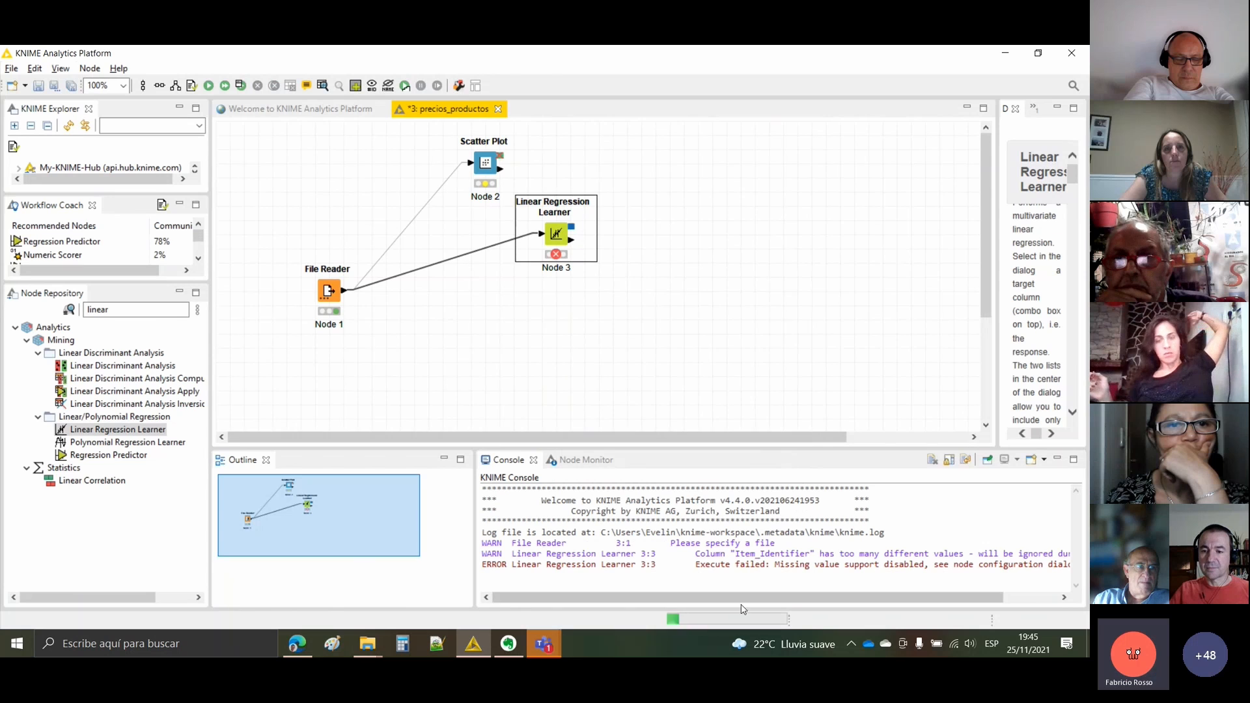
{"action": "left_click_drag", "start_coordinate": [742, 599], "coordinate": [807, 601]}
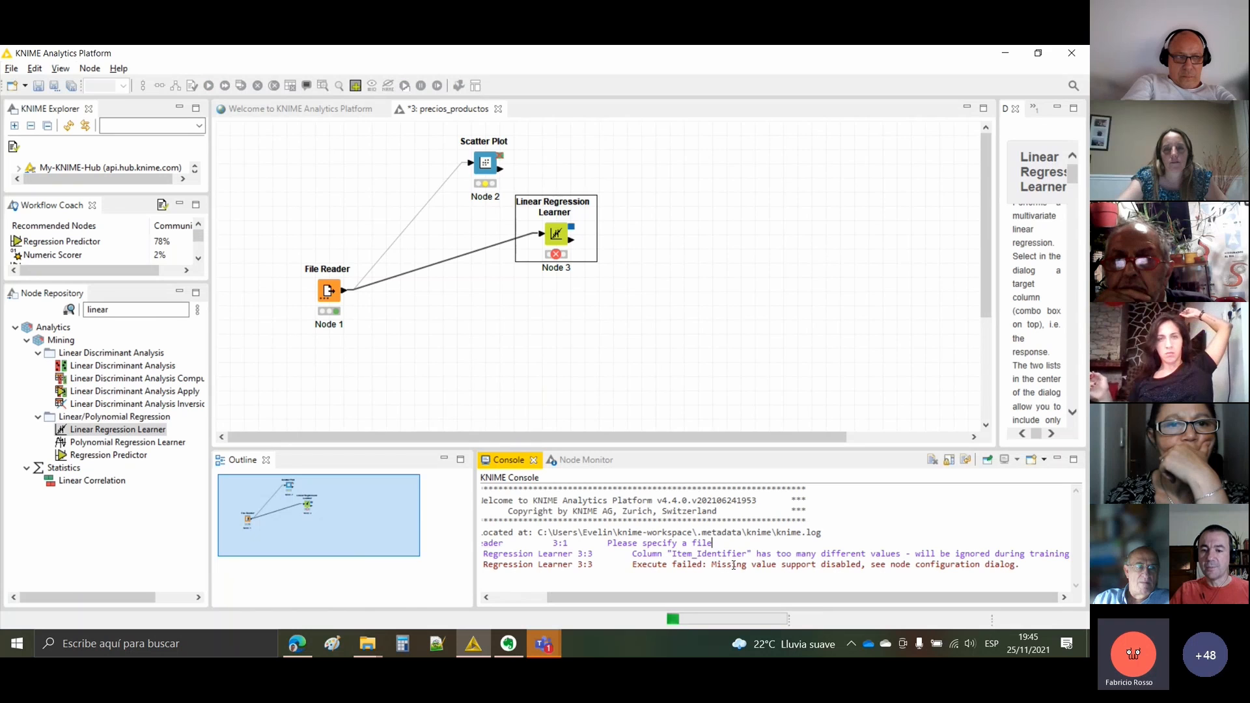
- Read the learner's error in the console and align the Linear Regression Learner horizontally with the File Reader
{"action": "left_click_drag", "start_coordinate": [734, 565], "coordinate": [794, 575]}
{"action": "left_click", "coordinate": [796, 566]}
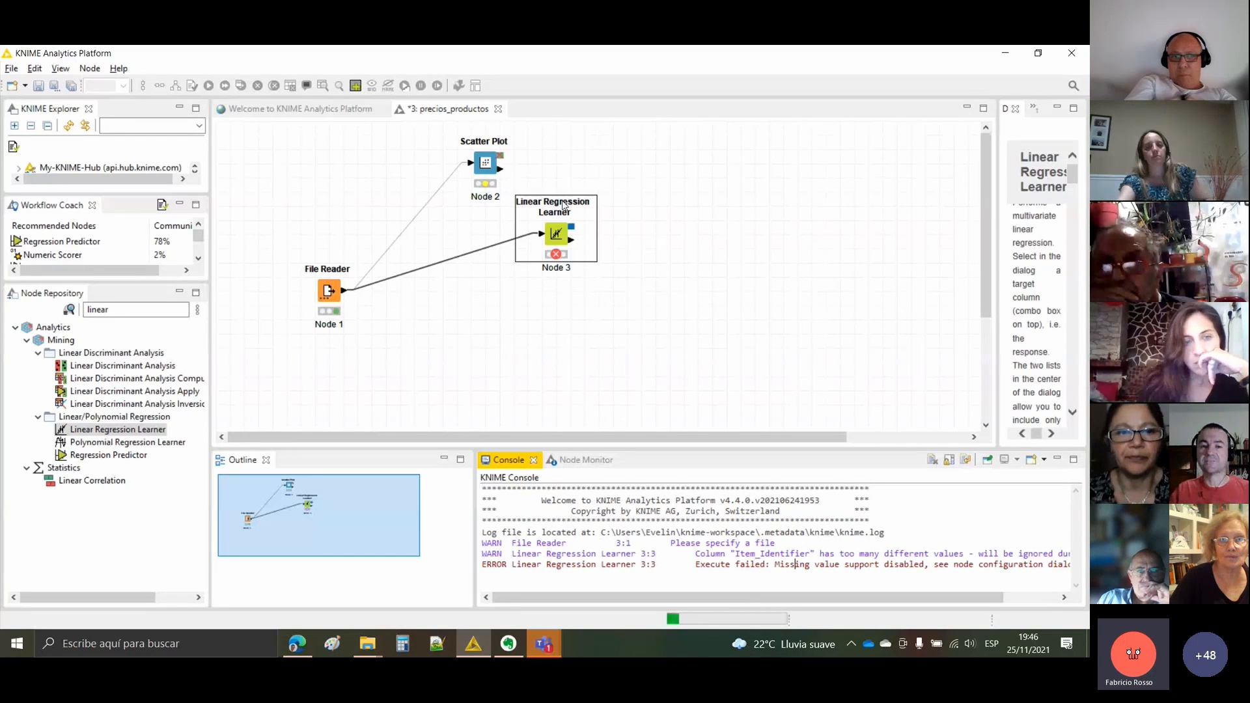
{"action": "left_click_drag", "start_coordinate": [563, 206], "coordinate": [563, 301]}
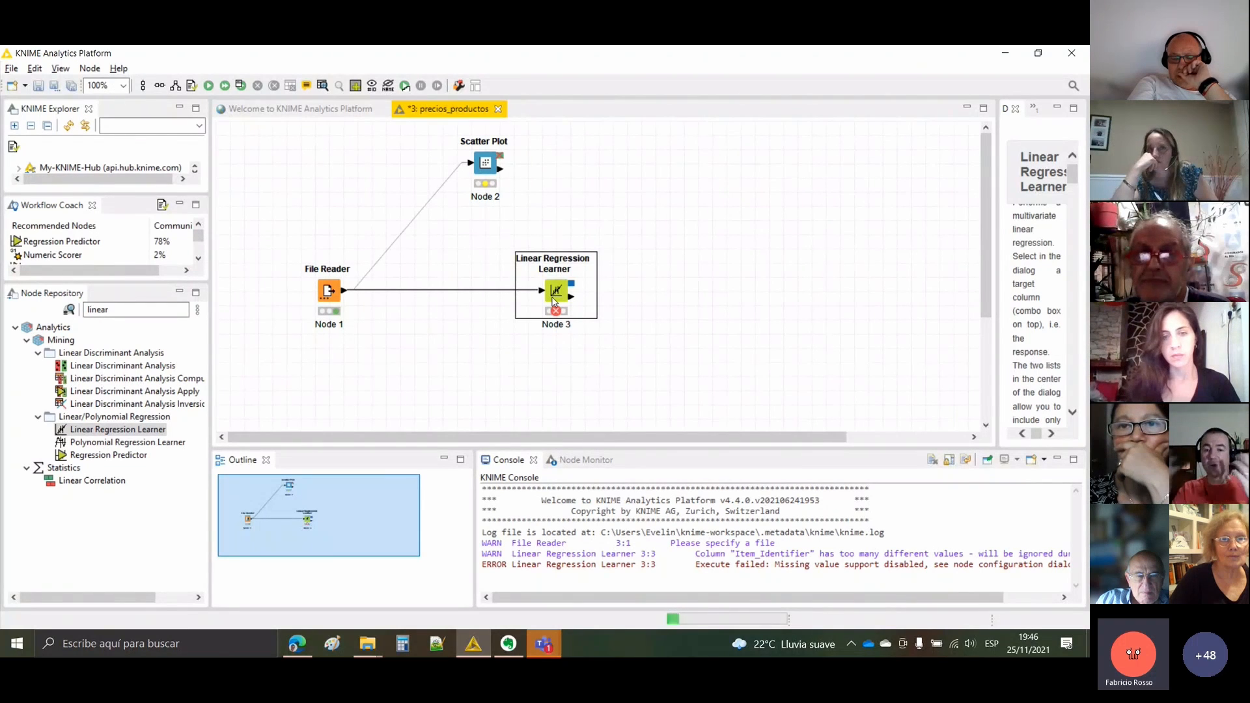
- Search the node repository for "missin" and select the Missing Value node to read its description
{"action": "left_click", "coordinate": [99, 311]}
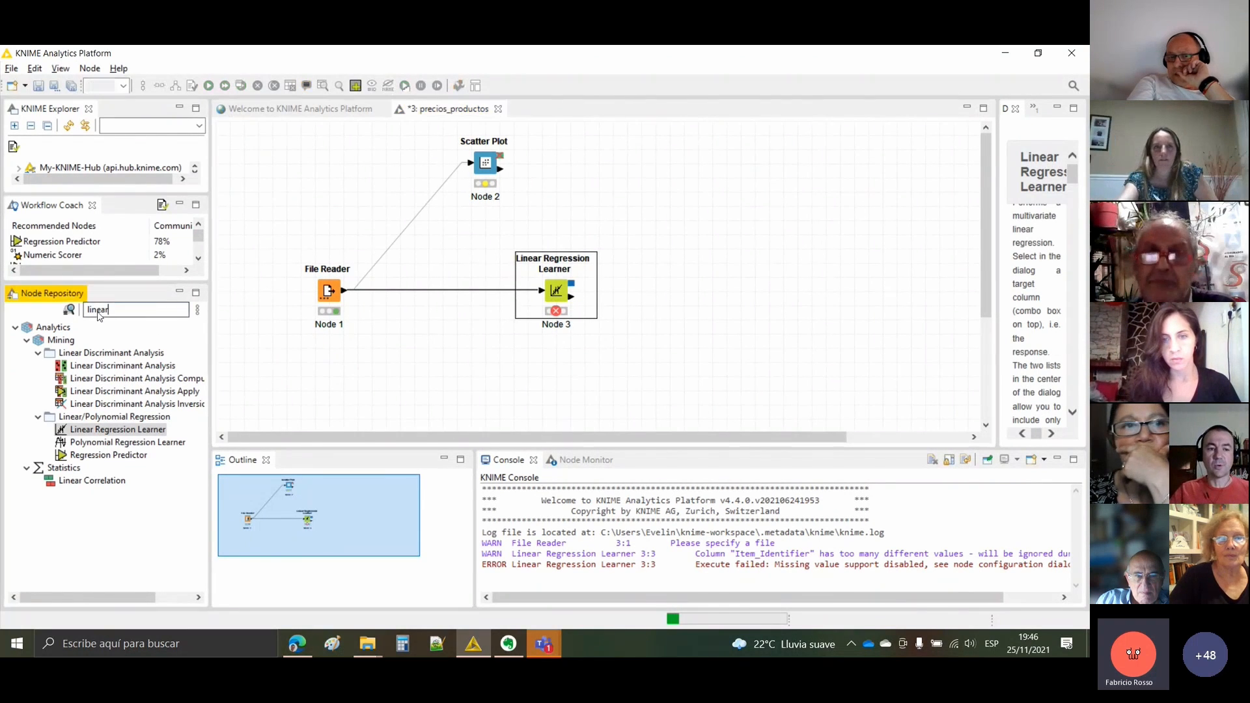
{"action": "double_click", "coordinate": [98, 310]}
{"action": "type", "text": "missin"}
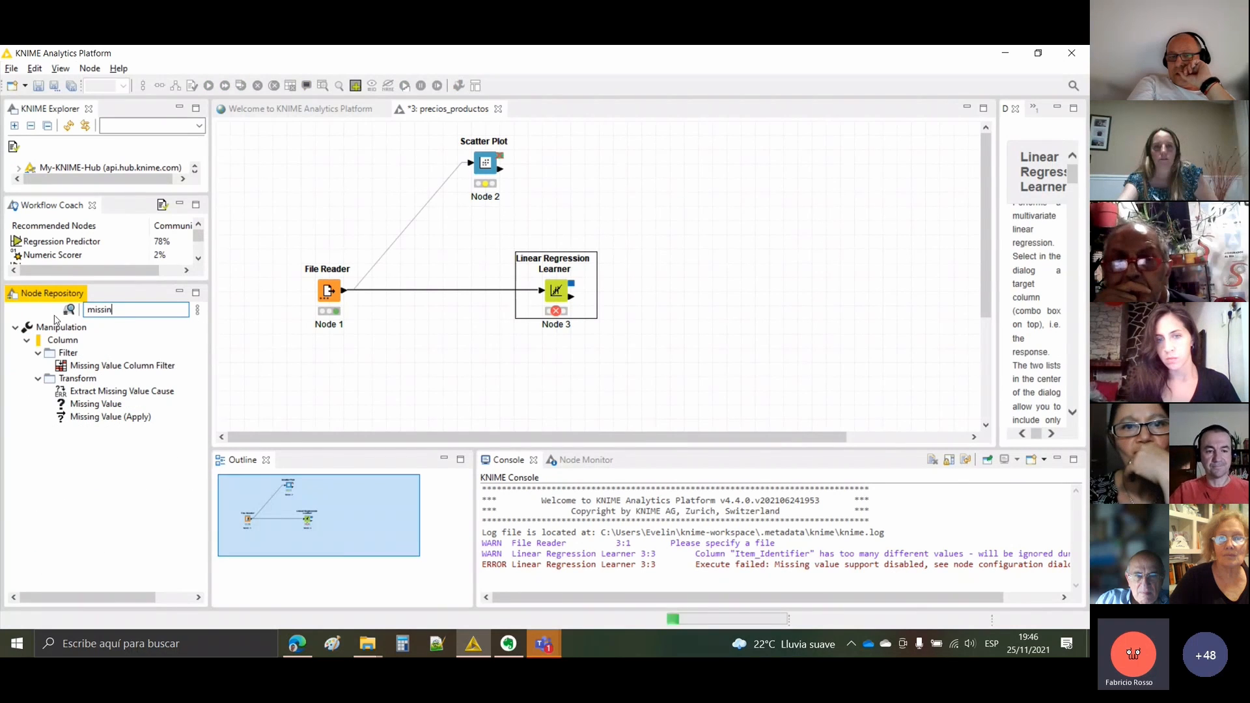
{"action": "left_click", "coordinate": [107, 406]}
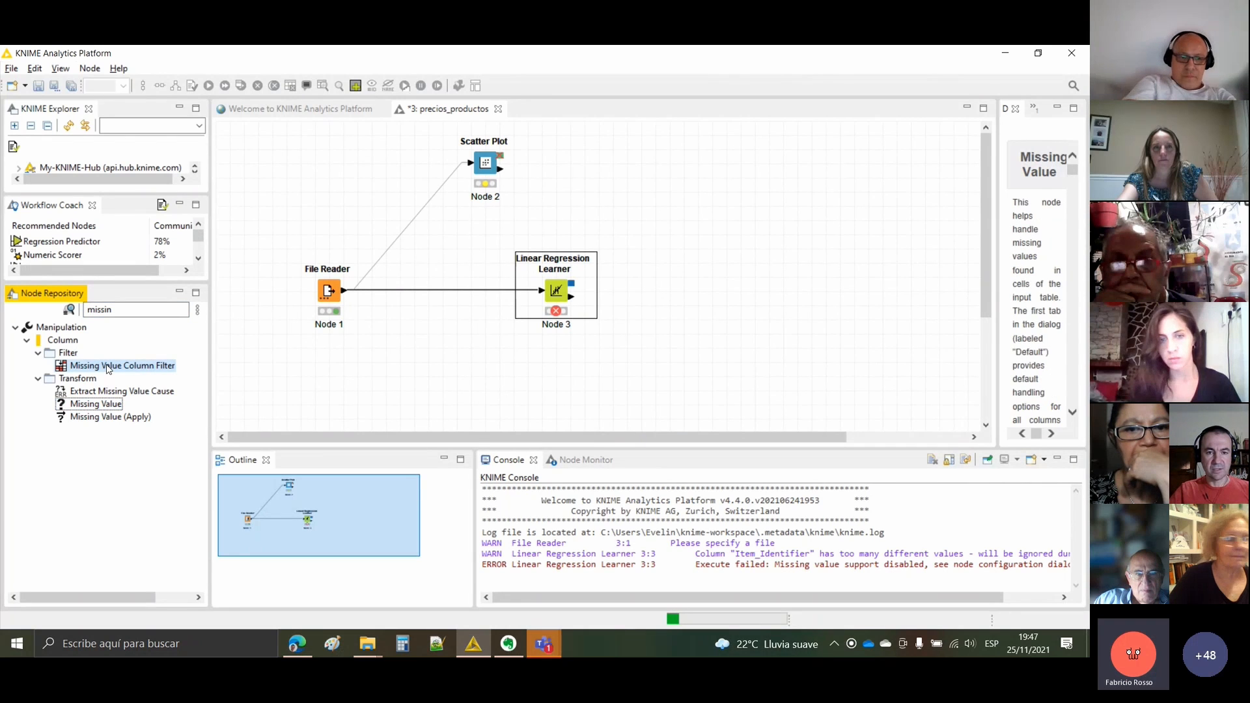
- Add a Missing Value Column Filter below the File Reader–learner connection and try to open its configuration
{"action": "left_click_drag", "start_coordinate": [107, 369], "coordinate": [432, 298]}
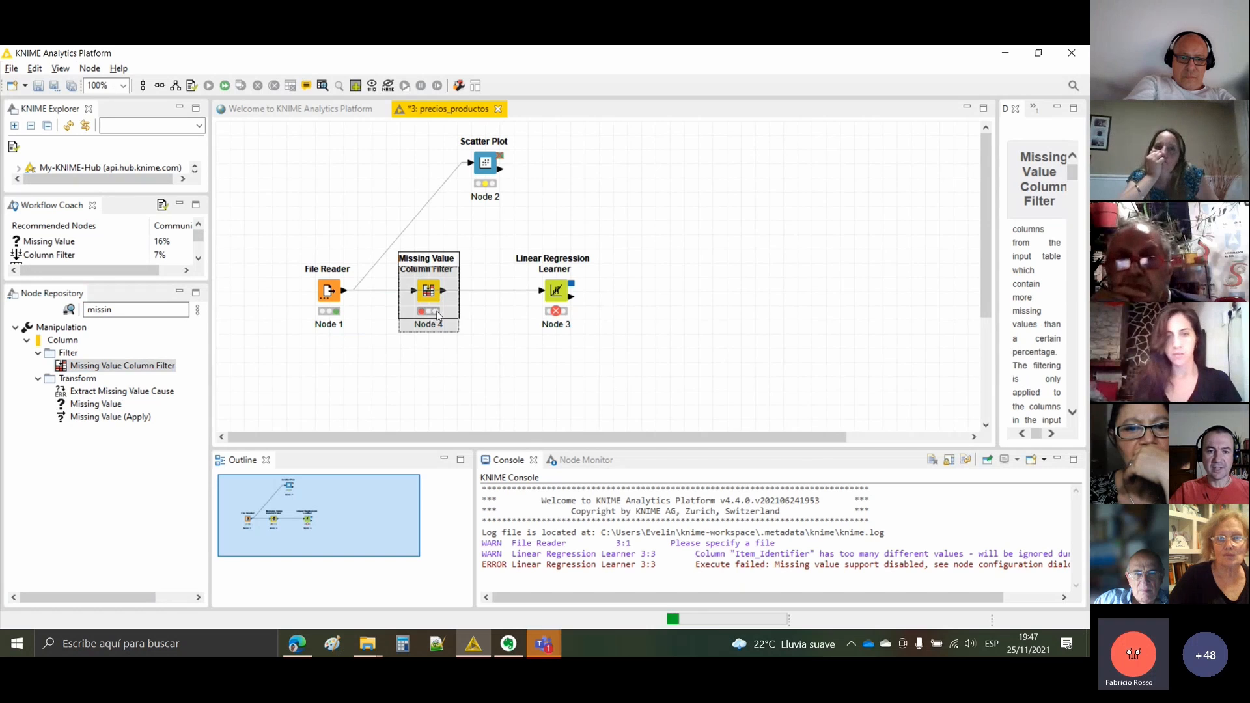
{"action": "left_click_drag", "start_coordinate": [437, 315], "coordinate": [442, 357]}
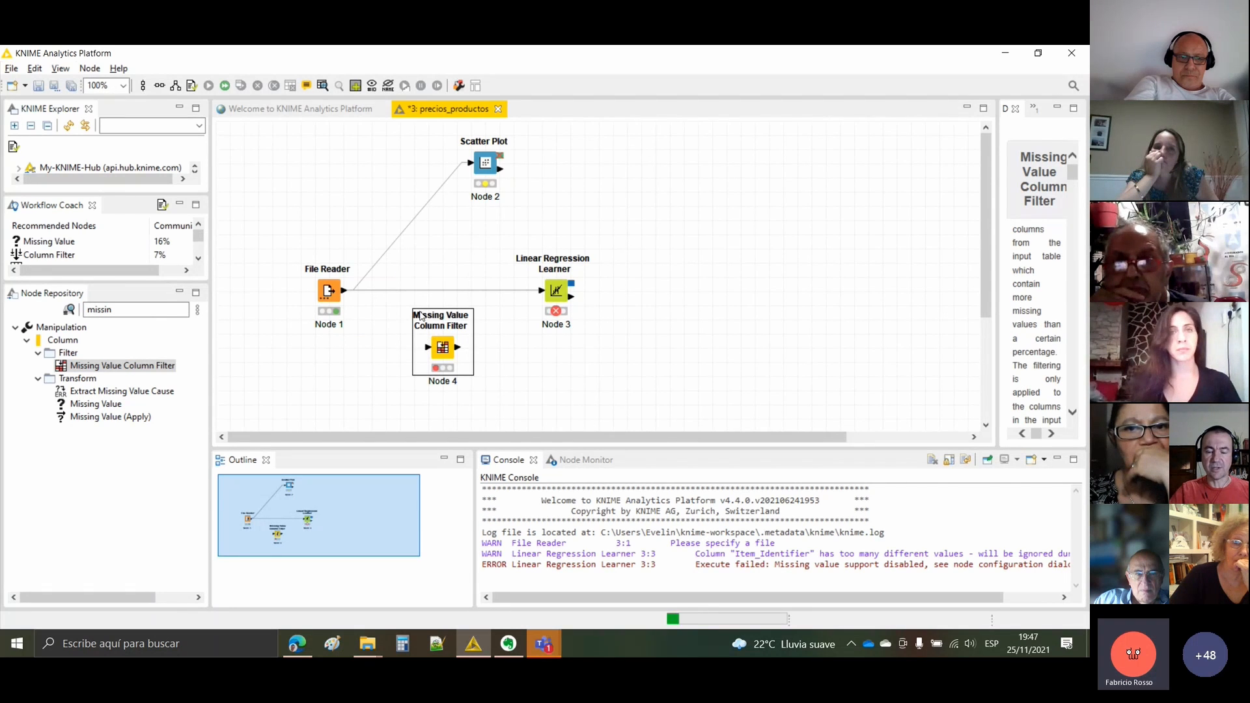
{"action": "right_click", "coordinate": [442, 347]}
{"action": "left_click", "coordinate": [489, 304]}
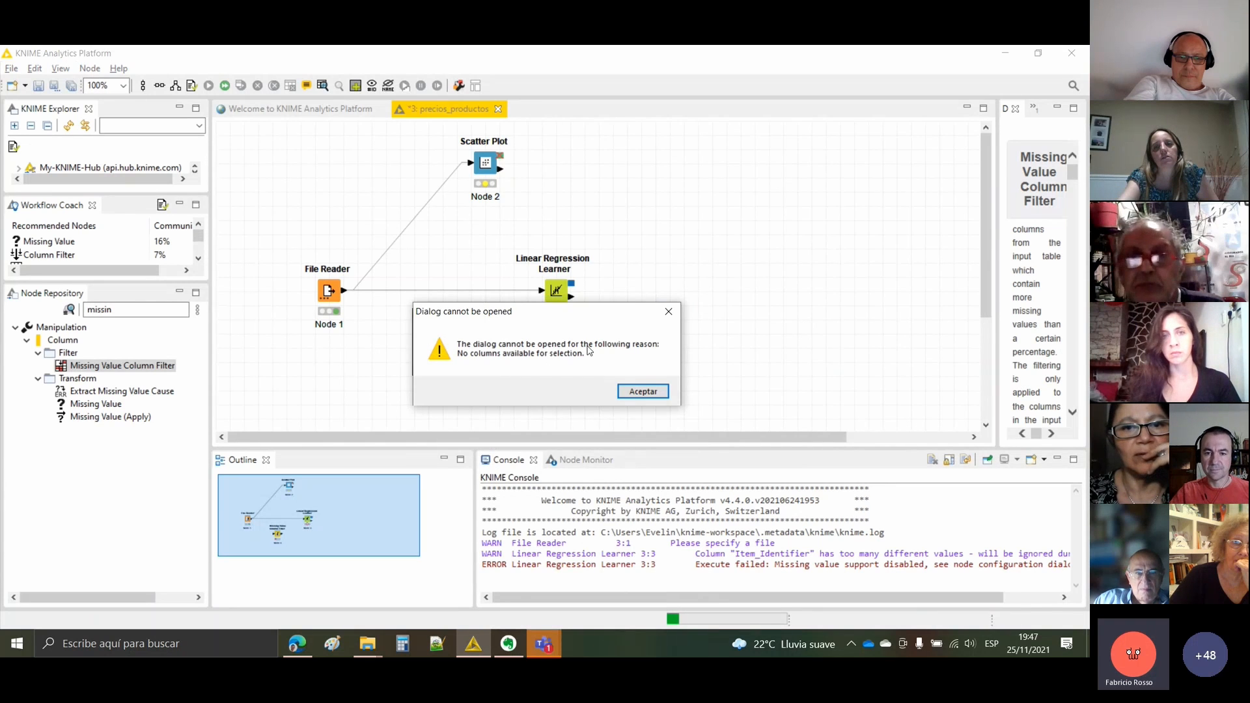
{"action": "left_click", "coordinate": [642, 391]}
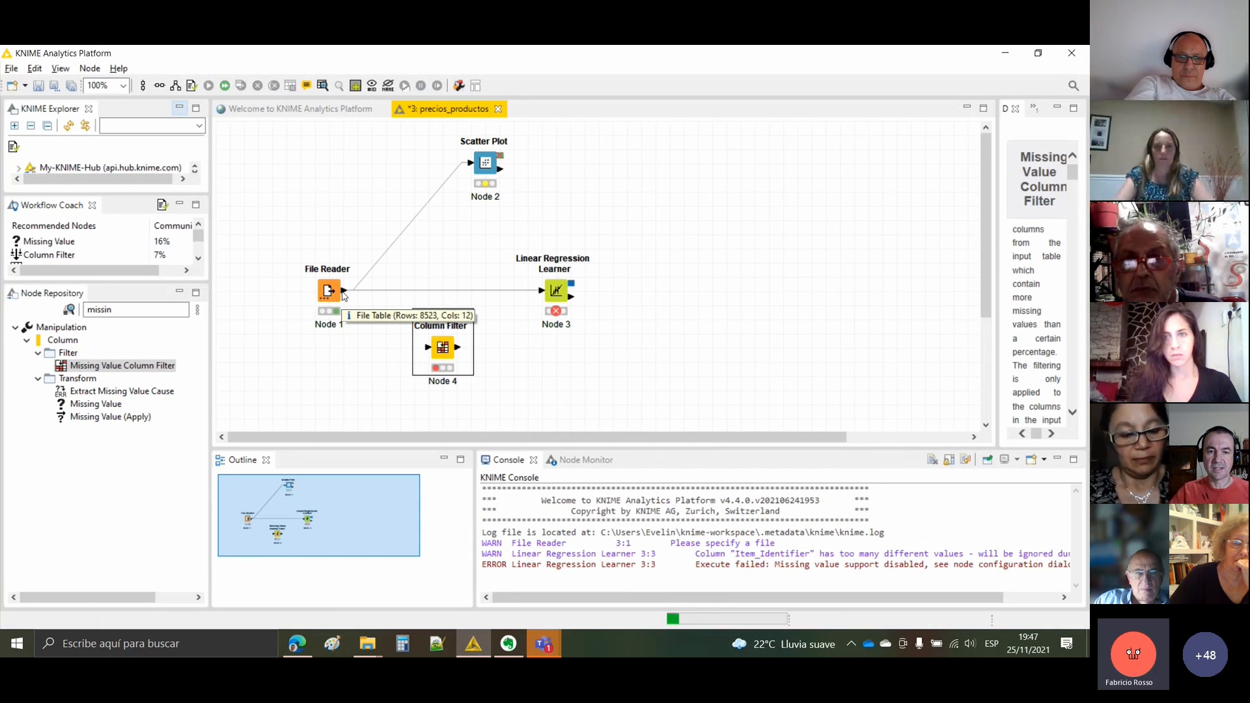
- Connect the File Reader's output to the Missing Value Column Filter, examine its configuration options and close them without changes
{"action": "left_click_drag", "start_coordinate": [350, 295], "coordinate": [418, 358]}
{"action": "left_click", "coordinate": [442, 350]}
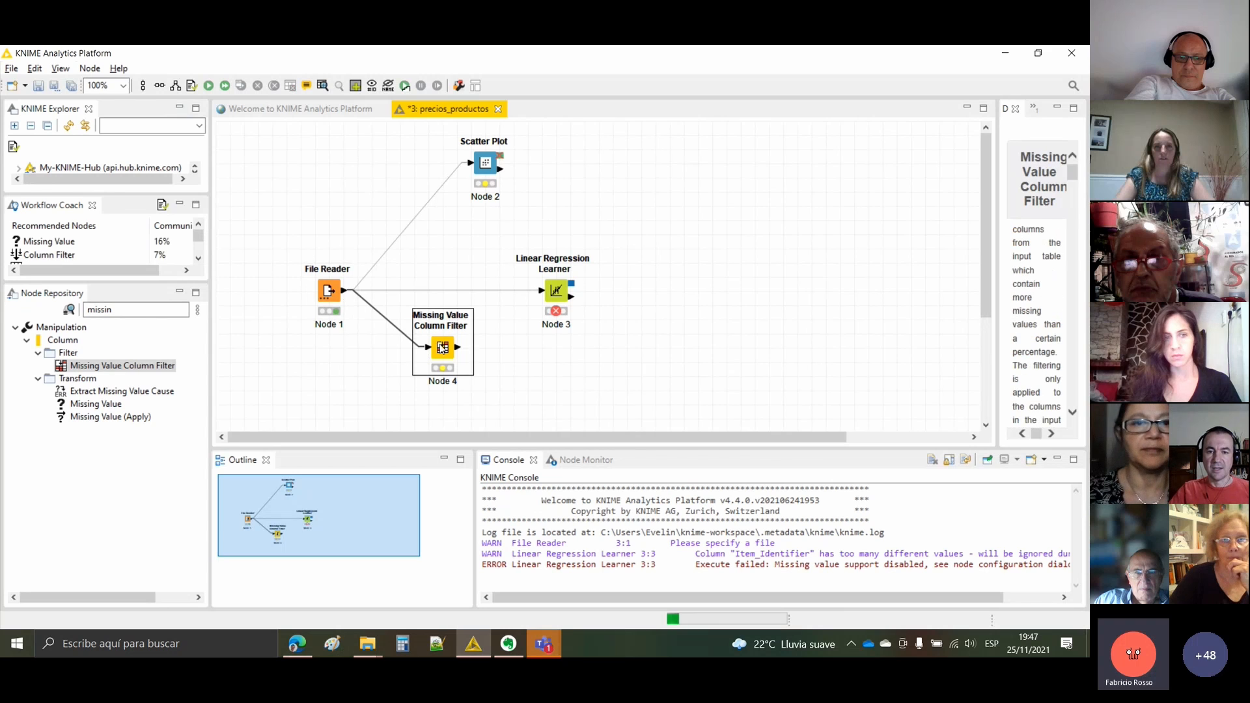
{"action": "right_click", "coordinate": [442, 348]}
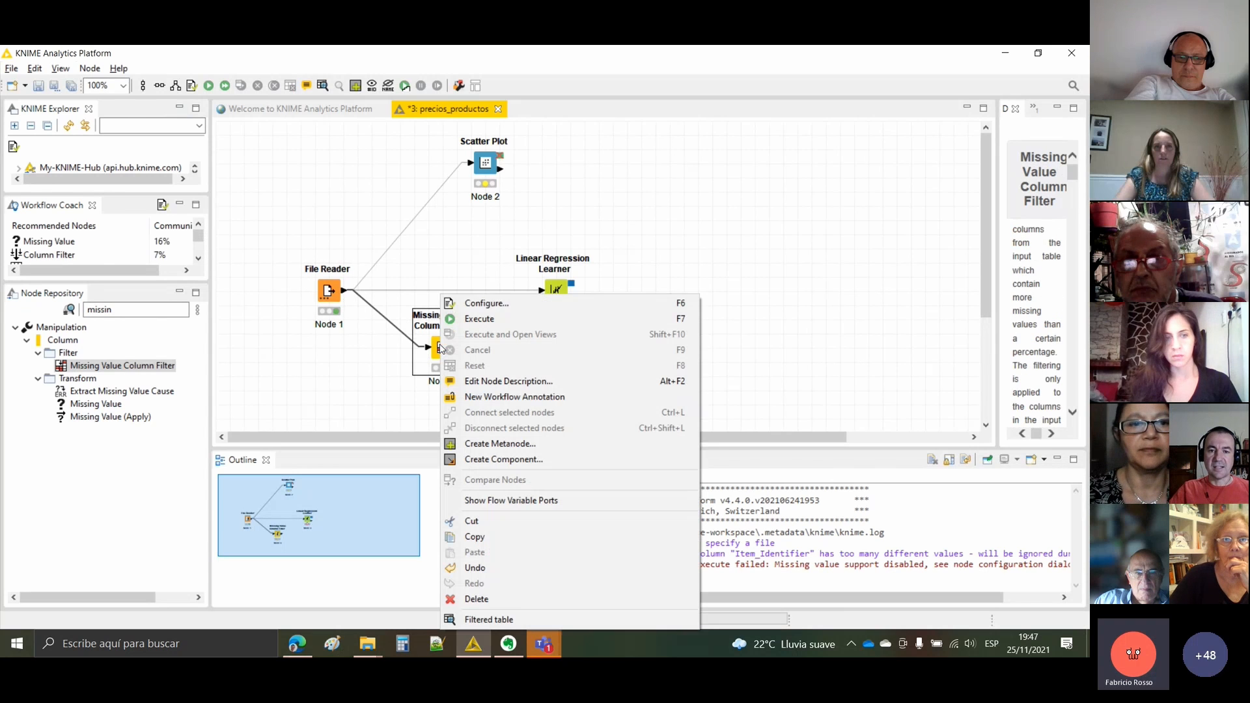
{"action": "left_click", "coordinate": [479, 304]}
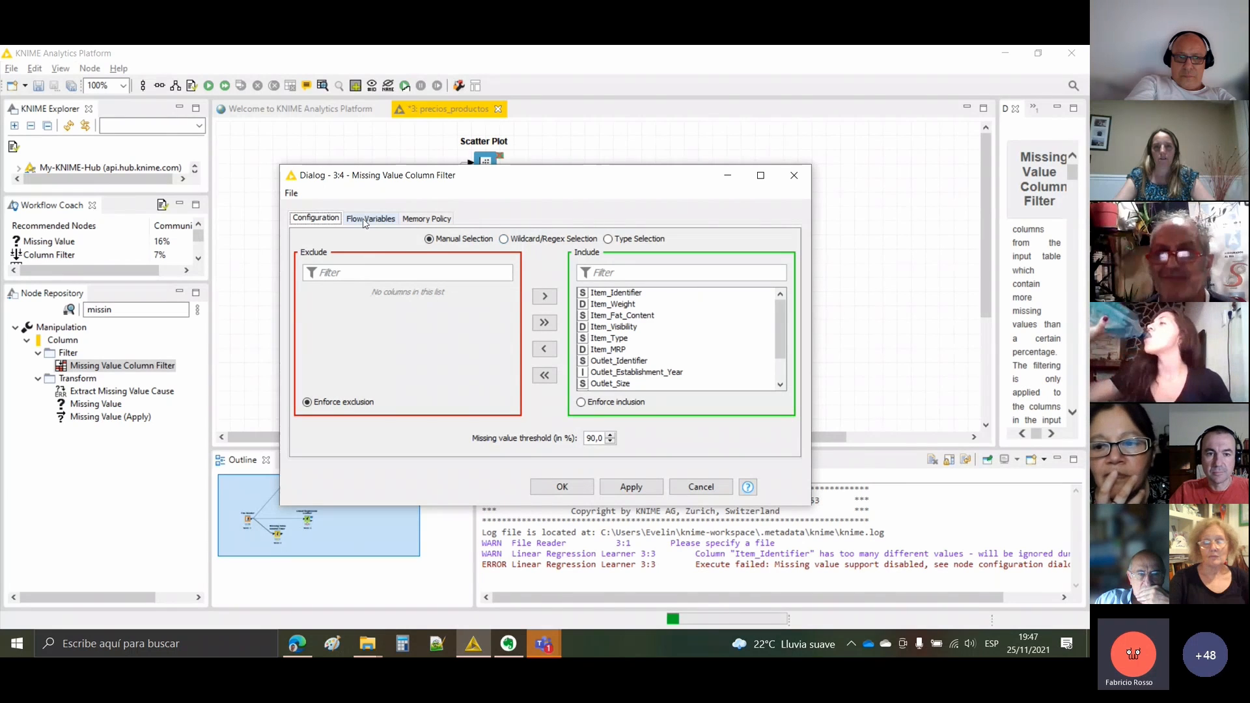
{"action": "left_click", "coordinate": [676, 485]}
- Add a Missing Value node below the learner, connect the File Reader's output to it and look at its default settings
{"action": "left_click_drag", "start_coordinate": [96, 404], "coordinate": [613, 365]}
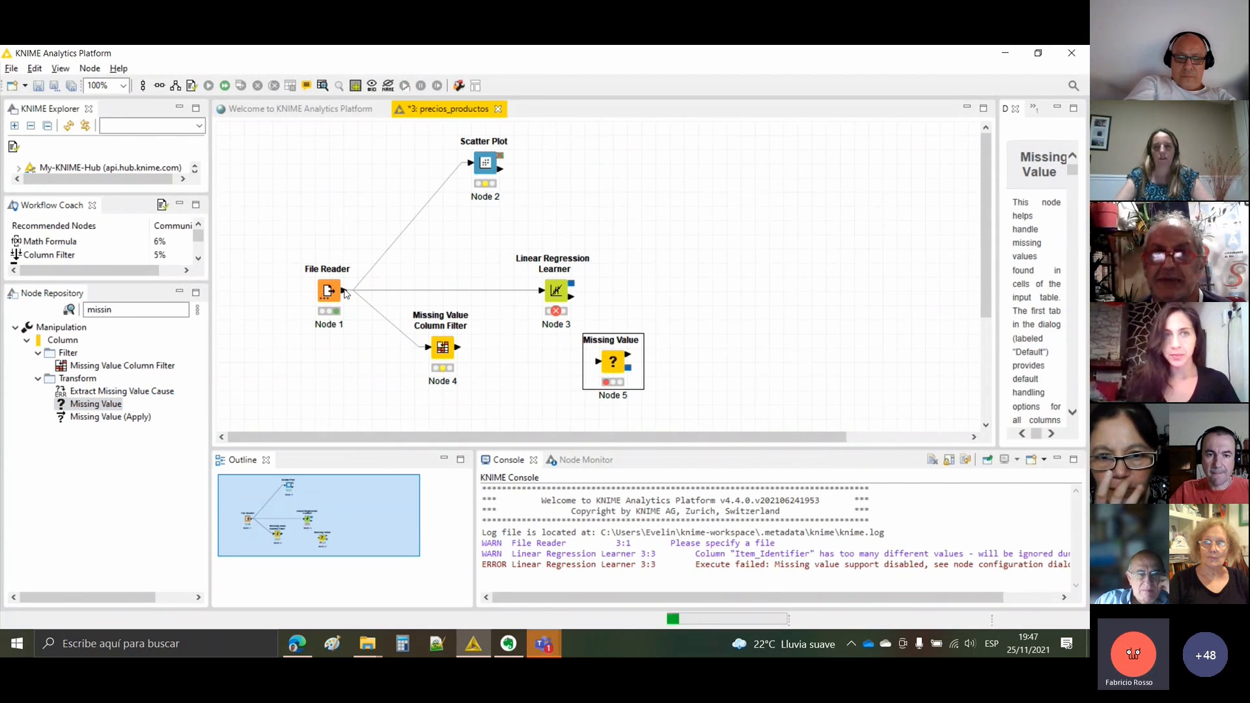
{"action": "left_click_drag", "start_coordinate": [345, 294], "coordinate": [597, 363]}
{"action": "right_click", "coordinate": [616, 364]}
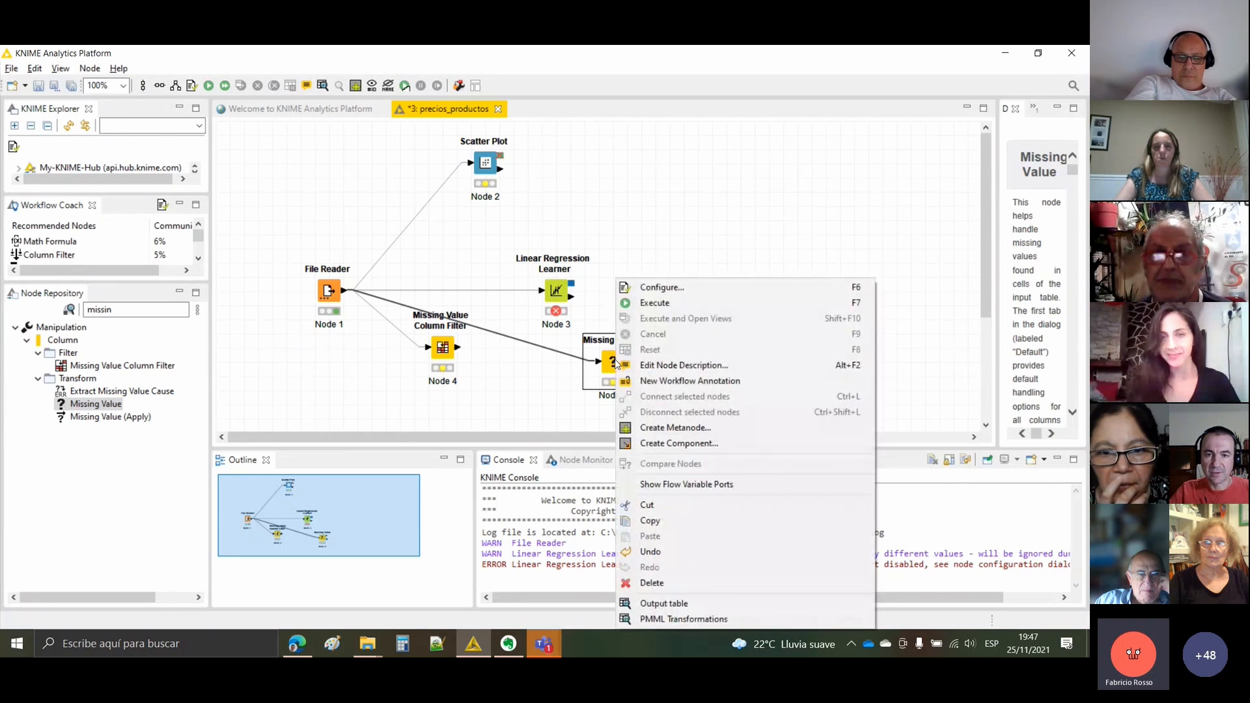
{"action": "left_click", "coordinate": [642, 287]}
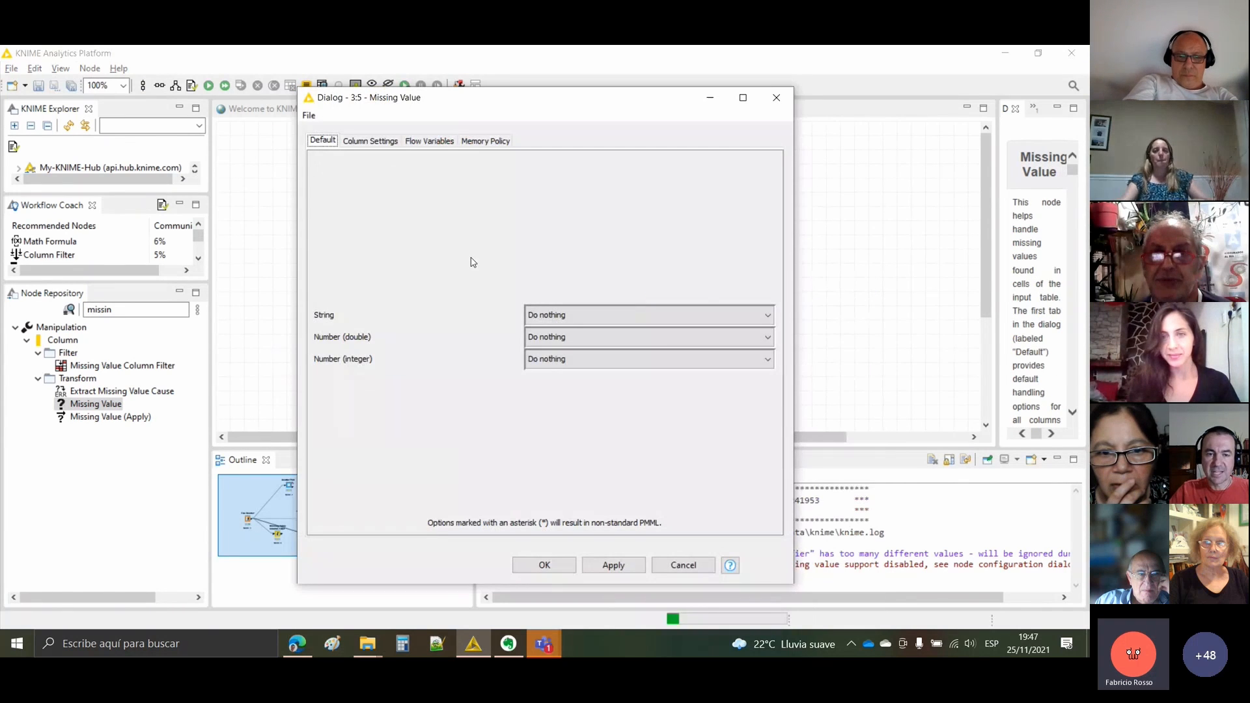
{"action": "left_click", "coordinate": [684, 564]}
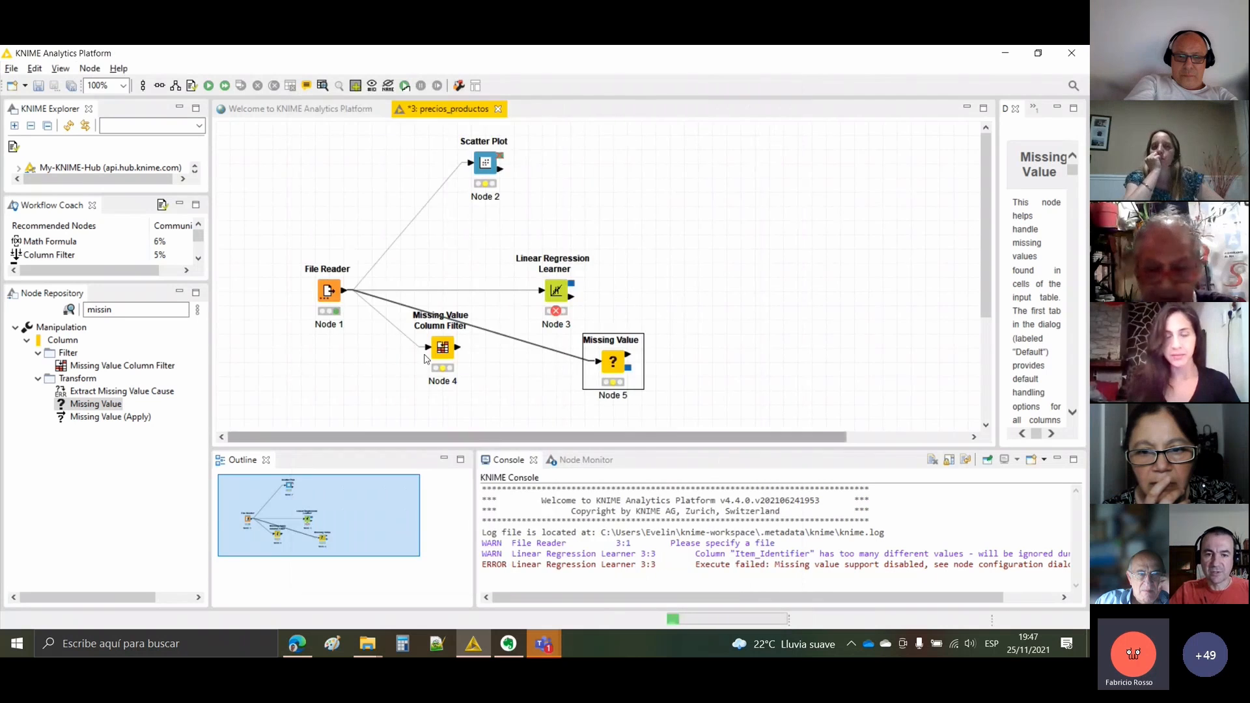
- Delete the Missing Value Column Filter with its connection and move the Missing Value node into the freed spot
{"action": "left_click", "coordinate": [441, 355]}
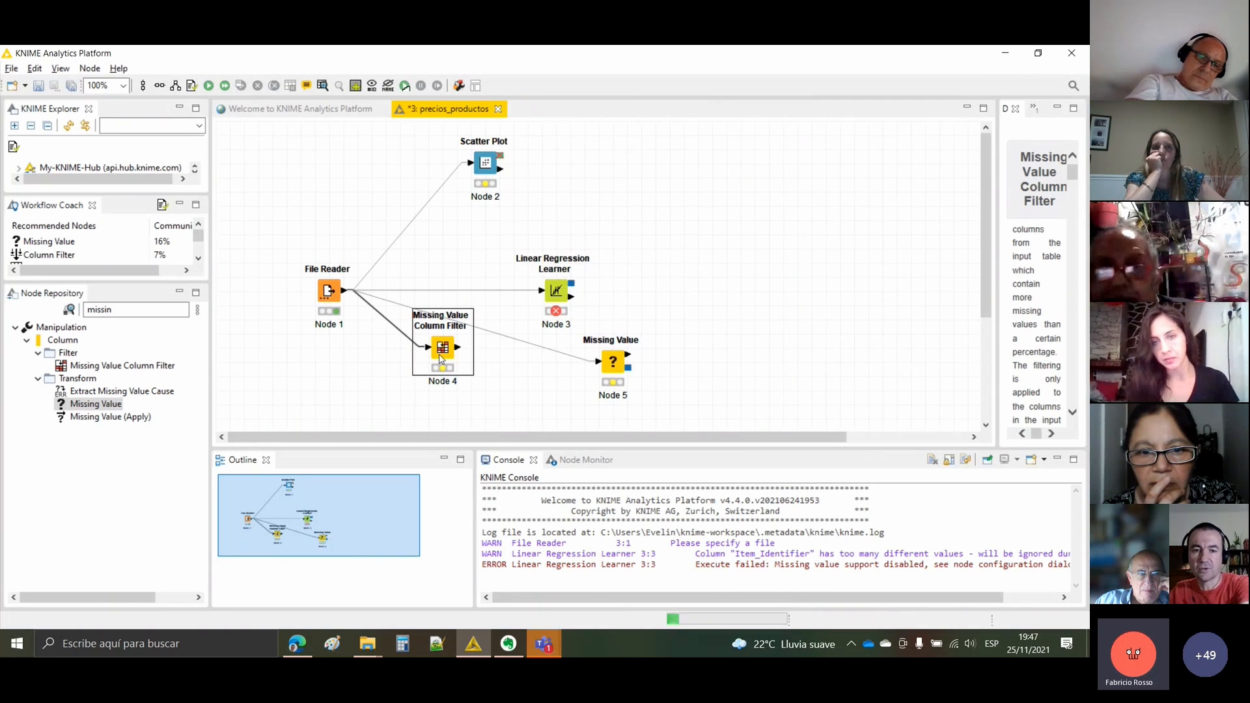
{"action": "key", "text": "Delete"}
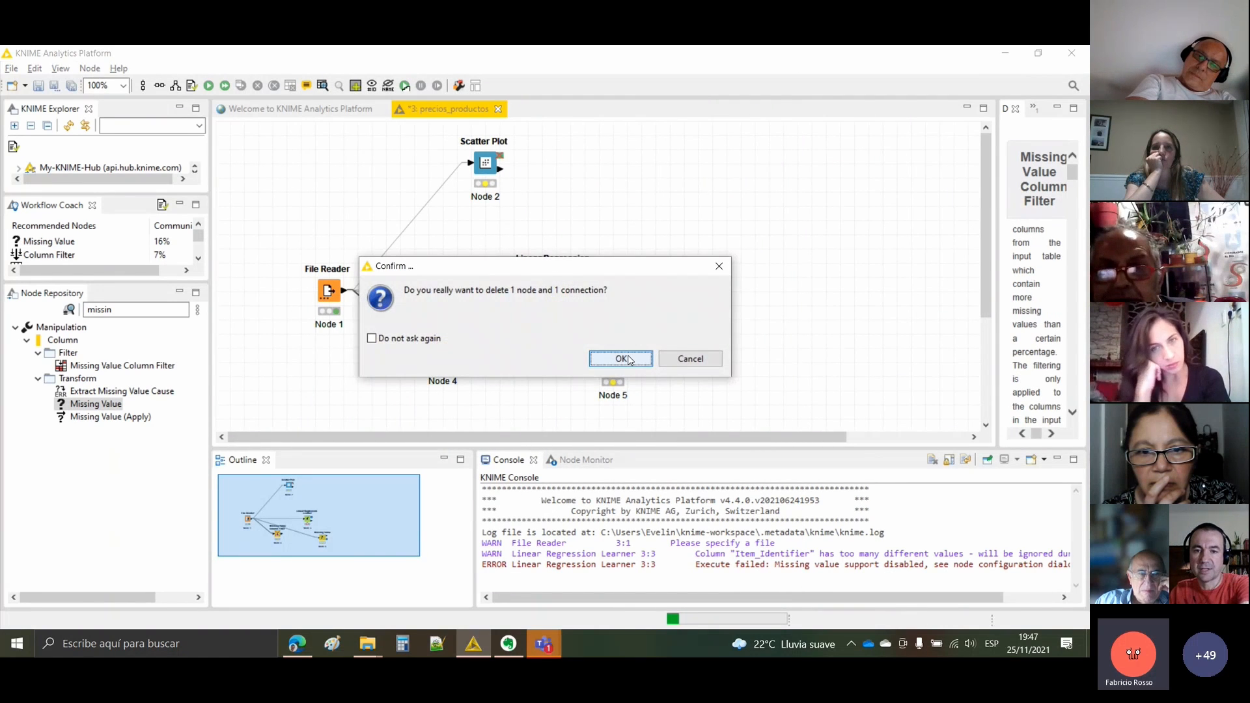
{"action": "left_click", "coordinate": [622, 359]}
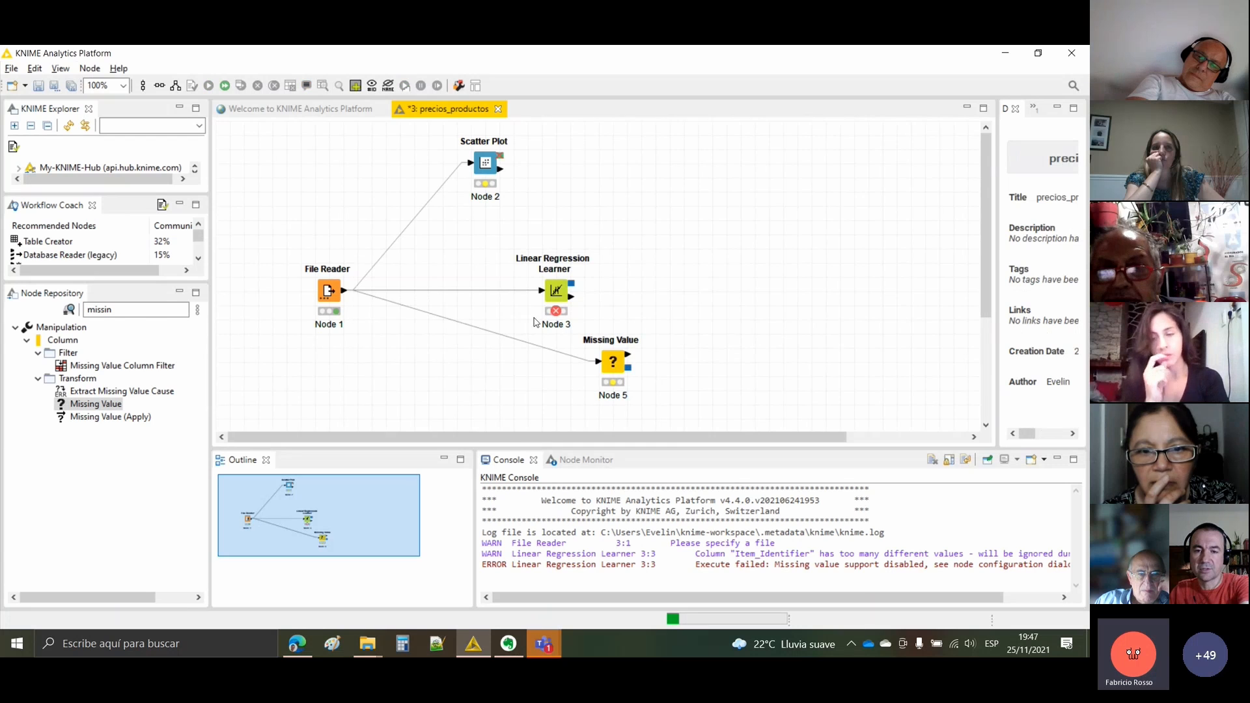
{"action": "left_click_drag", "start_coordinate": [616, 370], "coordinate": [460, 370]}
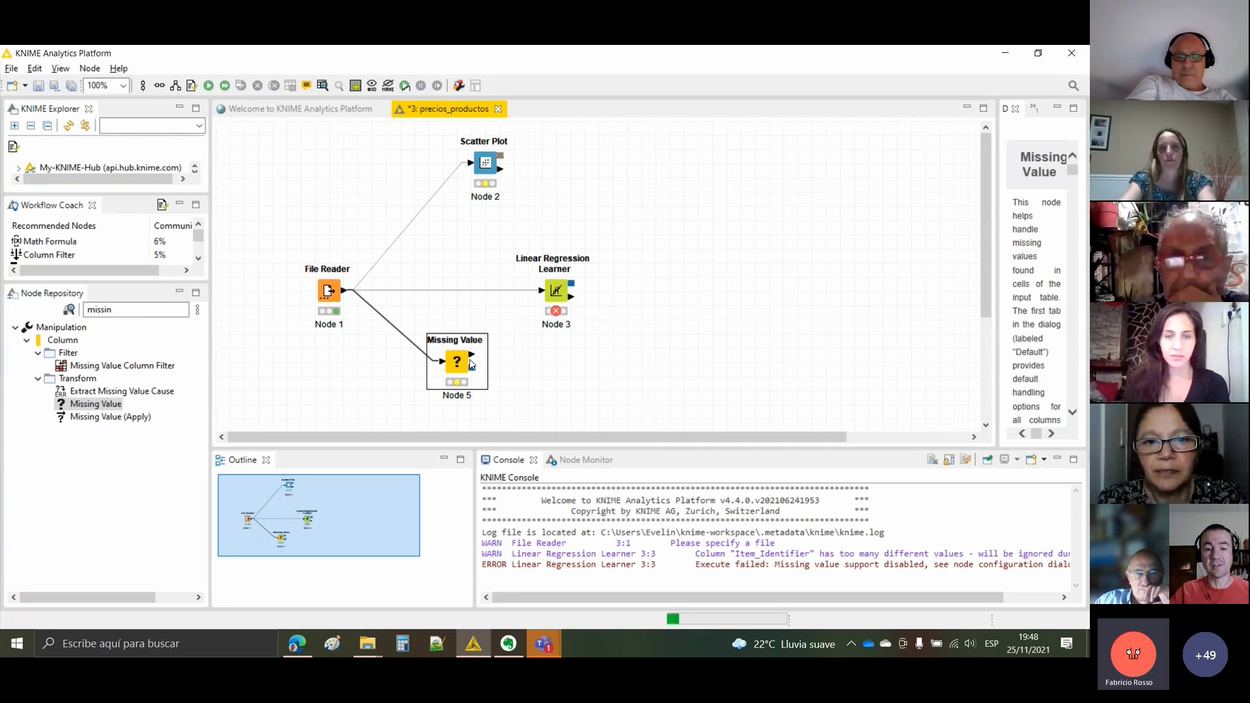
- Configure the Missing Value defaults: Most Frequent Value for String, Median for Number (double) and Mean for Number (integer)
{"action": "right_click", "coordinate": [458, 364]}
{"action": "left_click", "coordinate": [499, 291]}
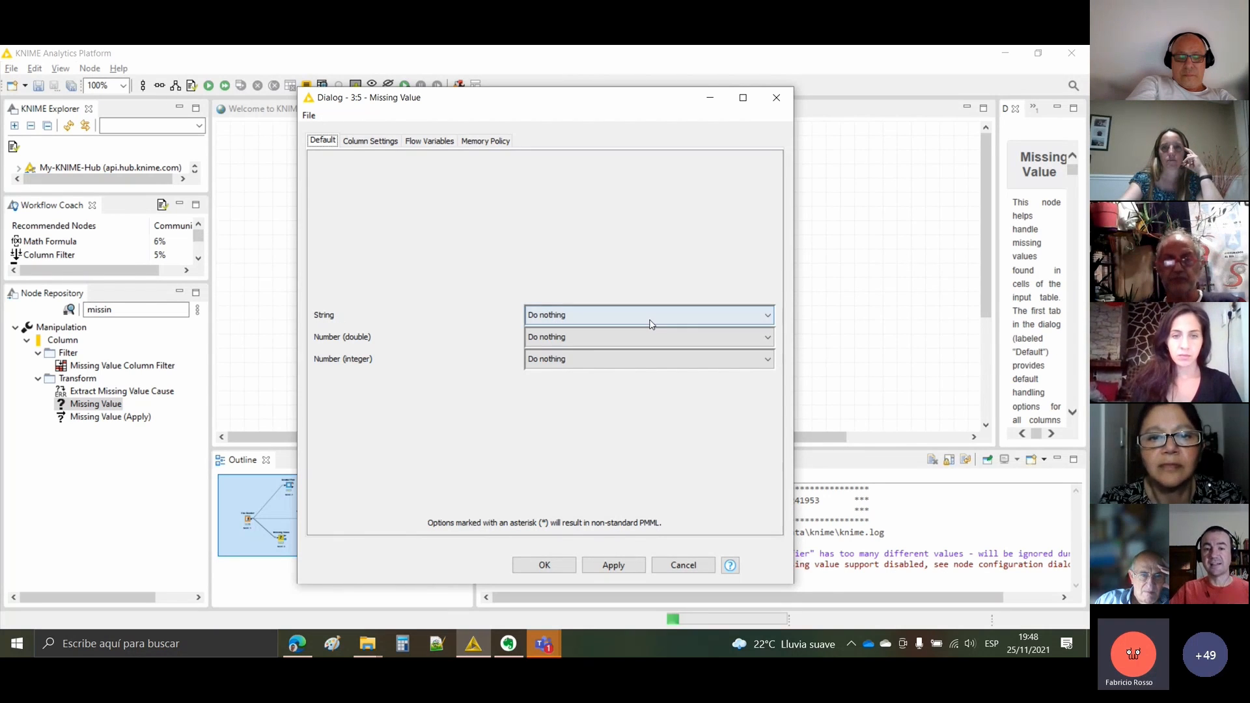
{"action": "left_click", "coordinate": [593, 316]}
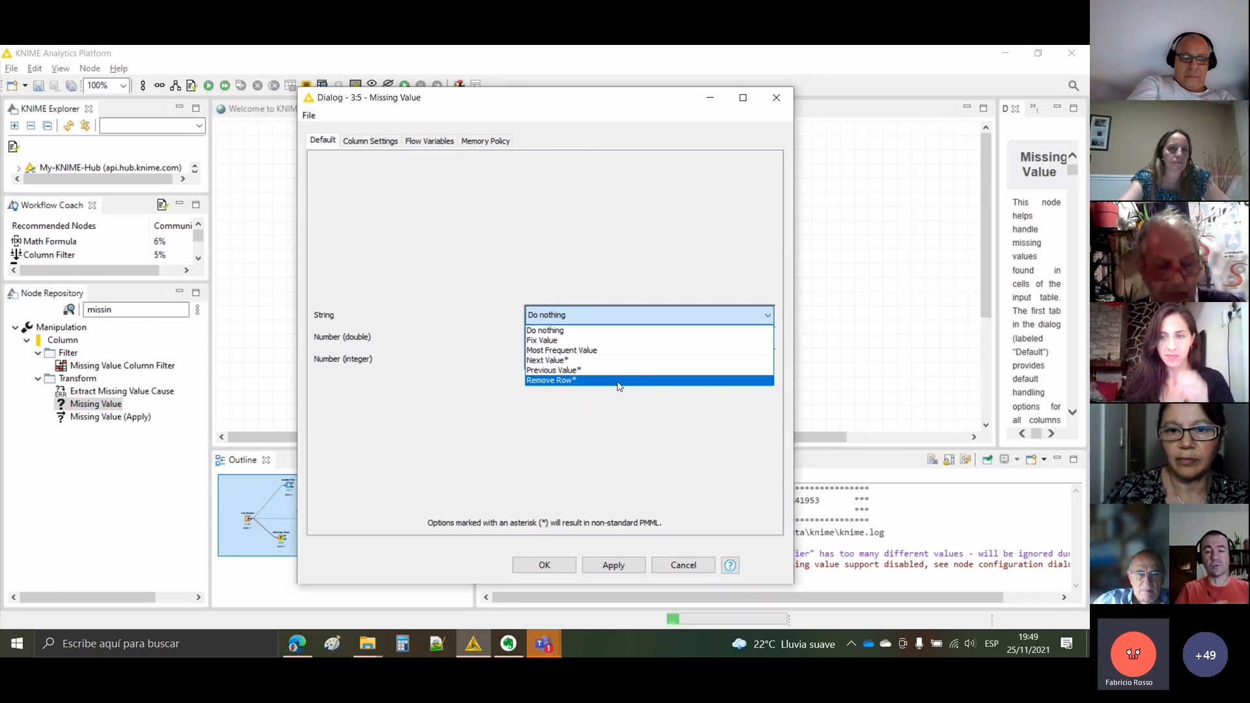
{"action": "left_click", "coordinate": [606, 350]}
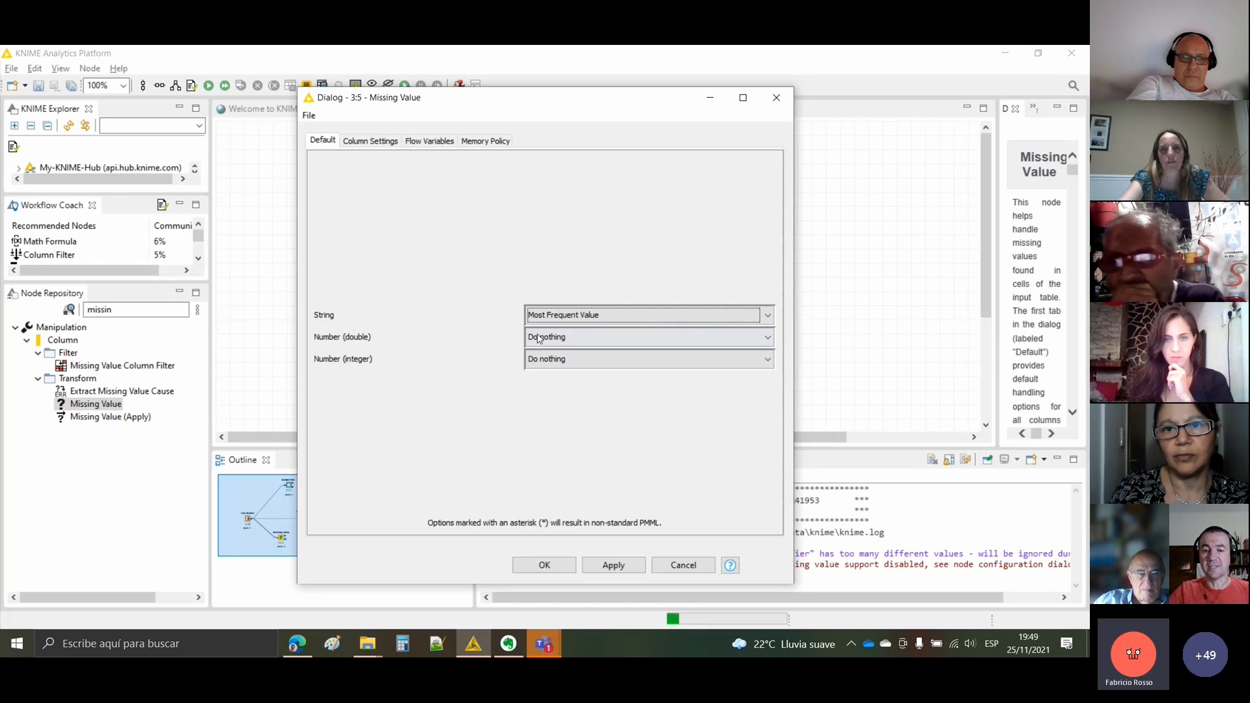
{"action": "left_click", "coordinate": [592, 337]}
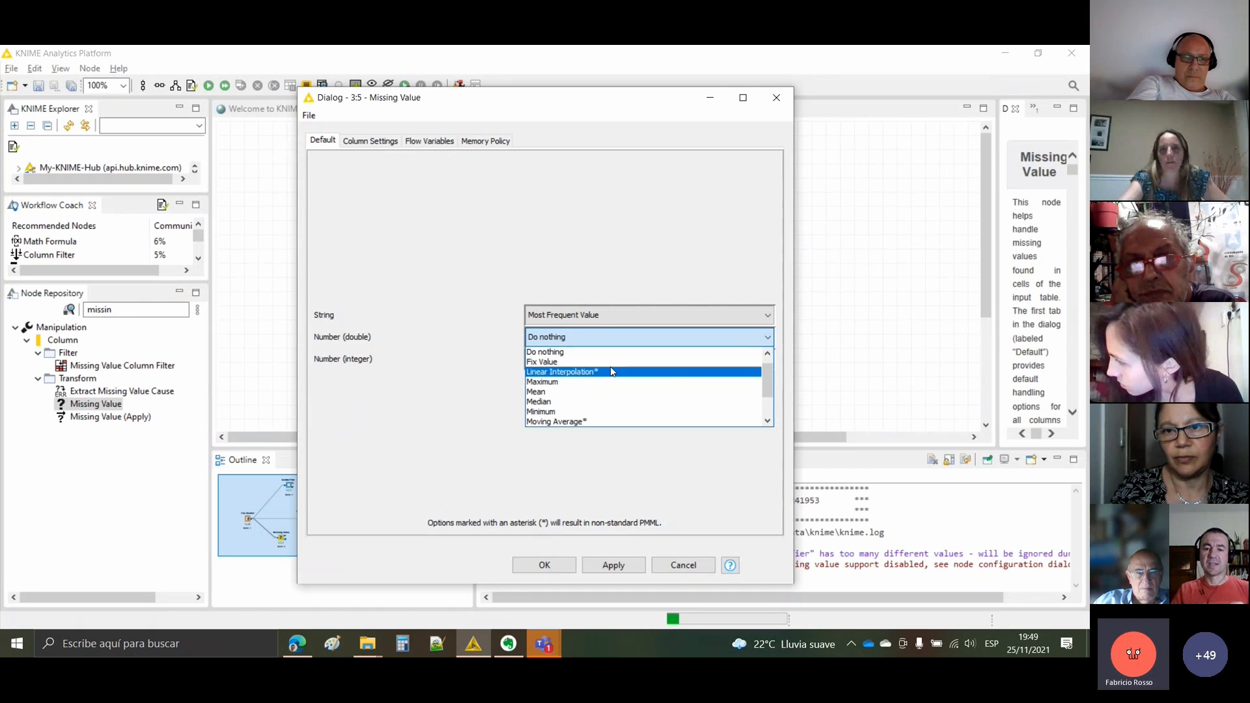
{"action": "left_click", "coordinate": [573, 401]}
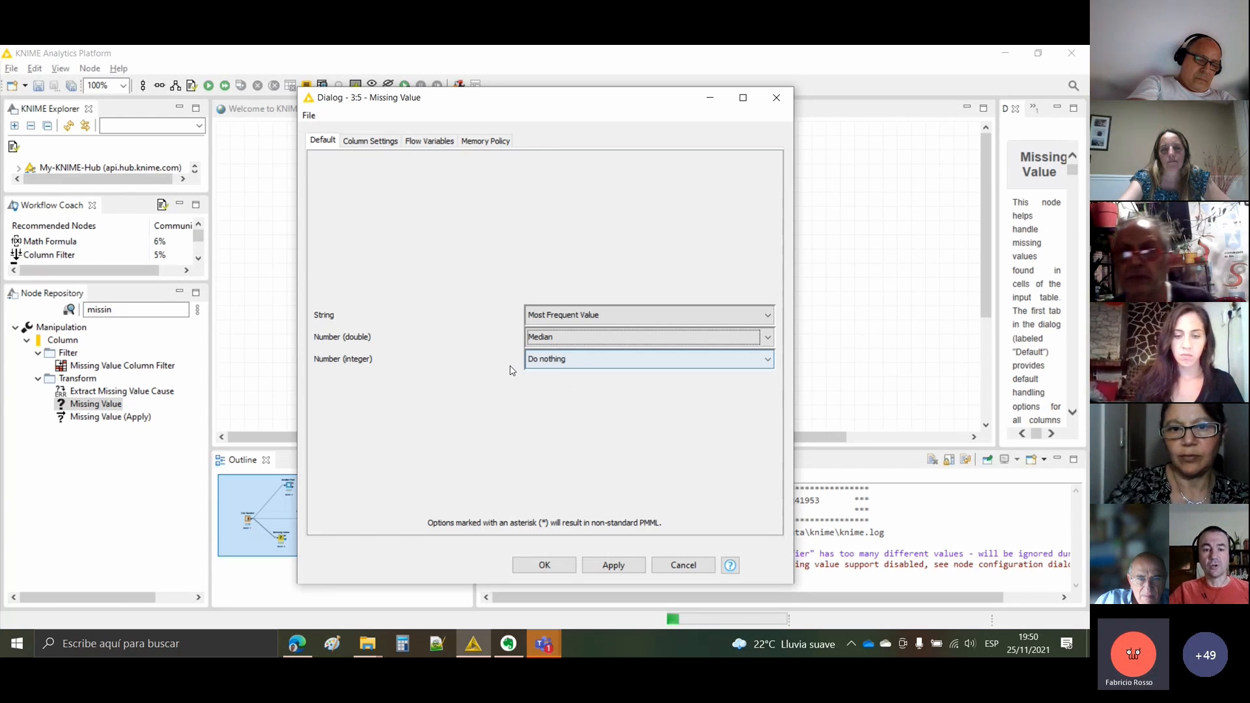
{"action": "left_click", "coordinate": [564, 363]}
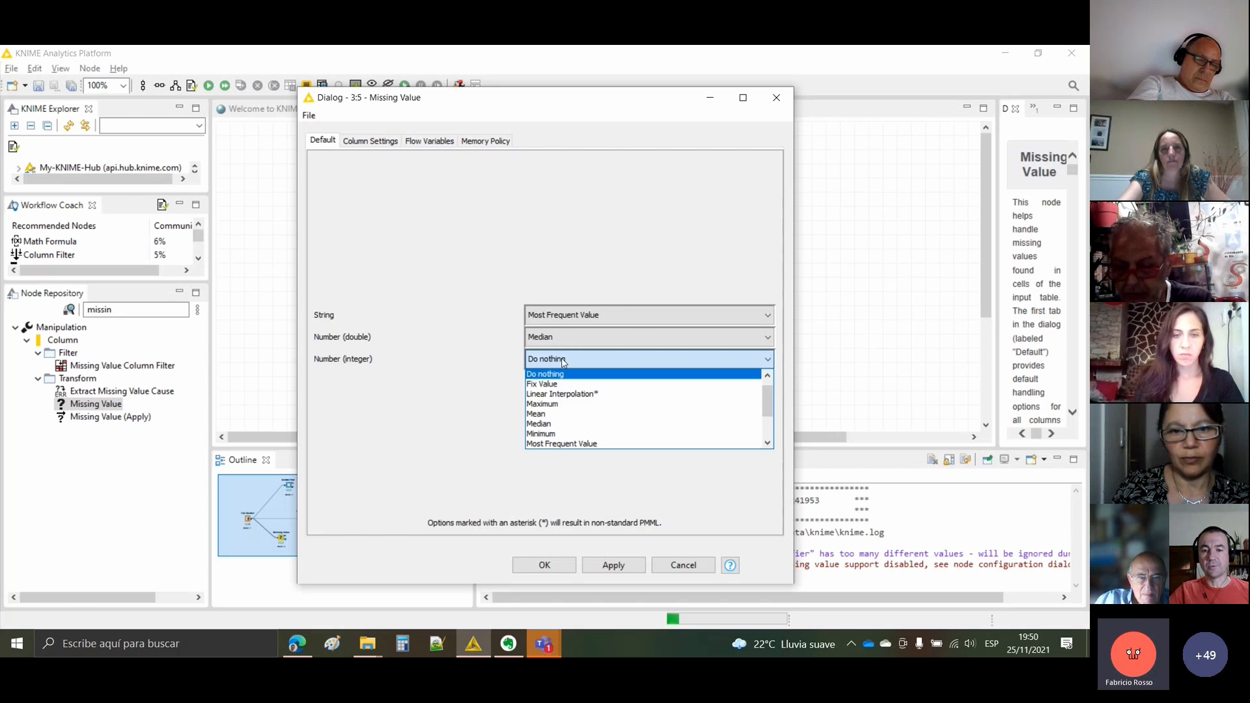
{"action": "left_click", "coordinate": [555, 420]}
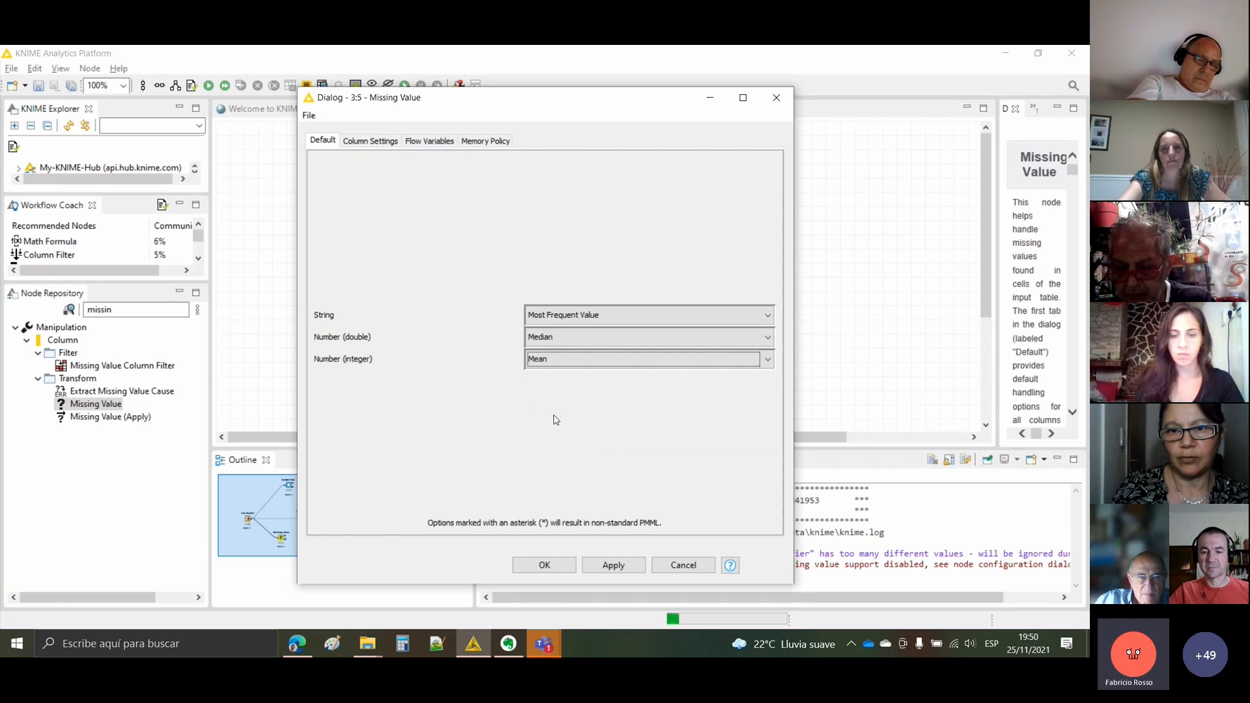
{"action": "left_click", "coordinate": [544, 565]}
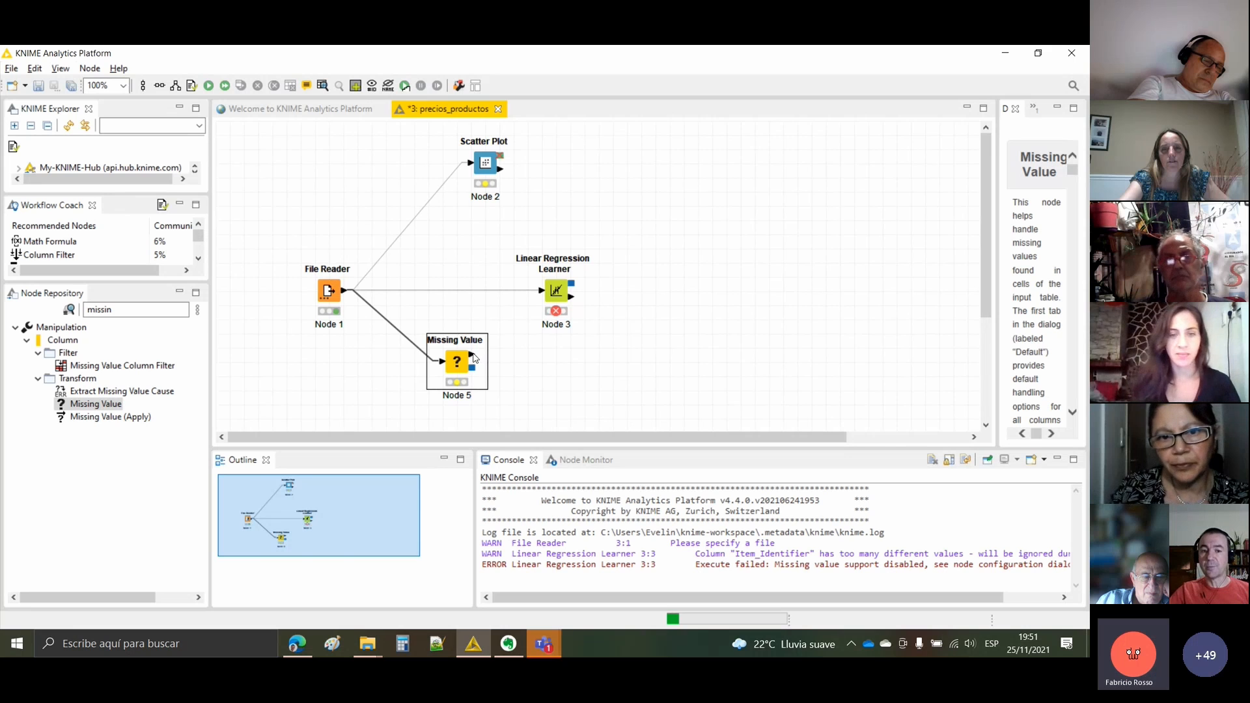
- Feed the Missing Value output table into the Linear Regression Learner and align the Missing Value node between File Reader and learner
{"action": "left_click_drag", "start_coordinate": [472, 355], "coordinate": [540, 294]}
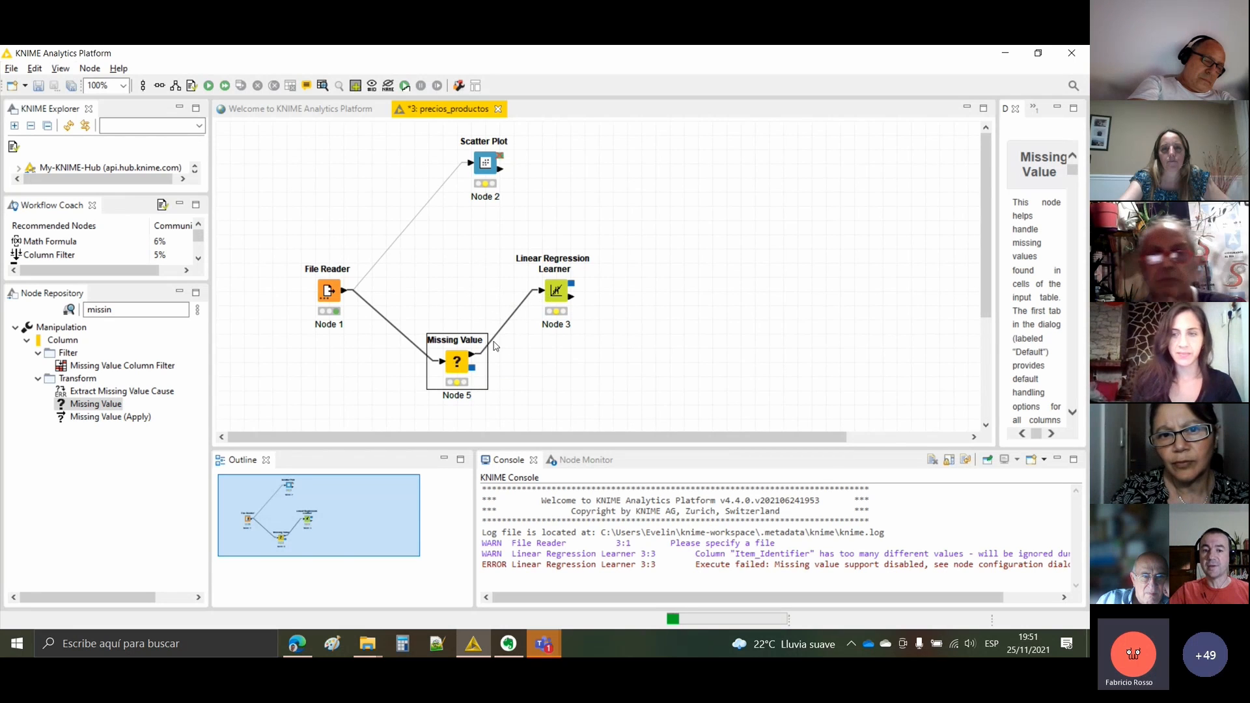
{"action": "left_click_drag", "start_coordinate": [464, 360], "coordinate": [459, 301]}
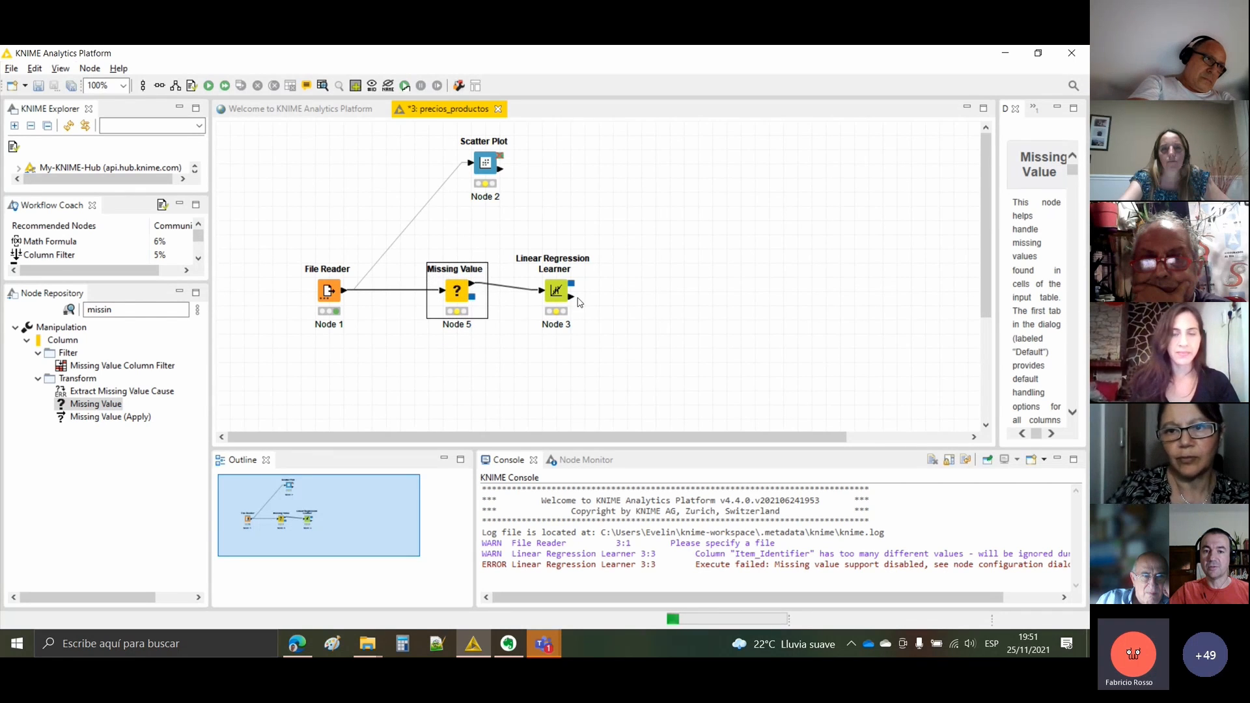
{"action": "left_click", "coordinate": [559, 290]}
{"action": "left_click_drag", "start_coordinate": [560, 287], "coordinate": [558, 299]}
{"action": "left_click", "coordinate": [639, 327]}
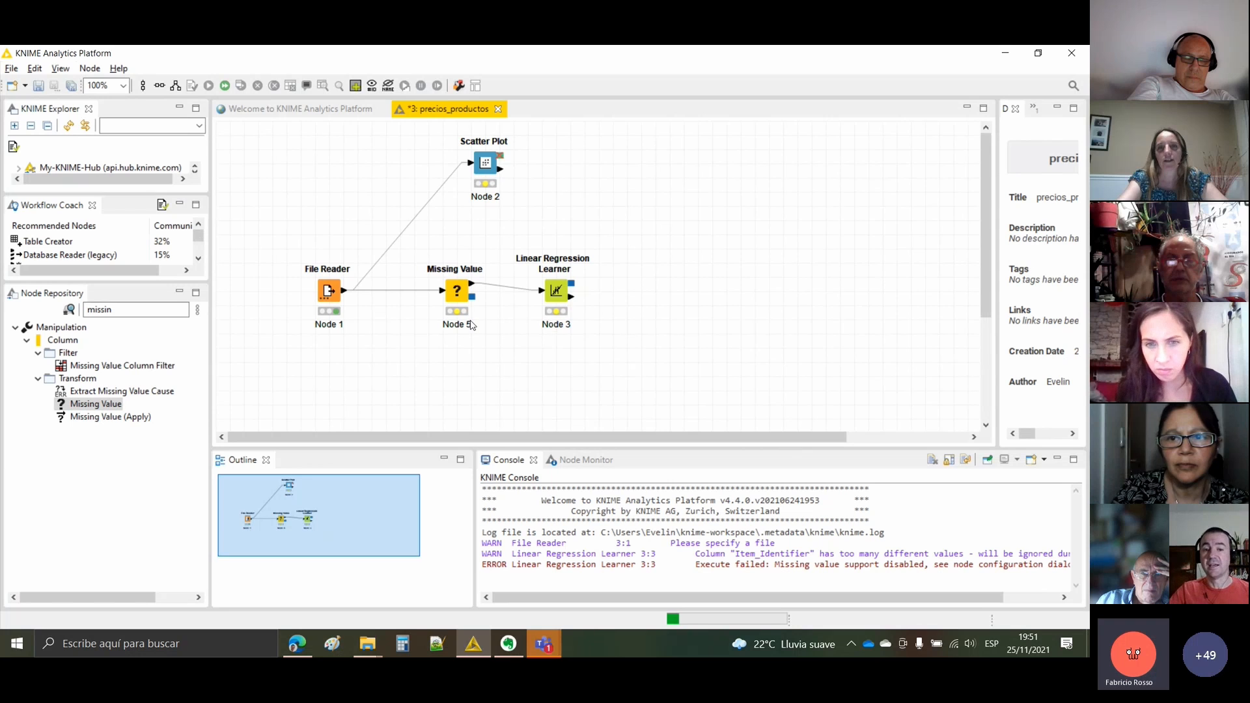
- Review the Missing Value node's default, column, flow variable and memory policy settings, leaving them without changes
{"action": "right_click", "coordinate": [461, 285]}
{"action": "left_click", "coordinate": [502, 287]}
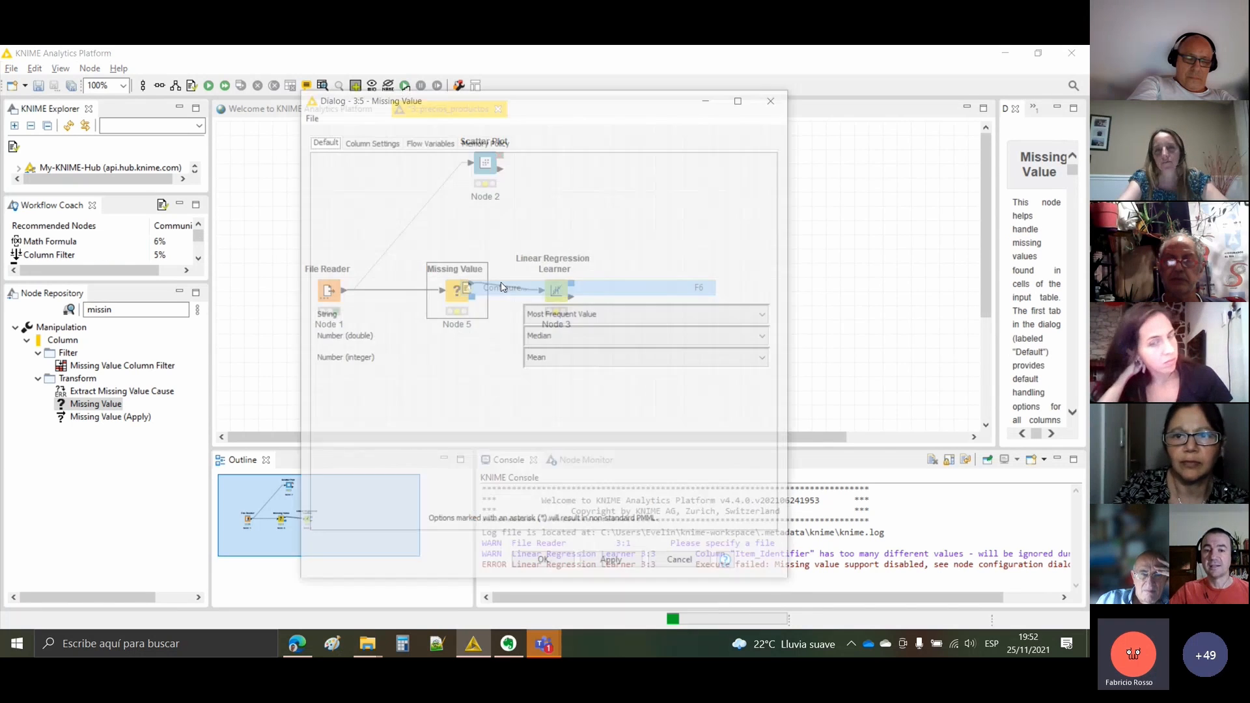
{"action": "left_click", "coordinate": [375, 142]}
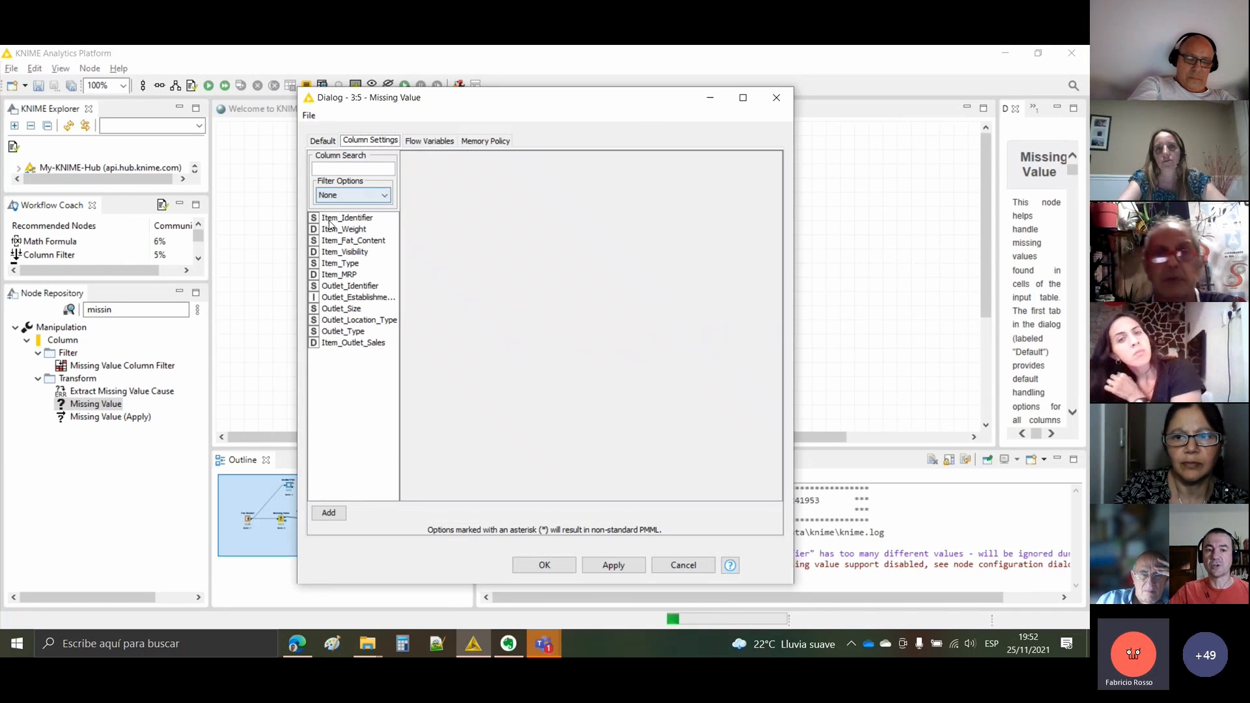
{"action": "left_click", "coordinate": [321, 143]}
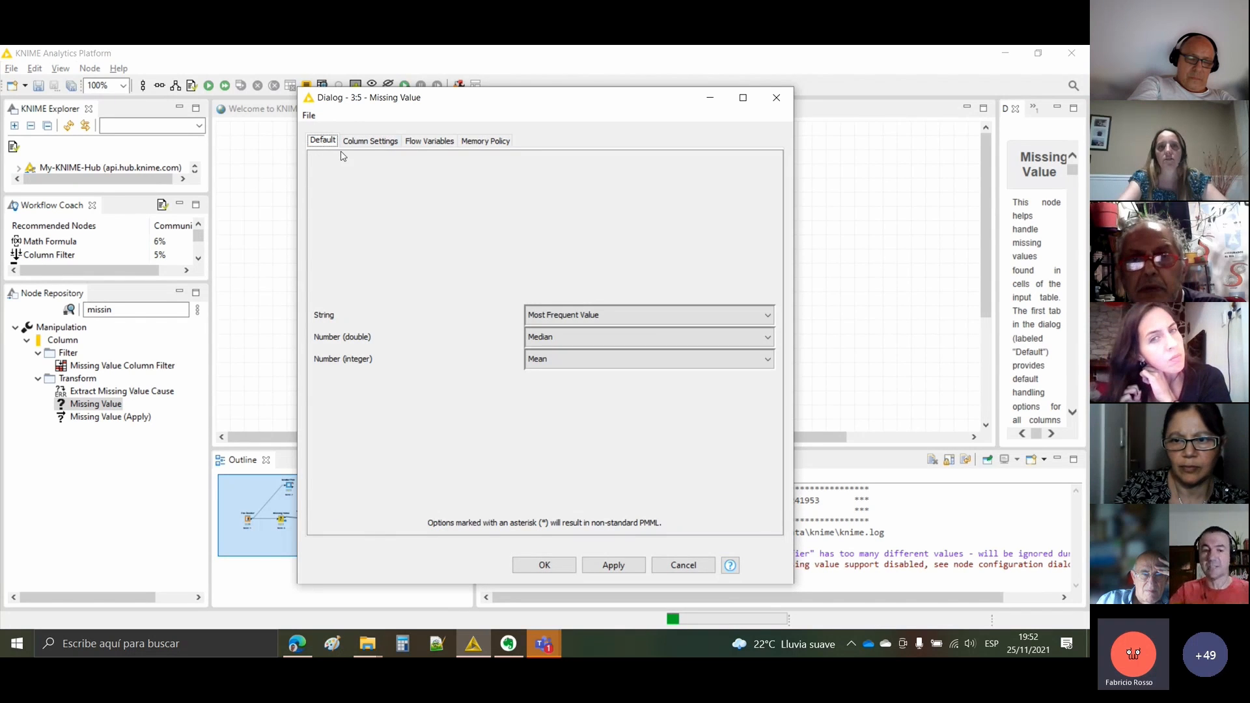
{"action": "left_click", "coordinate": [364, 141]}
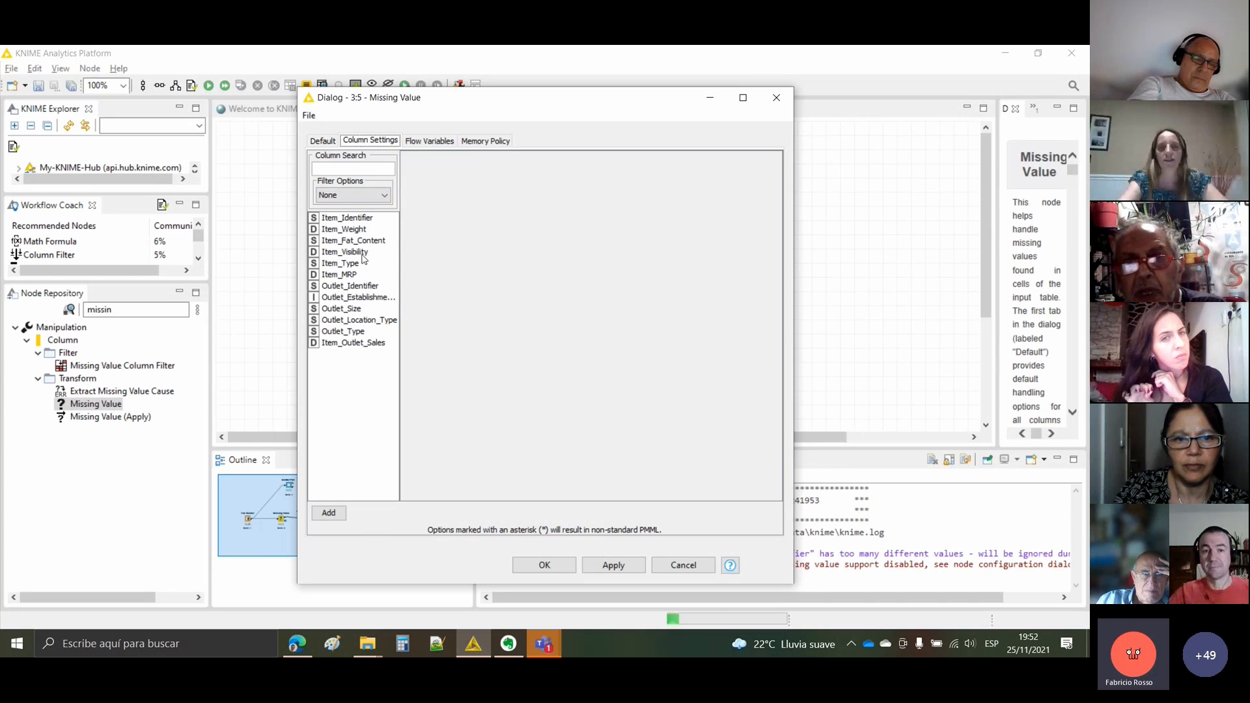
{"action": "left_click", "coordinate": [430, 142]}
{"action": "left_click", "coordinate": [486, 141]}
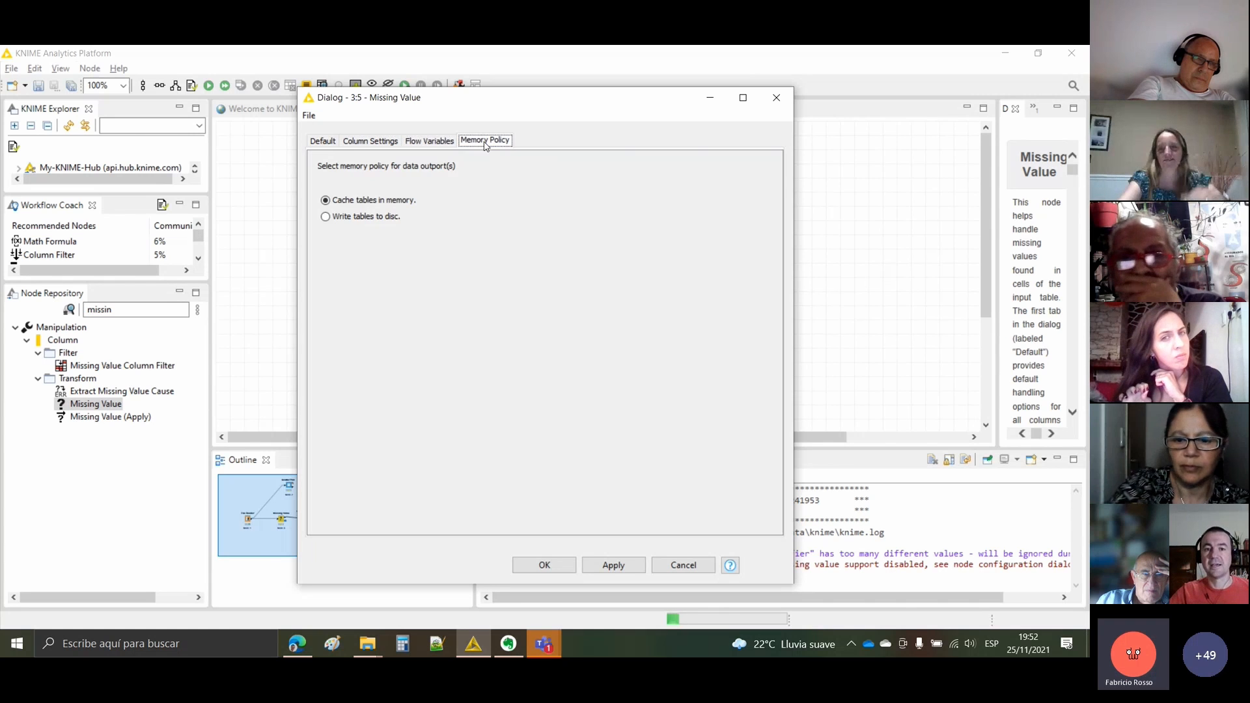
{"action": "left_click", "coordinate": [333, 146]}
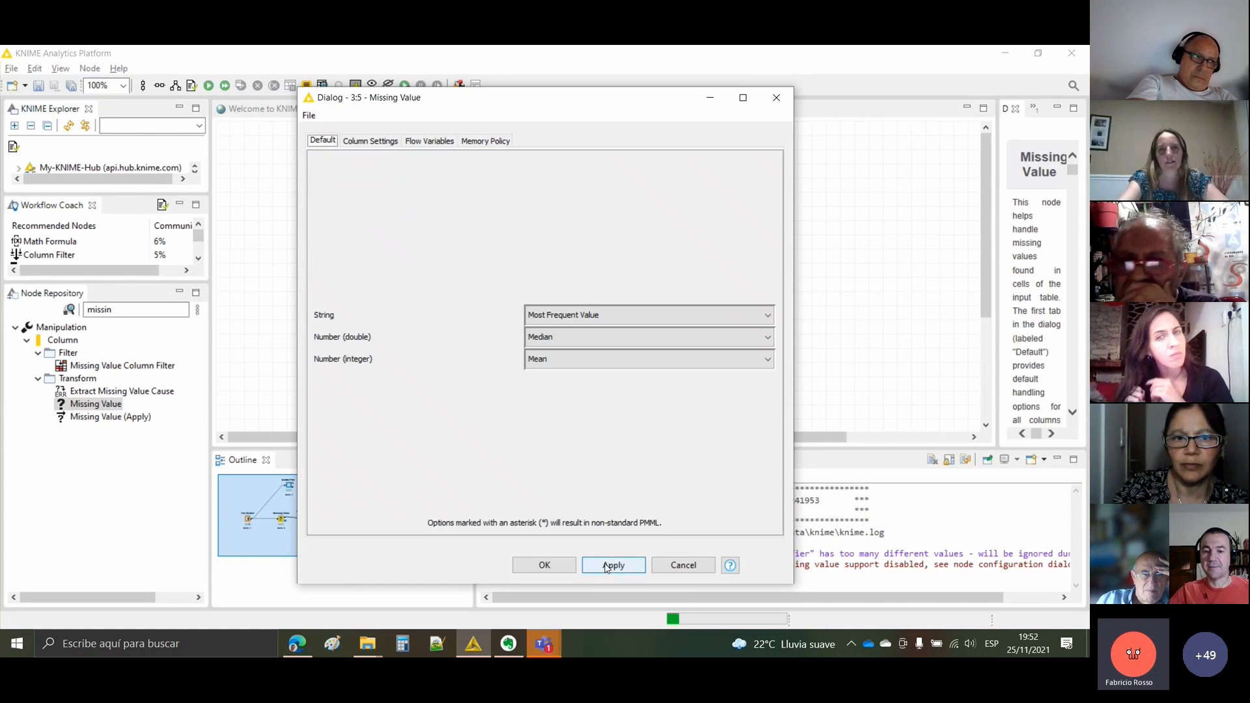
{"action": "left_click", "coordinate": [684, 566]}
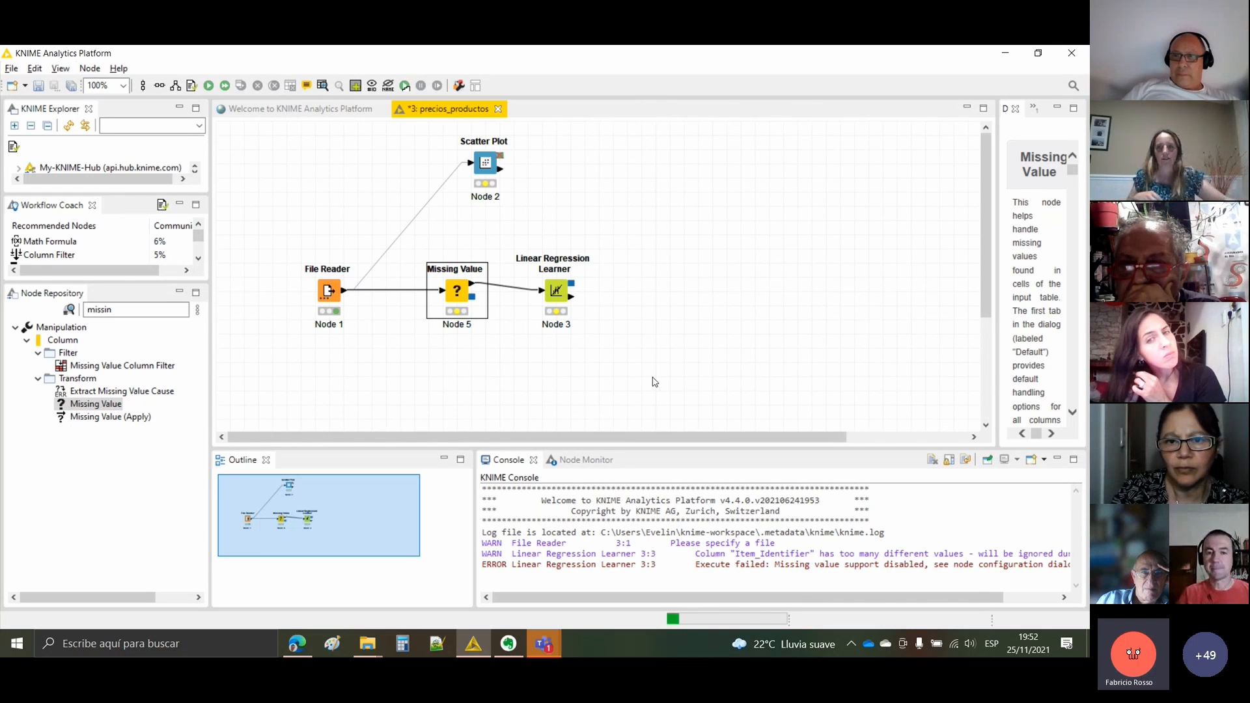
- Delete the connection between Missing Value and Linear Regression Learner, and reconnect the Missing Value output table to the learner's input
{"action": "left_click", "coordinate": [346, 295]}
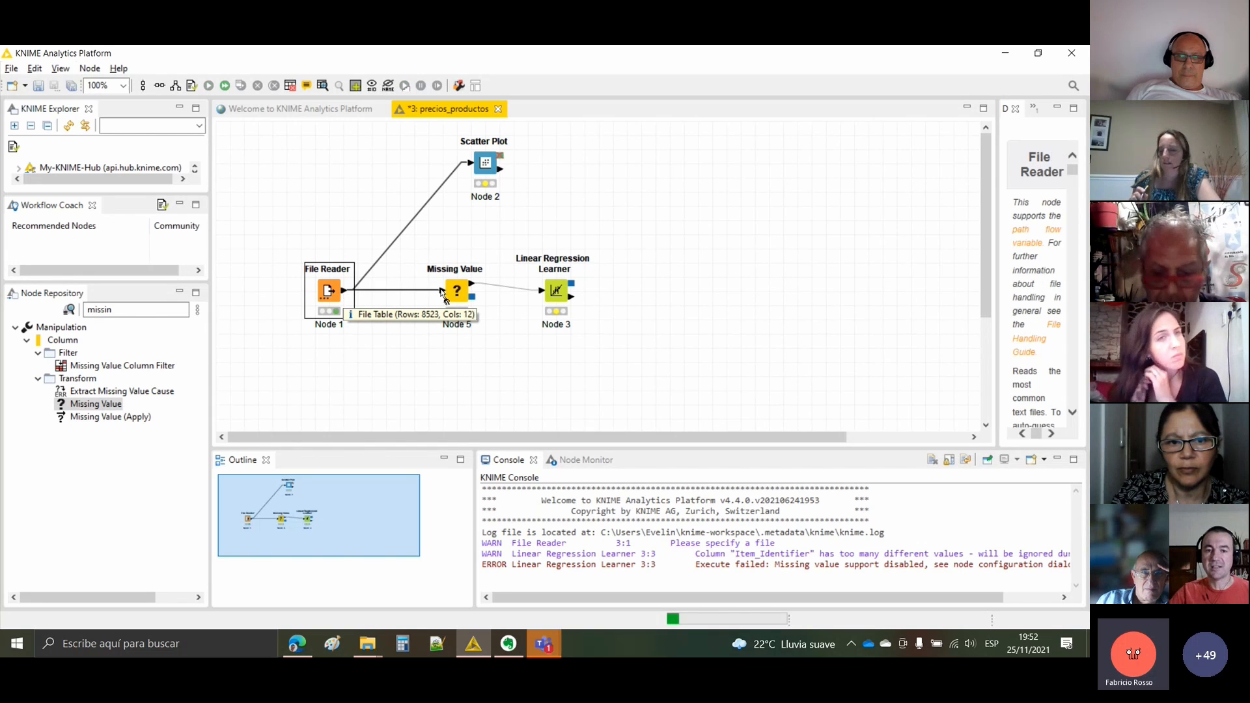
{"action": "right_click", "coordinate": [504, 287]}
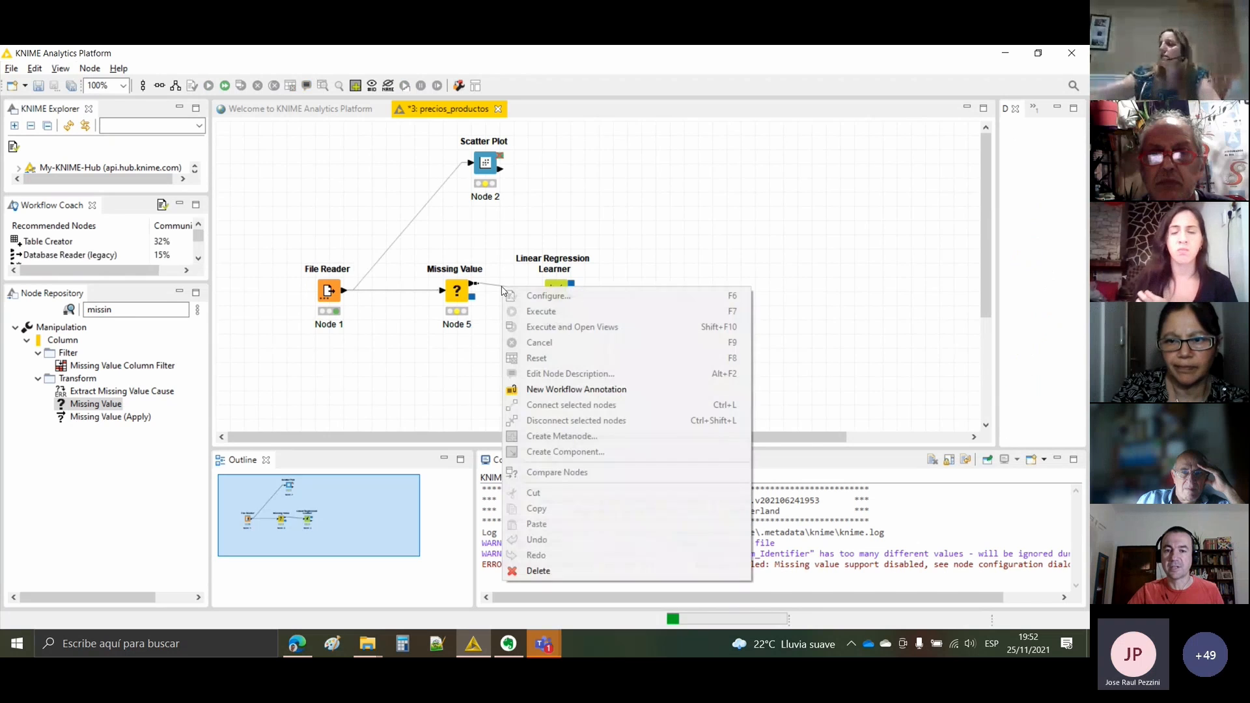
{"action": "left_click", "coordinate": [538, 571]}
{"action": "left_click", "coordinate": [615, 360]}
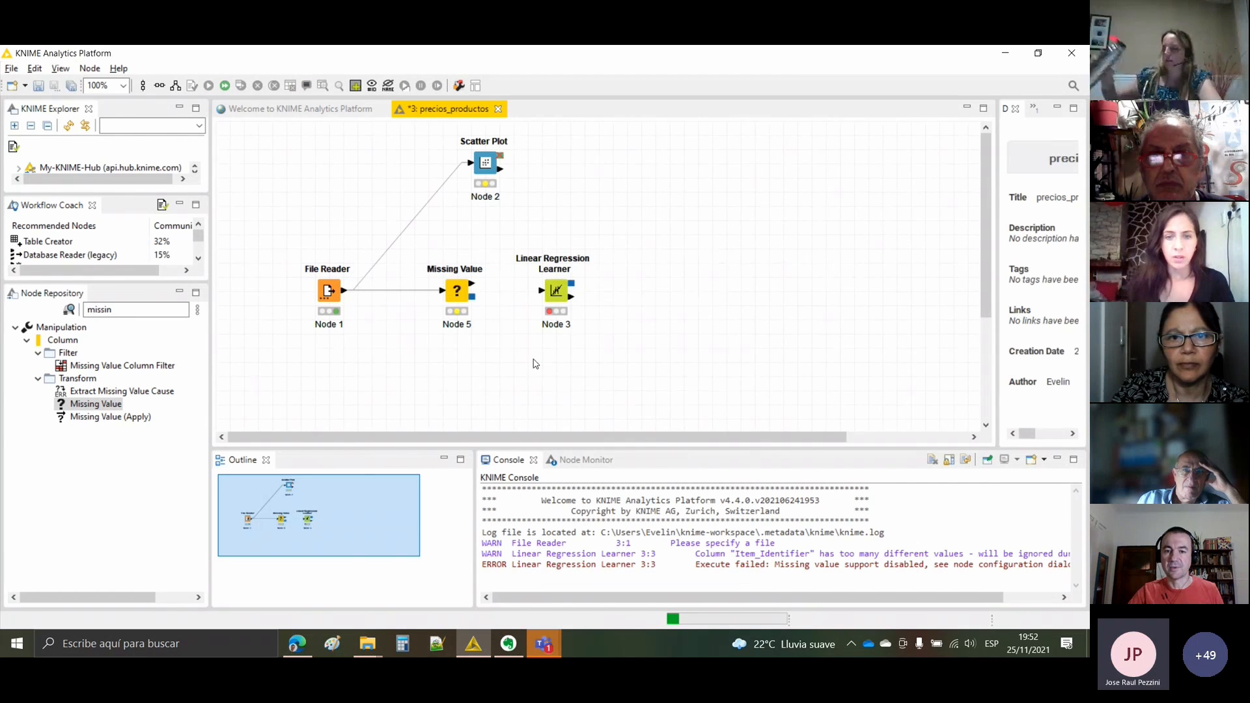
{"action": "left_click", "coordinate": [474, 285]}
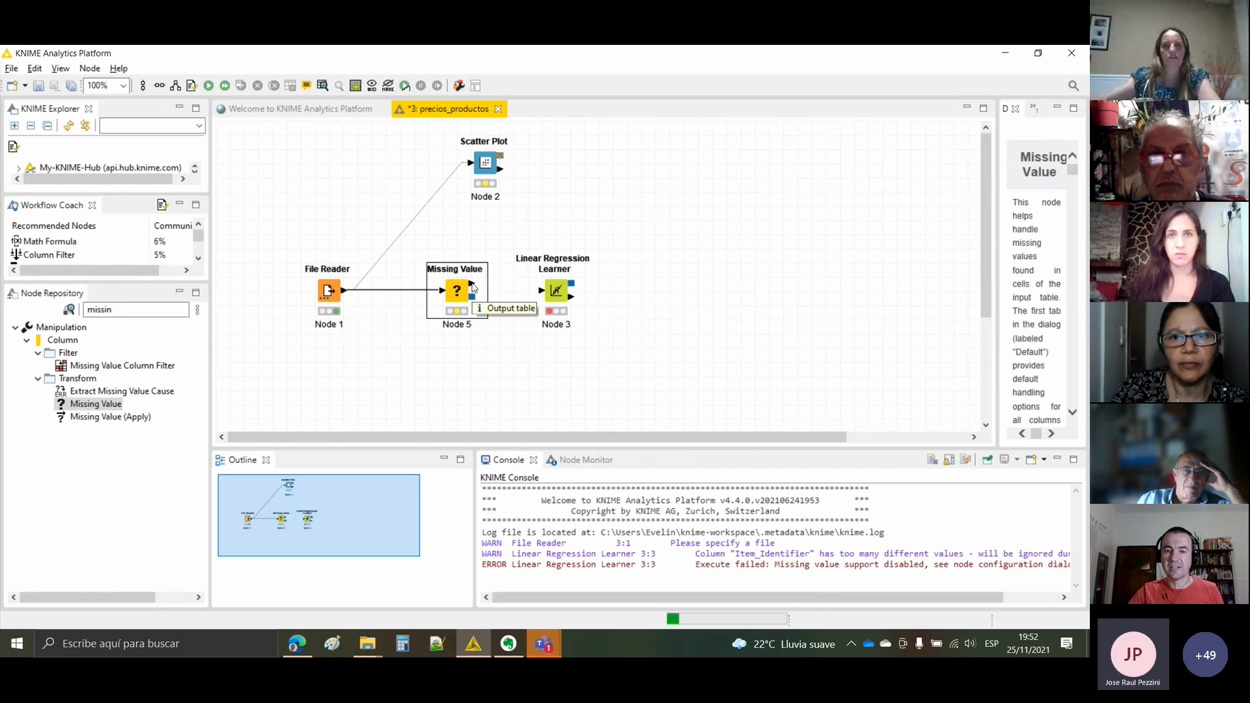
{"action": "left_click_drag", "start_coordinate": [476, 287], "coordinate": [540, 297]}
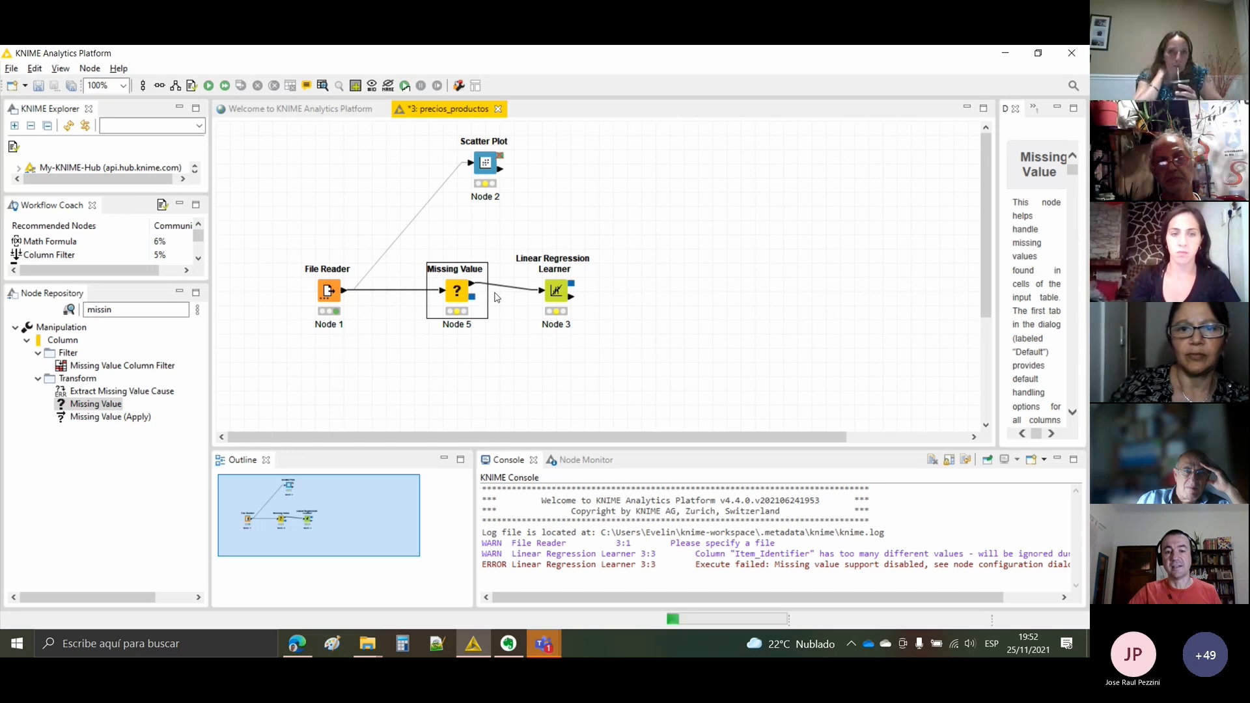
- Execute the Missing Value node and check the Linear Regression Learner's target and included columns
{"action": "right_click", "coordinate": [455, 292]}
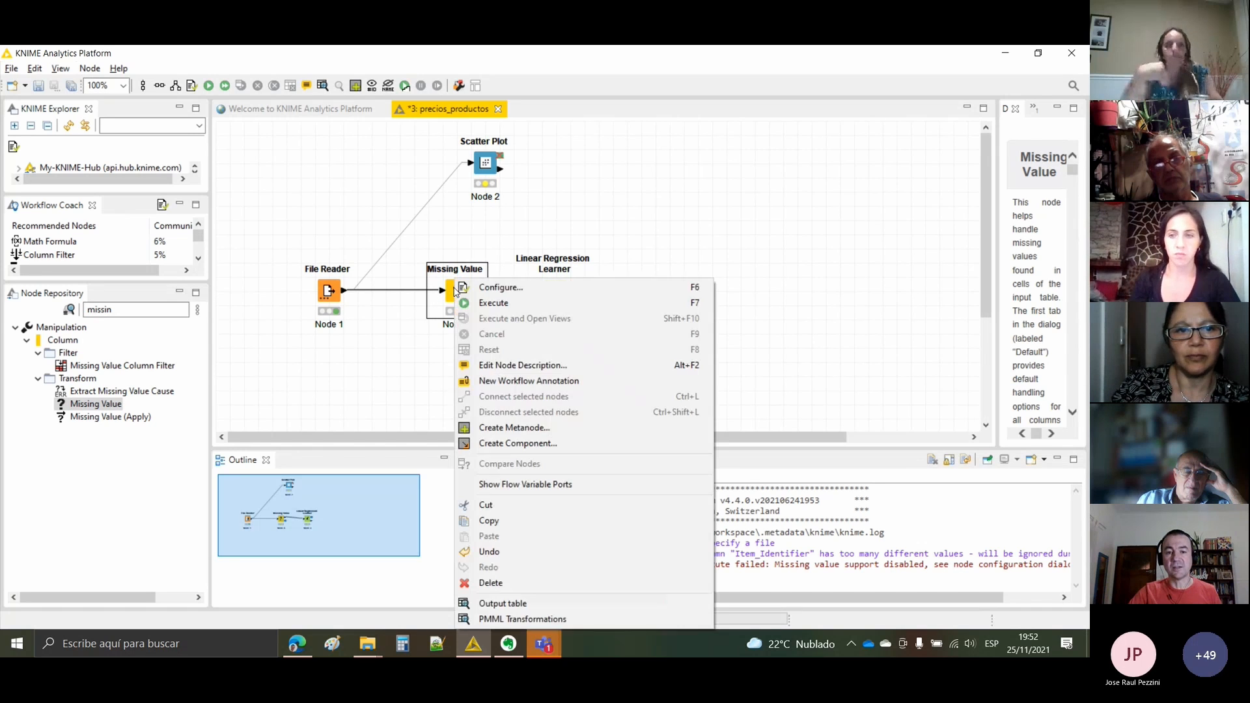
{"action": "left_click", "coordinate": [489, 301]}
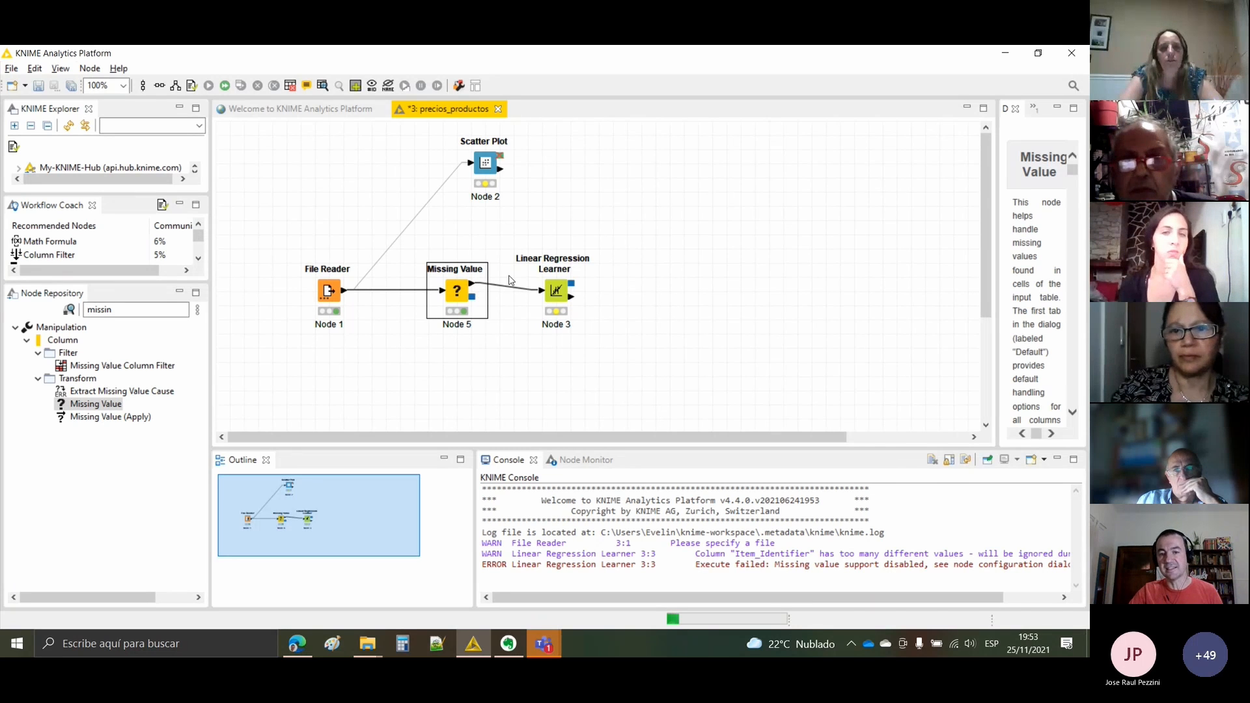
{"action": "left_click", "coordinate": [557, 292]}
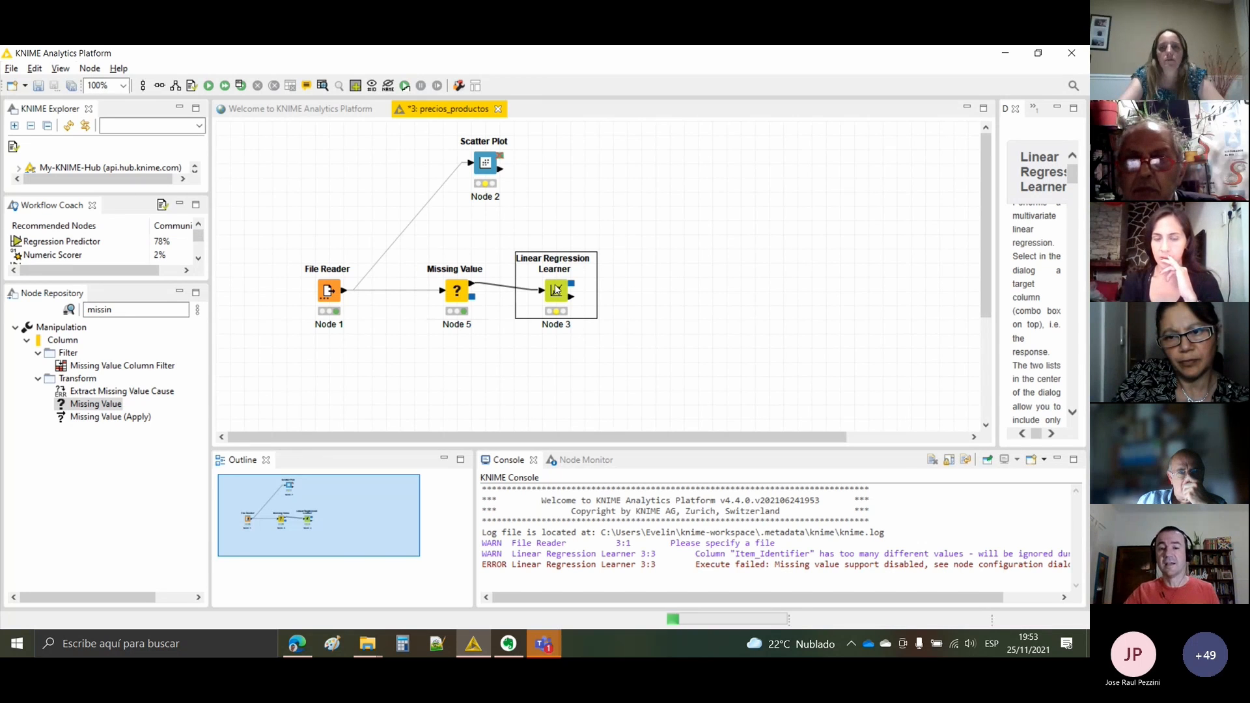
{"action": "right_click", "coordinate": [556, 289]}
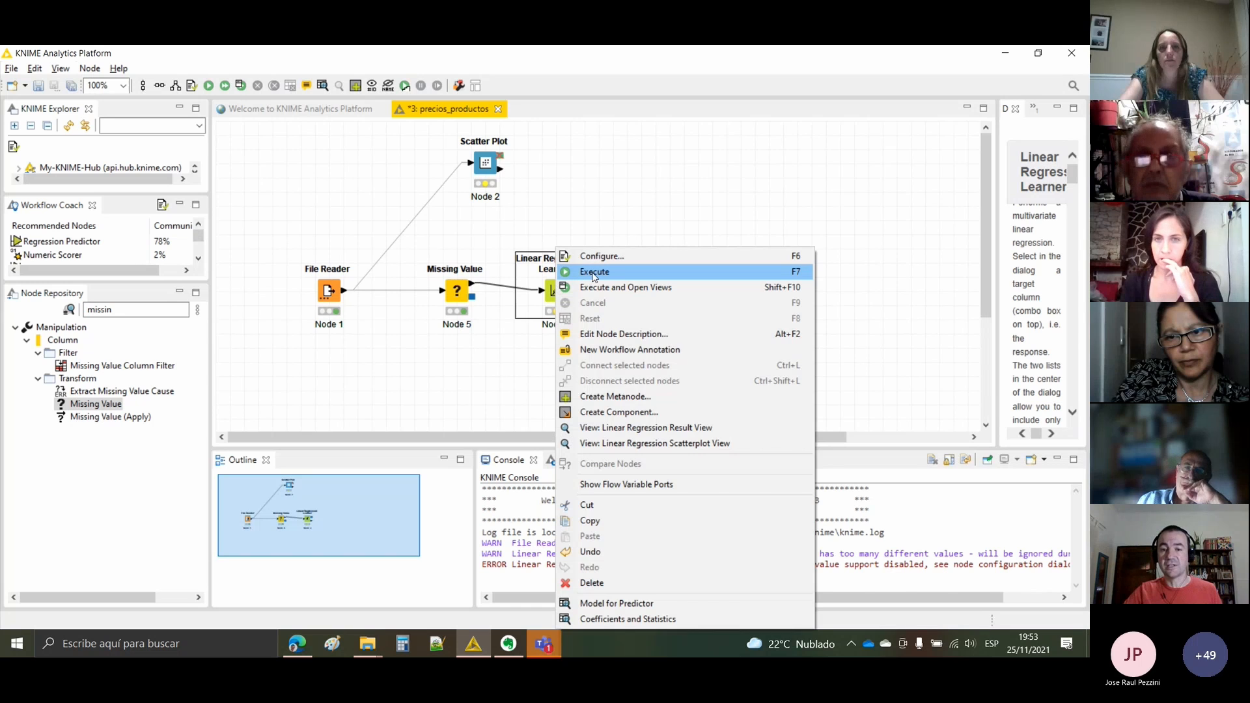
{"action": "left_click", "coordinate": [529, 283]}
{"action": "right_click", "coordinate": [533, 280]}
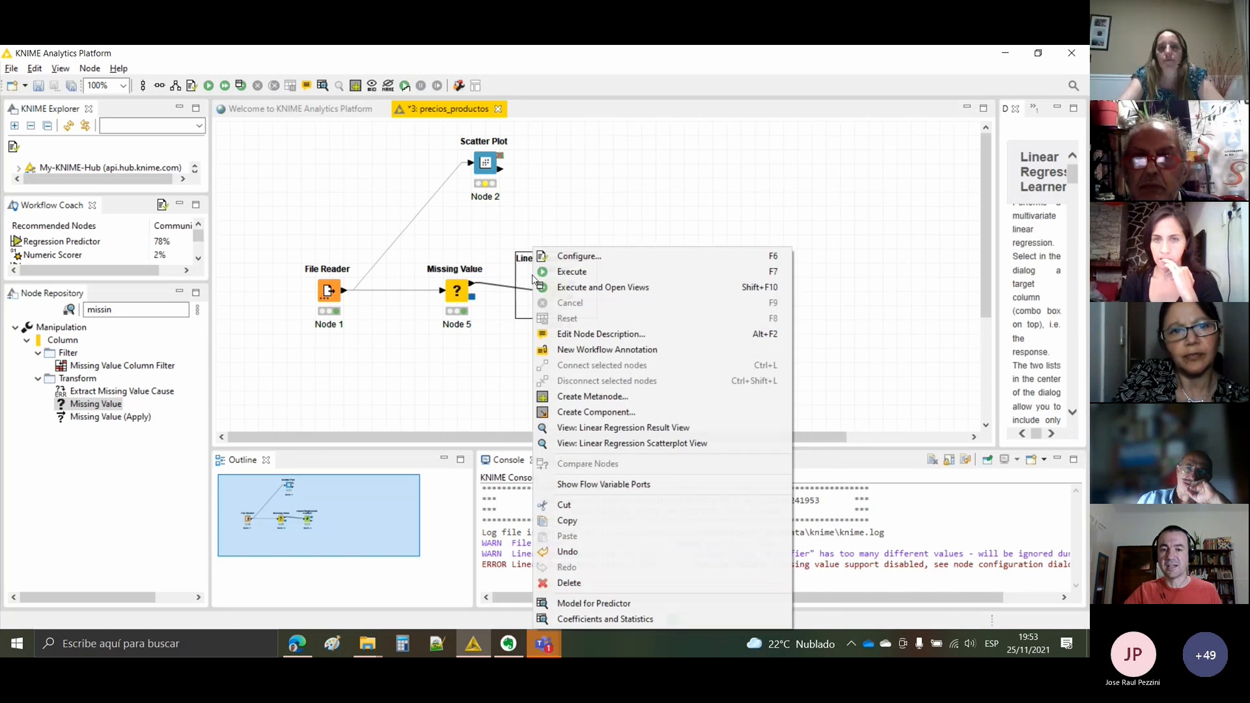
{"action": "left_click", "coordinate": [576, 256]}
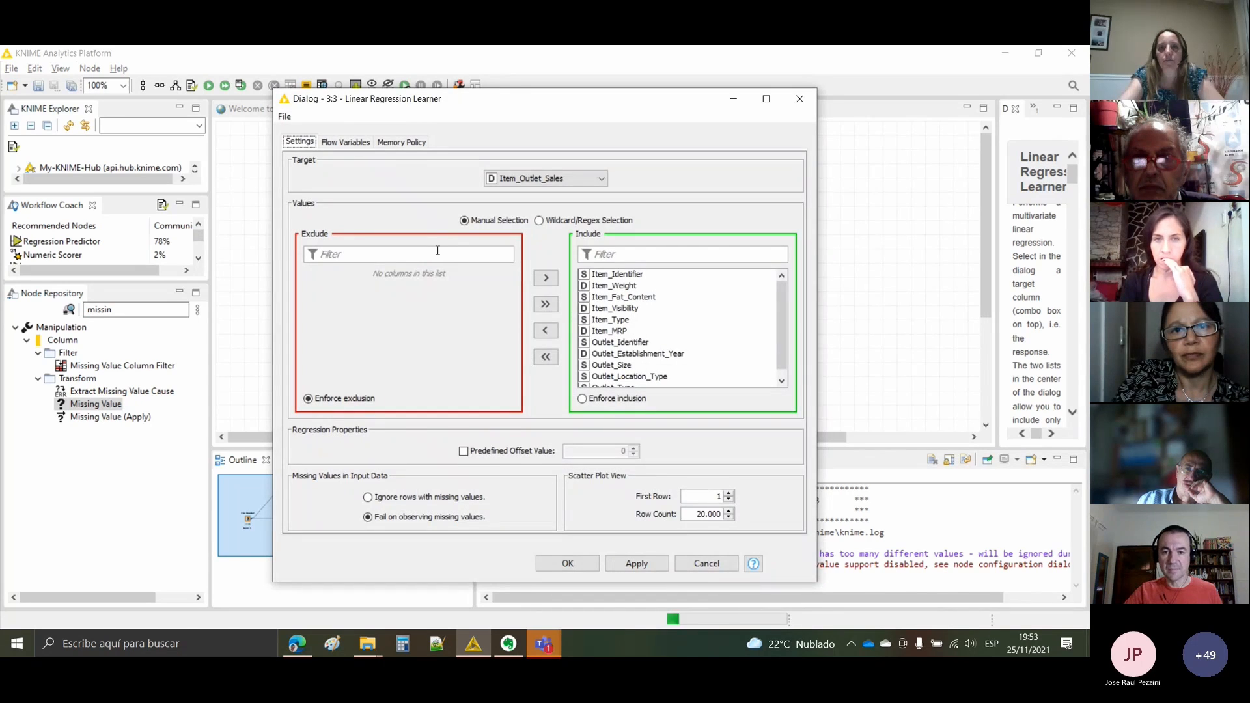
{"action": "left_click", "coordinate": [568, 563]}
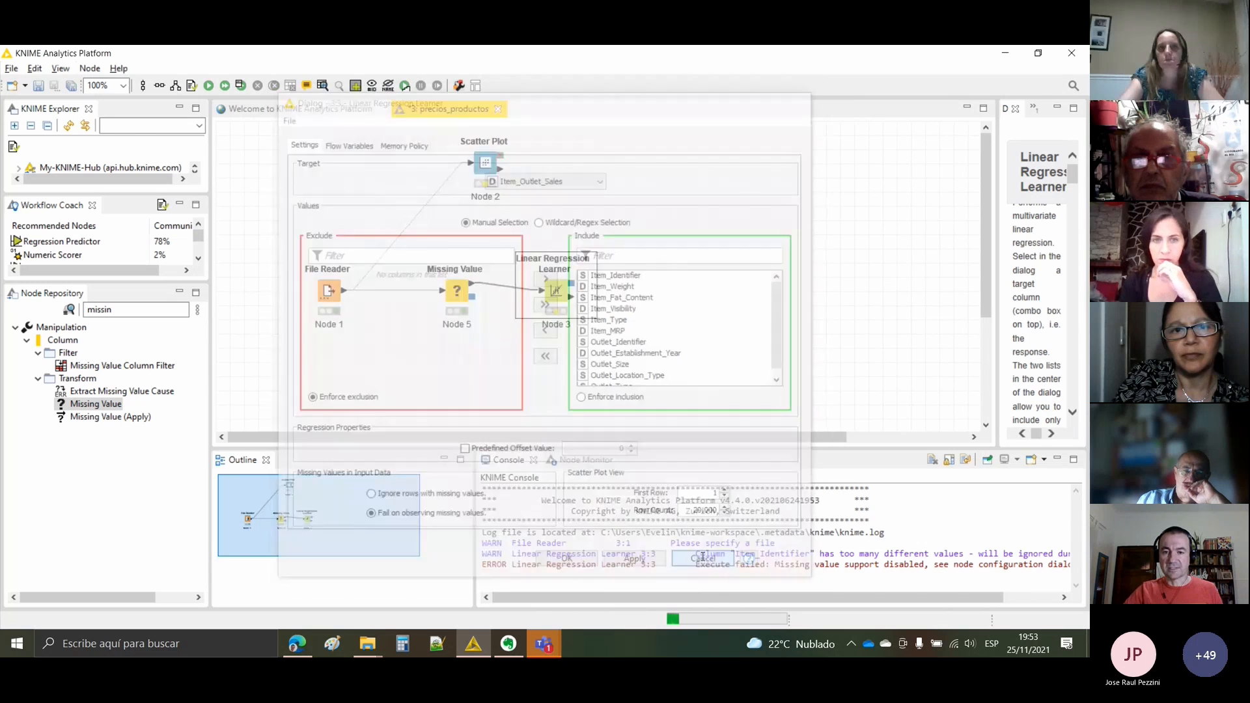
- Execute the Linear Regression Learner on the table with filled missing values
{"action": "right_click", "coordinate": [566, 250]}
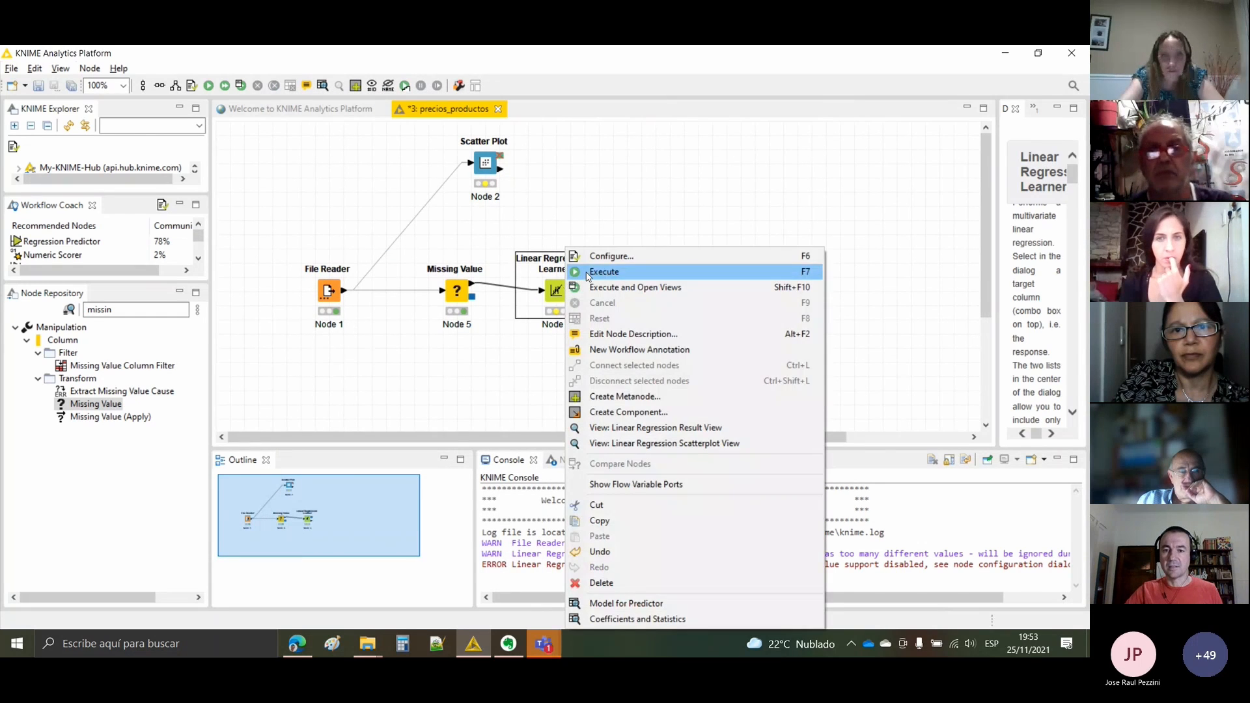
{"action": "left_click", "coordinate": [585, 273]}
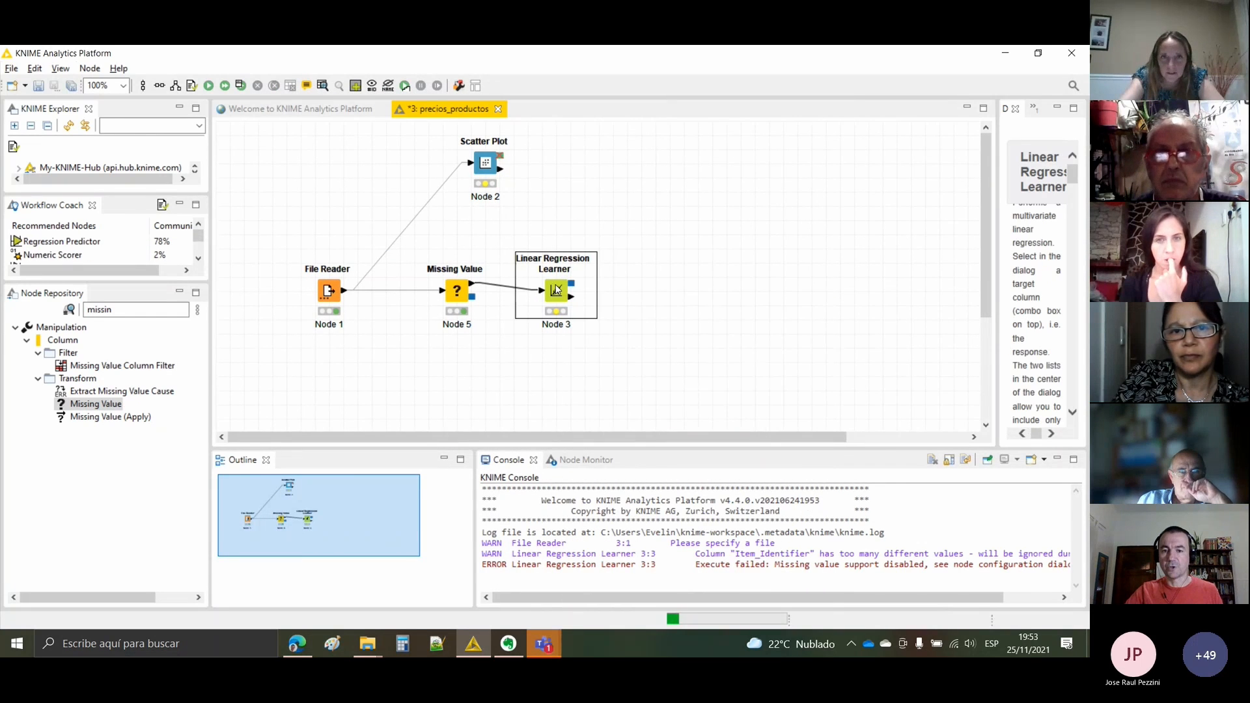
{"action": "right_click", "coordinate": [560, 269]}
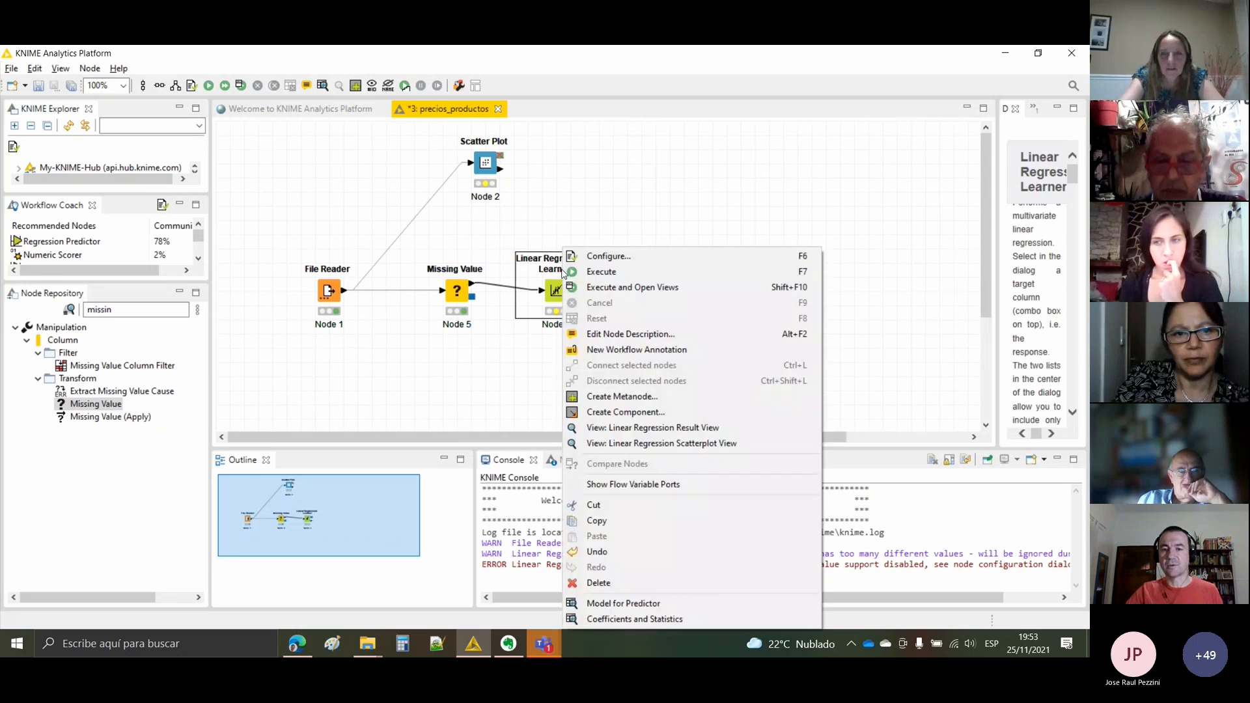
{"action": "left_click", "coordinate": [586, 273]}
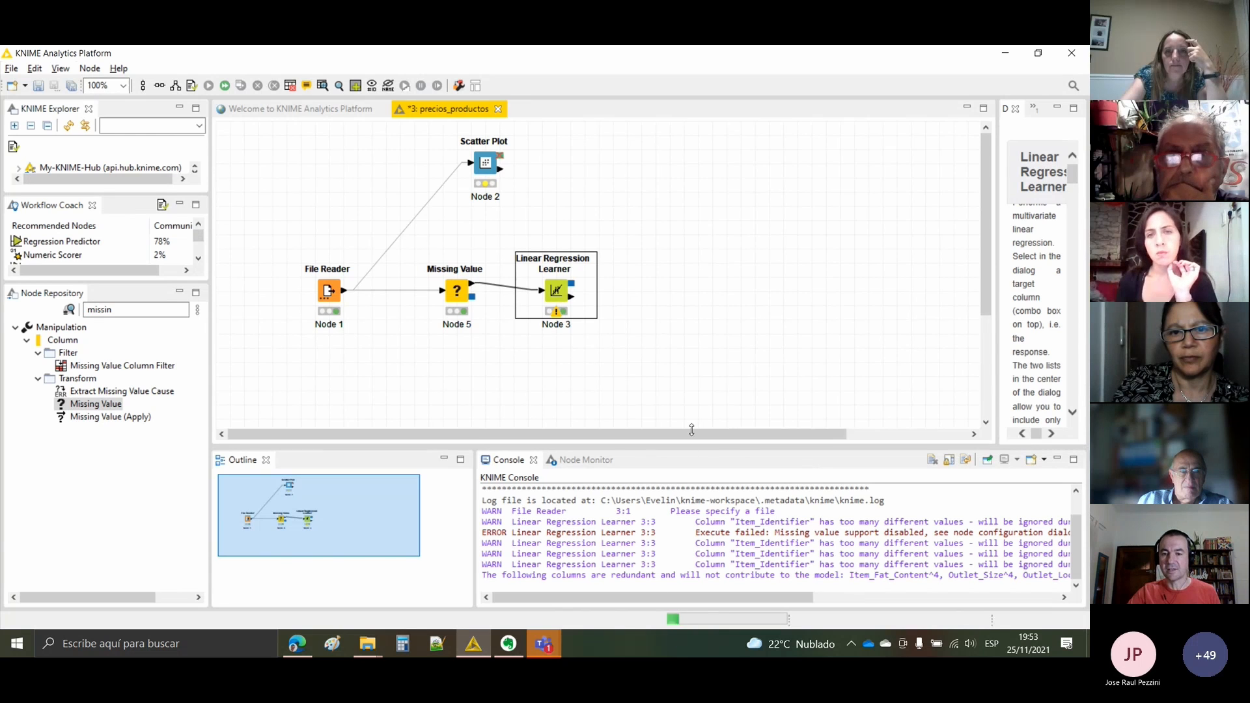
- Enlarge the console area and examine the learner's warnings about the Item_Identifier column
{"action": "left_click_drag", "start_coordinate": [691, 447], "coordinate": [690, 385]}
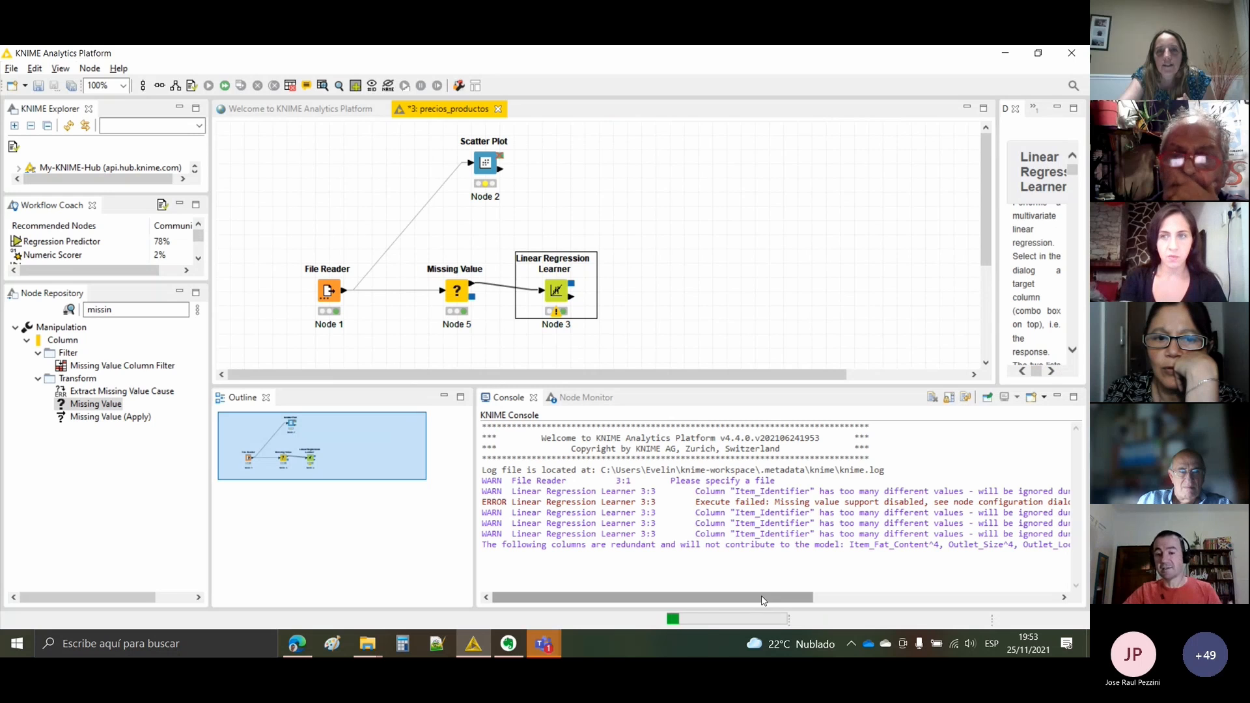
{"action": "left_click", "coordinate": [768, 599]}
{"action": "left_click_drag", "start_coordinate": [770, 600], "coordinate": [847, 600]}
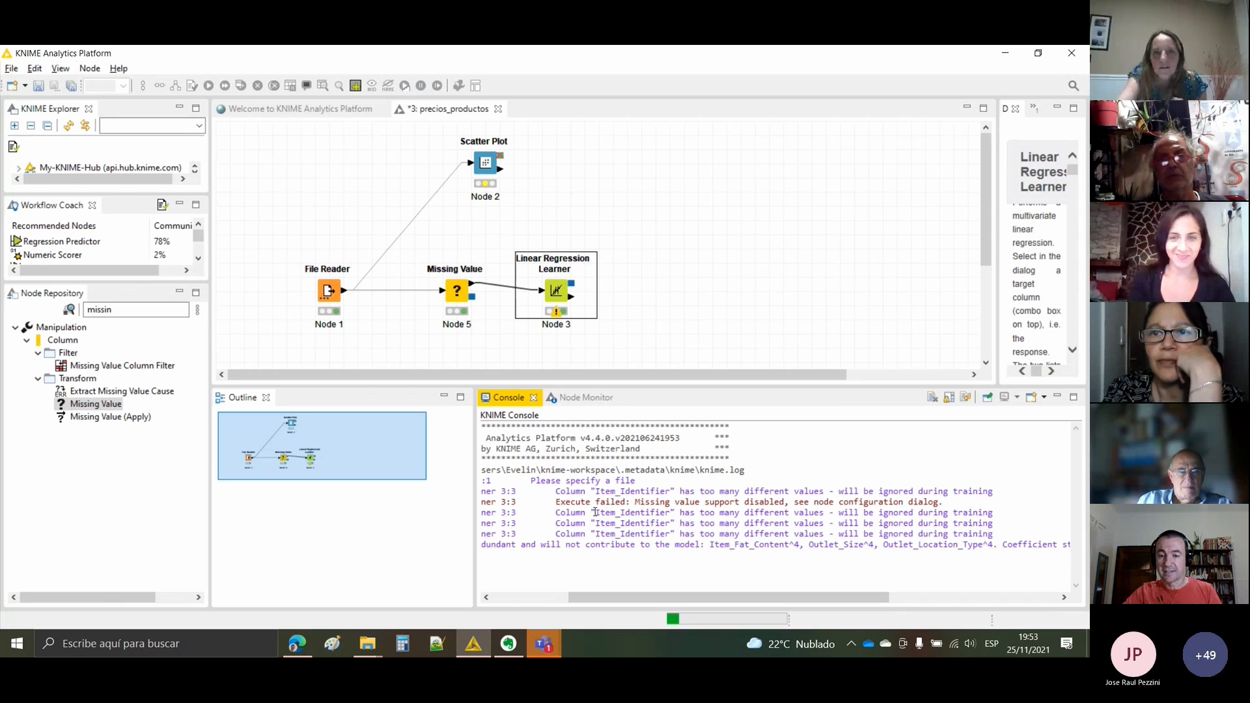
{"action": "left_click_drag", "start_coordinate": [595, 513], "coordinate": [651, 514]}
{"action": "left_click", "coordinate": [692, 523]}
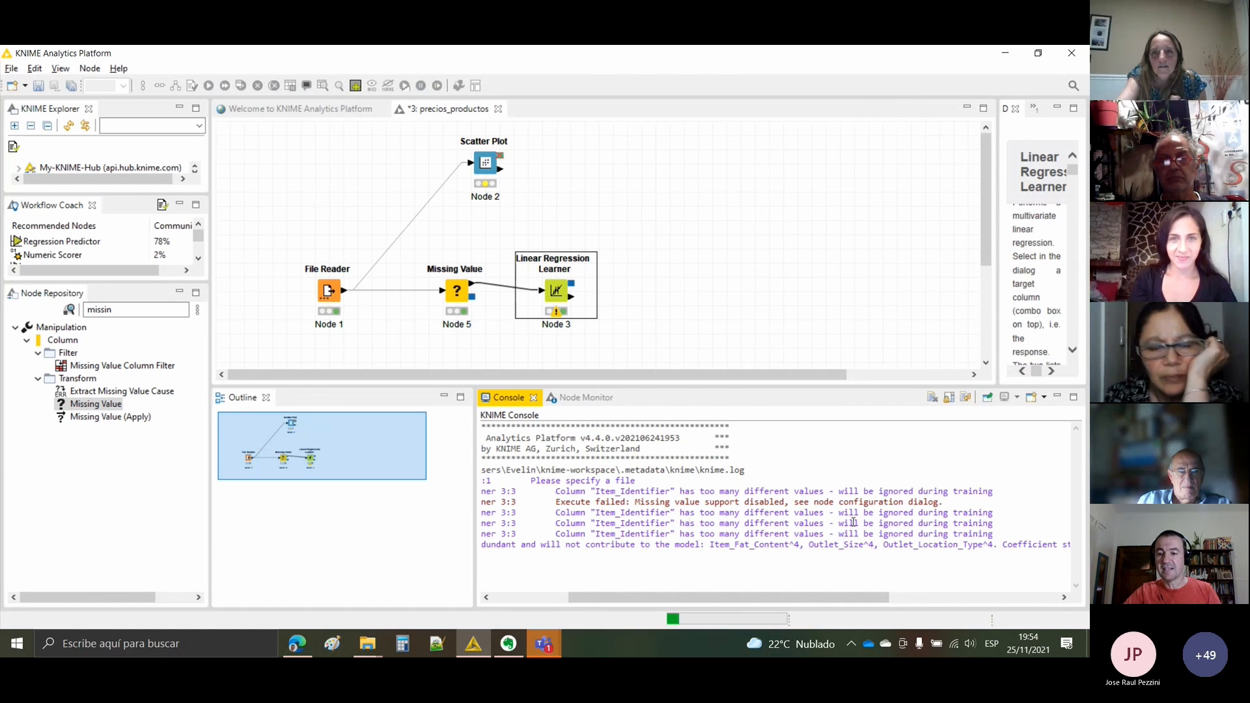
{"action": "left_click_drag", "start_coordinate": [854, 513], "coordinate": [951, 512]}
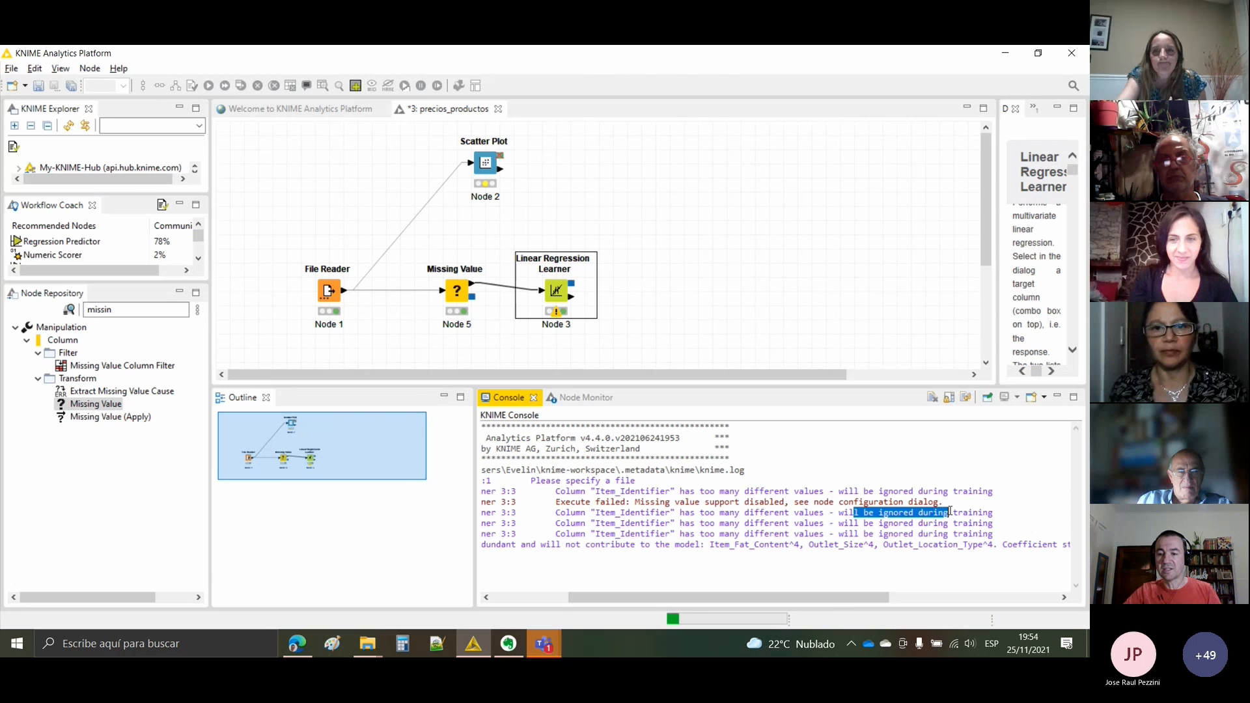
{"action": "double_click", "coordinate": [728, 533]}
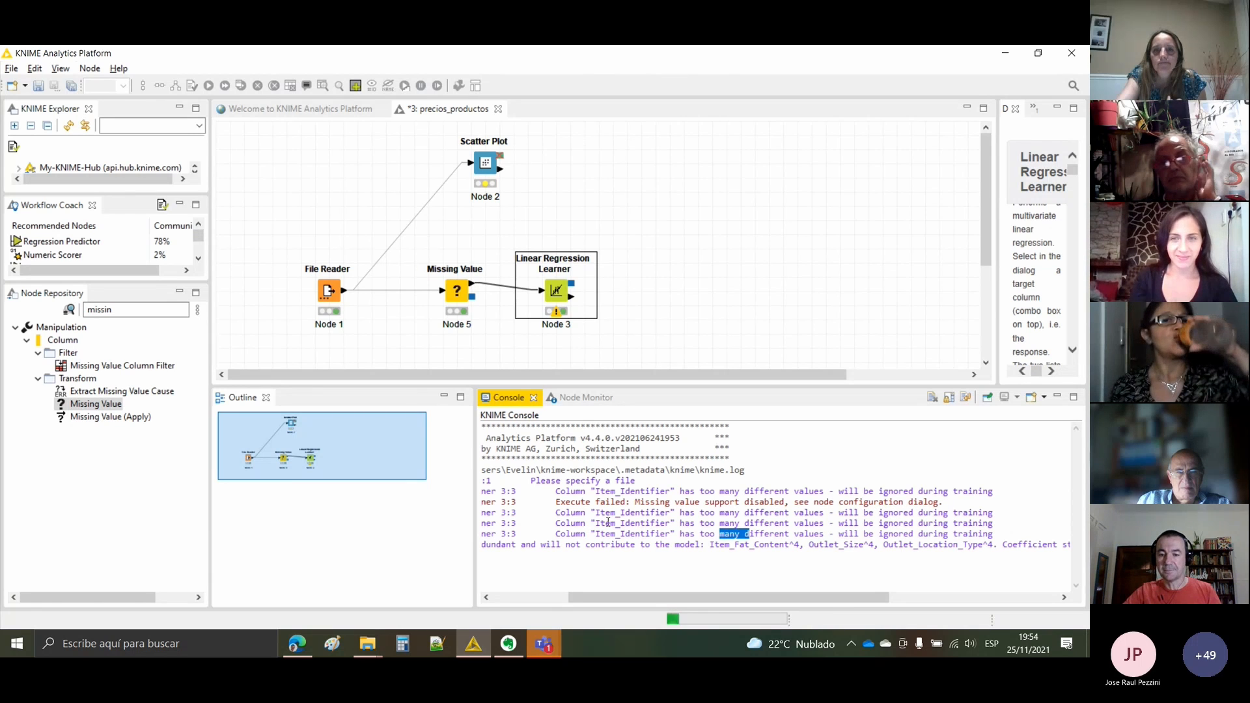
{"action": "left_click_drag", "start_coordinate": [608, 523], "coordinate": [642, 534]}
{"action": "left_click", "coordinate": [689, 533]}
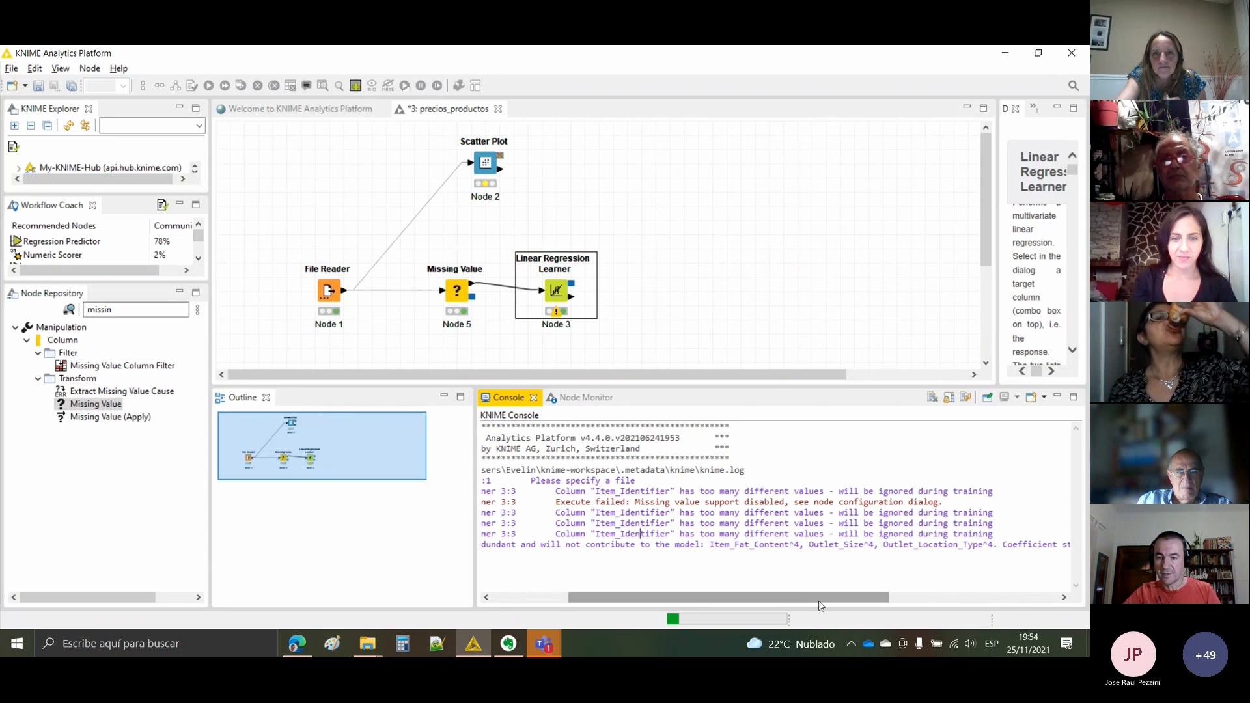
- Examine the console message about redundant columns in the regression model
{"action": "scroll", "coordinate": [641, 533], "scroll_direction": "left", "scroll_amount": 2}
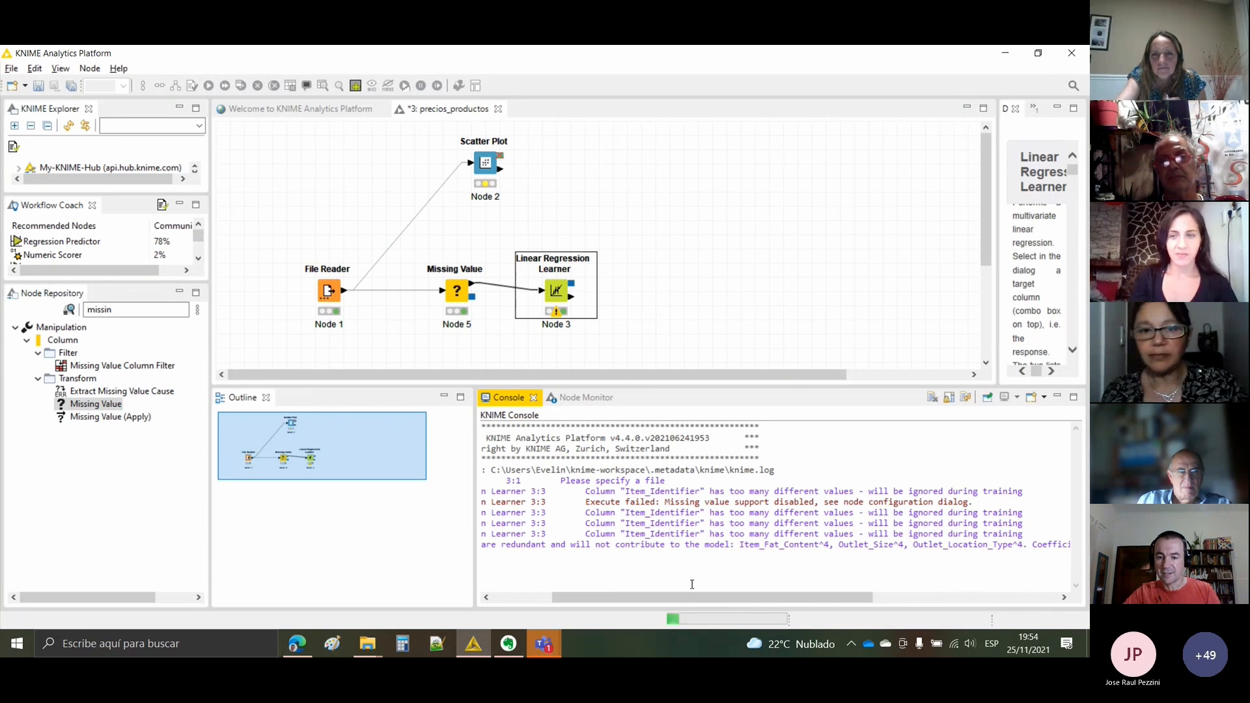
{"action": "left_click_drag", "start_coordinate": [692, 598], "coordinate": [633, 599]}
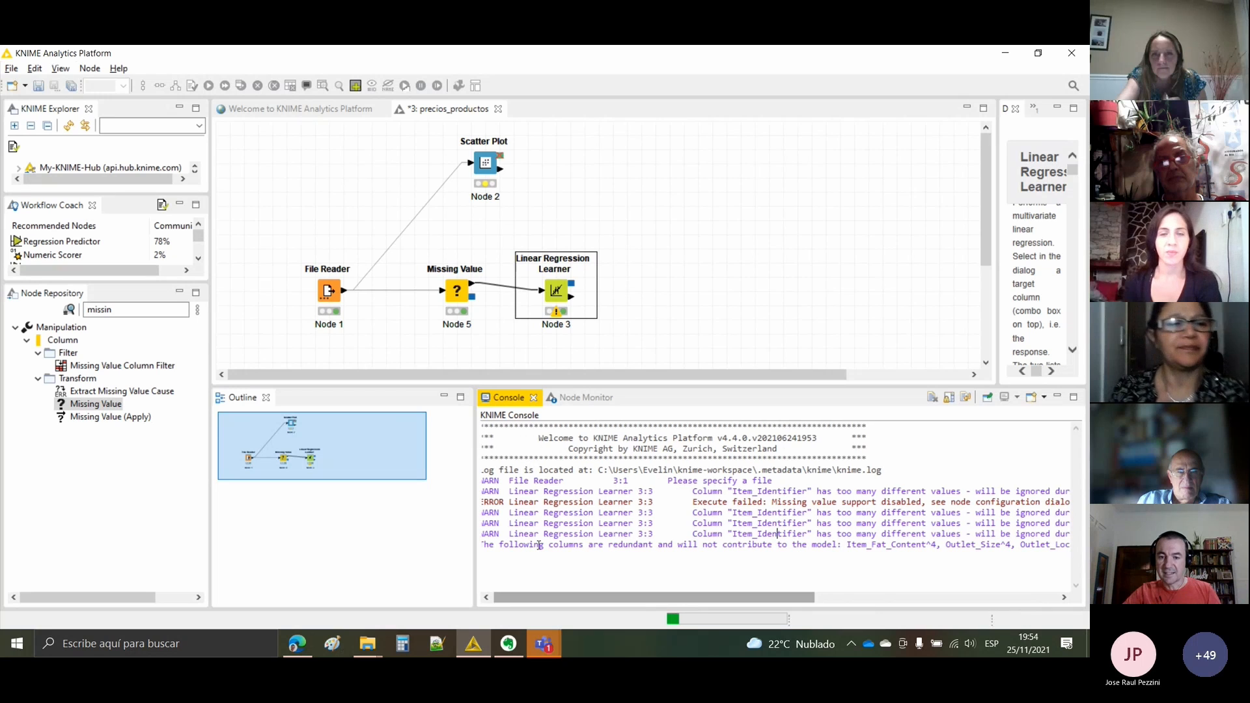
{"action": "left_click_drag", "start_coordinate": [553, 596], "coordinate": [551, 597]}
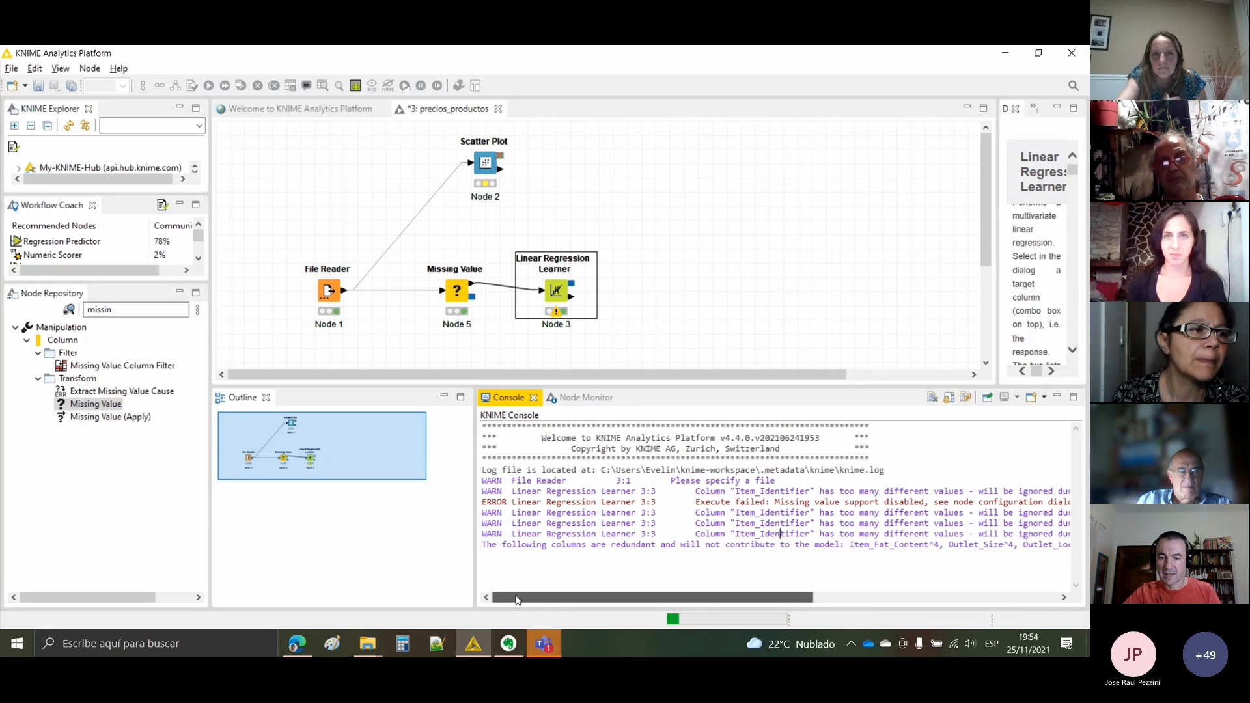
{"action": "left_click_drag", "start_coordinate": [483, 544], "coordinate": [562, 544]}
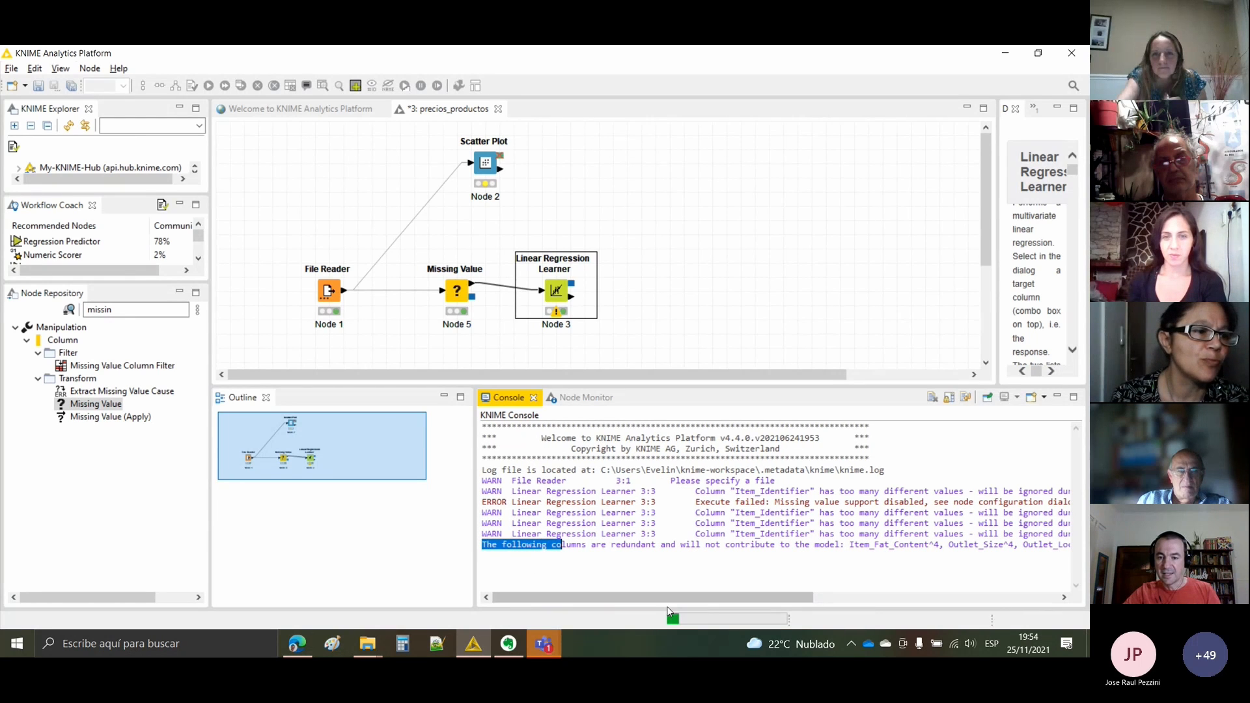
{"action": "left_click_drag", "start_coordinate": [665, 596], "coordinate": [743, 604]}
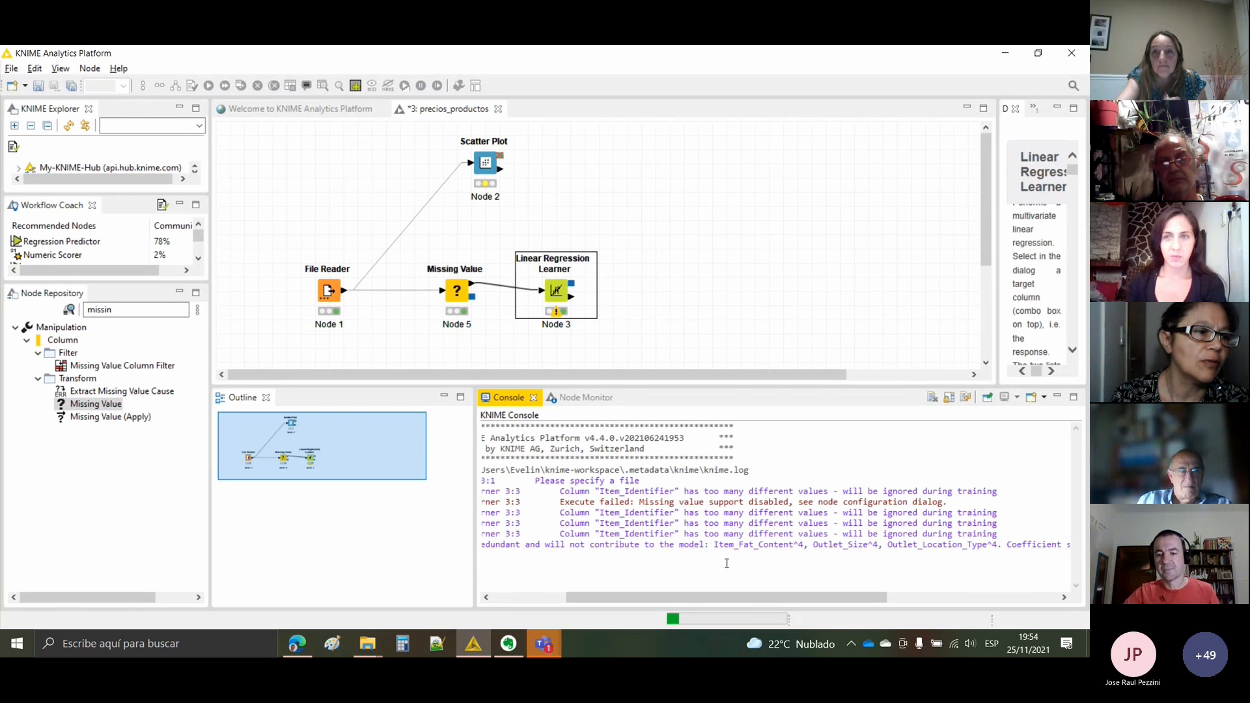
{"action": "left_click_drag", "start_coordinate": [726, 555], "coordinate": [790, 549]}
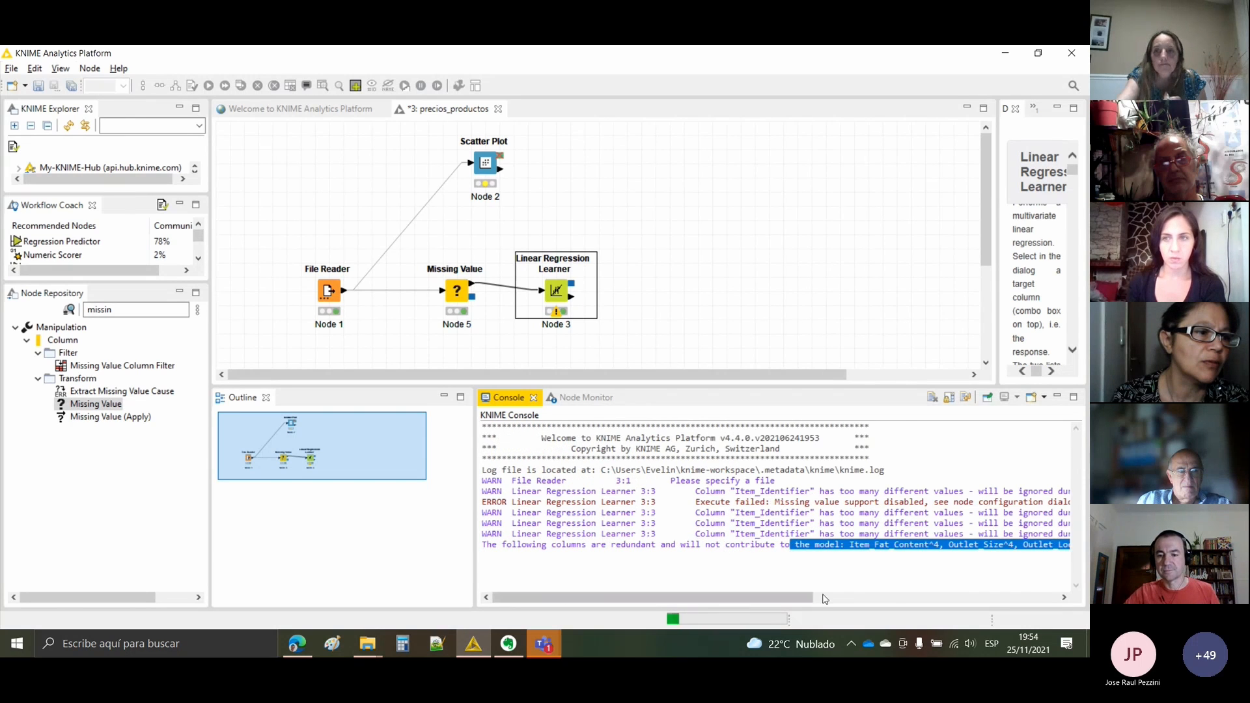
- Read the full console message on redundant columns through to its note on coefficient statistics
{"action": "left_click_drag", "start_coordinate": [792, 597], "coordinate": [879, 598]}
{"action": "left_click_drag", "start_coordinate": [730, 545], "coordinate": [857, 545]}
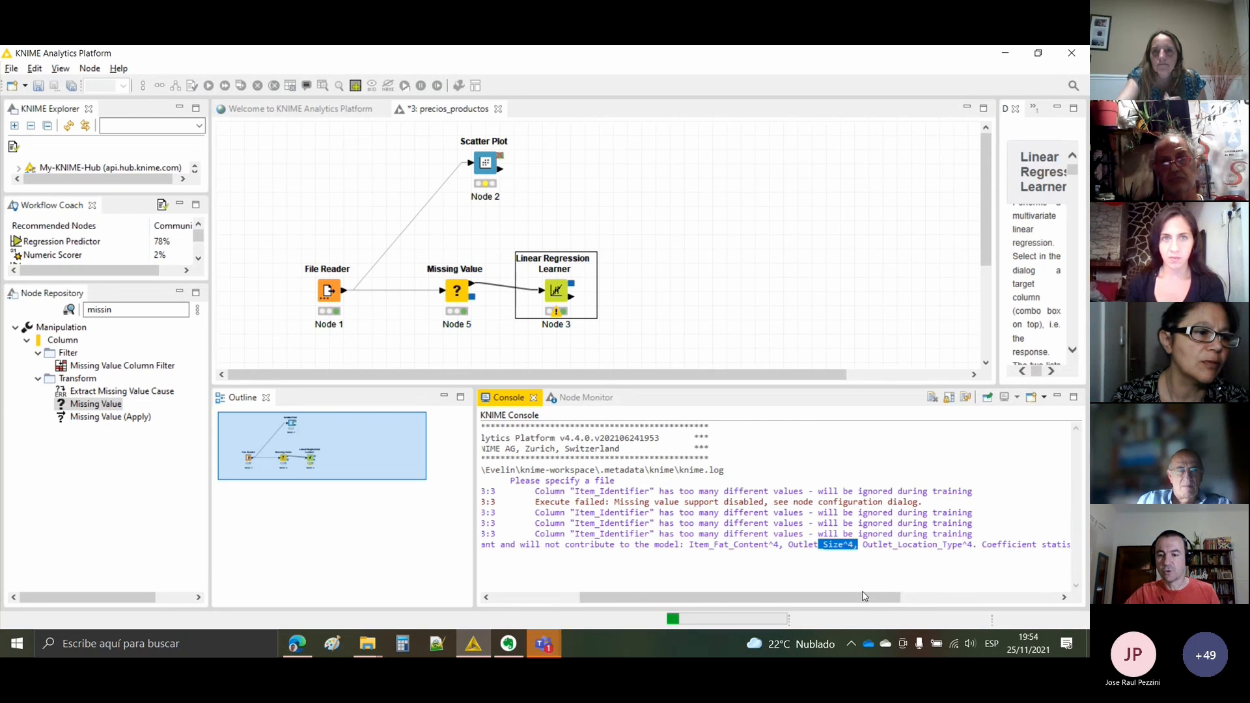
{"action": "scroll", "coordinate": [864, 596], "scroll_direction": "right", "scroll_amount": 5}
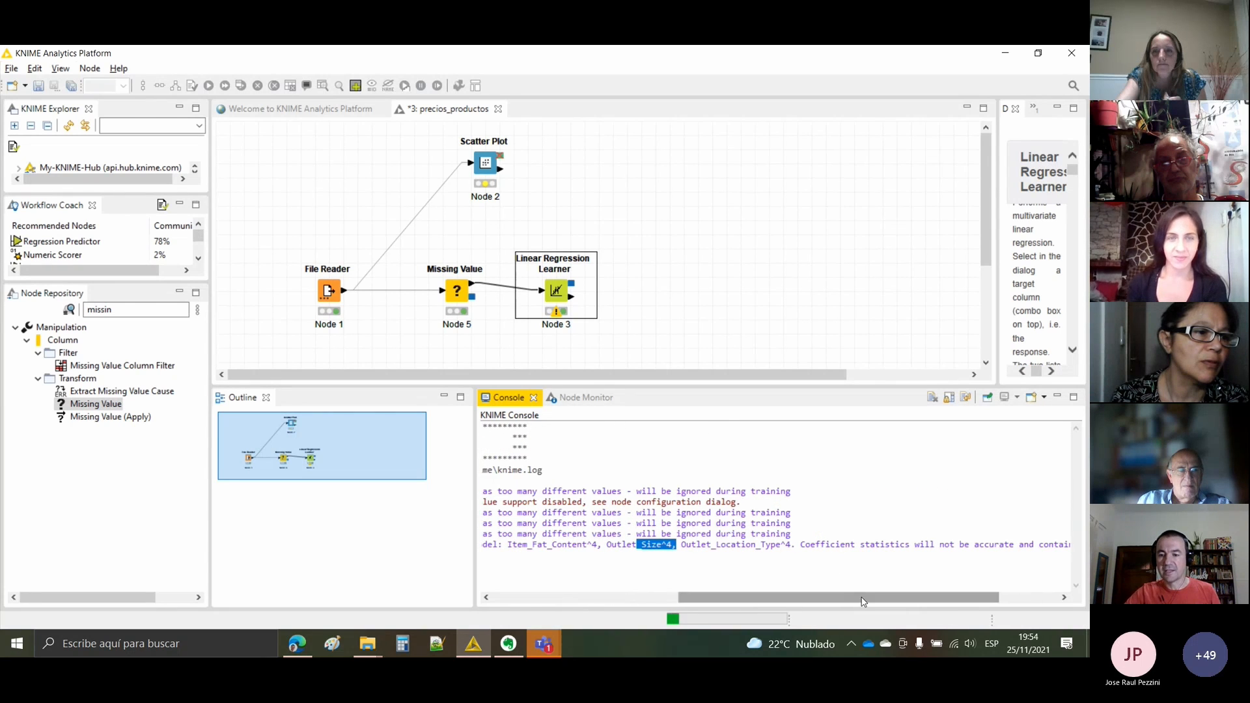
{"action": "left_click_drag", "start_coordinate": [865, 598], "coordinate": [927, 606]}
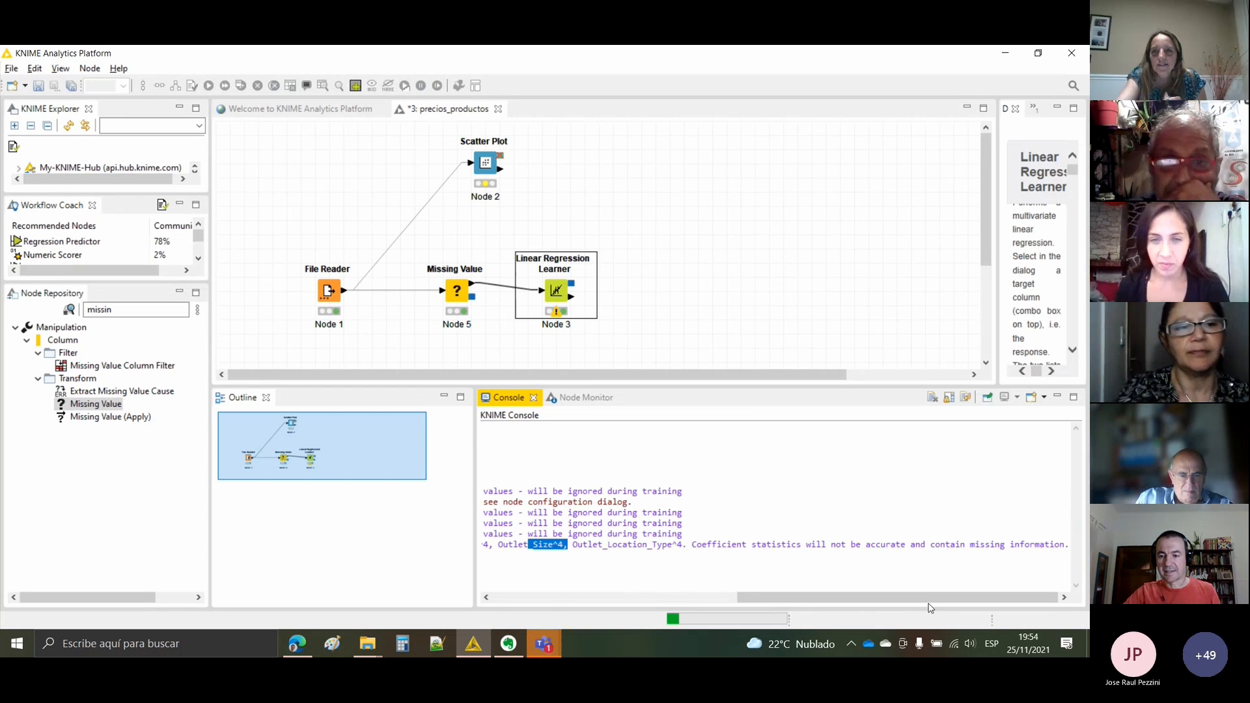
{"action": "left_click_drag", "start_coordinate": [926, 597], "coordinate": [650, 590]}
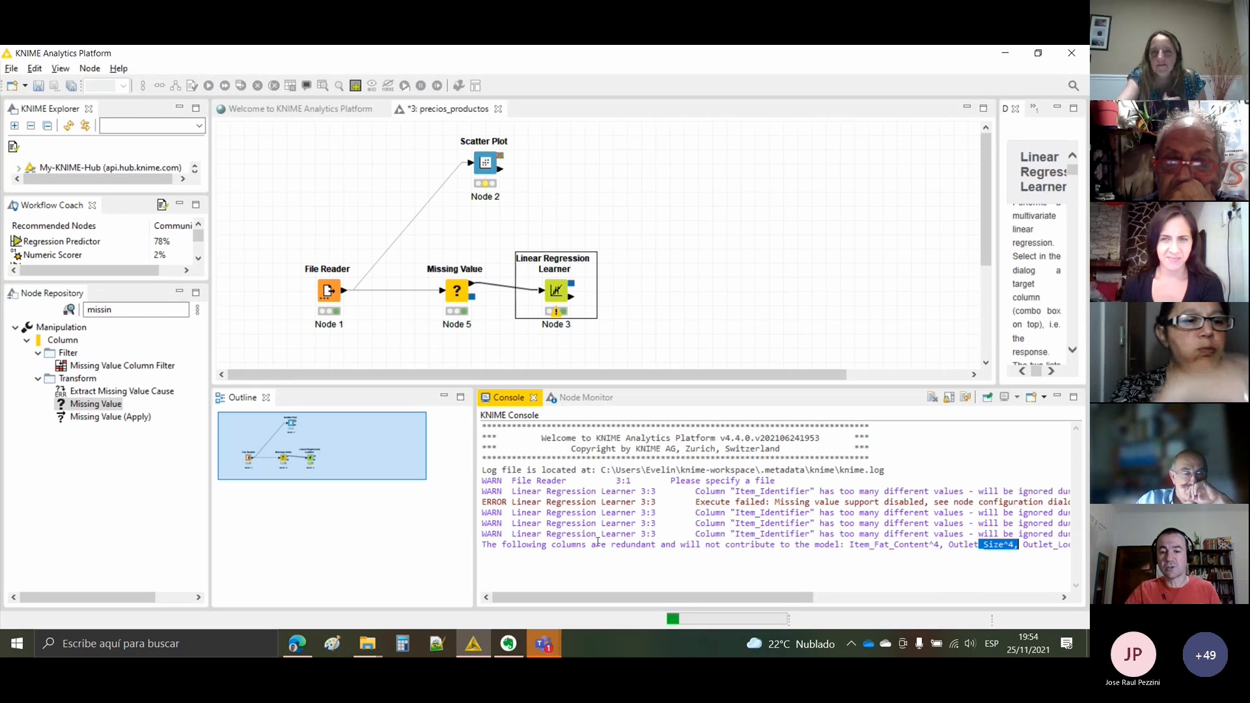
- Exclude Item_Fat_Content, Outlet_Size and Outlet_Location_Type from the Linear Regression Learner's input columns and accept the node reset
{"action": "right_click", "coordinate": [554, 292]}
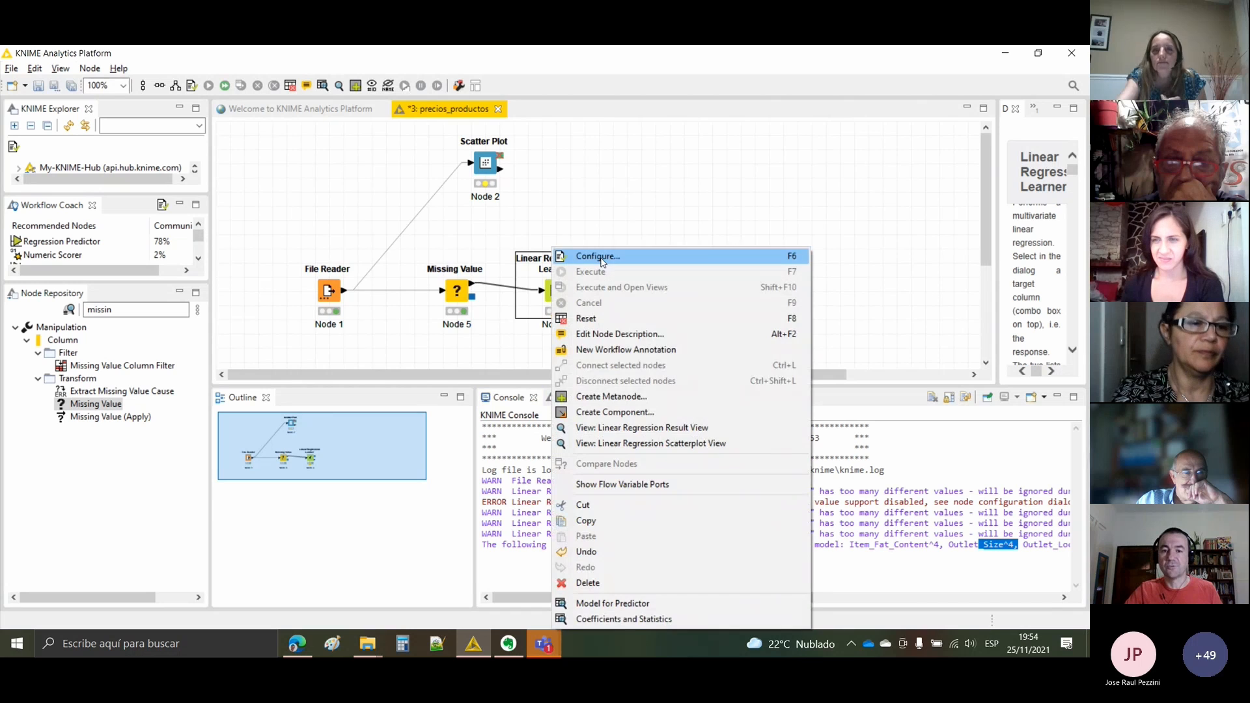
{"action": "left_click", "coordinate": [558, 257]}
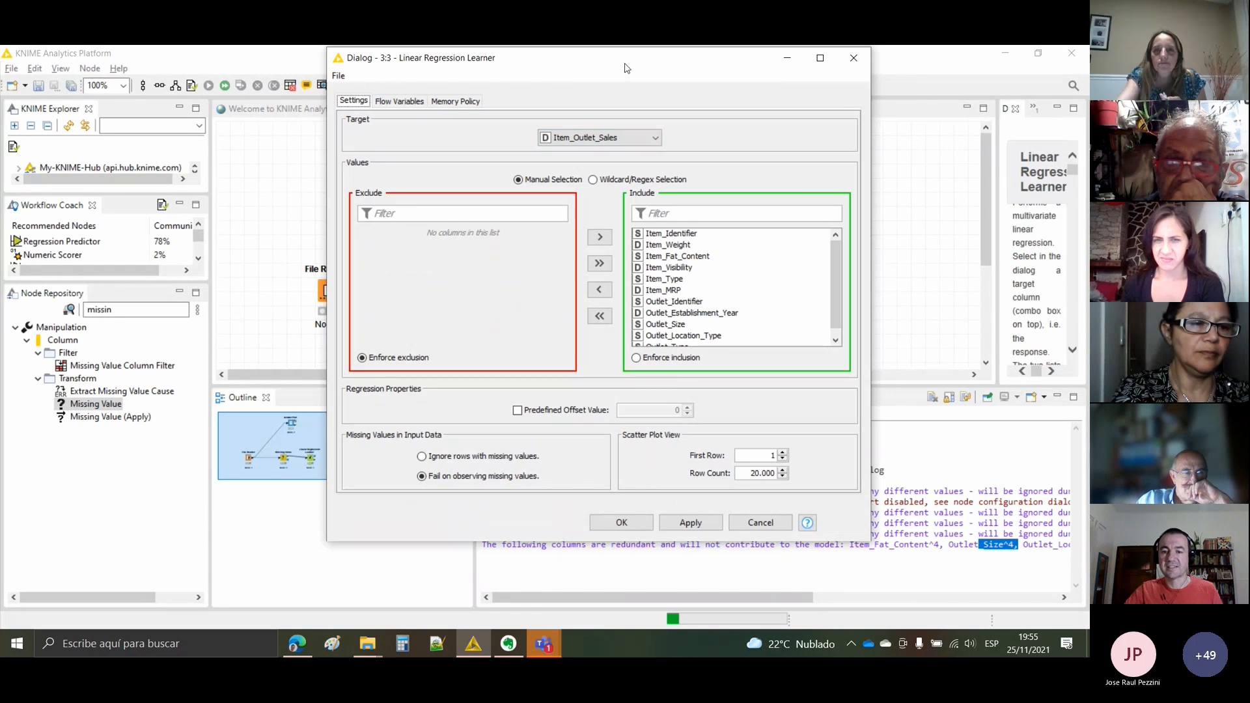
{"action": "left_click_drag", "start_coordinate": [542, 543], "coordinate": [806, 418]}
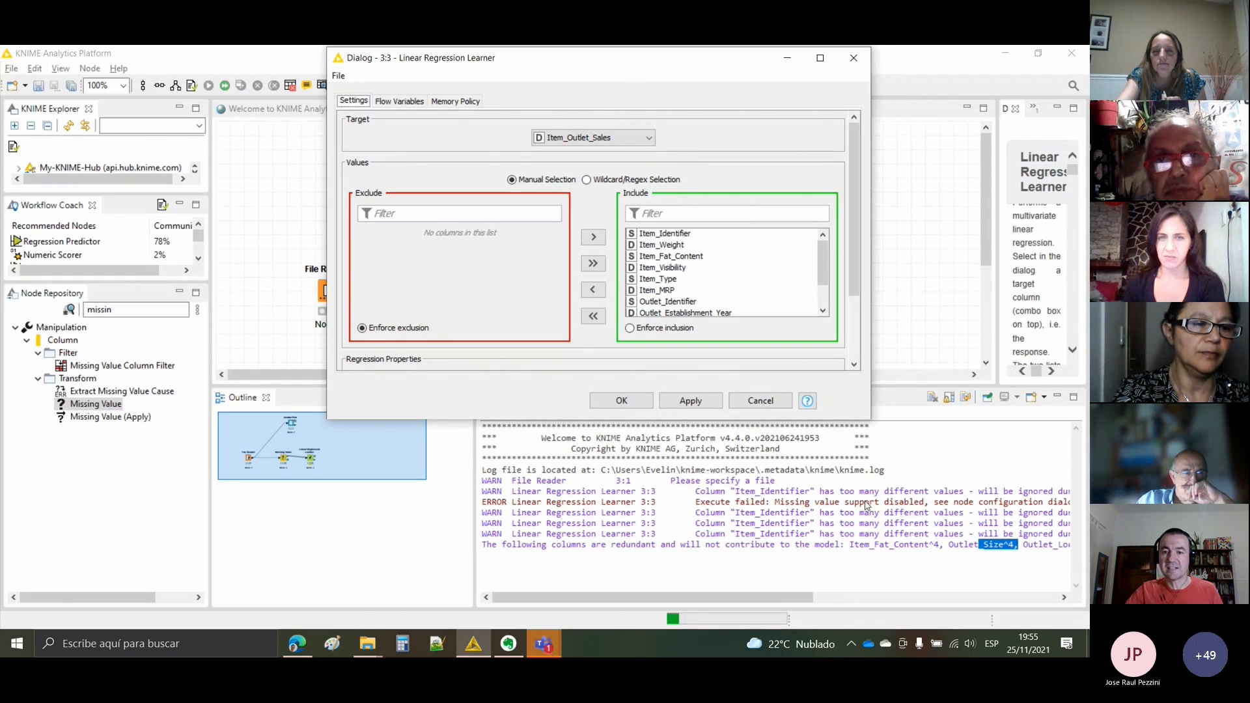
{"action": "left_click", "coordinate": [672, 257]}
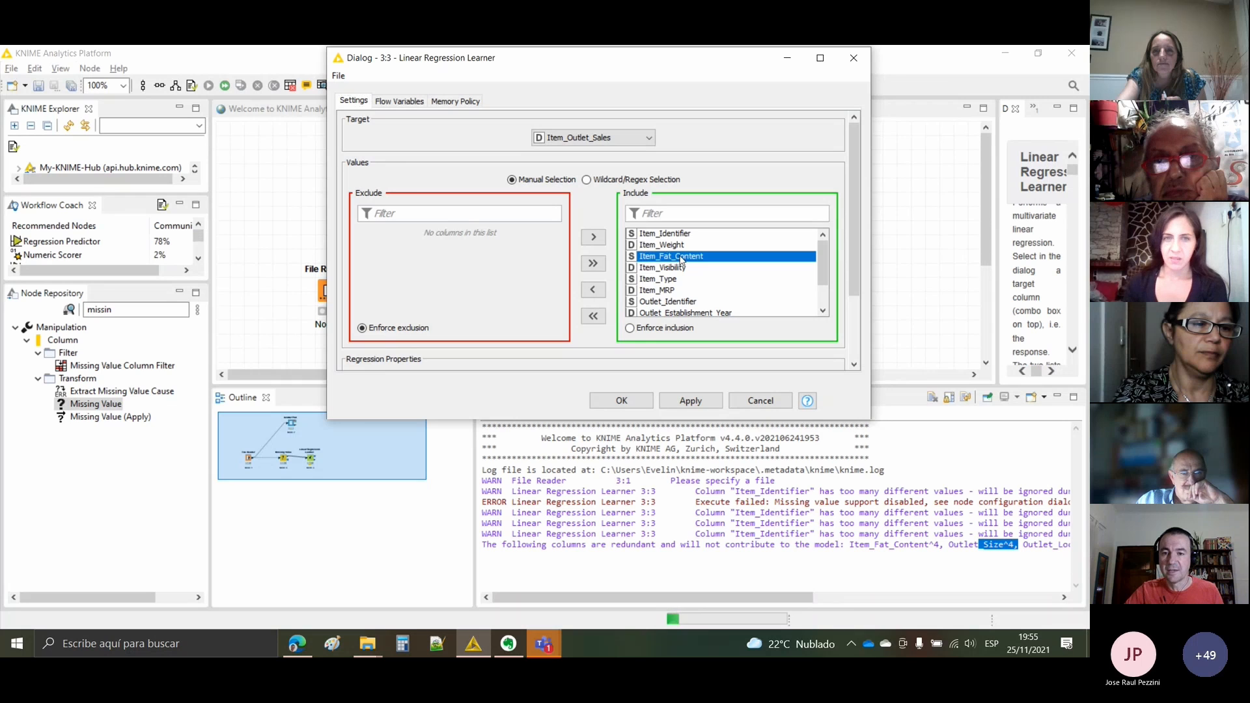
{"action": "left_click", "coordinate": [594, 291]}
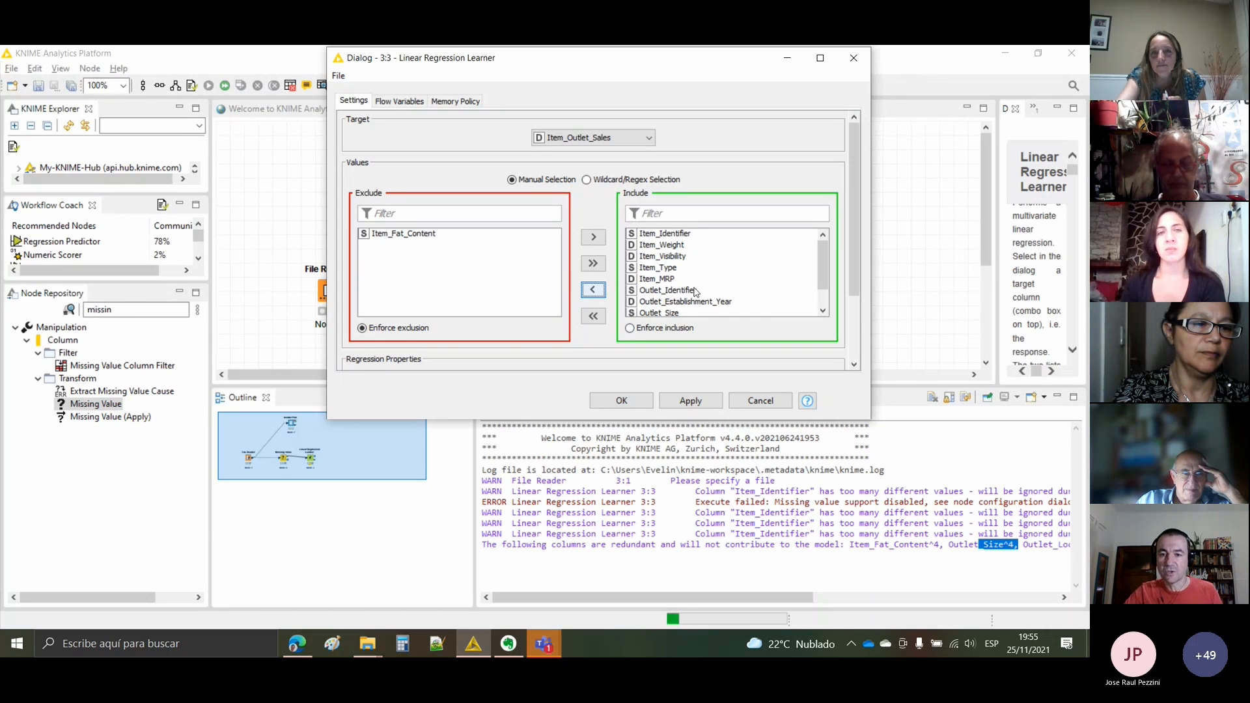
{"action": "scroll", "coordinate": [685, 280], "scroll_direction": "down", "scroll_amount": 1}
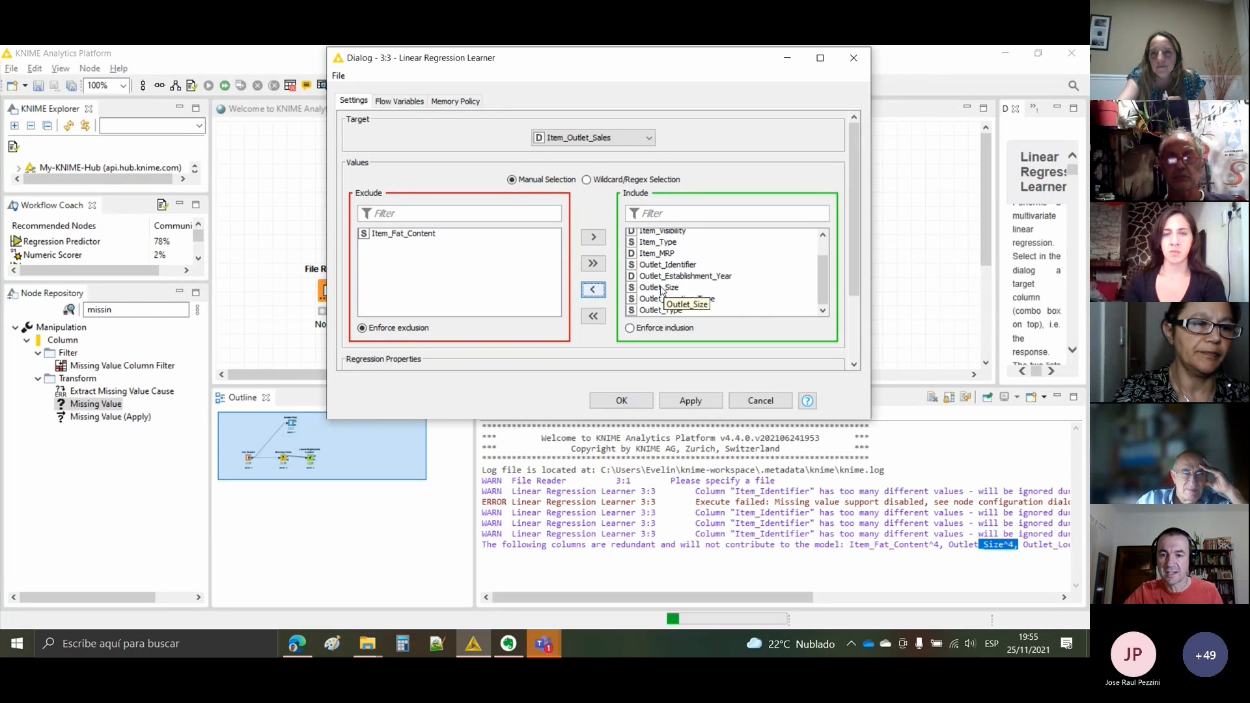
{"action": "left_click", "coordinate": [661, 289]}
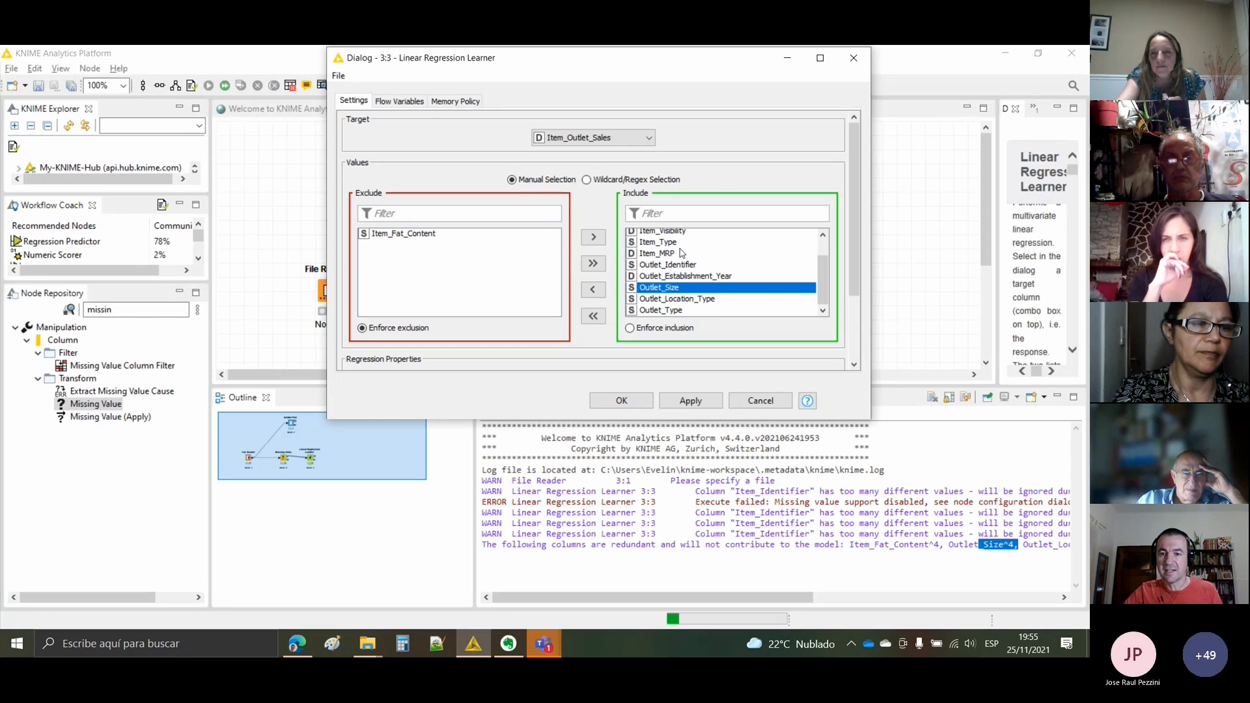
{"action": "left_click", "coordinate": [593, 291]}
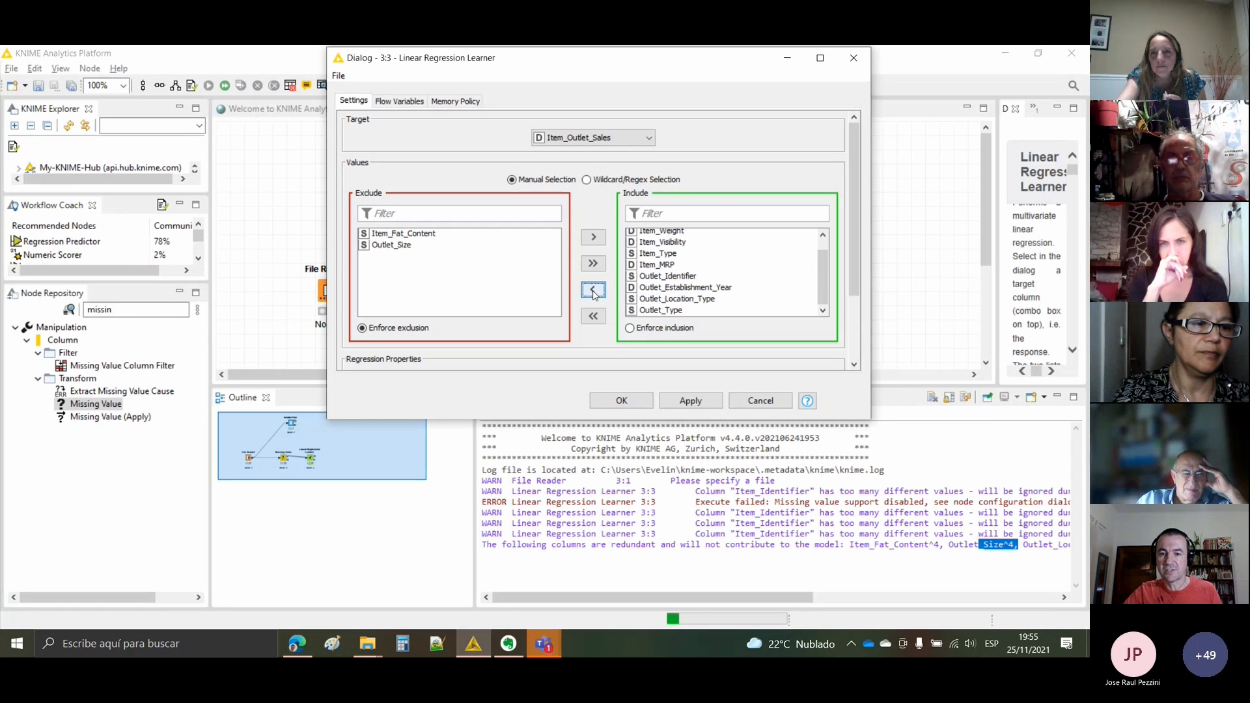
{"action": "left_click", "coordinate": [699, 300]}
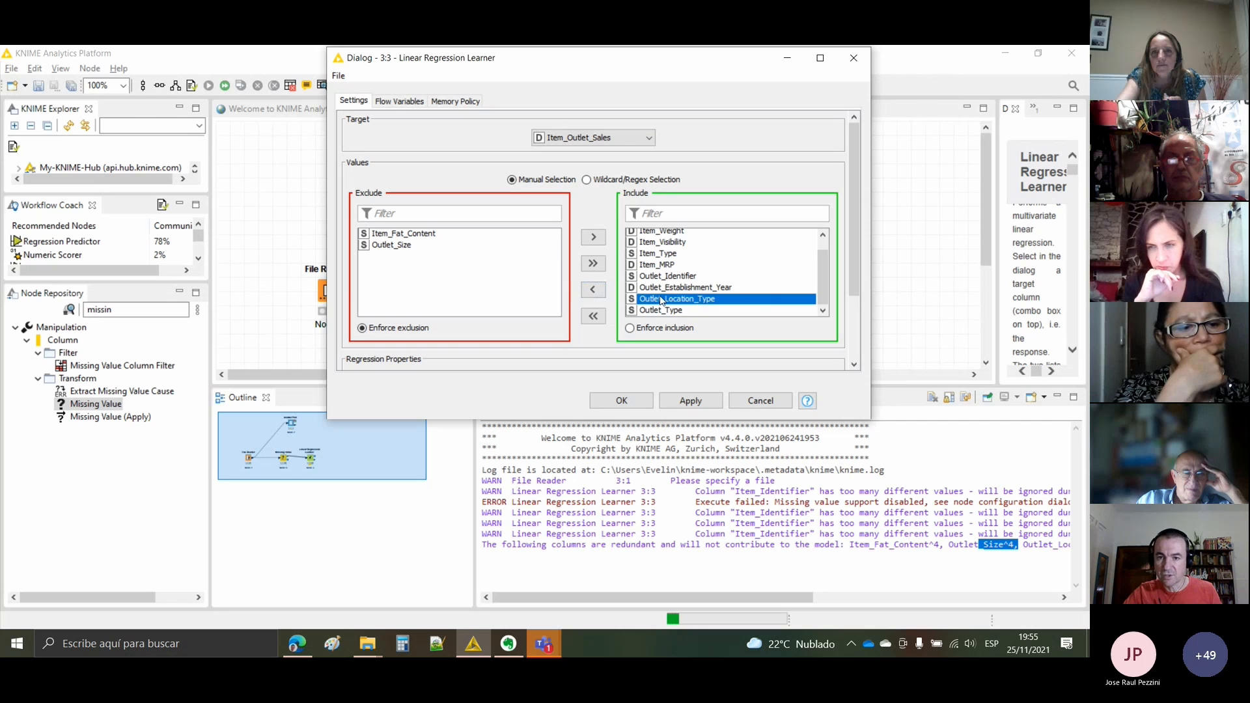
{"action": "left_click", "coordinate": [593, 289]}
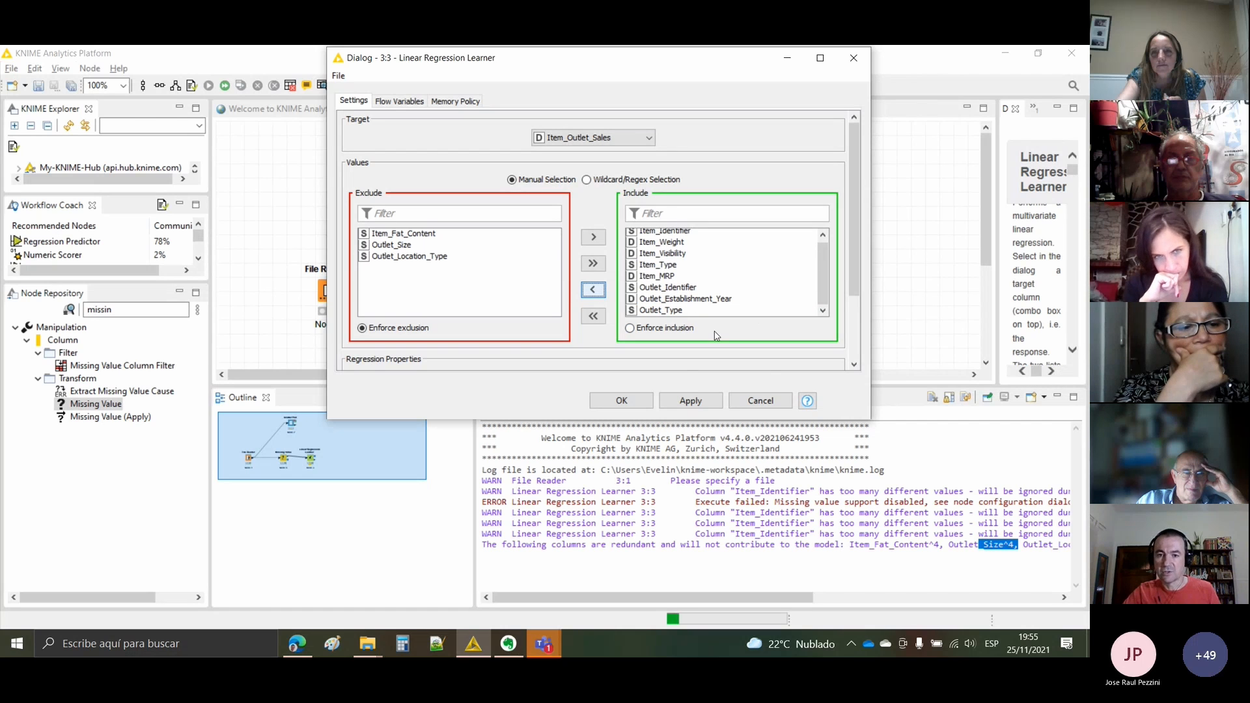
{"action": "left_click", "coordinate": [622, 402]}
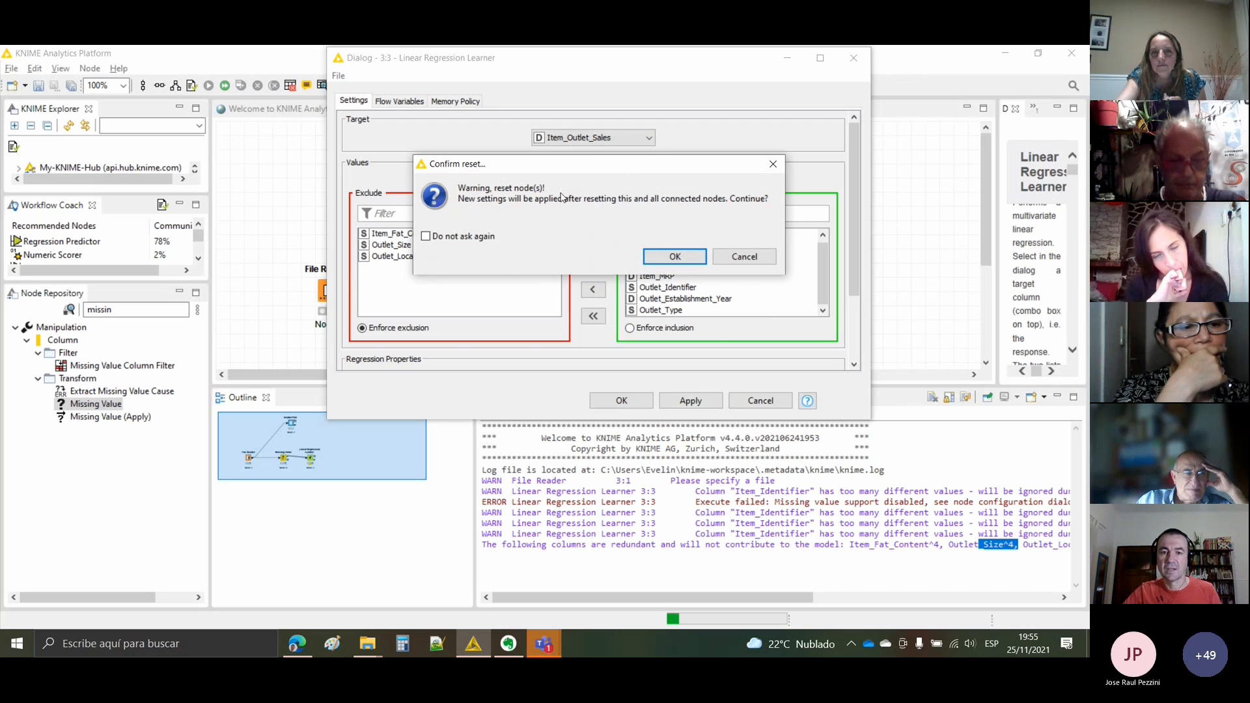
{"action": "left_click", "coordinate": [658, 254]}
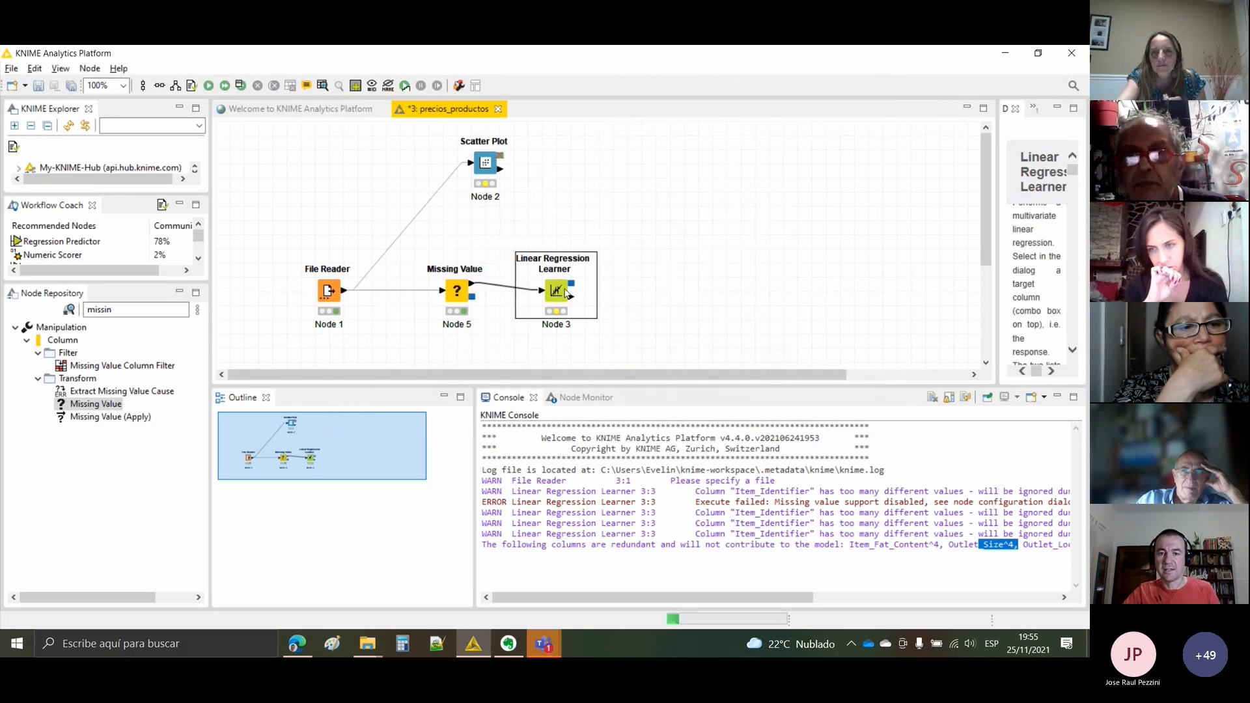
- Execute the Linear Regression Learner with the three columns excluded and check the console for remaining redundant columns
{"action": "right_click", "coordinate": [567, 291]}
{"action": "left_click", "coordinate": [585, 268]}
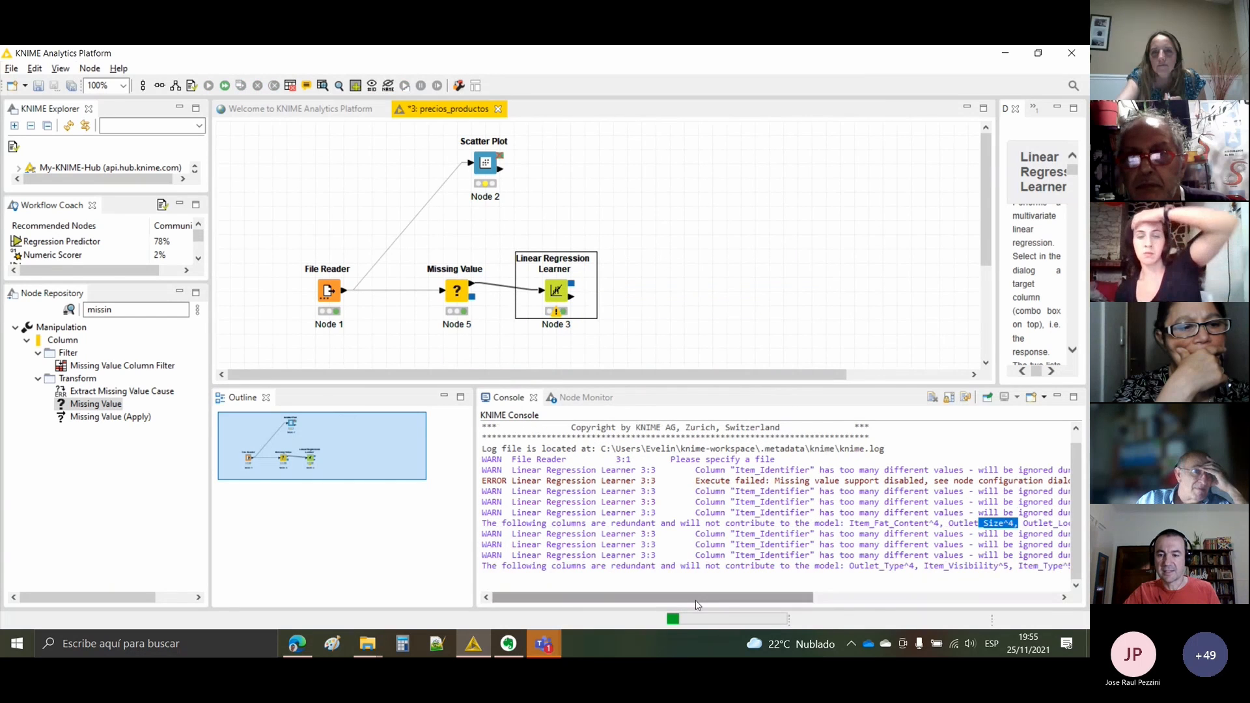
{"action": "left_click_drag", "start_coordinate": [705, 598], "coordinate": [830, 606]}
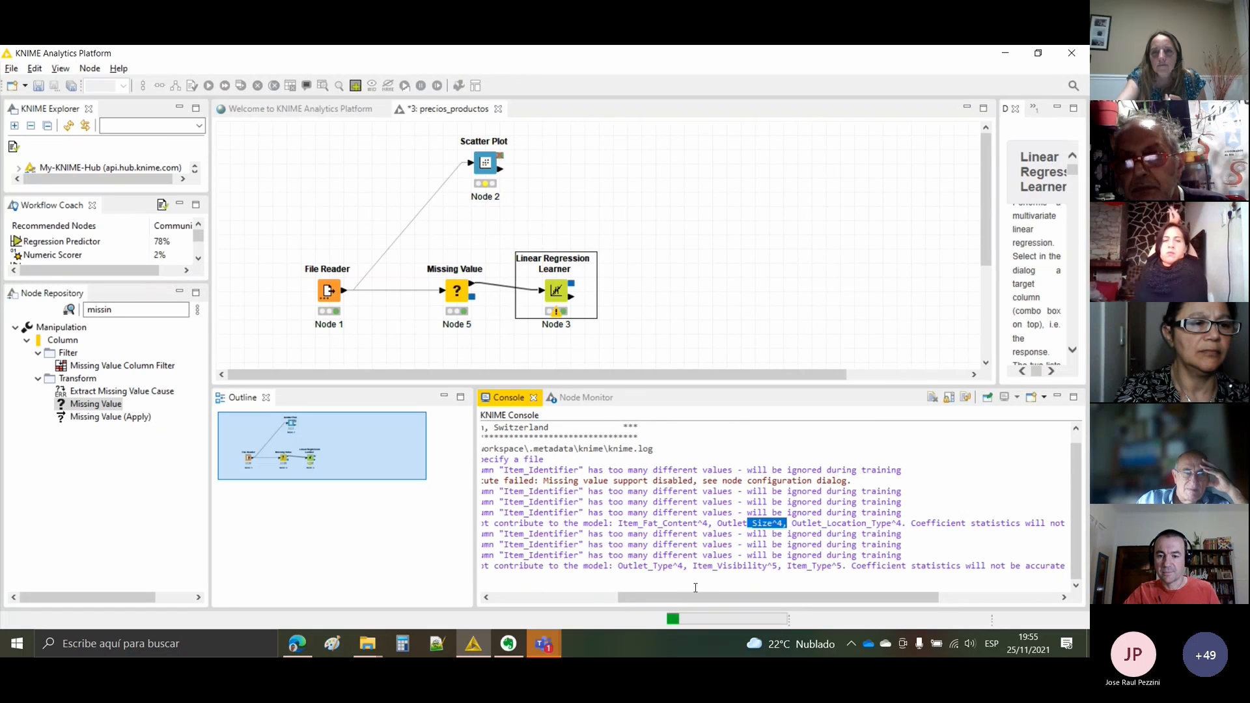
{"action": "left_click_drag", "start_coordinate": [696, 598], "coordinate": [723, 597]}
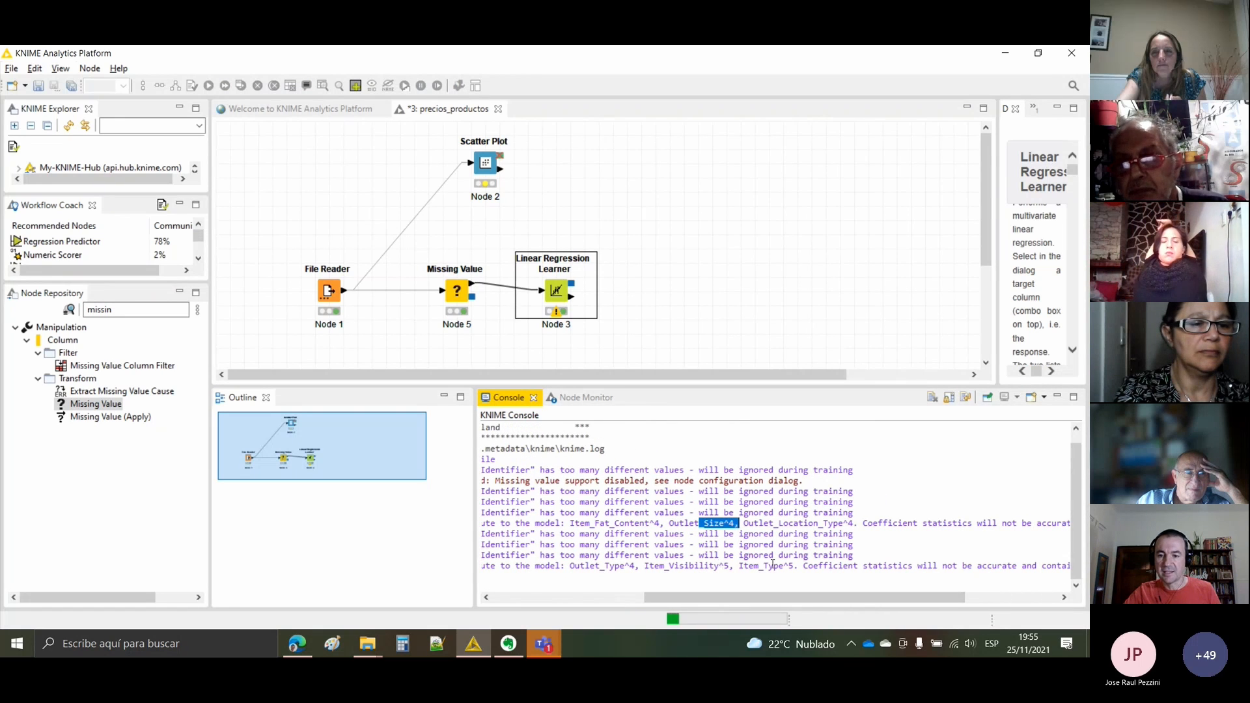
- Also exclude Outlet_Type, Item_Visibility and Item_Type from the Linear Regression Learner and accept the node reset
{"action": "right_click", "coordinate": [558, 303]}
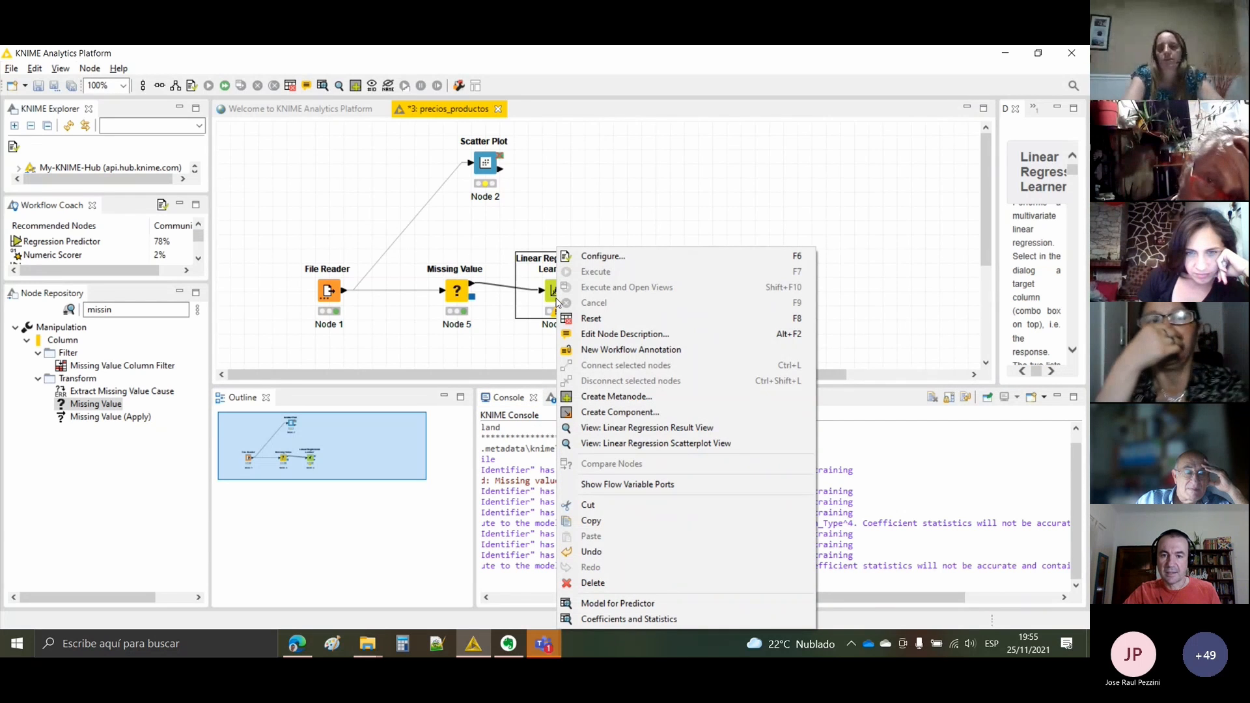
{"action": "left_click", "coordinate": [589, 256]}
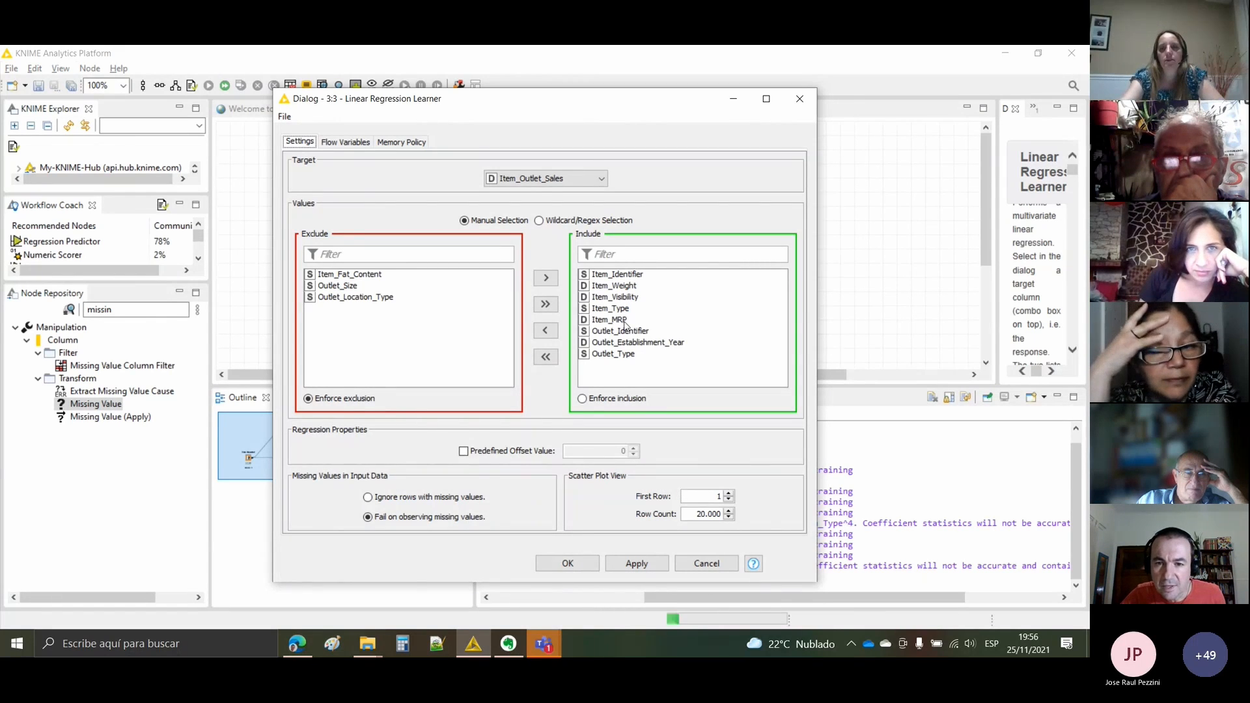
{"action": "left_click", "coordinate": [614, 354]}
{"action": "left_click", "coordinate": [547, 332]}
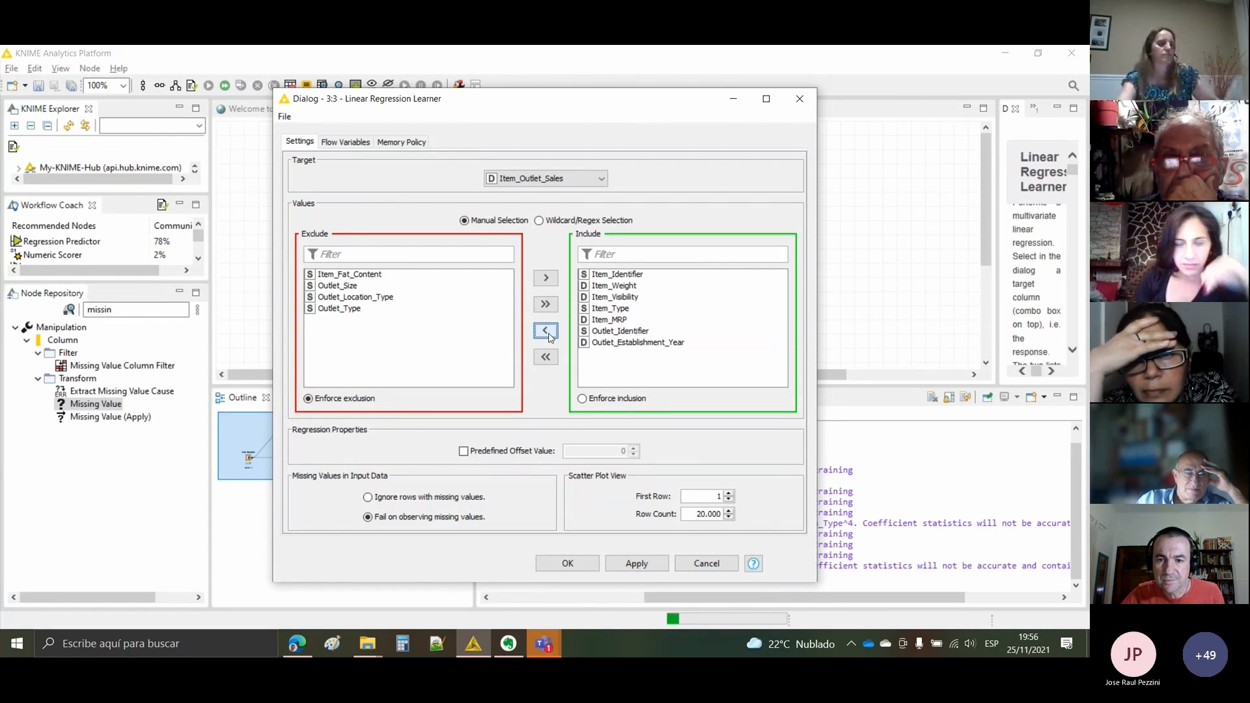
{"action": "left_click", "coordinate": [849, 604]}
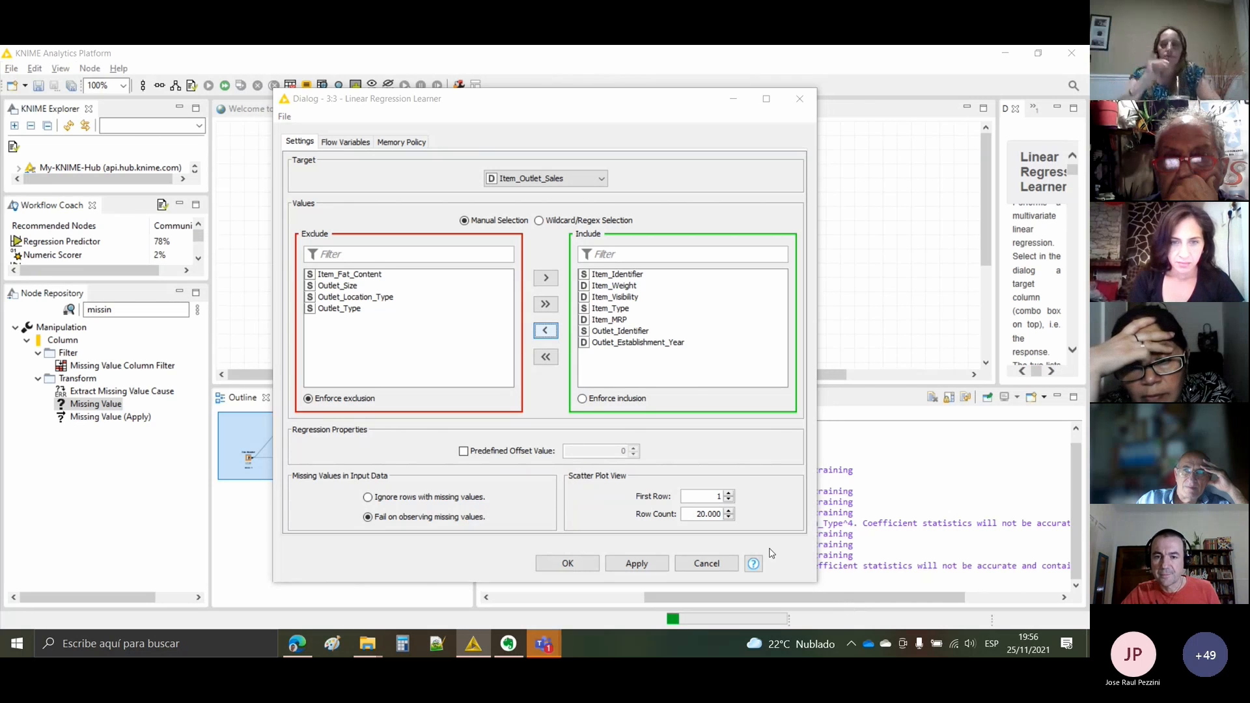
{"action": "left_click_drag", "start_coordinate": [672, 583], "coordinate": [693, 529]}
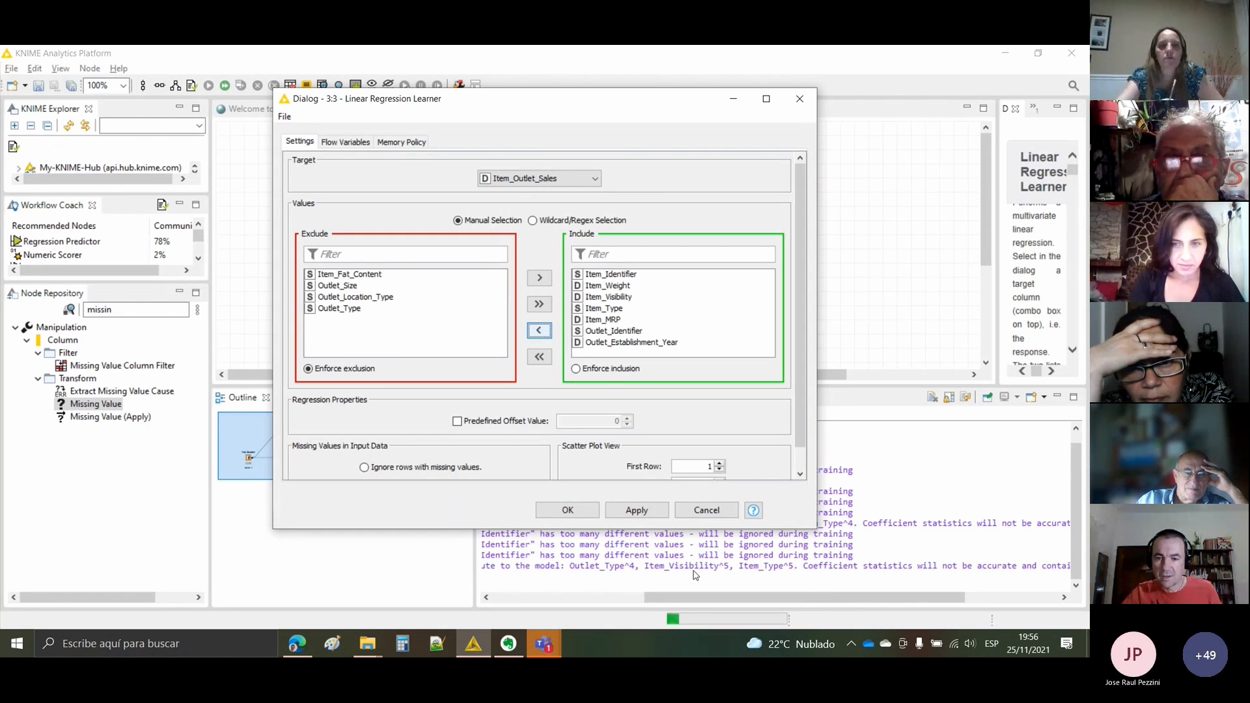
{"action": "left_click", "coordinate": [609, 297]}
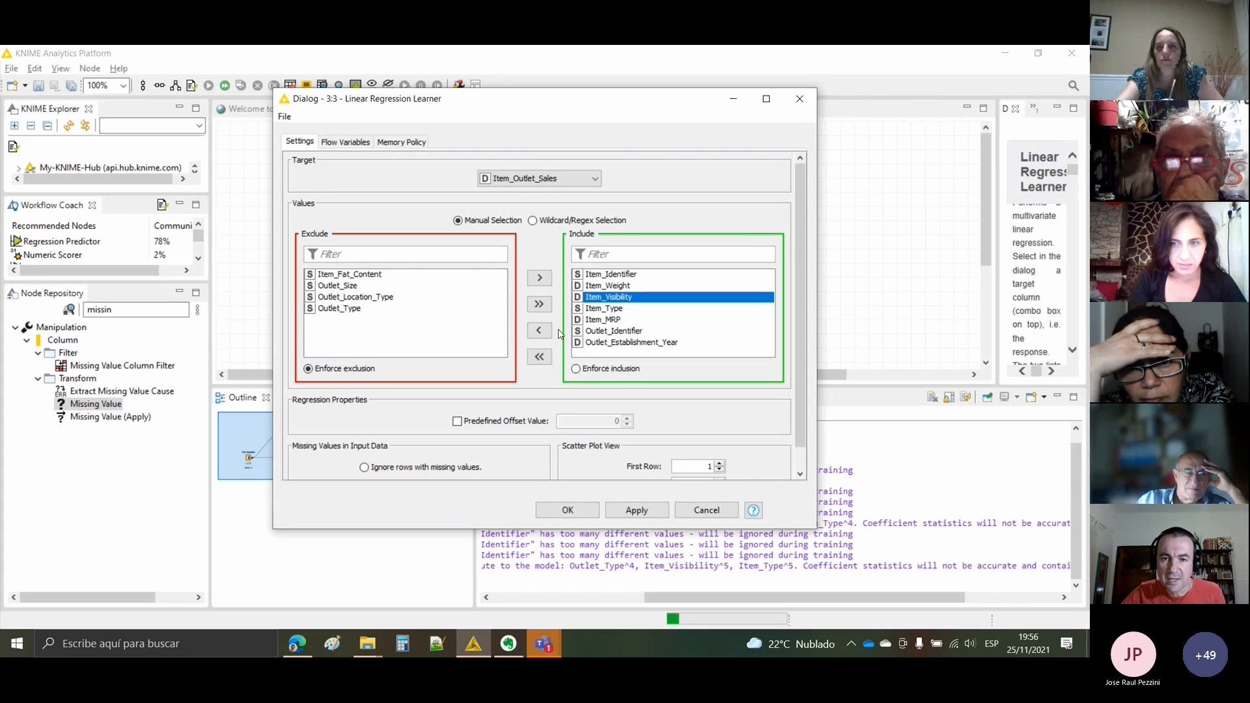
{"action": "left_click", "coordinate": [539, 331]}
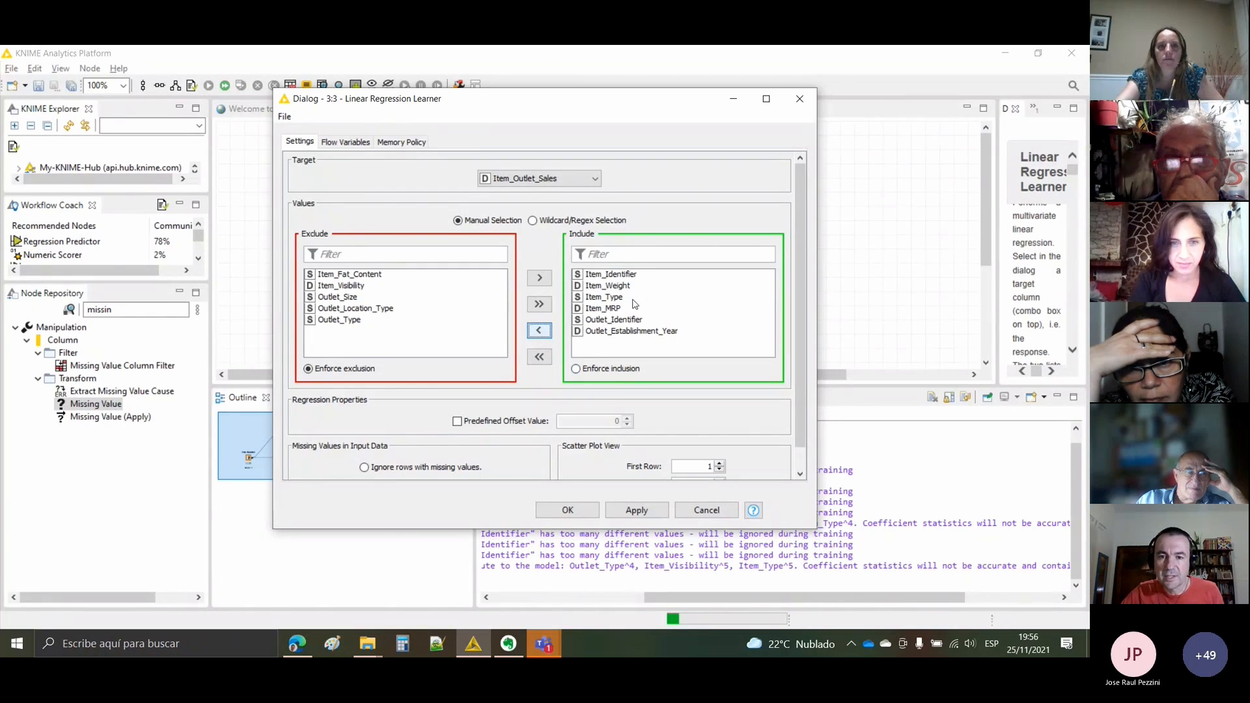
{"action": "left_click", "coordinate": [594, 299]}
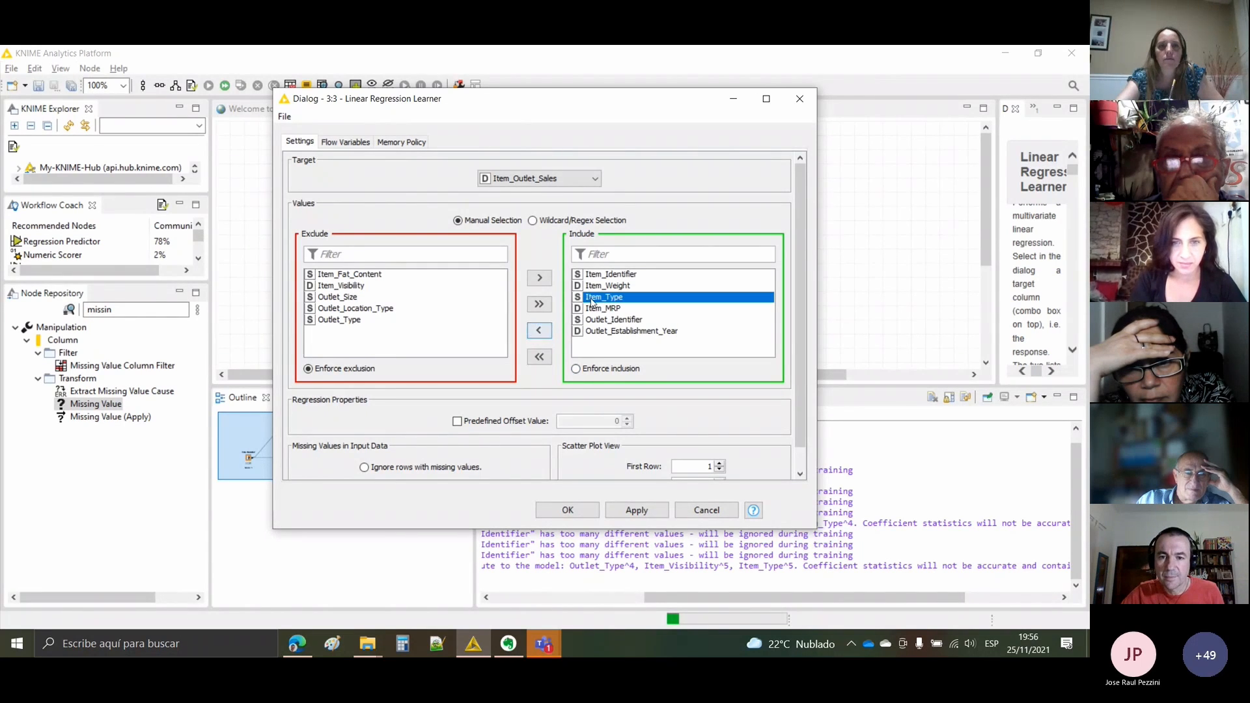
{"action": "left_click", "coordinate": [539, 330]}
{"action": "left_click", "coordinate": [574, 511]}
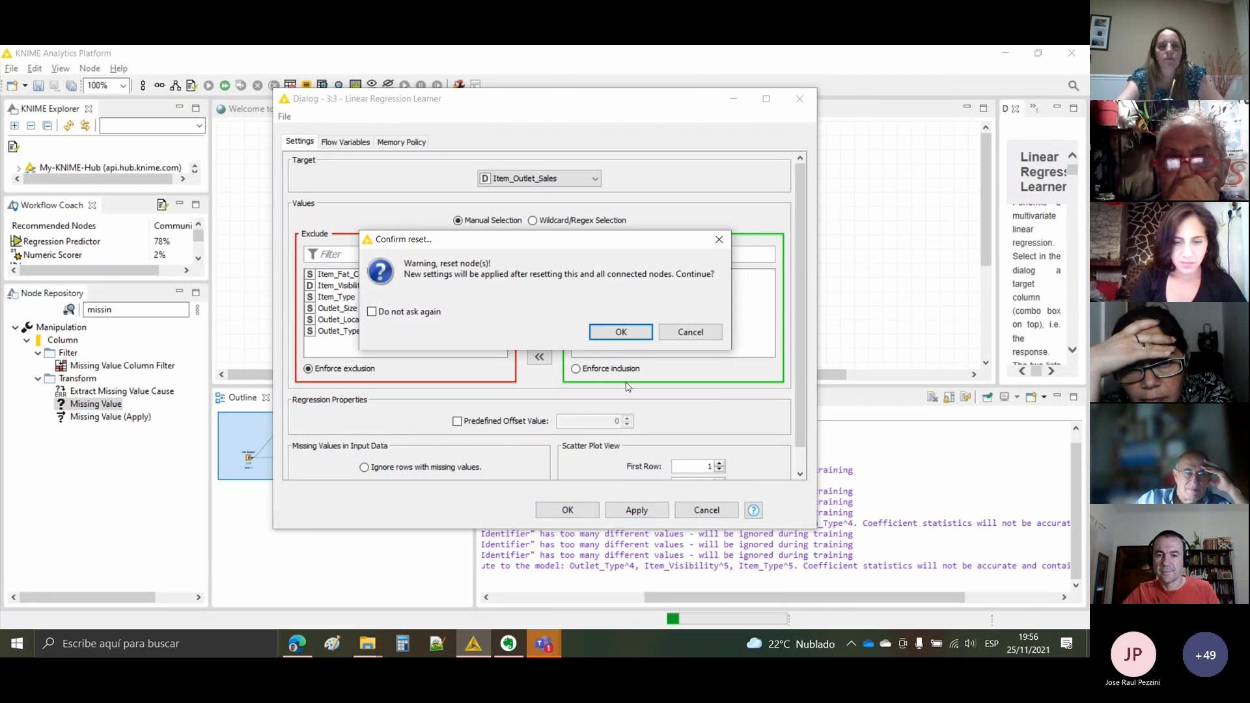
{"action": "left_click", "coordinate": [620, 331]}
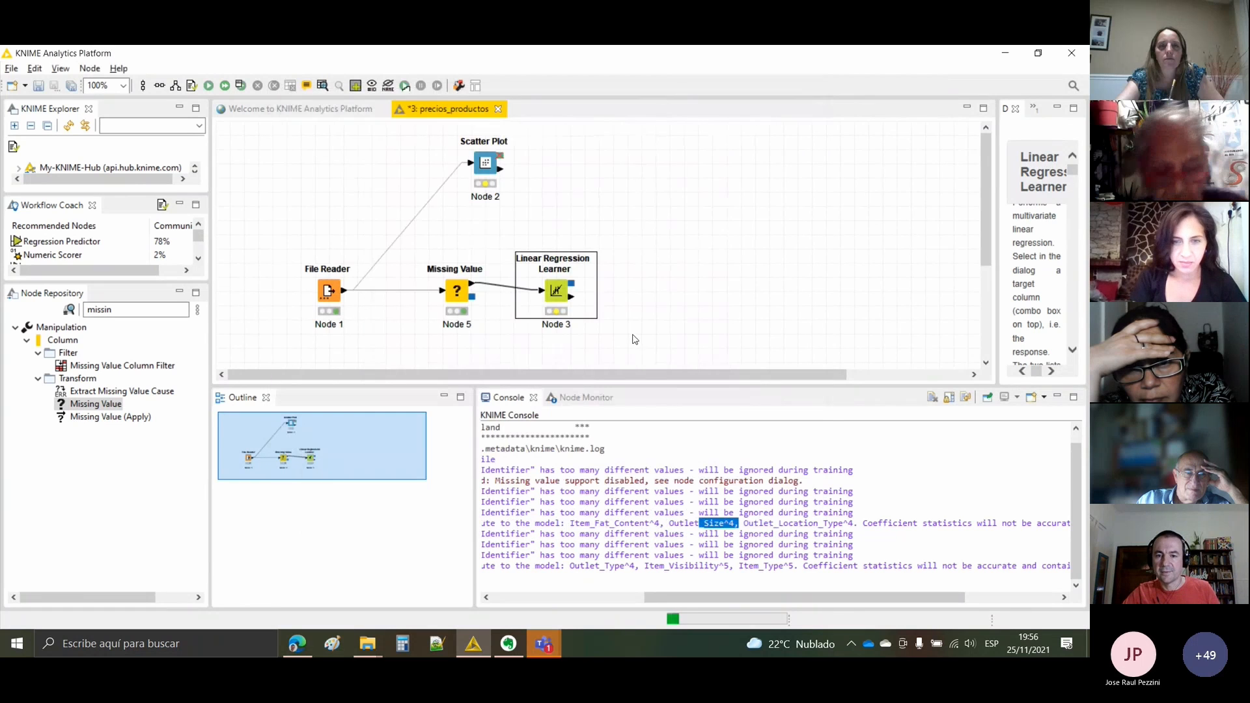
- Execute the Linear Regression Learner again with six columns excluded and check the new console message
{"action": "right_click", "coordinate": [555, 290]}
{"action": "left_click", "coordinate": [594, 272]}
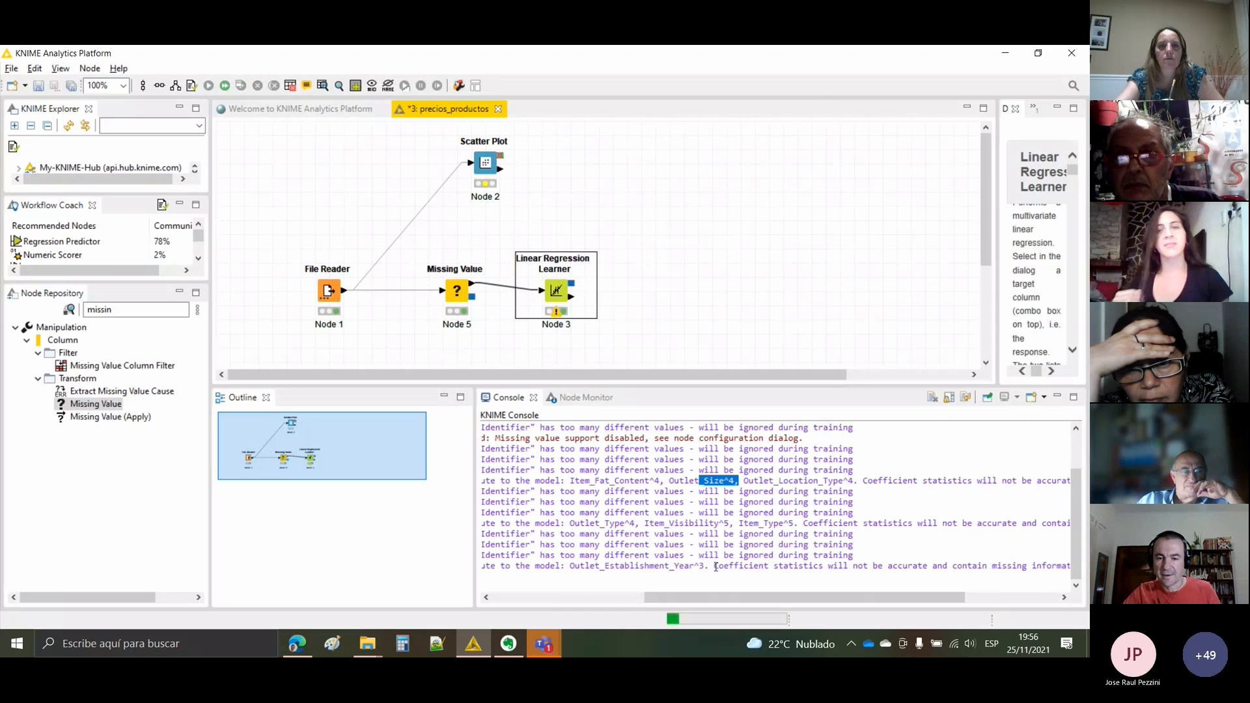
{"action": "mouse_move", "coordinate": [708, 598]}
{"action": "left_mouse_down"}
{"action": "mouse_move", "coordinate": [657, 600]}
{"action": "mouse_move", "coordinate": [713, 602]}
{"action": "left_mouse_up"}
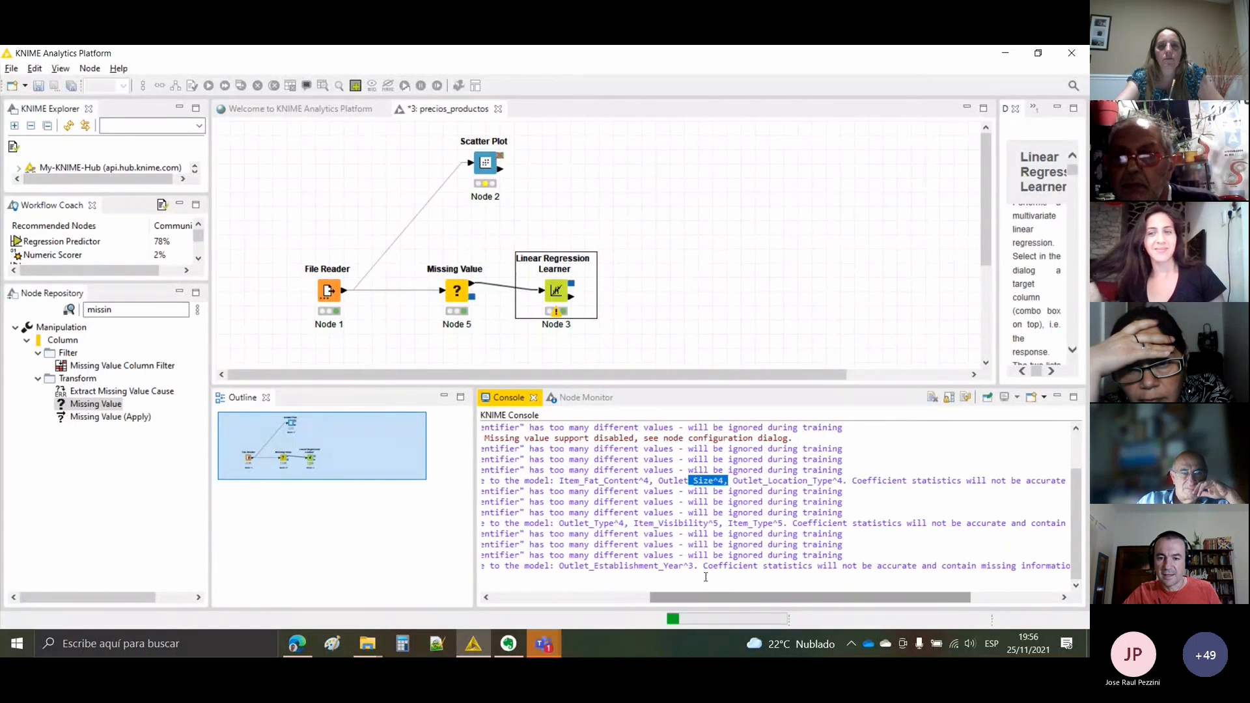
- Exclude Outlet_Establishment_Year from the Linear Regression Learner's input columns and accept the node reset
{"action": "right_click", "coordinate": [556, 274]}
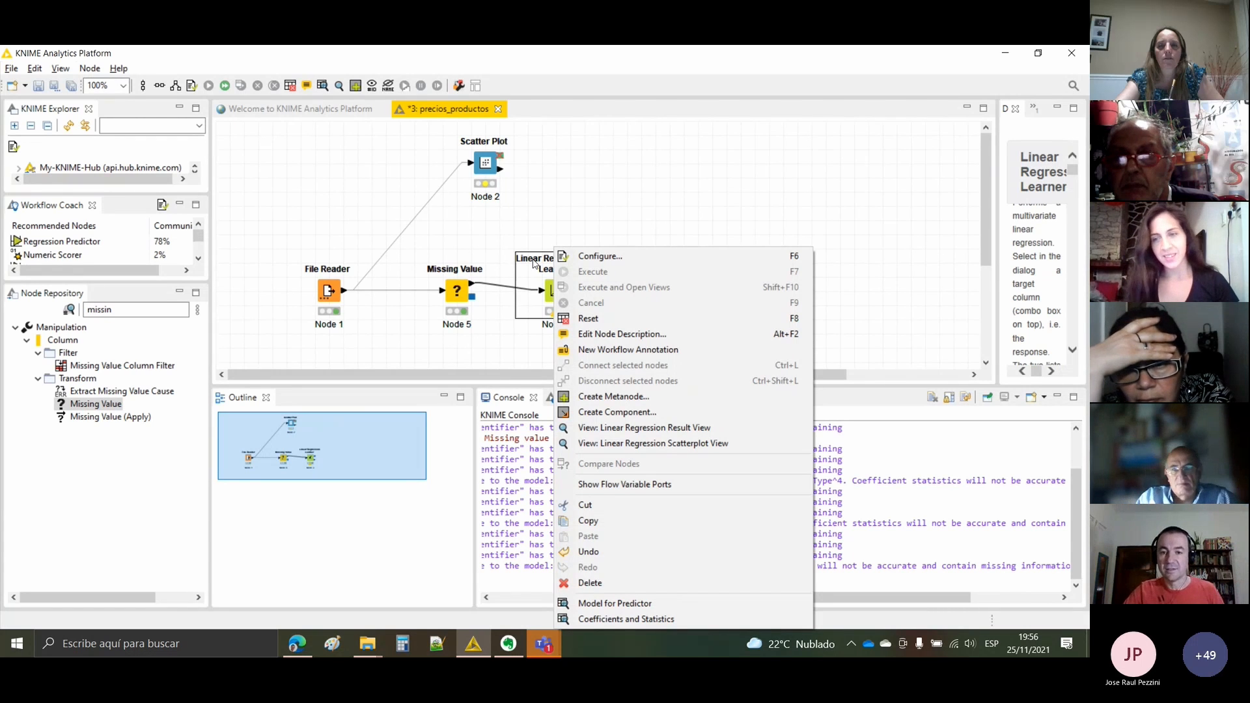
{"action": "left_click", "coordinate": [595, 253]}
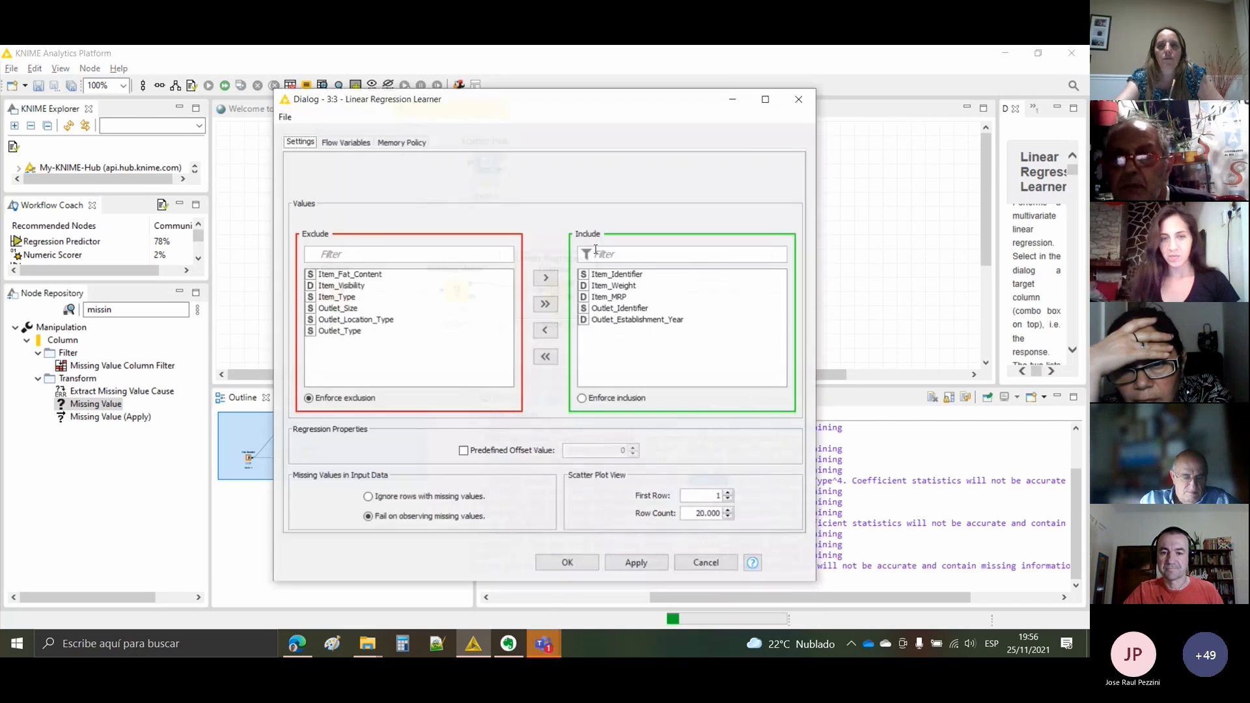
{"action": "left_click", "coordinate": [636, 320]}
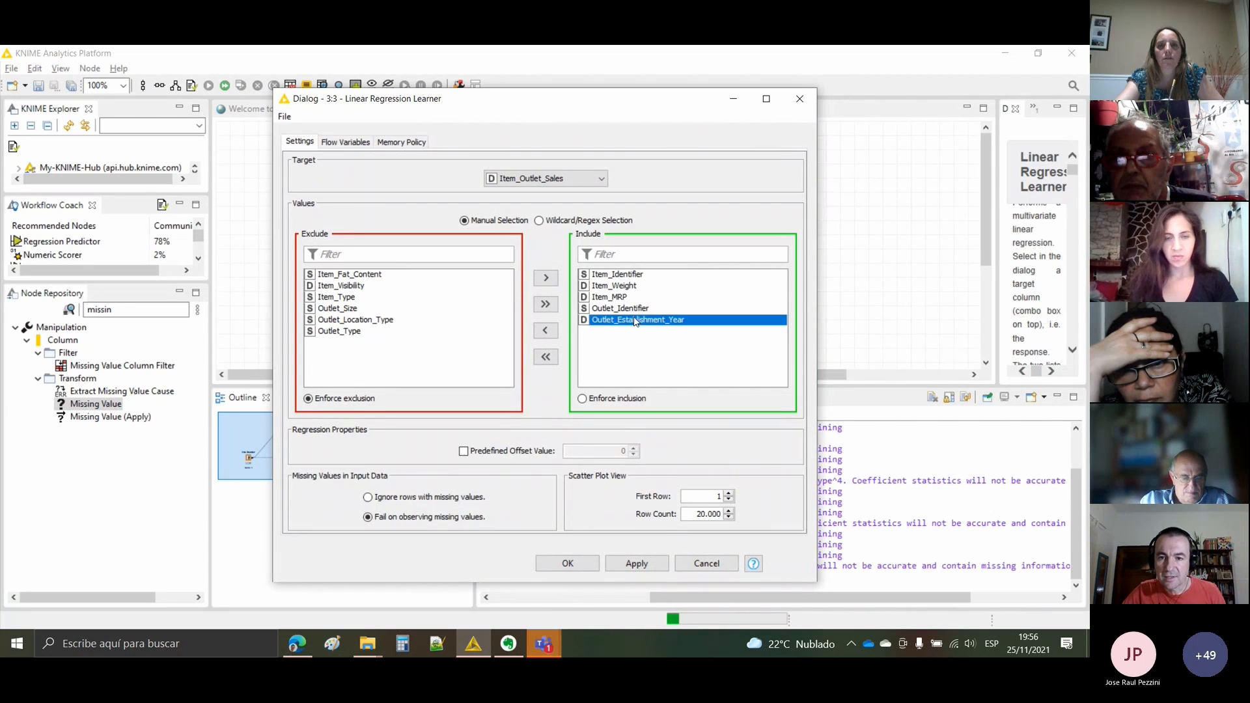
{"action": "left_click", "coordinate": [546, 330]}
{"action": "left_click", "coordinate": [568, 564]}
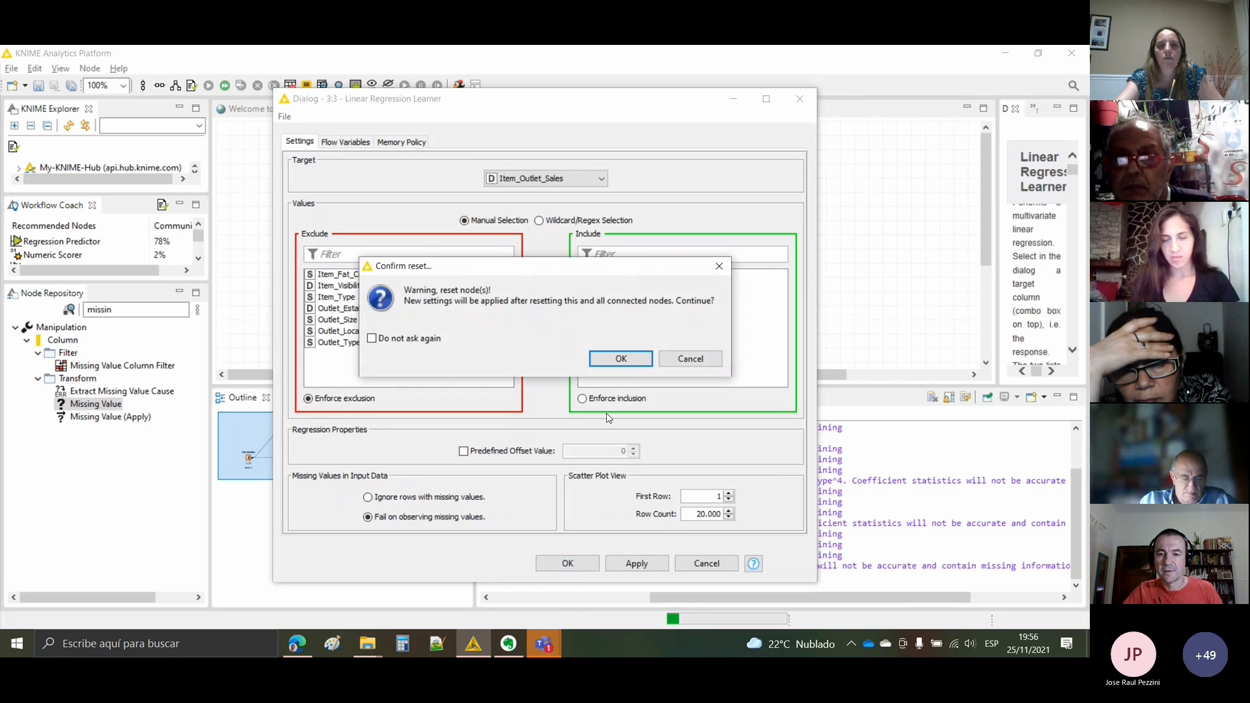
{"action": "left_click", "coordinate": [622, 359]}
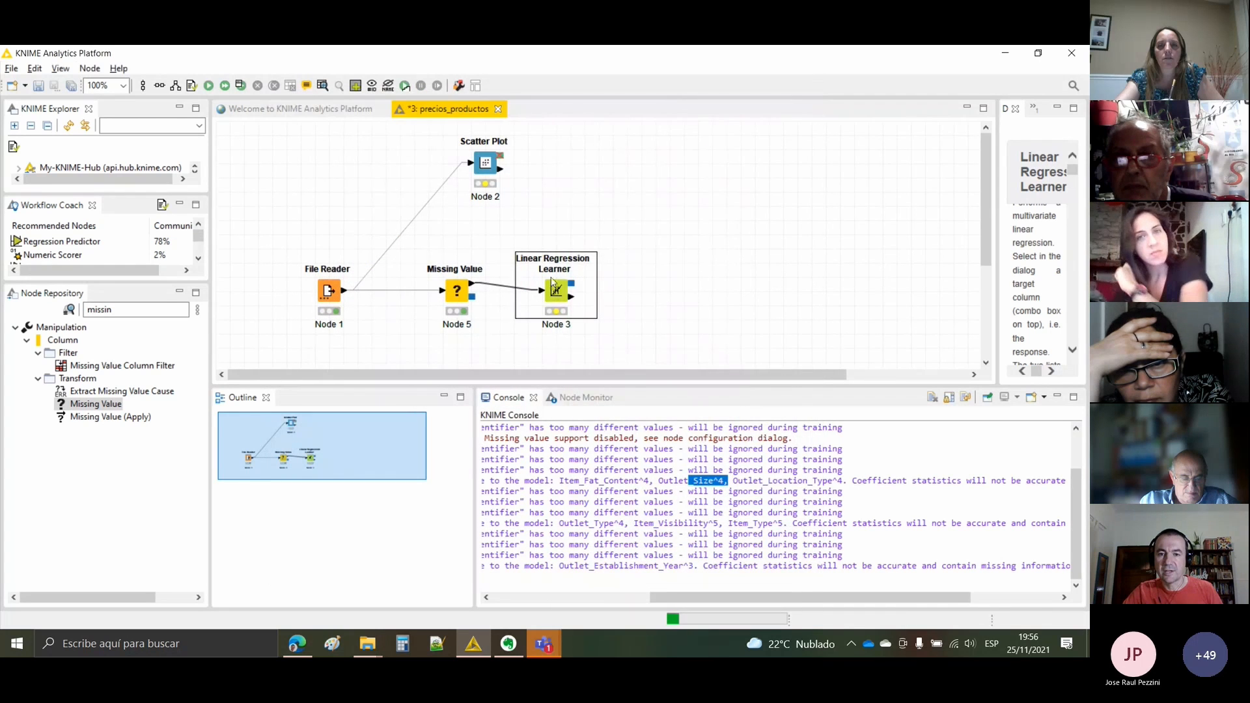
- Execute the Linear Regression Learner with Outlet_Establishment_Year excluded and read the start of the console messages
{"action": "right_click", "coordinate": [552, 285]}
{"action": "left_click", "coordinate": [587, 272]}
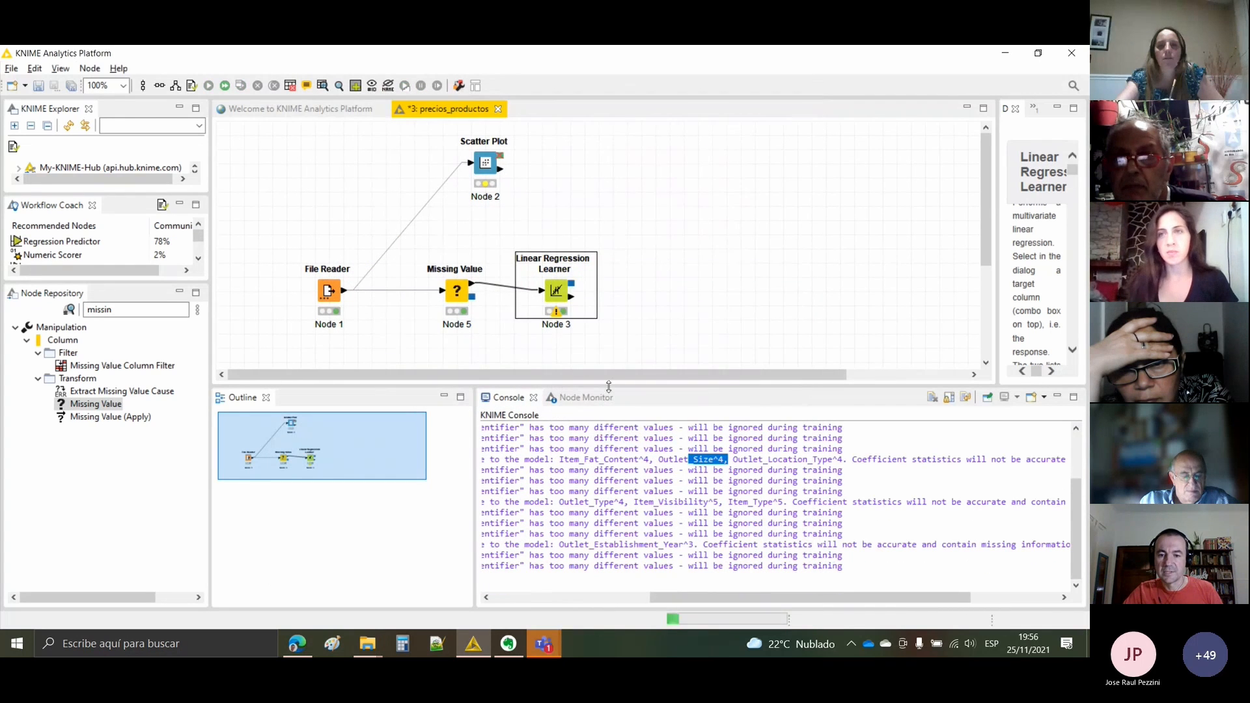
{"action": "left_click", "coordinate": [507, 398]}
{"action": "left_click_drag", "start_coordinate": [664, 598], "coordinate": [458, 603]}
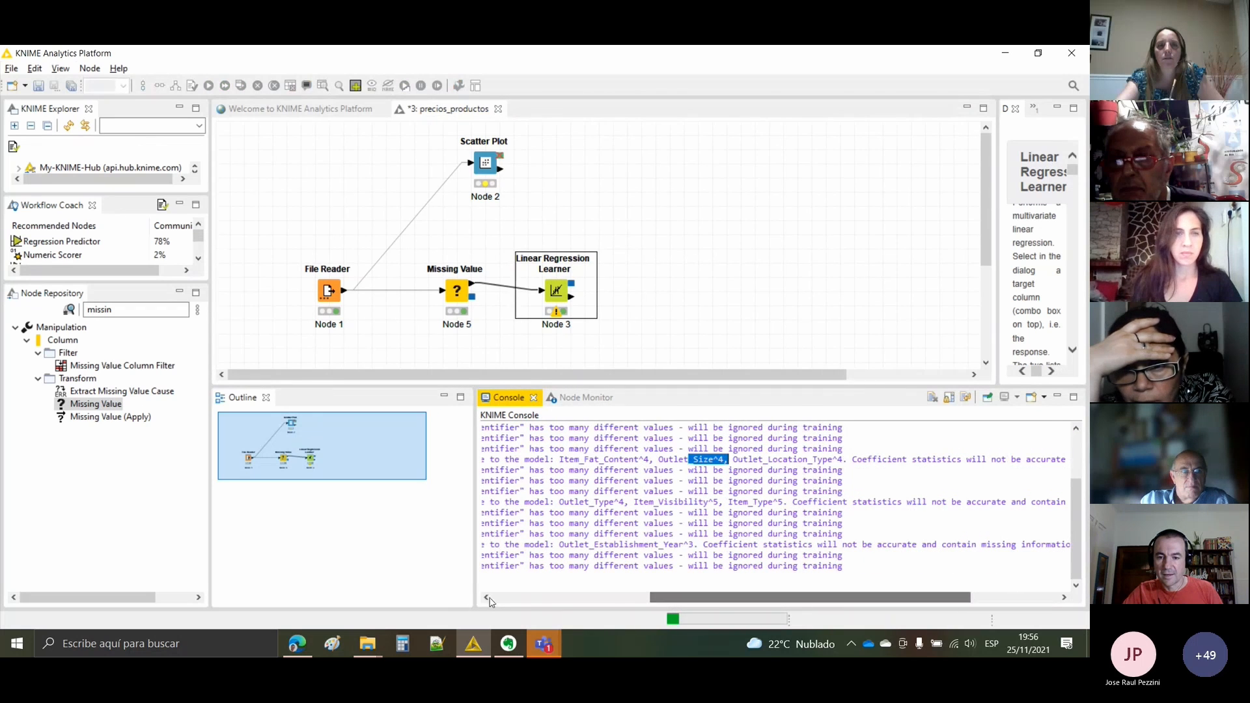
{"action": "left_click", "coordinate": [607, 601]}
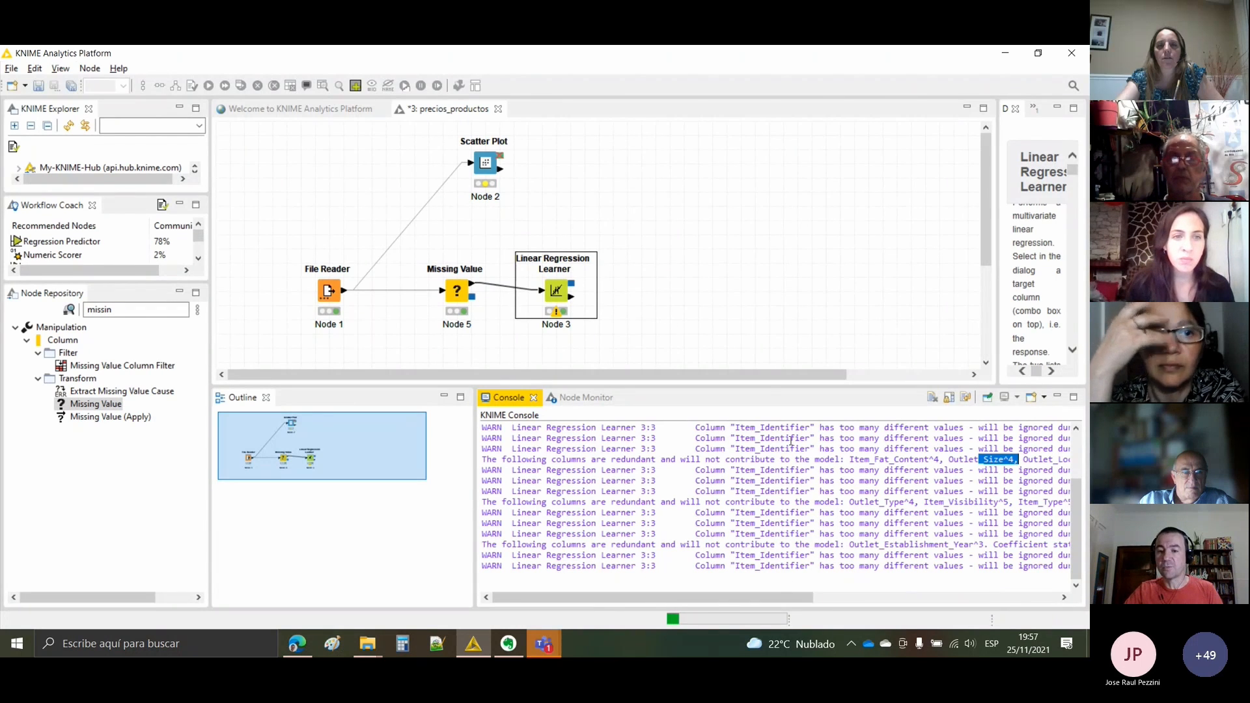
- Add a Regression Predictor node beyond the Linear Regression Learner and connect the learner's model output to its model input
{"action": "left_click_drag", "start_coordinate": [771, 391], "coordinate": [769, 481]}
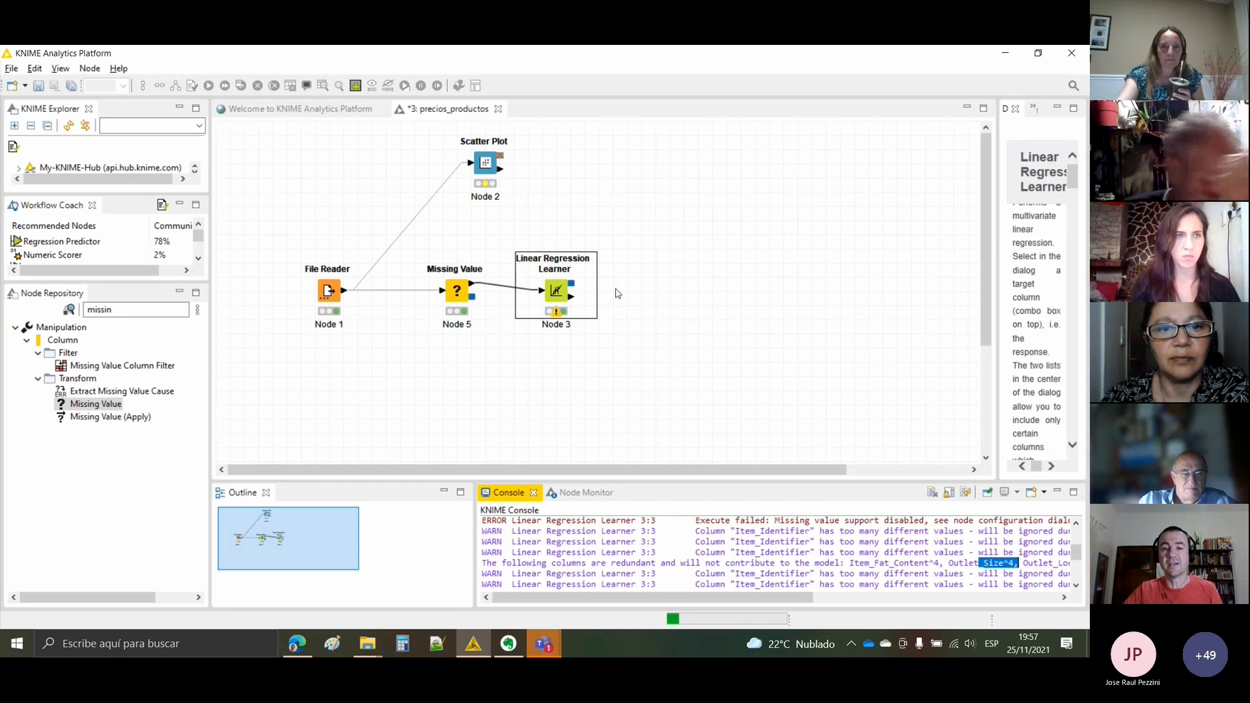
{"action": "left_click", "coordinate": [83, 310]}
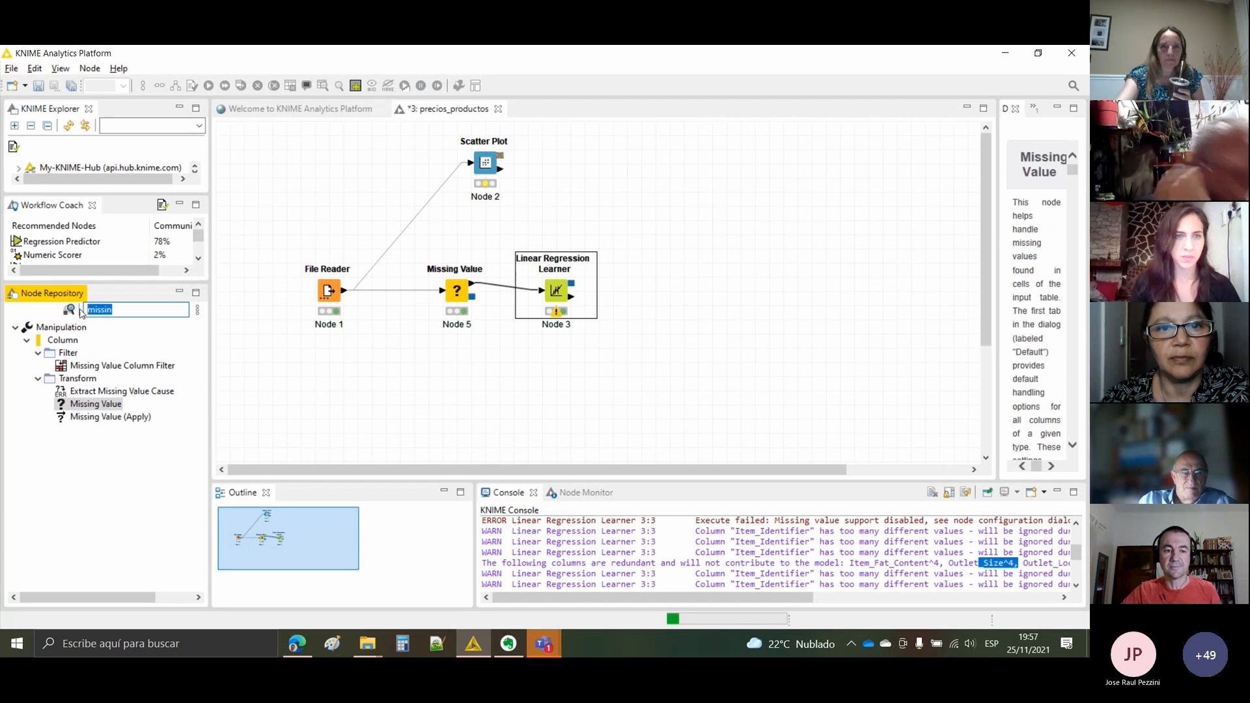
{"action": "type", "text": "lin"}
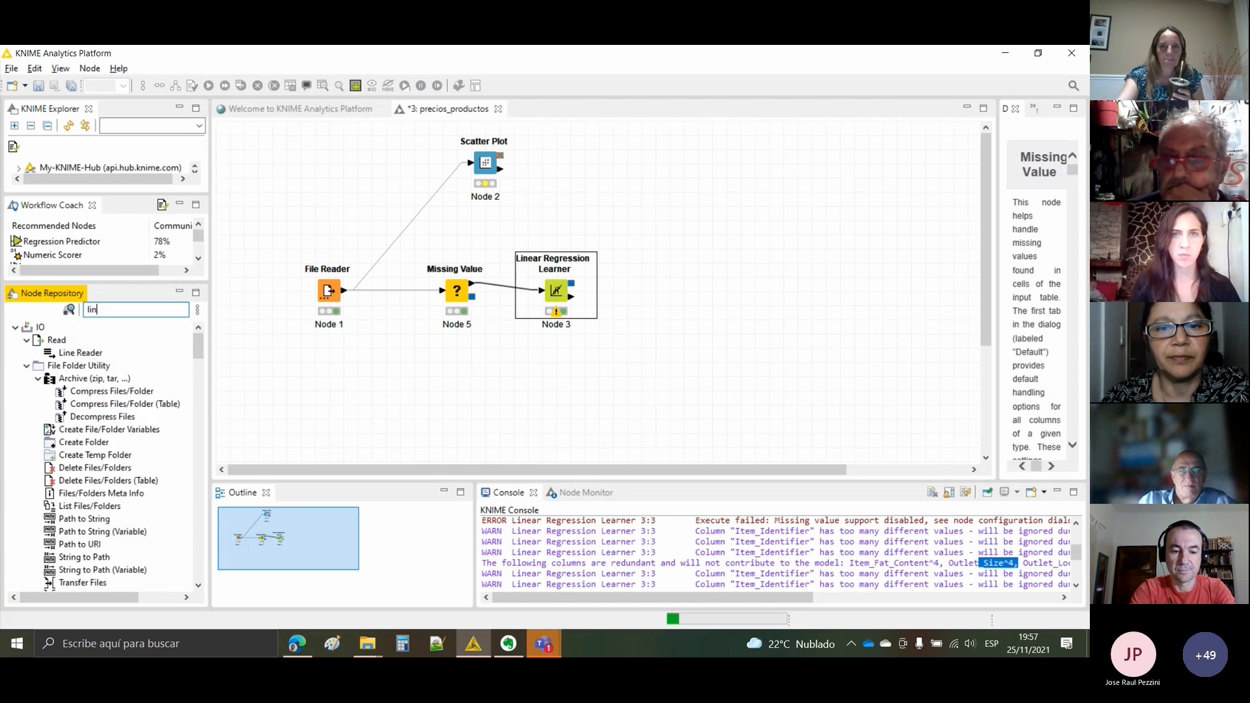
{"action": "type", "text": "ear"}
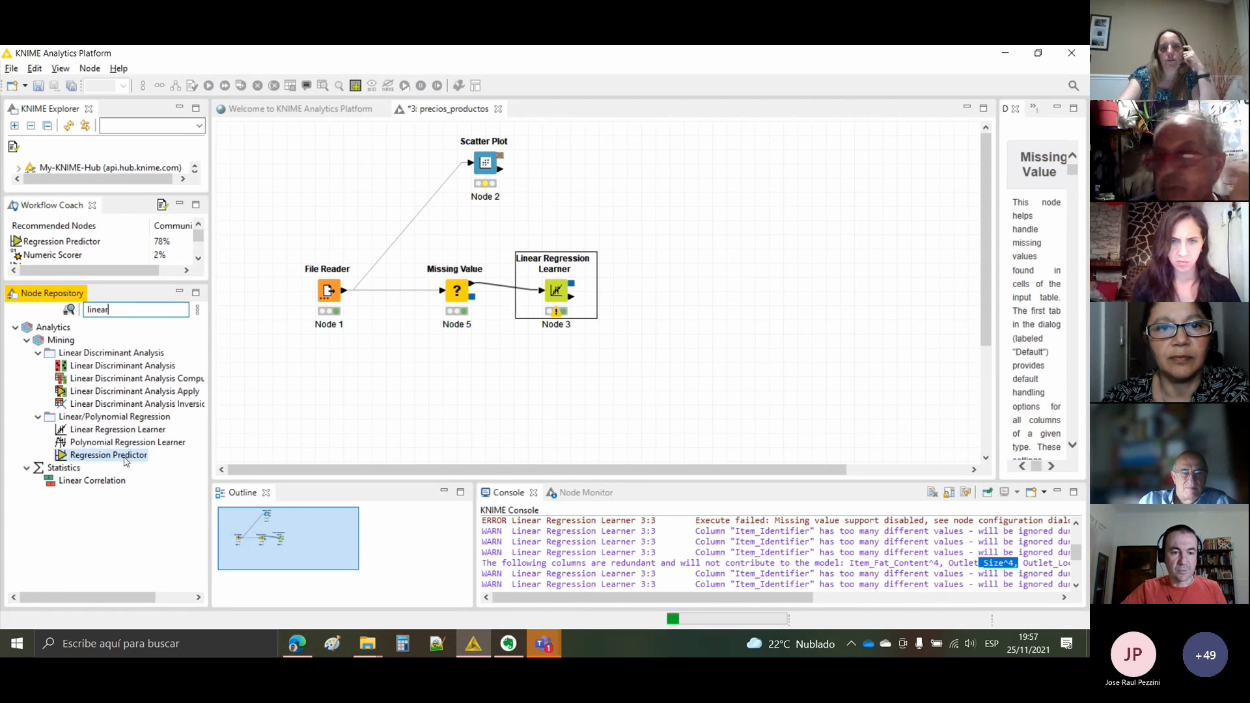
{"action": "left_click_drag", "start_coordinate": [108, 455], "coordinate": [651, 266]}
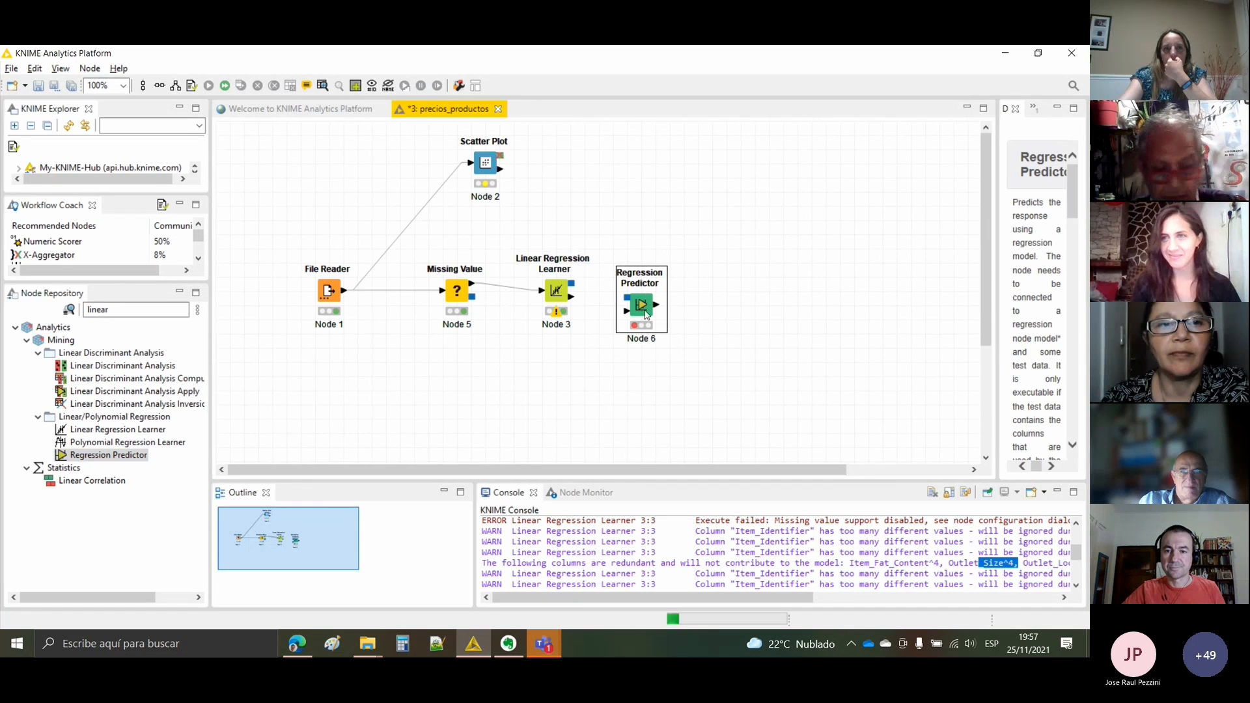
{"action": "left_click_drag", "start_coordinate": [645, 312], "coordinate": [645, 298]}
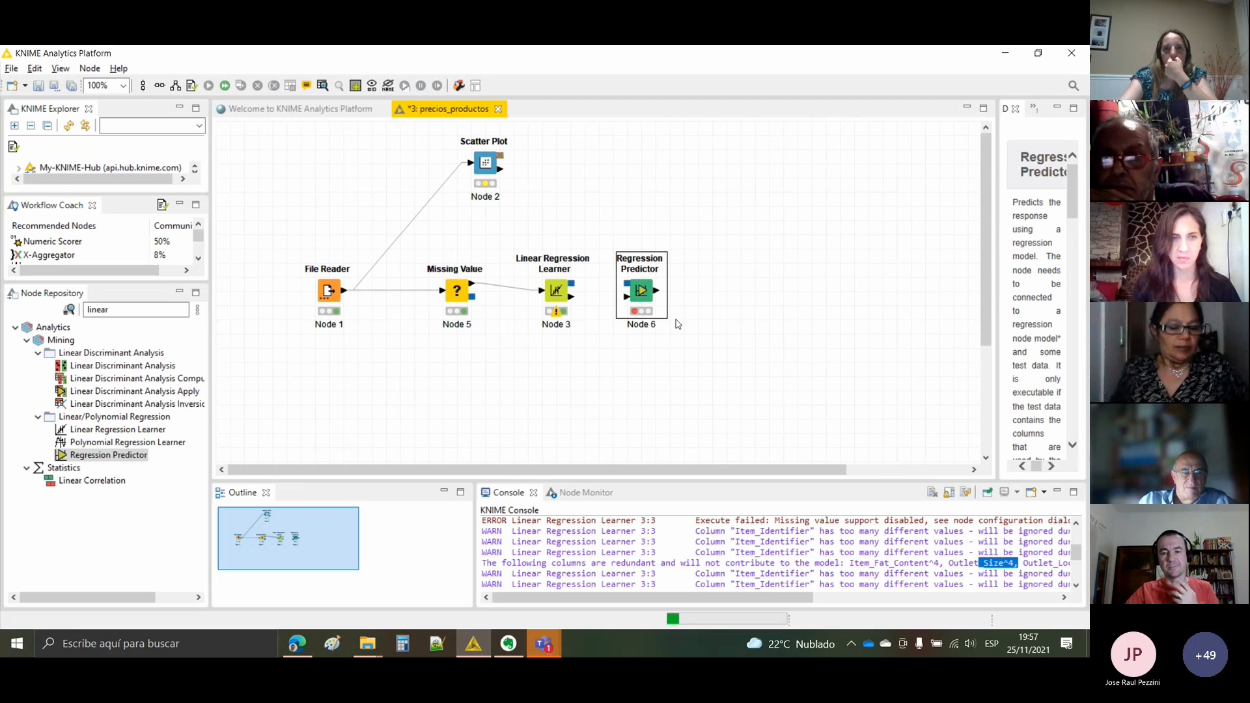
{"action": "left_click", "coordinate": [573, 287]}
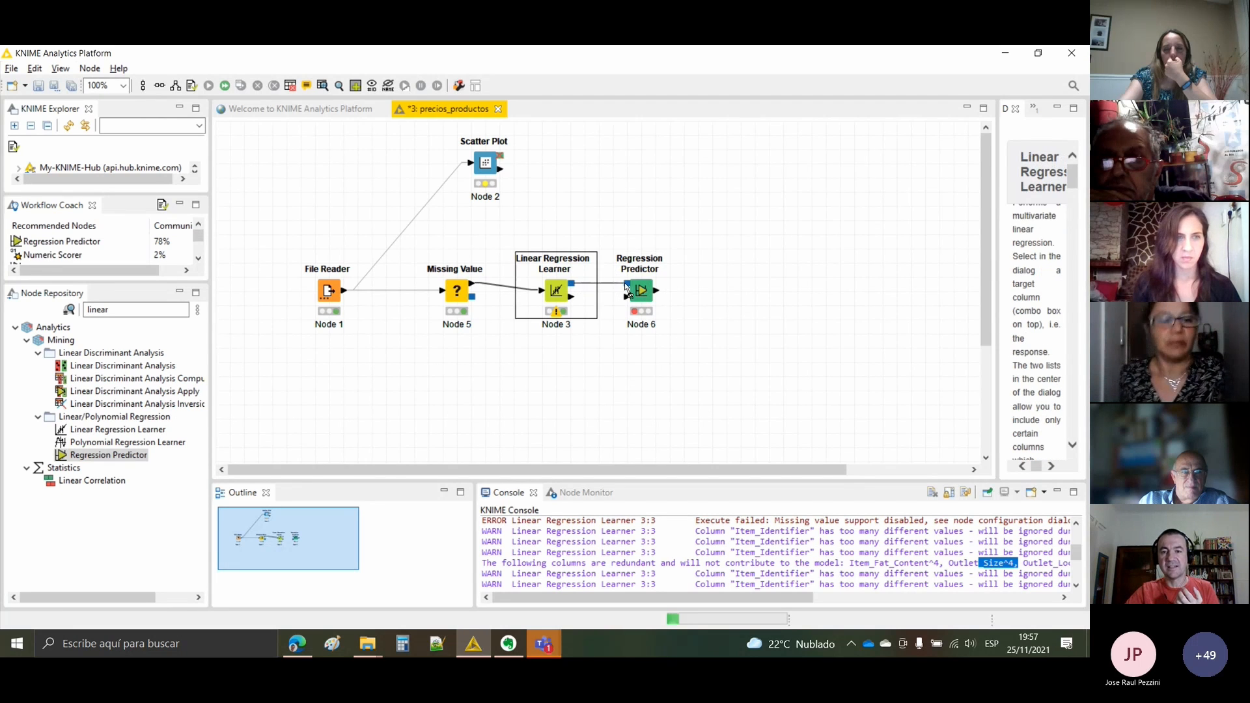
{"action": "left_click_drag", "start_coordinate": [626, 285], "coordinate": [689, 309]}
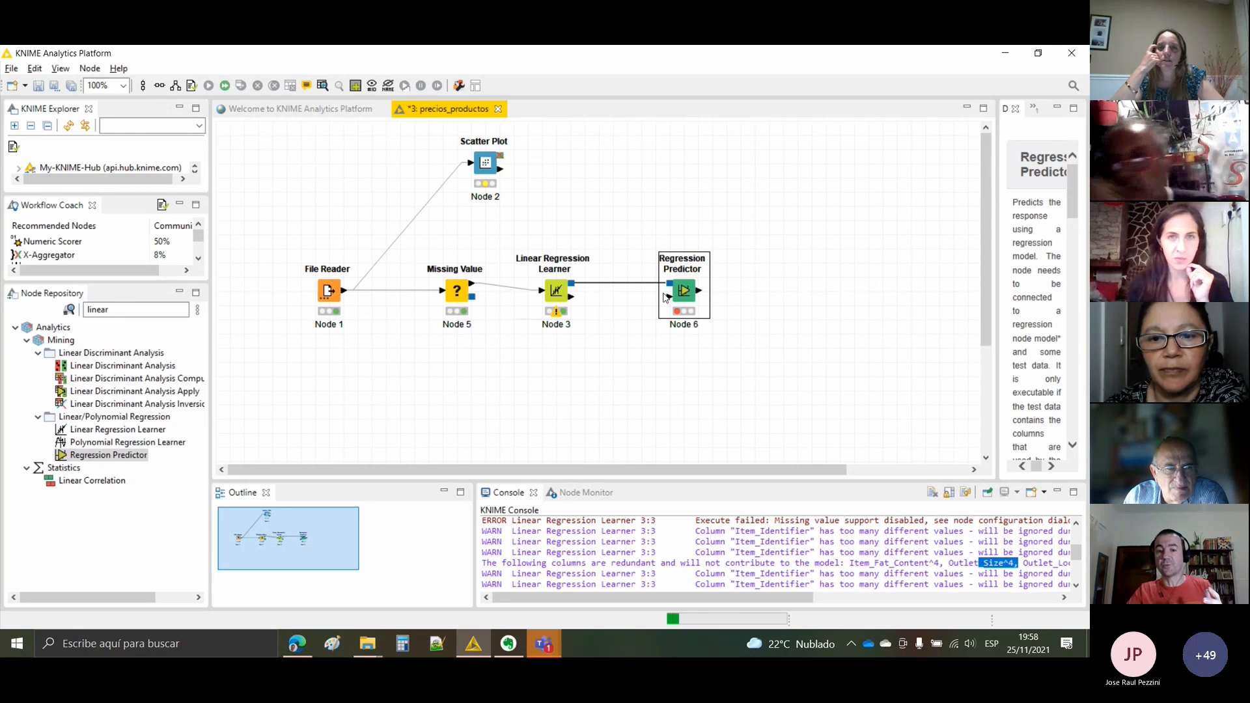
- Duplicate the File Reader and Missing Value nodes together with their connection in the workflow
{"action": "left_click_drag", "start_coordinate": [507, 333], "coordinate": [337, 277]}
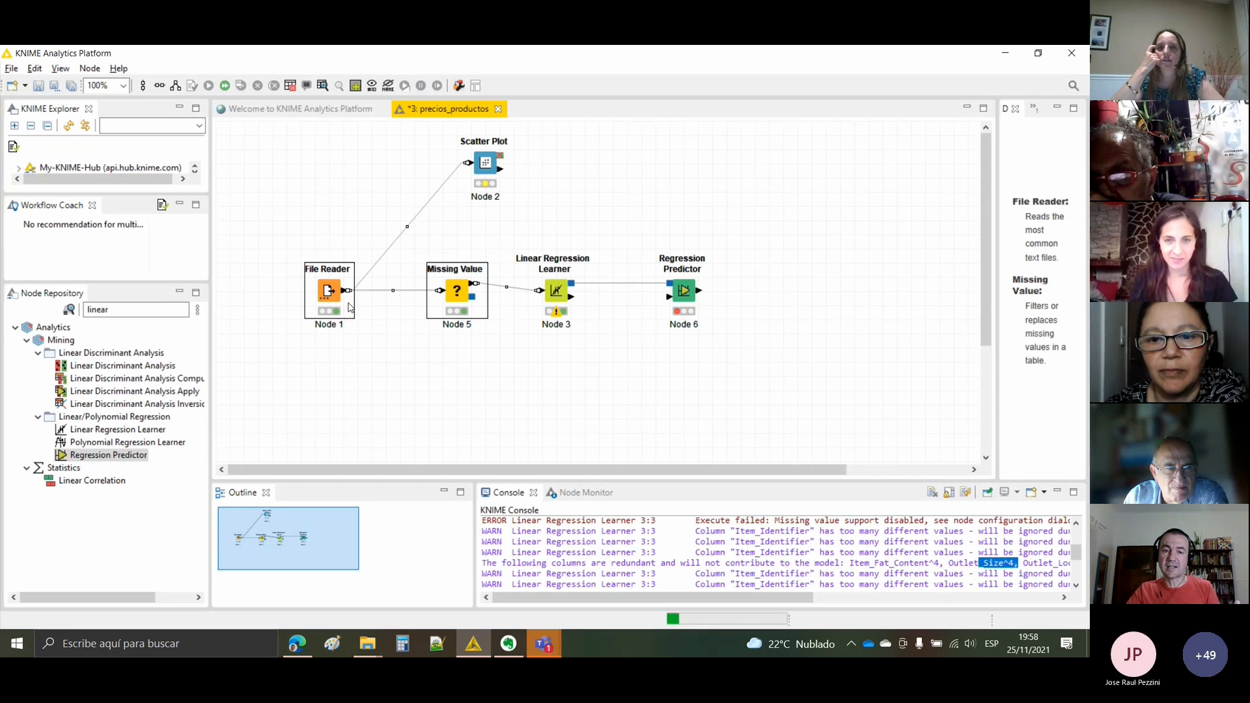
{"action": "right_click", "coordinate": [345, 297]}
{"action": "left_click", "coordinate": [237, 248]}
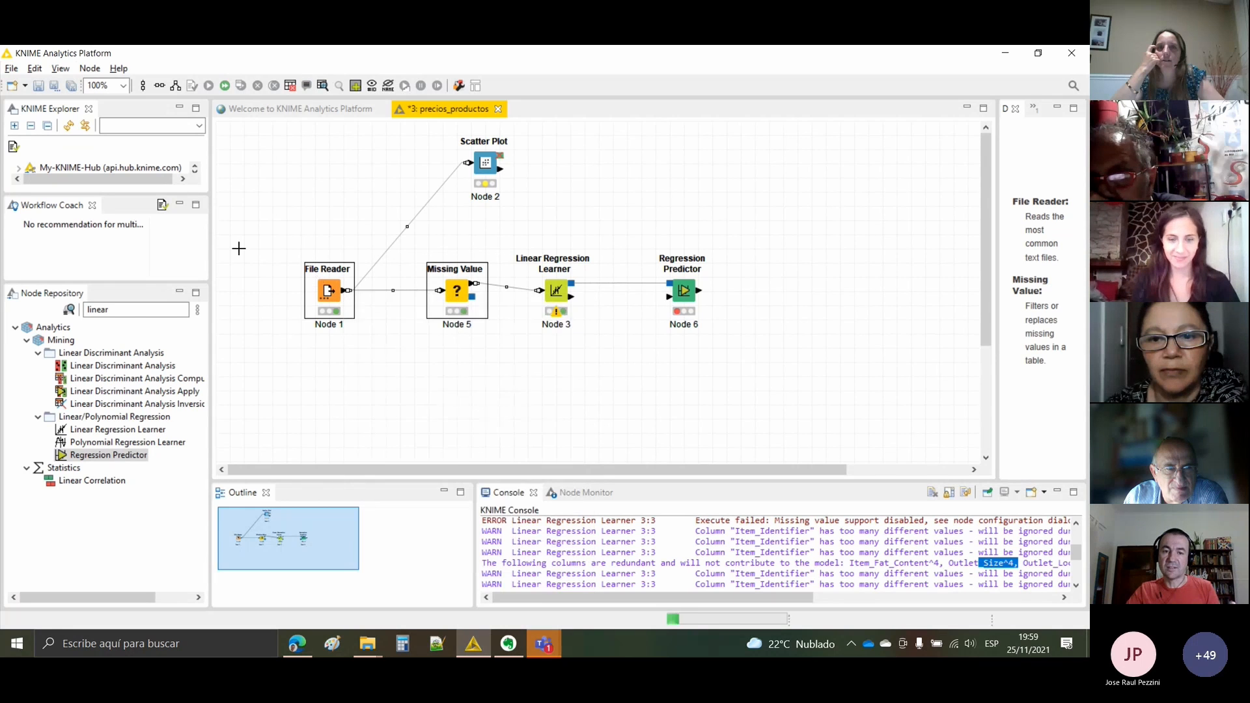
{"action": "left_click_drag", "start_coordinate": [488, 350], "coordinate": [296, 271]}
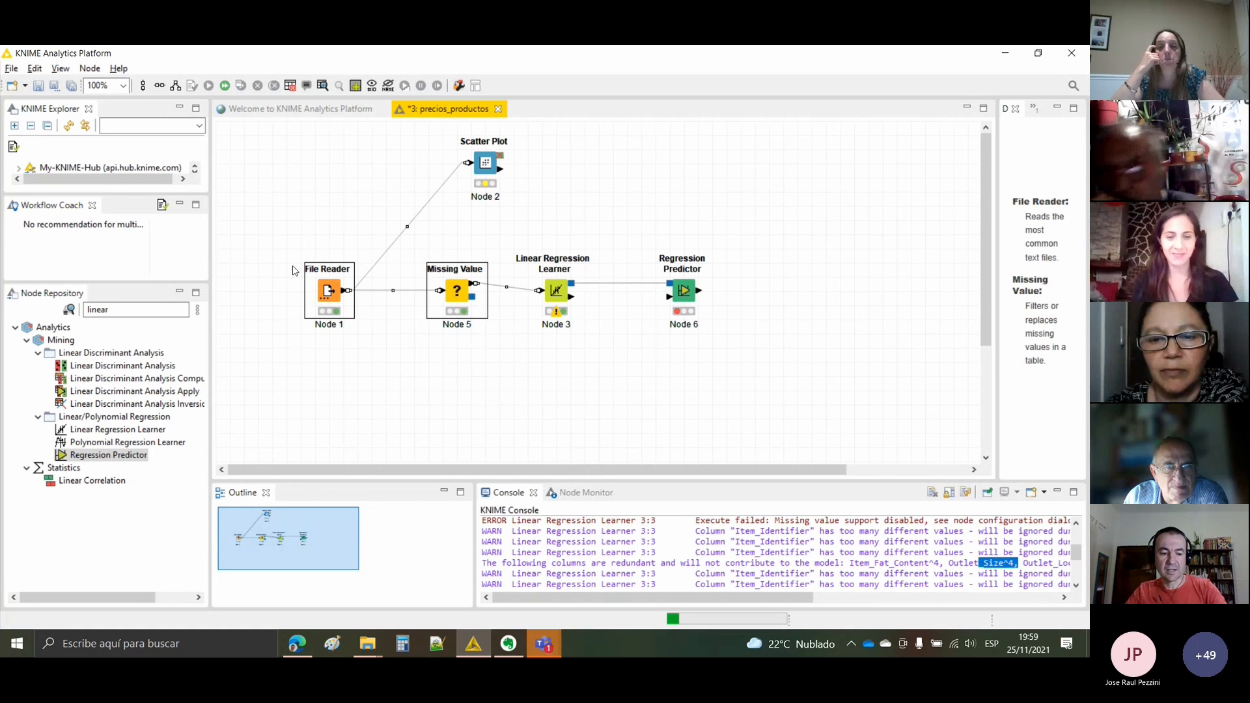
{"action": "left_click", "coordinate": [346, 370]}
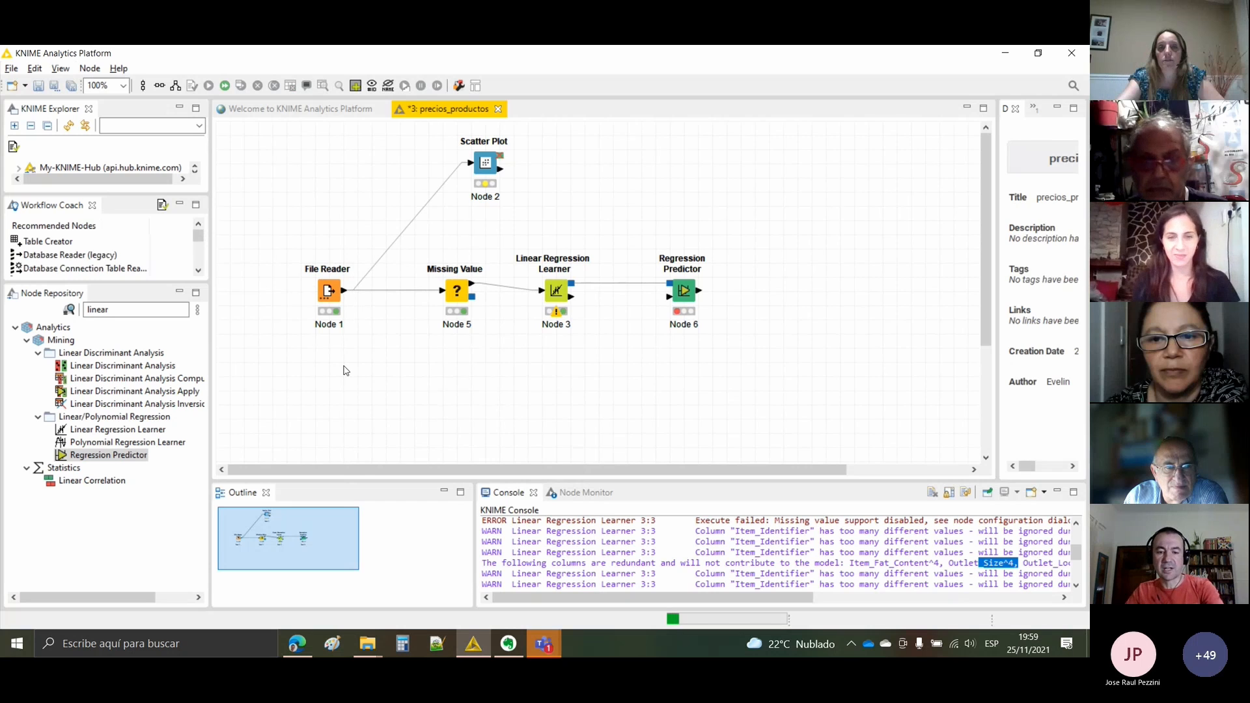
{"action": "key", "text": "ctrl+v"}
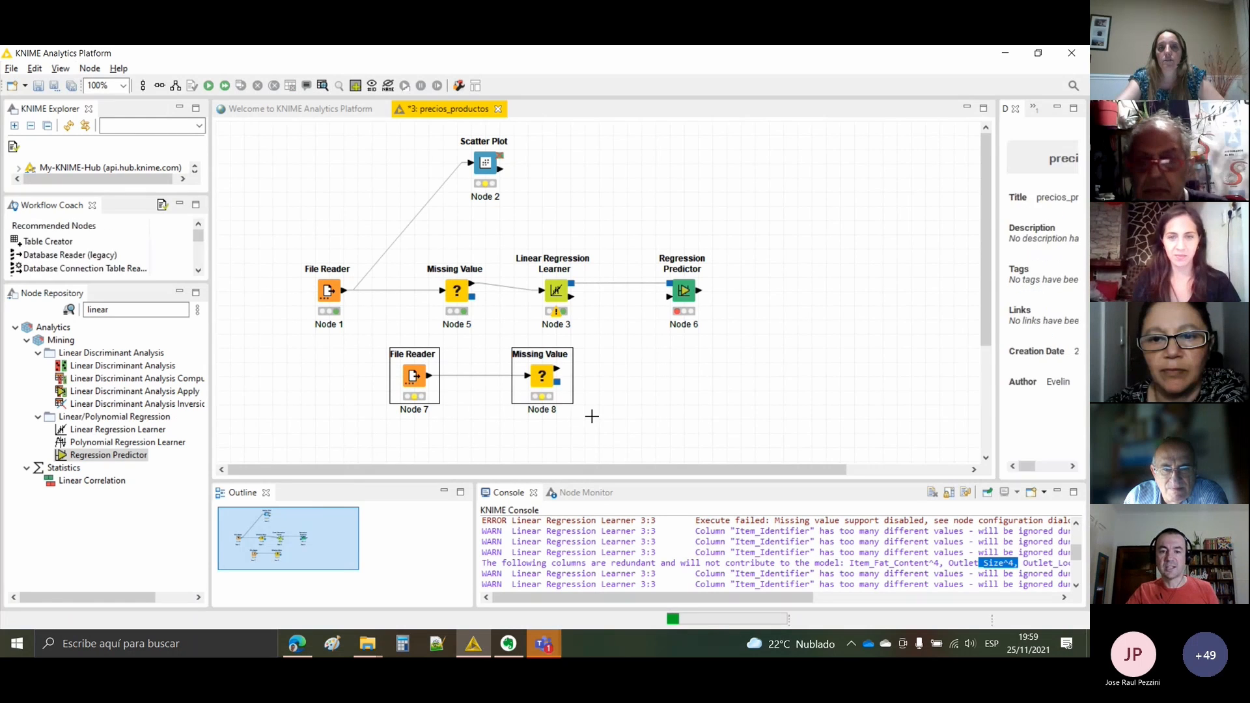
- Align the duplicated File Reader and Missing Value nodes directly beneath their originals
{"action": "left_click_drag", "start_coordinate": [592, 415], "coordinate": [404, 355]}
{"action": "left_click", "coordinate": [412, 366]}
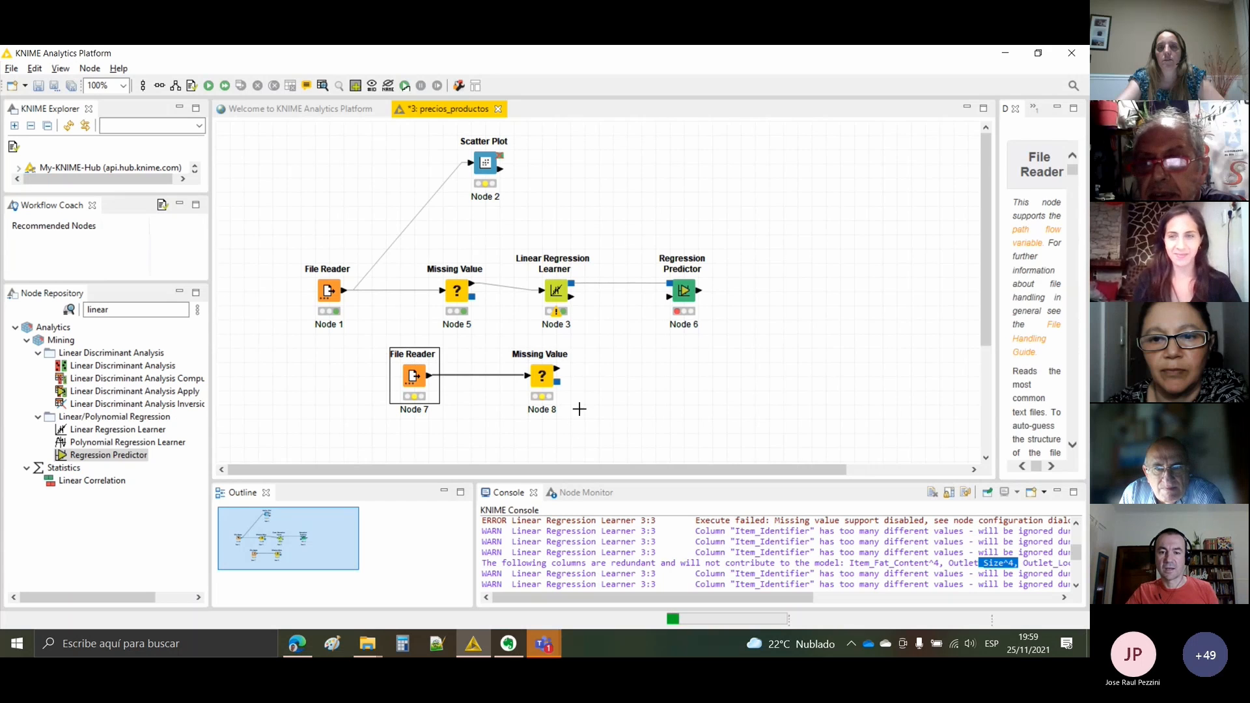
{"action": "left_click_drag", "start_coordinate": [595, 424], "coordinate": [329, 372]}
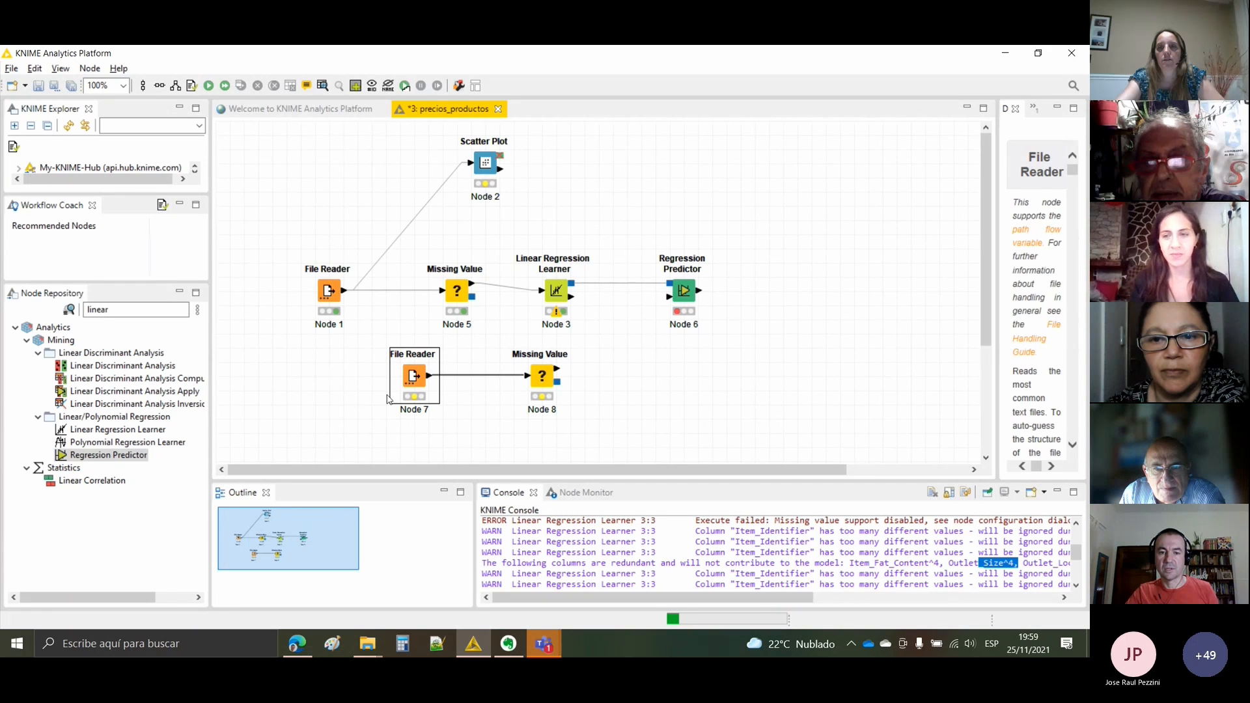
{"action": "left_click_drag", "start_coordinate": [442, 394], "coordinate": [358, 394]}
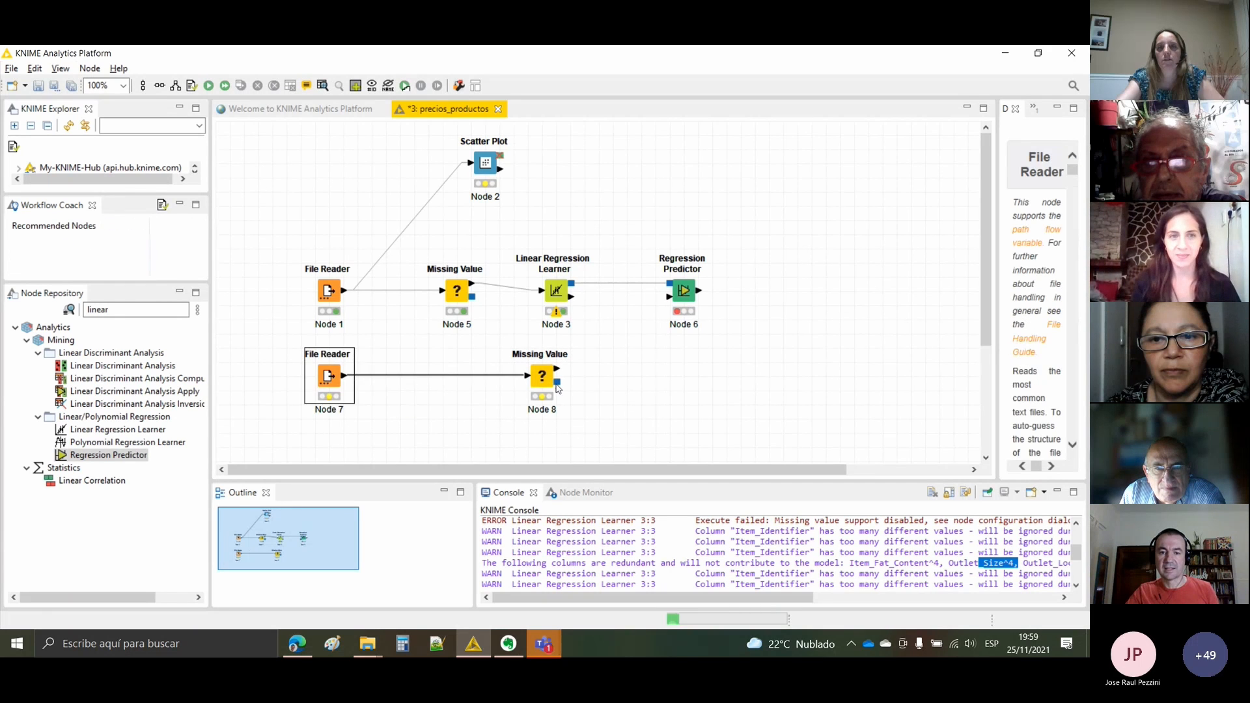
{"action": "left_click_drag", "start_coordinate": [547, 383], "coordinate": [462, 380]}
- Configure the duplicated File Reader to read Test_u94Q5KV.csv from the knime folder
{"action": "left_click", "coordinate": [327, 377]}
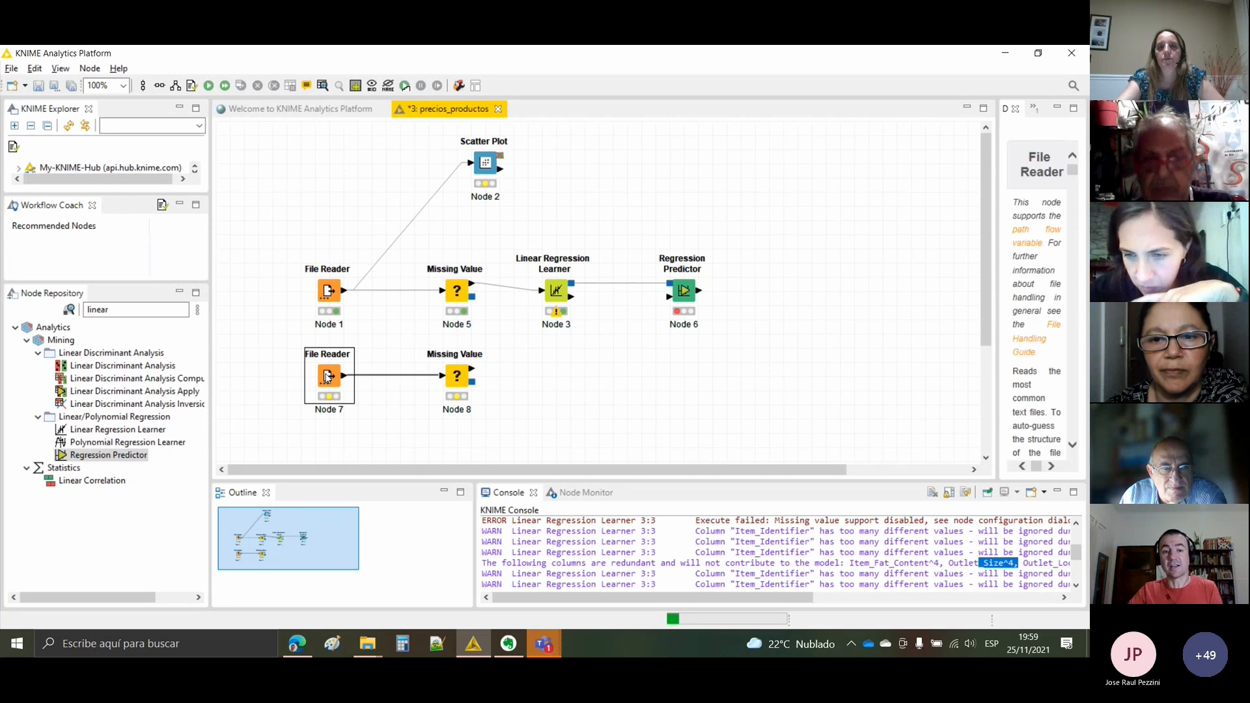
{"action": "right_click", "coordinate": [328, 376]}
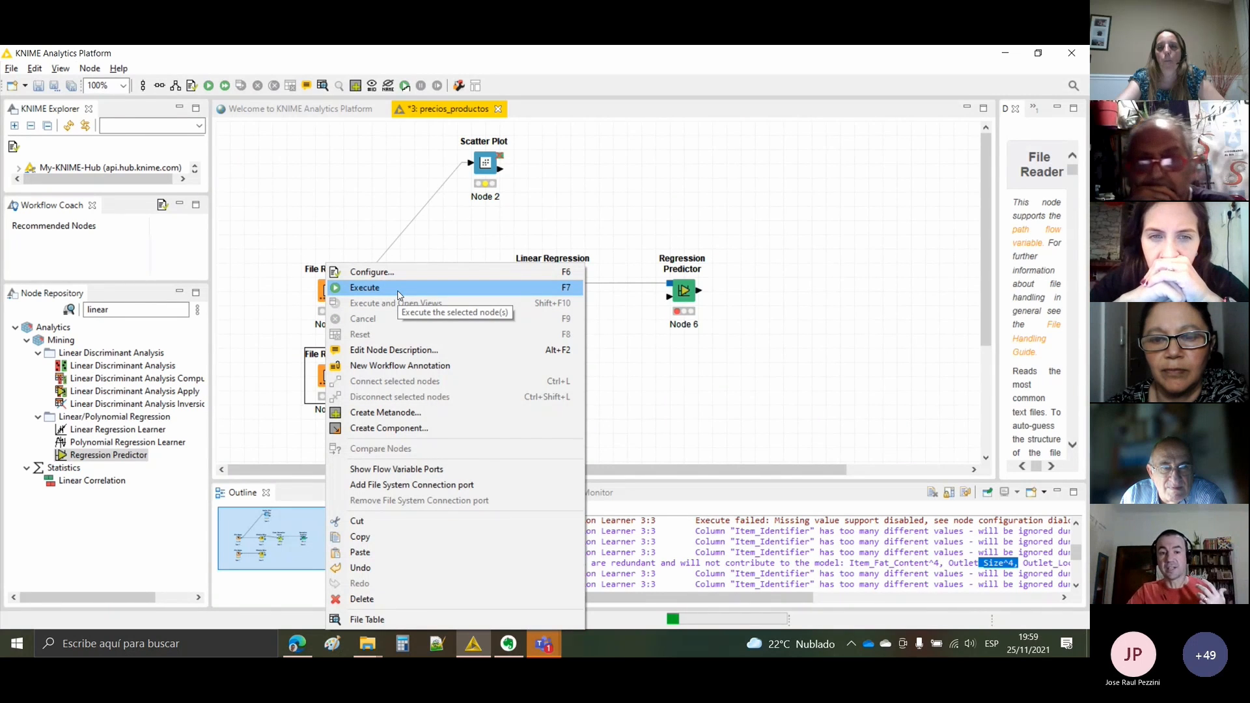
{"action": "left_click", "coordinate": [391, 272]}
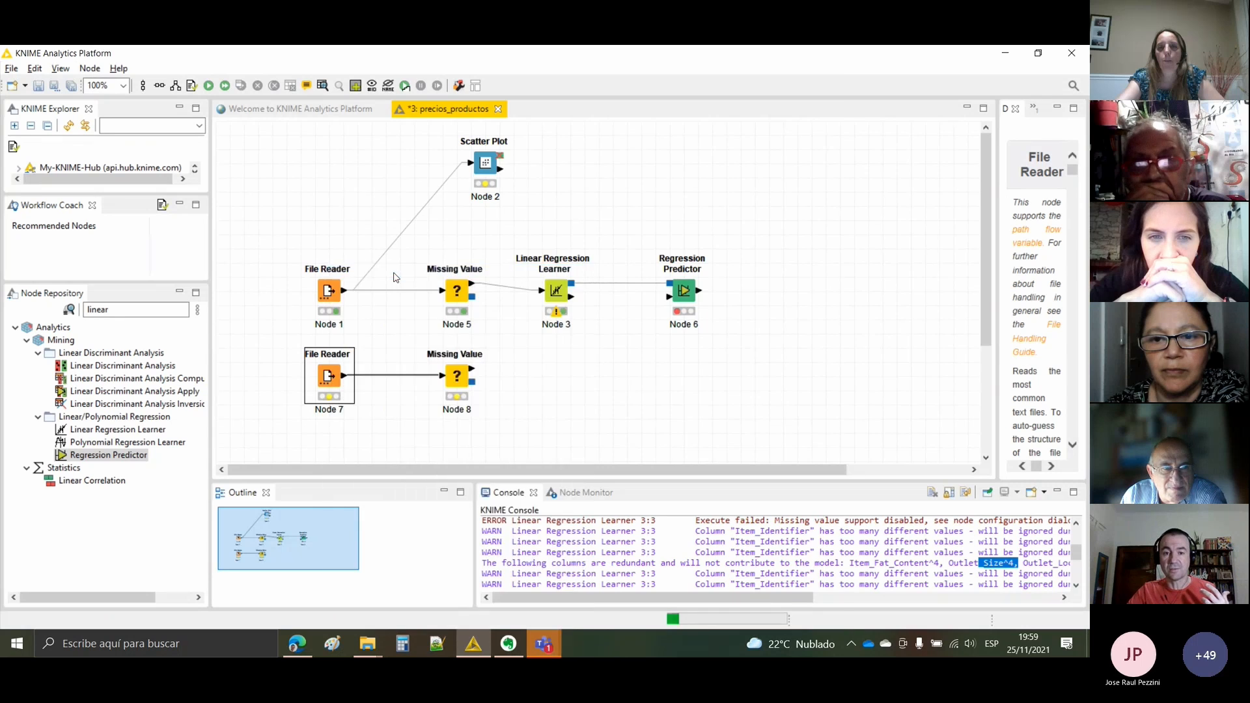
{"action": "left_click", "coordinate": [754, 185]}
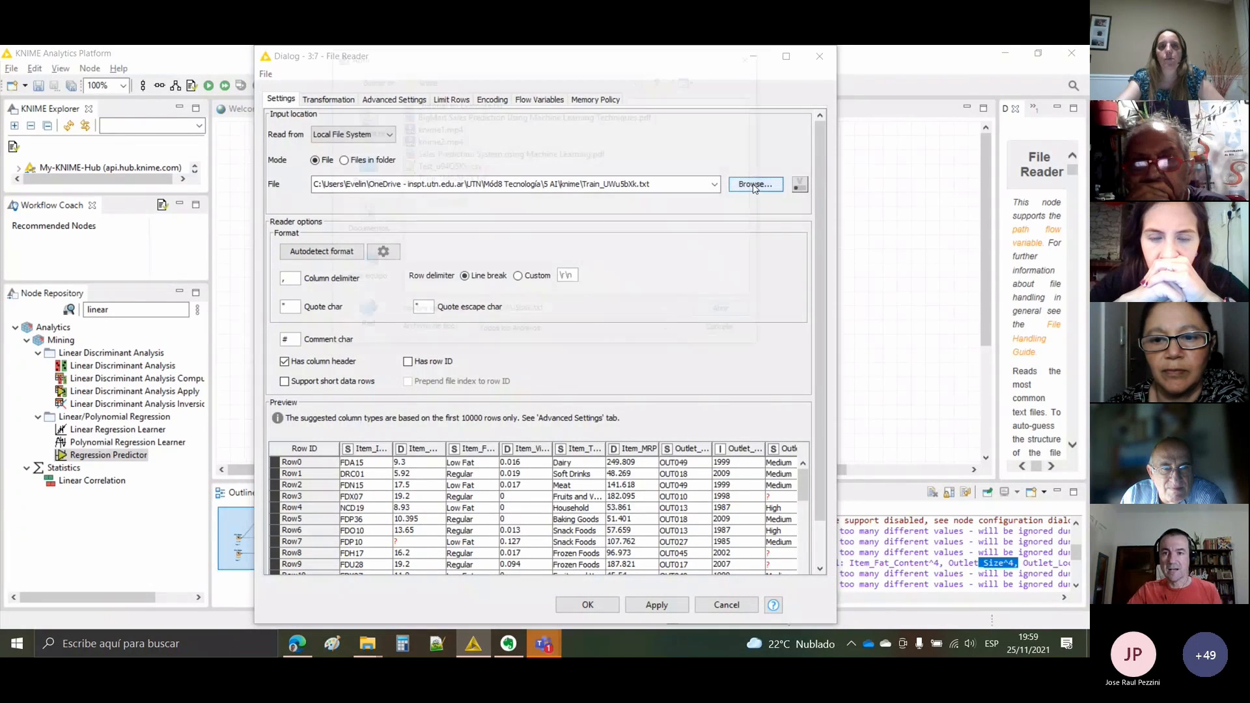
{"action": "left_click", "coordinate": [440, 181]}
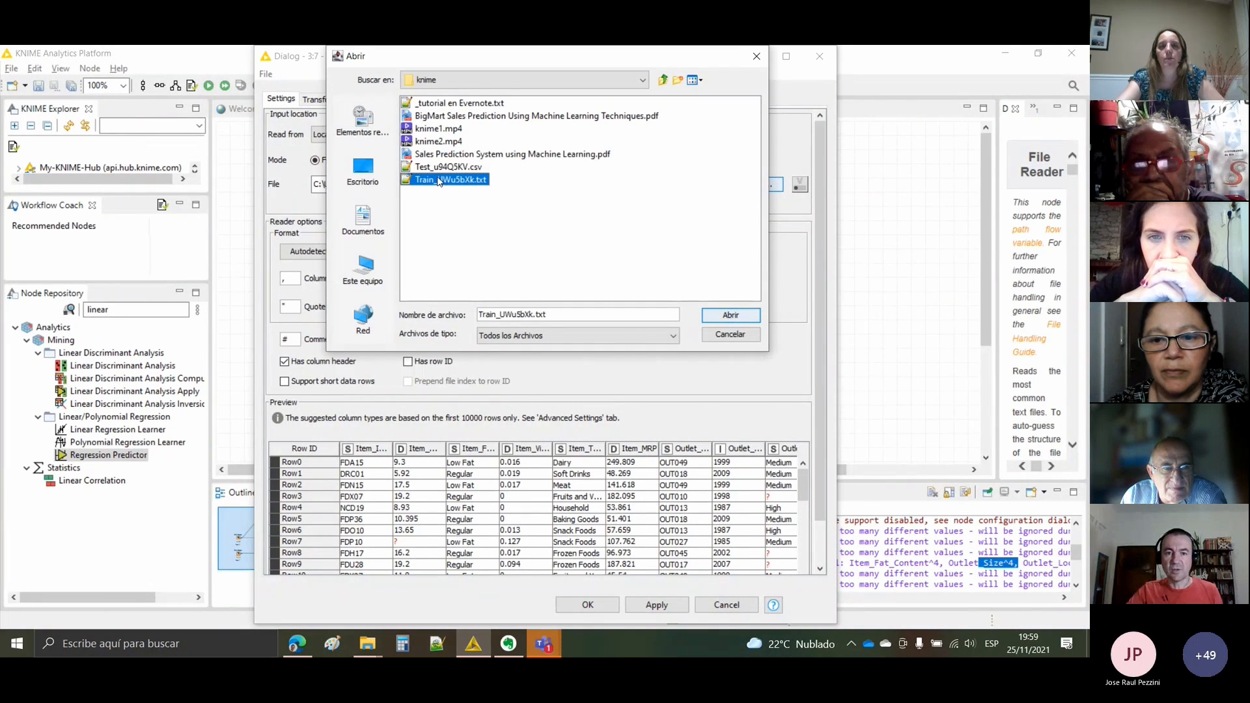
{"action": "left_click", "coordinate": [443, 168]}
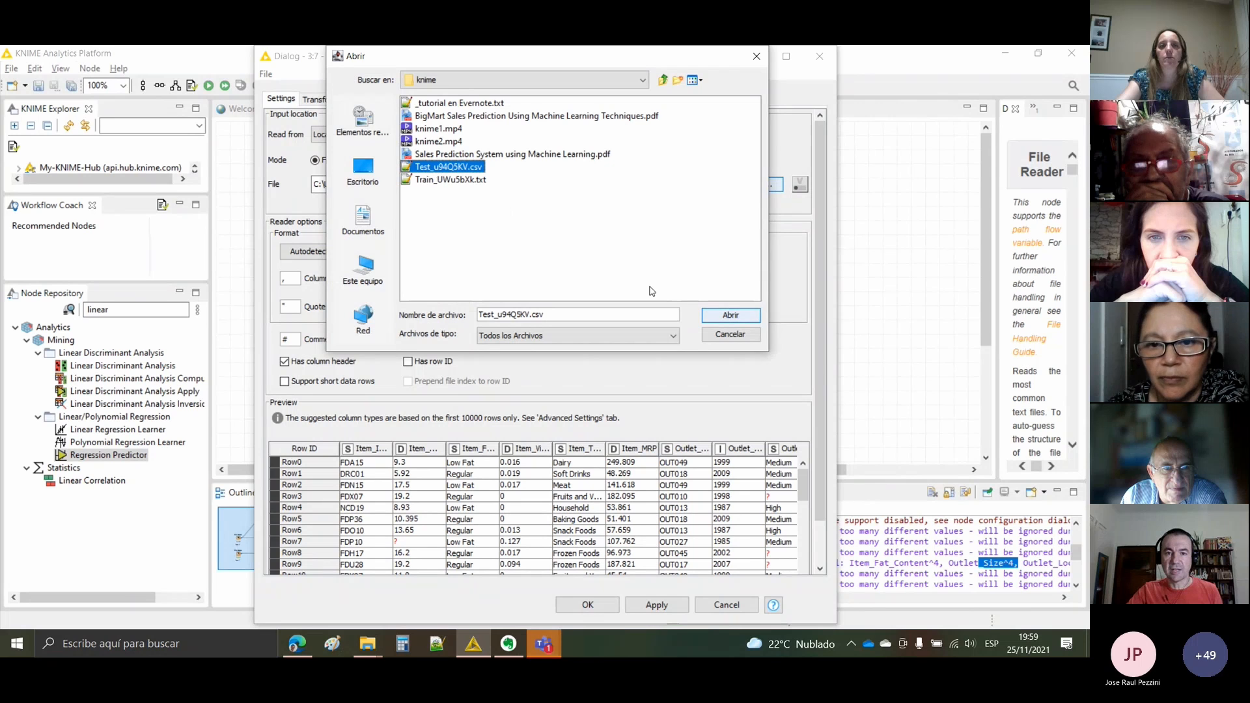
{"action": "left_click", "coordinate": [730, 316]}
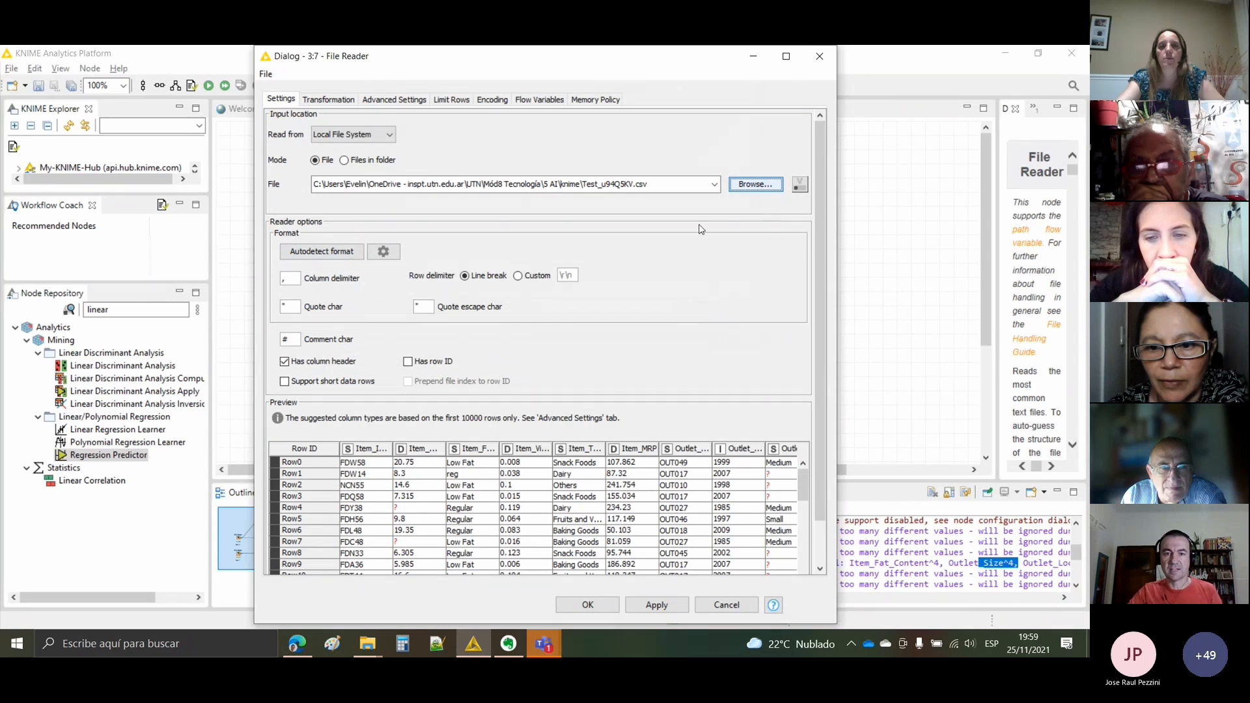
{"action": "left_click", "coordinate": [586, 607]}
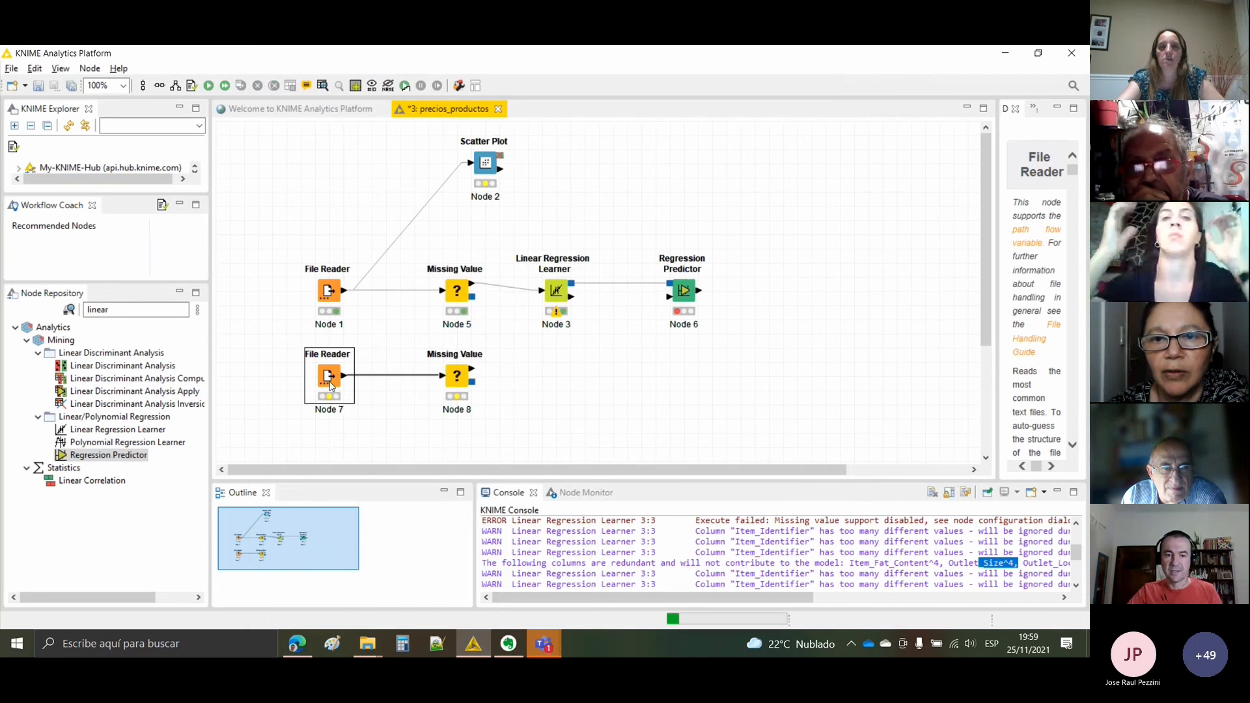
- Execute the duplicated File Reader to load the test data
{"action": "right_click", "coordinate": [330, 386]}
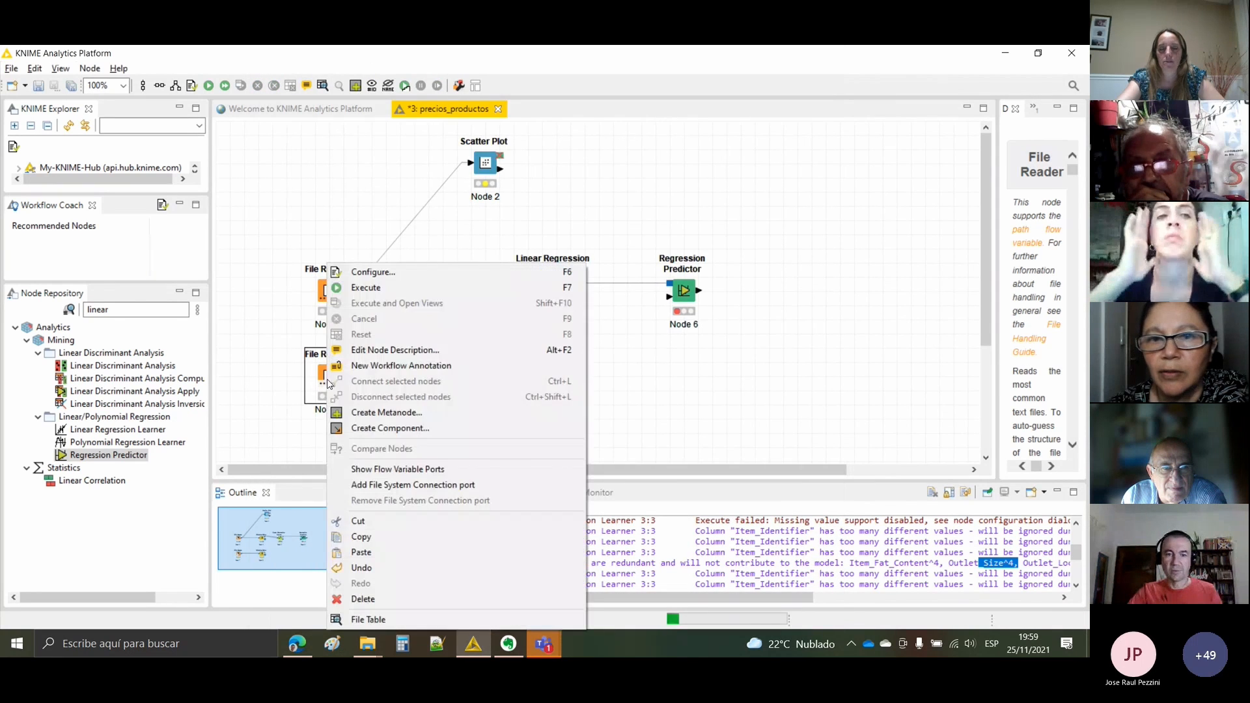
{"action": "left_click", "coordinate": [378, 288]}
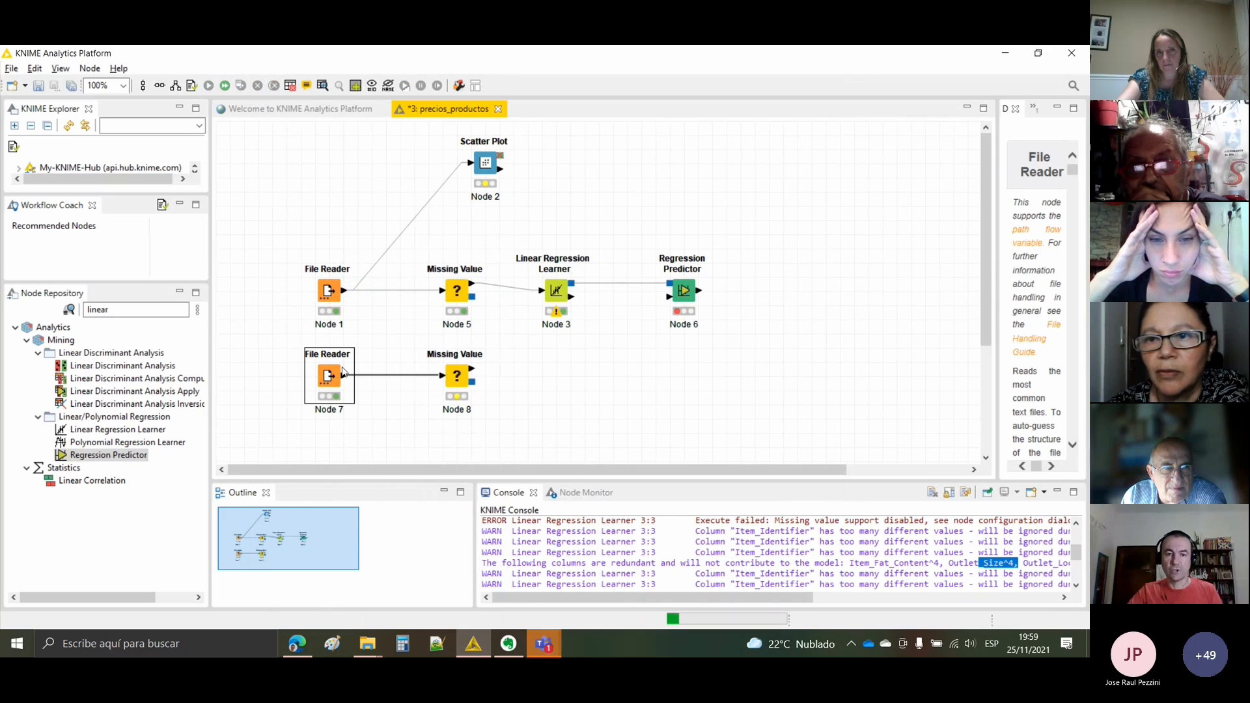
{"action": "mouse_move", "coordinate": [350, 381]}
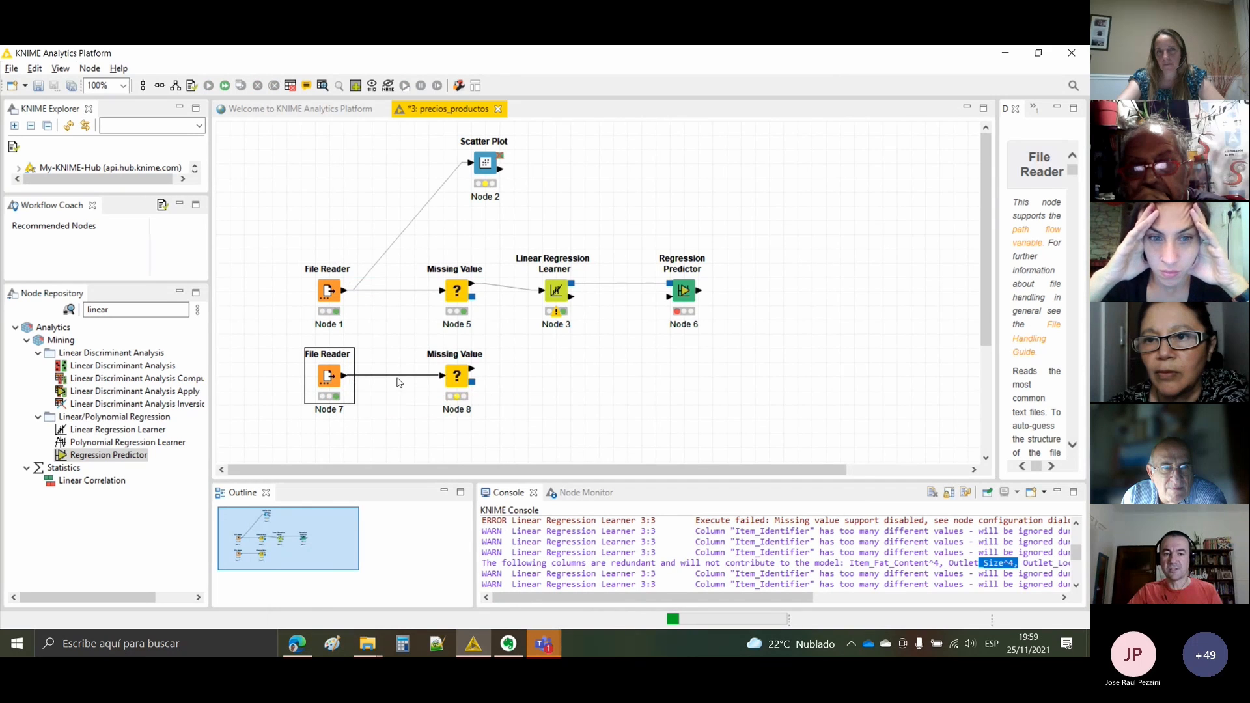
- Set the duplicated Missing Value node to replace missing integer numbers with the Median
{"action": "left_click", "coordinate": [459, 378]}
{"action": "right_click", "coordinate": [460, 374]}
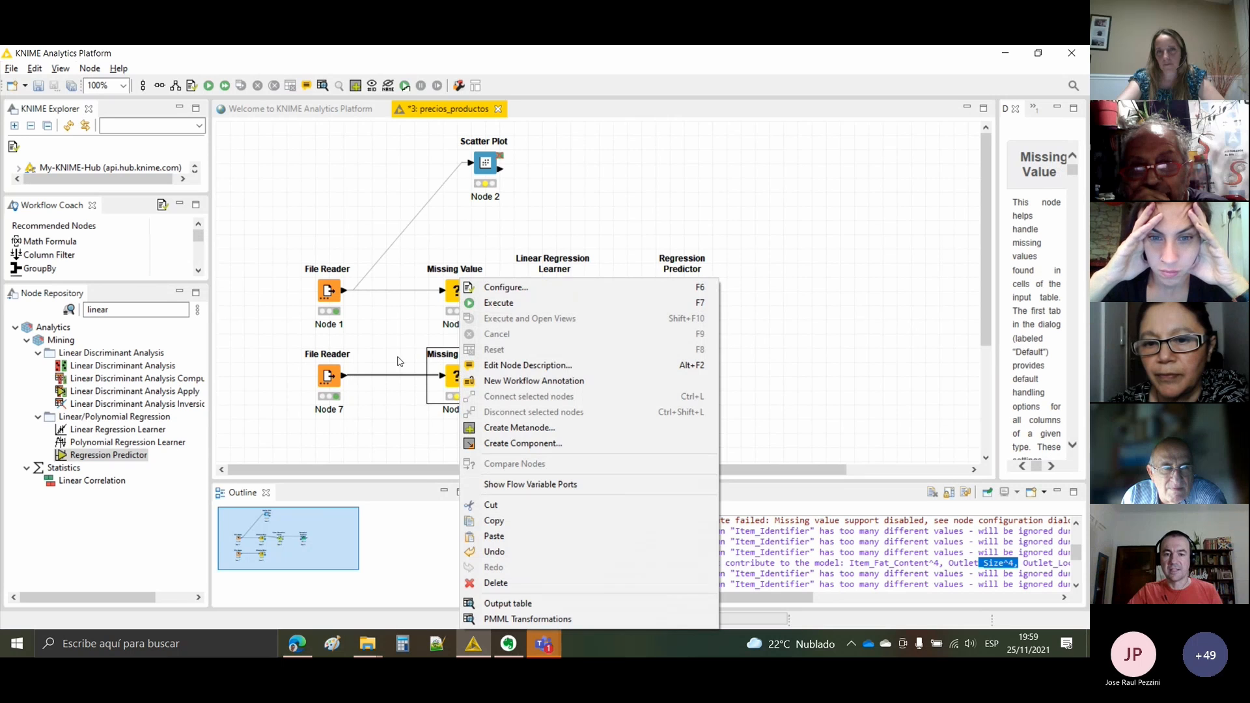
{"action": "left_click", "coordinate": [489, 288]}
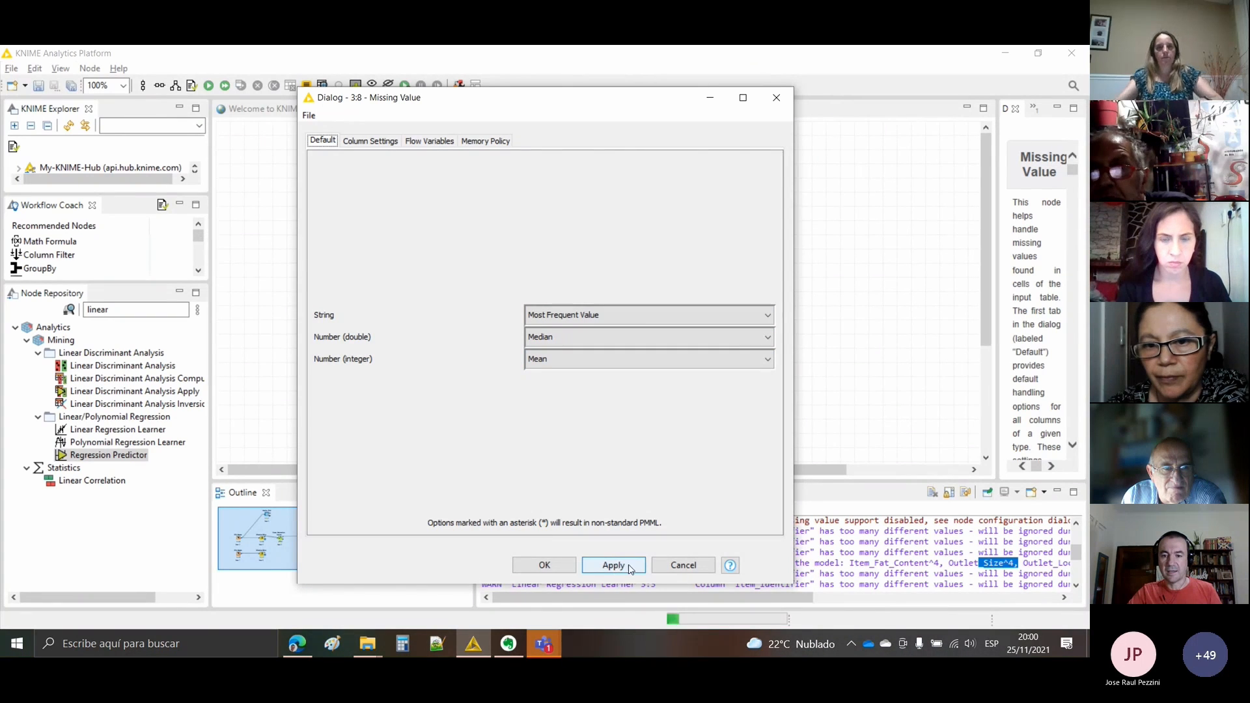
{"action": "left_click", "coordinate": [547, 360]}
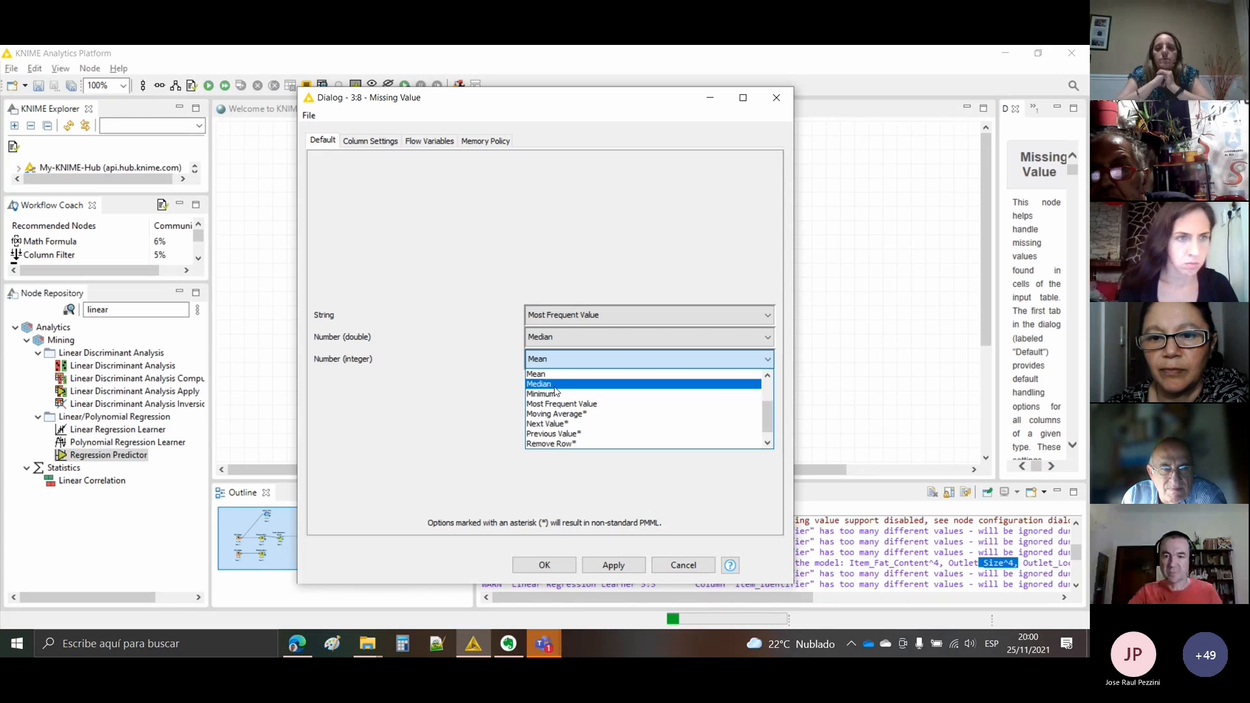
{"action": "left_click", "coordinate": [553, 385]}
{"action": "left_click", "coordinate": [546, 565]}
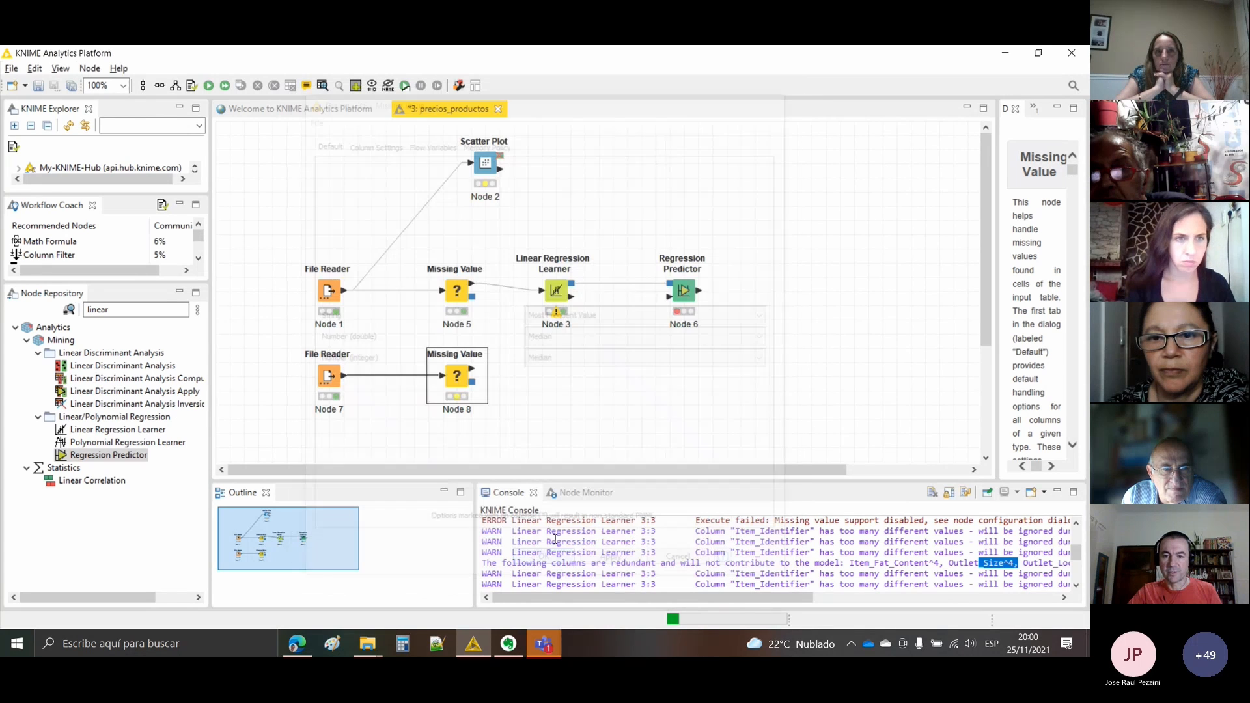
- Set the original Missing Value node's integer handling to Median and accept resetting the connected nodes
{"action": "right_click", "coordinate": [460, 299]}
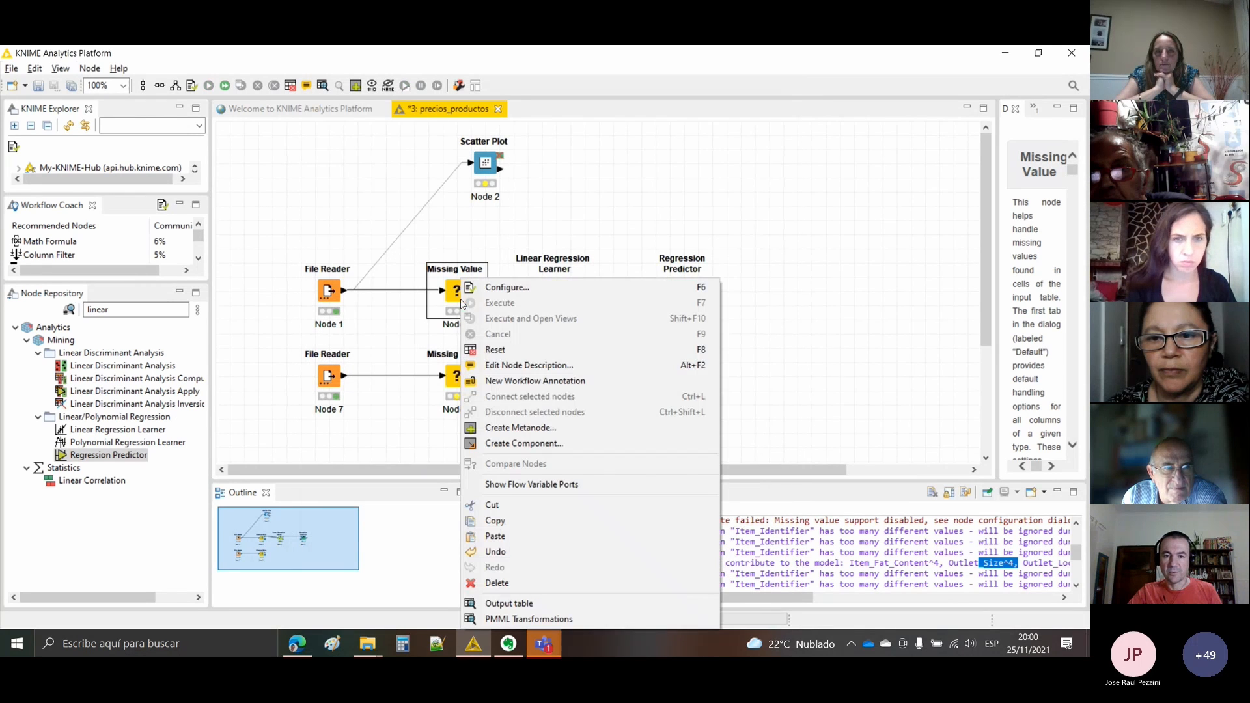
{"action": "left_click", "coordinate": [508, 288]}
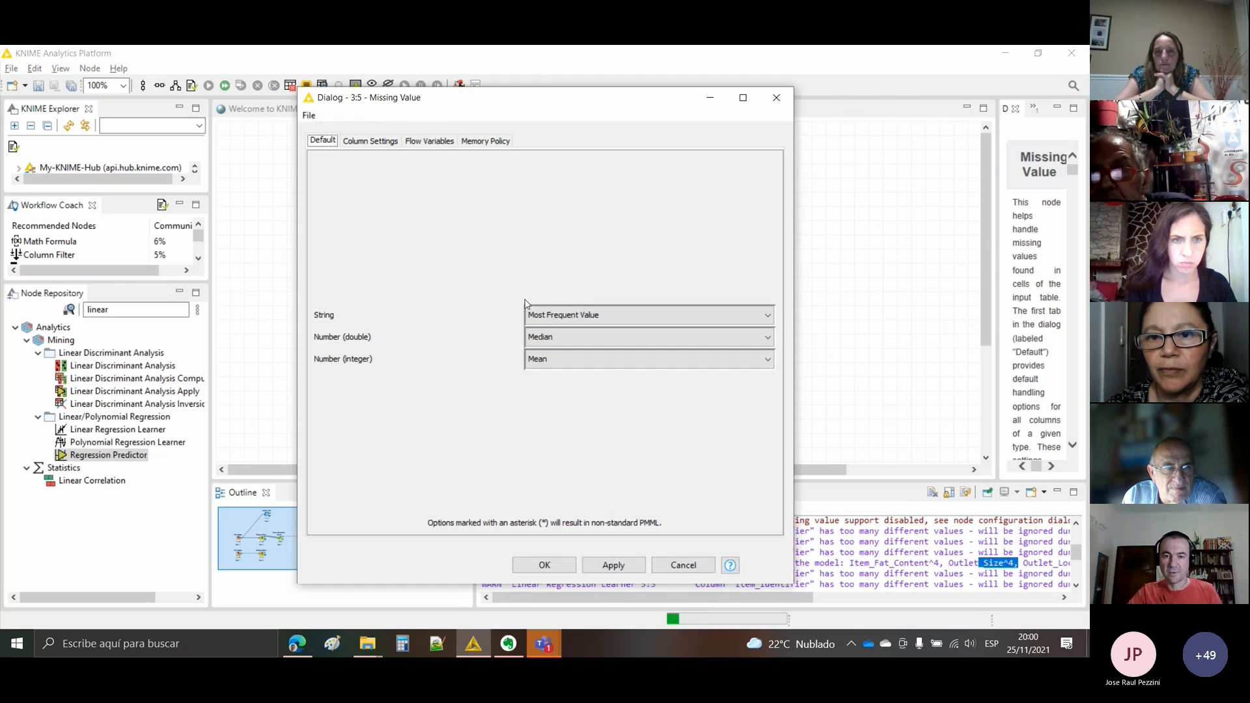
{"action": "left_click", "coordinate": [548, 359]}
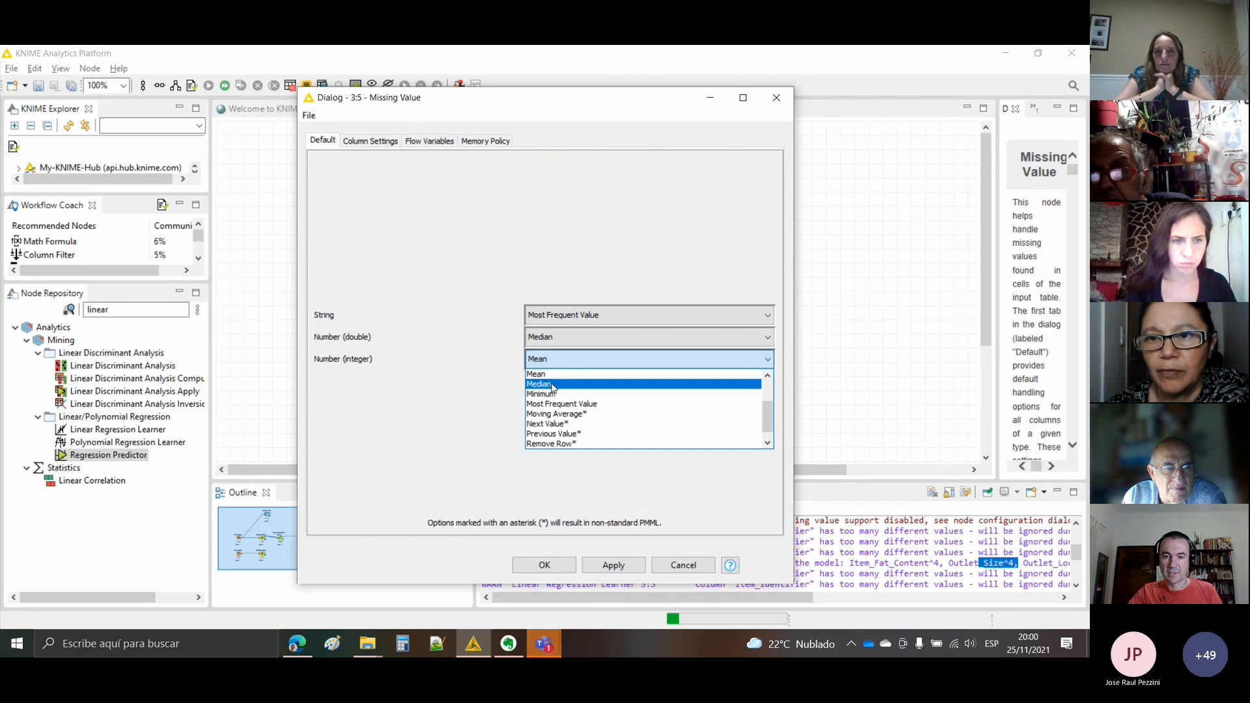
{"action": "left_click", "coordinate": [550, 384]}
{"action": "left_click", "coordinate": [545, 564]}
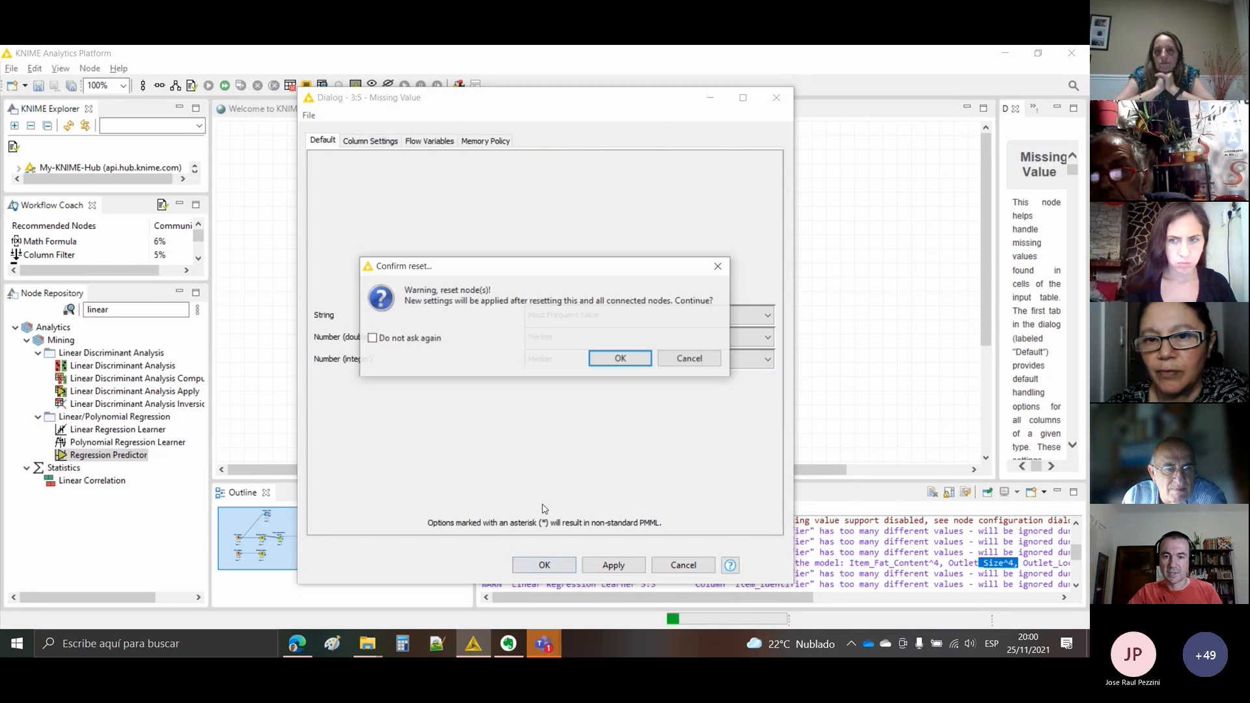
{"action": "left_click", "coordinate": [620, 359]}
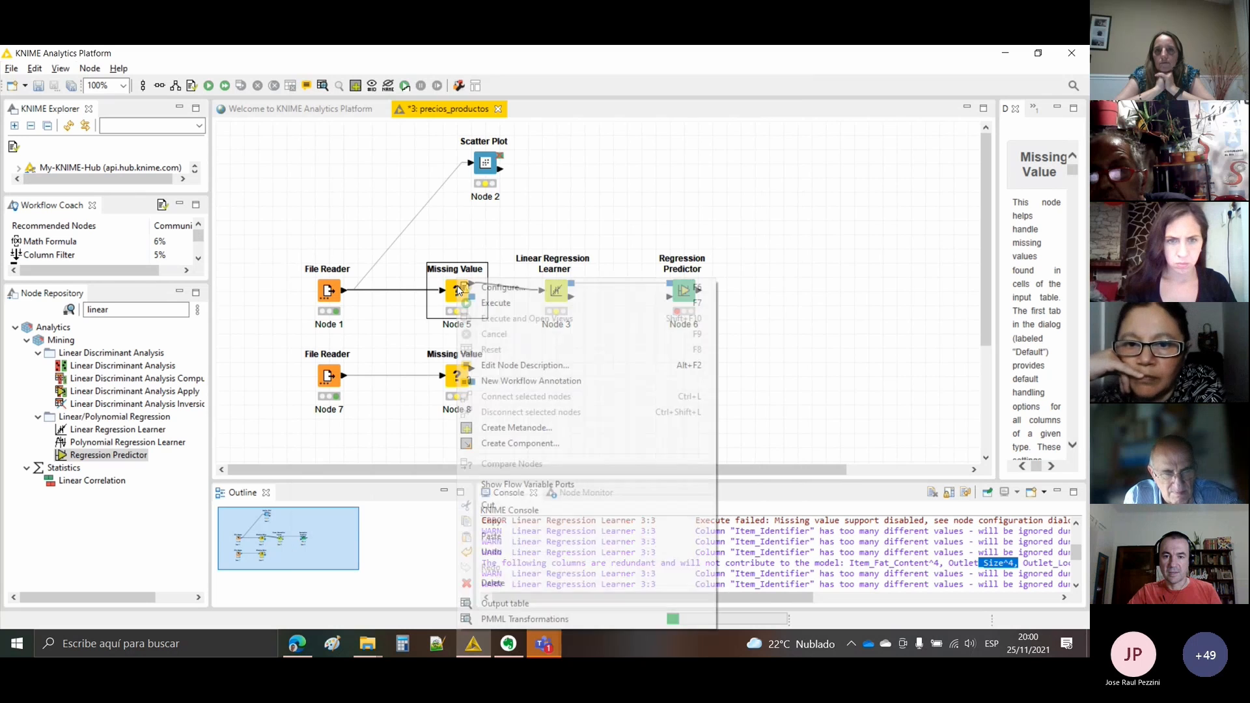
- Execute the original Missing Value node and the Linear Regression Learner again
{"action": "right_click", "coordinate": [459, 291]}
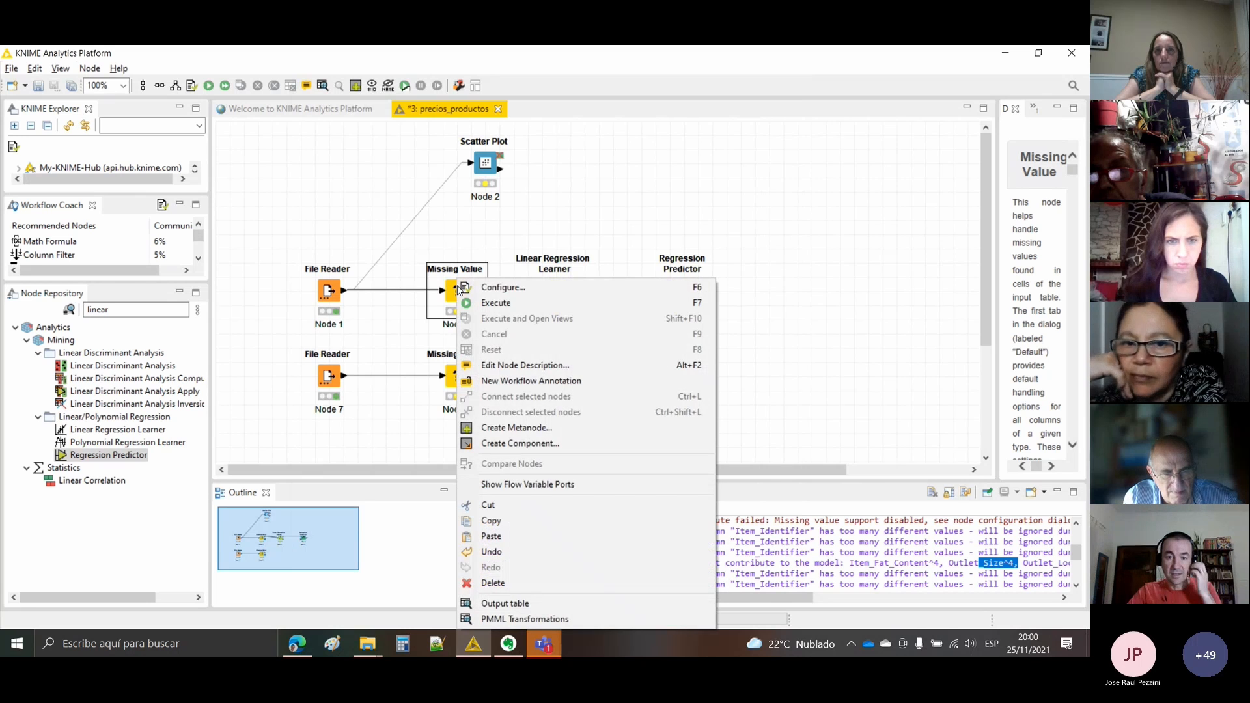
{"action": "left_click", "coordinate": [492, 304]}
{"action": "right_click", "coordinate": [560, 291]}
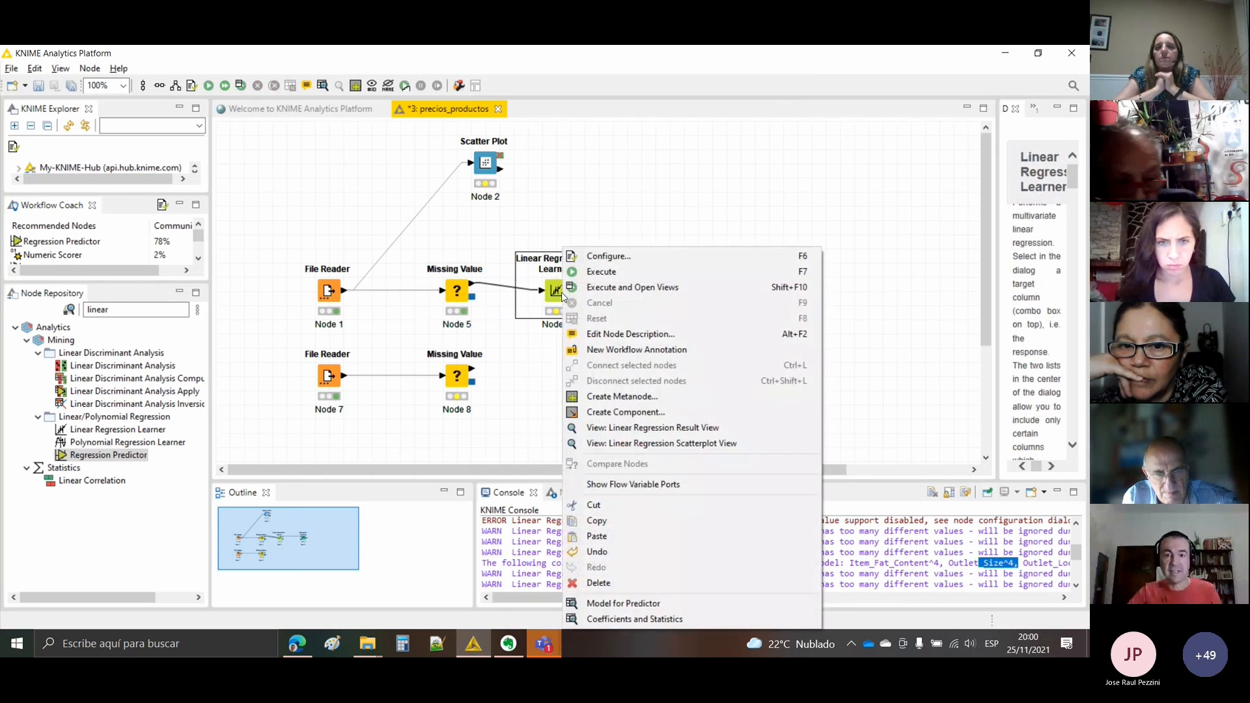
{"action": "left_click", "coordinate": [599, 274]}
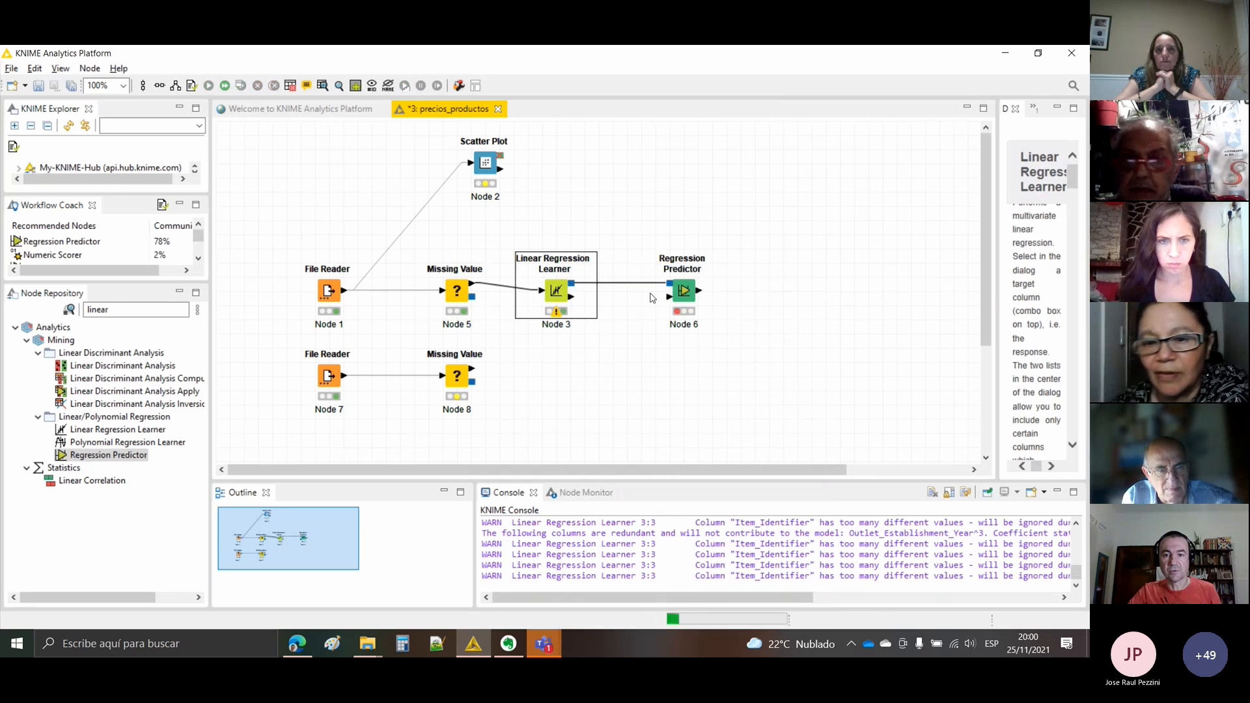
- Check the duplicated Missing Value node's settings, execute it, and connect its output table to the Regression Predictor's data input
{"action": "left_click", "coordinate": [682, 300]}
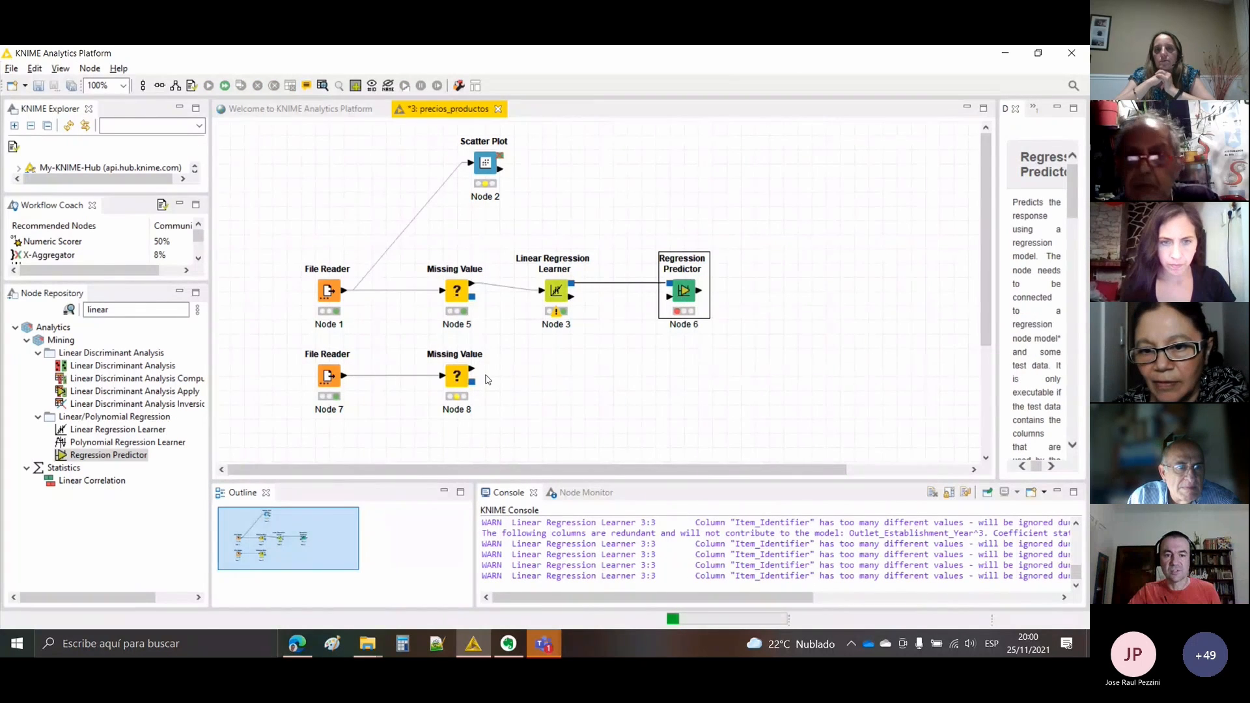
{"action": "left_click", "coordinate": [454, 381]}
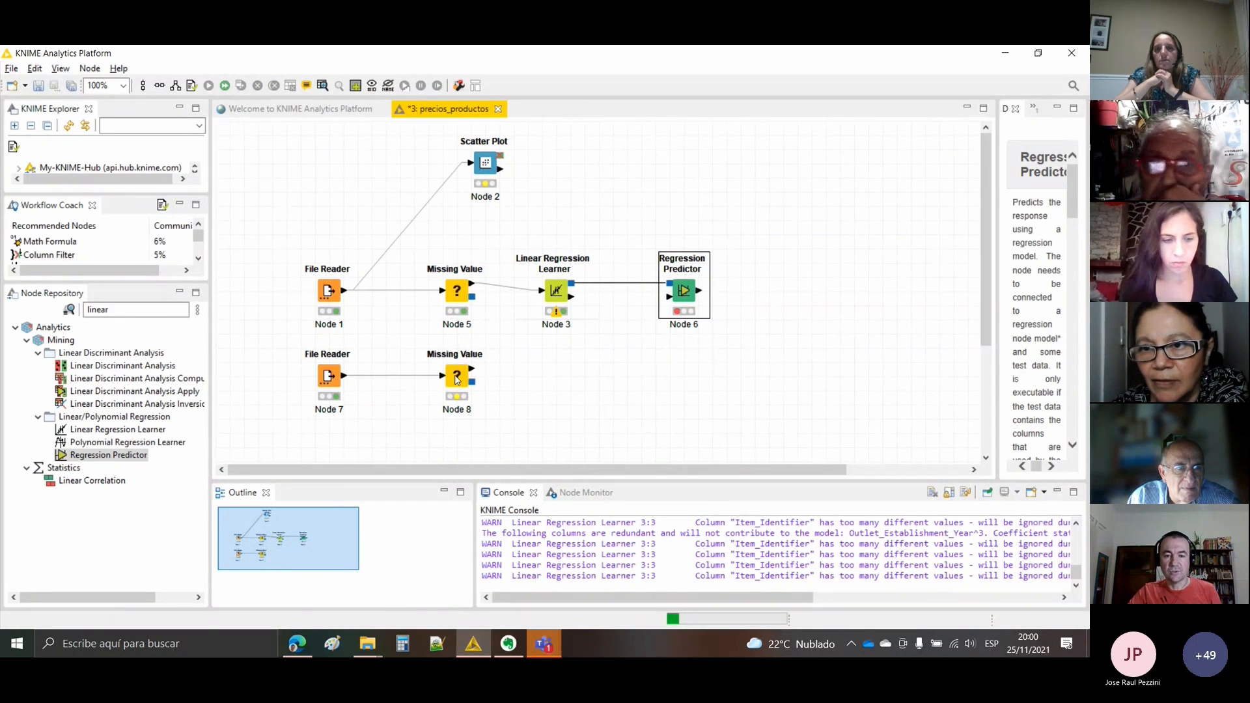
{"action": "right_click", "coordinate": [456, 383]}
{"action": "left_click", "coordinate": [502, 287]}
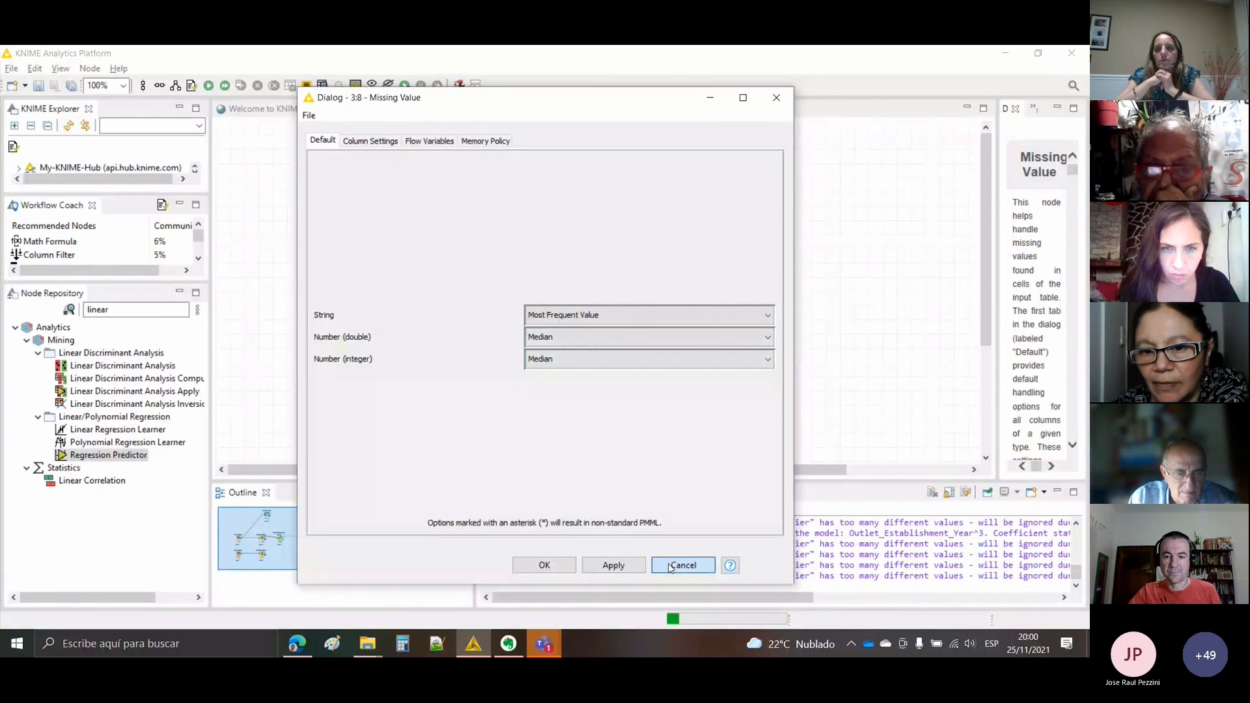
{"action": "left_click", "coordinate": [677, 564]}
{"action": "right_click", "coordinate": [460, 383]}
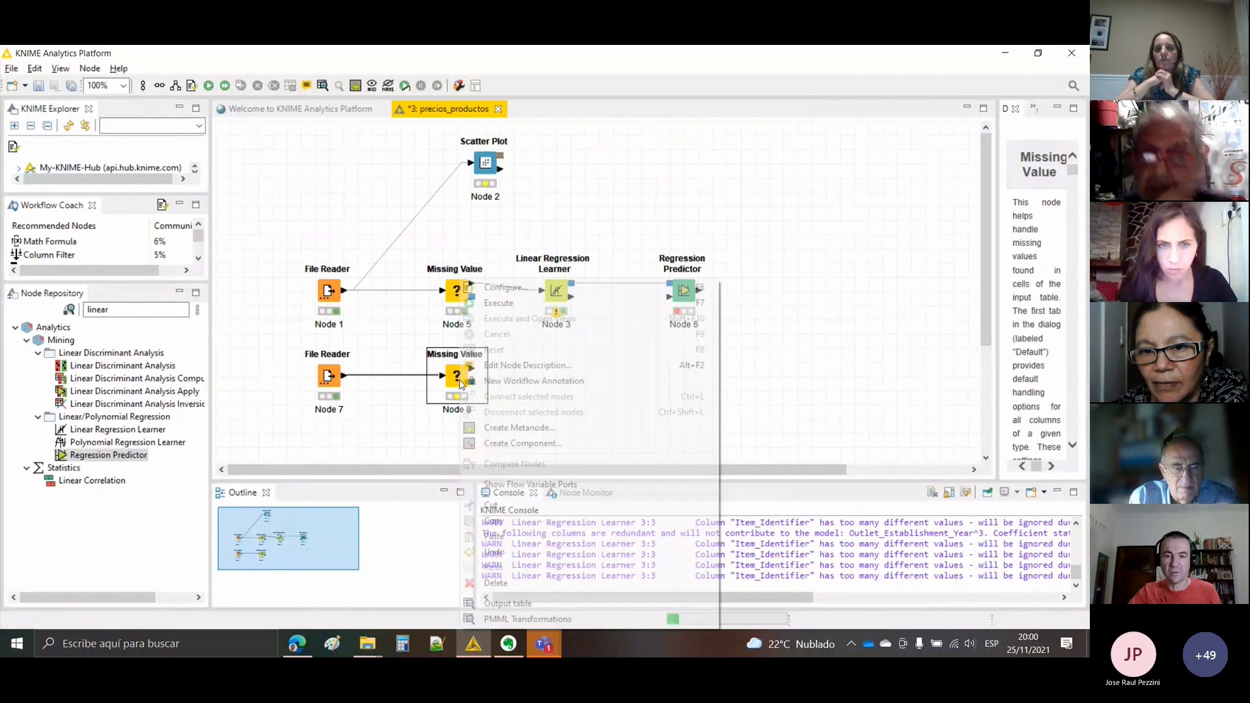
{"action": "left_click", "coordinate": [499, 303]}
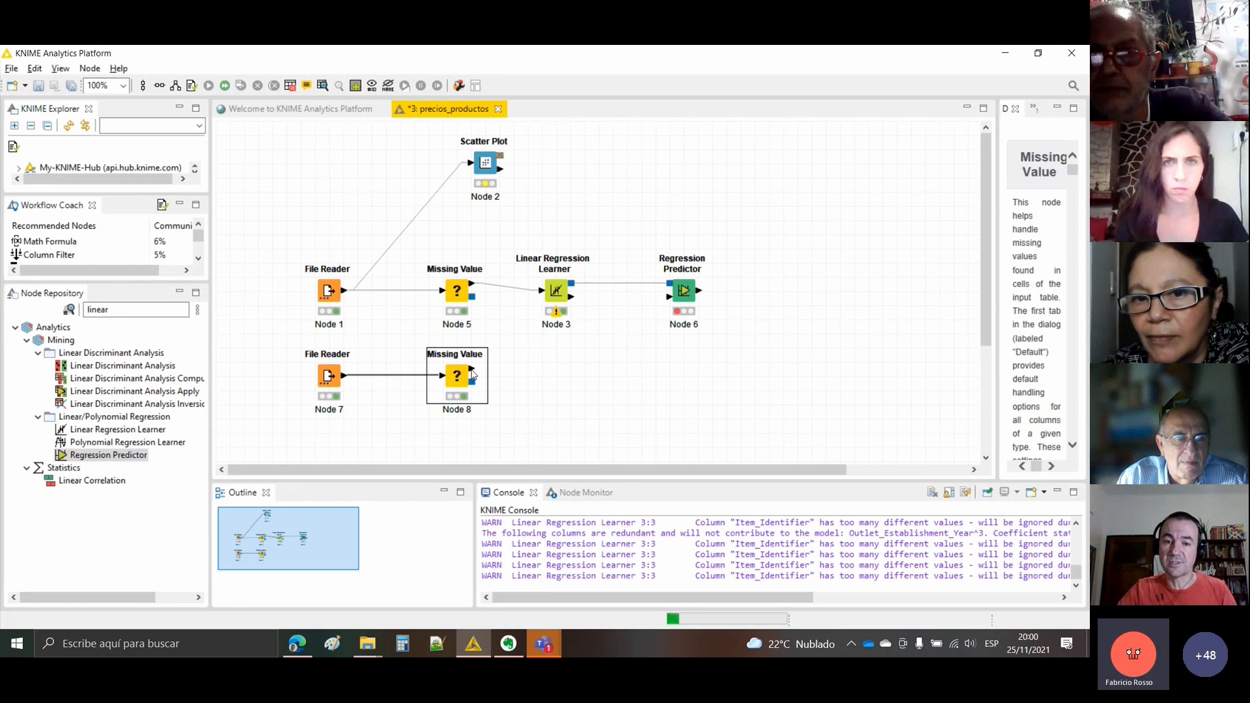
{"action": "left_click_drag", "start_coordinate": [474, 373], "coordinate": [668, 304]}
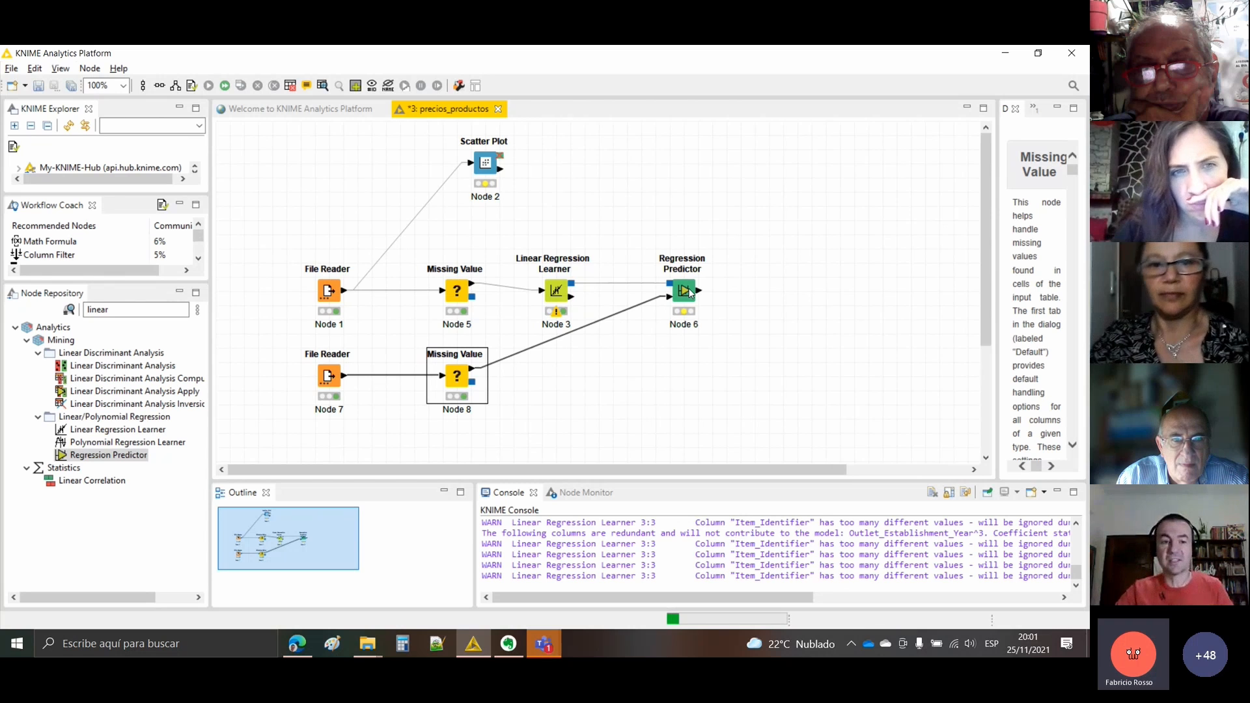
- Search the node repository for "writ" and add an Excel Writer node beside the Regression Predictor
{"action": "double_click", "coordinate": [86, 310]}
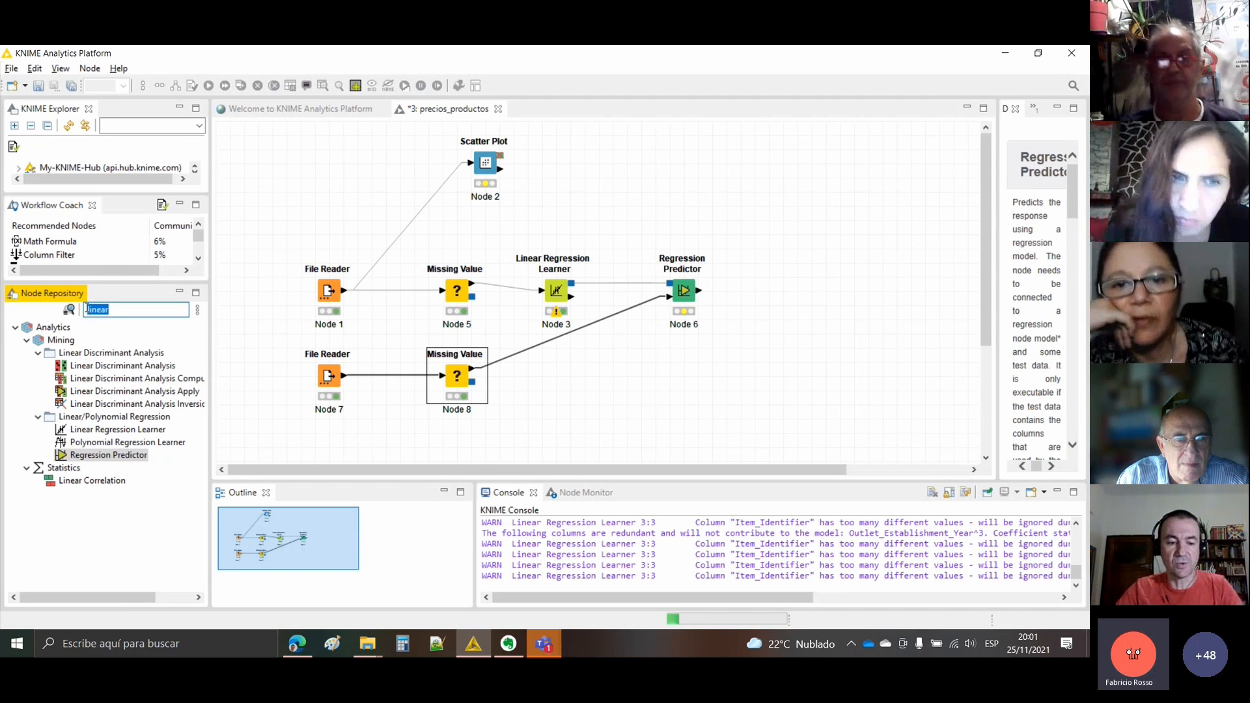
{"action": "key", "text": "BackSpace"}
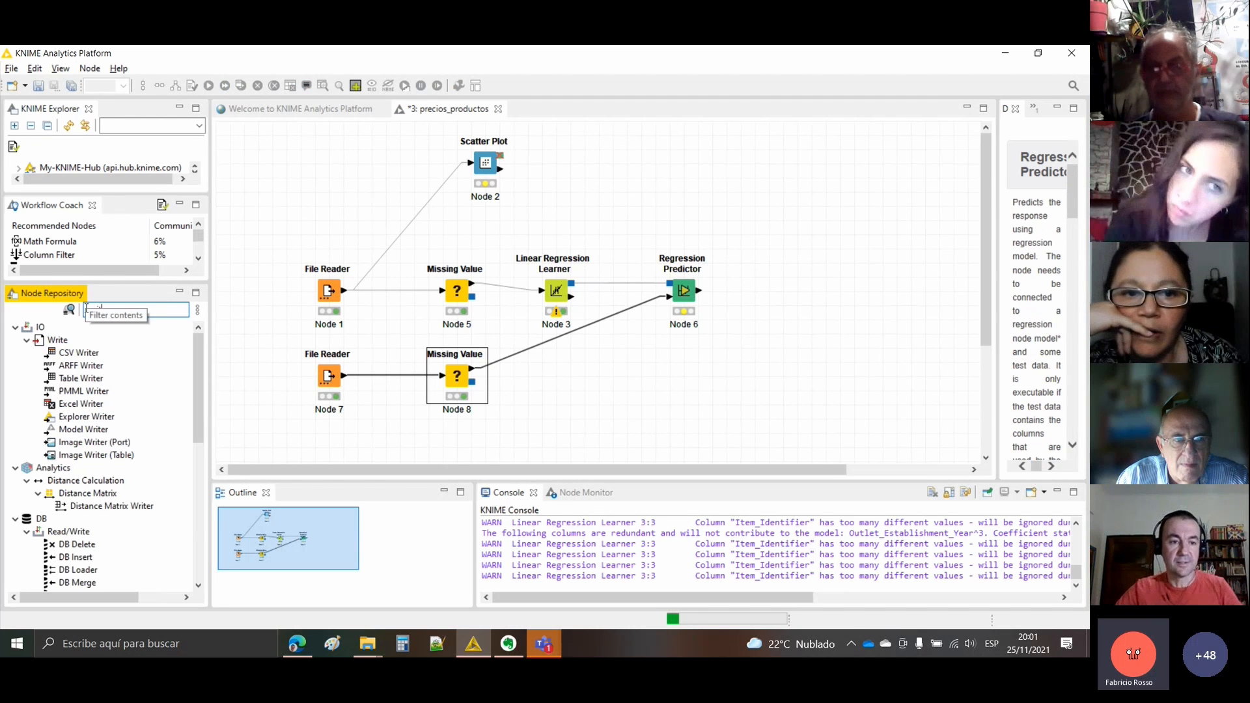
{"action": "type", "text": "writ"}
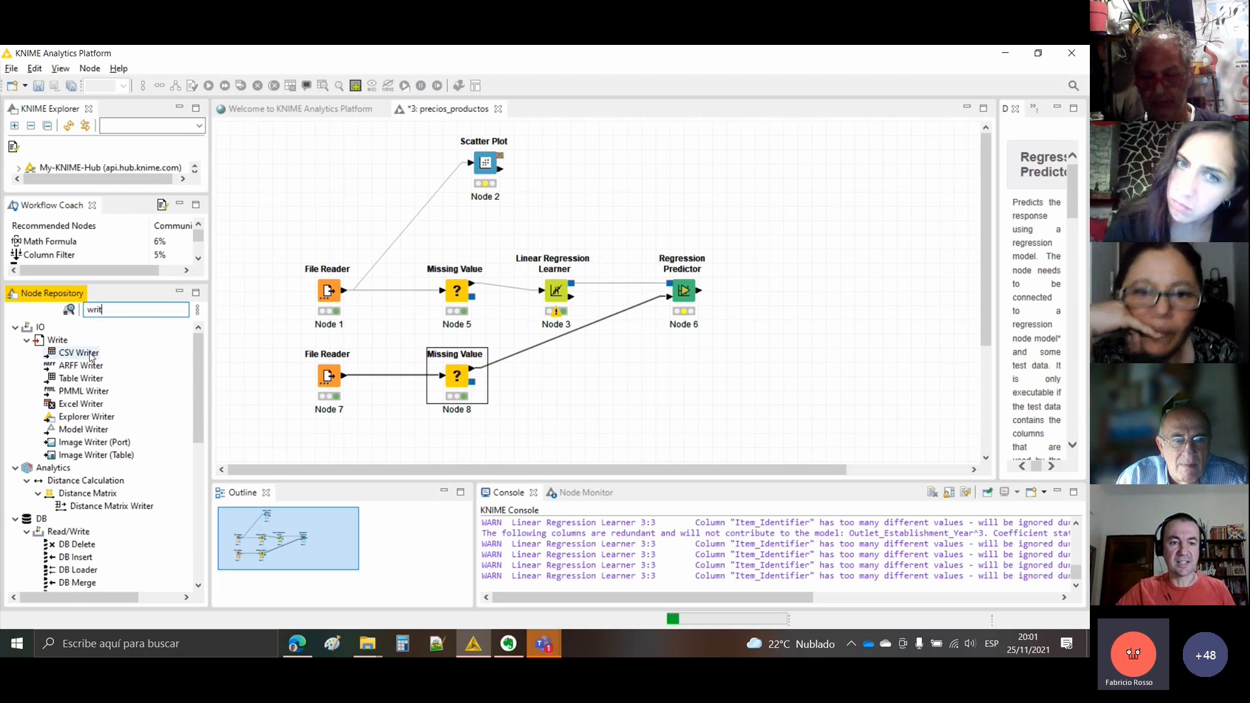
{"action": "left_click", "coordinate": [91, 354]}
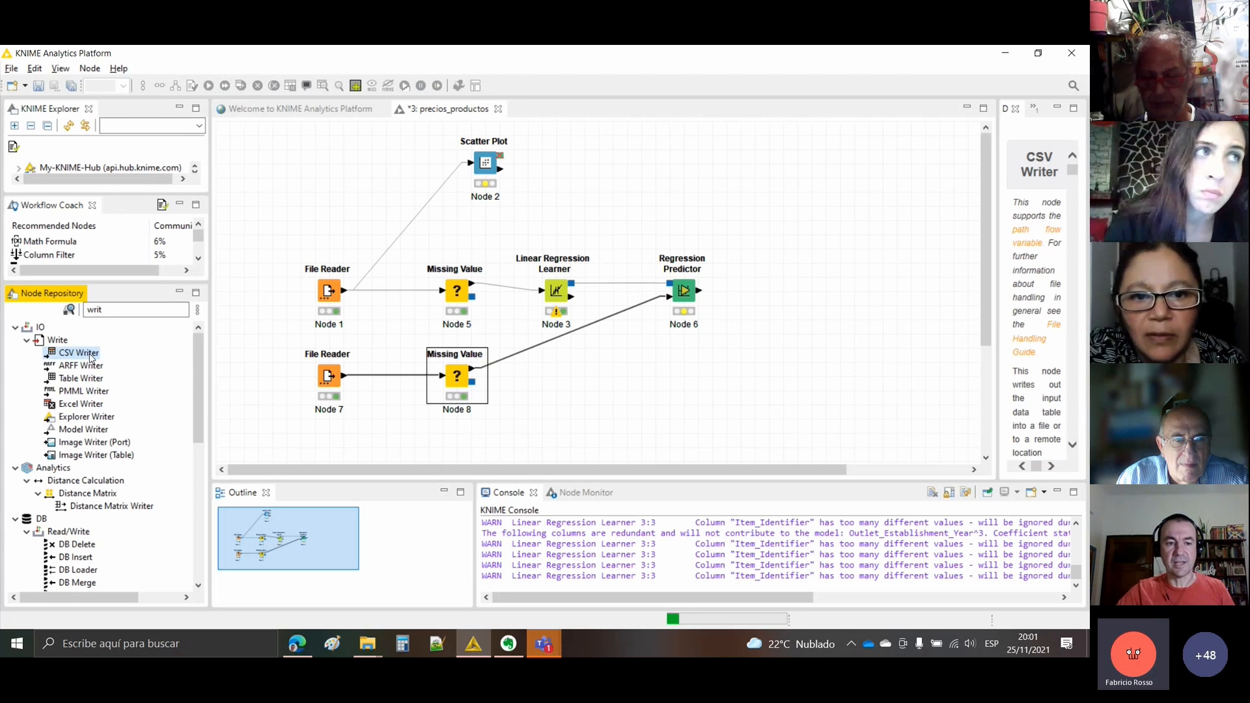
{"action": "left_click", "coordinate": [81, 404]}
{"action": "left_click_drag", "start_coordinate": [81, 404], "coordinate": [843, 293]}
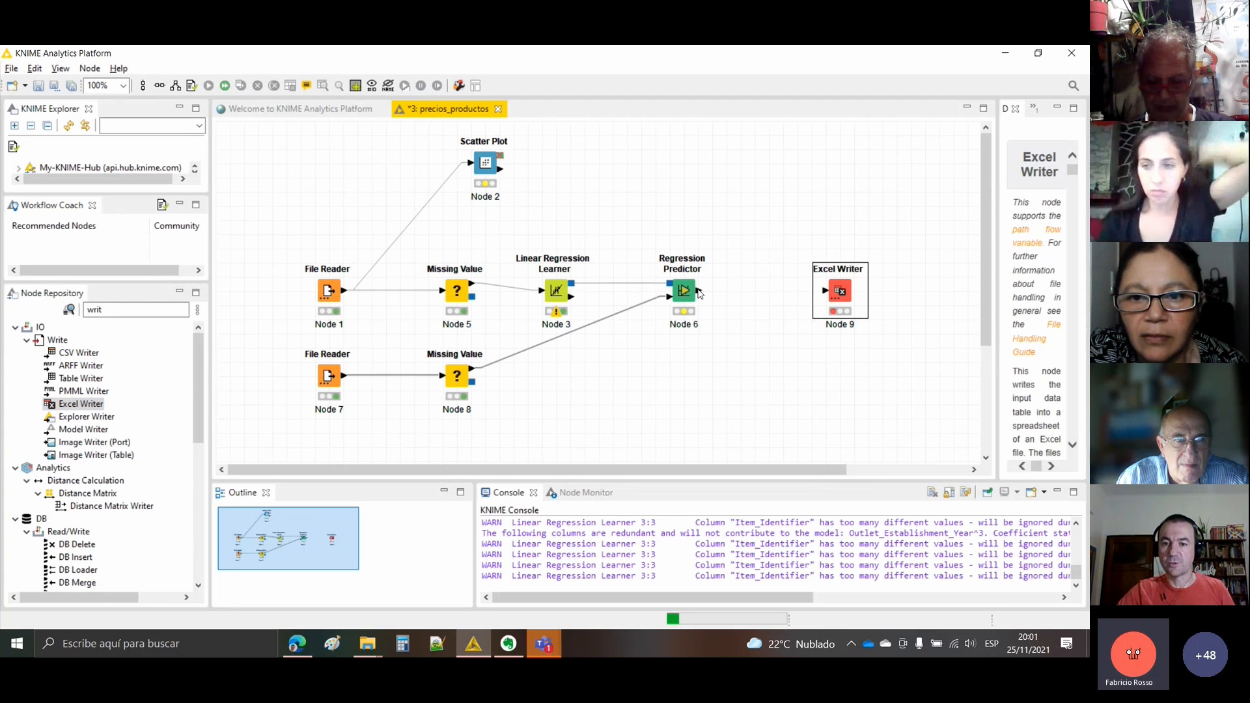
- Connect the Regression Predictor's output to the Excel Writer and execute the predictor
{"action": "left_click_drag", "start_coordinate": [700, 293], "coordinate": [827, 301]}
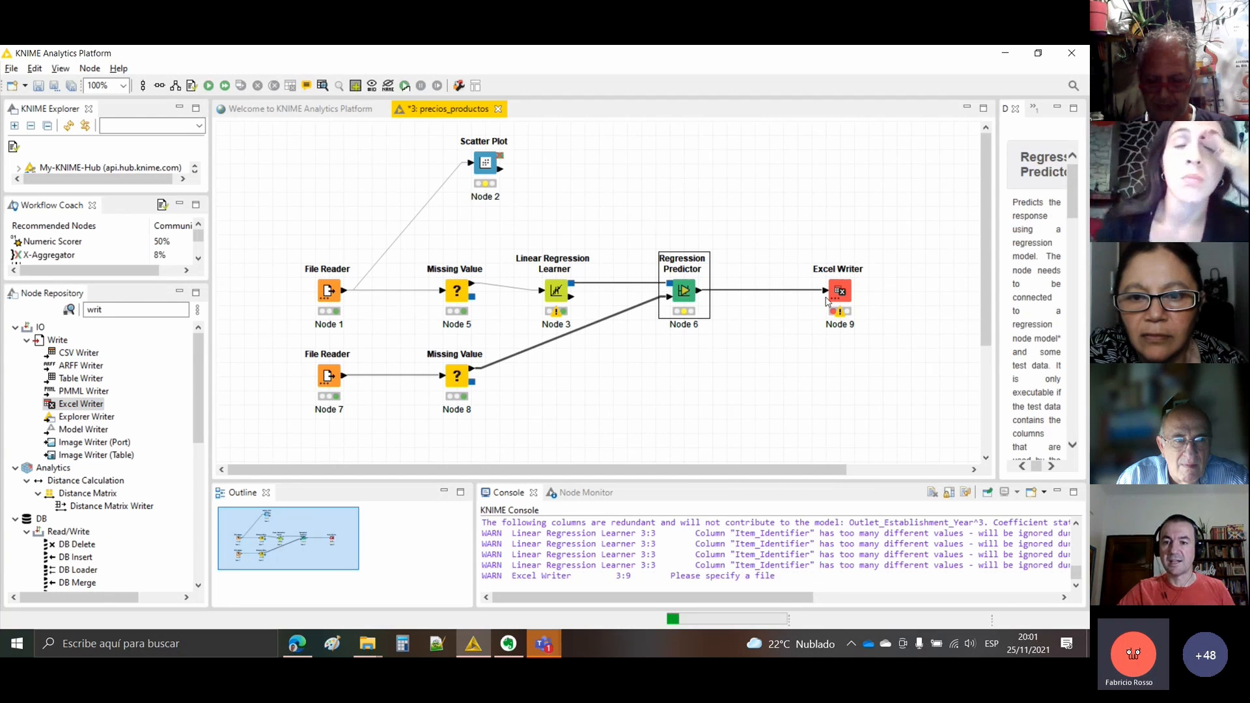
{"action": "right_click", "coordinate": [691, 295]}
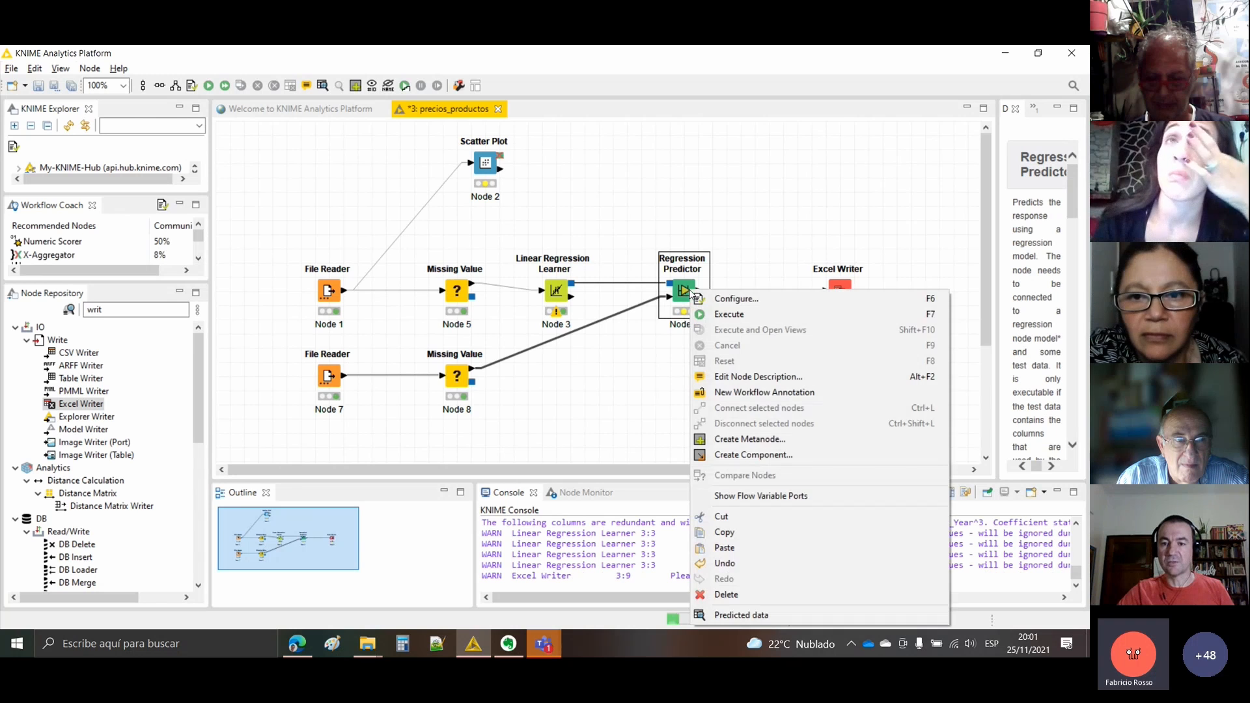
{"action": "left_click", "coordinate": [716, 313]}
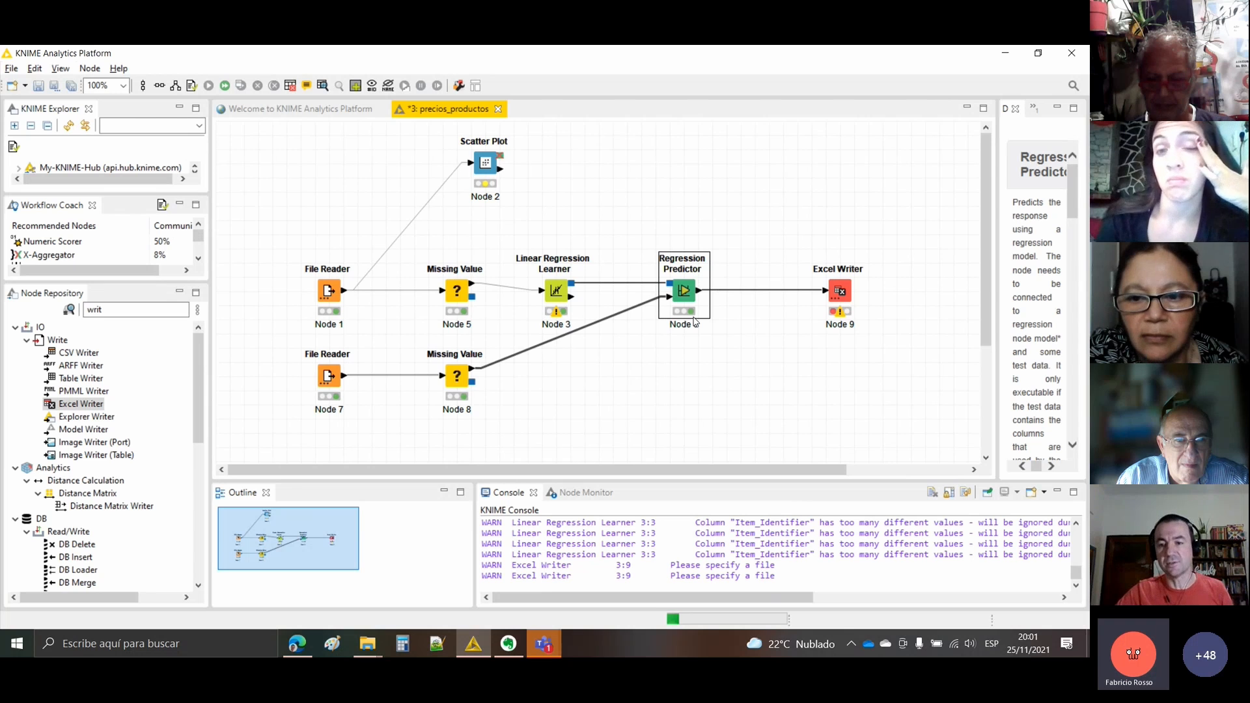
- In the Excel Writer's configuration, browse for the output file and go to the knime folder using its path copied from File Explorer
{"action": "left_click", "coordinate": [844, 288]}
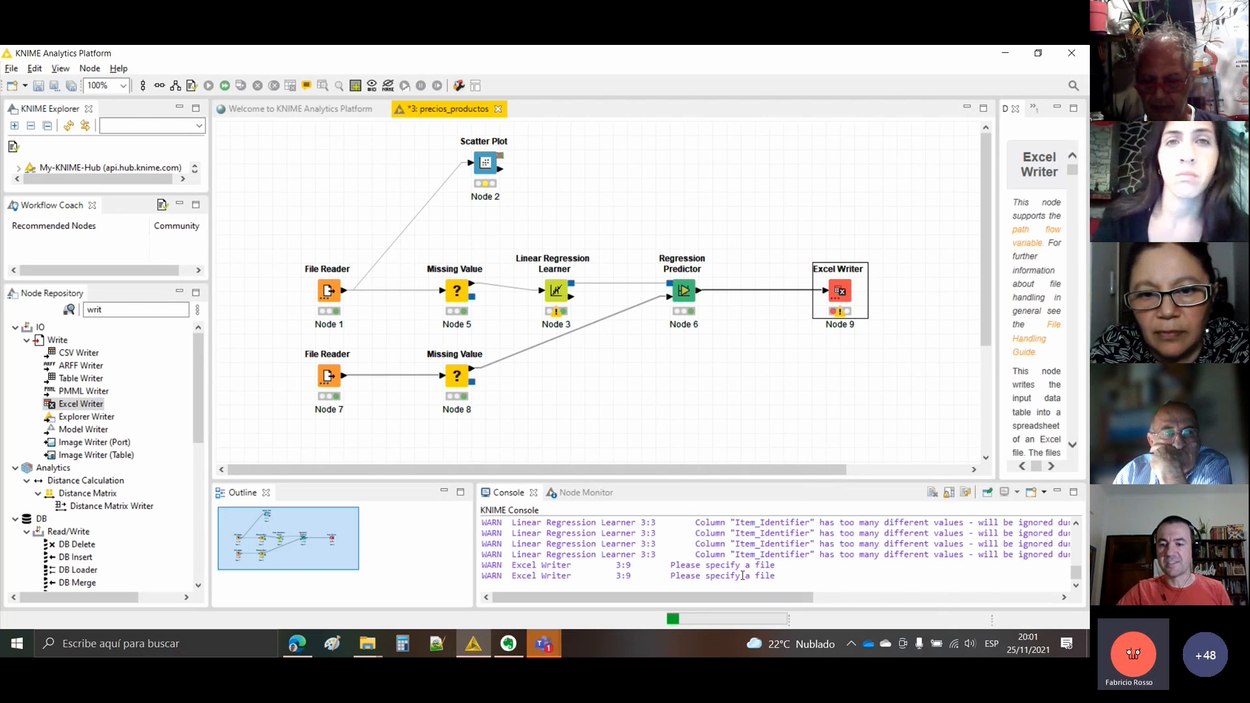
{"action": "right_click", "coordinate": [852, 289]}
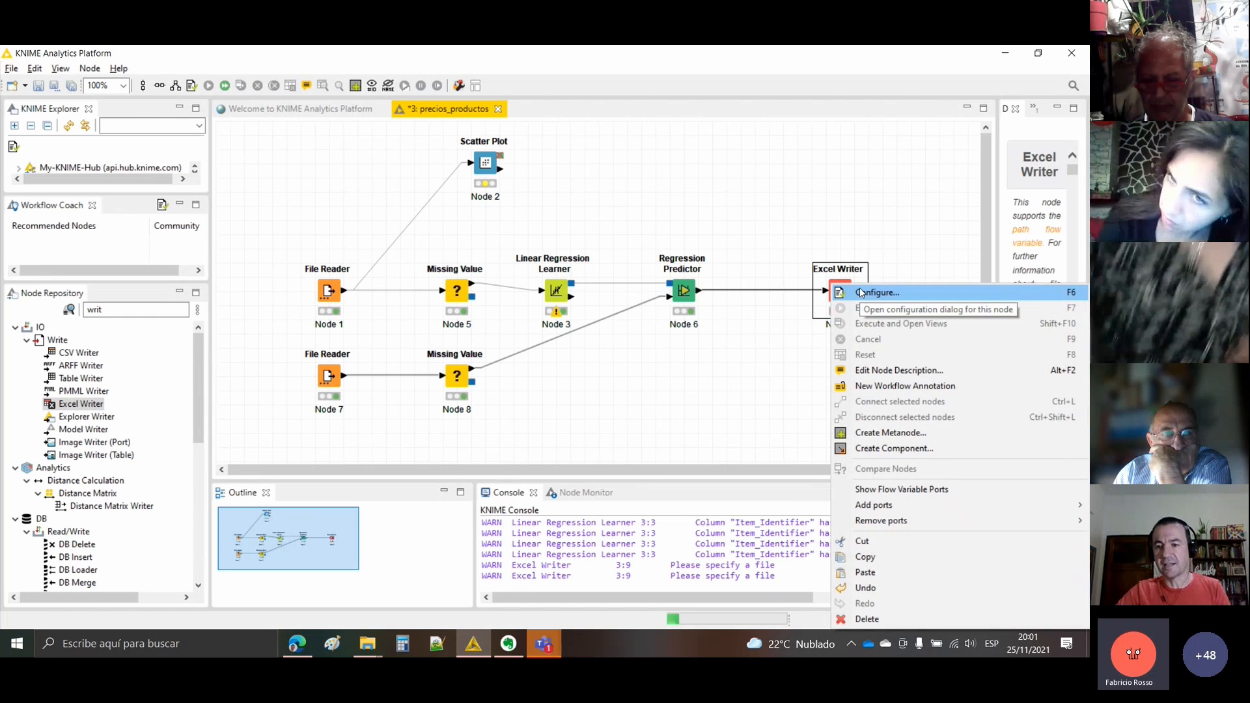
{"action": "left_click", "coordinate": [863, 295]}
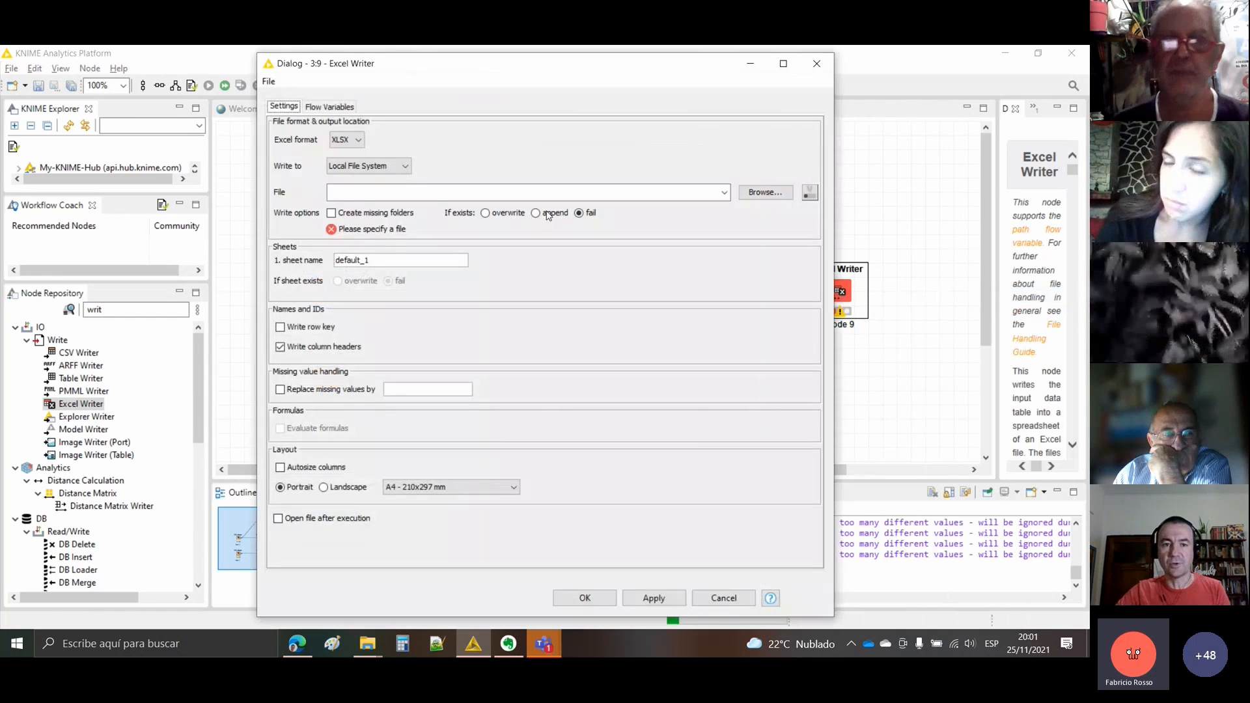
{"action": "left_click", "coordinate": [763, 192]}
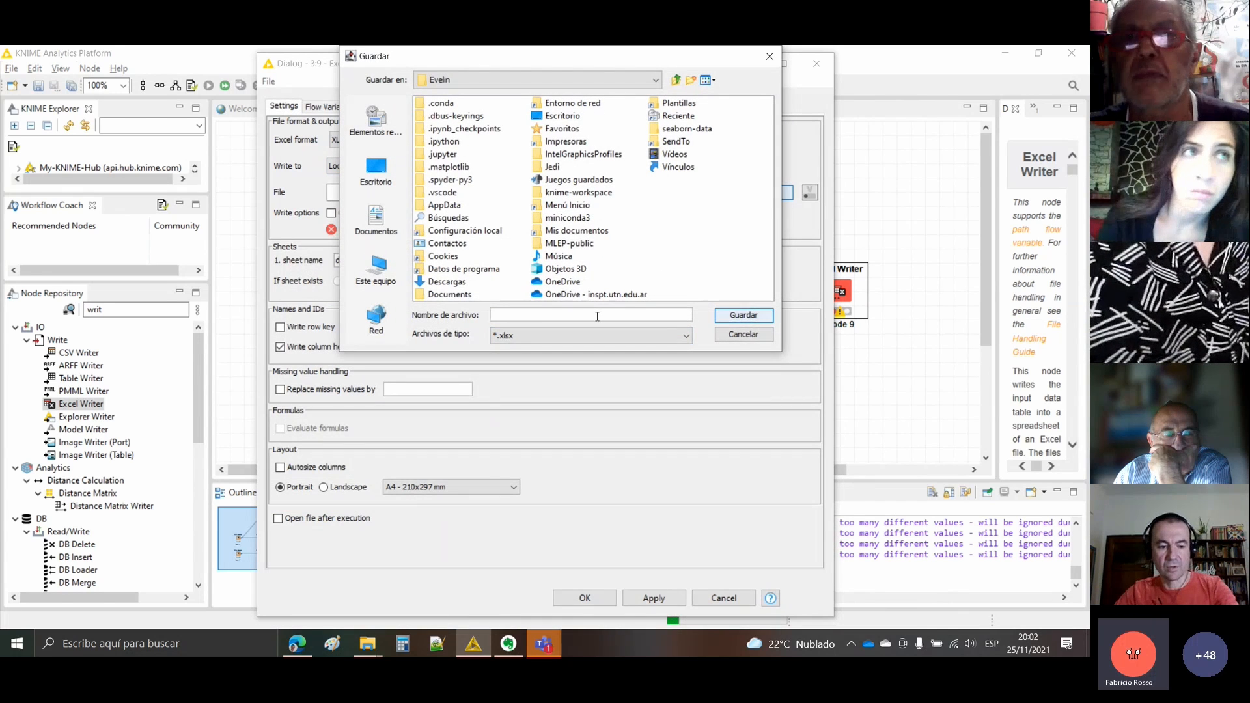
{"action": "left_click", "coordinate": [368, 643]}
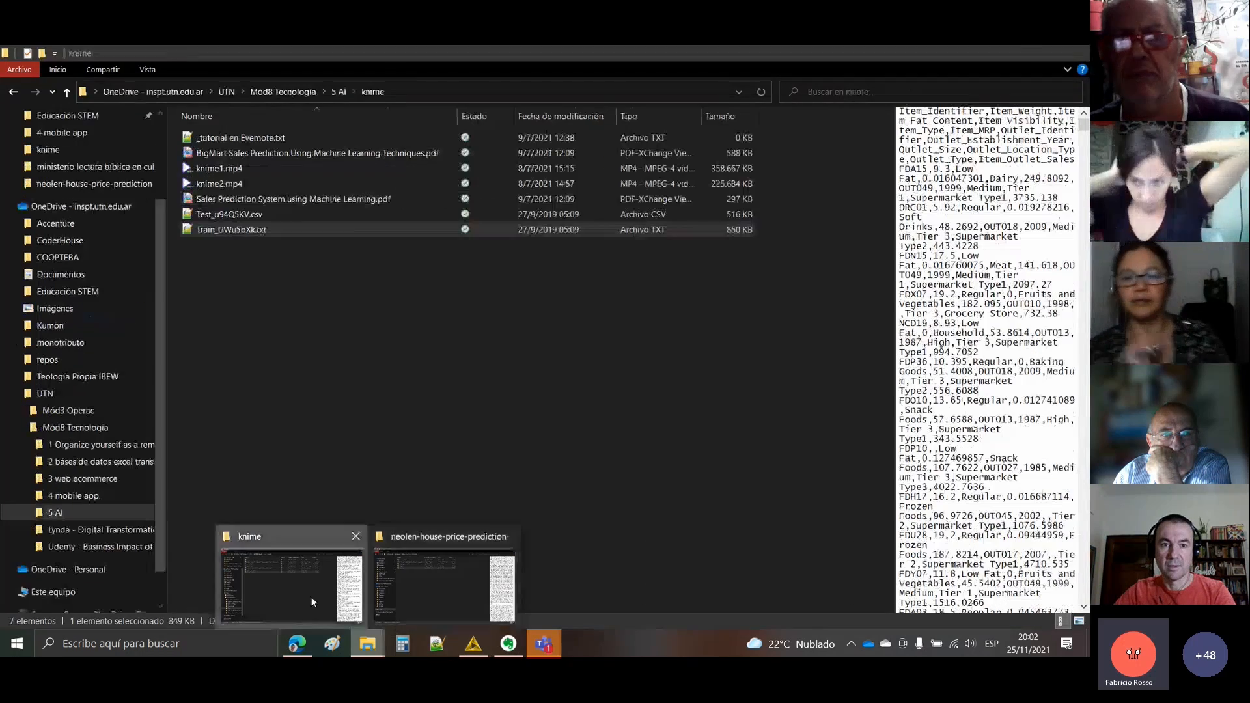
{"action": "left_click", "coordinate": [311, 597]}
{"action": "left_click", "coordinate": [431, 92]}
{"action": "key", "text": "ctrl+c"}
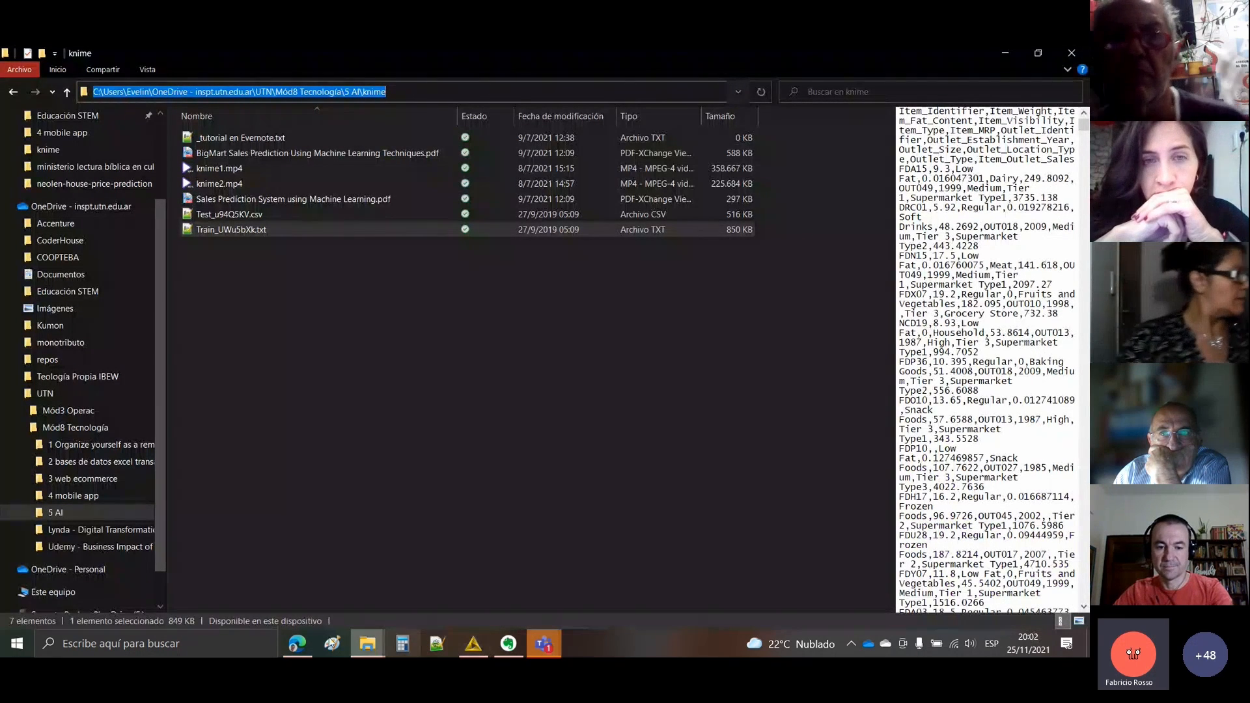
{"action": "left_click", "coordinate": [474, 644]}
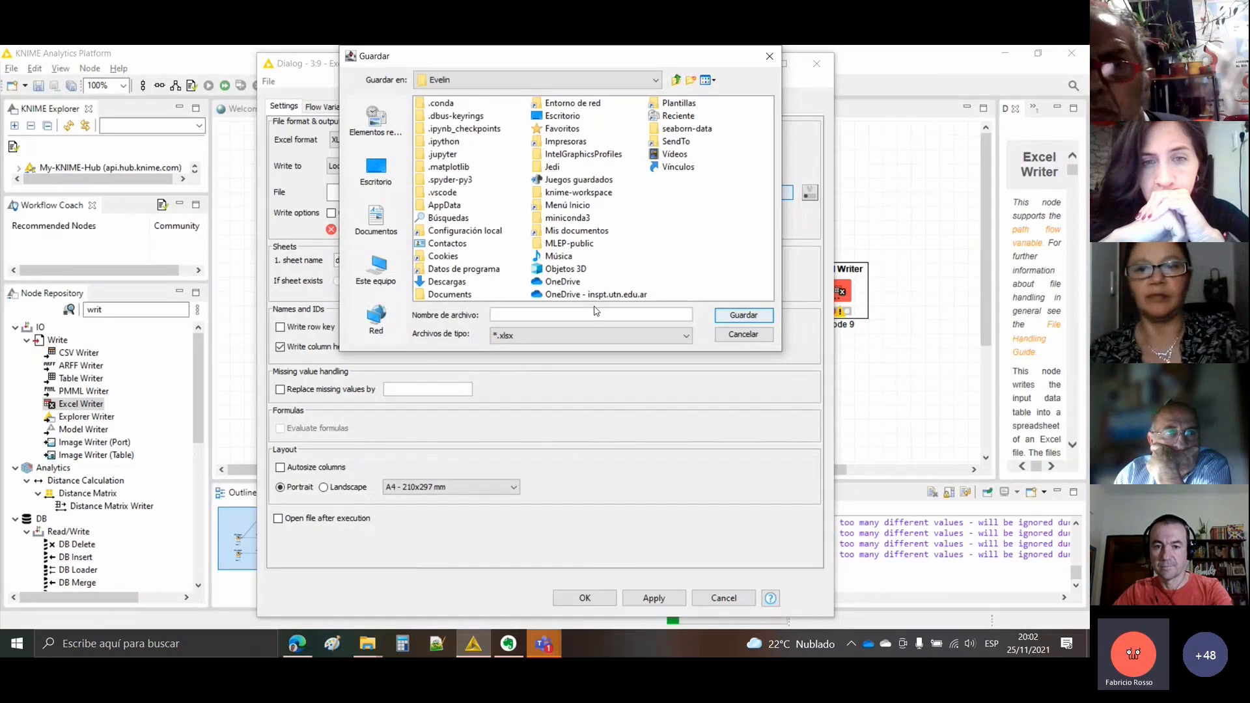
{"action": "key", "text": "ctrl+v"}
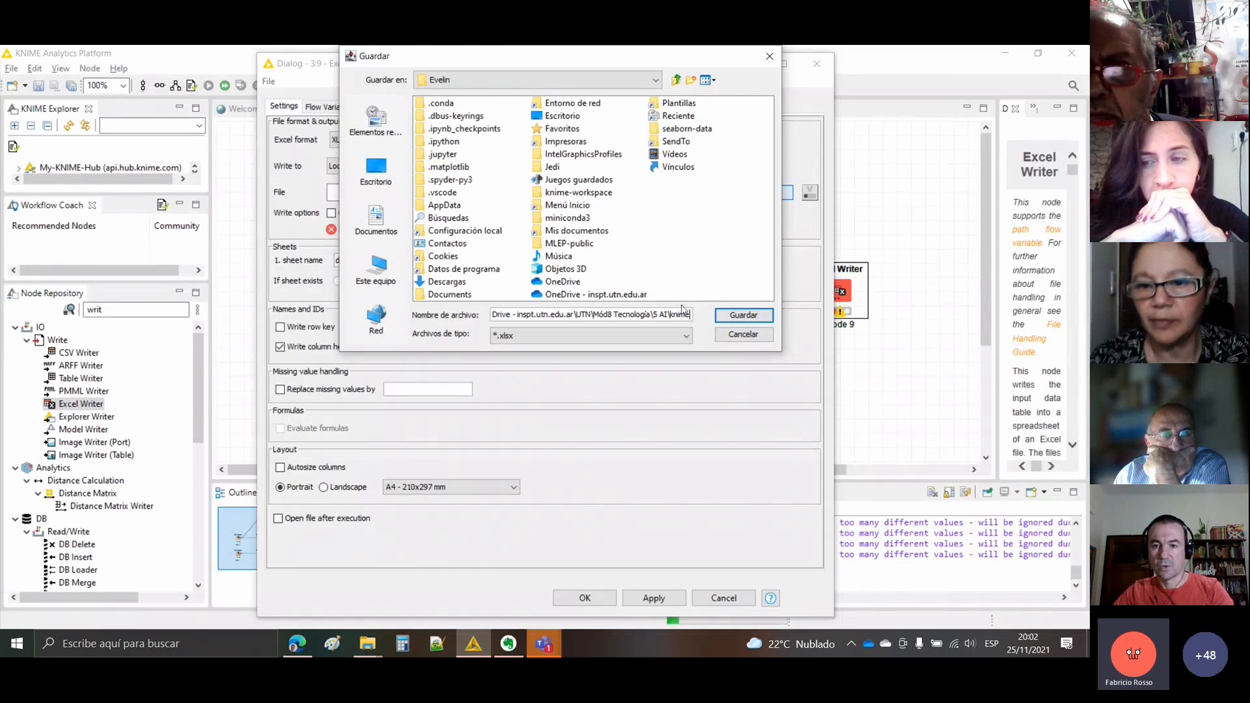
{"action": "left_click", "coordinate": [744, 315]}
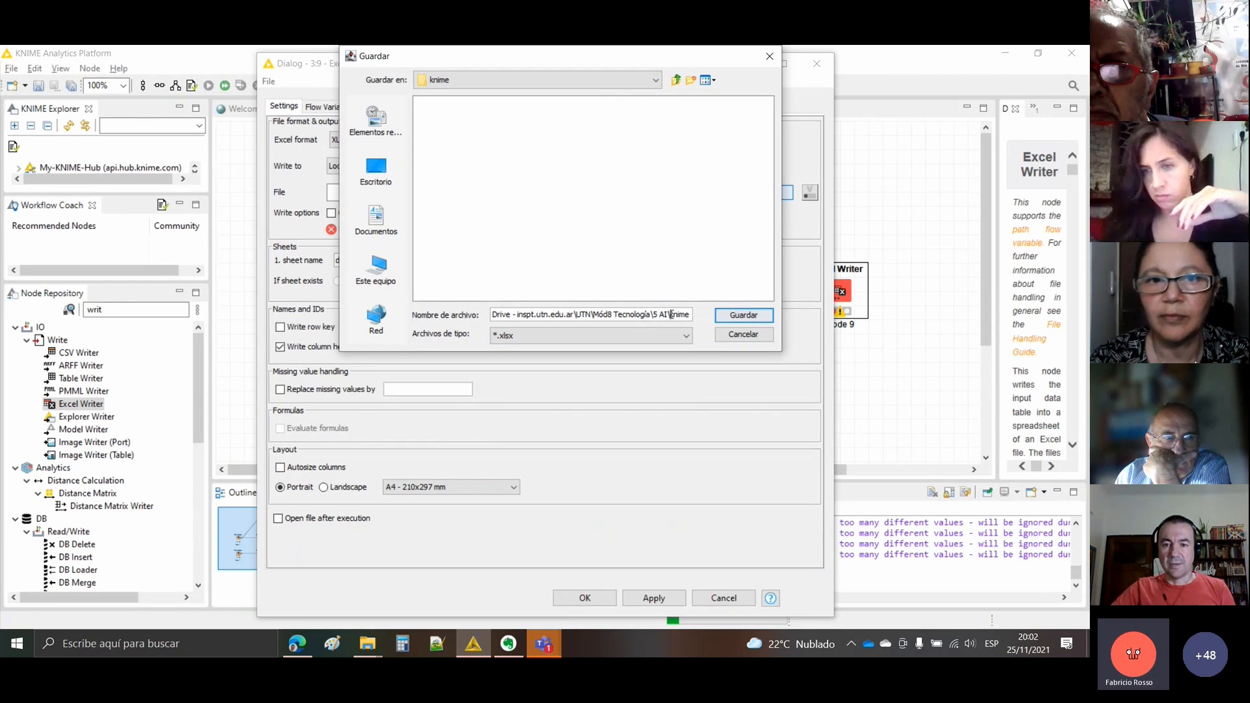
- Name the Excel Writer's output file prediccion inside the knime folder and save that location
{"action": "left_click_drag", "start_coordinate": [672, 315], "coordinate": [679, 315]}
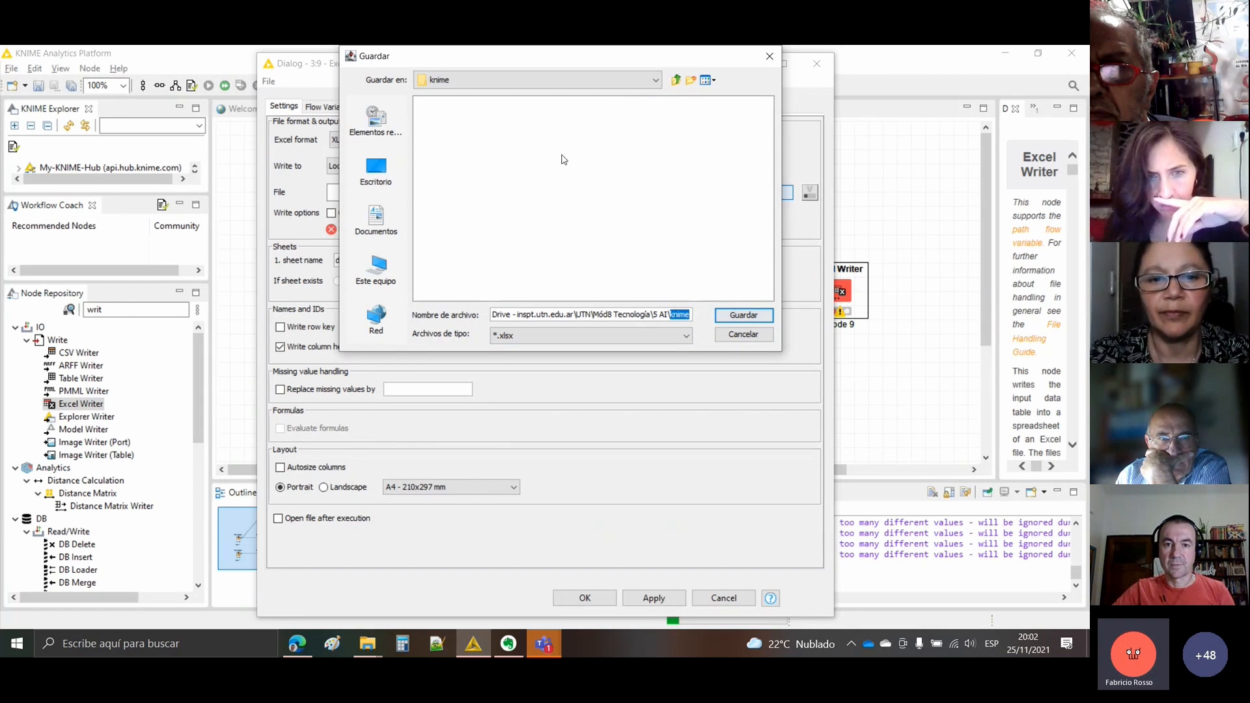
{"action": "left_click", "coordinate": [691, 315]}
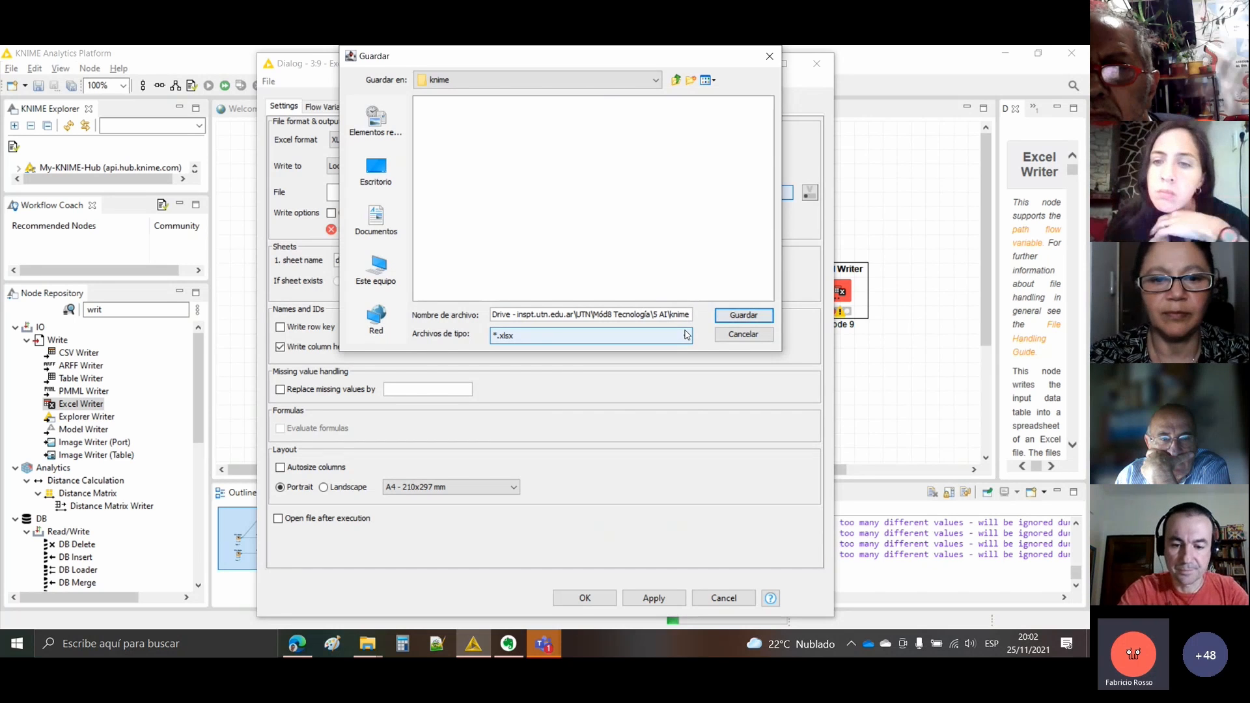
{"action": "type", "text": "\\"}
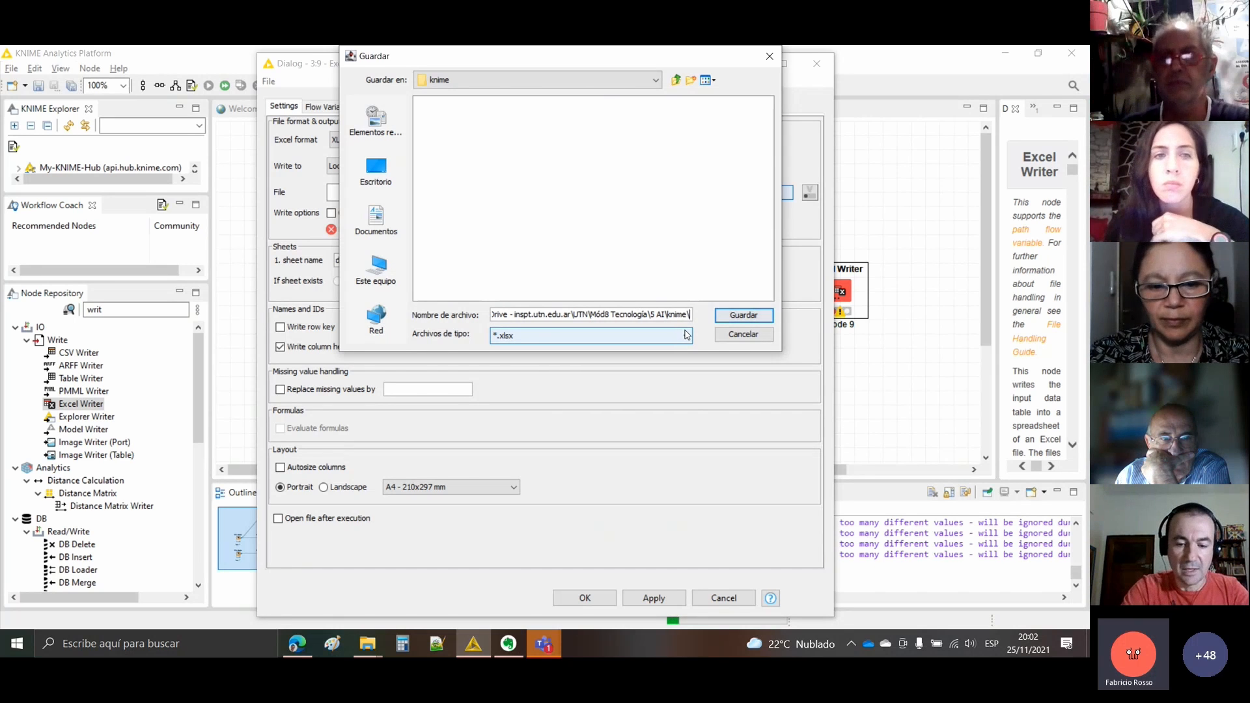
{"action": "type", "text": "pred"}
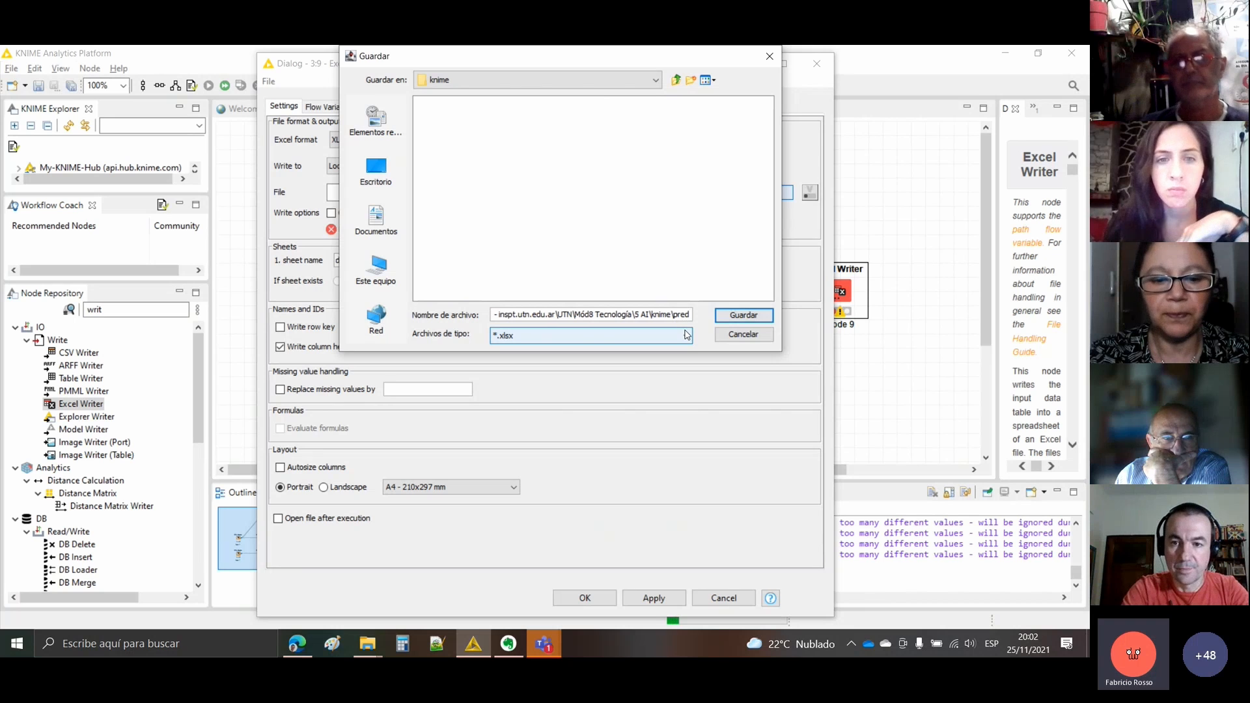
{"action": "type", "text": "icc"}
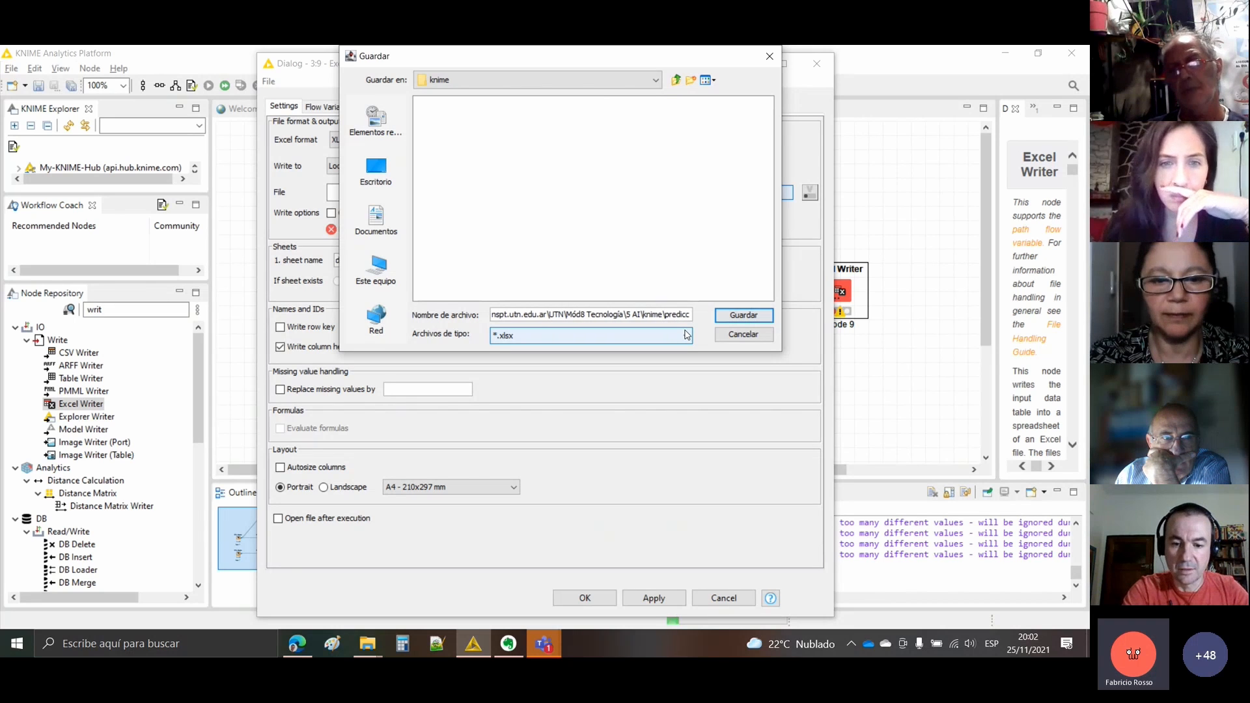
{"action": "type", "text": "ion"}
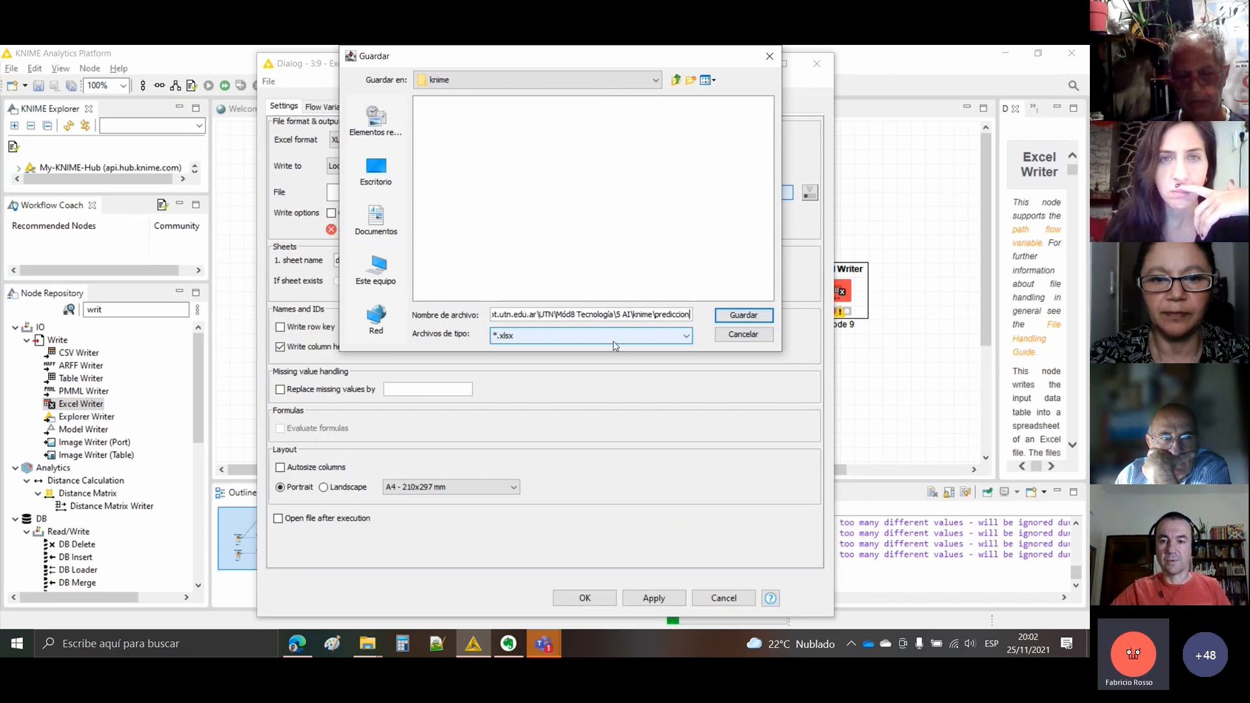
{"action": "left_click", "coordinate": [743, 316]}
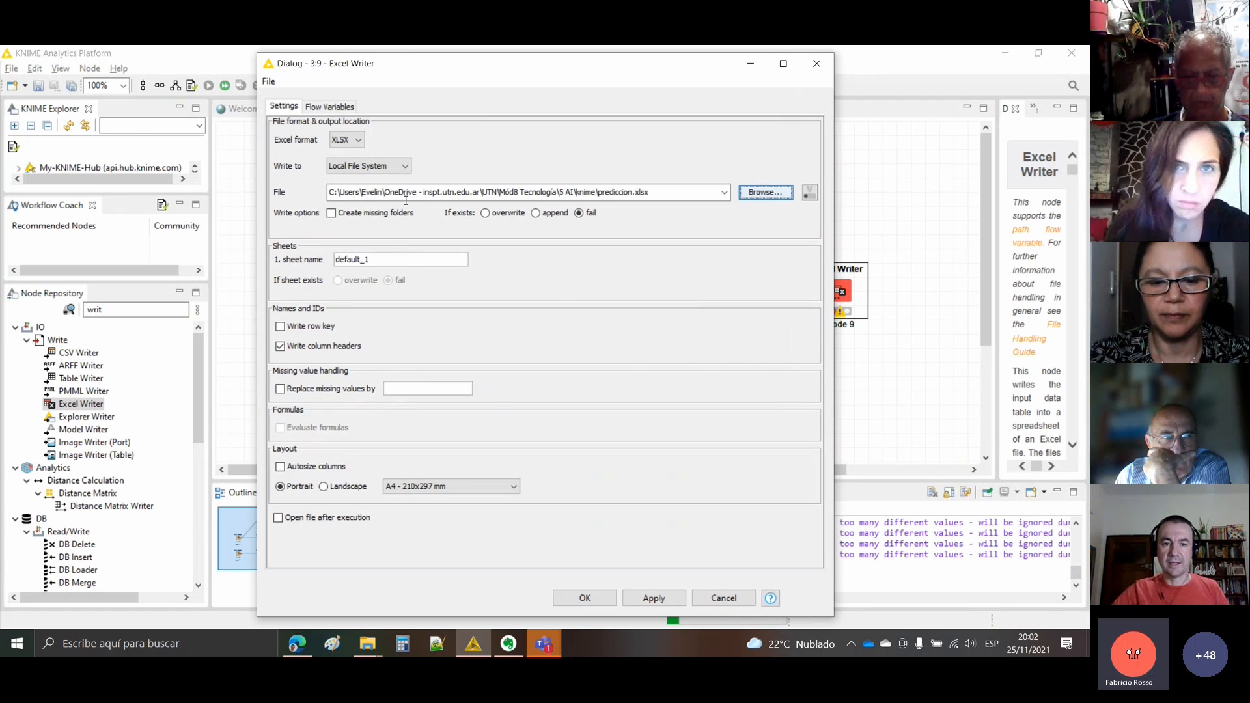
- Accept the Excel Writer's configuration and execute the node to write the predictions file
{"action": "left_click", "coordinate": [585, 598]}
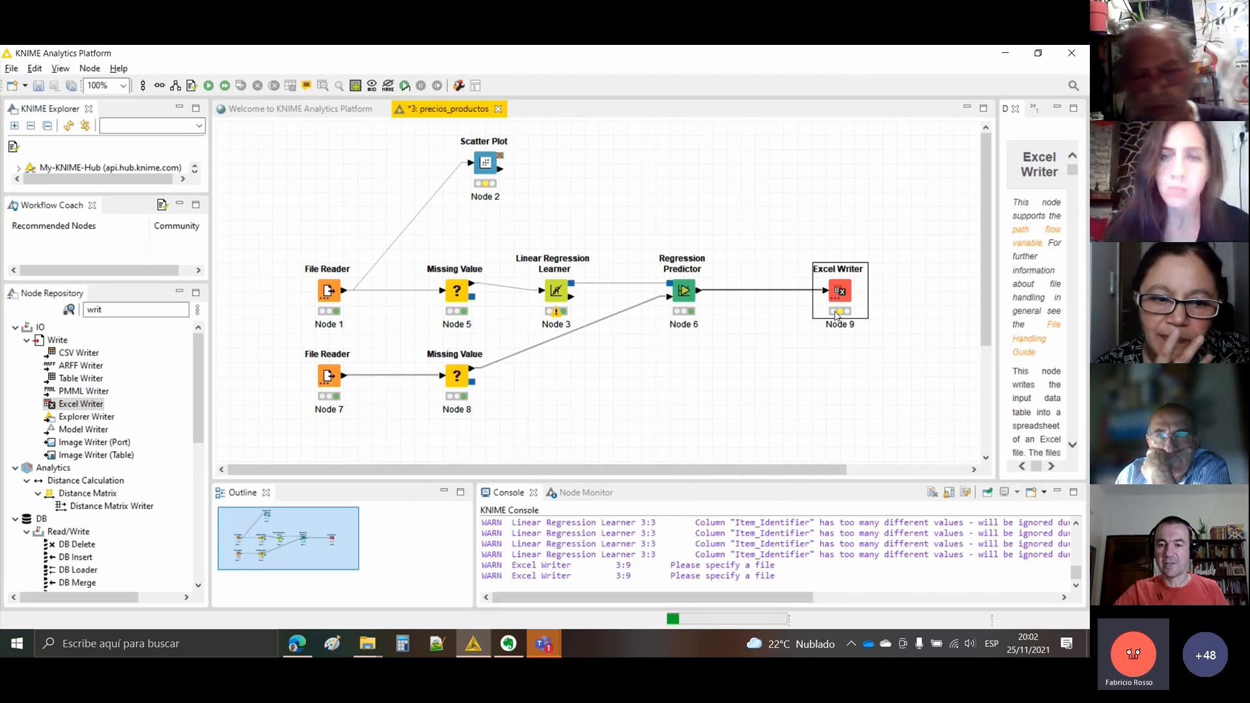
{"action": "right_click", "coordinate": [844, 288]}
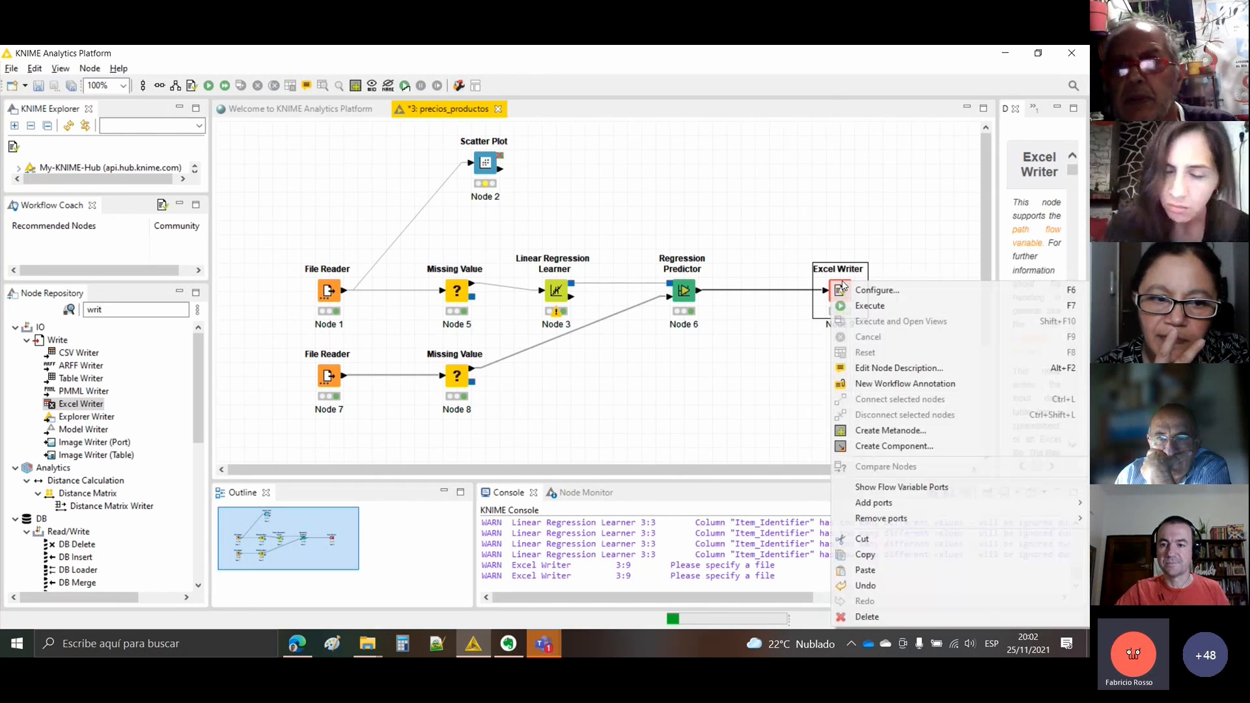
{"action": "left_click", "coordinate": [862, 306]}
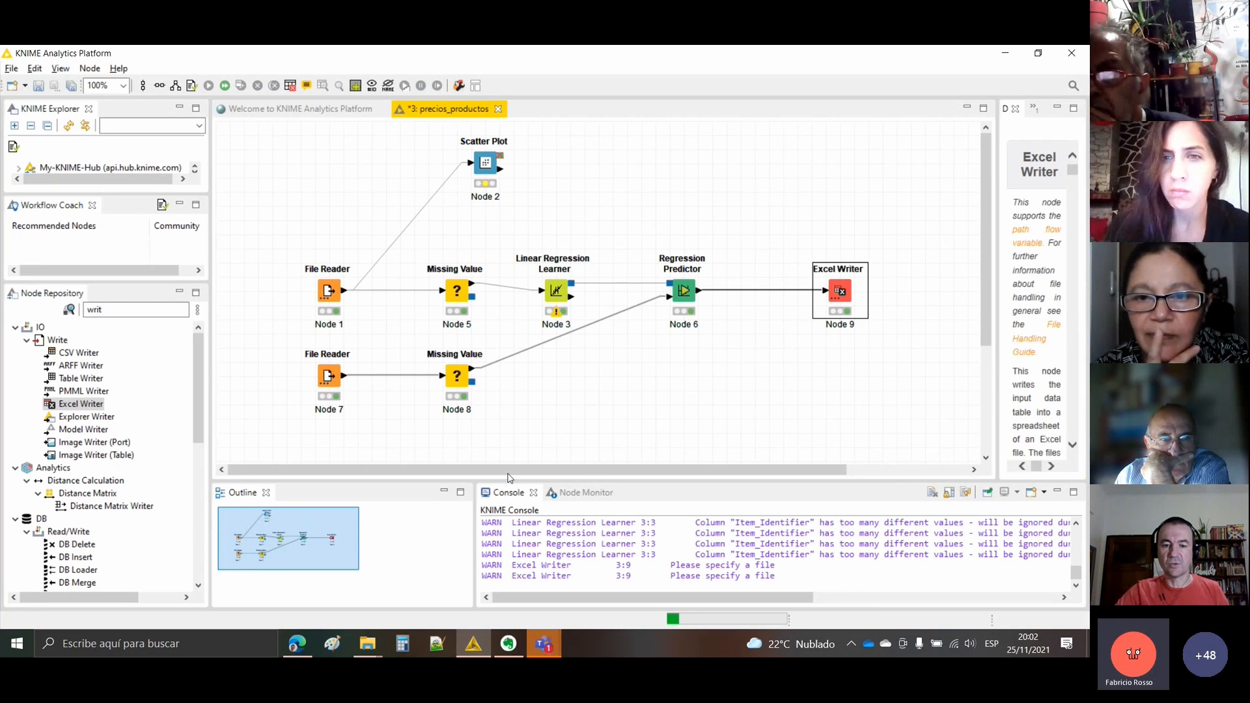
- Switch to the knime folder in File Explorer, sort it by modification date, and open prediccion.xlsx in a maximized Excel window
{"action": "left_click", "coordinate": [368, 642]}
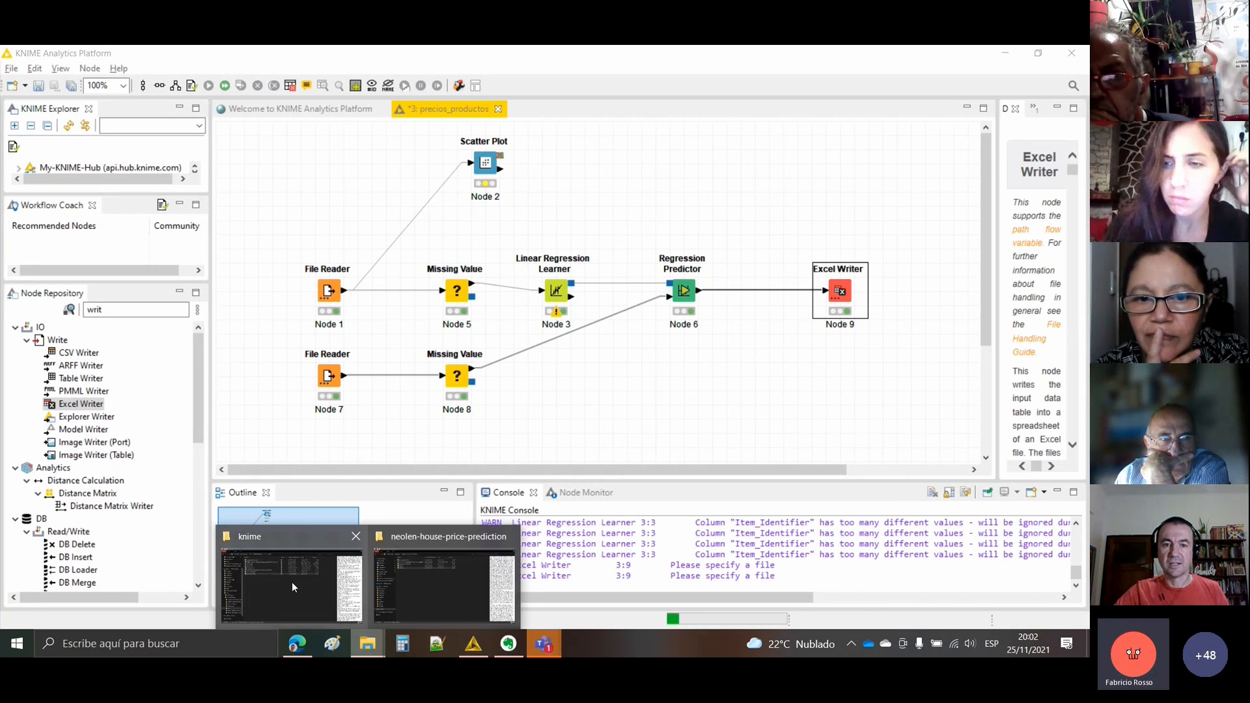
{"action": "left_click", "coordinate": [291, 582]}
{"action": "left_click", "coordinate": [352, 318]}
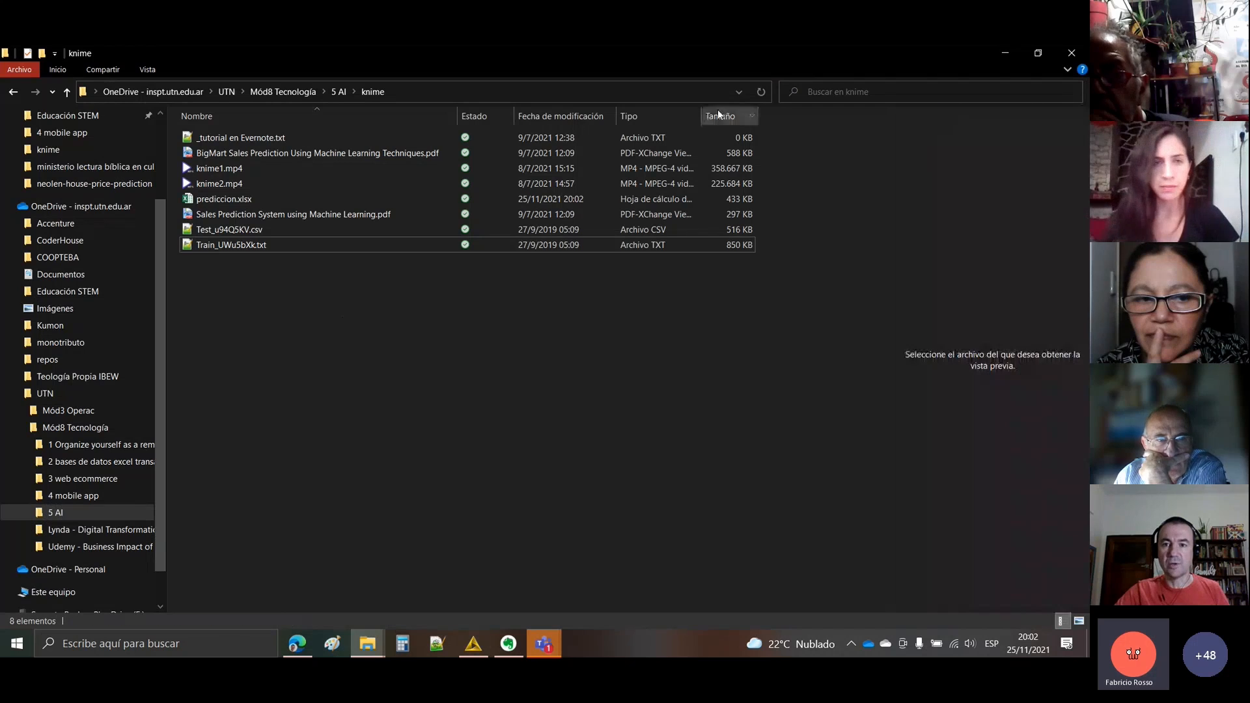
{"action": "left_click", "coordinate": [762, 92]}
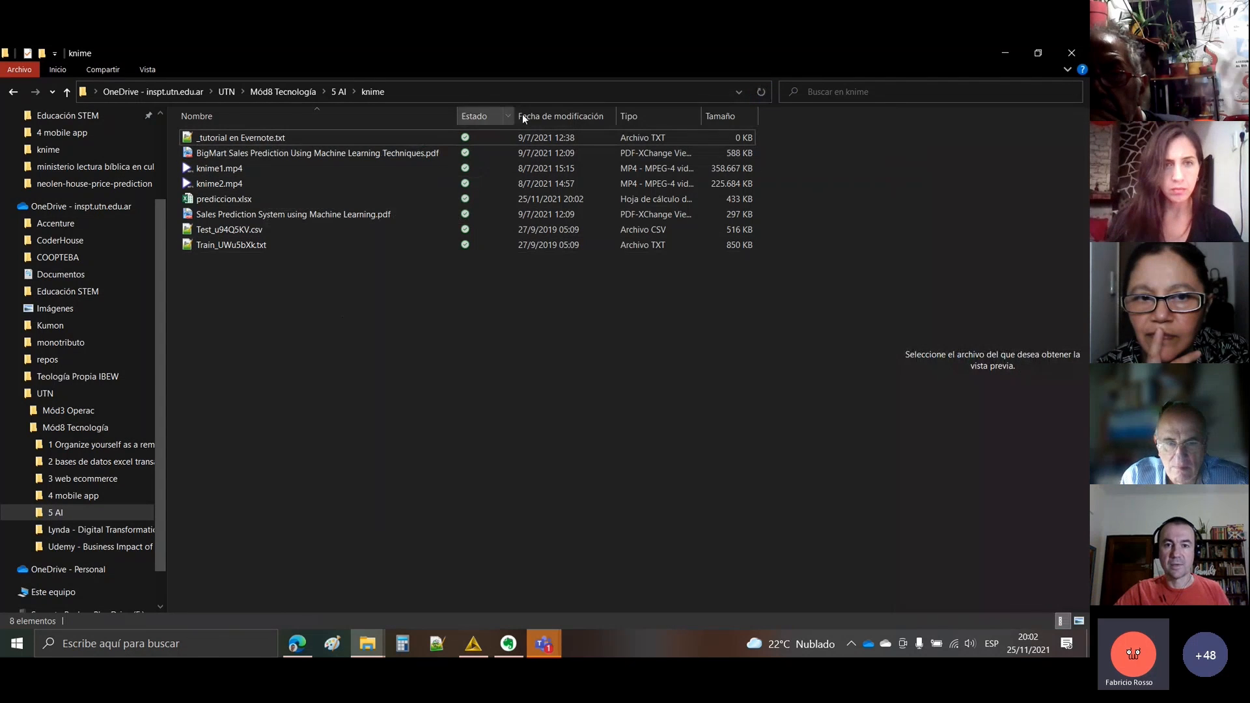
{"action": "left_click", "coordinate": [551, 118]}
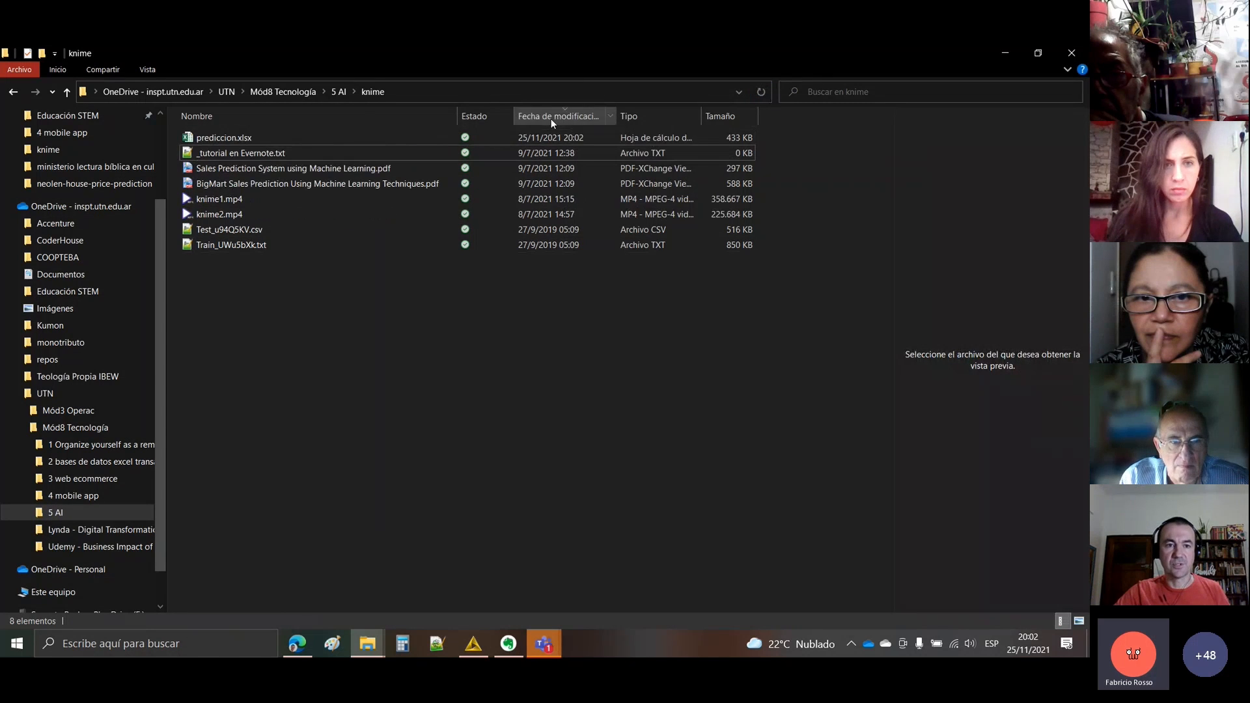
{"action": "left_click", "coordinate": [252, 139]}
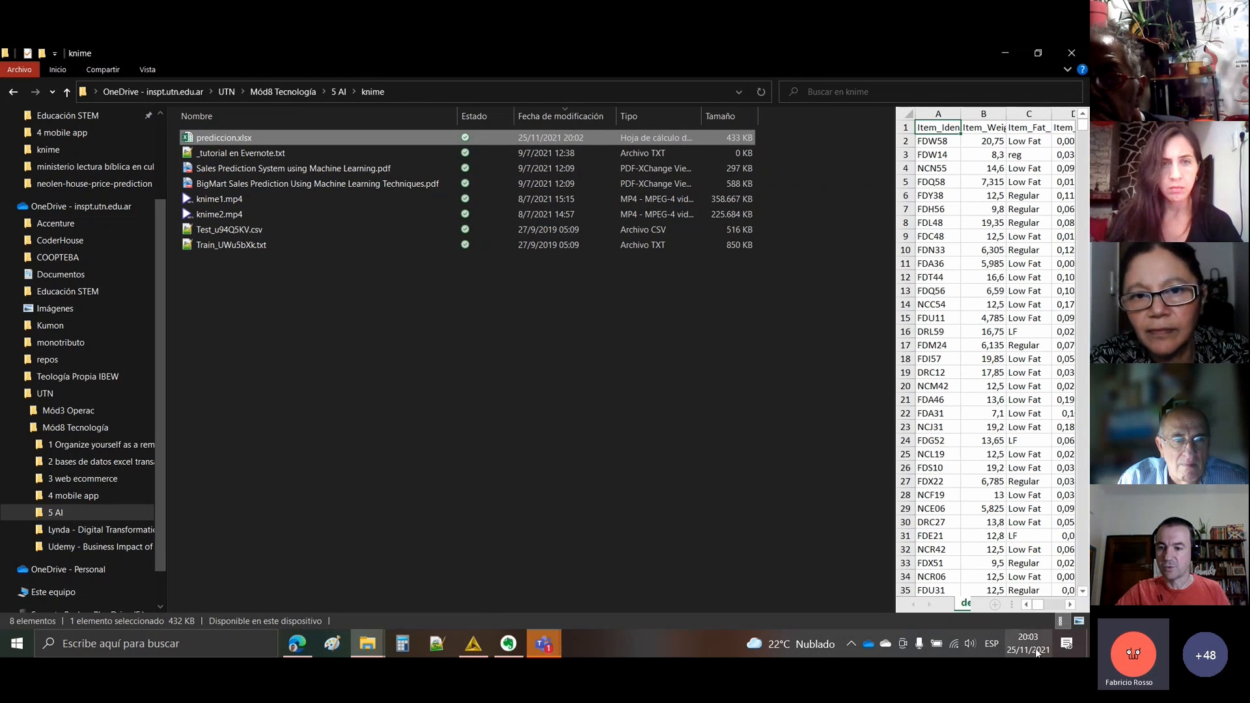
{"action": "double_click", "coordinate": [222, 139]}
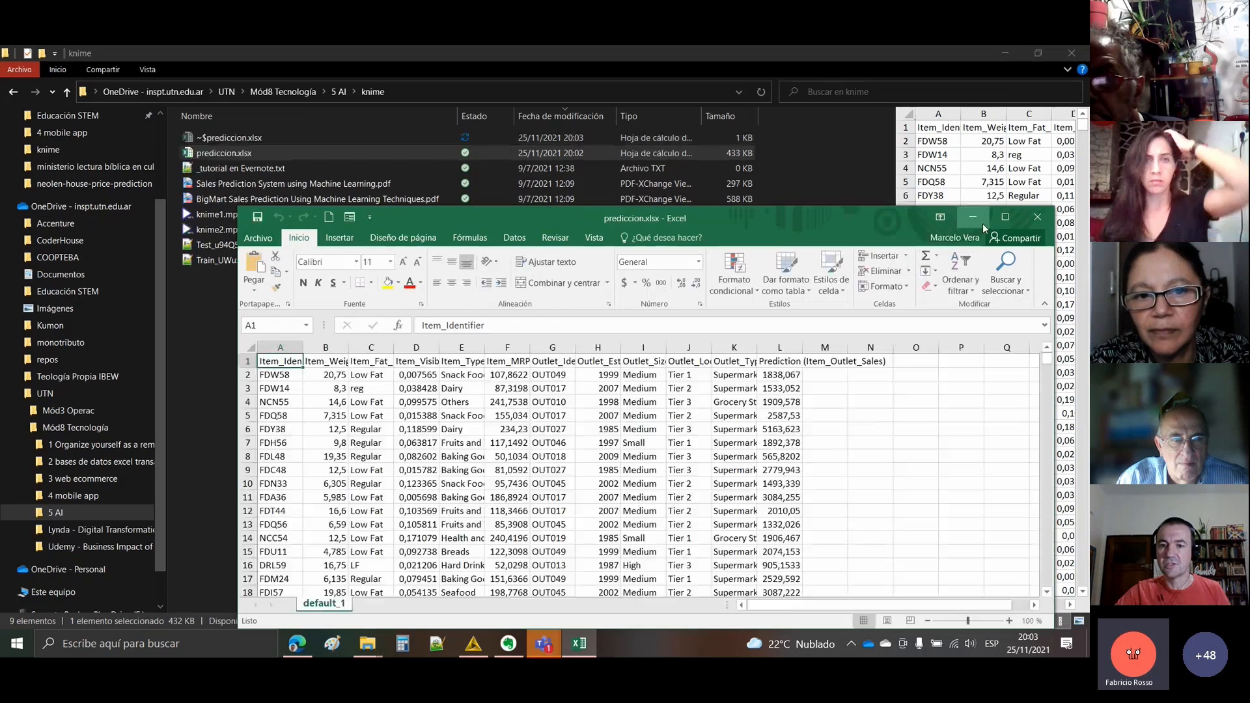
{"action": "left_click", "coordinate": [1007, 218]}
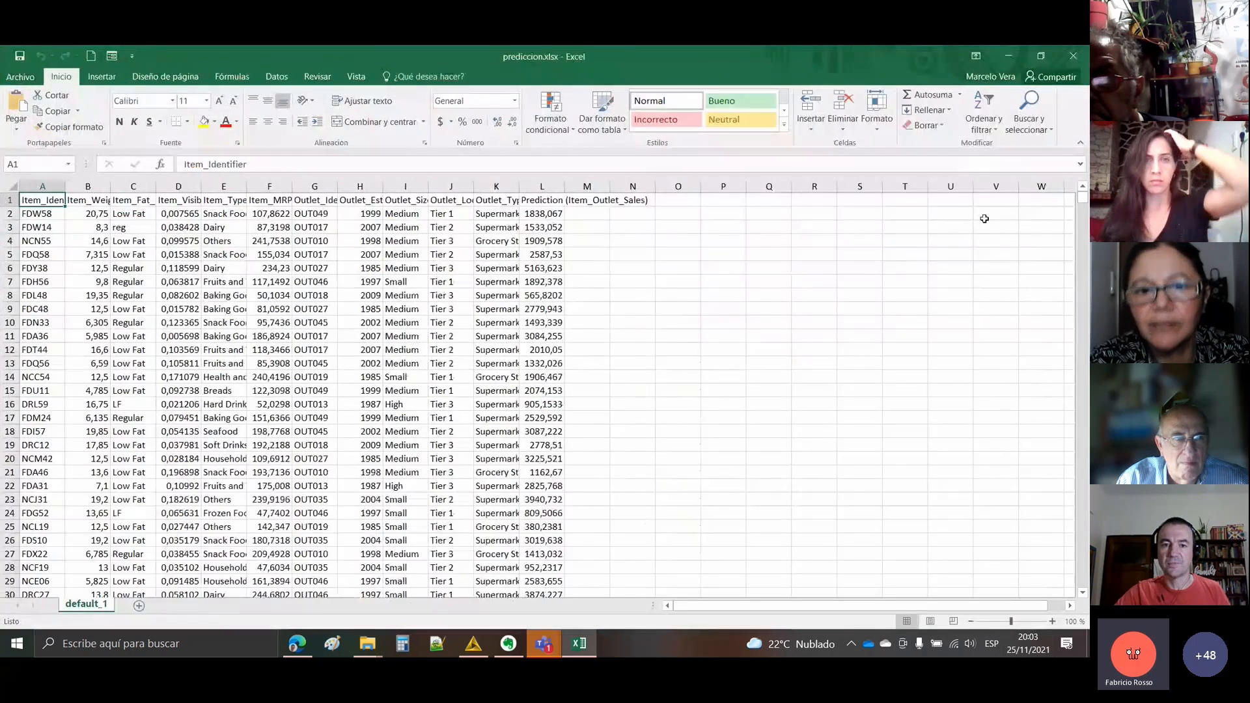
- Convert the prediction data range A1:L5682 into an Excel table with headers
{"action": "left_click_drag", "start_coordinate": [40, 188], "coordinate": [360, 187]}
{"action": "left_click", "coordinate": [32, 185]}
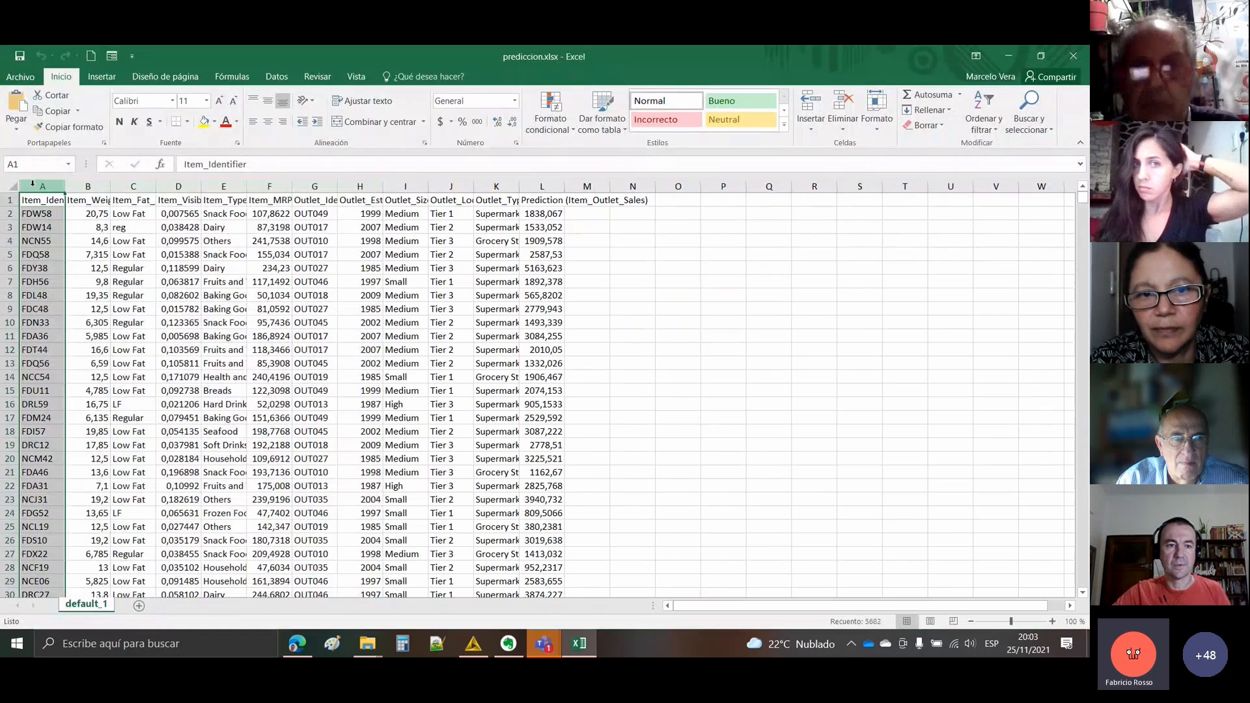
{"action": "left_click_drag", "start_coordinate": [33, 184], "coordinate": [590, 222]}
{"action": "left_click", "coordinate": [287, 351]}
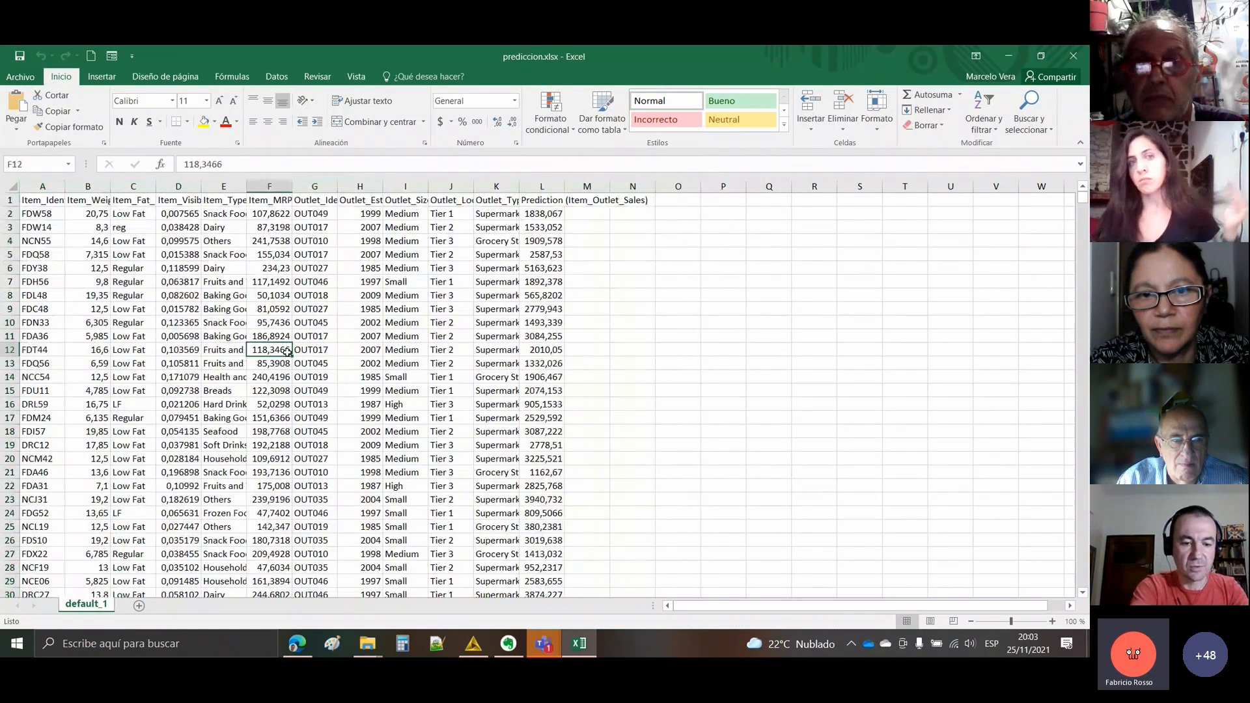
{"action": "key", "text": "ctrl+t"}
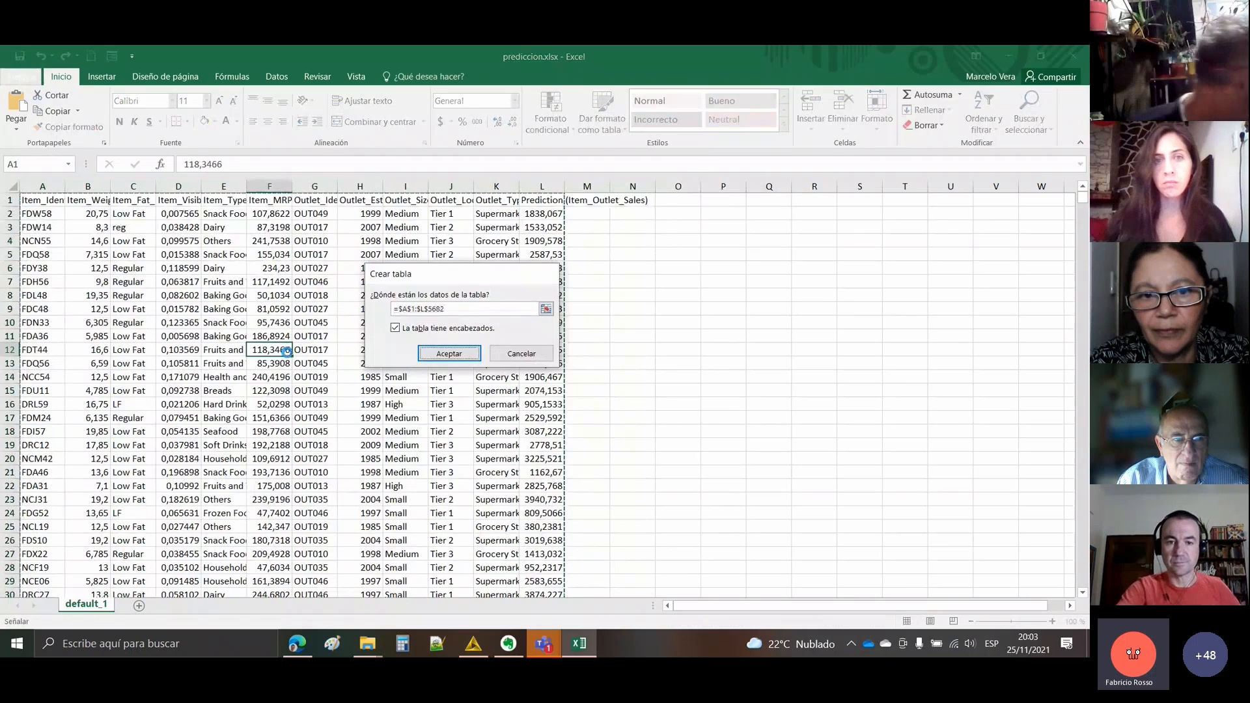
{"action": "key", "text": "Return"}
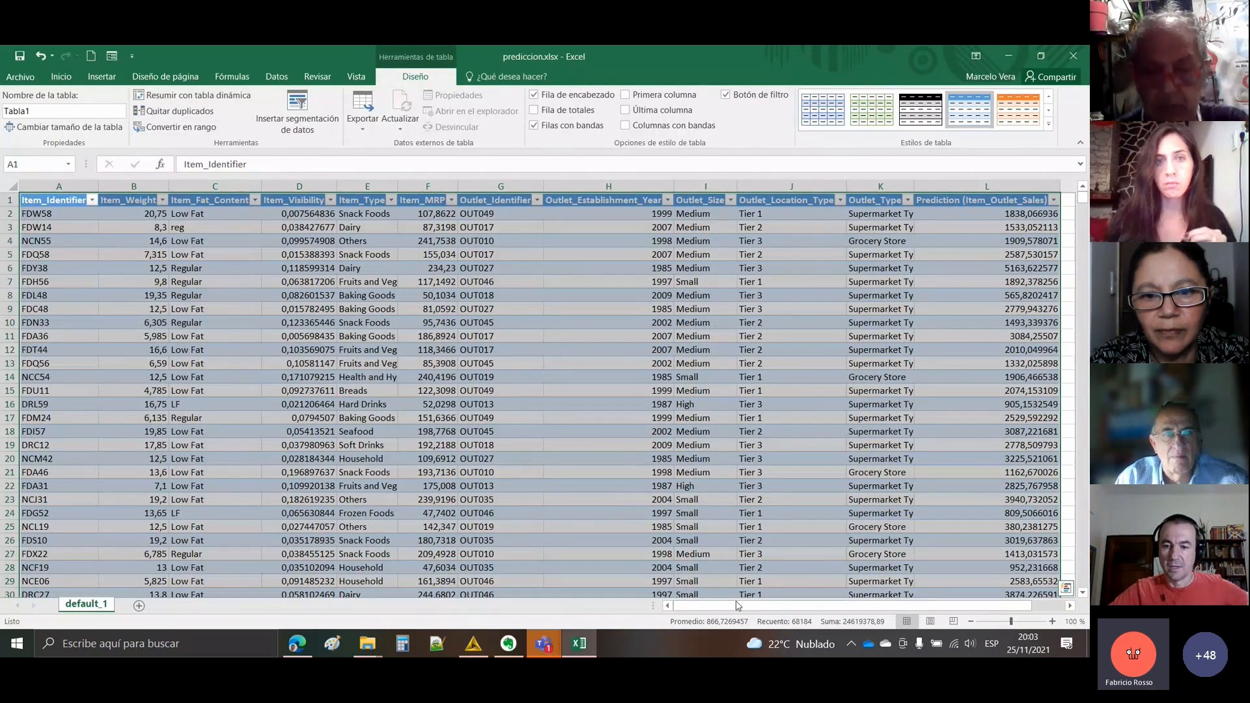
- Examine the predicted values in the Prediction (Item_Outlet_Sales) column of the table
{"action": "left_click_drag", "start_coordinate": [738, 606], "coordinate": [805, 617]}
{"action": "left_click", "coordinate": [874, 337]}
{"action": "left_click", "coordinate": [912, 187]}
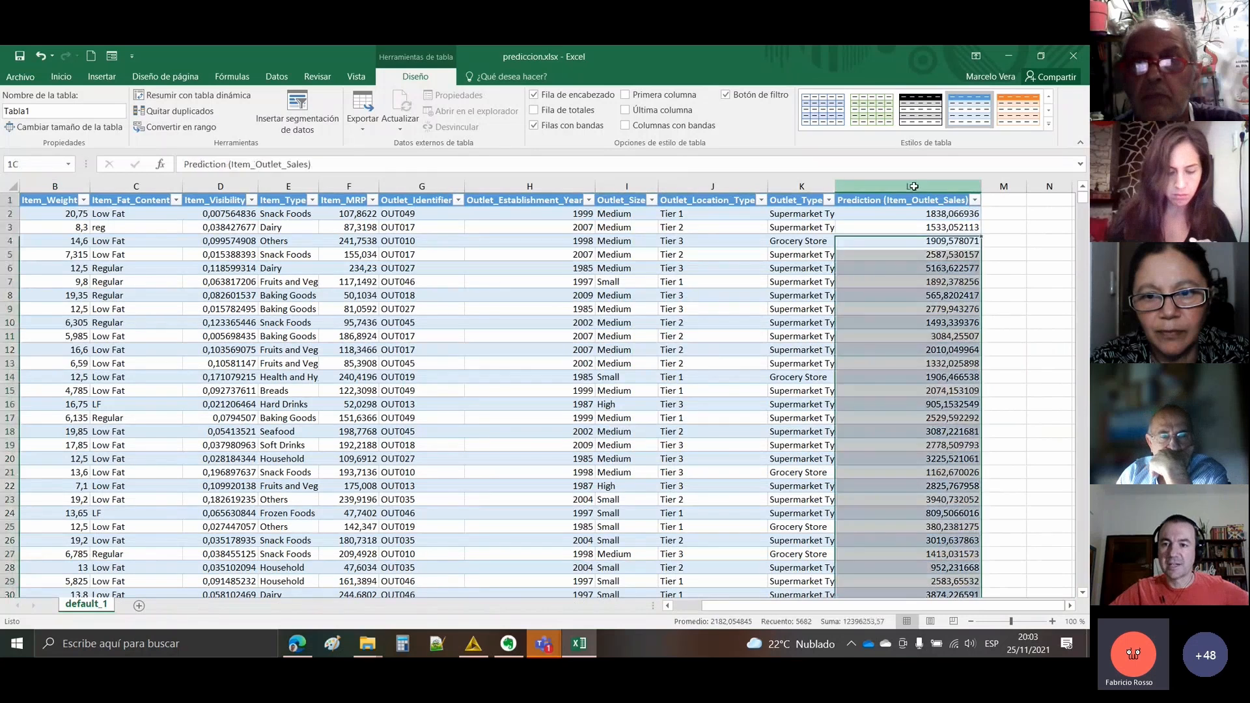
{"action": "left_click", "coordinate": [915, 256]}
{"action": "left_click_drag", "start_coordinate": [911, 240], "coordinate": [932, 452]}
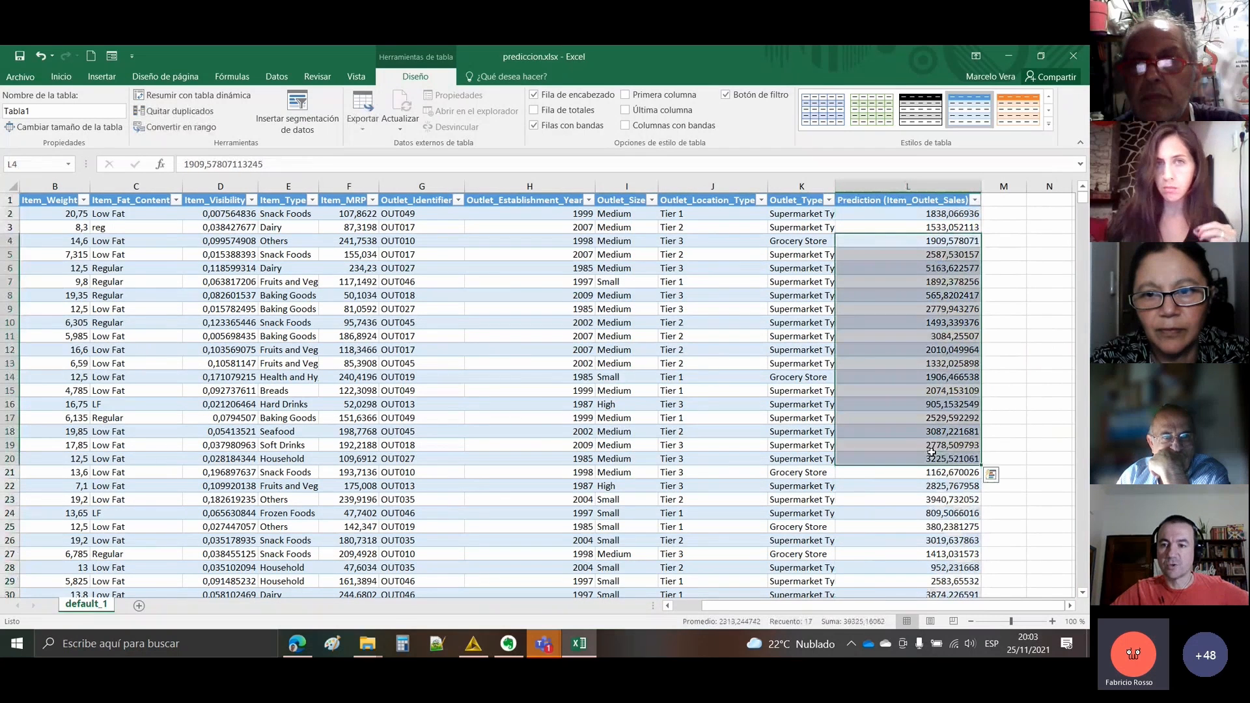
{"action": "left_click", "coordinate": [840, 404]}
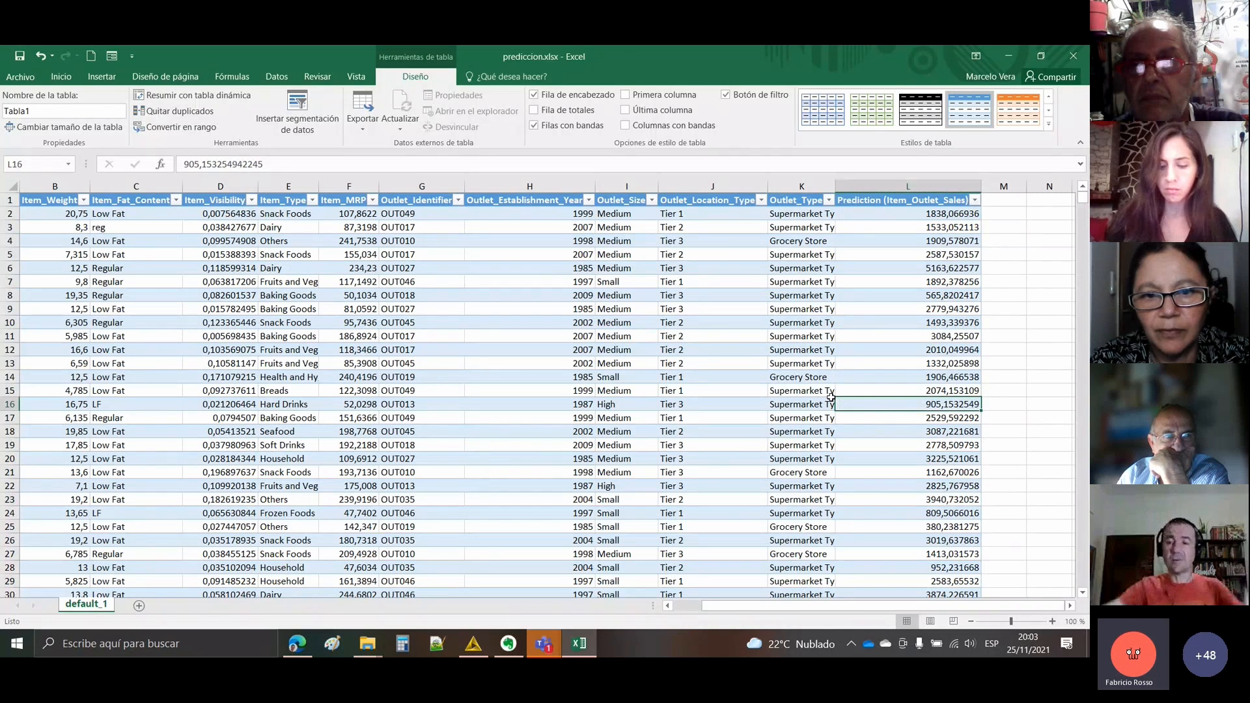
{"action": "left_click", "coordinate": [880, 308]}
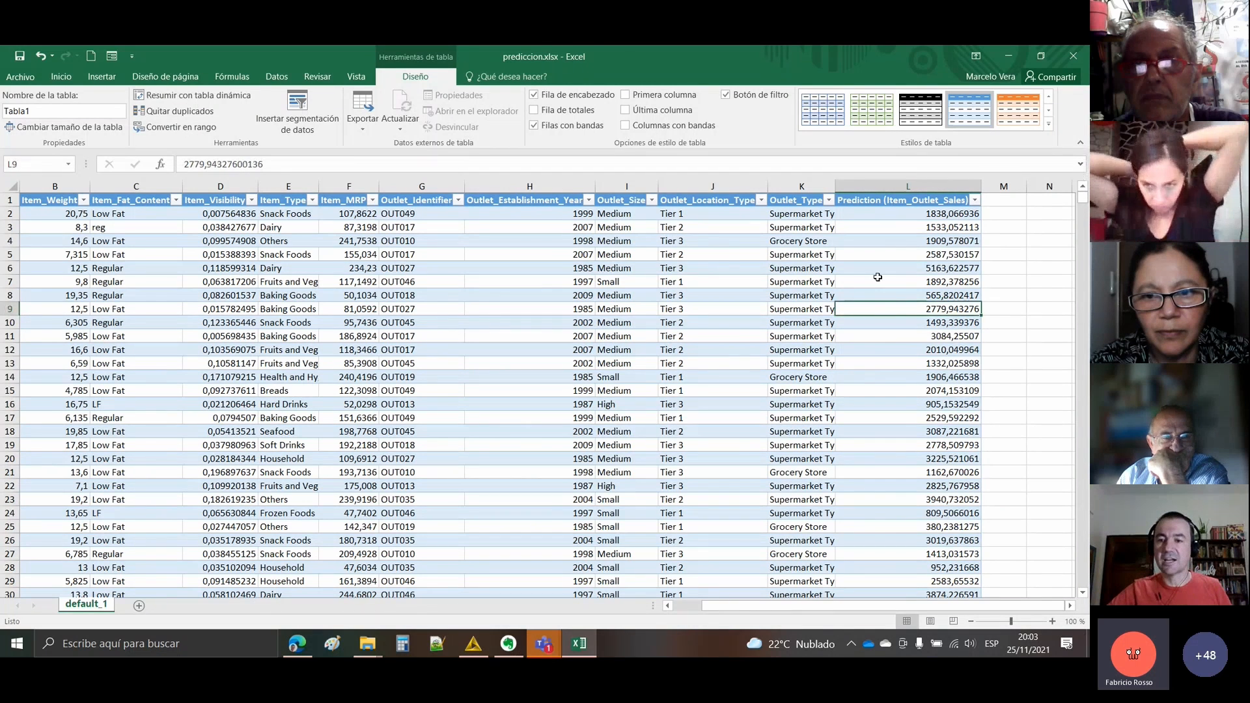
{"action": "left_click_drag", "start_coordinate": [878, 269], "coordinate": [882, 528]}
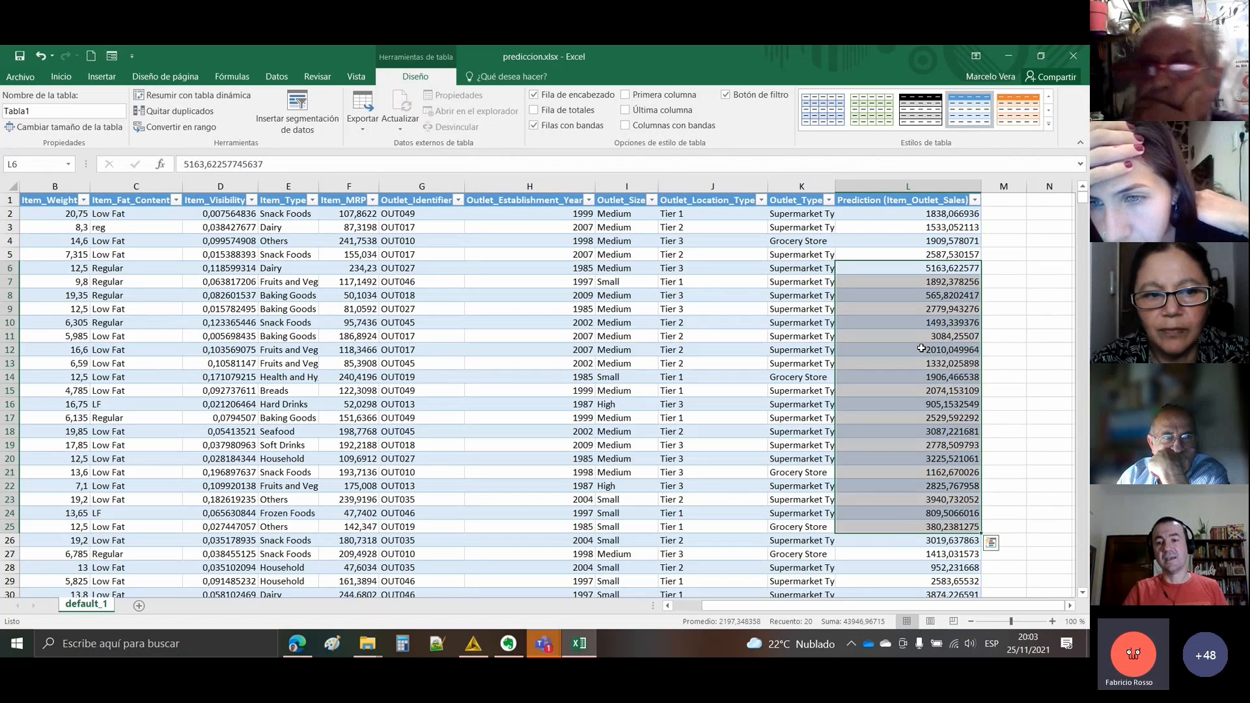
{"action": "left_click", "coordinate": [931, 323]}
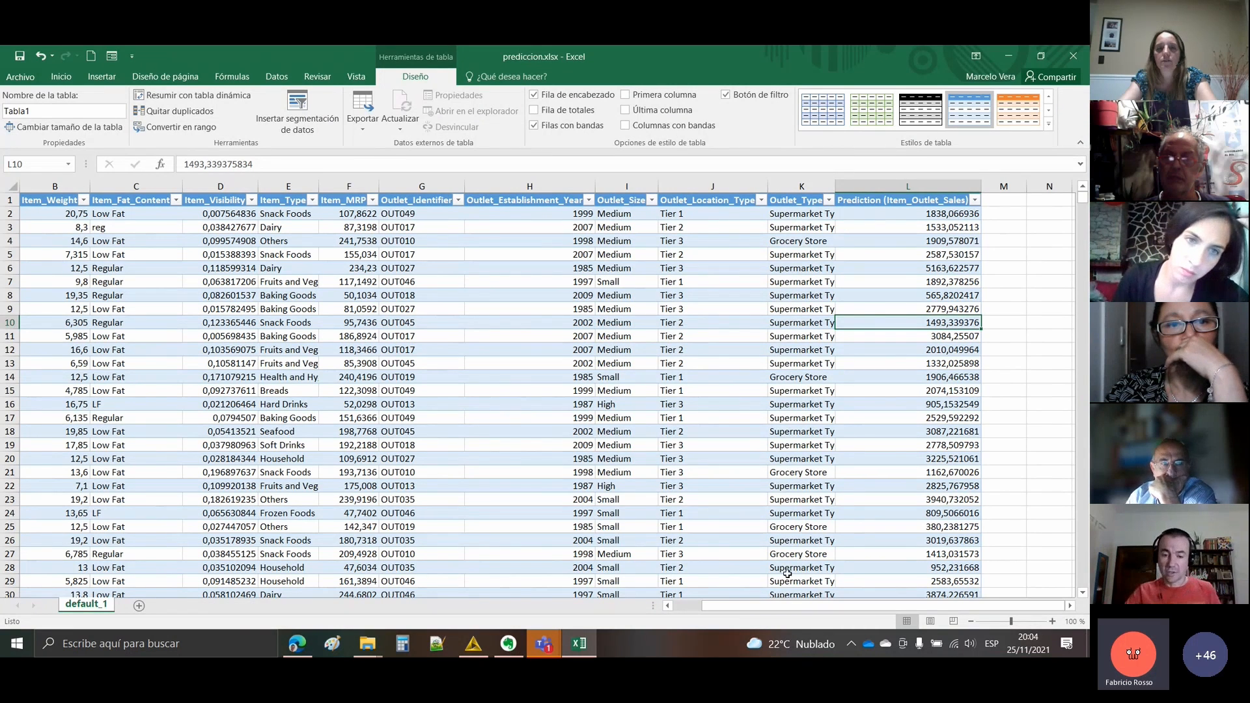
- Switch back to KNIME, enlarge the KNIME Explorer to show the local workspace, and search the node repository for "classif"
{"action": "left_click", "coordinate": [474, 643]}
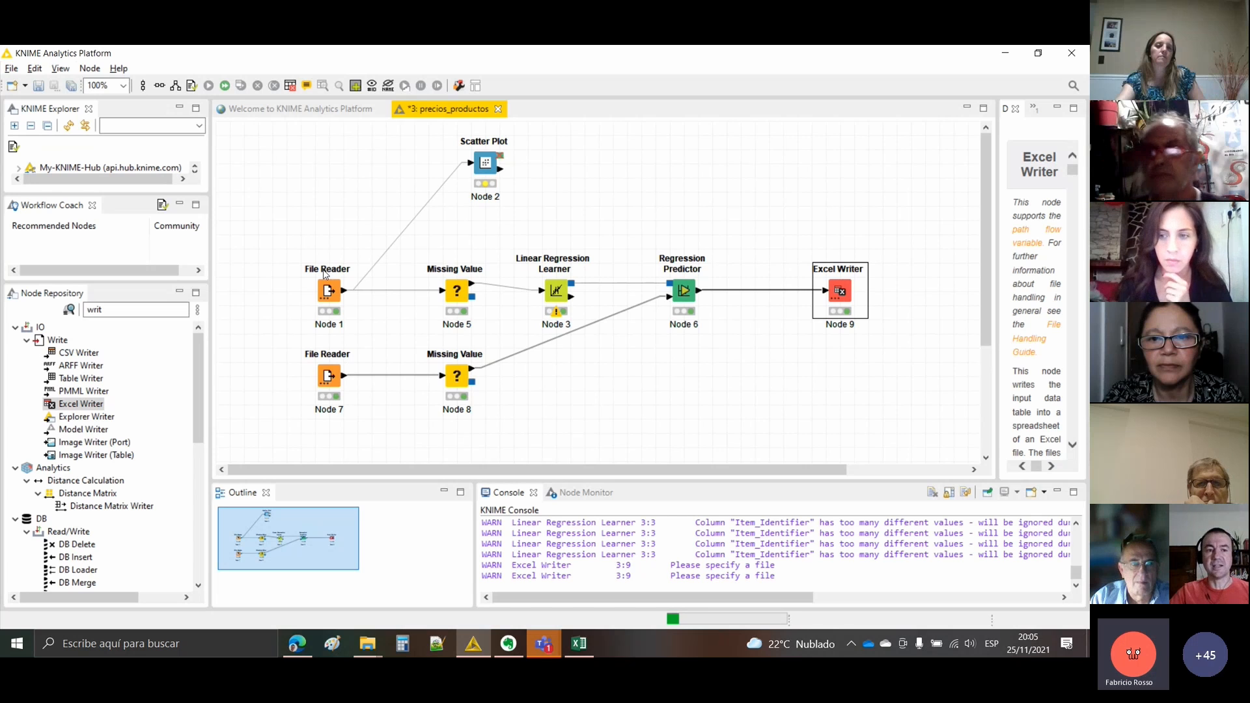
{"action": "left_click_drag", "start_coordinate": [108, 195], "coordinate": [108, 264]}
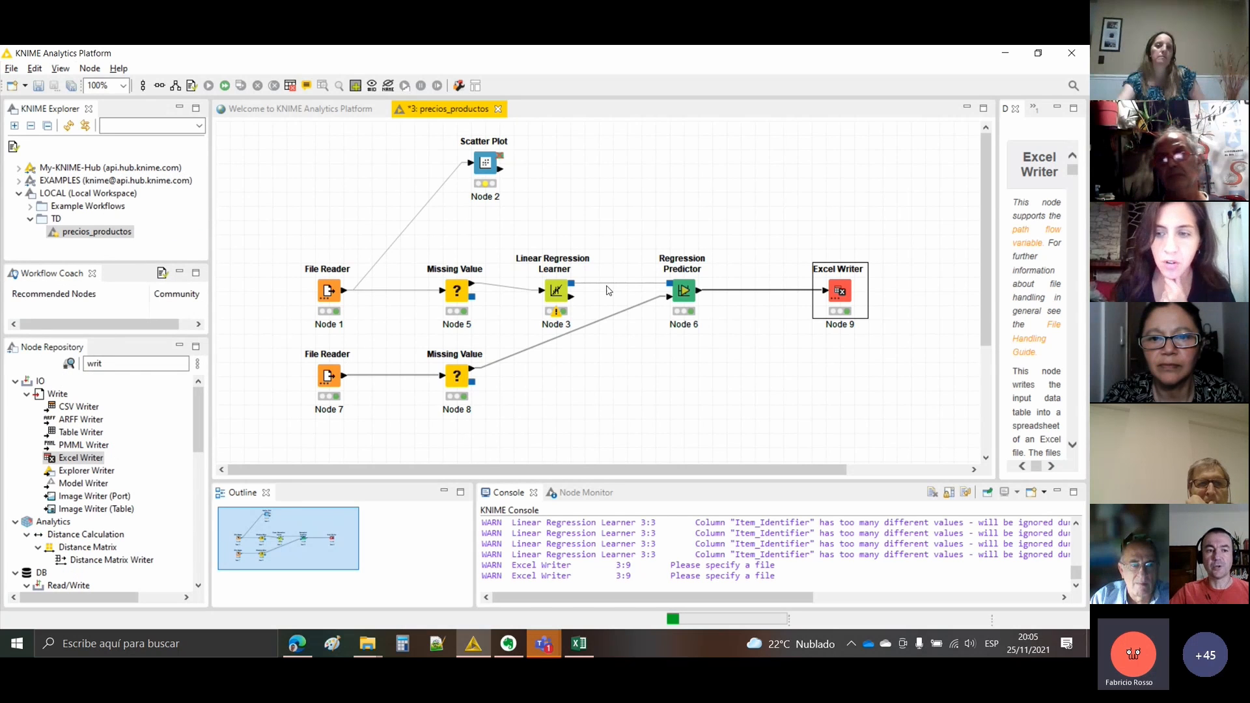
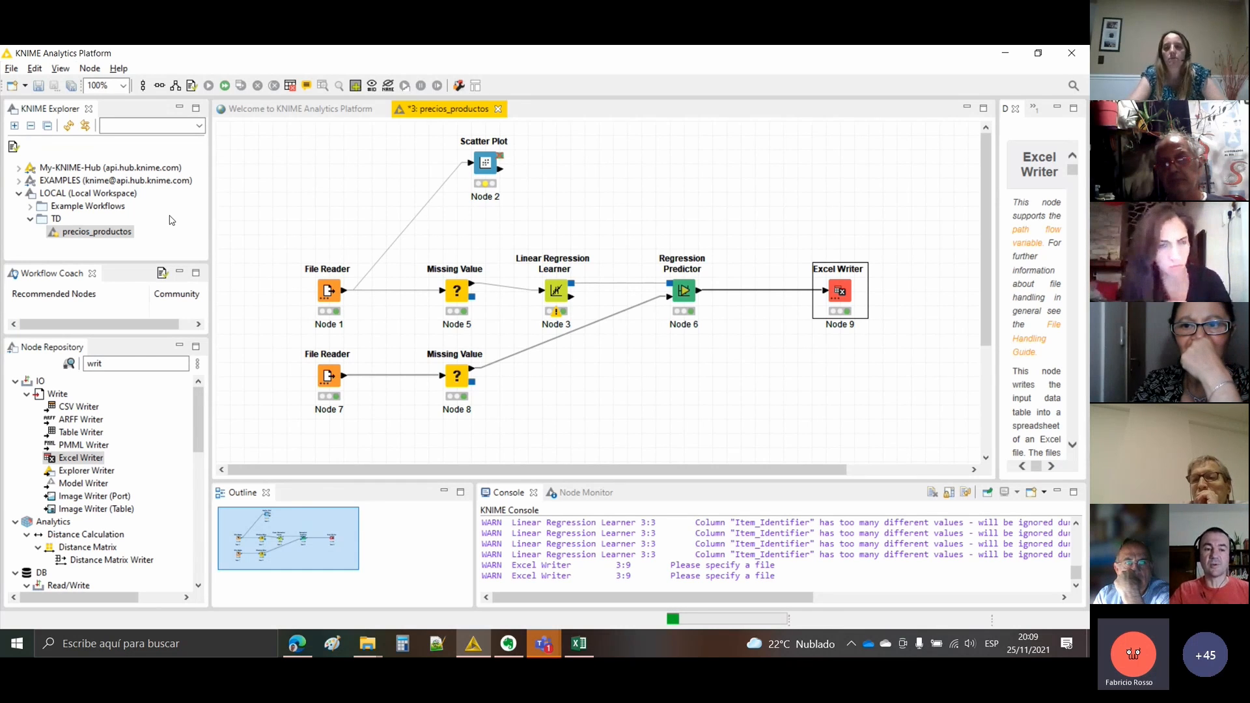
{"action": "left_click", "coordinate": [83, 365]}
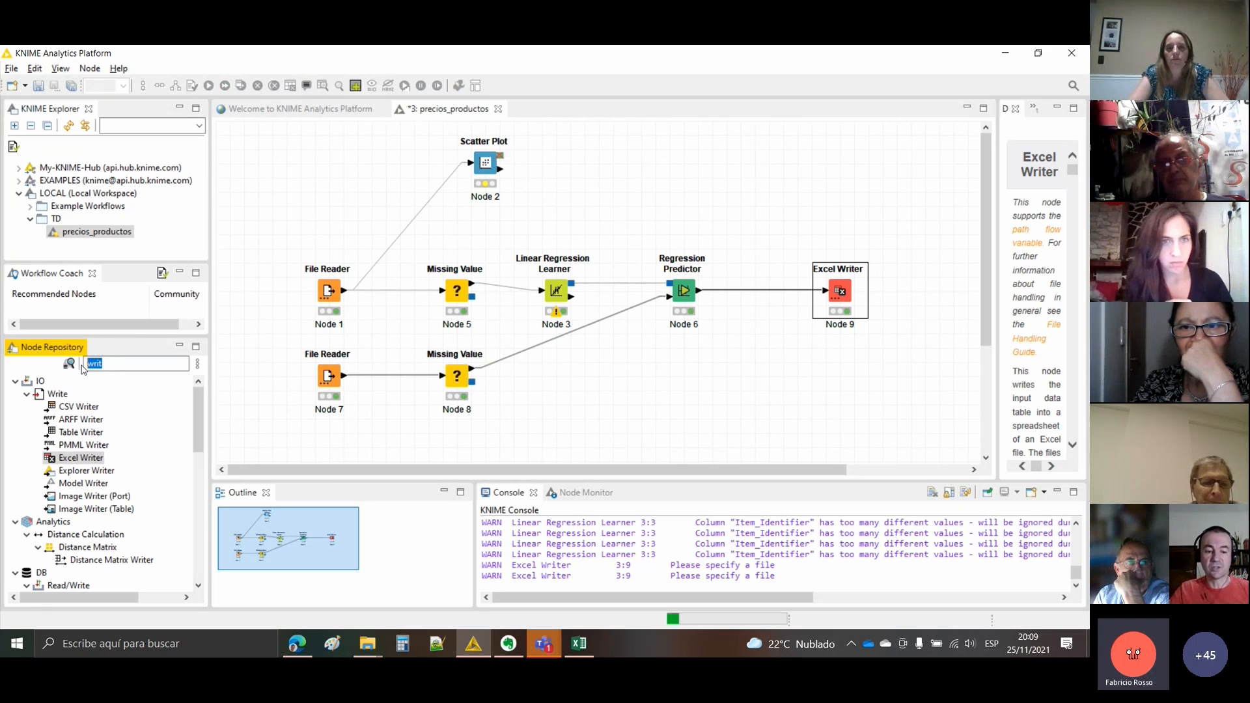
{"action": "type", "text": "claa"}
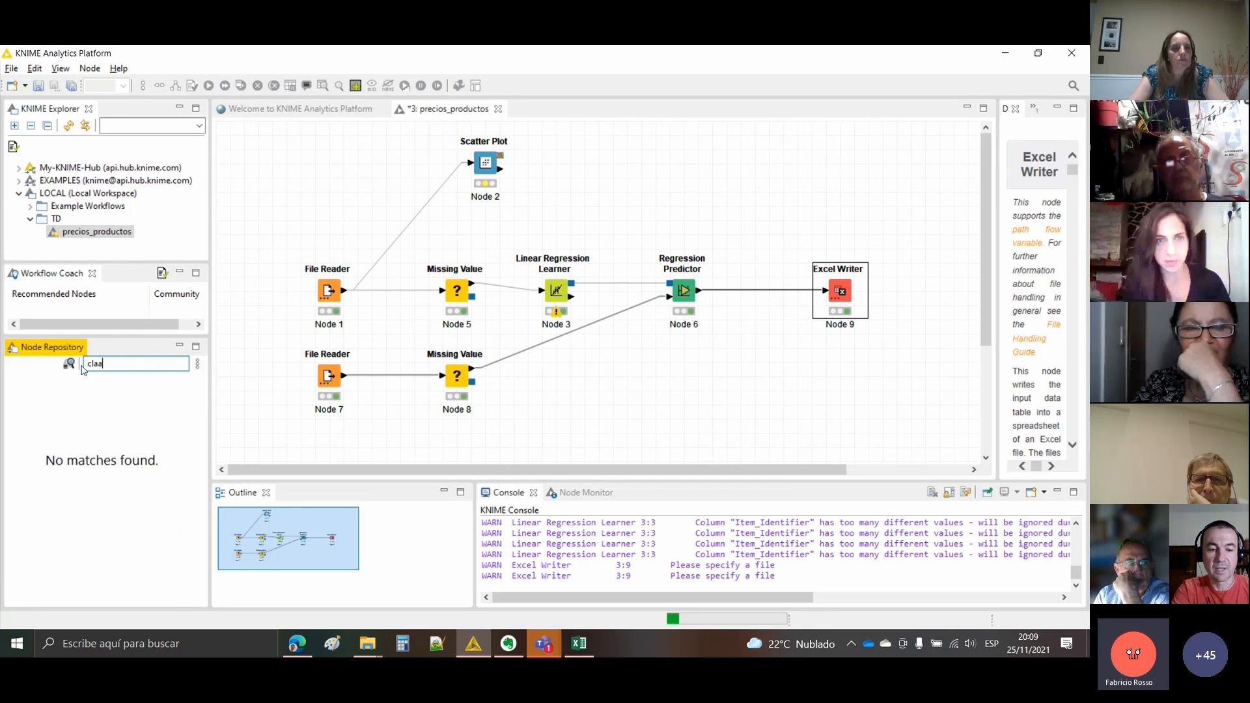
{"action": "key", "text": "BackSpace"}
{"action": "type", "text": "ss"}
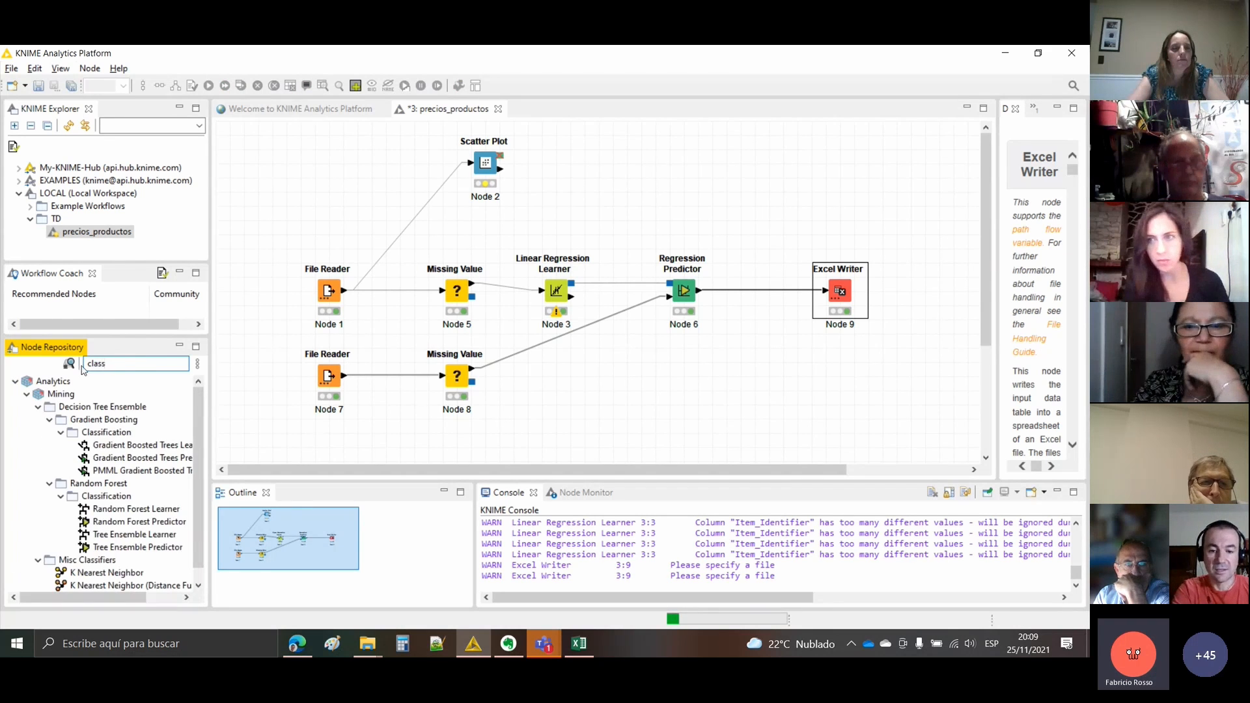
{"action": "type", "text": "if"}
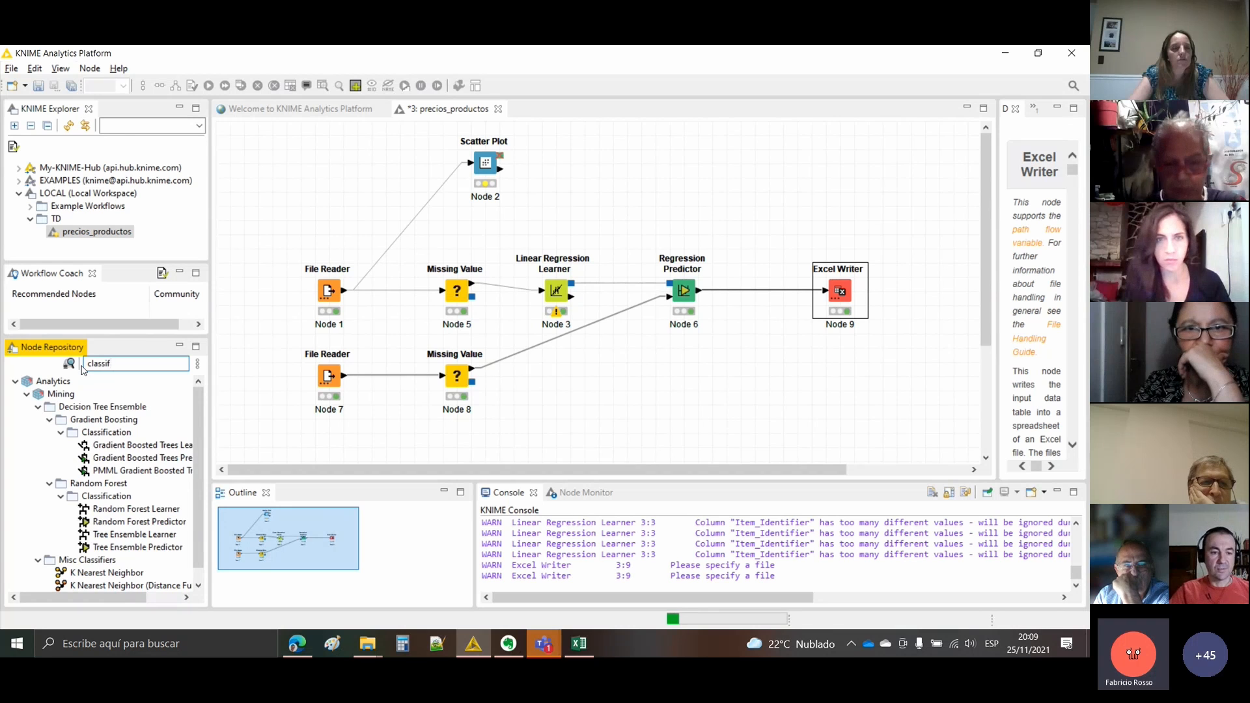
{"action": "scroll", "coordinate": [124, 456], "scroll_direction": "down", "scroll_amount": 1}
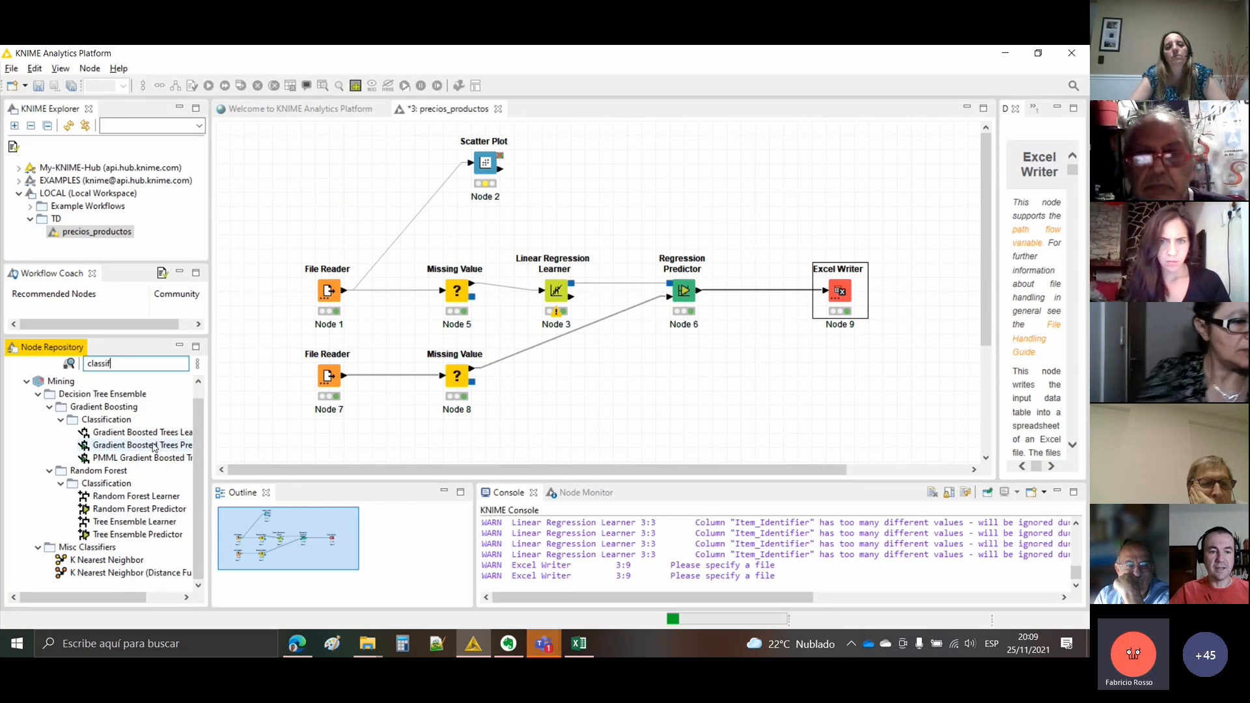
- Examine the descriptions of the Tree Ensemble, Random Forest, K Nearest Neighbor and Gradient Boosted Trees classification nodes, widening the node repository to show full names
{"action": "left_click", "coordinate": [167, 523]}
{"action": "left_click", "coordinate": [170, 534]}
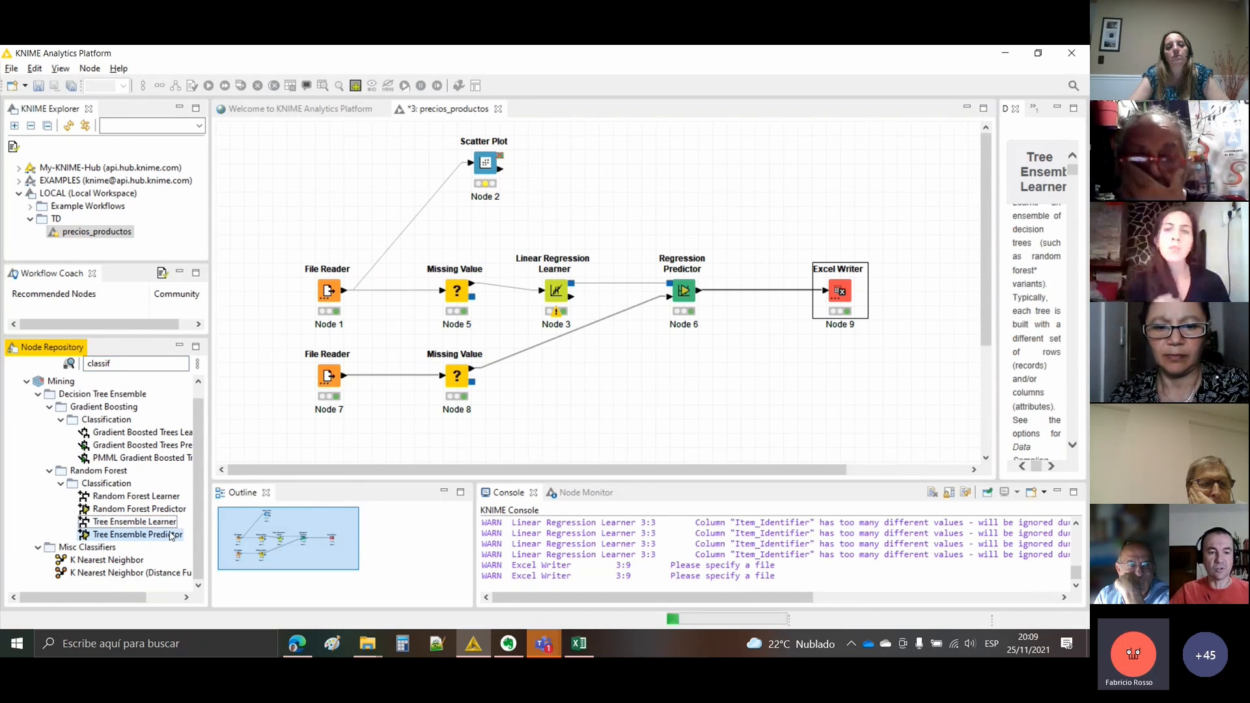
{"action": "left_click", "coordinate": [175, 496]}
{"action": "left_click", "coordinate": [177, 507]}
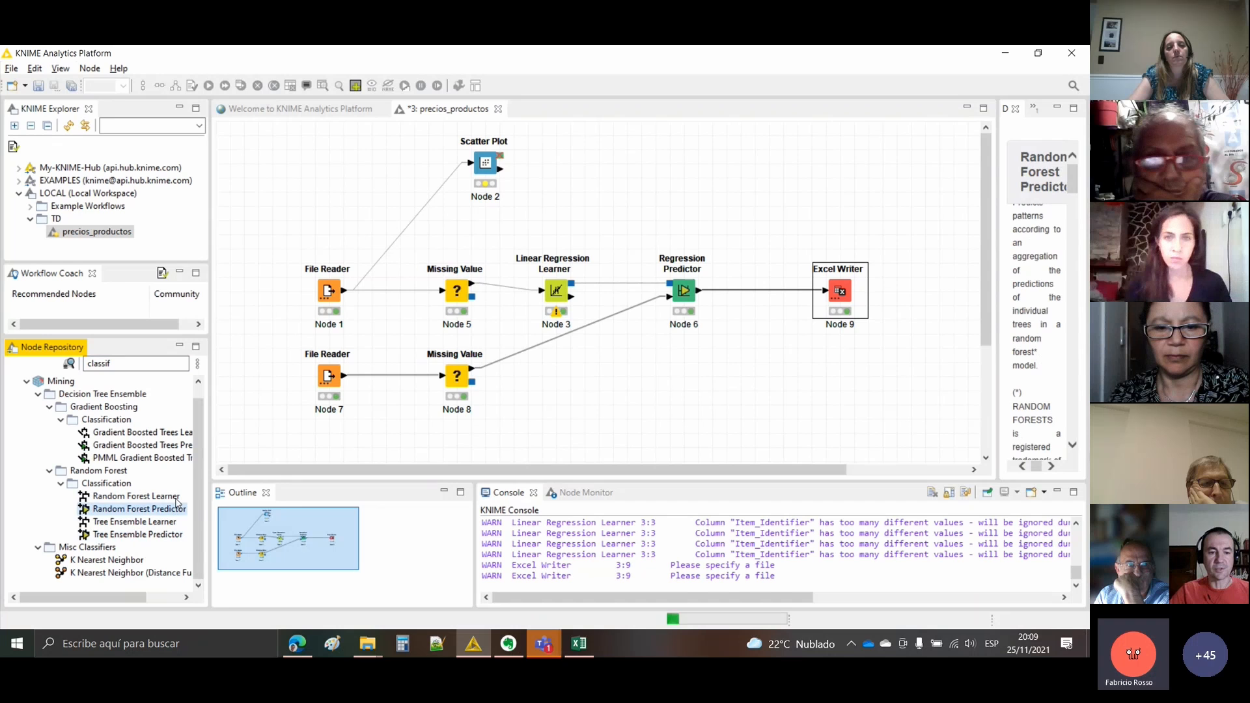
{"action": "left_click", "coordinate": [124, 561]}
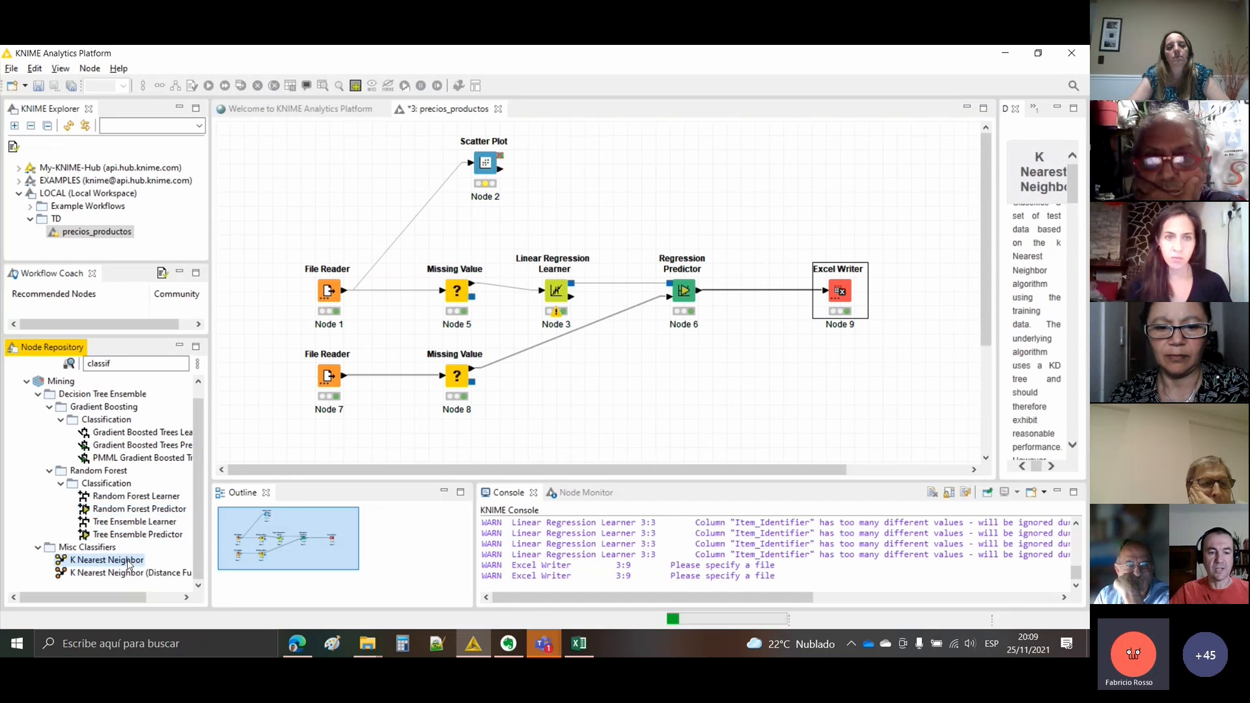
{"action": "left_click", "coordinate": [140, 433]}
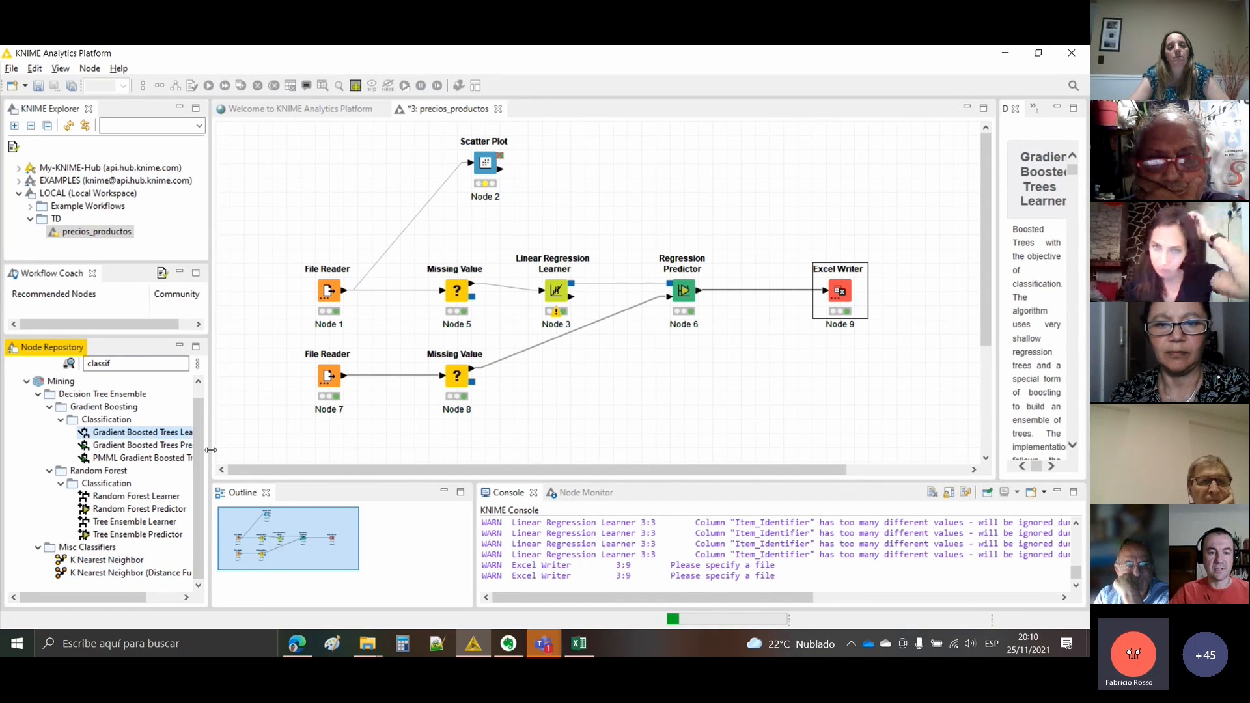
{"action": "left_click_drag", "start_coordinate": [215, 456], "coordinate": [248, 456]}
{"action": "left_click", "coordinate": [185, 447]}
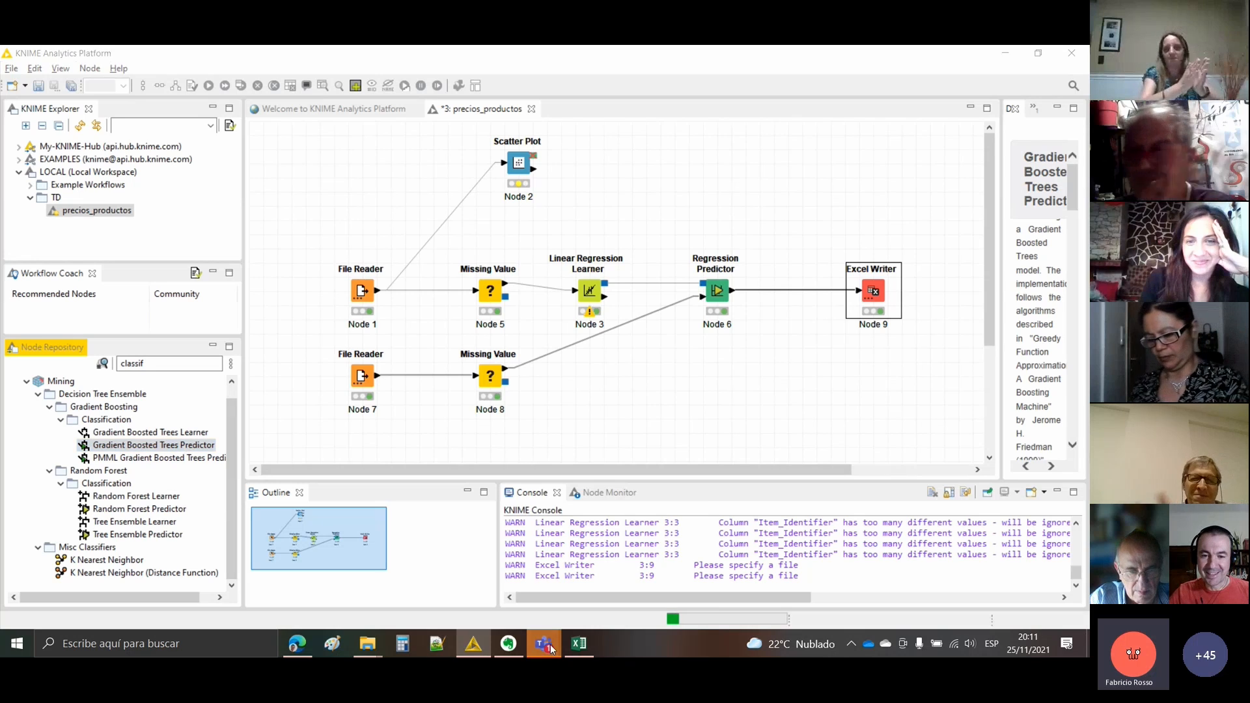
- Switch to the Microsoft Teams meeting window for M8 Tec 10 - 25 11 21 and stop sharing the screen
{"action": "mouse_move", "coordinate": [543, 643]}
{"action": "left_click", "coordinate": [516, 581]}
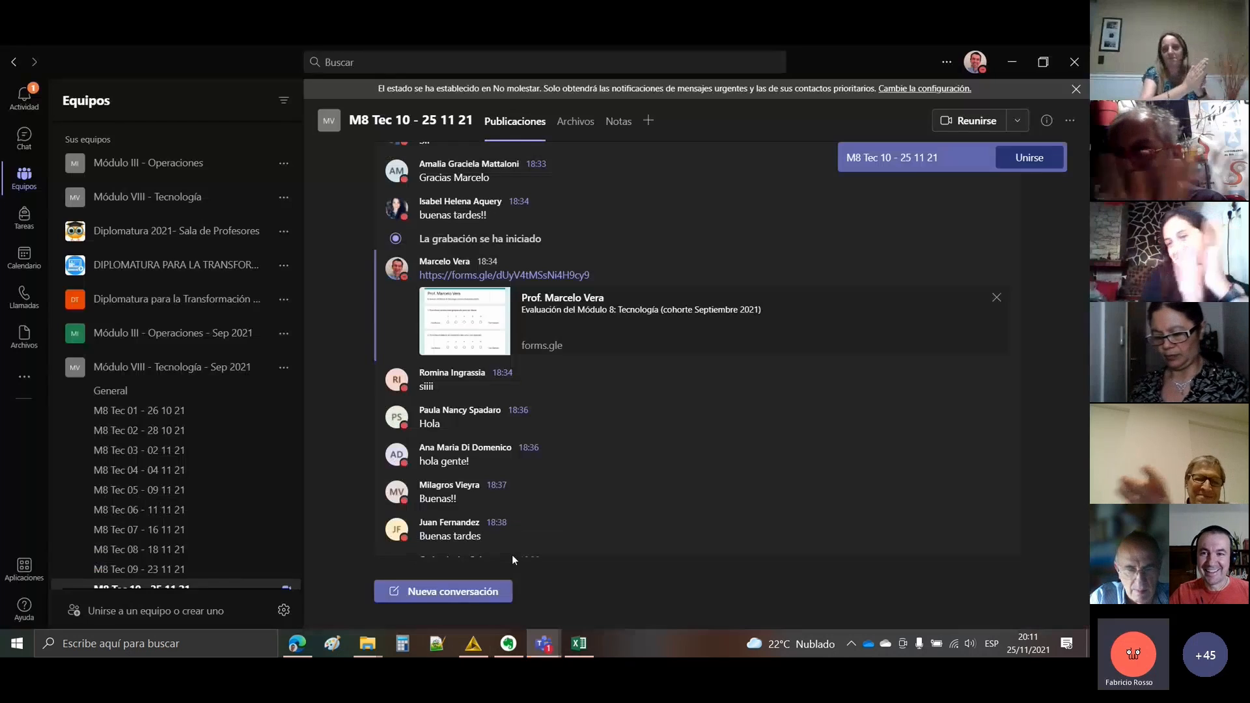
{"action": "left_click", "coordinate": [620, 560]}
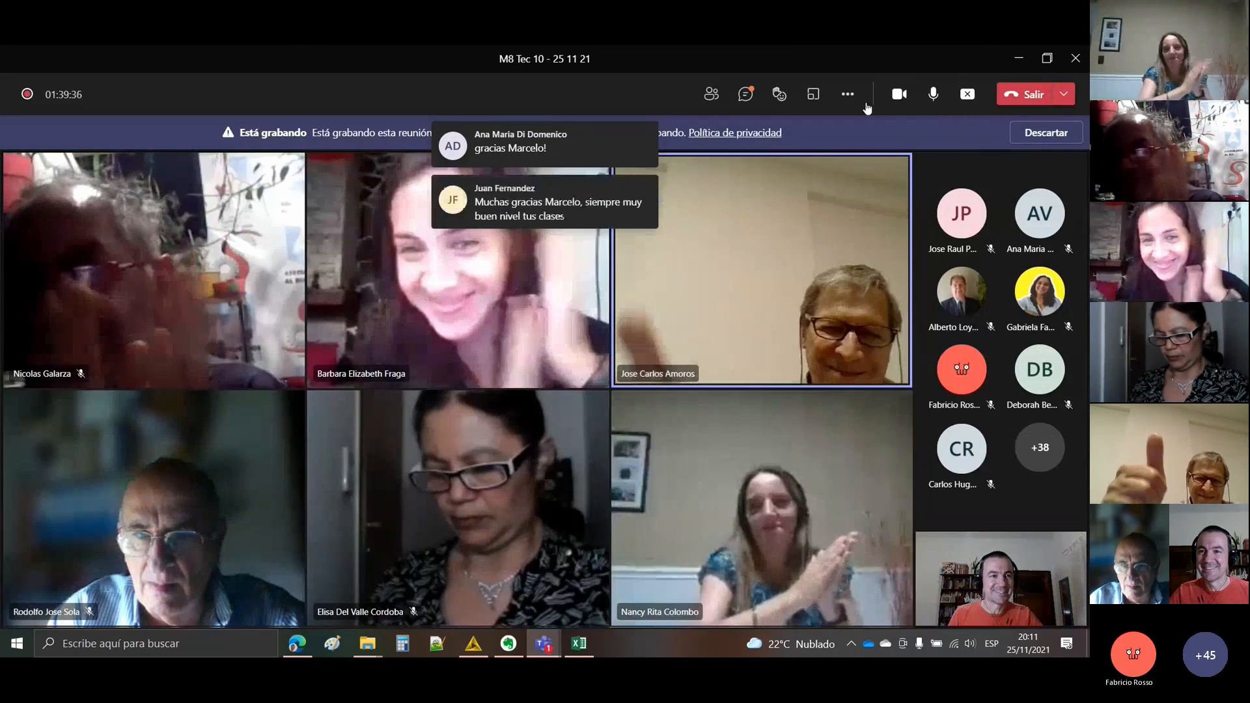
{"action": "left_click", "coordinate": [963, 99]}
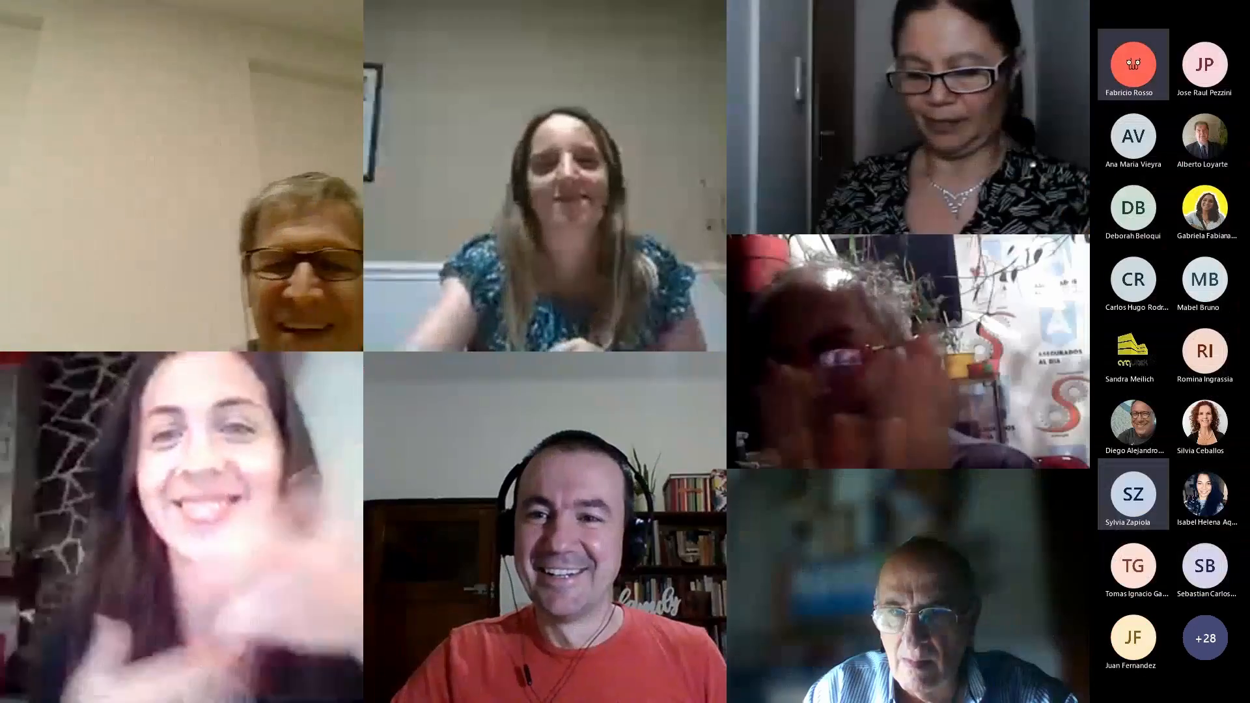